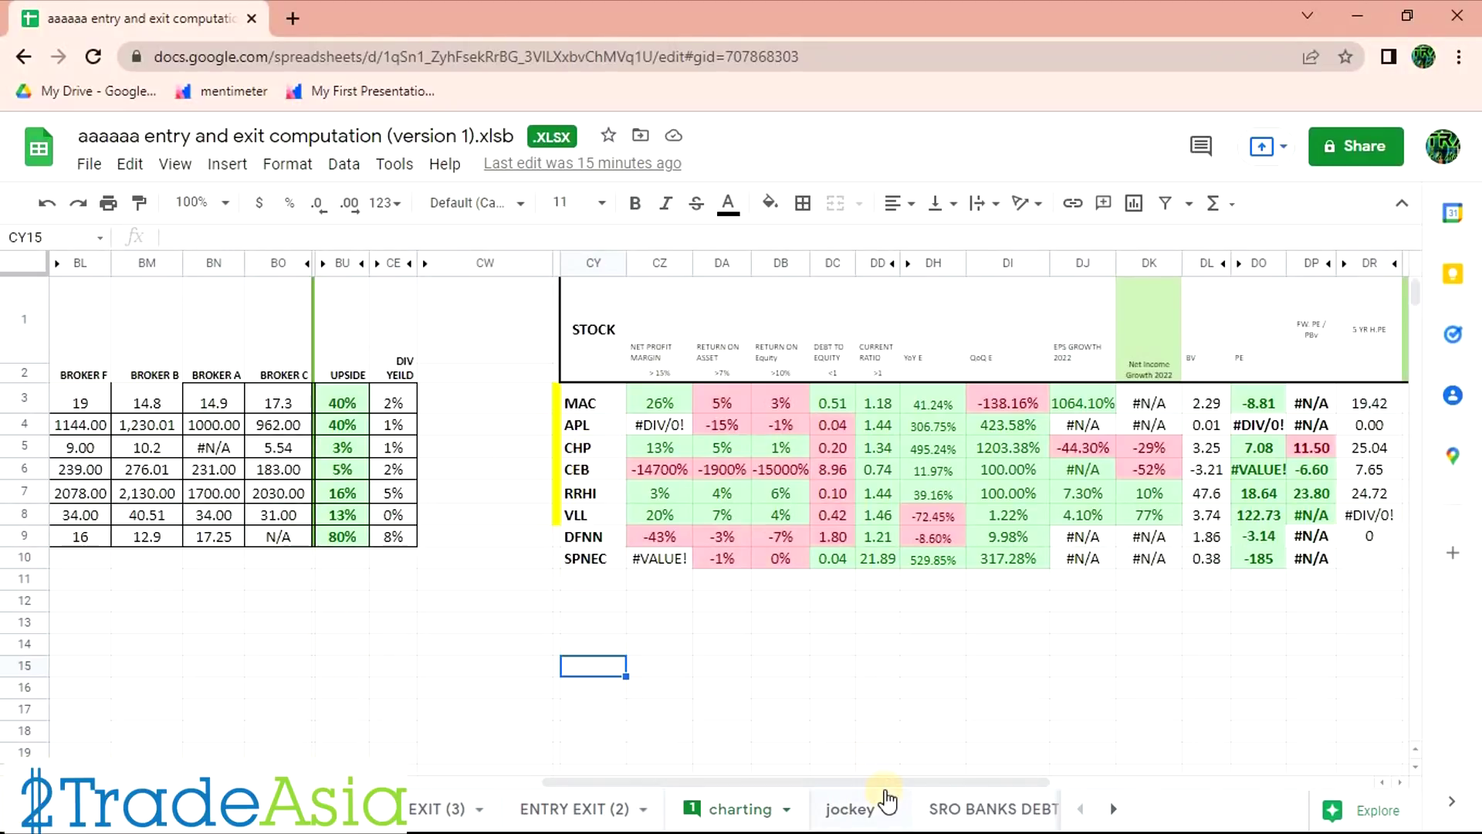
Examine the fundamental ratios and consensus columns for the stocks from MAC to SPNEC in the charting sheet.
{"action": "left_click_drag", "start_coordinate": [818, 781], "coordinate": [710, 781]}
{"action": "left_click_drag", "start_coordinate": [607, 775], "coordinate": [999, 775]}
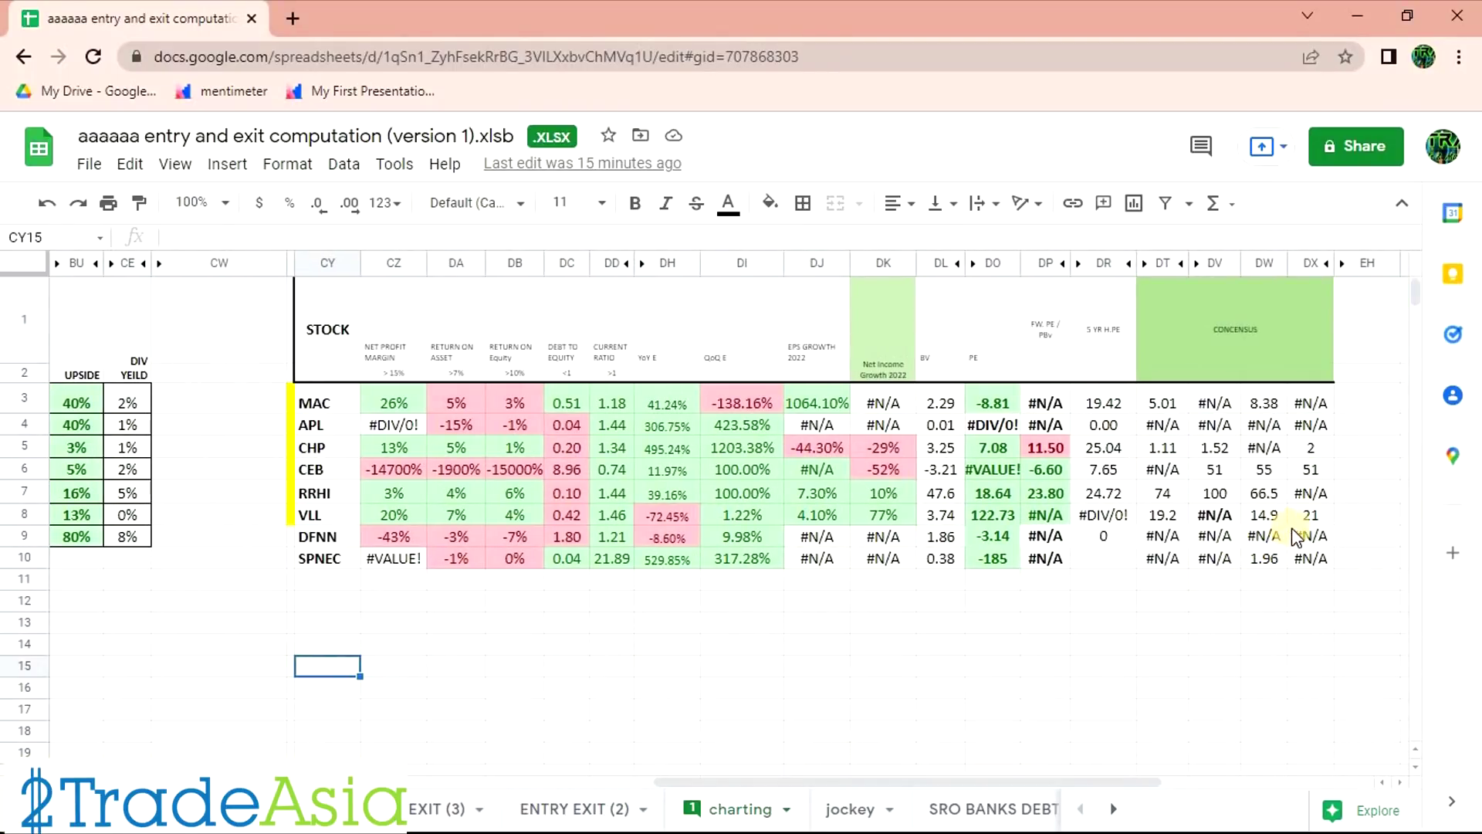
{"action": "left_click_drag", "start_coordinate": [1311, 535], "coordinate": [515, 558]}
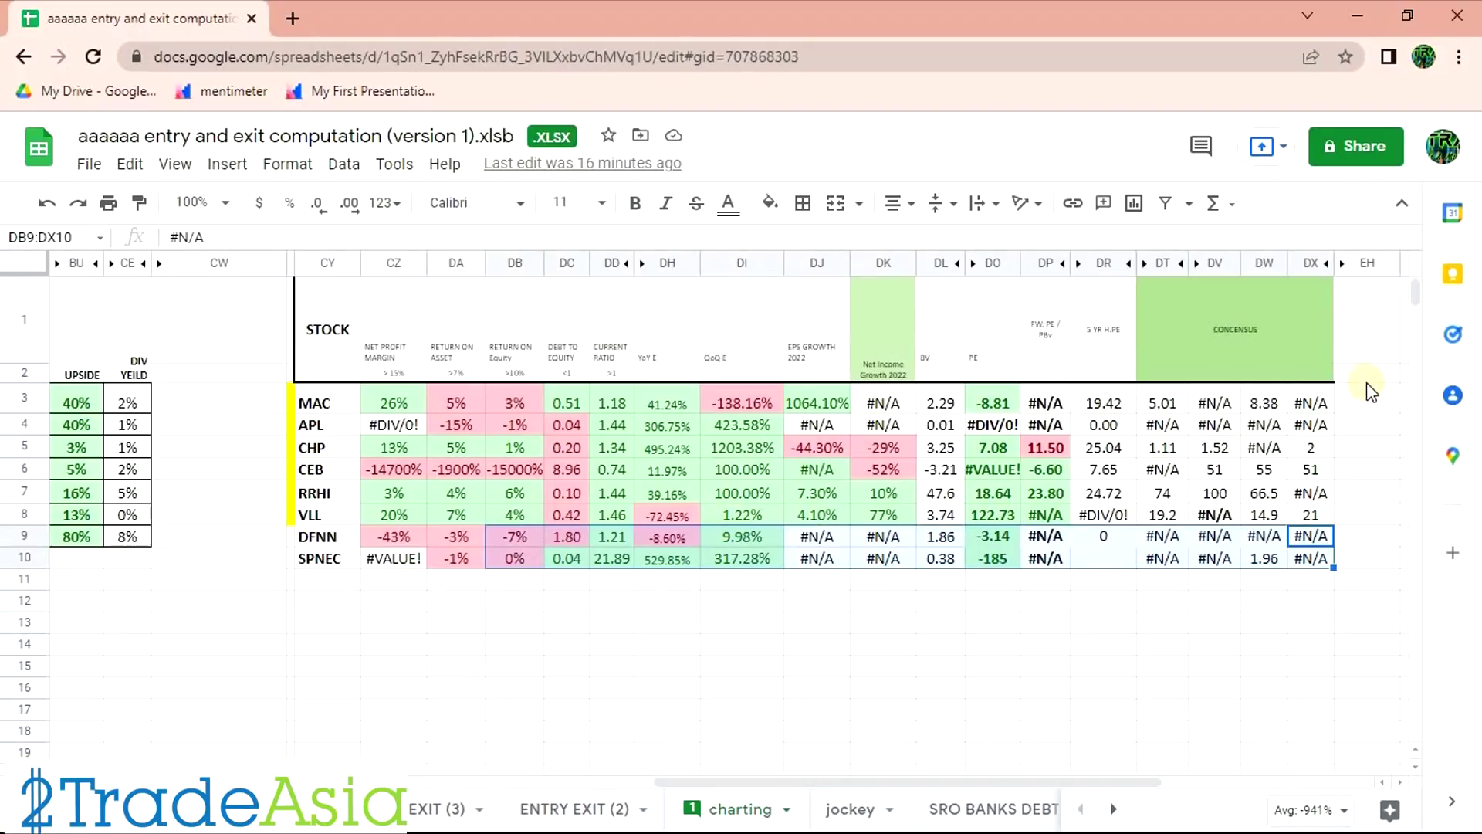
{"action": "left_click_drag", "start_coordinate": [1327, 409], "coordinate": [428, 488]}
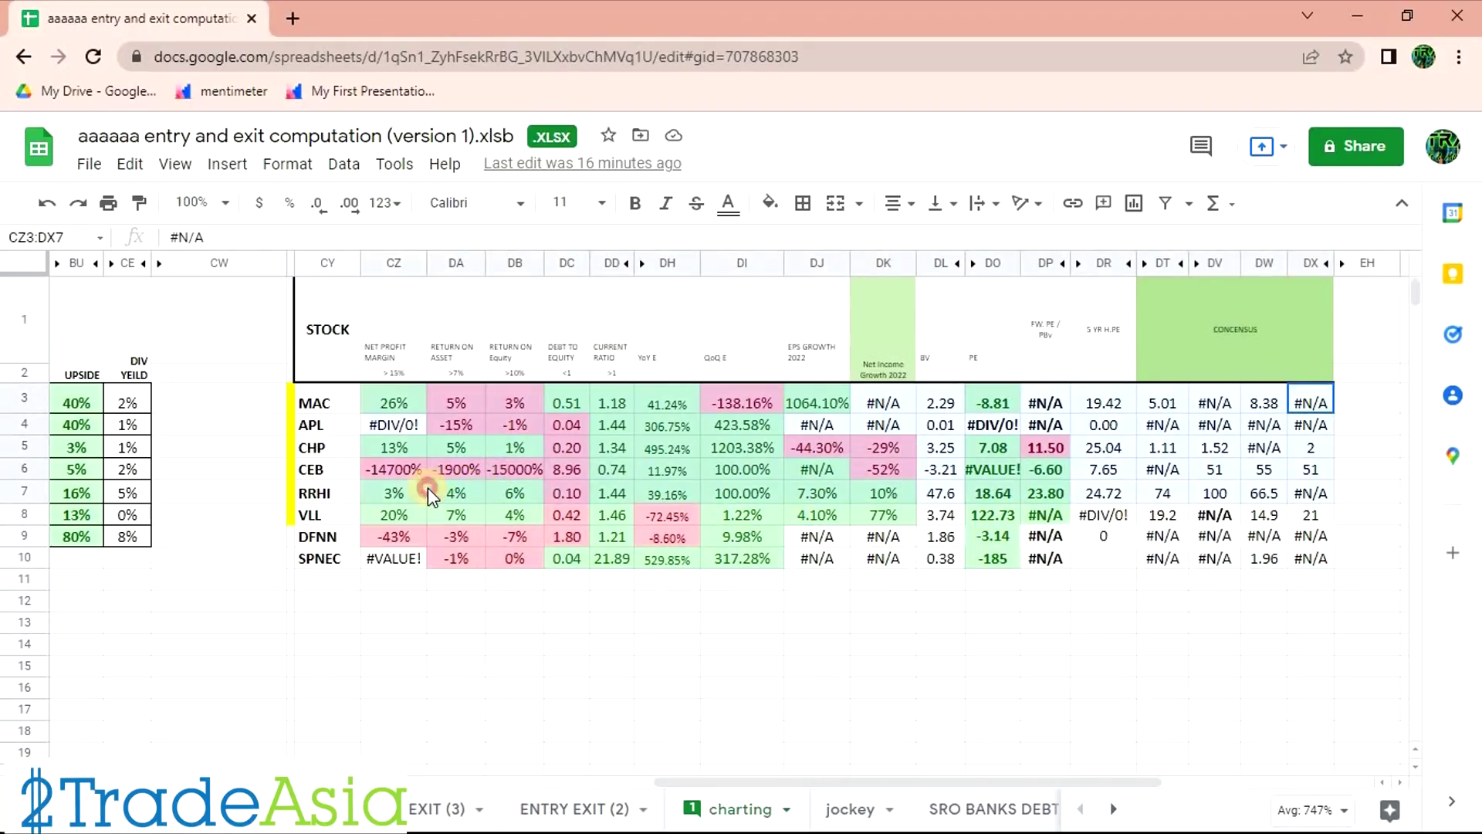
{"action": "left_click", "coordinate": [355, 628]}
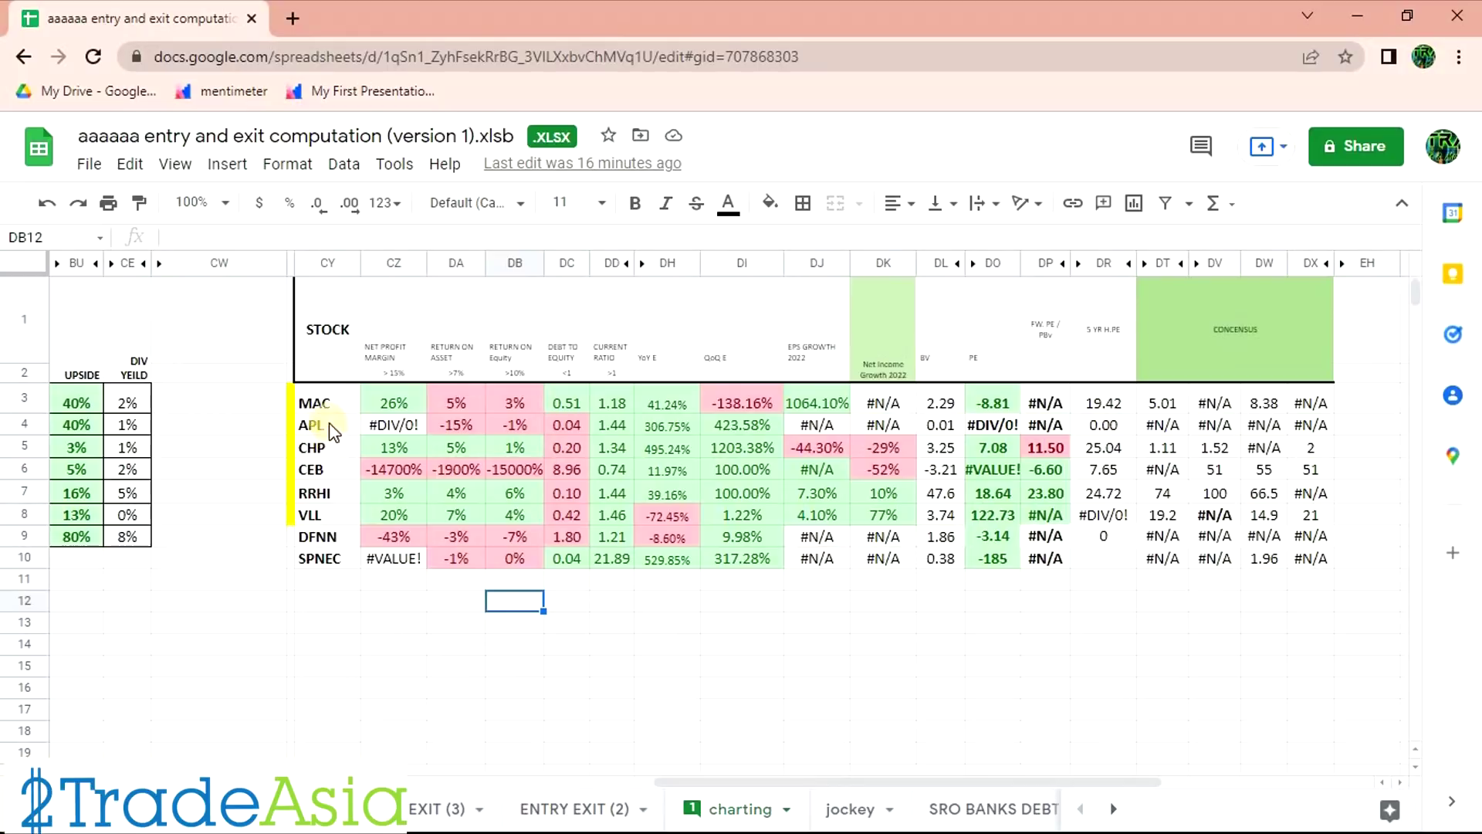
{"action": "left_click_drag", "start_coordinate": [325, 400], "coordinate": [326, 565]}
{"action": "left_click", "coordinate": [341, 609]}
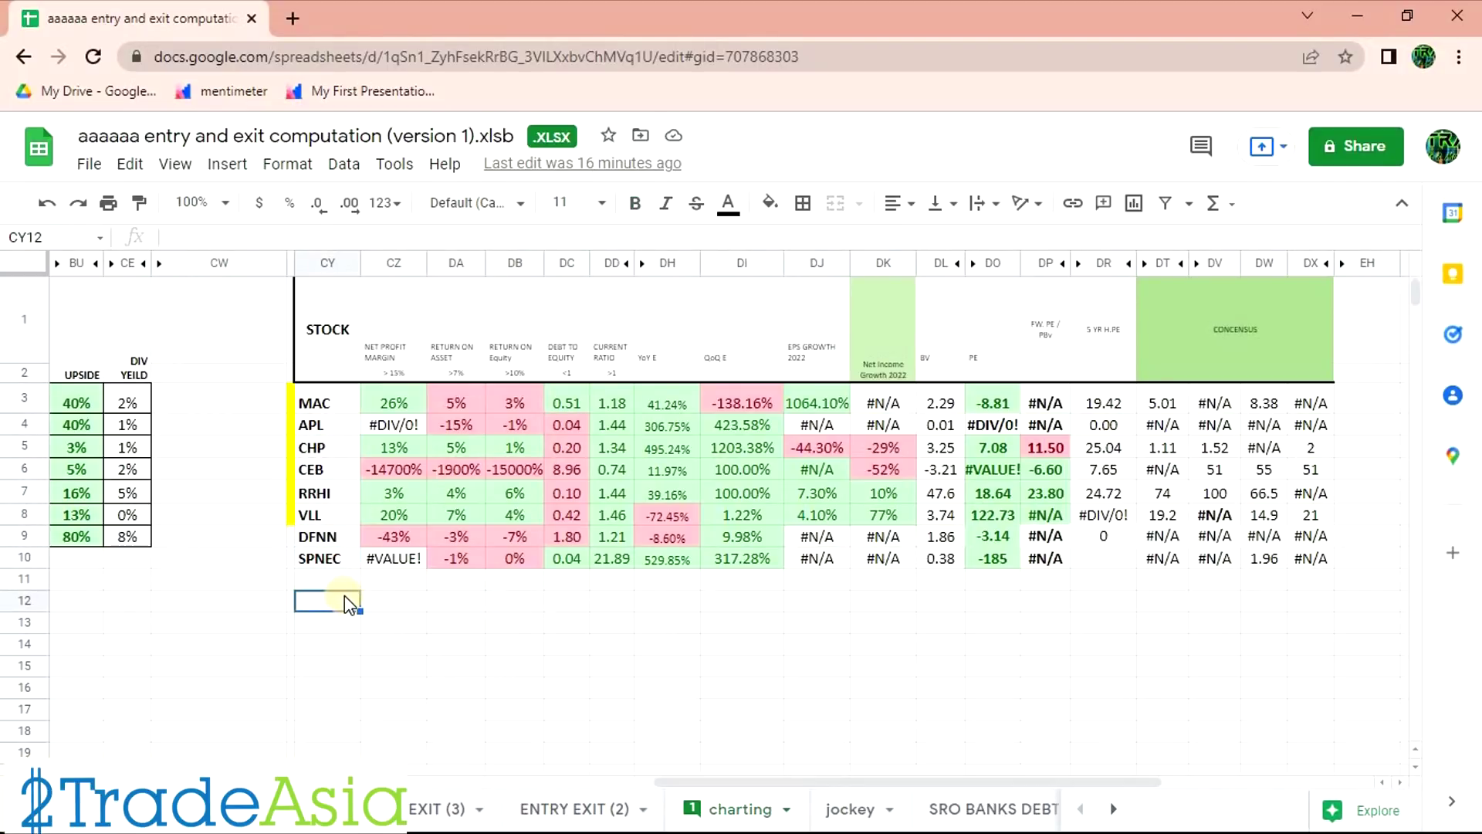
{"action": "left_click", "coordinate": [433, 599]}
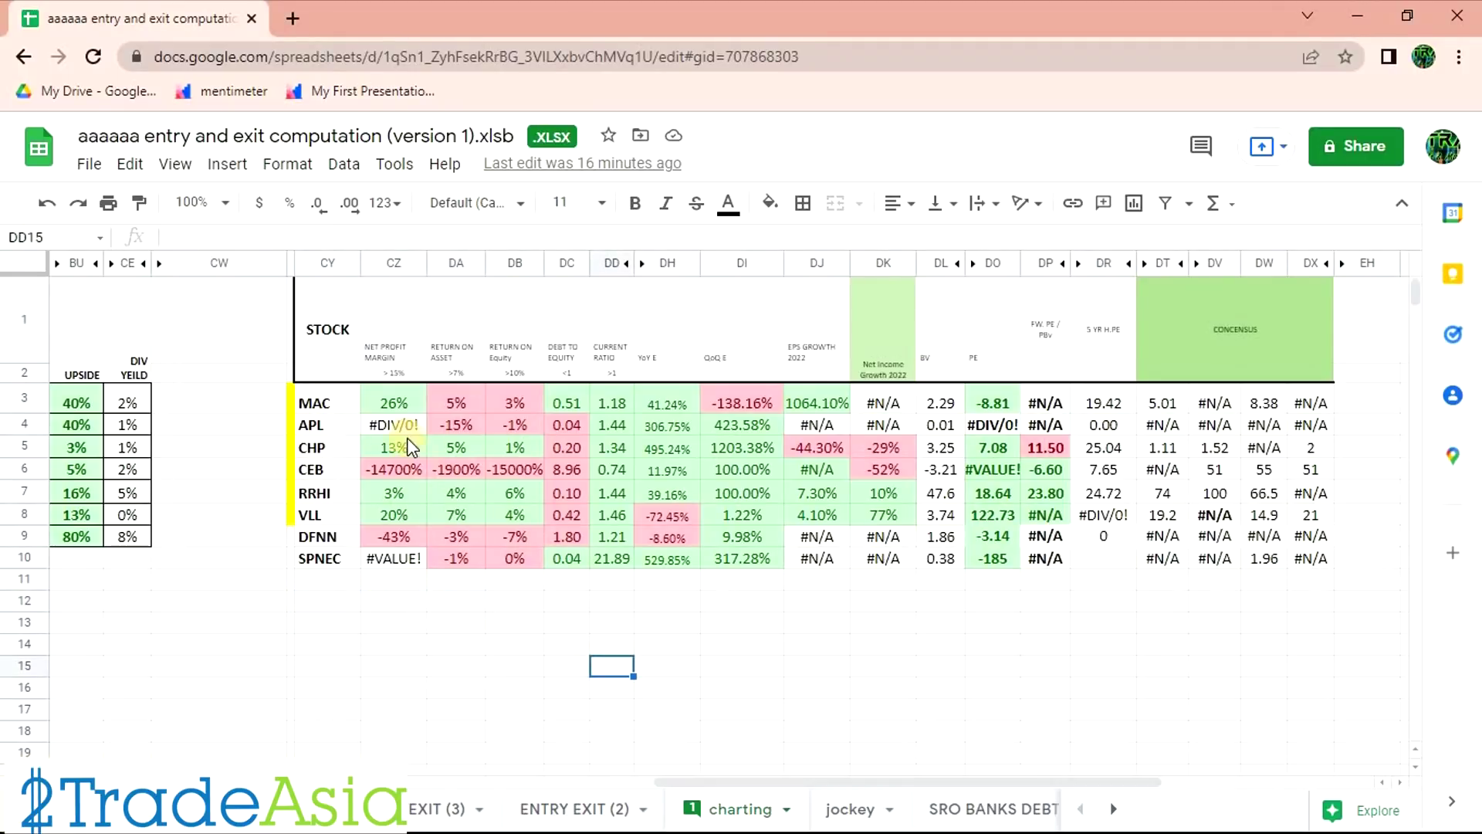
{"action": "left_click_drag", "start_coordinate": [397, 405], "coordinate": [1288, 575]}
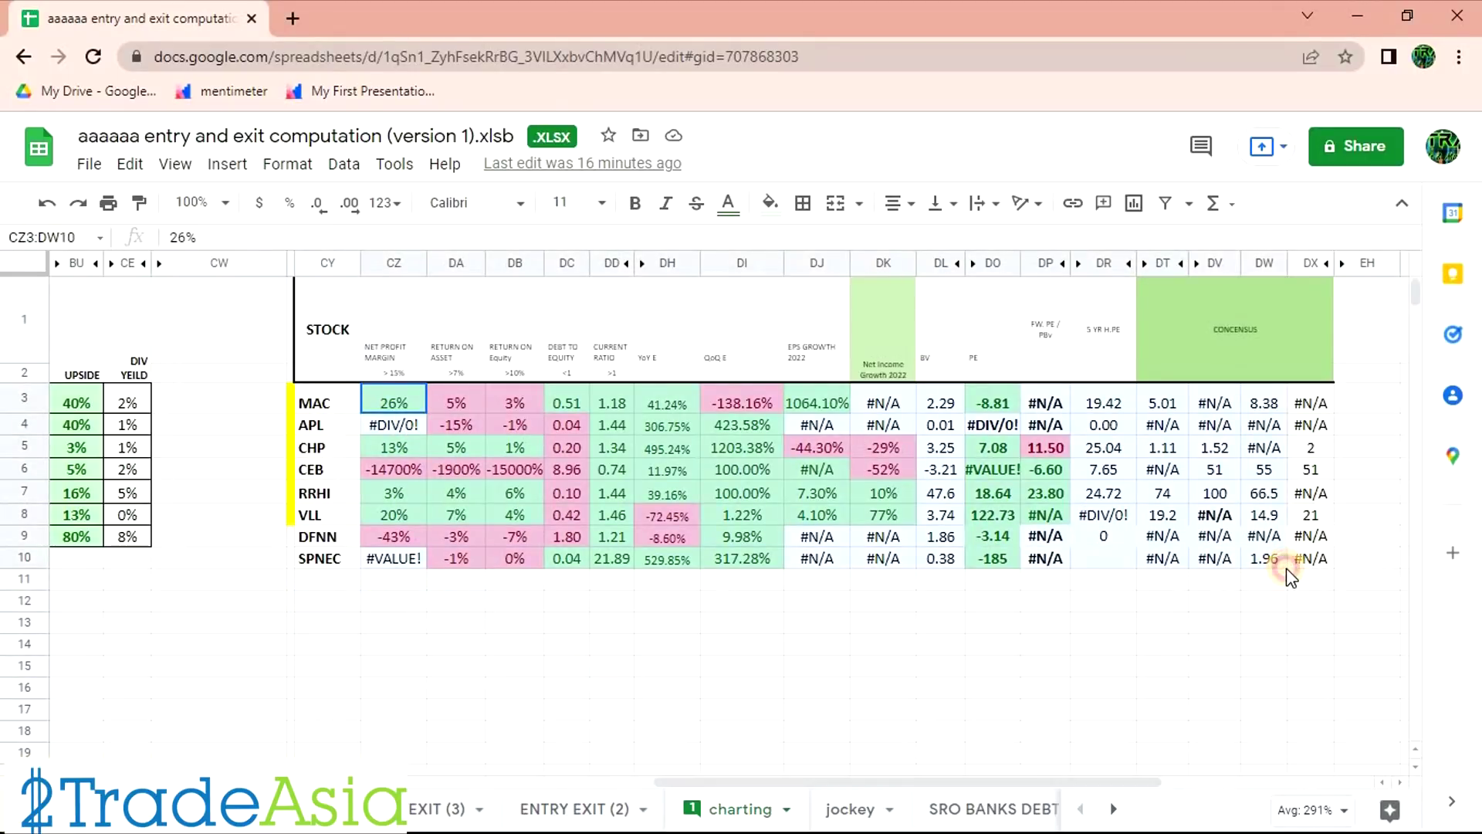
{"action": "left_click", "coordinate": [892, 647]}
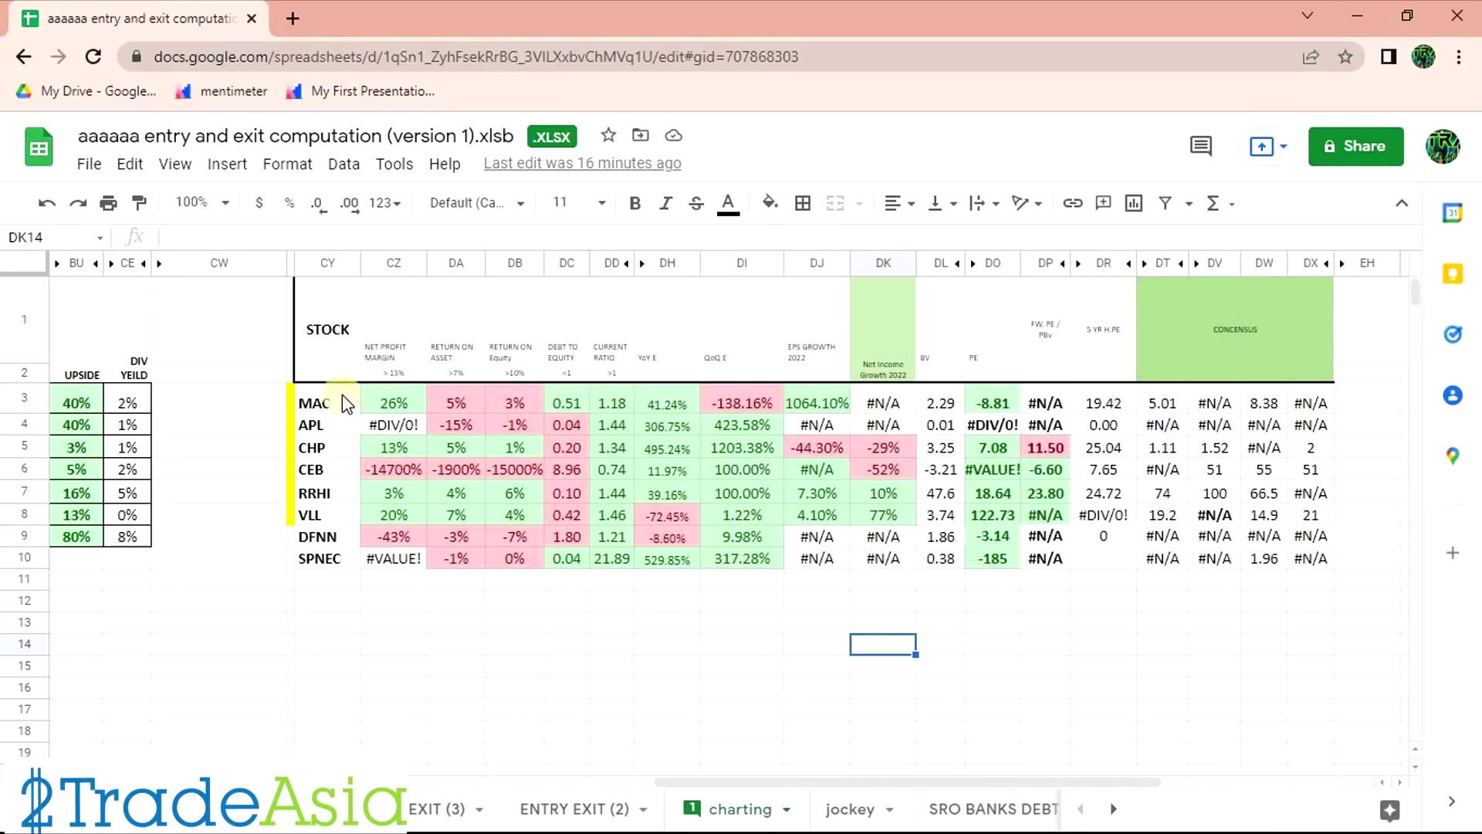
Switch to the 2TradeAsia chart window showing MAC and place a horizontal ray at 19.16 on the 2018 peak.
{"action": "left_click", "coordinate": [320, 410]}
{"action": "key", "text": "alt+Tab"}
{"action": "key", "text": "alt+Tab"}
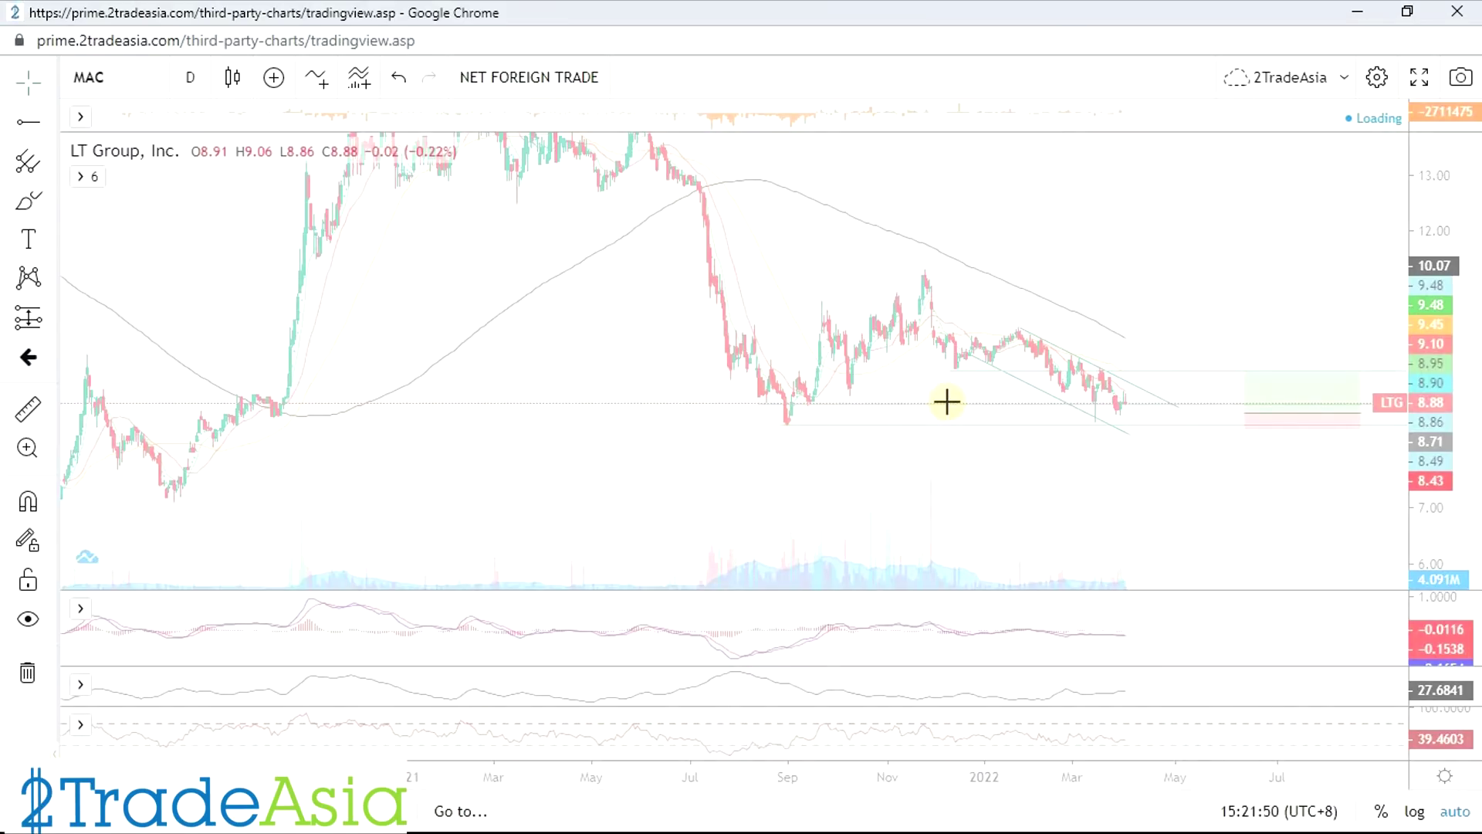
{"action": "scroll", "coordinate": [952, 429], "scroll_direction": "down", "scroll_amount": 5}
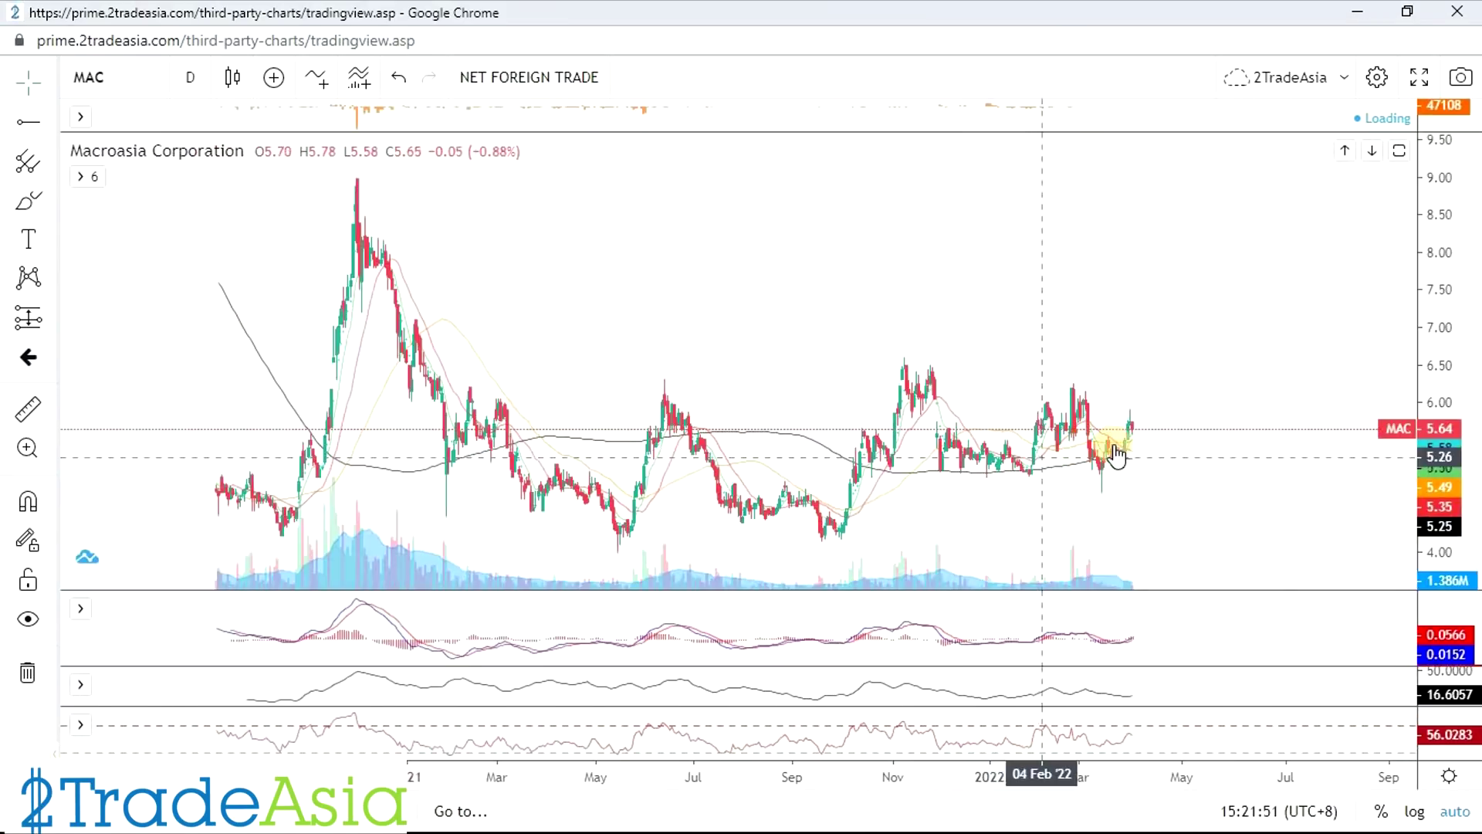
{"action": "scroll", "coordinate": [1259, 454], "scroll_direction": "down", "scroll_amount": 5}
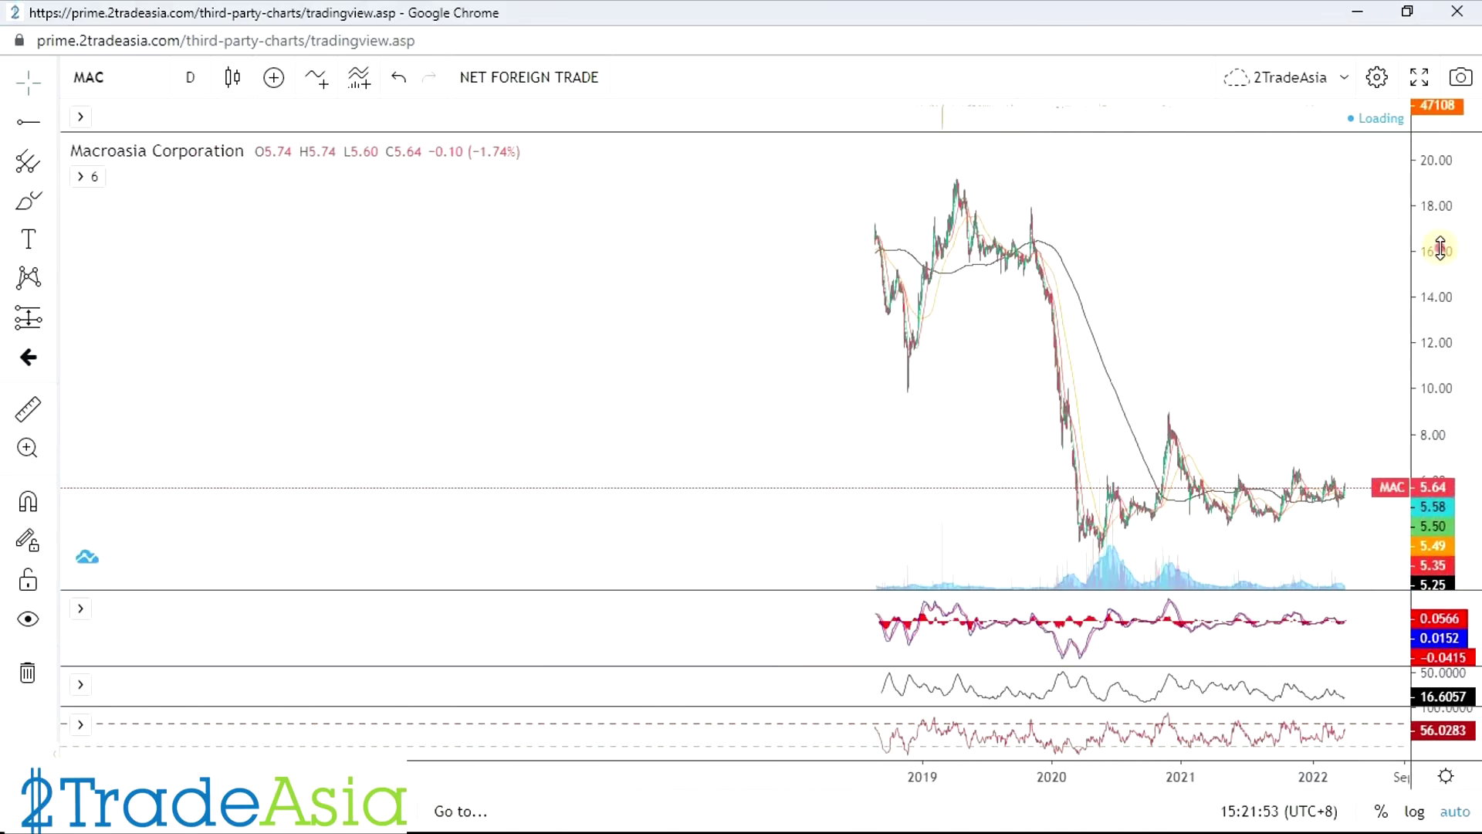
{"action": "left_click", "coordinate": [28, 122]}
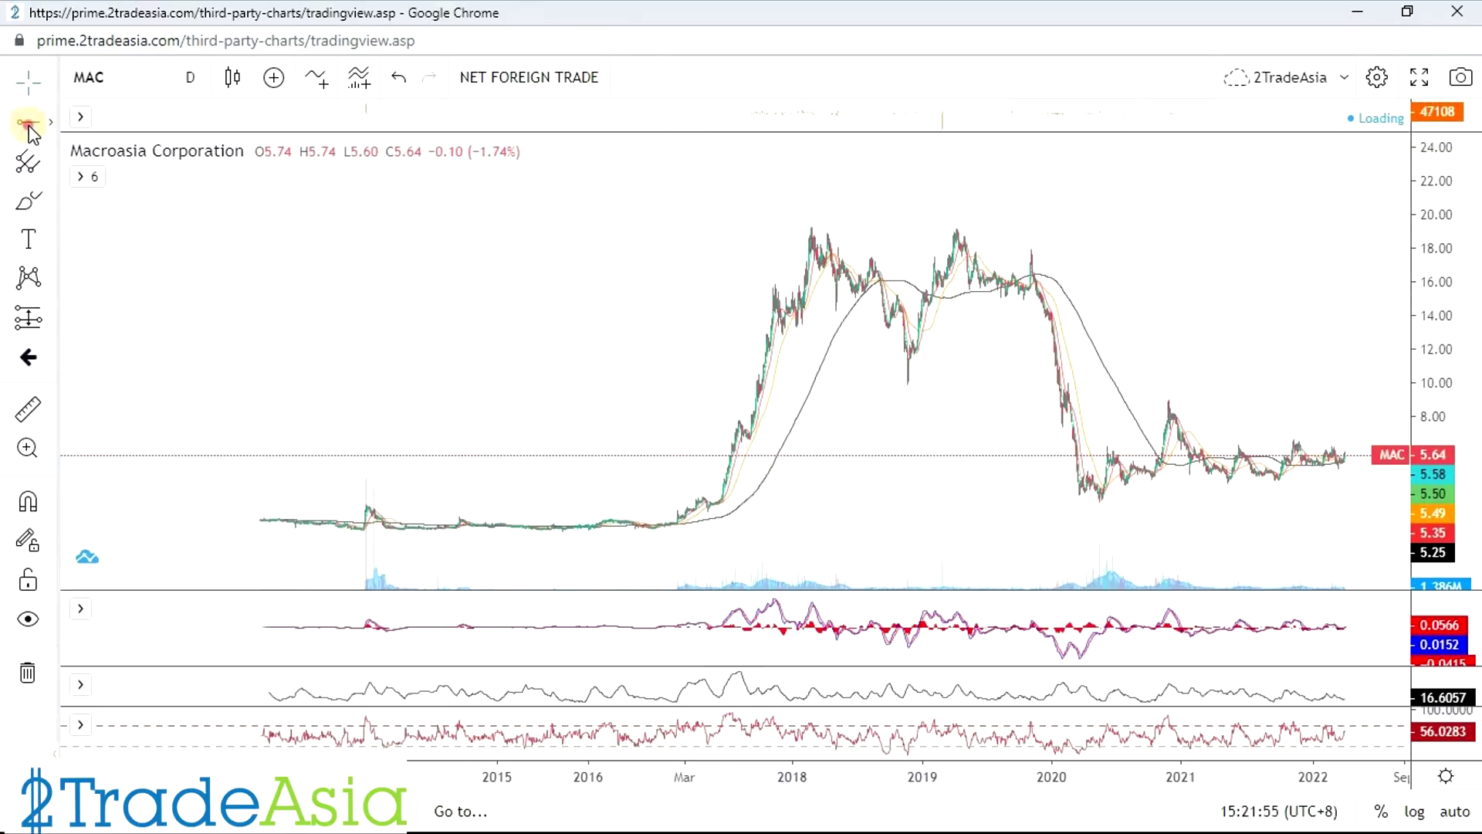
{"action": "left_click", "coordinate": [789, 227]}
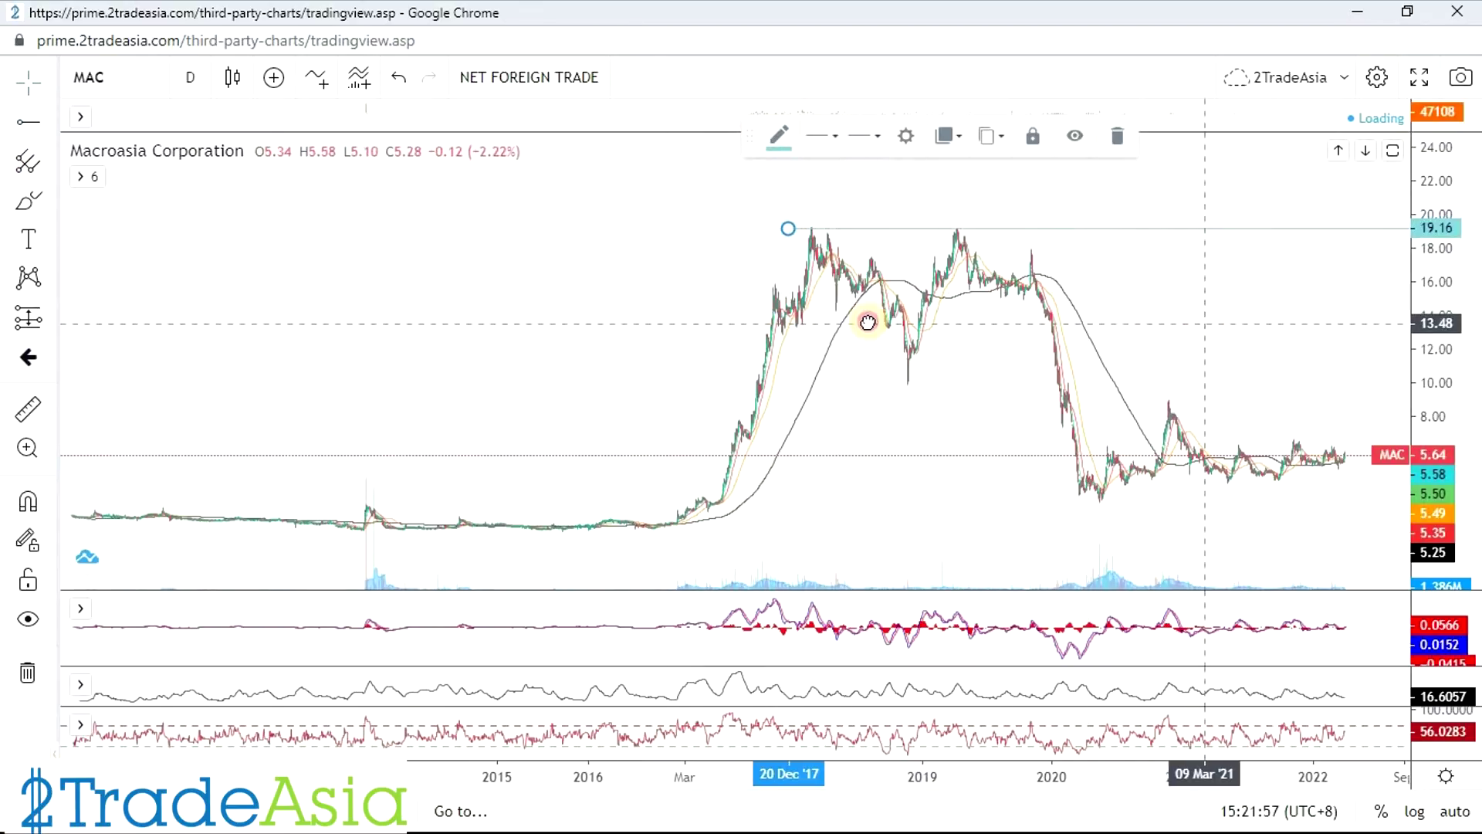
Draw a descending trend line from the November 2020 peak at about 9.02 to about 5.27 in July 2022.
{"action": "left_click", "coordinate": [50, 124]}
{"action": "left_click", "coordinate": [494, 272]}
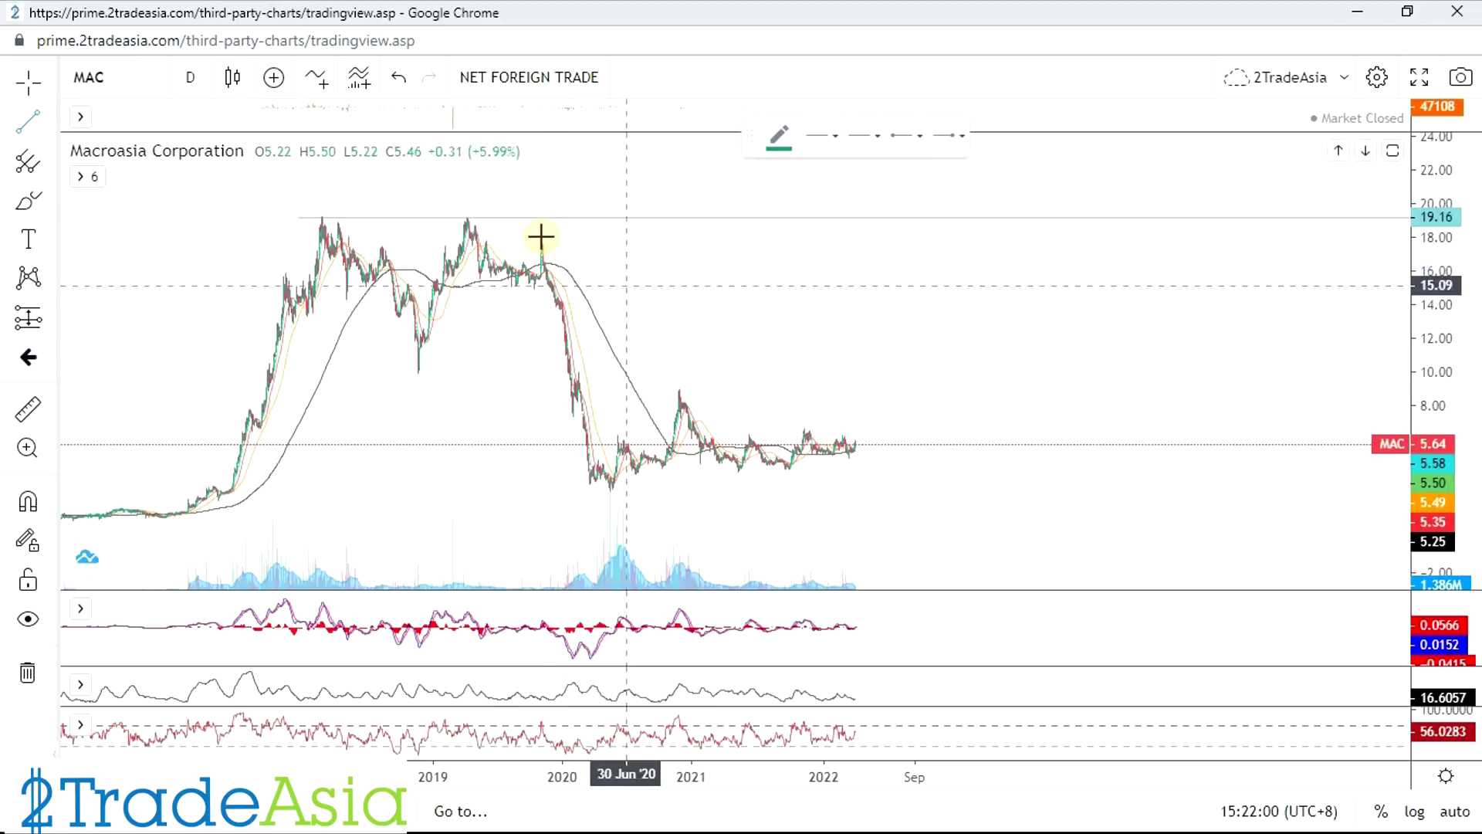
{"action": "left_click", "coordinate": [467, 217]}
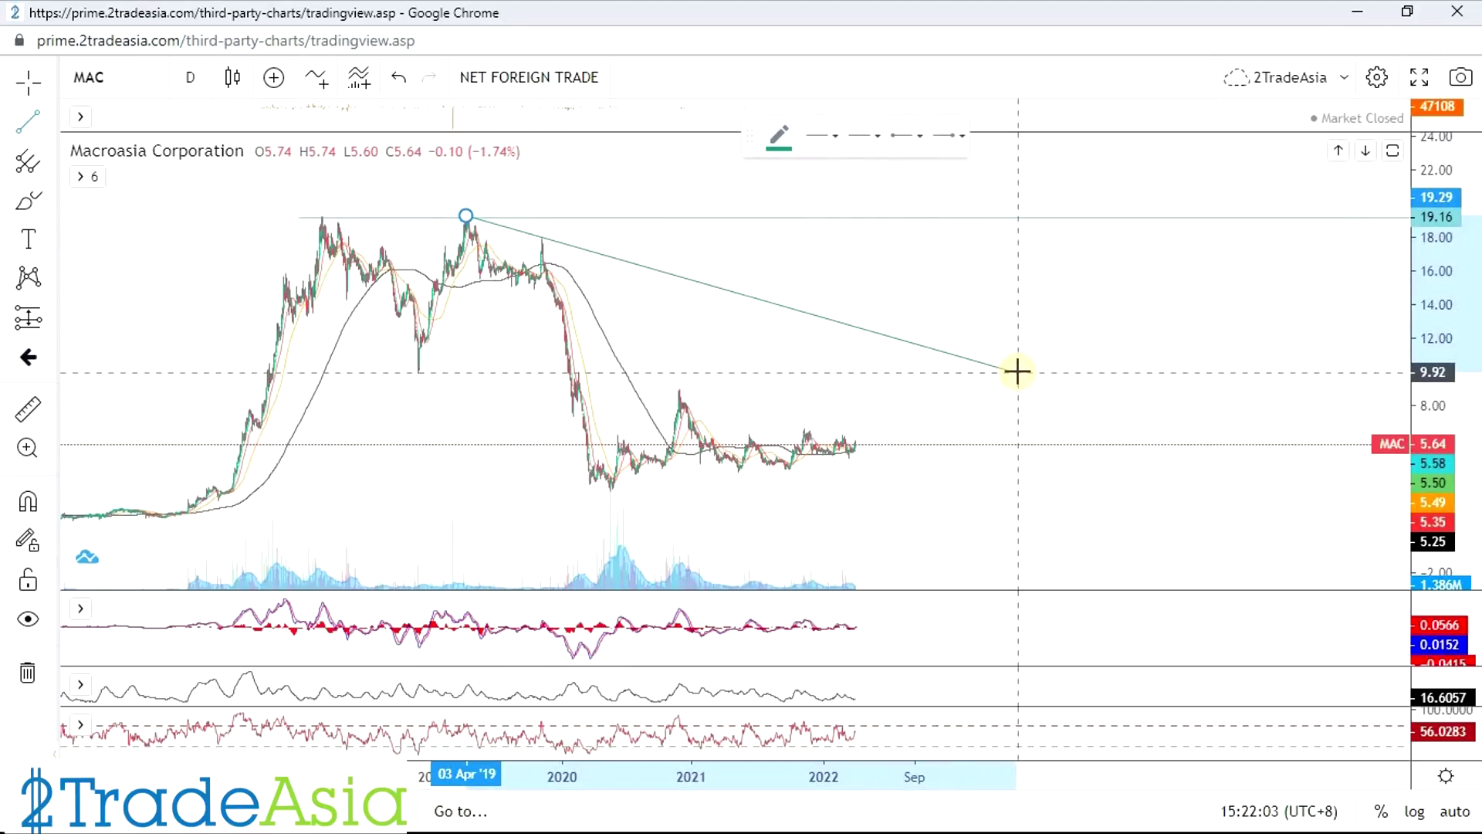
{"action": "left_click", "coordinate": [1019, 366]}
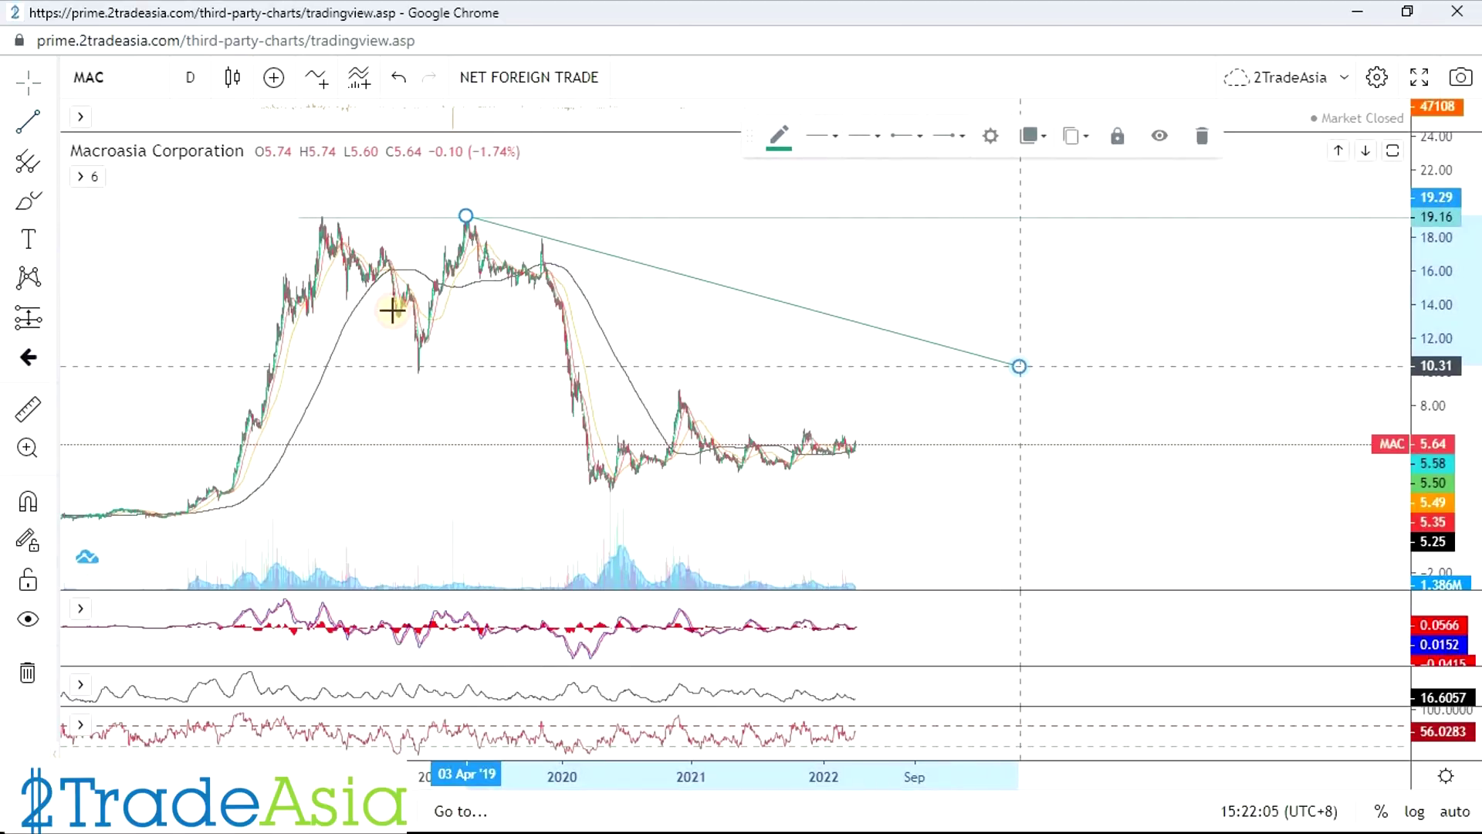
{"action": "left_click_drag", "start_coordinate": [467, 220], "coordinate": [674, 387]}
{"action": "left_click_drag", "start_coordinate": [1019, 368], "coordinate": [890, 453]}
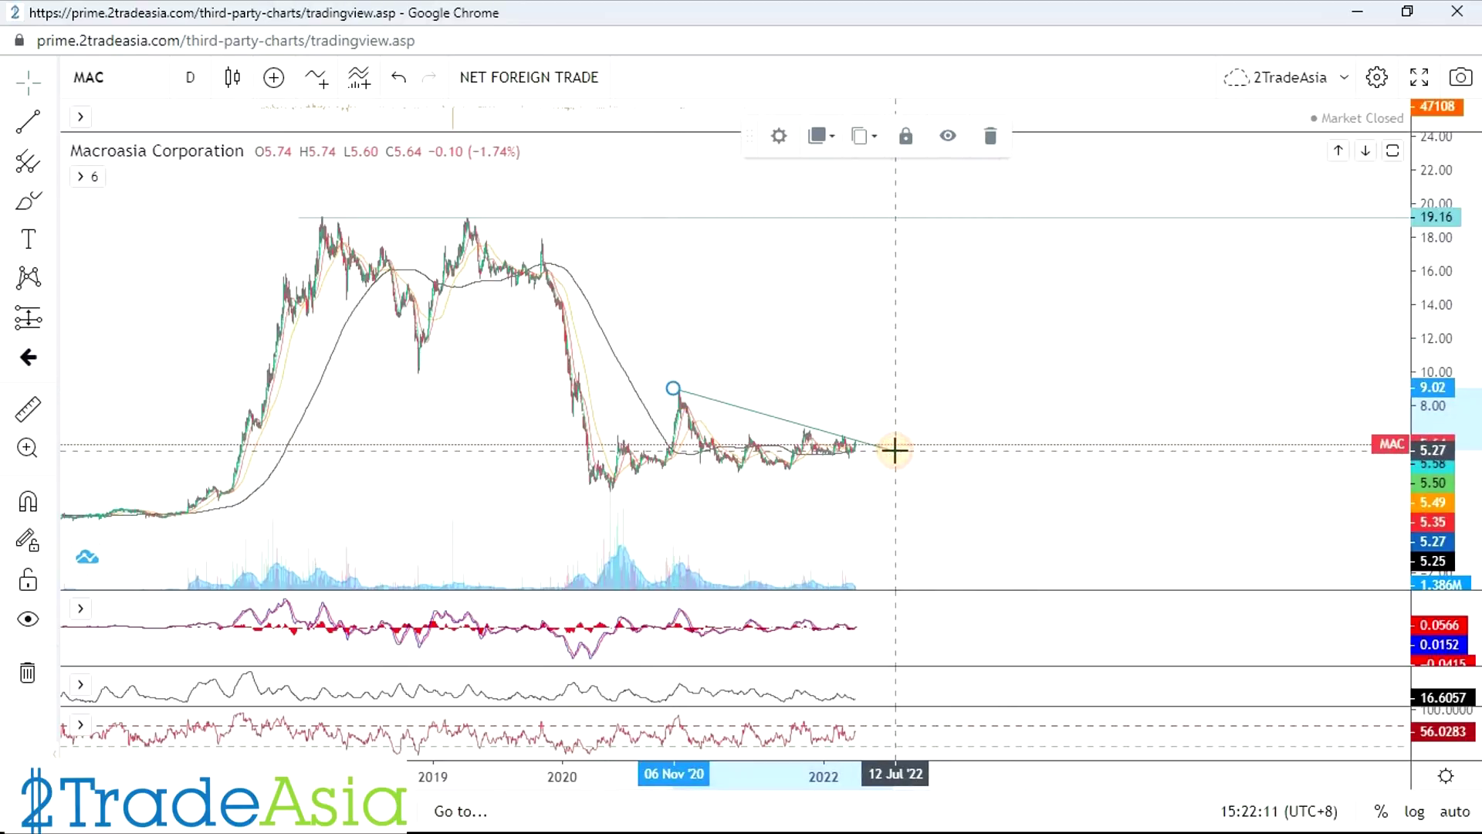
{"action": "scroll", "coordinate": [810, 513], "scroll_direction": "up", "scroll_amount": 3}
{"action": "left_click_drag", "start_coordinate": [806, 524], "coordinate": [1064, 524]}
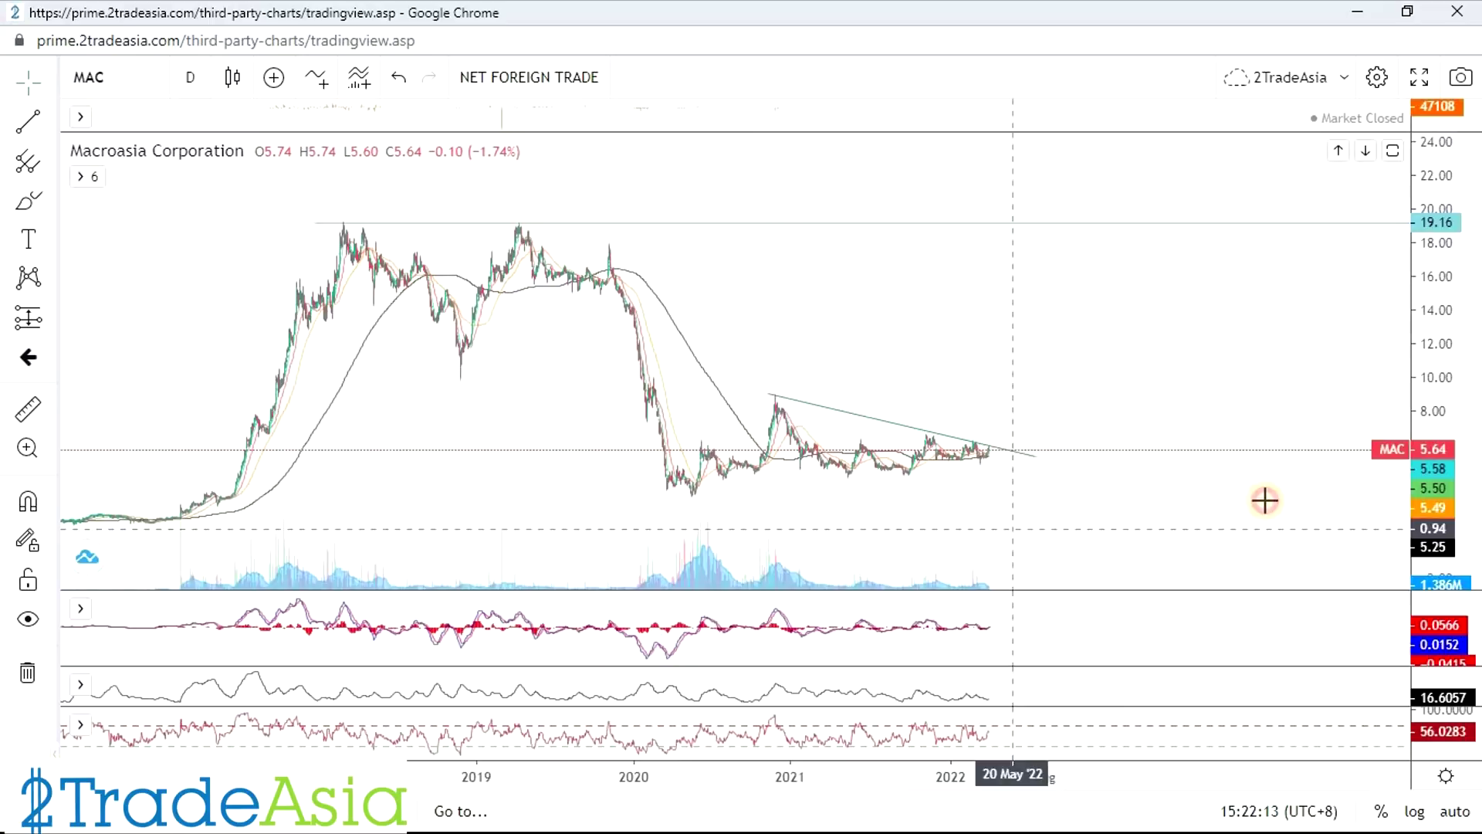
{"action": "left_click", "coordinate": [27, 121]}
{"action": "double_click", "coordinate": [620, 244]}
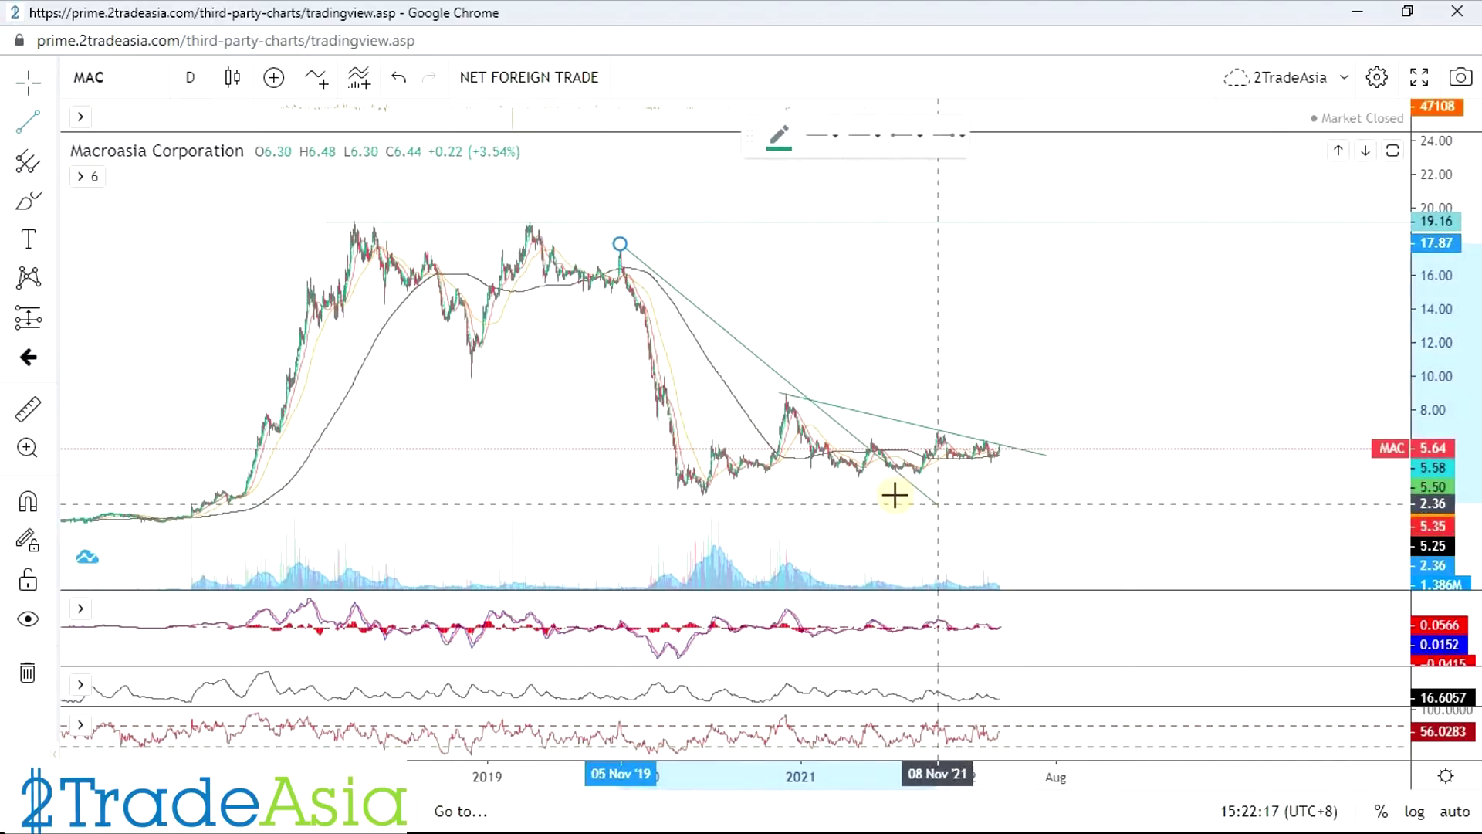
{"action": "key", "text": "Escape"}
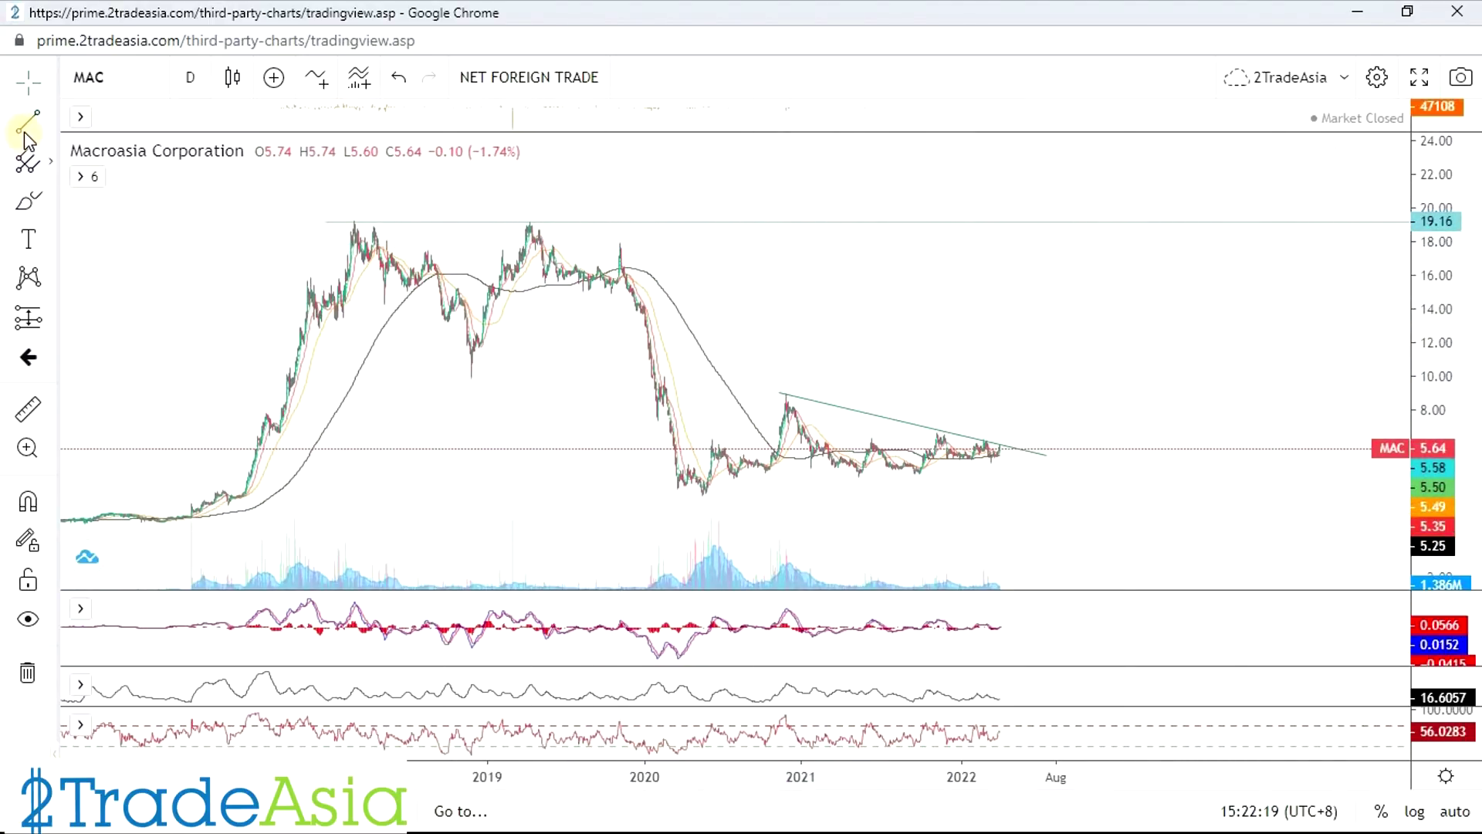
Draw a rising trend line beneath the price lows from May 2020 at about 3.01 to about September 2022.
{"action": "key", "text": "alt+t"}
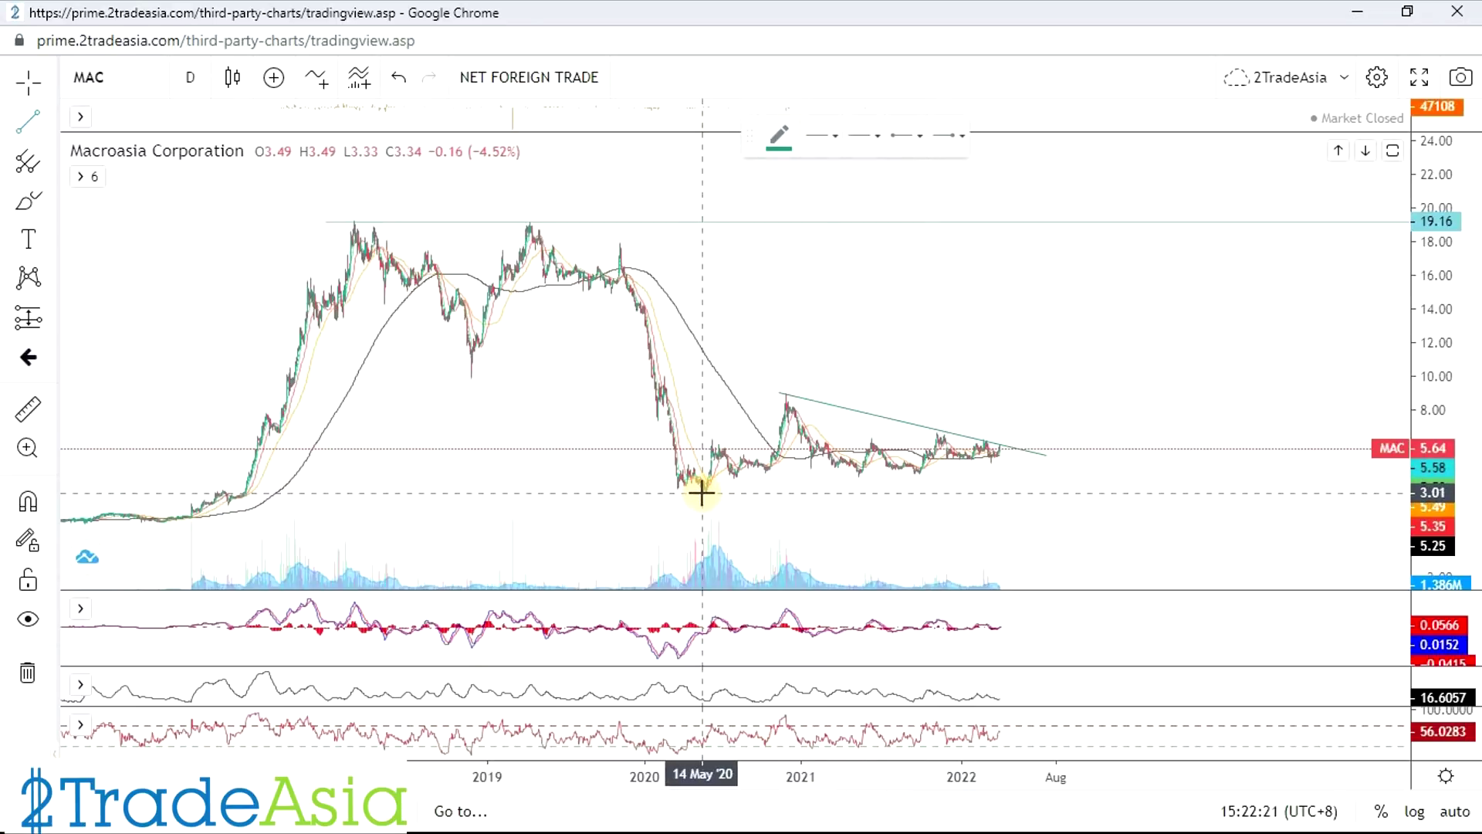
{"action": "left_click_drag", "start_coordinate": [1002, 483], "coordinate": [1068, 461]}
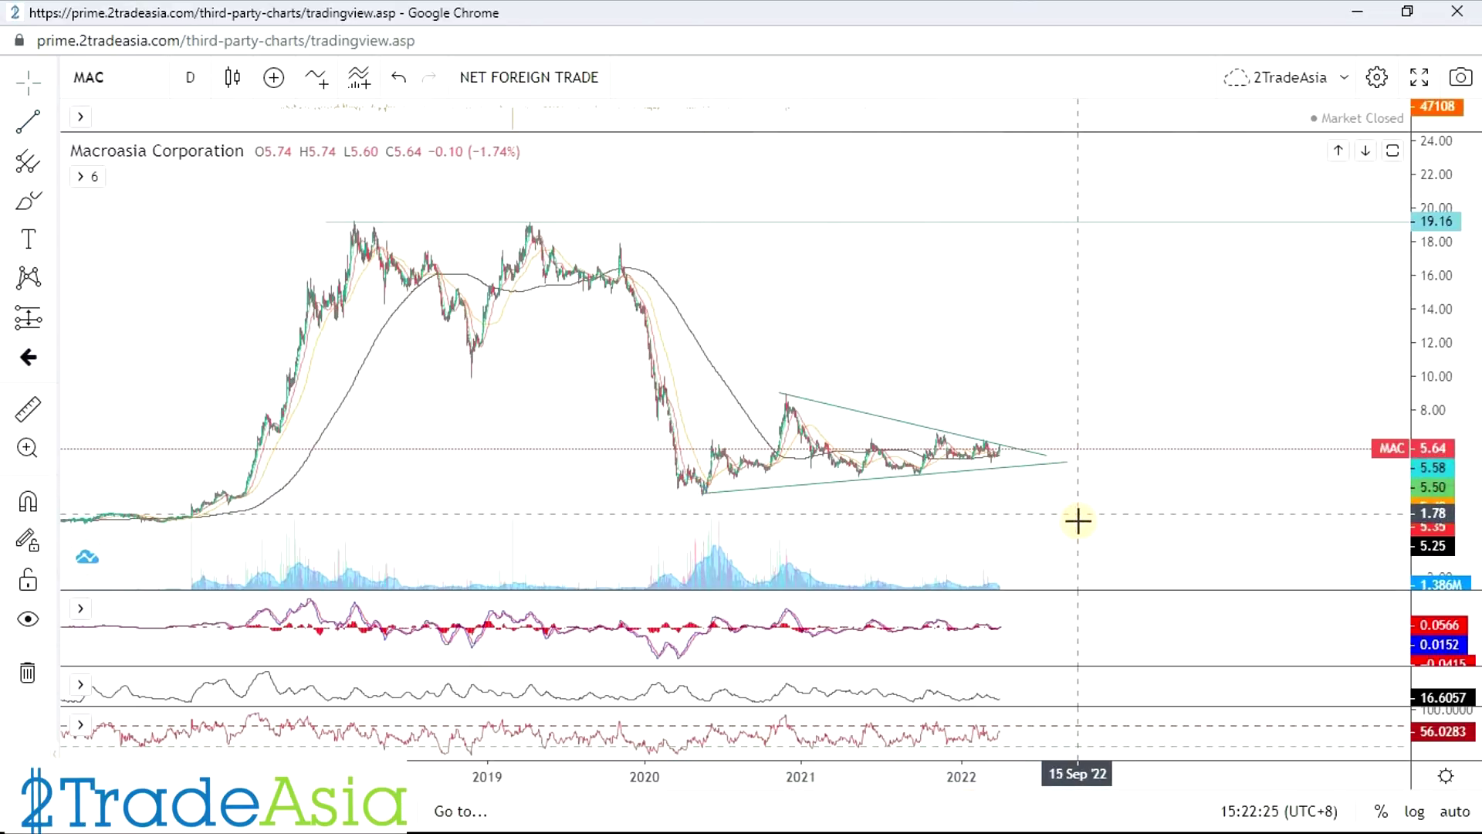
Adjust the descending trend line to start at about 9.10 and end at about 5.41 on 27 June 2022.
{"action": "scroll", "coordinate": [1077, 519], "scroll_direction": "up", "scroll_amount": 1}
{"action": "scroll", "coordinate": [1079, 521], "scroll_direction": "up", "scroll_amount": 1}
{"action": "left_click_drag", "start_coordinate": [1428, 417], "coordinate": [1427, 240]}
{"action": "scroll", "coordinate": [965, 397], "scroll_direction": "up", "scroll_amount": 2}
{"action": "left_click_drag", "start_coordinate": [953, 384], "coordinate": [1093, 255]}
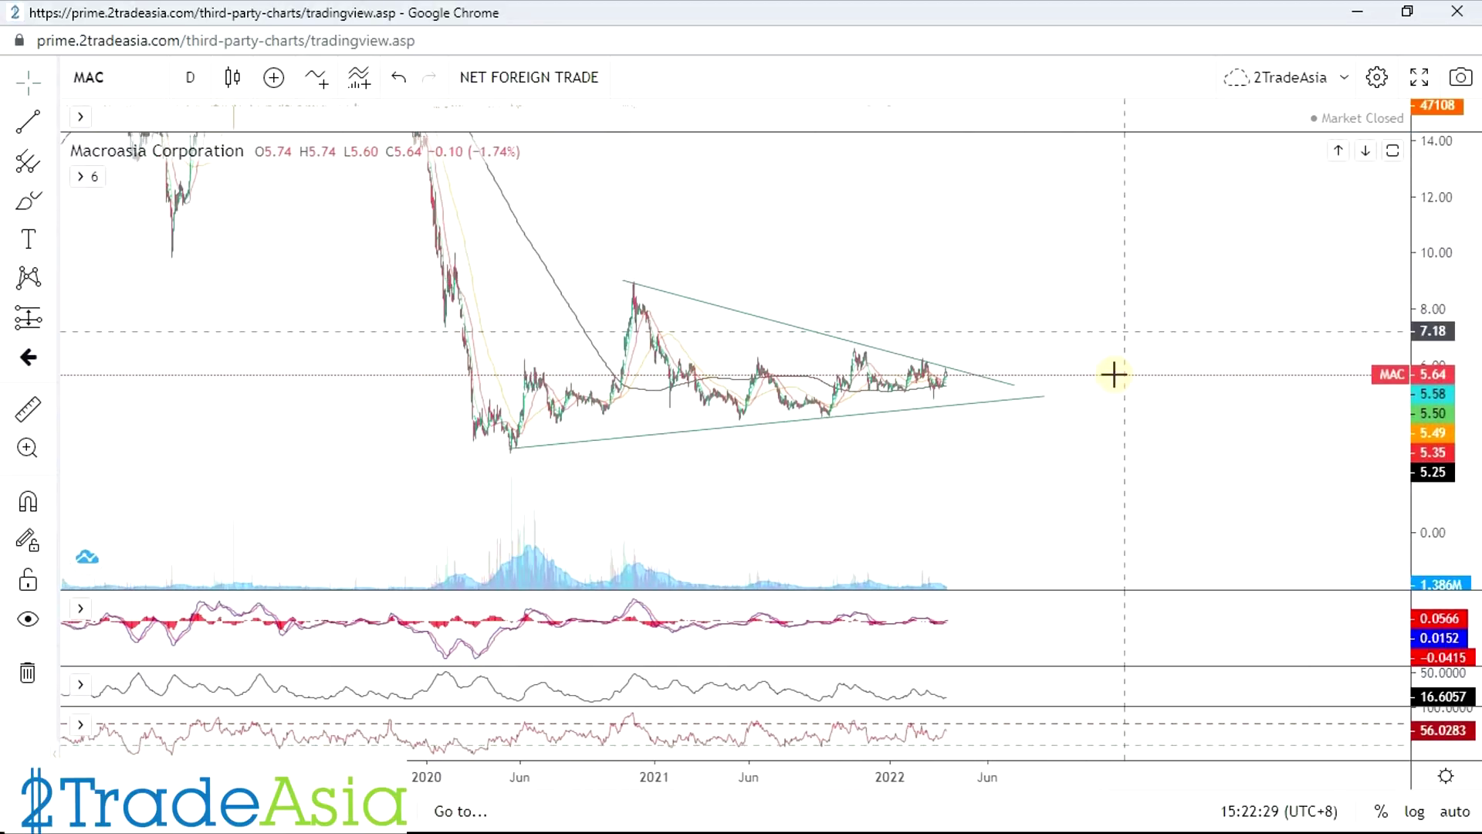
{"action": "scroll", "coordinate": [1081, 432], "scroll_direction": "up", "scroll_amount": 3}
{"action": "left_click_drag", "start_coordinate": [1411, 420], "coordinate": [1411, 270]}
{"action": "scroll", "coordinate": [1145, 437], "scroll_direction": "up", "scroll_amount": 2}
{"action": "left_click_drag", "start_coordinate": [919, 460], "coordinate": [1294, 387]}
{"action": "scroll", "coordinate": [1032, 473], "scroll_direction": "up", "scroll_amount": 3}
{"action": "left_click_drag", "start_coordinate": [820, 465], "coordinate": [1134, 502]}
{"action": "scroll", "coordinate": [1042, 490], "scroll_direction": "up", "scroll_amount": 1}
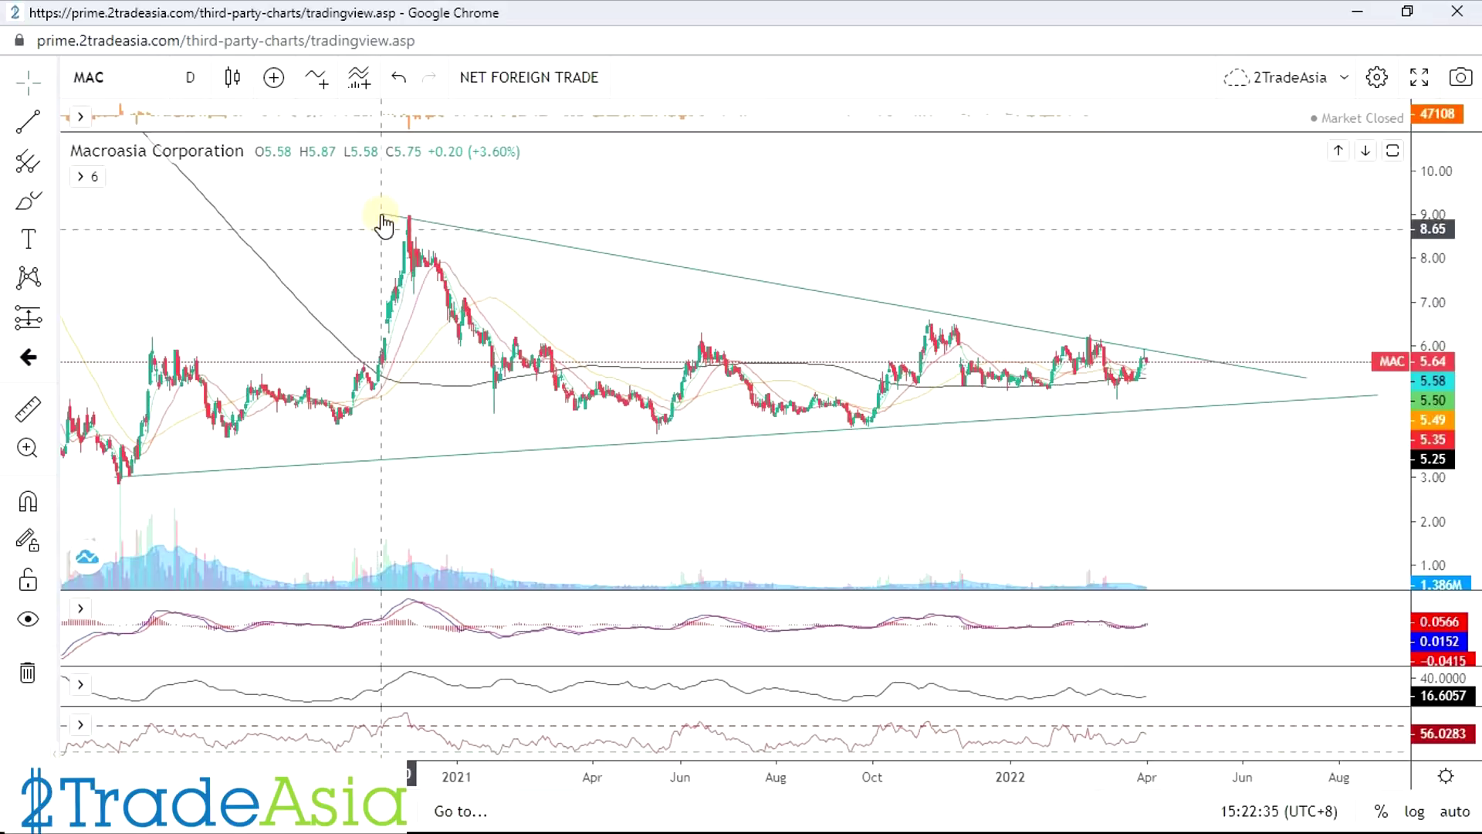
{"action": "left_click_drag", "start_coordinate": [378, 209], "coordinate": [378, 210]}
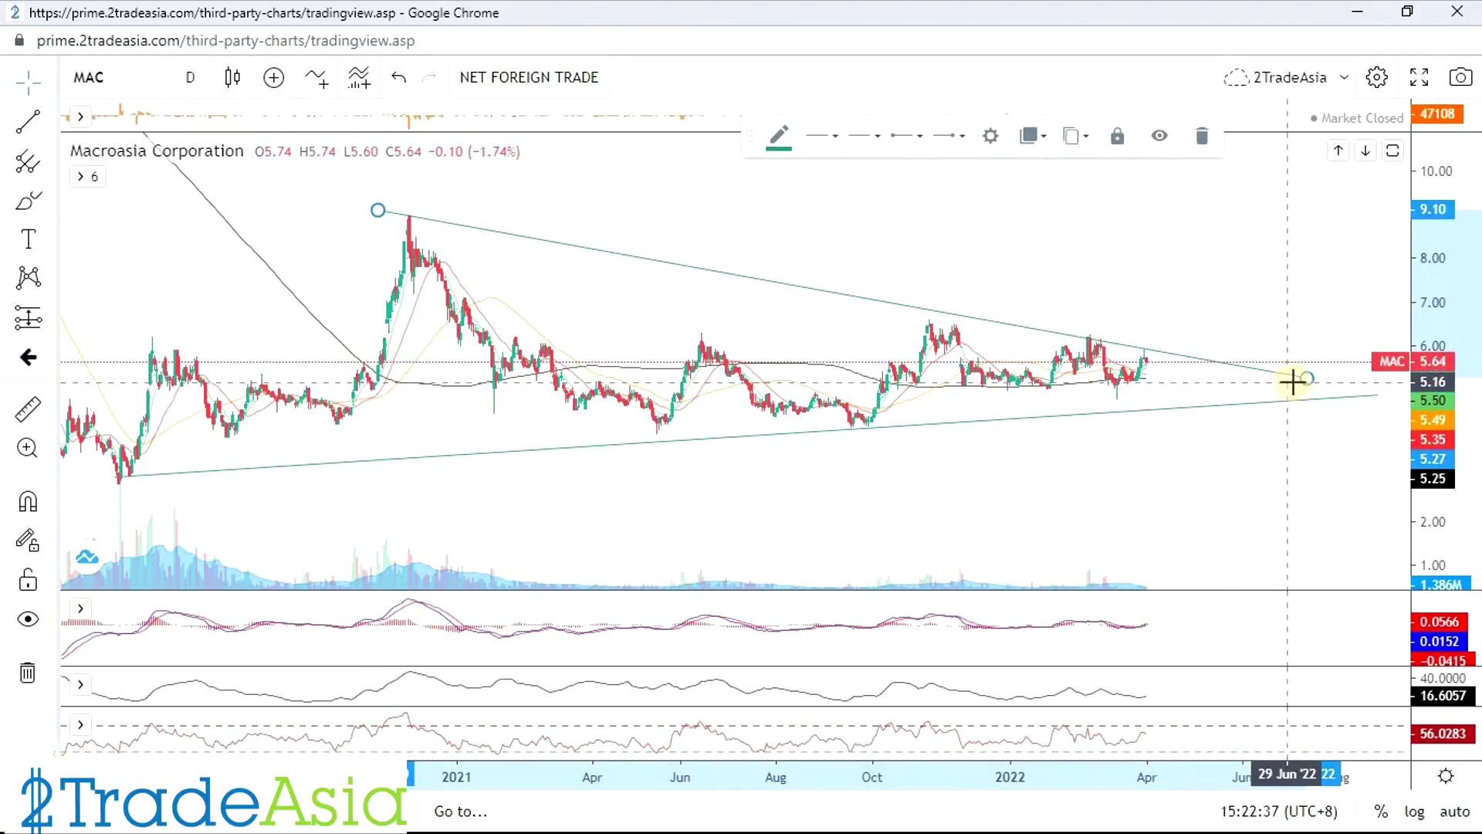
{"action": "left_click_drag", "start_coordinate": [1306, 384], "coordinate": [1283, 372]}
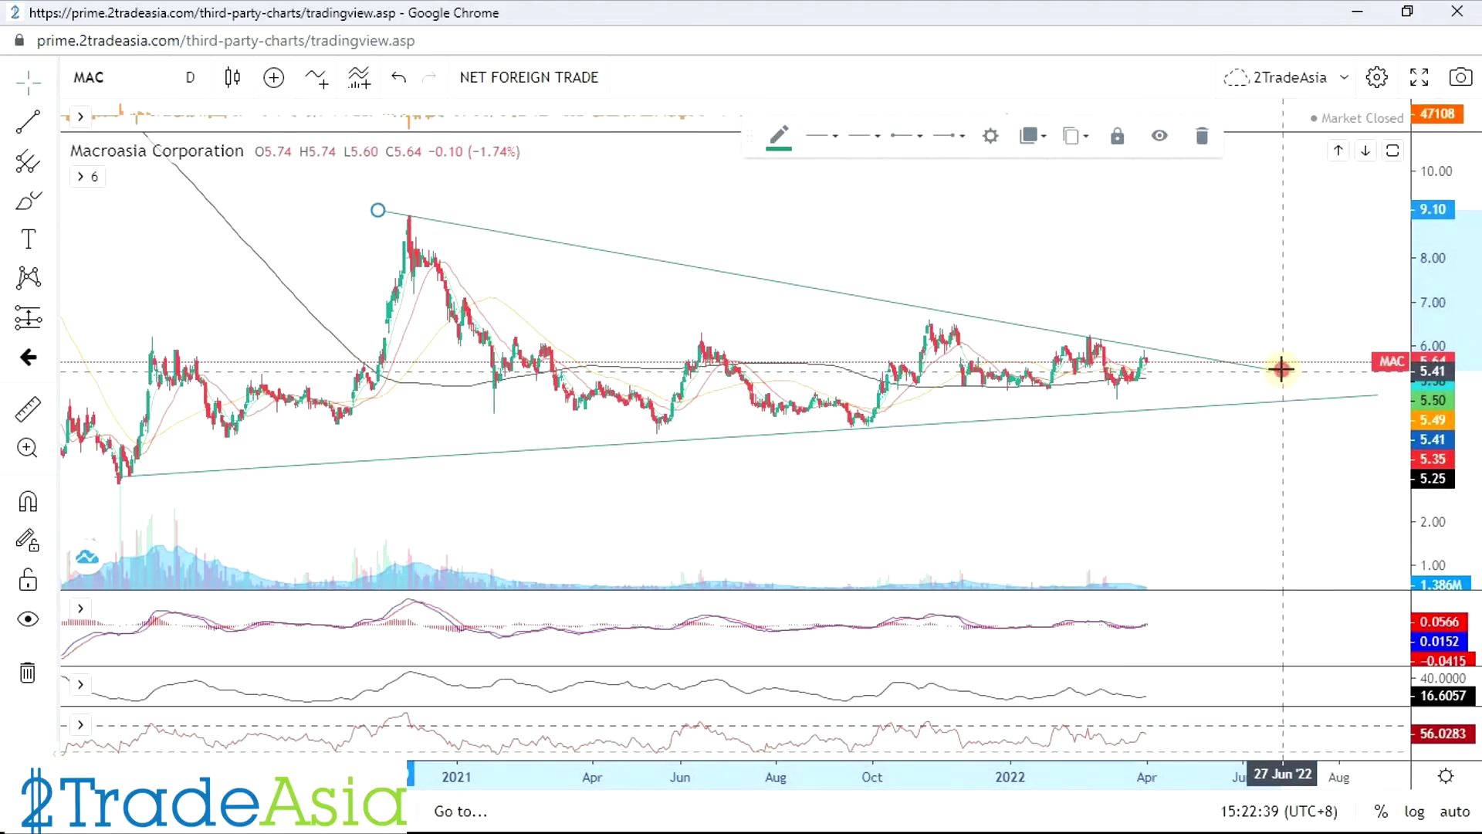
{"action": "left_click", "coordinate": [495, 323]}
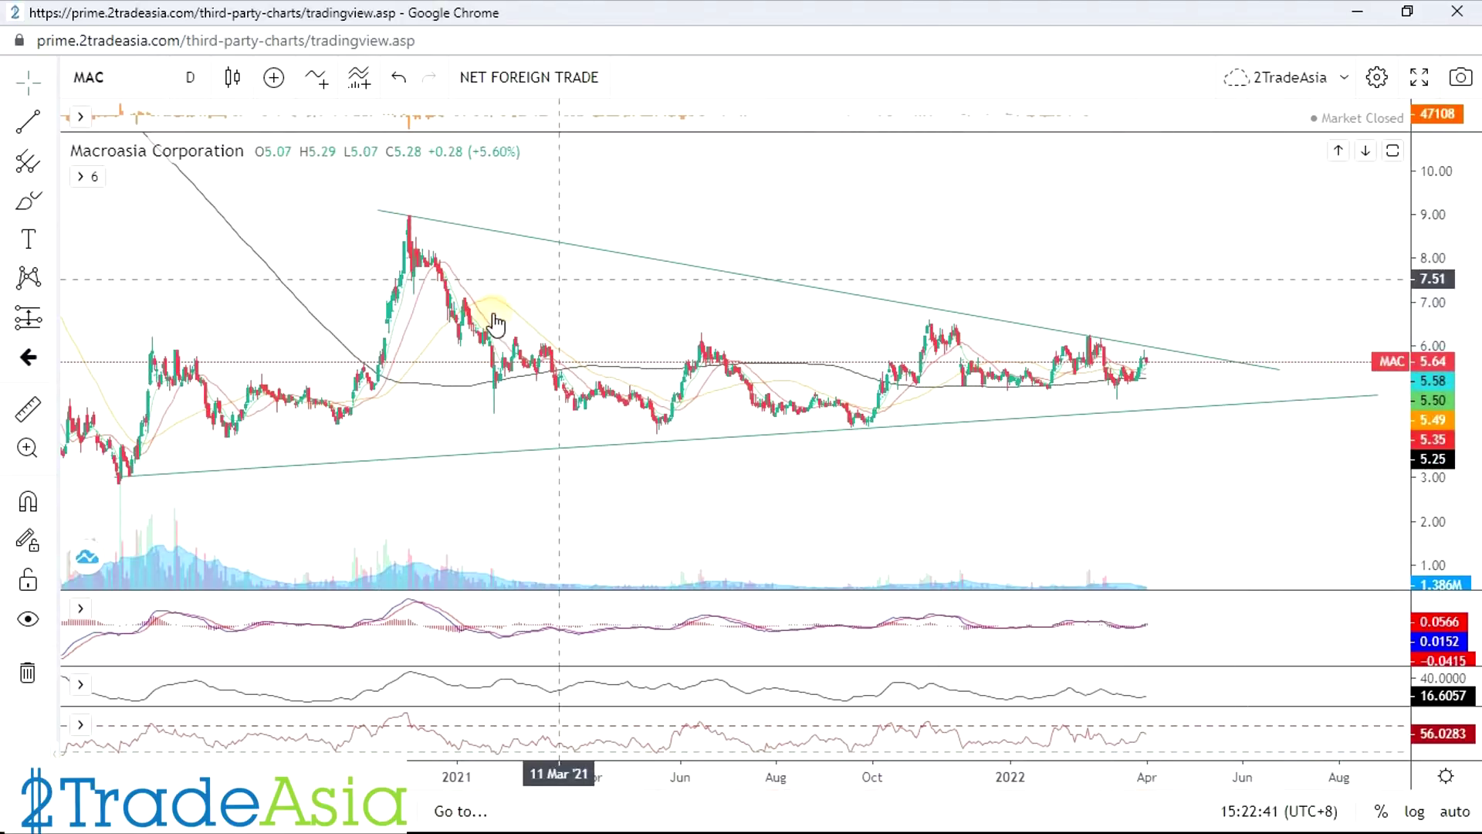
Stretch the vertical scale of the MACD pane below the price chart to make its histogram bars taller.
{"action": "scroll", "coordinate": [1006, 483], "scroll_direction": "down", "scroll_amount": 2}
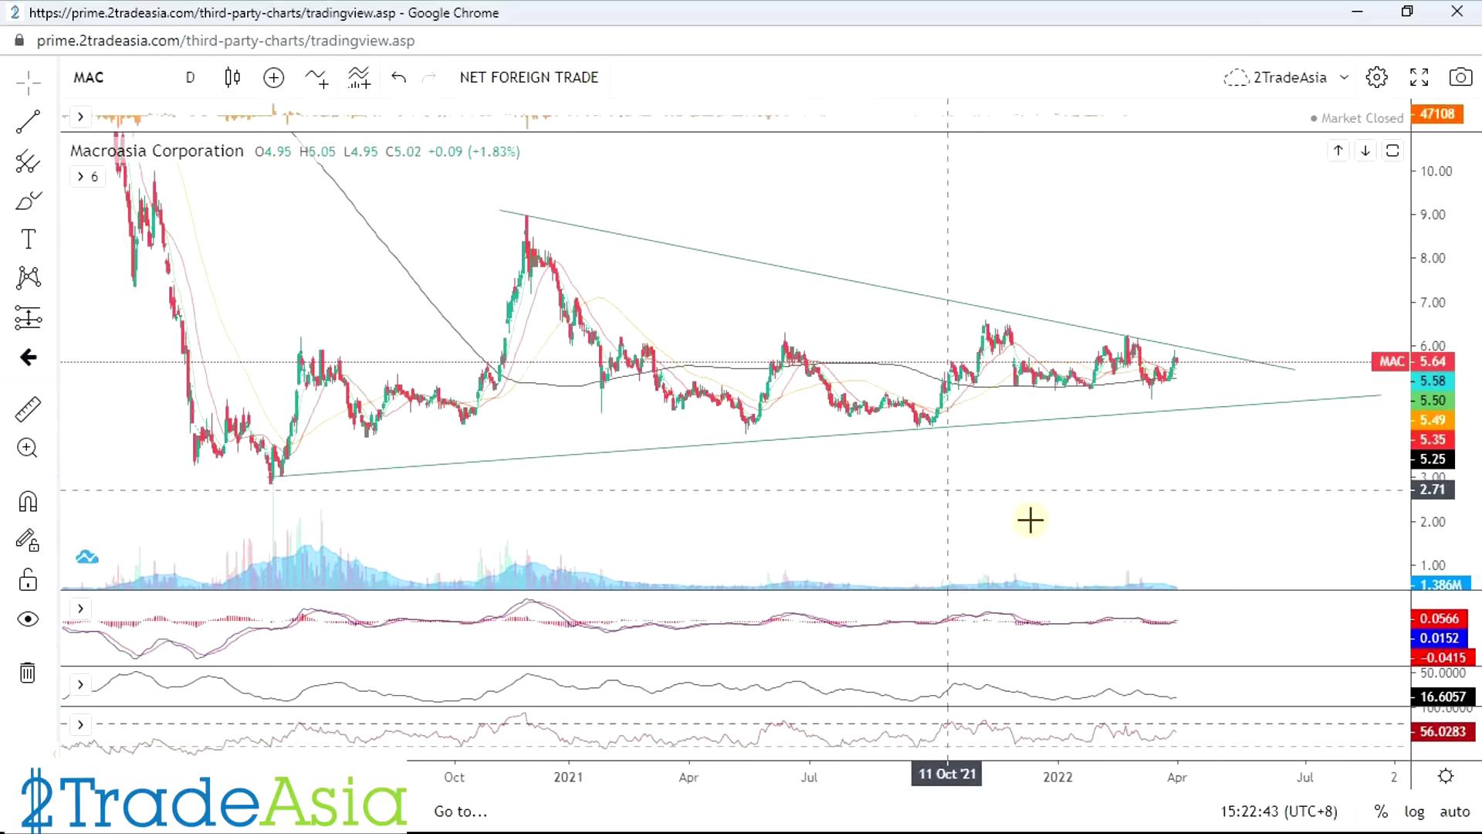
{"action": "left_click_drag", "start_coordinate": [1435, 631], "coordinate": [1436, 604]}
{"action": "left_click_drag", "start_coordinate": [1291, 618], "coordinate": [1287, 644]}
{"action": "left_click_drag", "start_coordinate": [1441, 646], "coordinate": [1446, 599]}
{"action": "mouse_move", "coordinate": [1258, 635]}
{"action": "left_mouse_down"}
{"action": "mouse_move", "coordinate": [1257, 609]}
{"action": "mouse_move", "coordinate": [1257, 622]}
{"action": "left_mouse_up"}
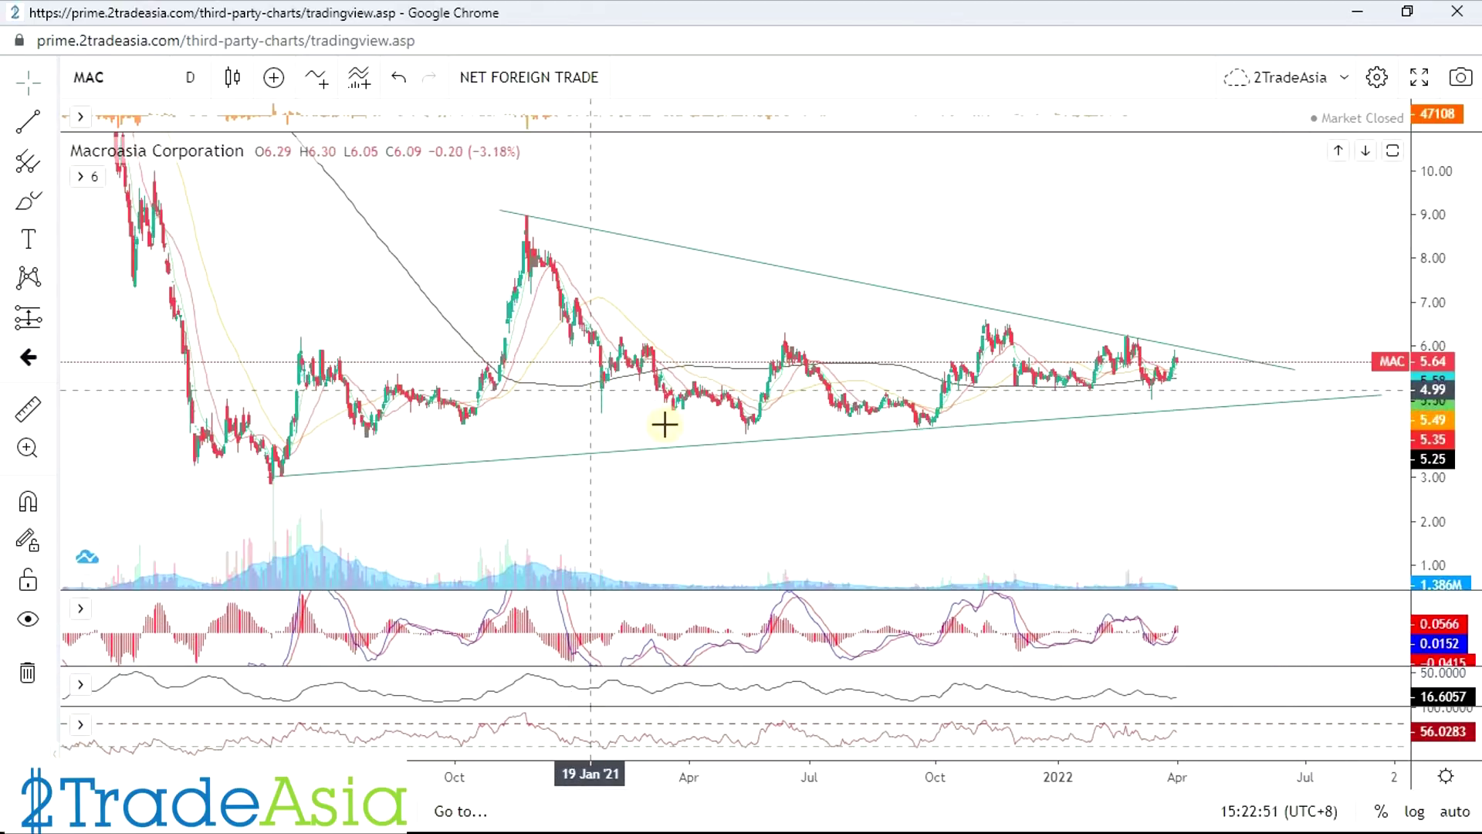
Draw a horizontal ray at 5.09 starting from the mid-December 2021 lows.
{"action": "left_click", "coordinate": [30, 200]}
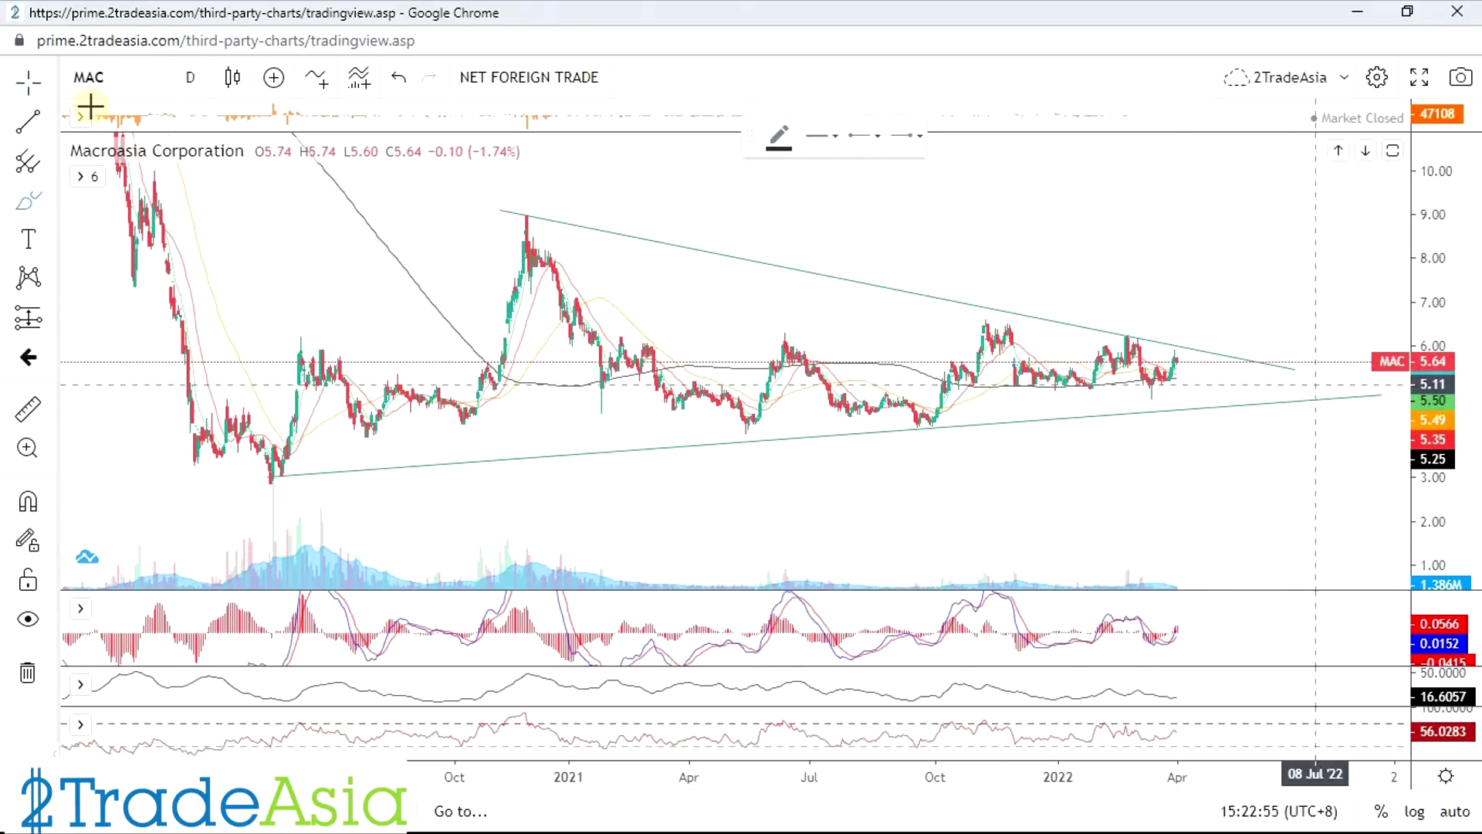
{"action": "left_click", "coordinate": [49, 122]}
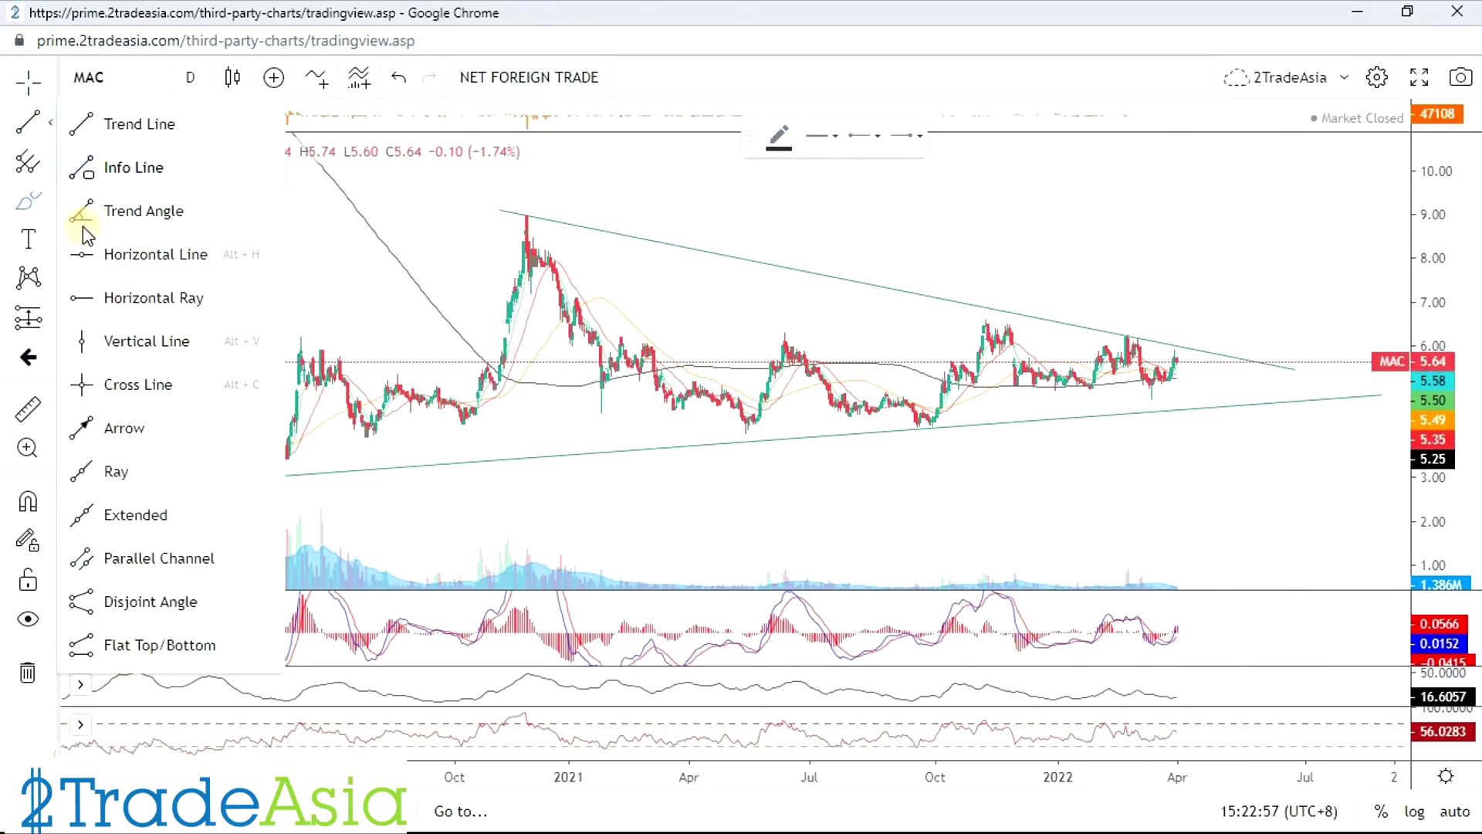
{"action": "left_click", "coordinate": [85, 301]}
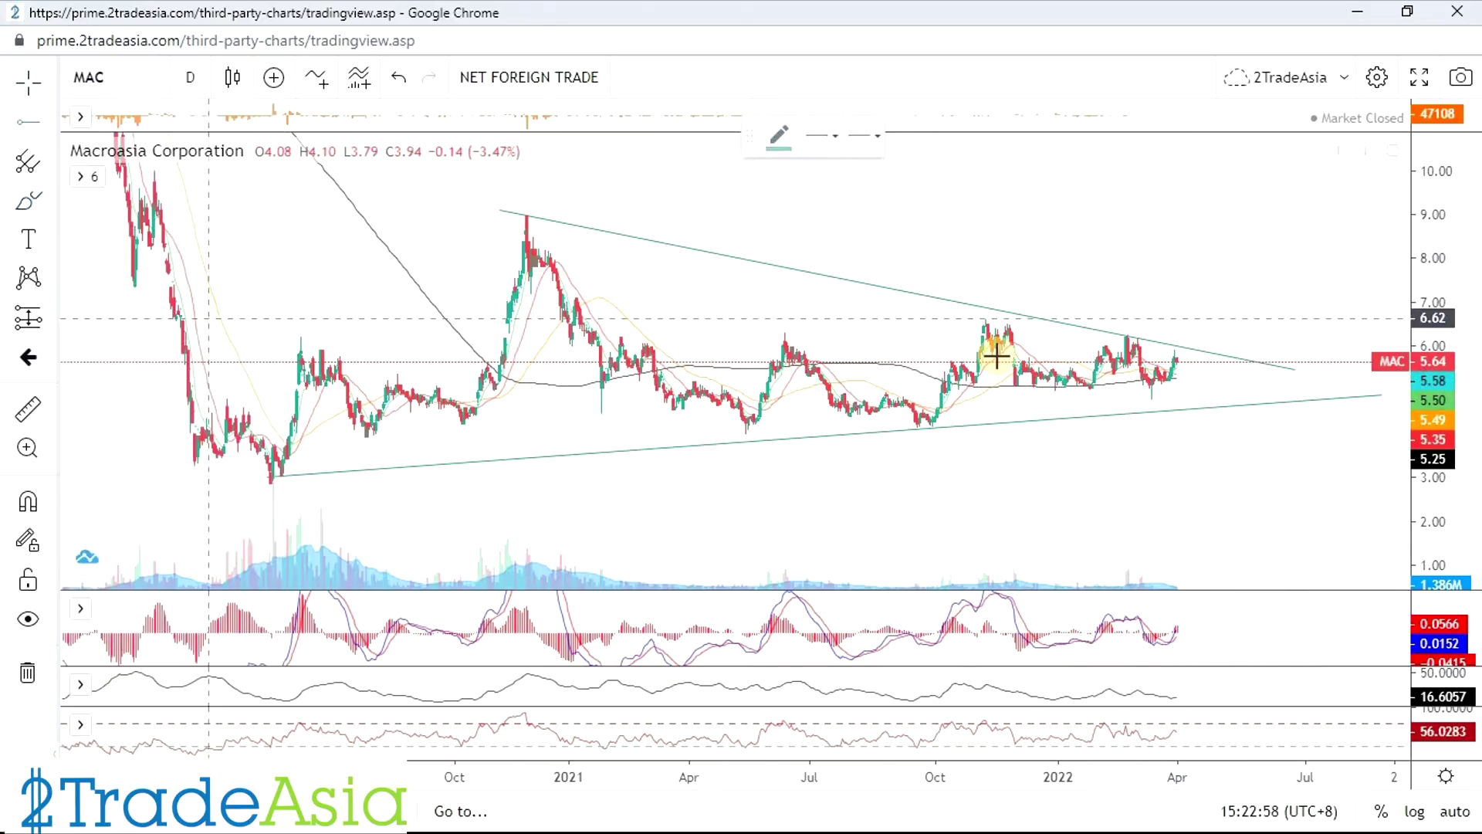
{"action": "left_click", "coordinate": [1033, 385]}
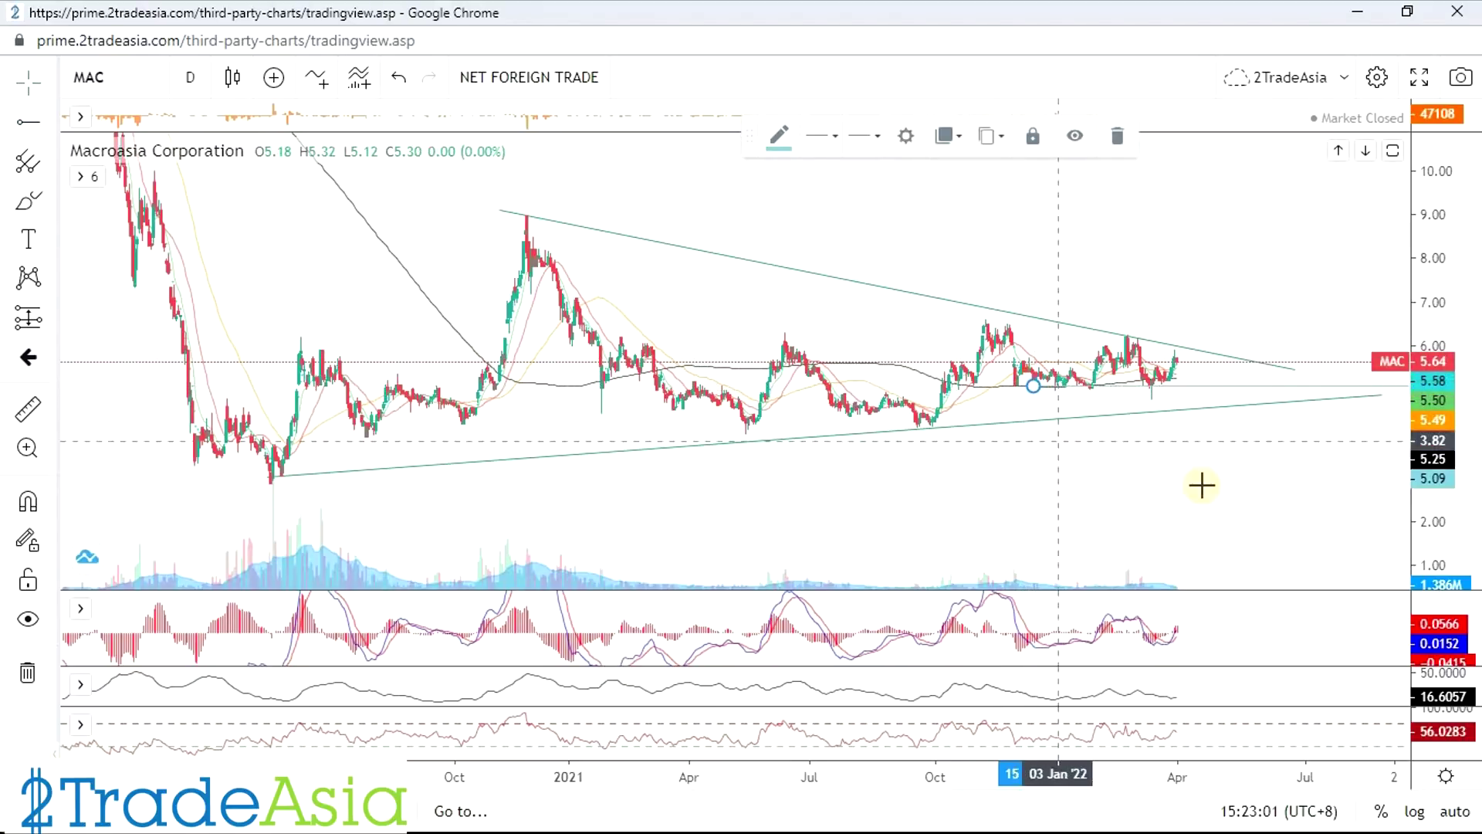
{"action": "left_click", "coordinate": [1229, 407]}
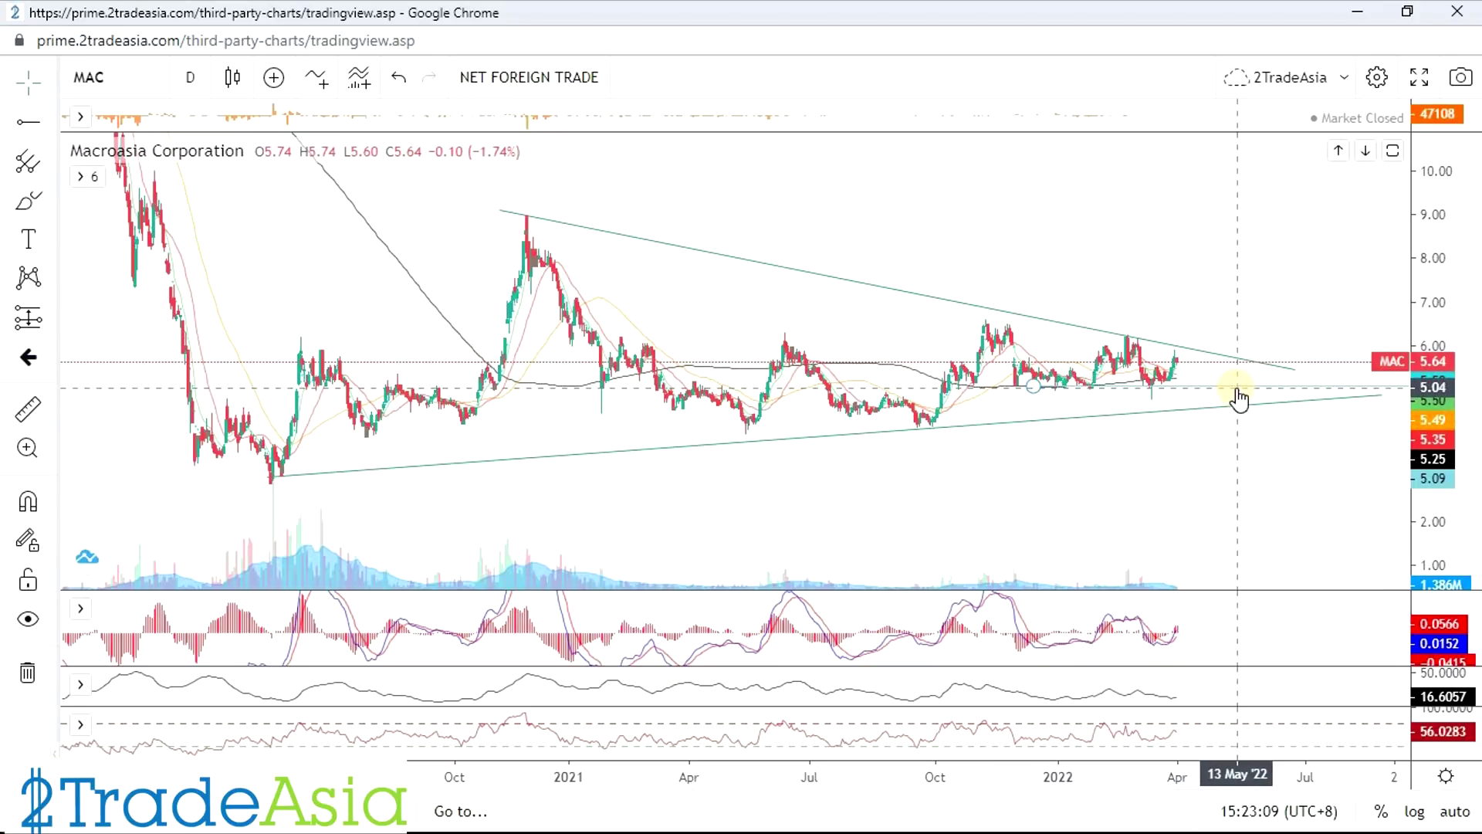
{"action": "scroll", "coordinate": [1230, 421], "scroll_direction": "up", "scroll_amount": 2}
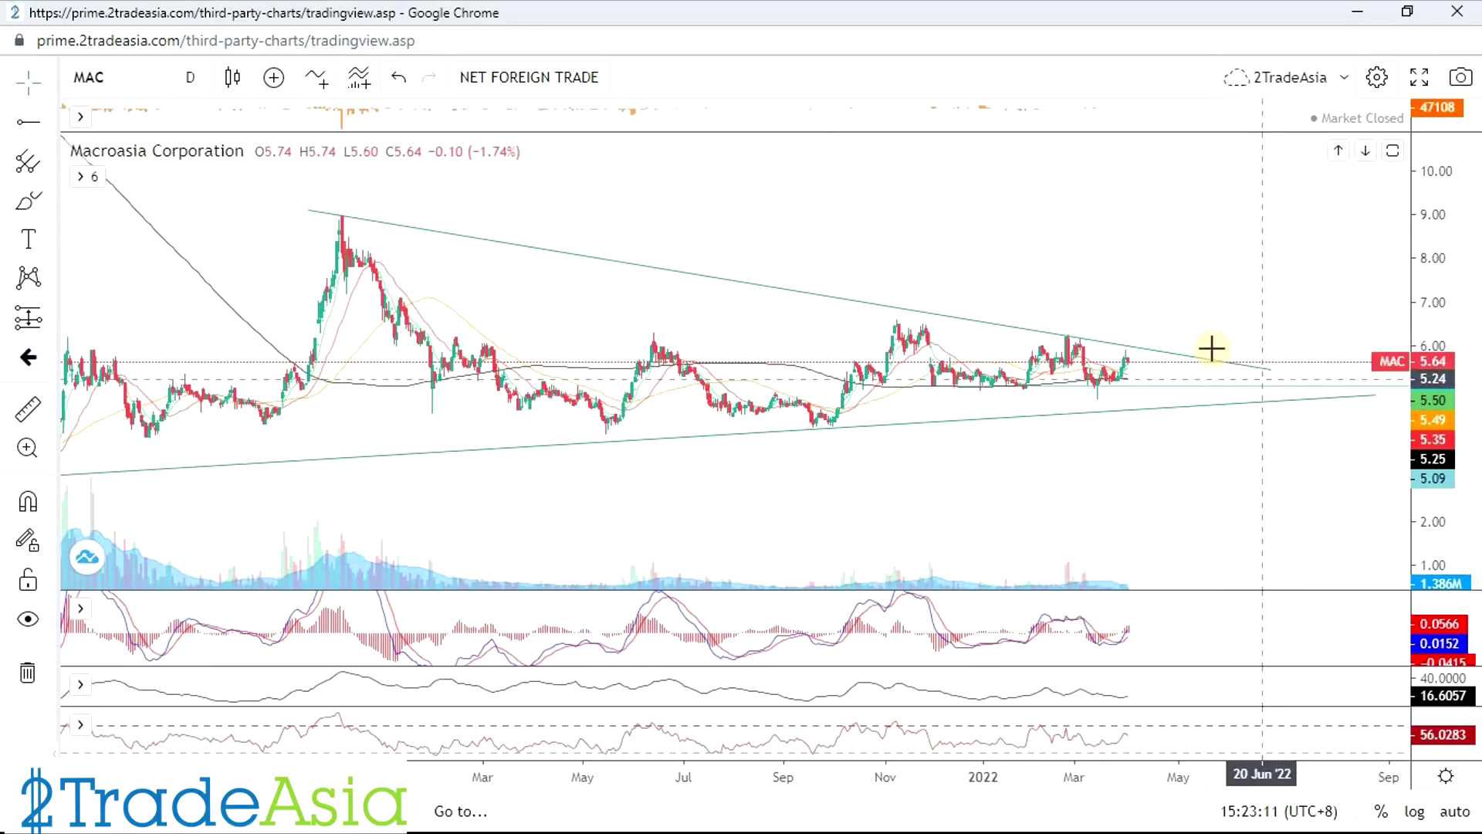
Brush a zigzag price projection from the latest candle, bouncing between the 5.09 ray and descending trend line, then rising to about 6.2.
{"action": "left_click", "coordinate": [27, 199]}
{"action": "mouse_move", "coordinate": [1126, 357]}
{"action": "left_mouse_down"}
{"action": "mouse_move", "coordinate": [1151, 386]}
{"action": "mouse_move", "coordinate": [1173, 353]}
{"action": "mouse_move", "coordinate": [1188, 382]}
{"action": "left_mouse_up"}
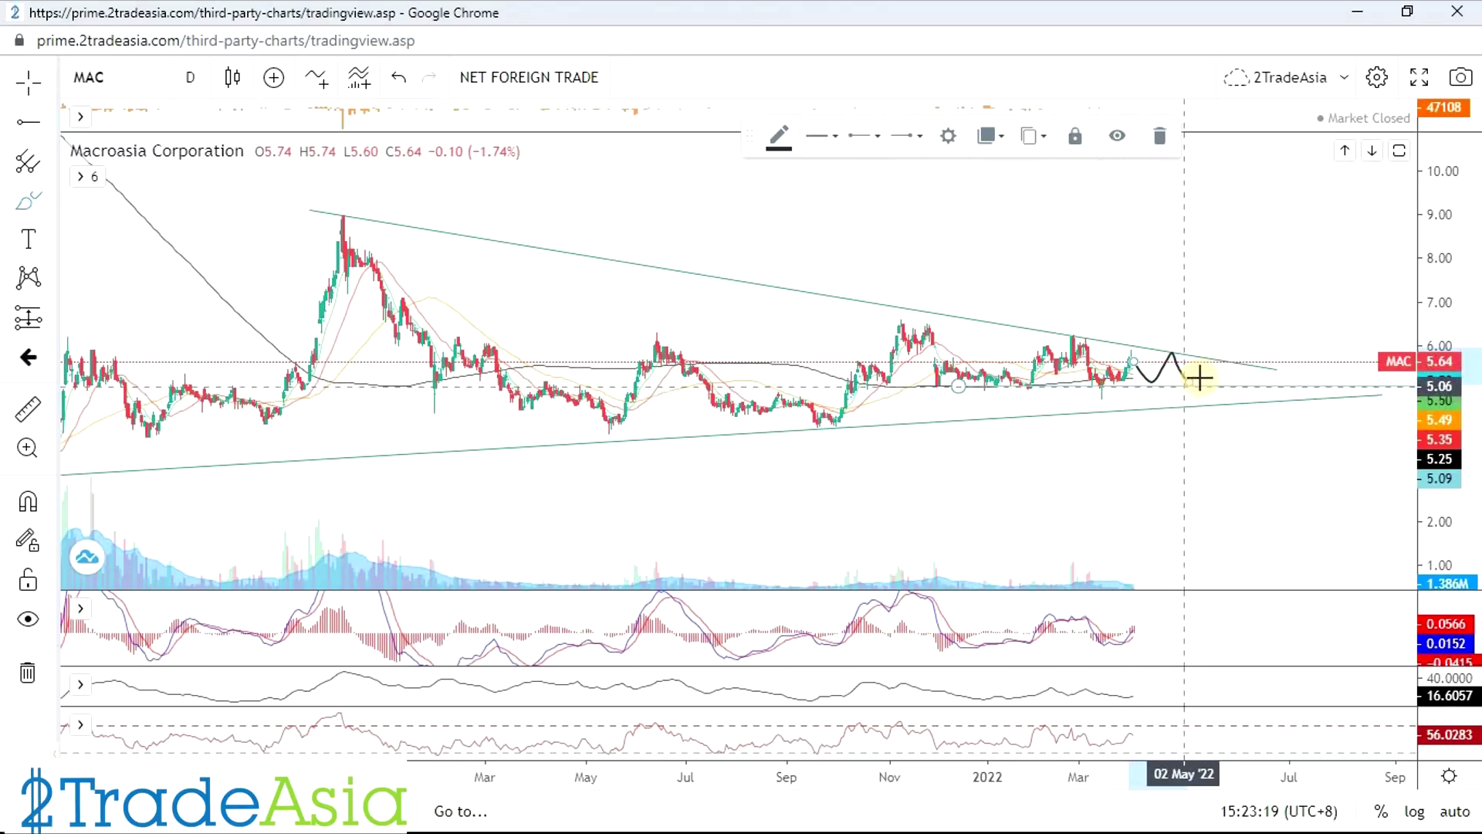
{"action": "mouse_move", "coordinate": [1189, 381]}
{"action": "left_mouse_down"}
{"action": "mouse_move", "coordinate": [1201, 358]}
{"action": "mouse_move", "coordinate": [1238, 370]}
{"action": "mouse_move", "coordinate": [1247, 340]}
{"action": "left_mouse_up"}
{"action": "scroll", "coordinate": [216, 294], "scroll_direction": "down", "scroll_amount": 2}
Draw a Price Range about 5.45 tall from the rising trend line at about 3.53 up to the November 2020 peak.
{"action": "left_click", "coordinate": [32, 200]}
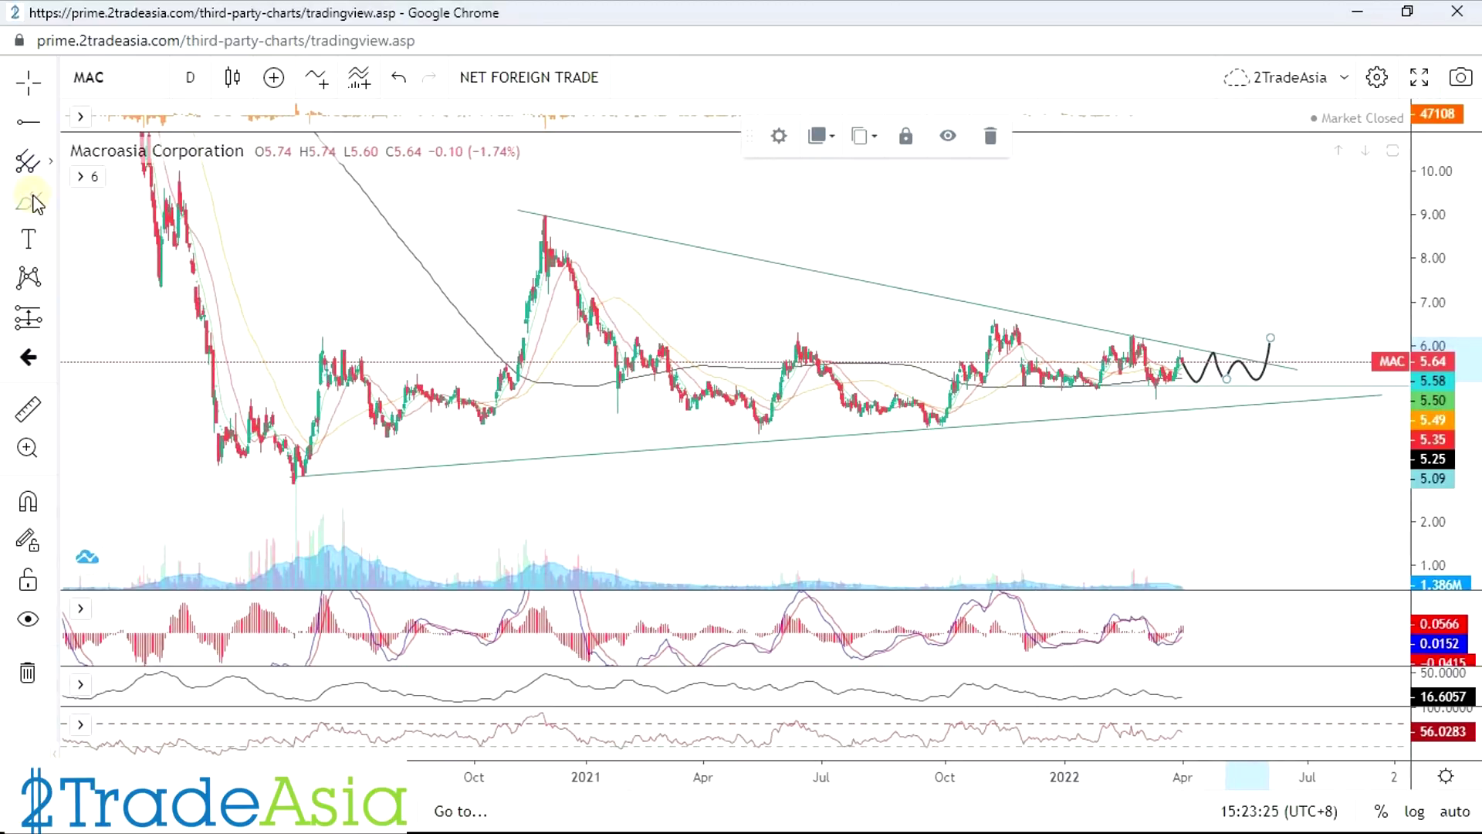
{"action": "left_click", "coordinate": [37, 413]}
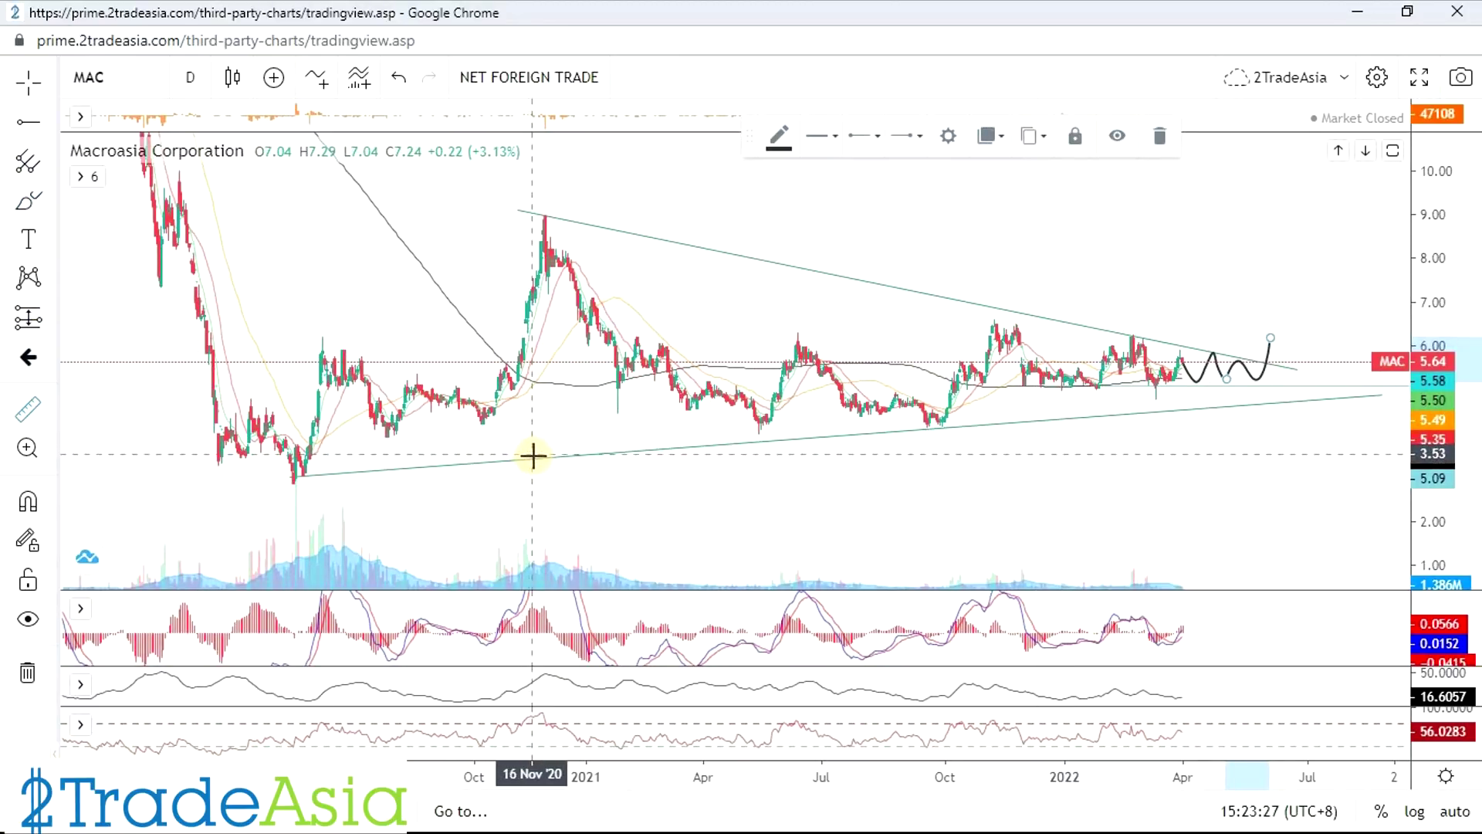
{"action": "left_click", "coordinate": [50, 319]}
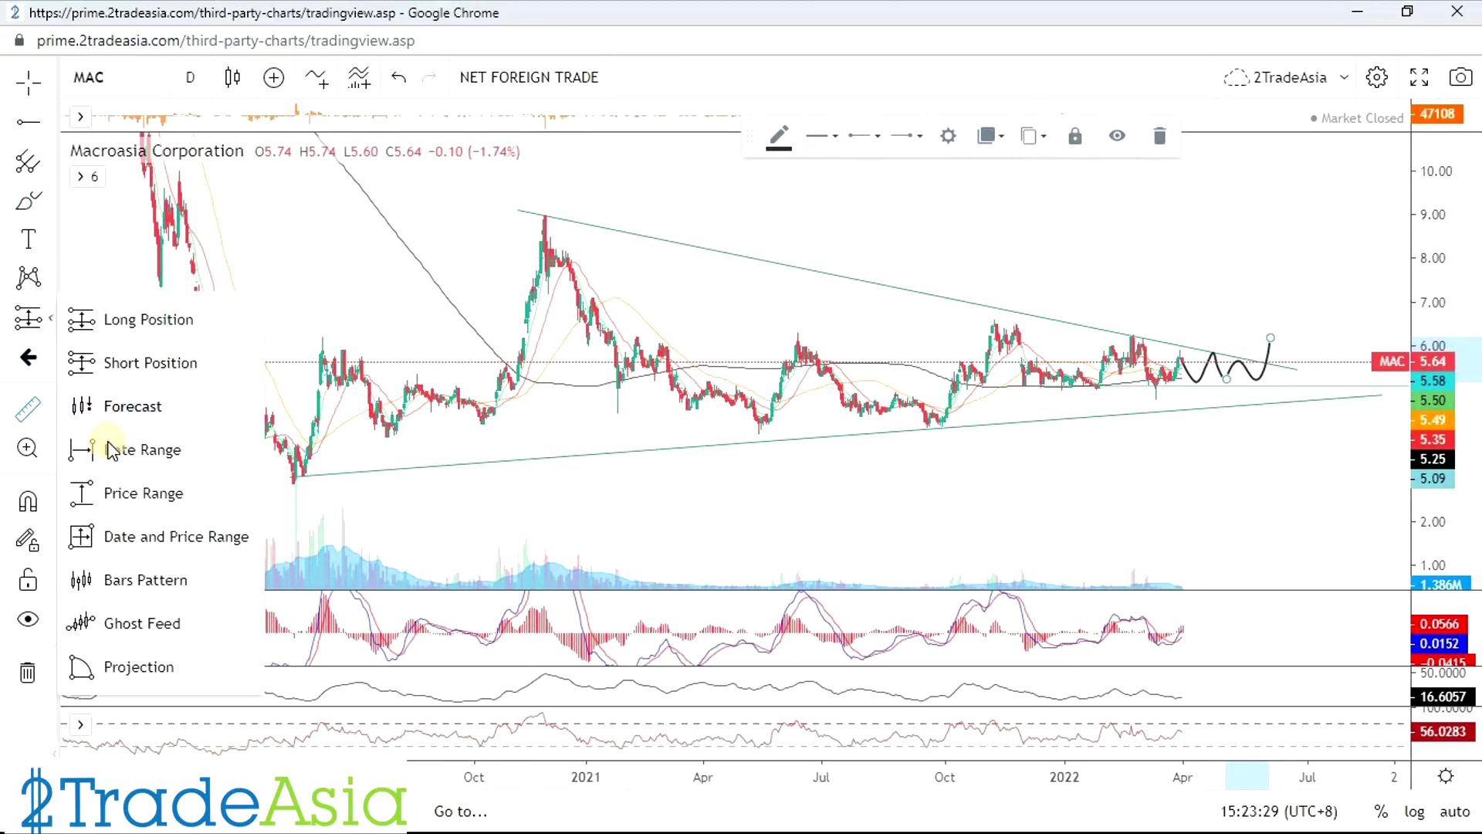
{"action": "left_click", "coordinate": [100, 498]}
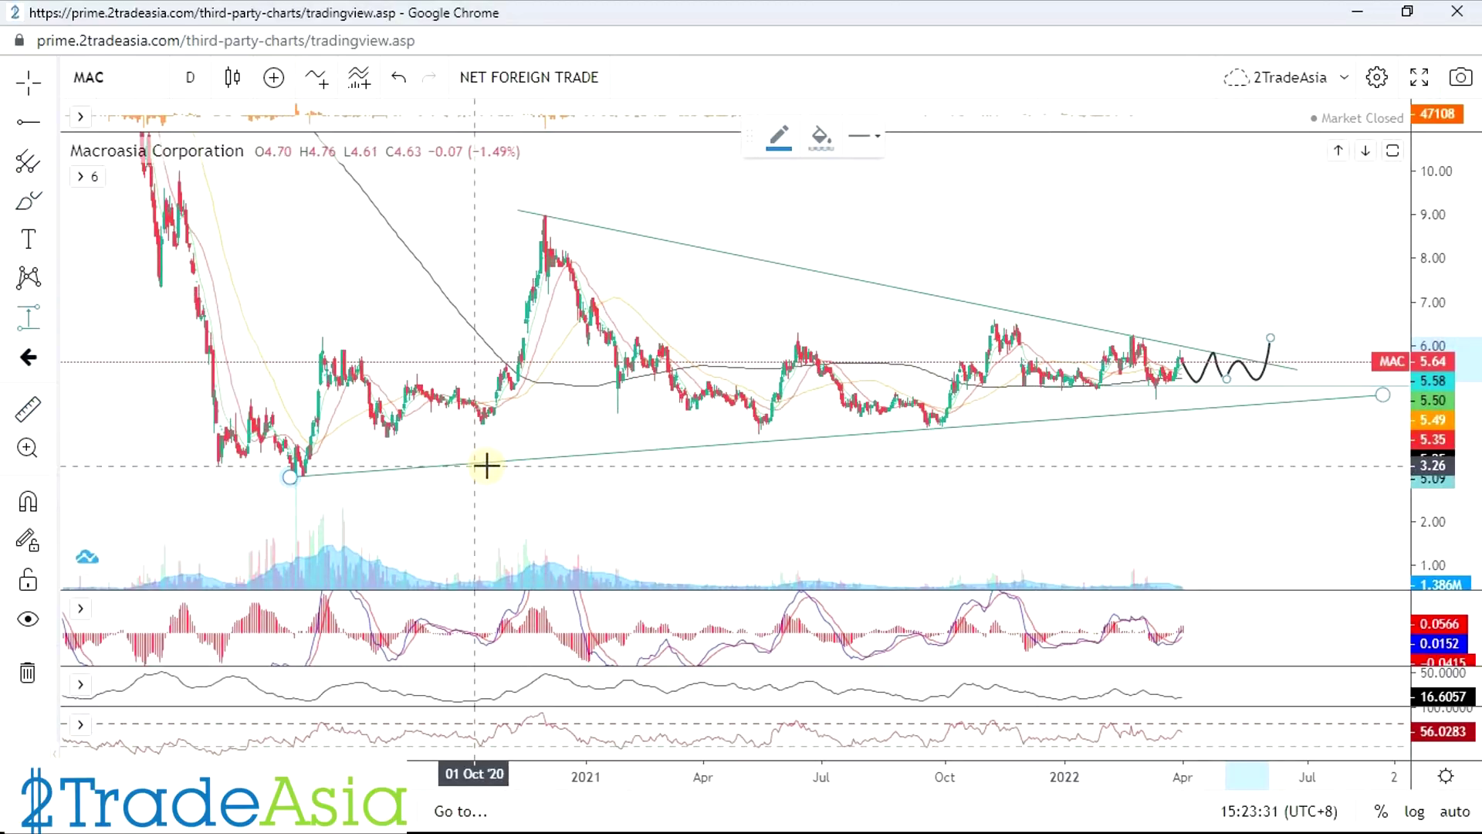
{"action": "left_click", "coordinate": [550, 454]}
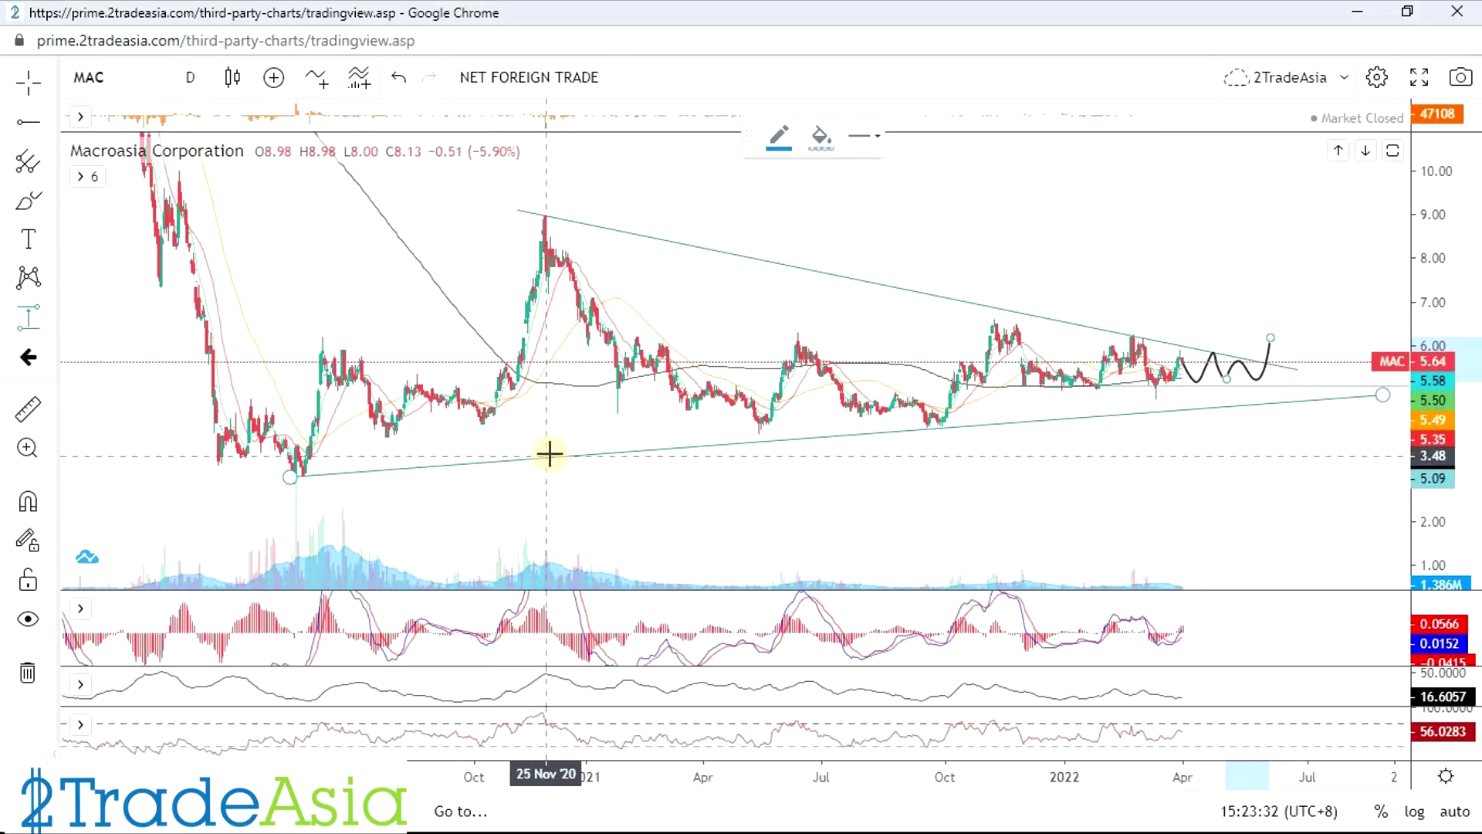
{"action": "left_click", "coordinate": [547, 215]}
Move the price range arrow to early July 2022, just past the projection, with its base at about 5.2.
{"action": "left_click_drag", "start_coordinate": [550, 409], "coordinate": [1314, 332]}
{"action": "left_click", "coordinate": [1307, 553]}
{"action": "left_click_drag", "start_coordinate": [1174, 248], "coordinate": [1112, 335]}
{"action": "left_click_drag", "start_coordinate": [1307, 220], "coordinate": [1311, 215]}
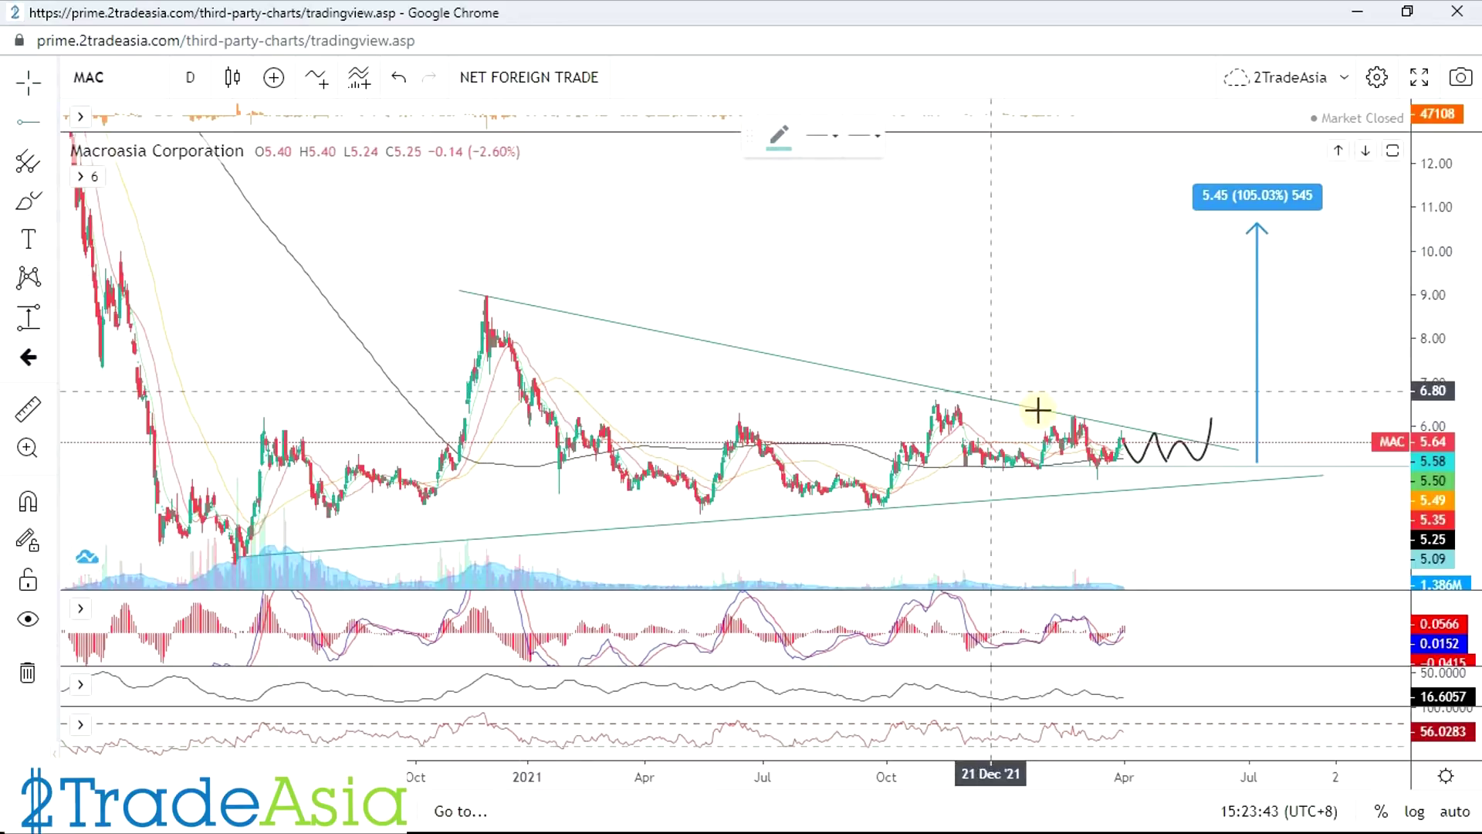
Draw horizontal rays at 6.57 starting from mid-January 2021 and at 8.31 starting from 10 November 2020.
{"action": "left_click", "coordinate": [1250, 230]}
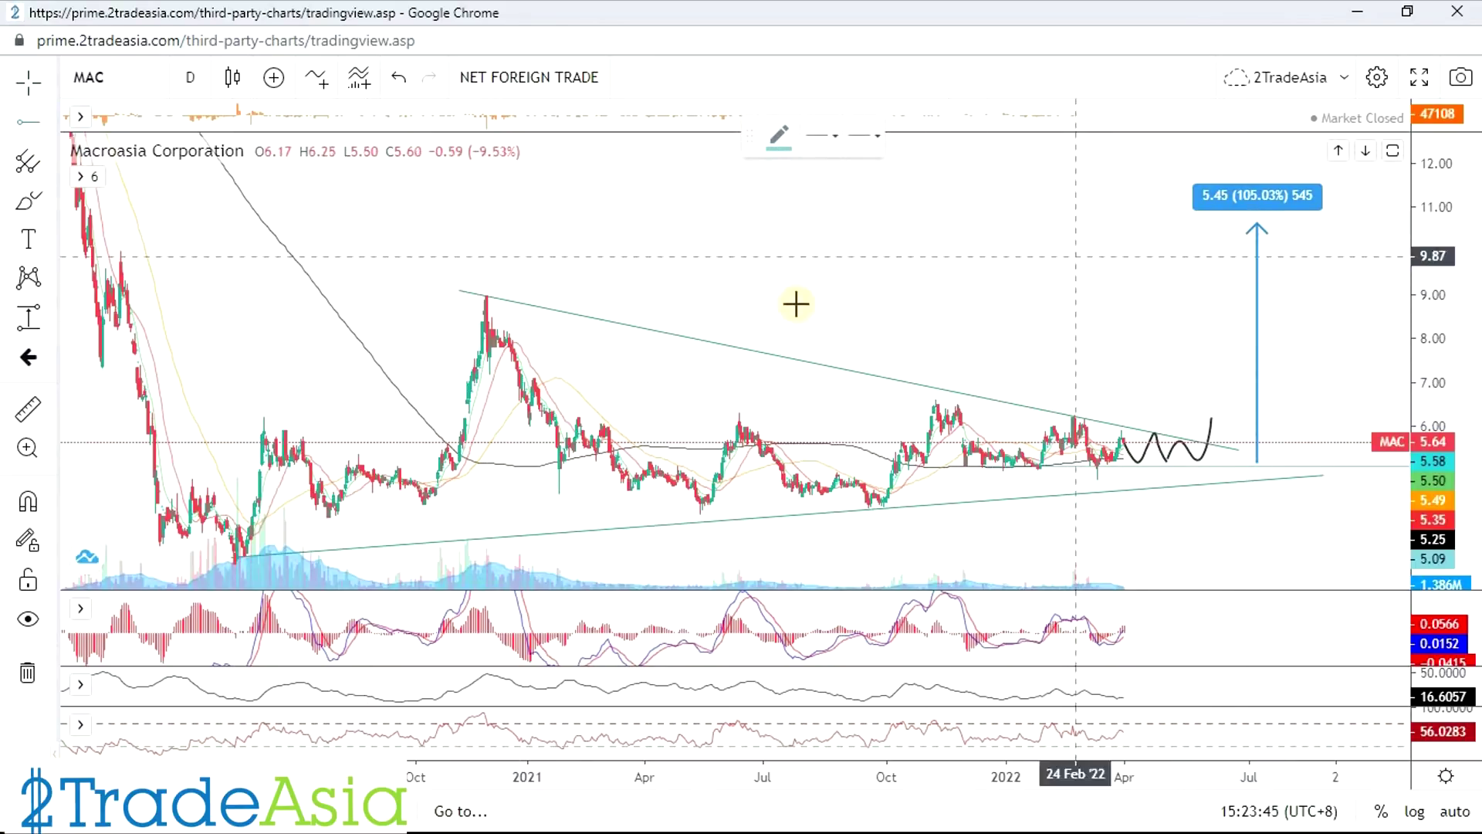
{"action": "left_click", "coordinate": [922, 406]}
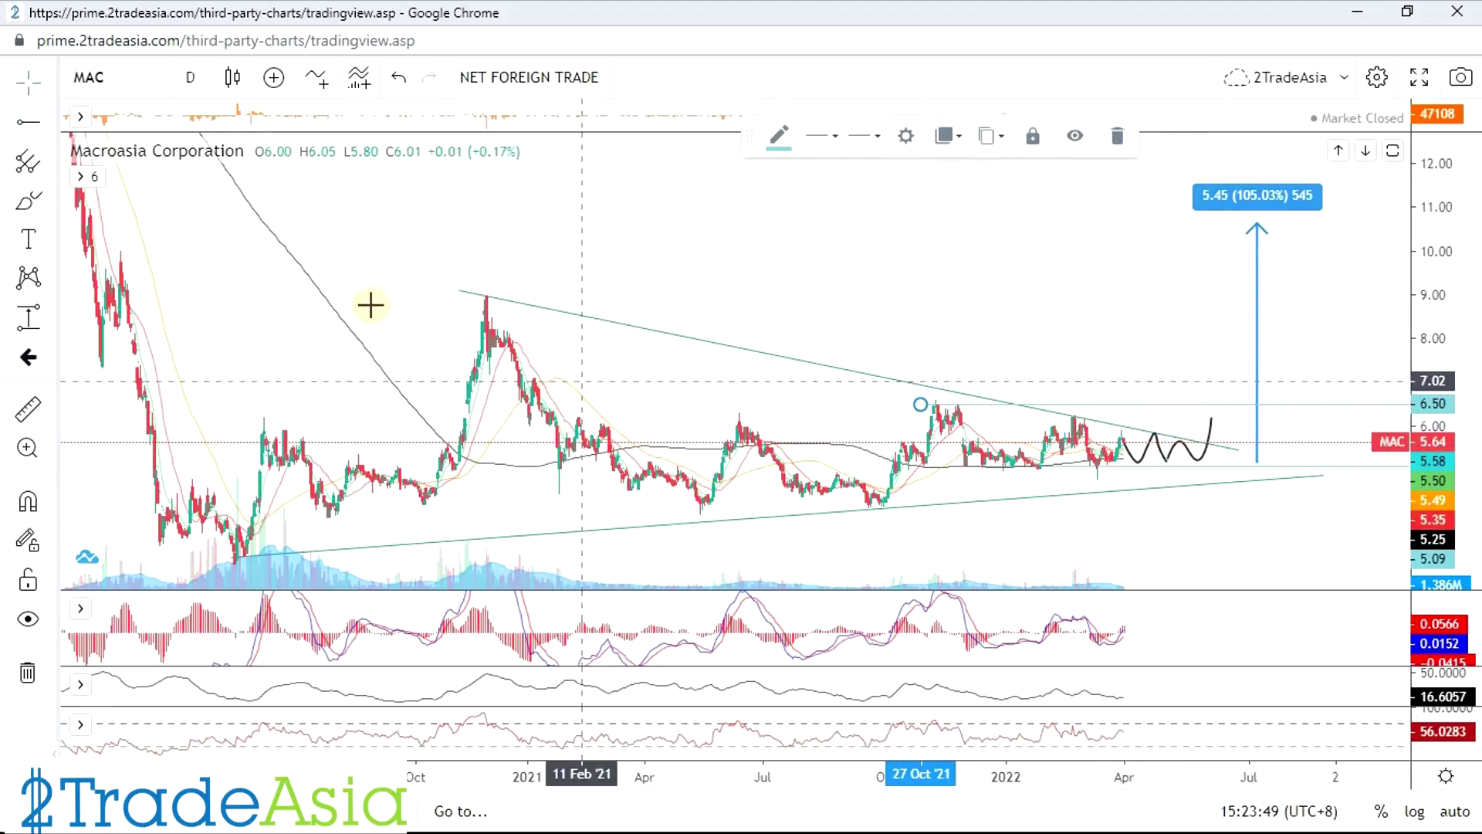
{"action": "left_click_drag", "start_coordinate": [921, 404], "coordinate": [543, 400]}
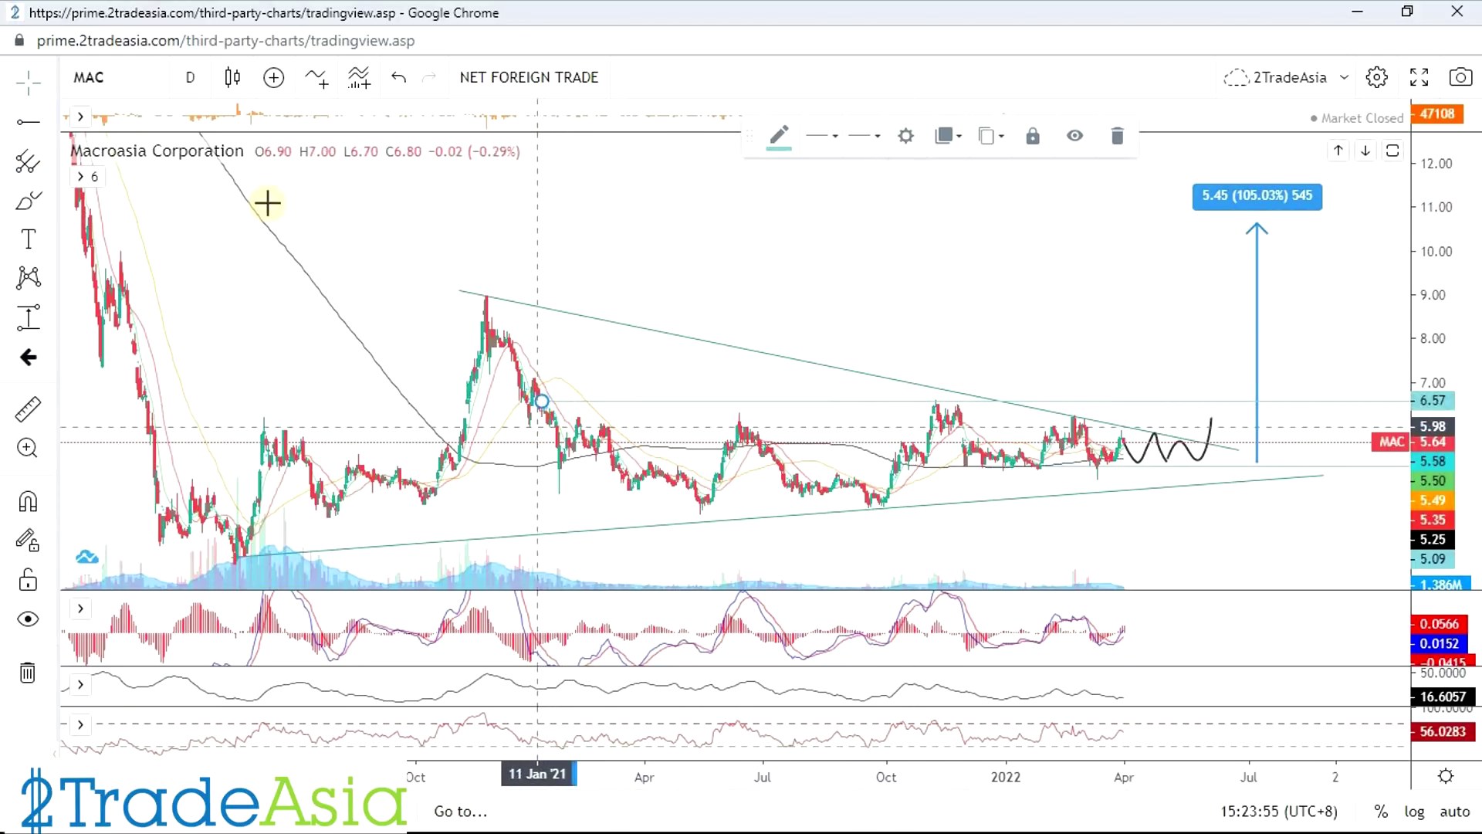
{"action": "left_click", "coordinate": [466, 324]}
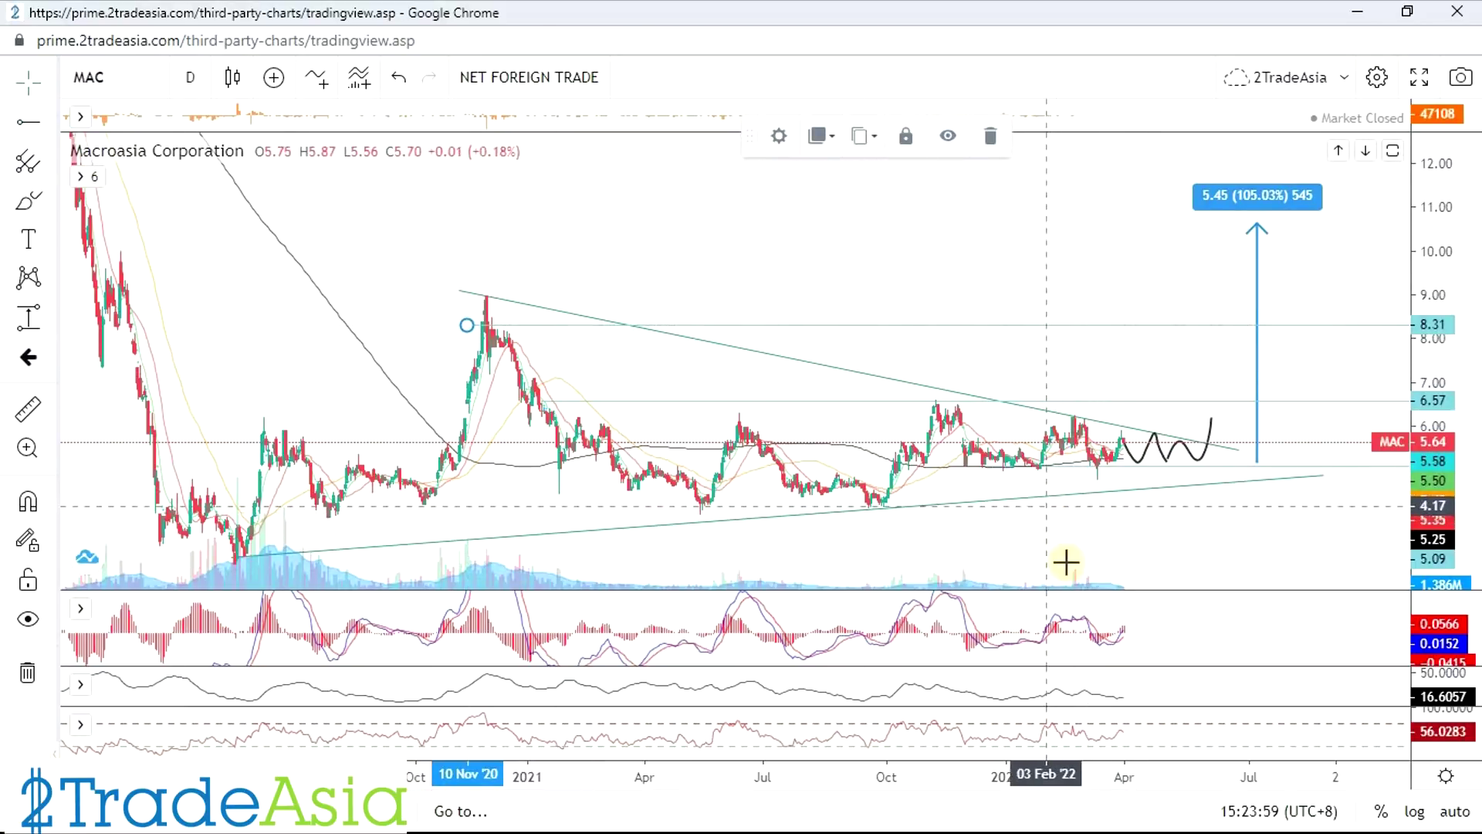
{"action": "left_click", "coordinate": [1263, 225]}
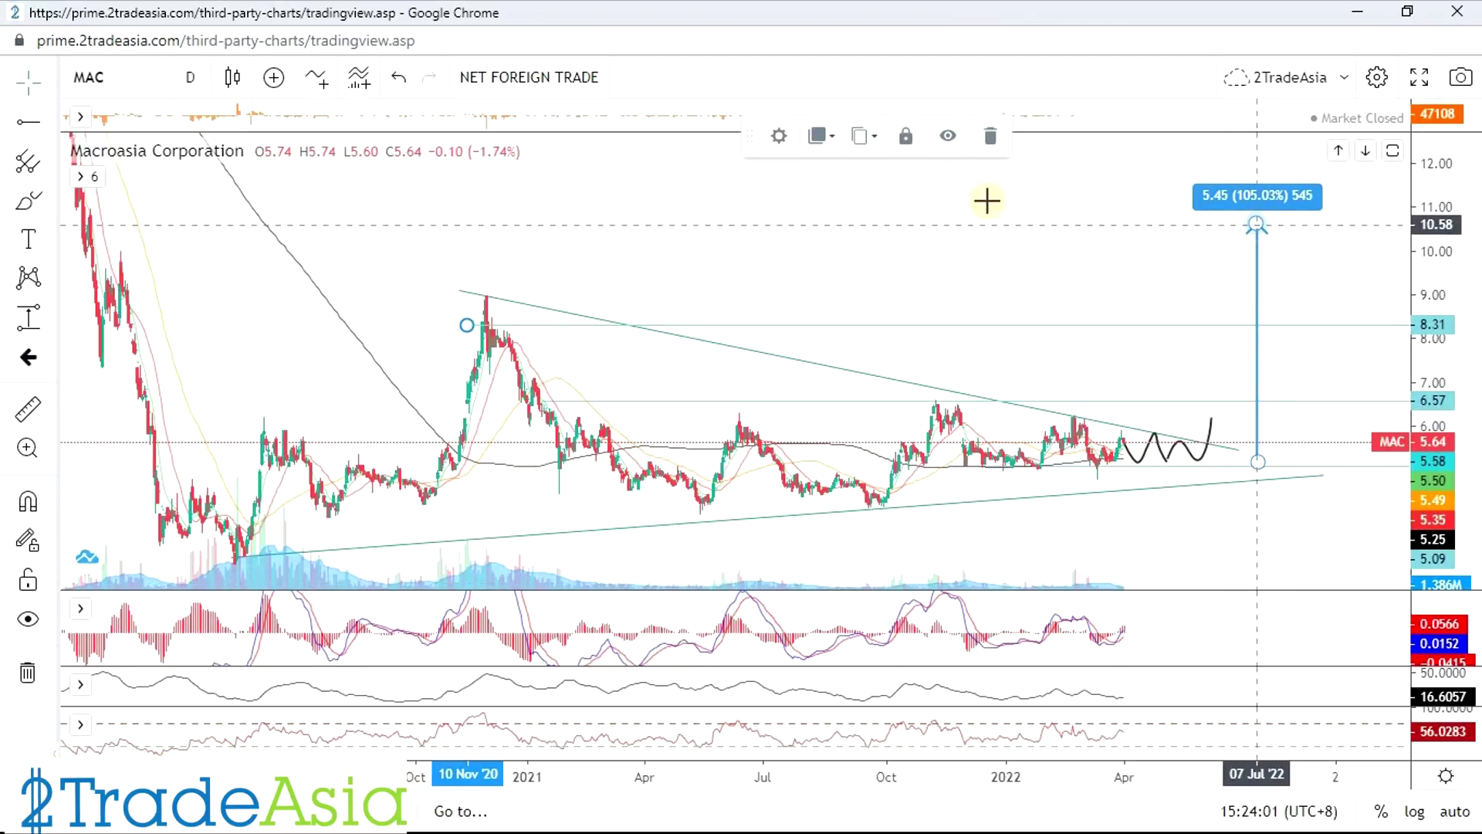
Measure the price range from about 5.29 up to the 6.57 ray at 22 August 2022.
{"action": "left_click", "coordinate": [30, 324]}
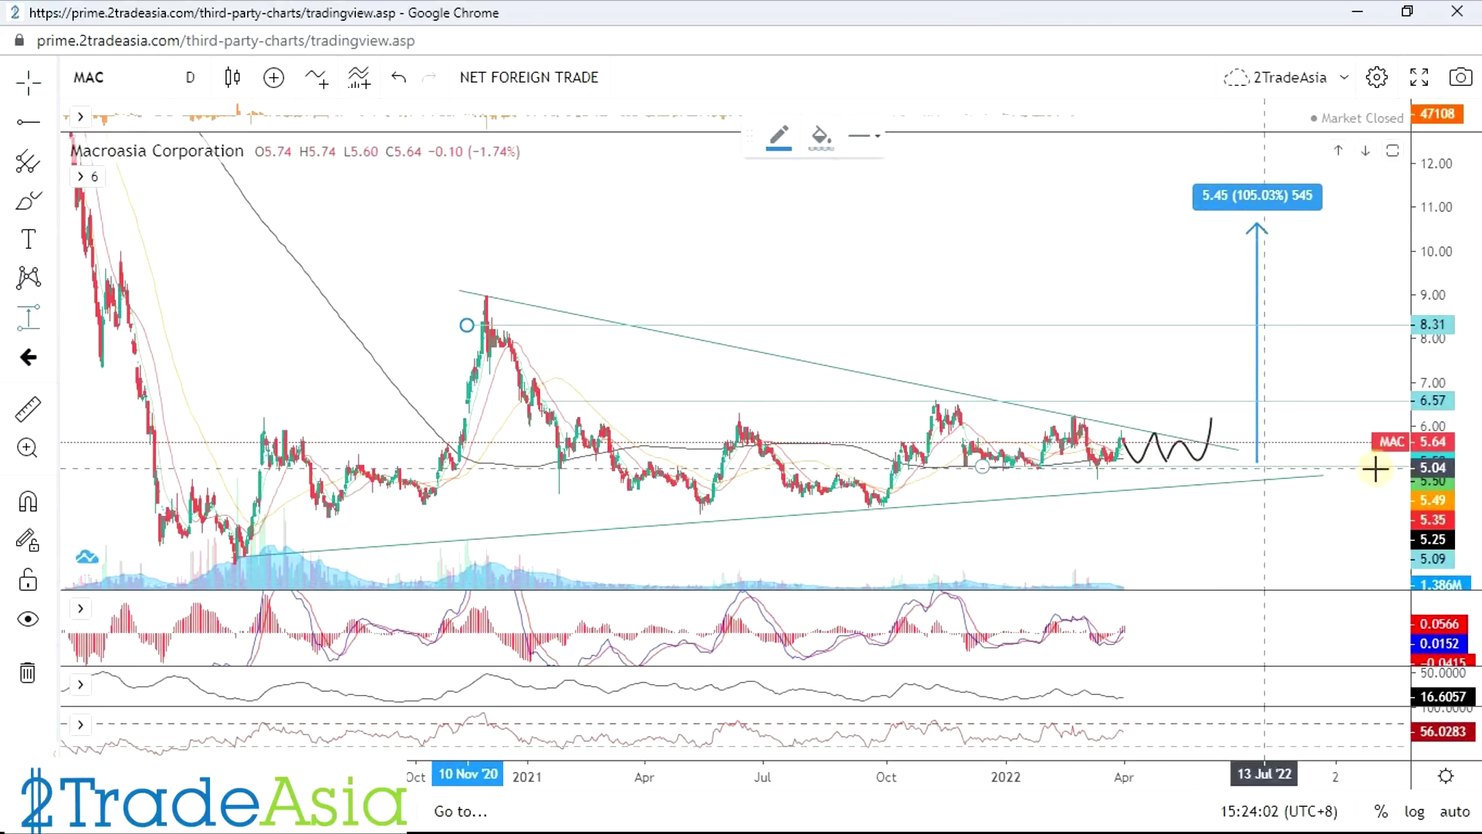
{"action": "left_click", "coordinate": [1315, 457]}
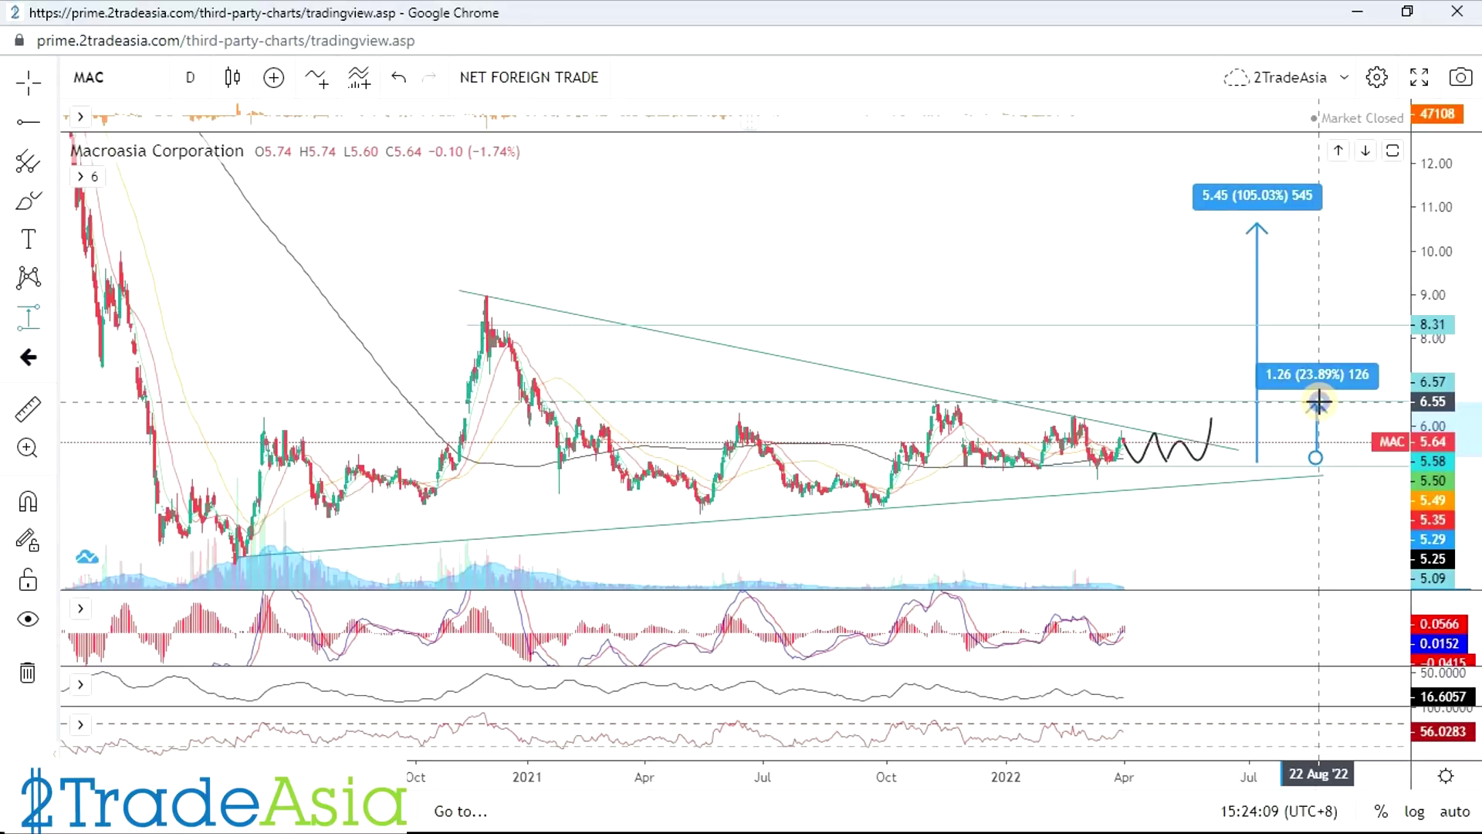
{"action": "right_click", "coordinate": [1319, 402]}
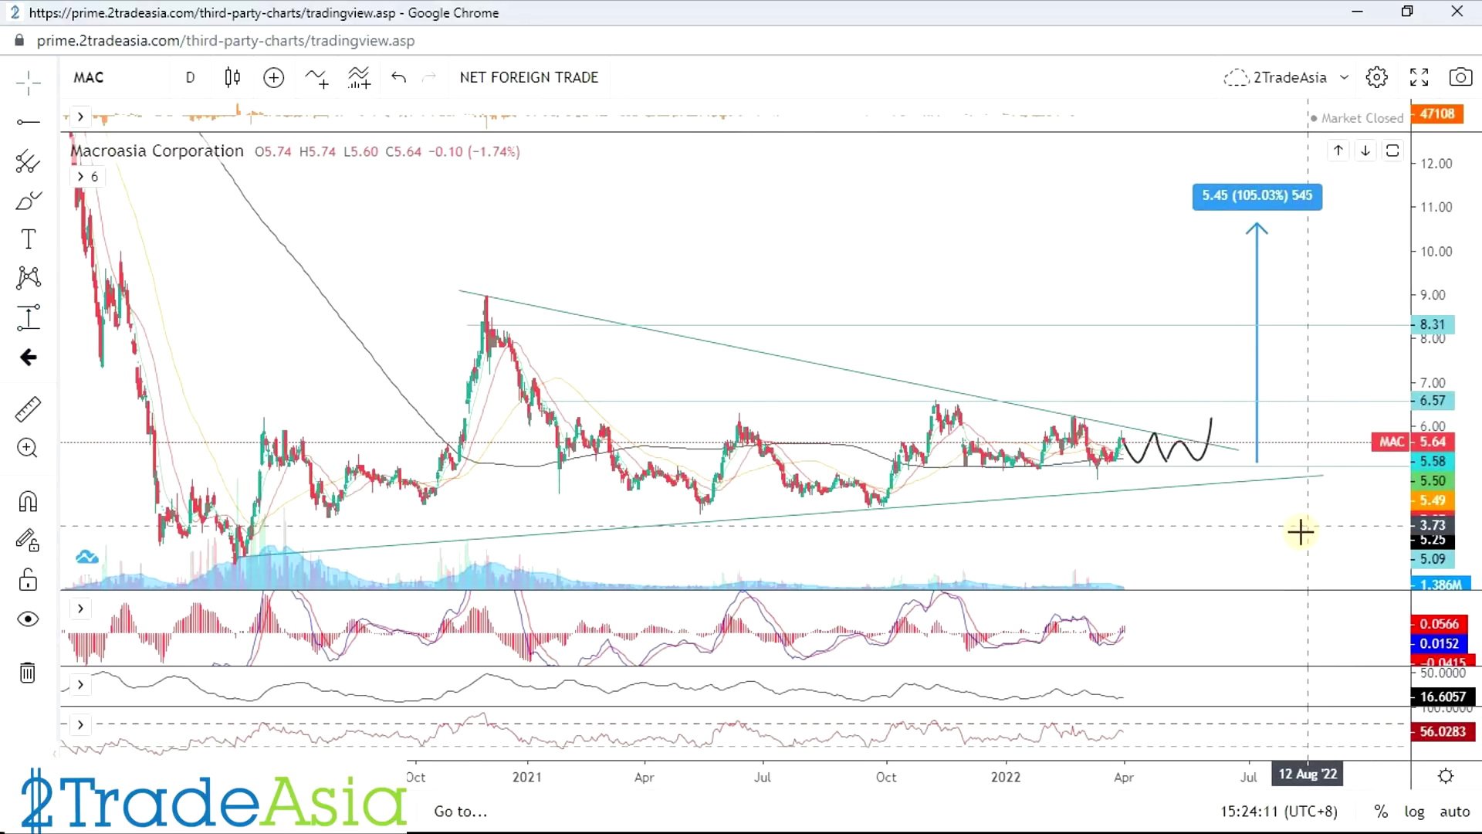
Circle the latest MACD histogram bars and line crossover with a freehand brush stroke.
{"action": "scroll", "coordinate": [1204, 634], "scroll_direction": "up", "scroll_amount": 3}
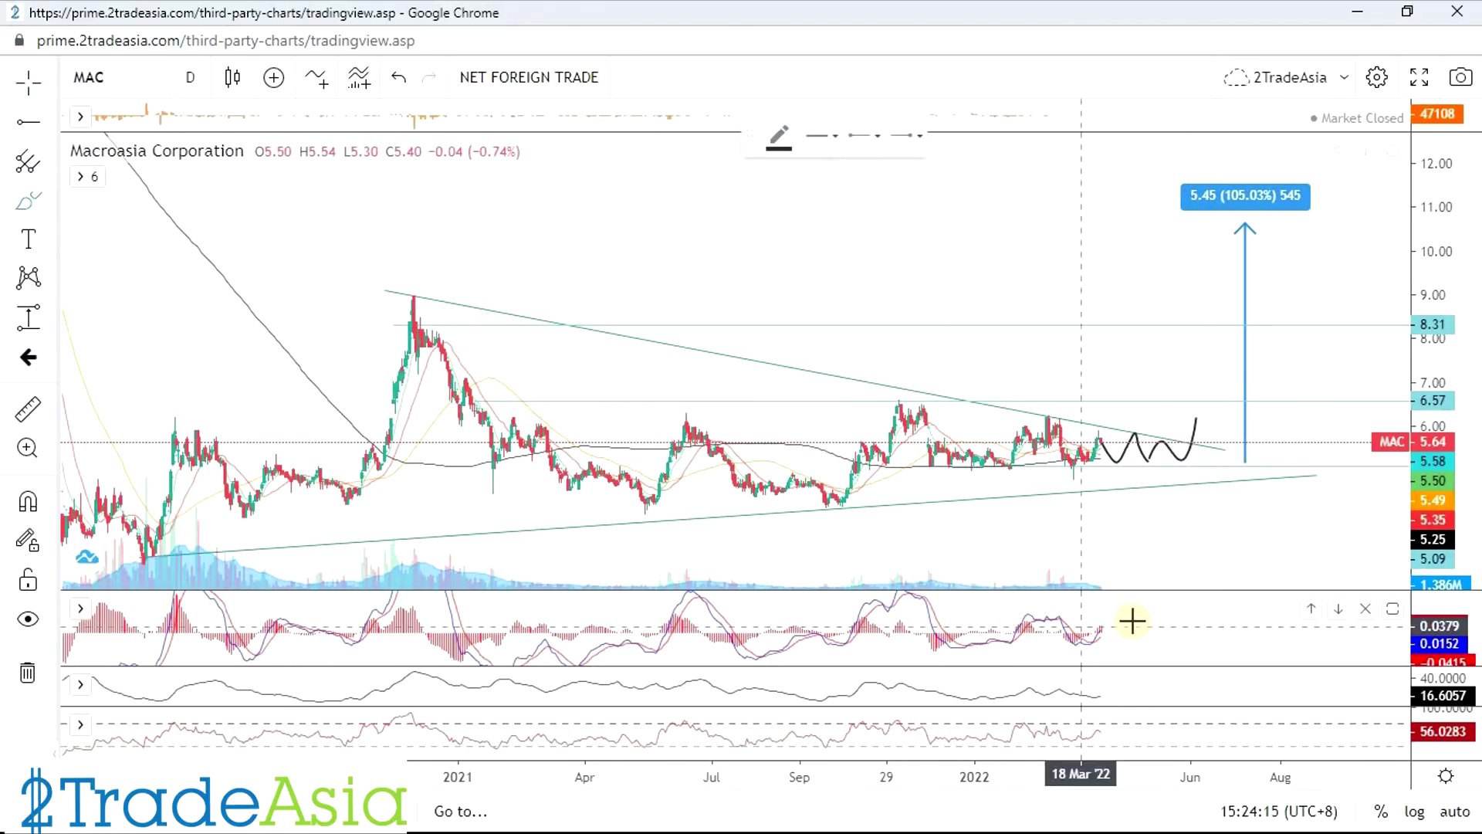
{"action": "left_click_drag", "start_coordinate": [1132, 616], "coordinate": [1135, 634]}
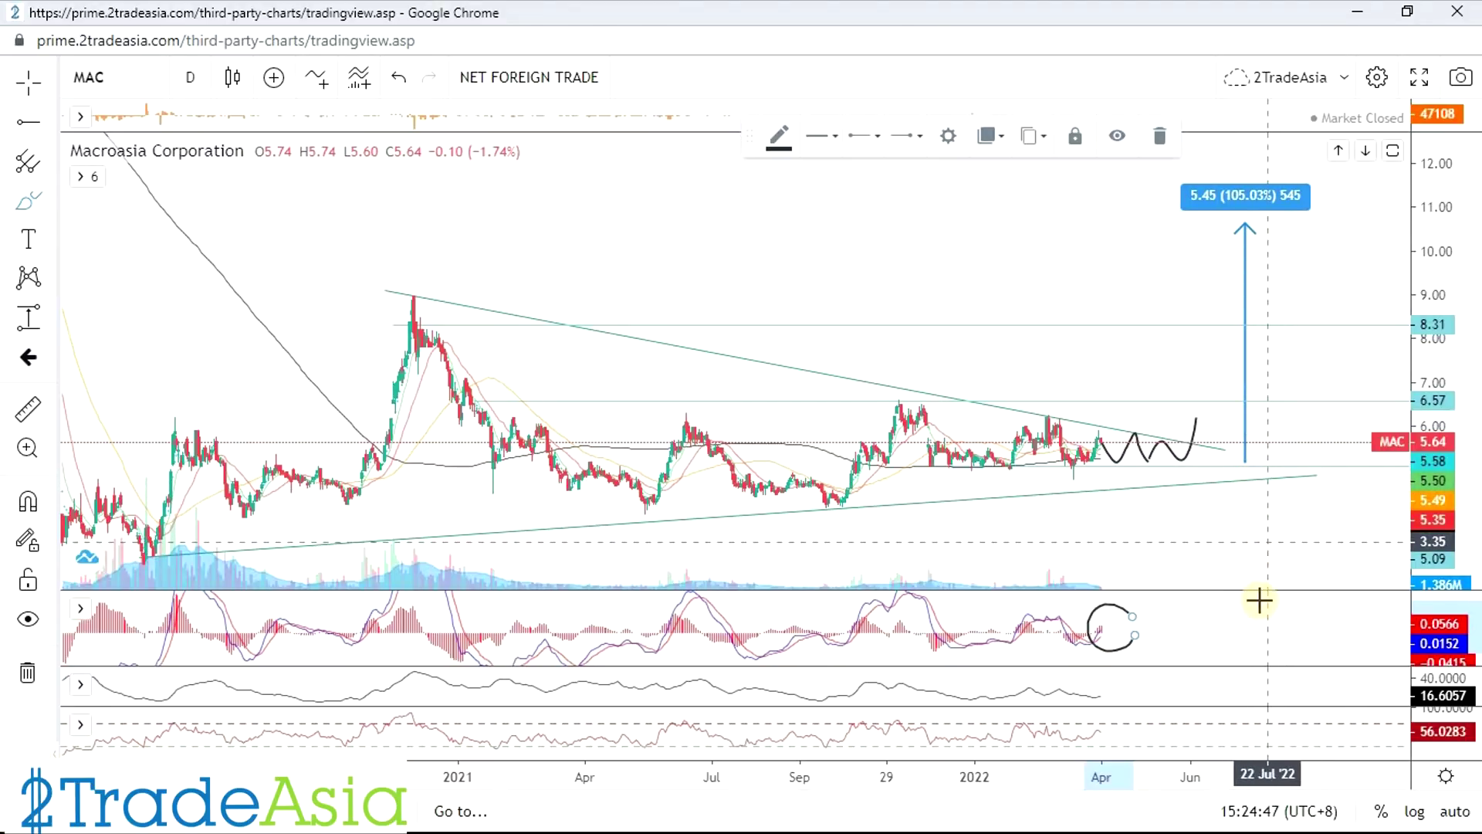
Switch to the charting sheet in Google Sheets and review MAC's 2022 EPS growth and quarter-on-quarter earnings.
{"action": "key", "text": "alt+Tab"}
{"action": "left_click", "coordinate": [767, 369]}
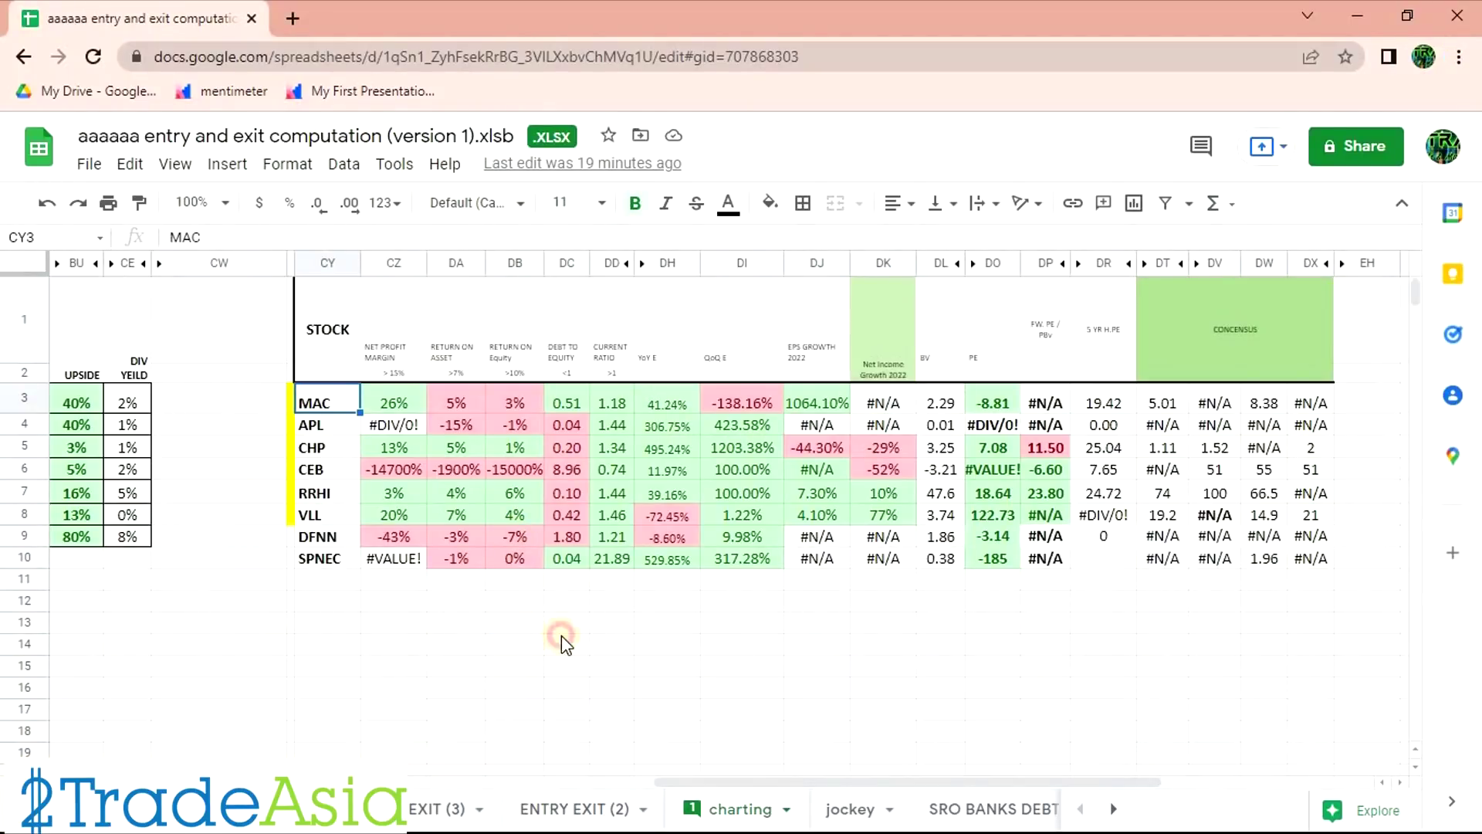
{"action": "left_click", "coordinate": [541, 640]}
{"action": "left_click", "coordinate": [803, 393]}
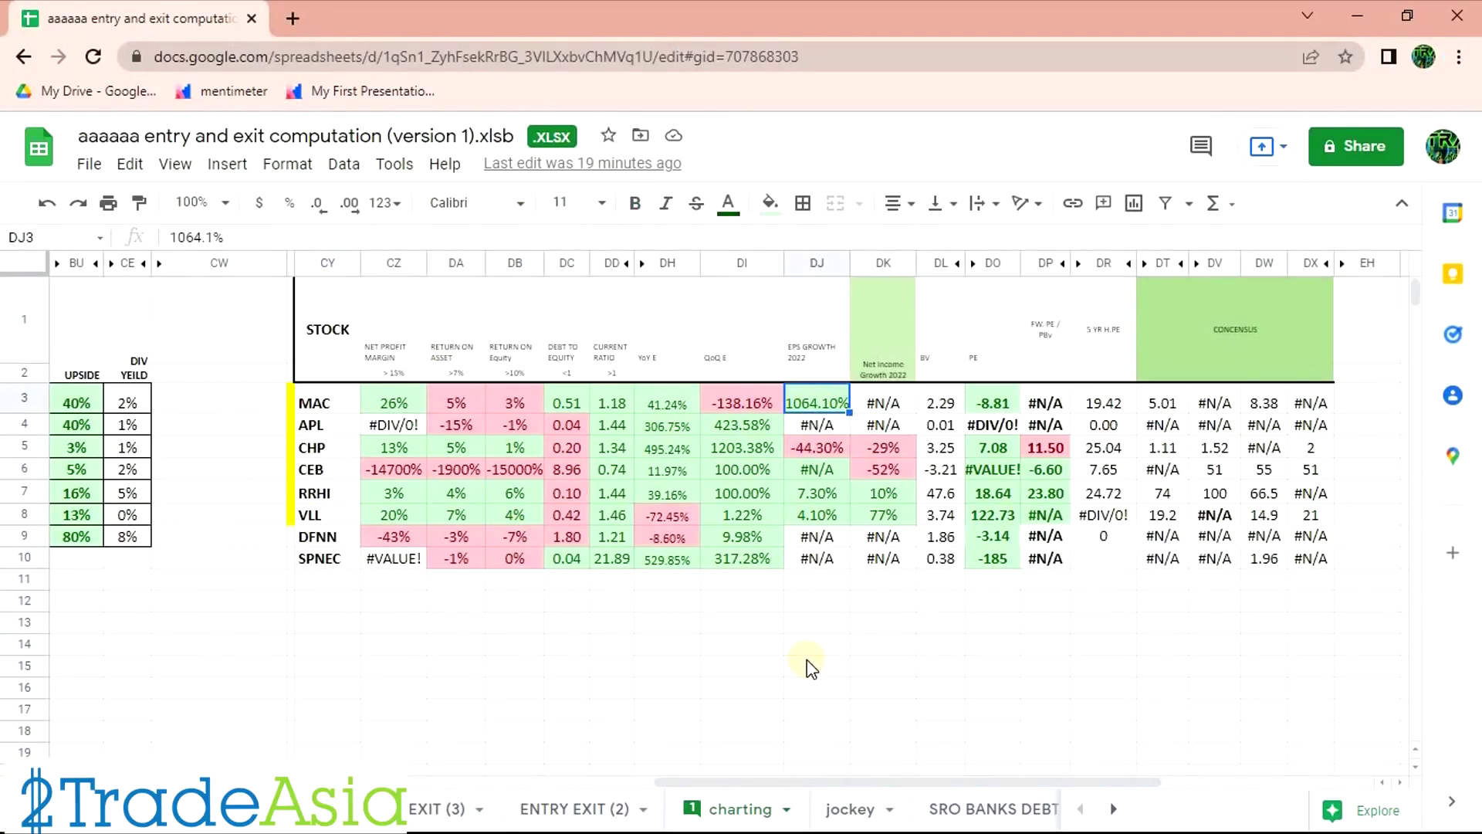
{"action": "left_click", "coordinate": [880, 641]}
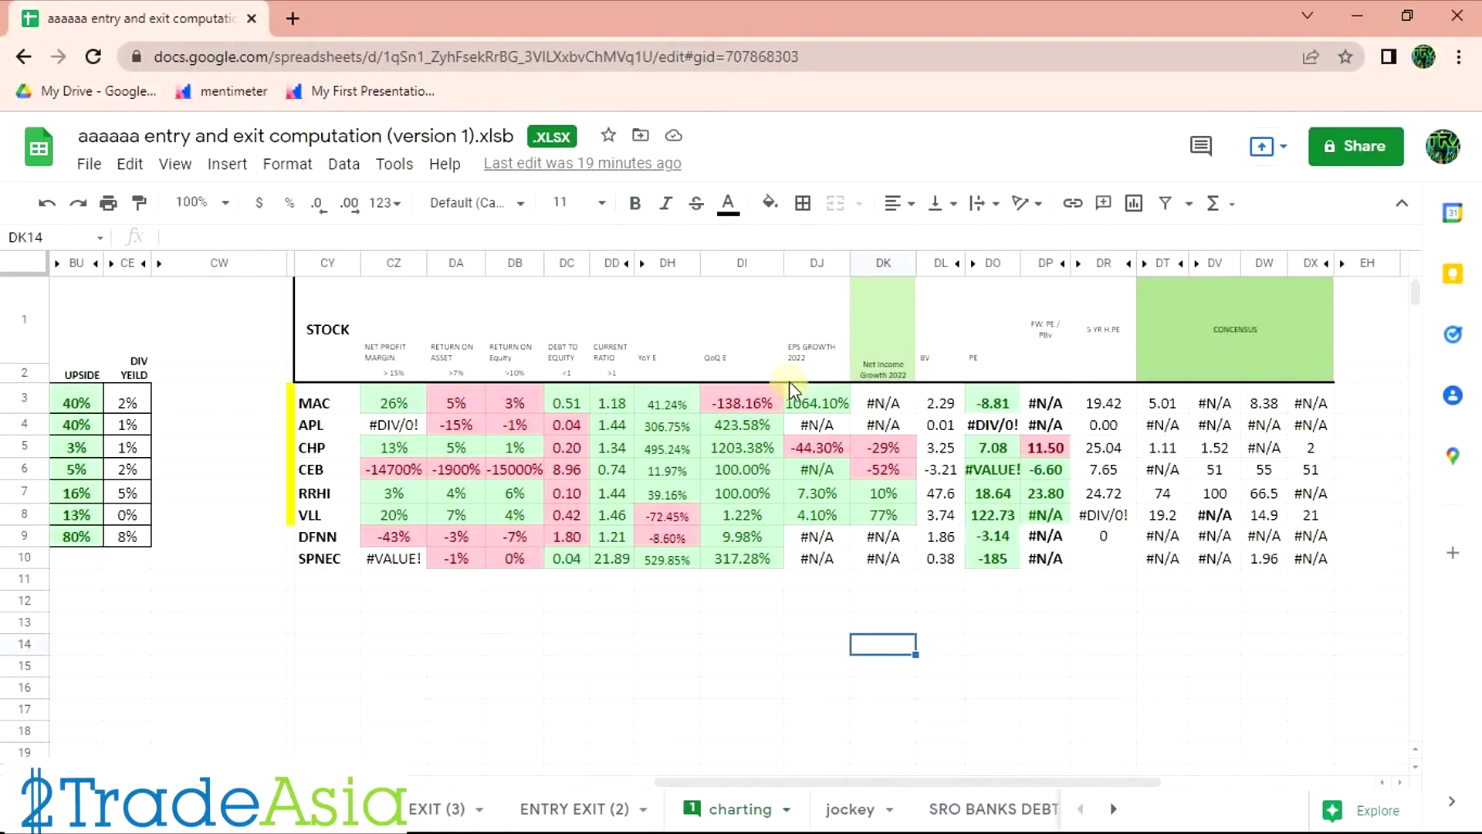
{"action": "left_click", "coordinate": [724, 372]}
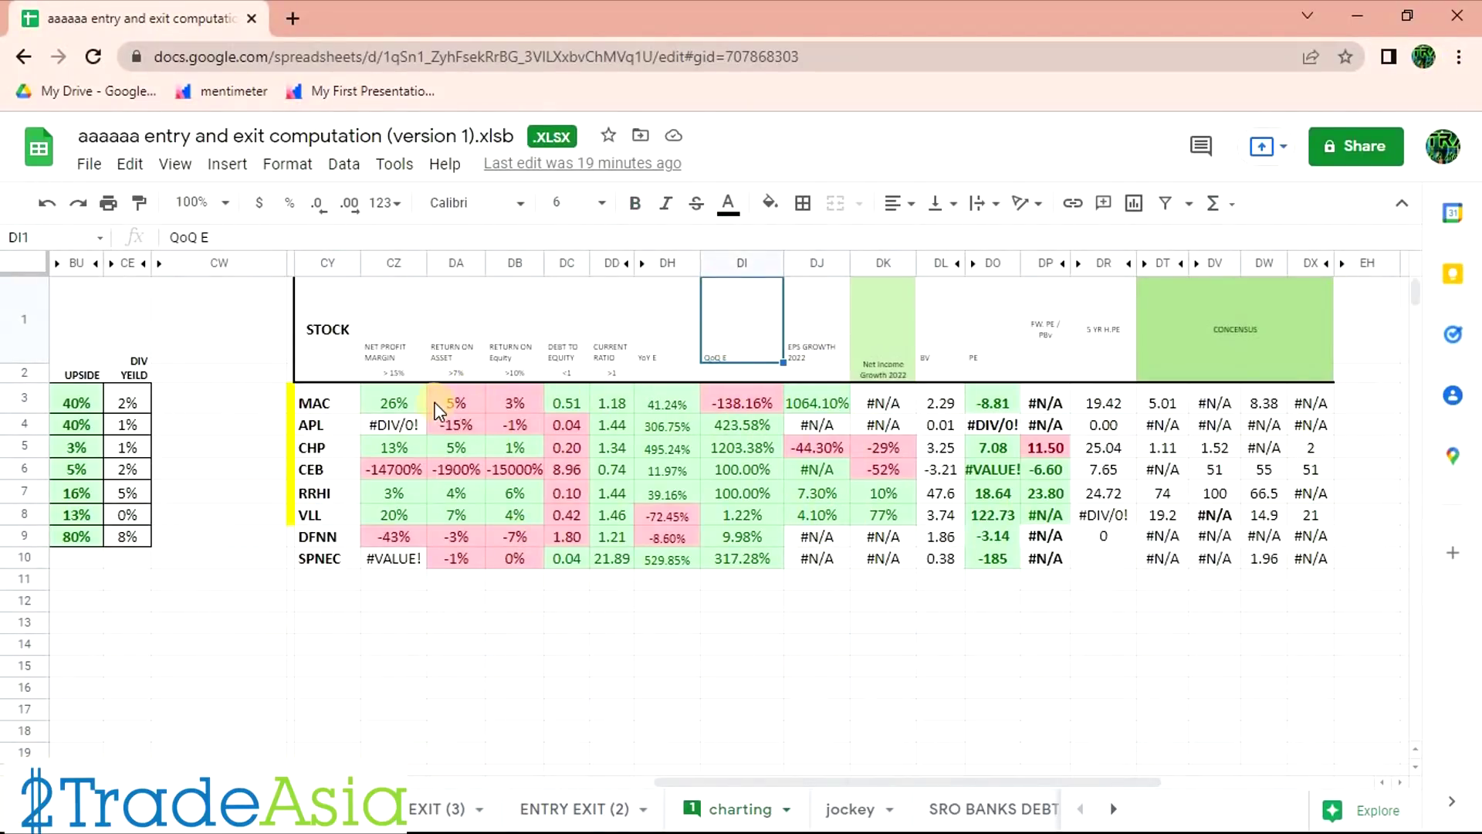
{"action": "left_click", "coordinate": [762, 398]}
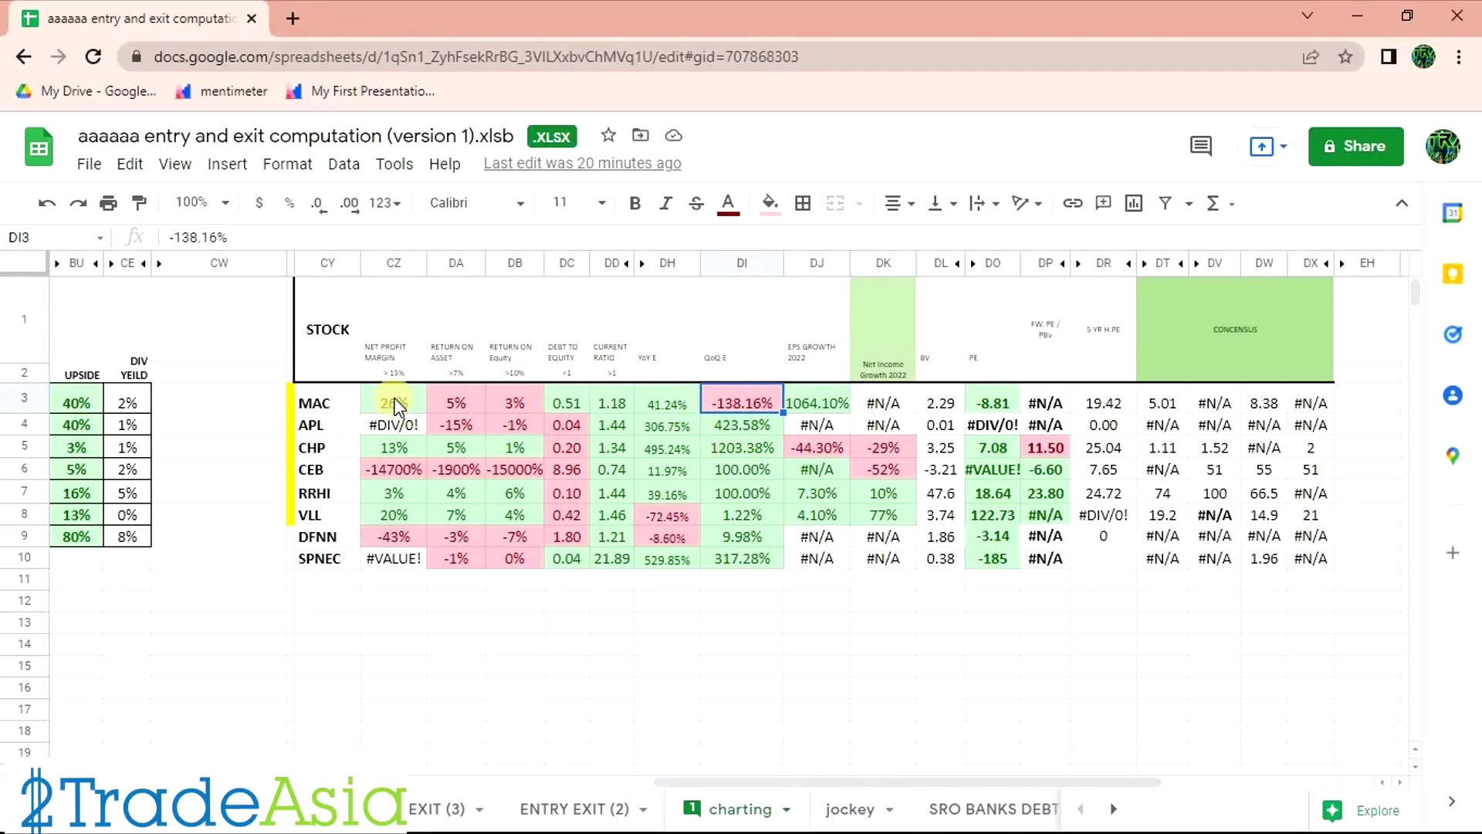
Review MAC's debt to equity, current ratio and the fundamentals from net profit margin through 2022 net income growth.
{"action": "left_click", "coordinate": [573, 395]}
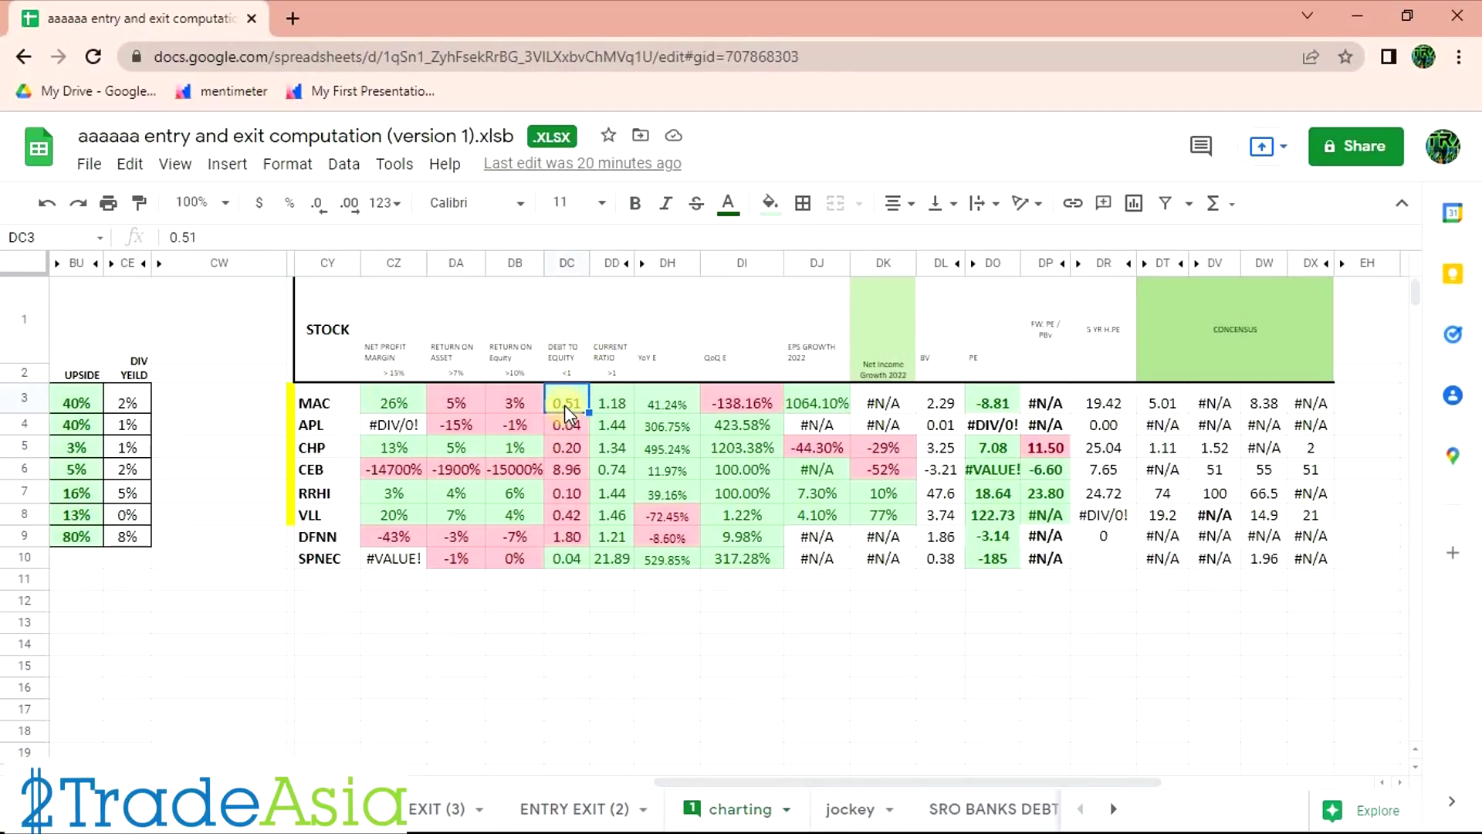
{"action": "left_click", "coordinate": [614, 404]}
{"action": "left_click_drag", "start_coordinate": [555, 404], "coordinate": [614, 405]}
{"action": "left_click_drag", "start_coordinate": [392, 403], "coordinate": [819, 402]}
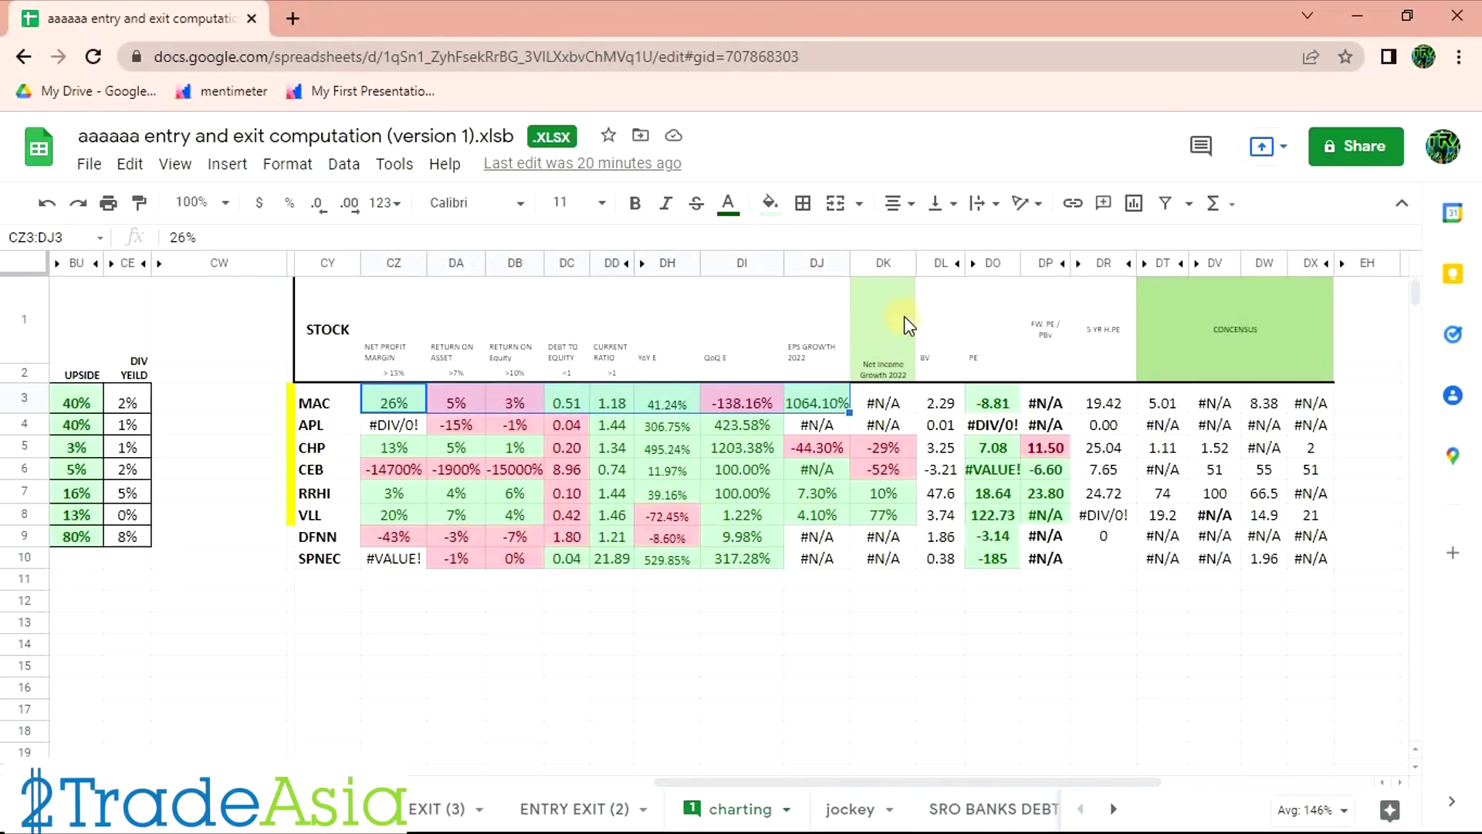
{"action": "left_click", "coordinate": [884, 401]}
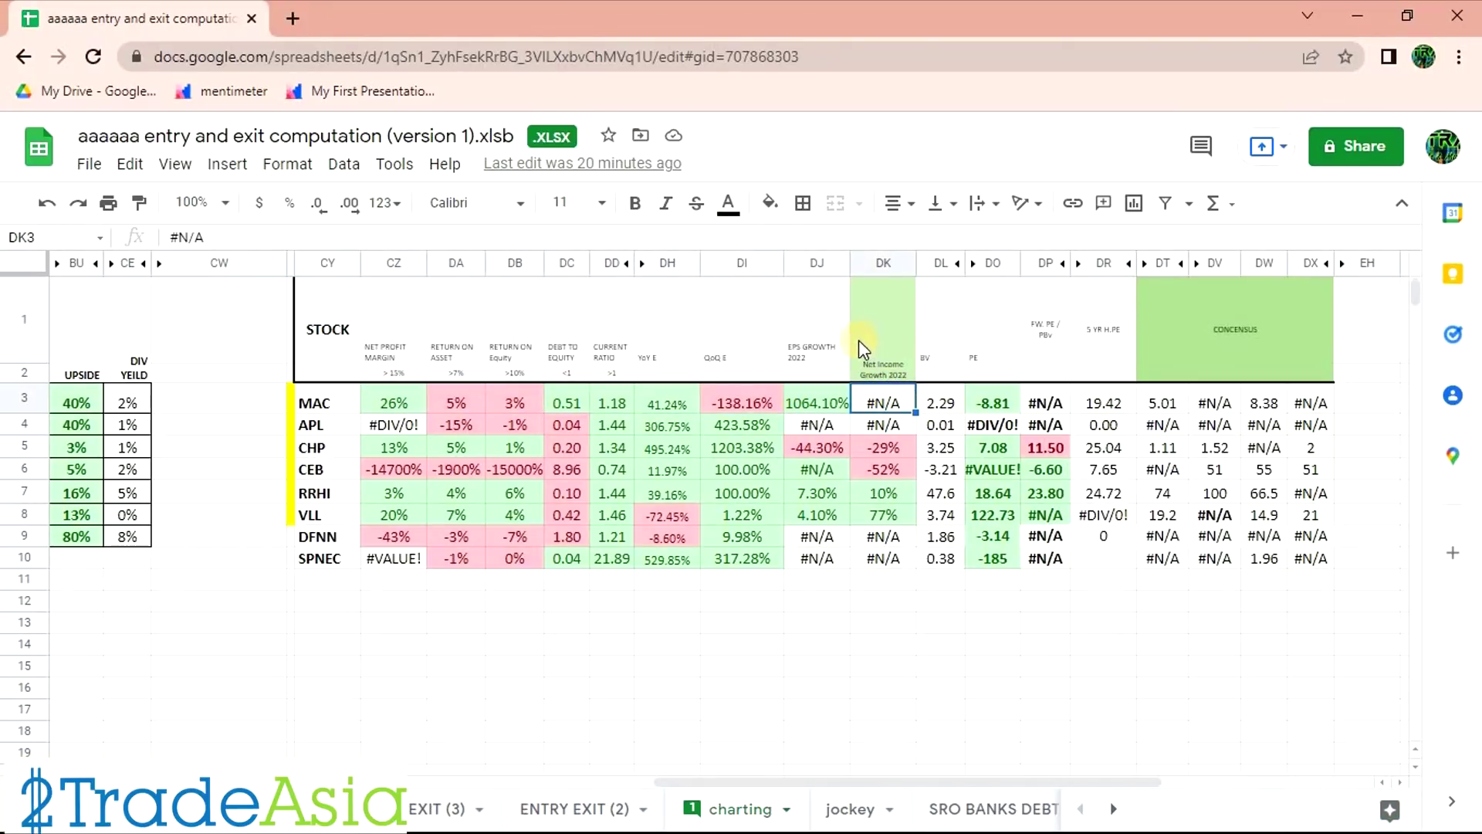
{"action": "left_click", "coordinate": [814, 405]}
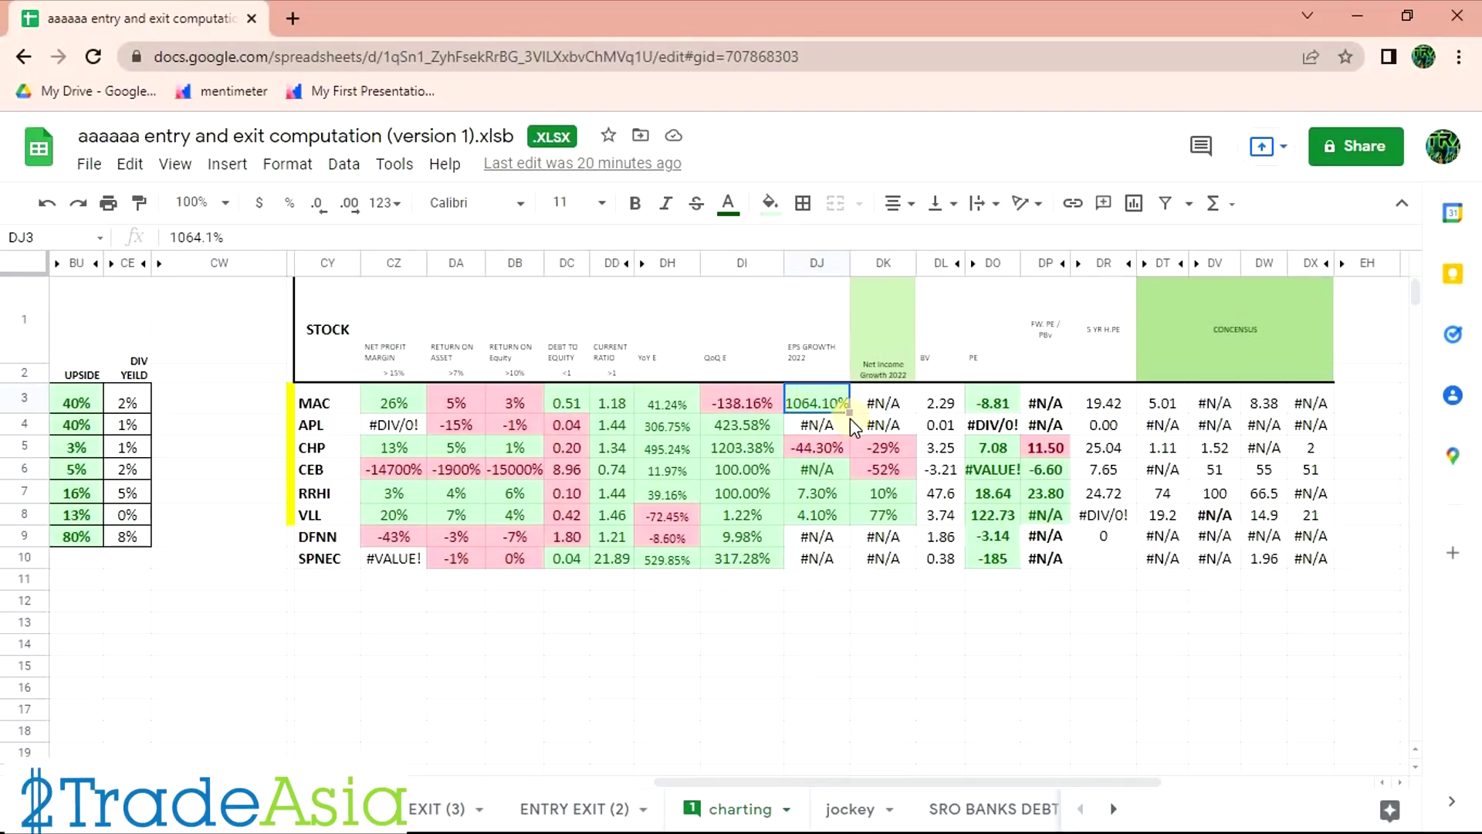
{"action": "left_click", "coordinate": [821, 392]}
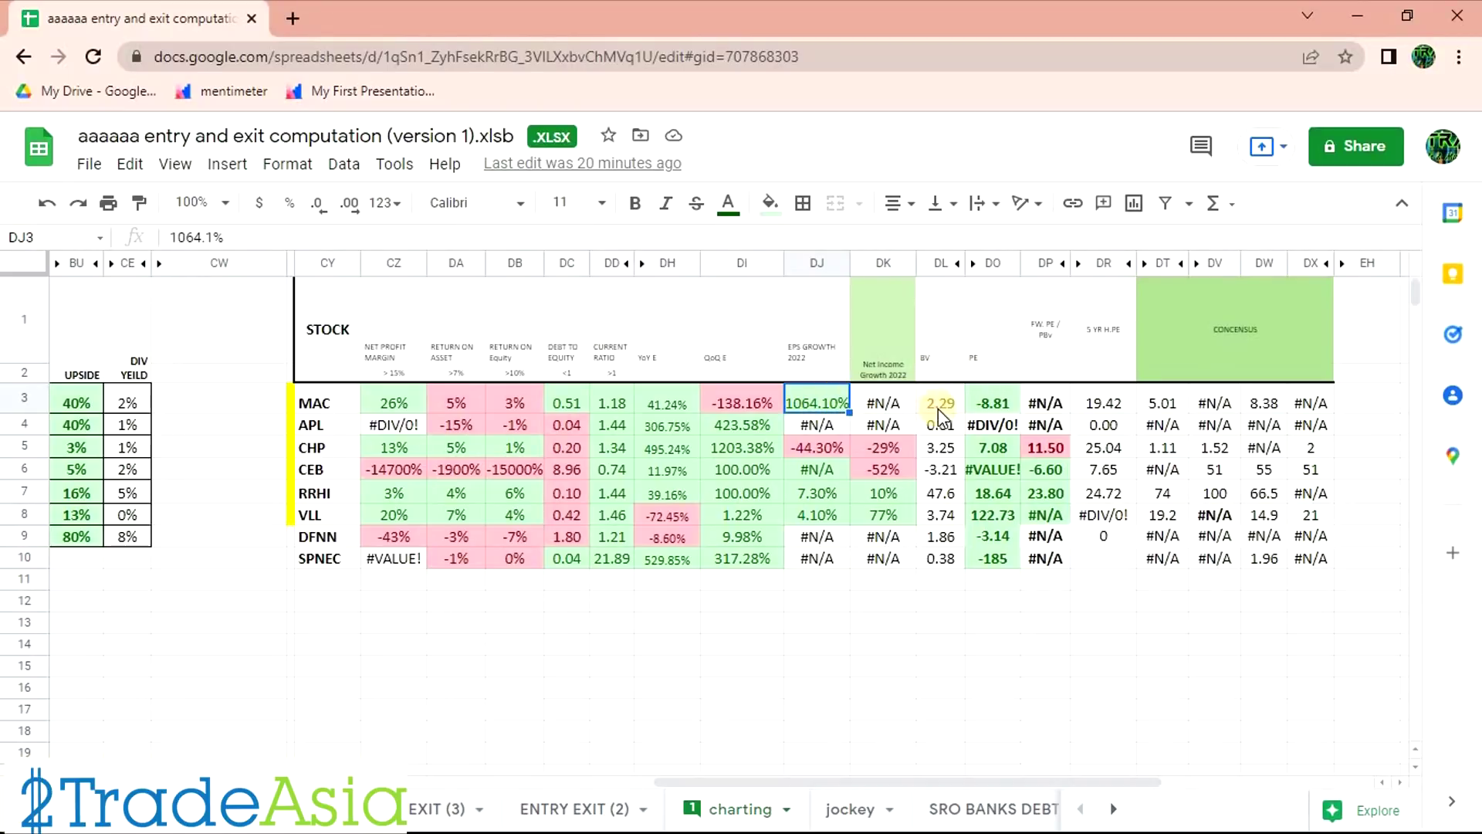
Check MAC's PE and compare its consensus values in columns DT and DW.
{"action": "left_click", "coordinate": [990, 403]}
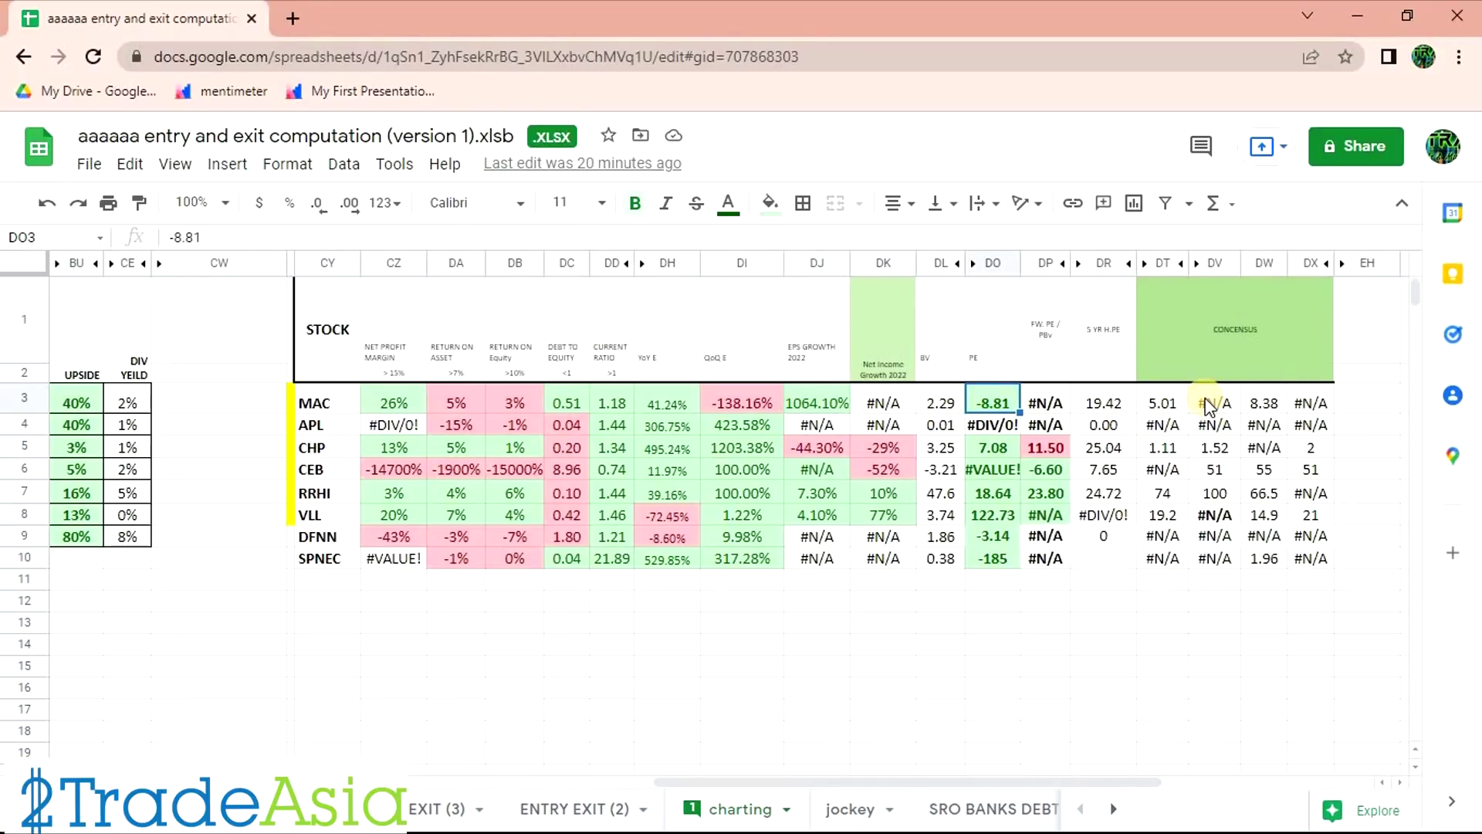
{"action": "left_click", "coordinate": [1175, 407]}
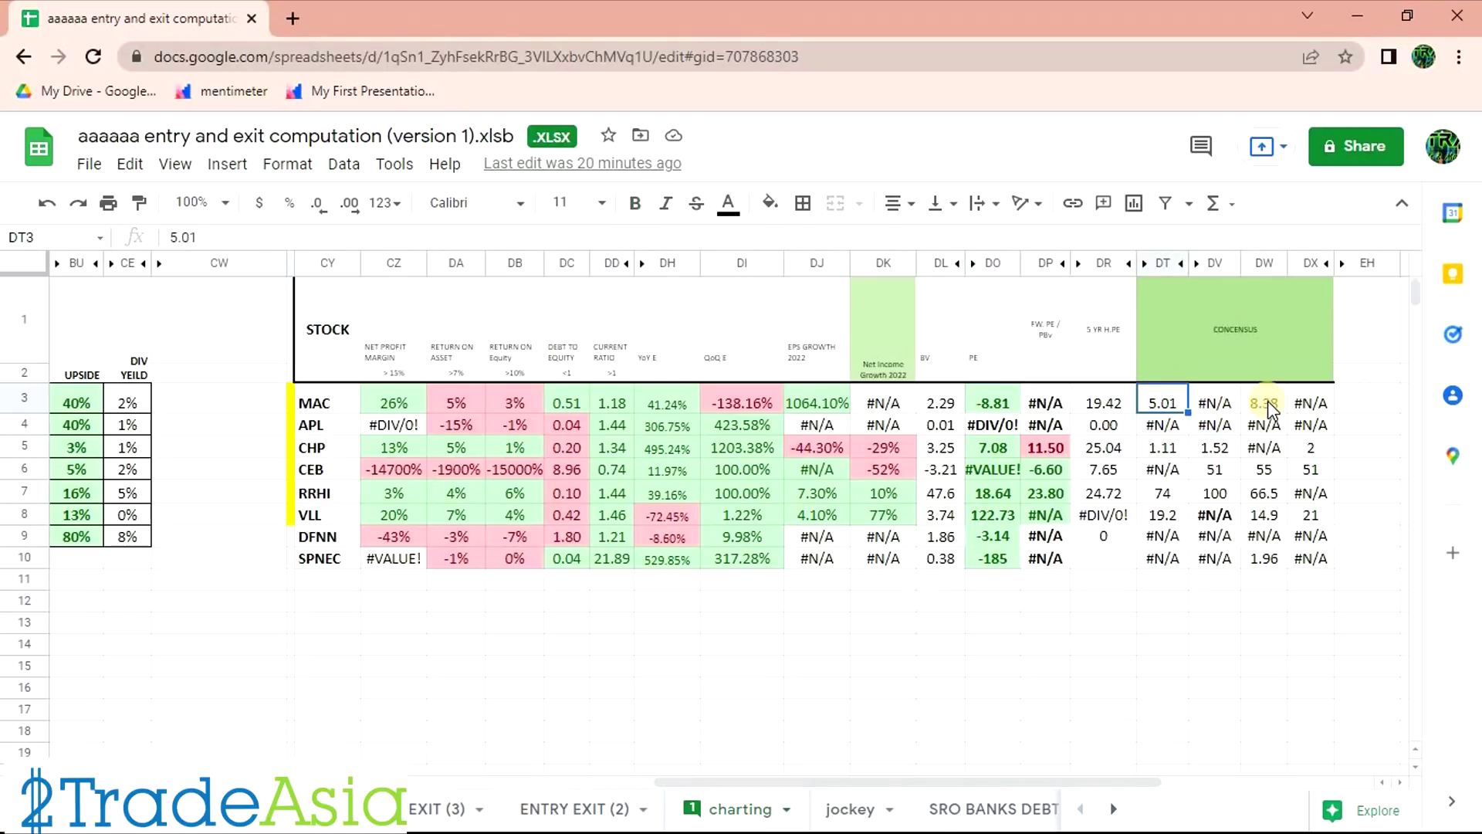
{"action": "left_click", "coordinate": [1267, 402]}
{"action": "left_click", "coordinate": [1173, 409]}
{"action": "left_click", "coordinate": [1266, 407]}
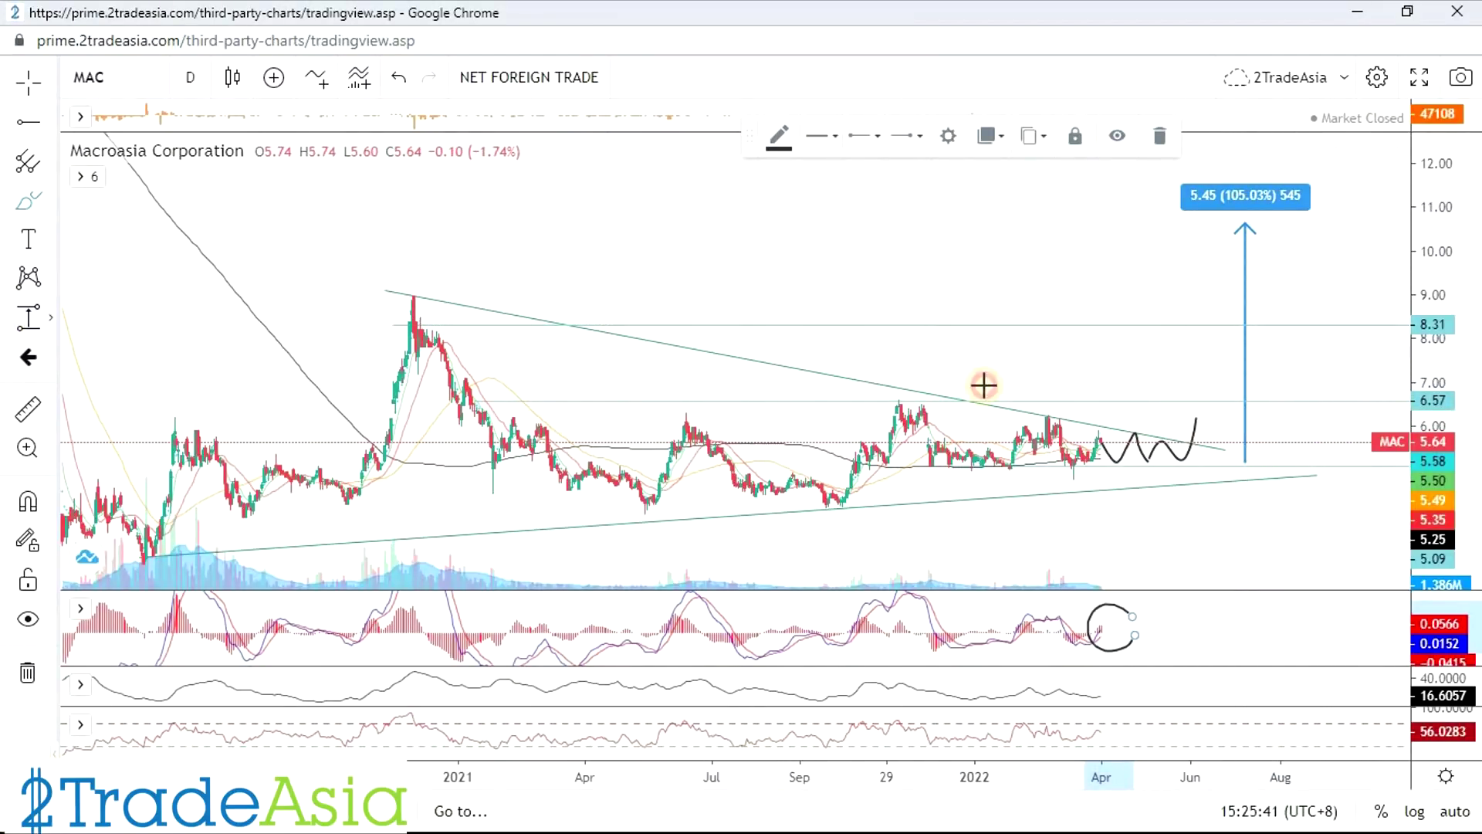
Return to the MAC chart and draw a Price Range from about 5.26 up to about 8.36 at late August 2022.
{"action": "left_click", "coordinate": [1317, 457]}
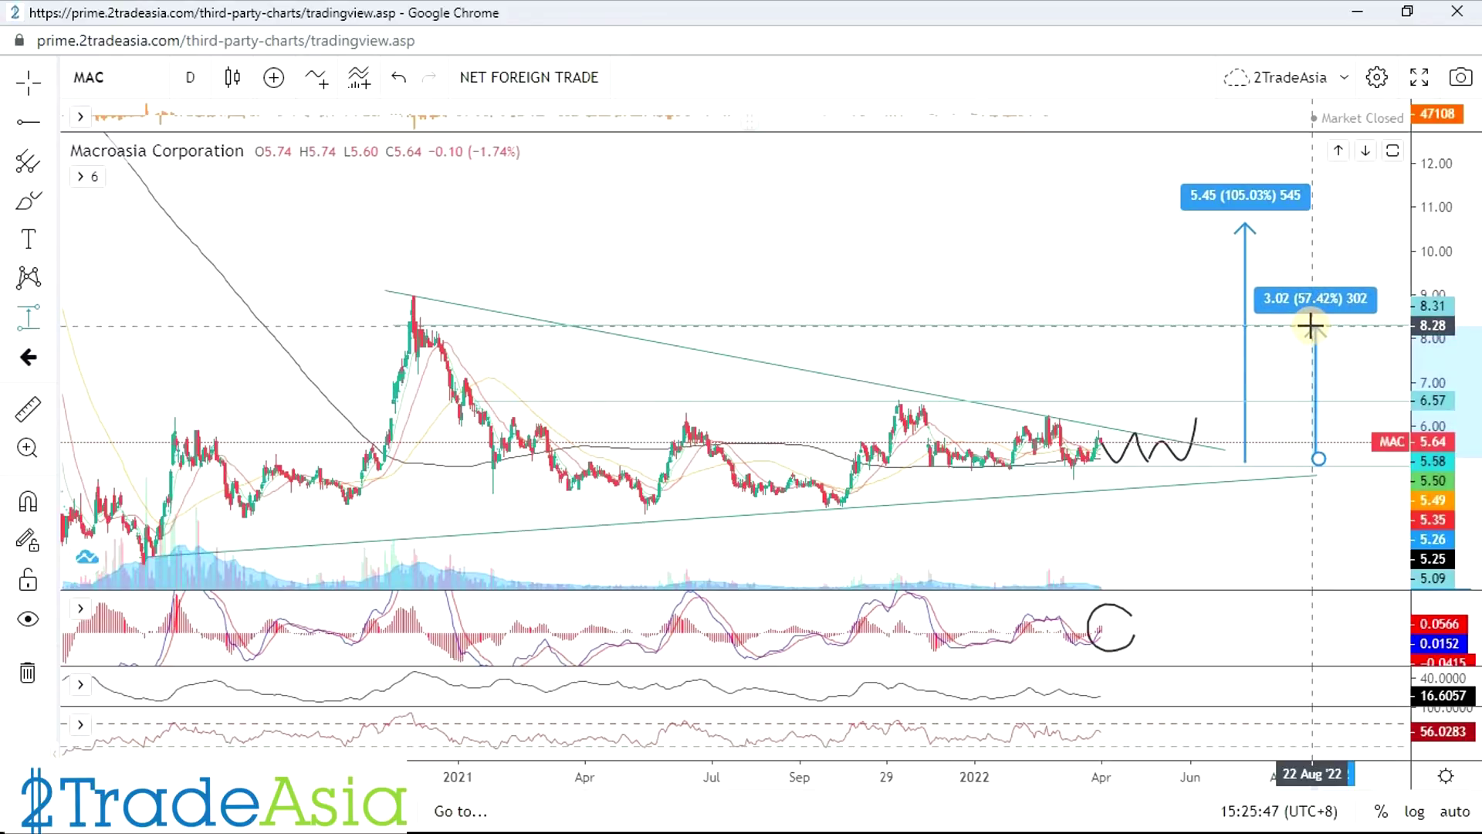
{"action": "left_click", "coordinate": [1311, 322]}
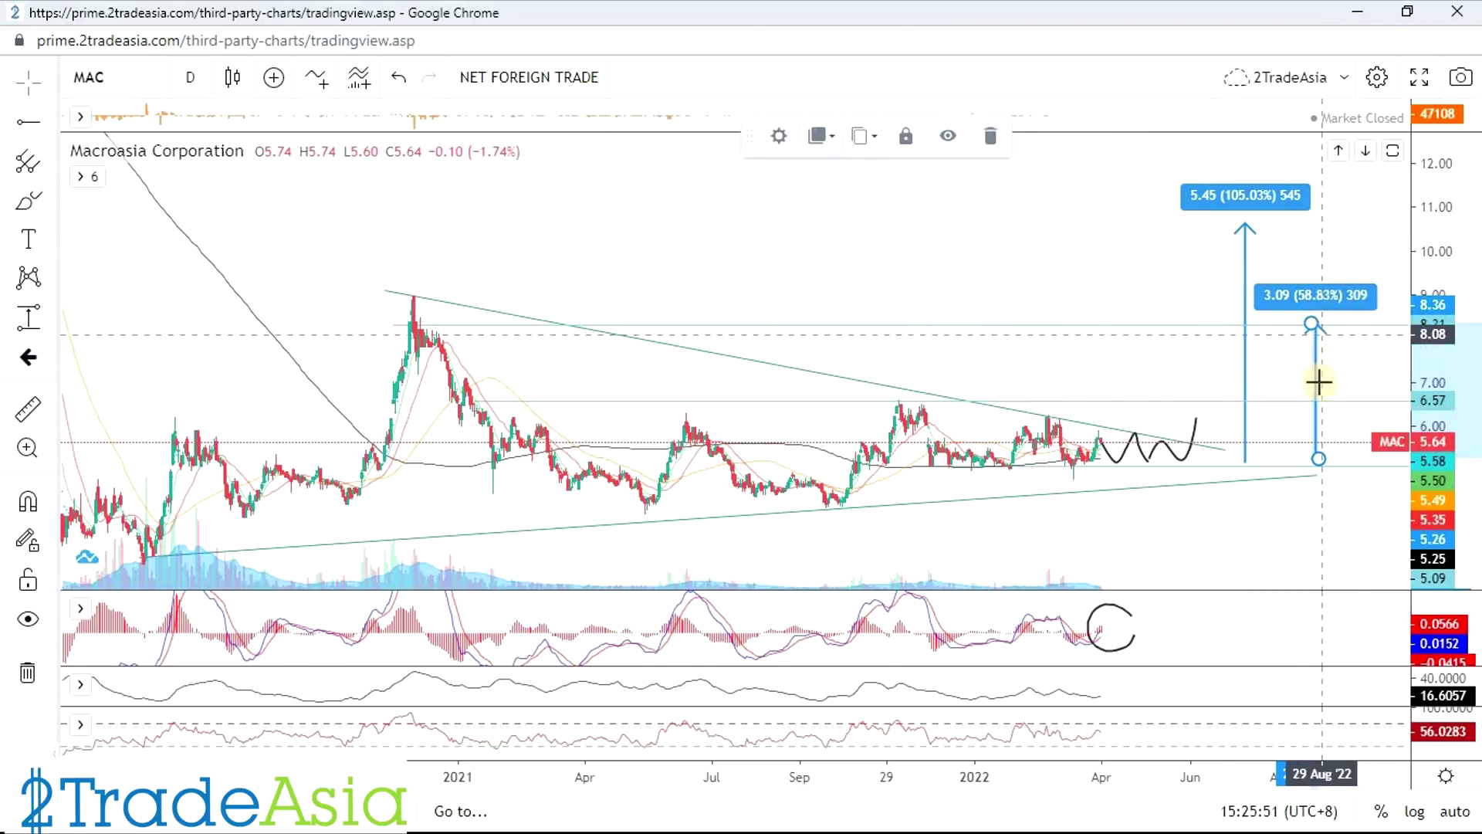
{"action": "scroll", "coordinate": [1320, 386], "scroll_direction": "down", "scroll_amount": 3}
{"action": "left_click_drag", "start_coordinate": [1436, 267], "coordinate": [1430, 378]}
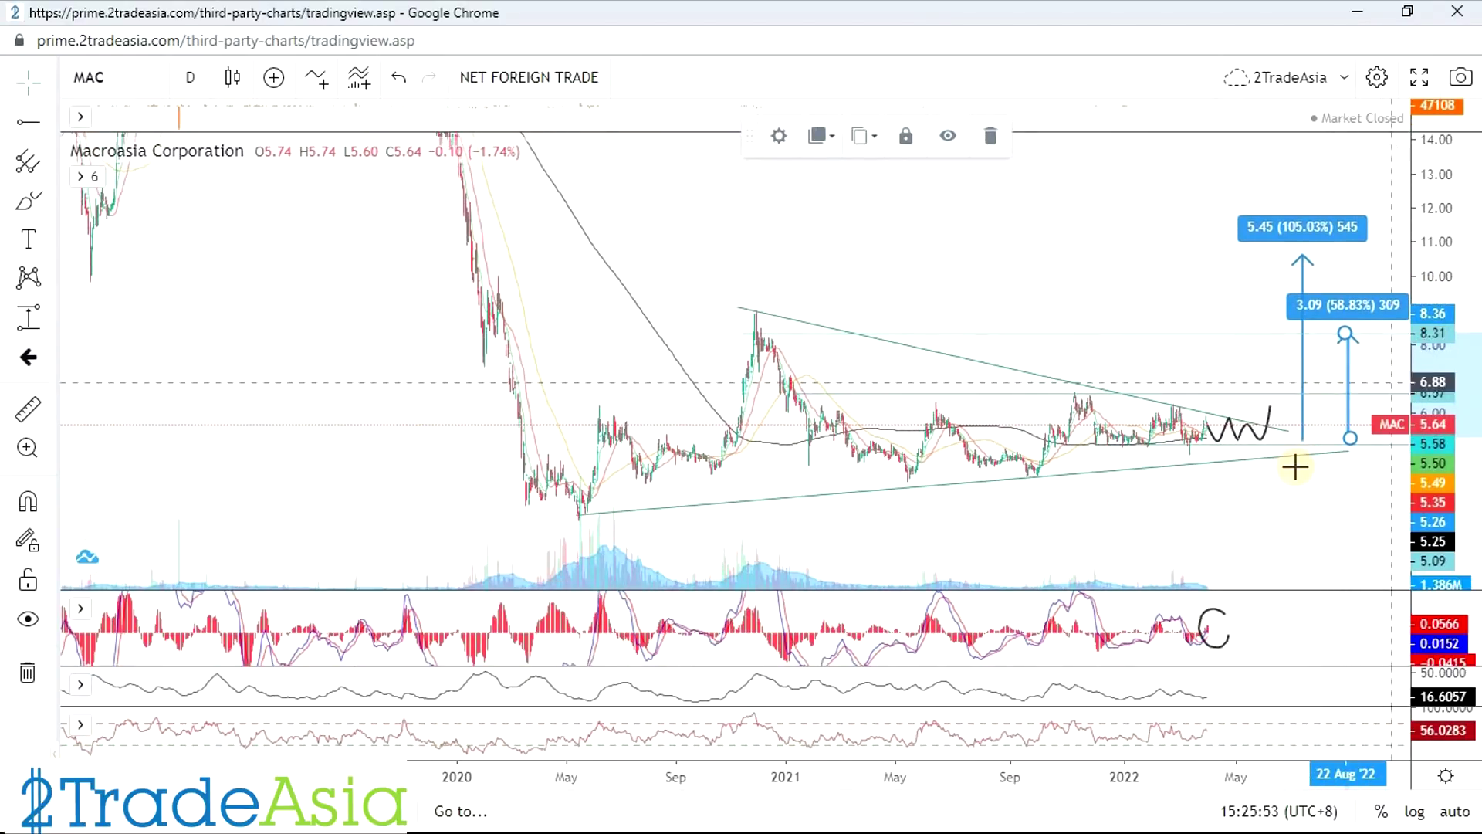
{"action": "scroll", "coordinate": [1288, 475], "scroll_direction": "up", "scroll_amount": 2}
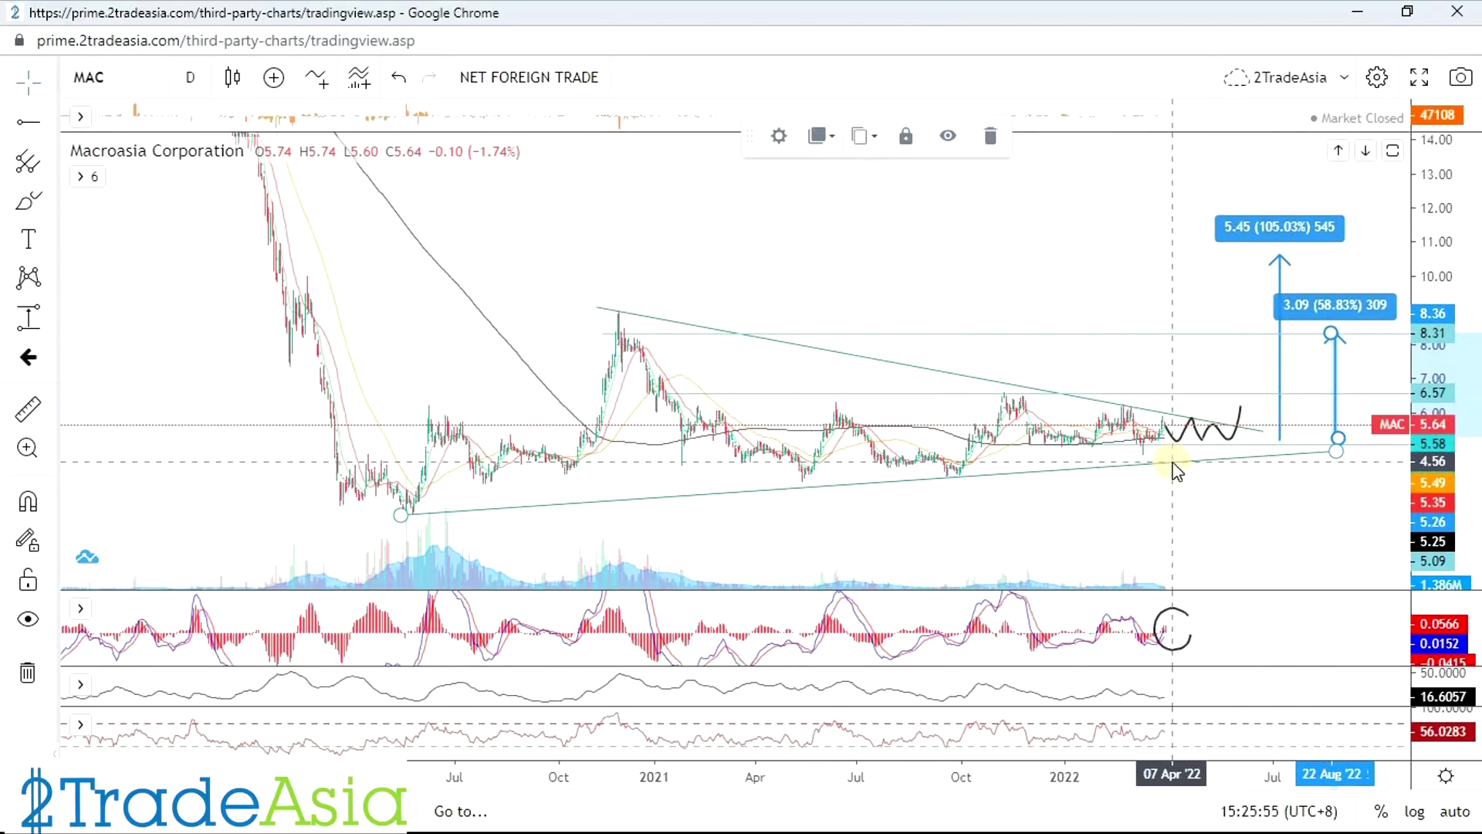
Return to the charting sheet and review MAC's return on equity and its fundamentals from net profit margin through FW. PE / PBv.
{"action": "key", "text": "alt+Tab"}
{"action": "left_click", "coordinate": [515, 402]}
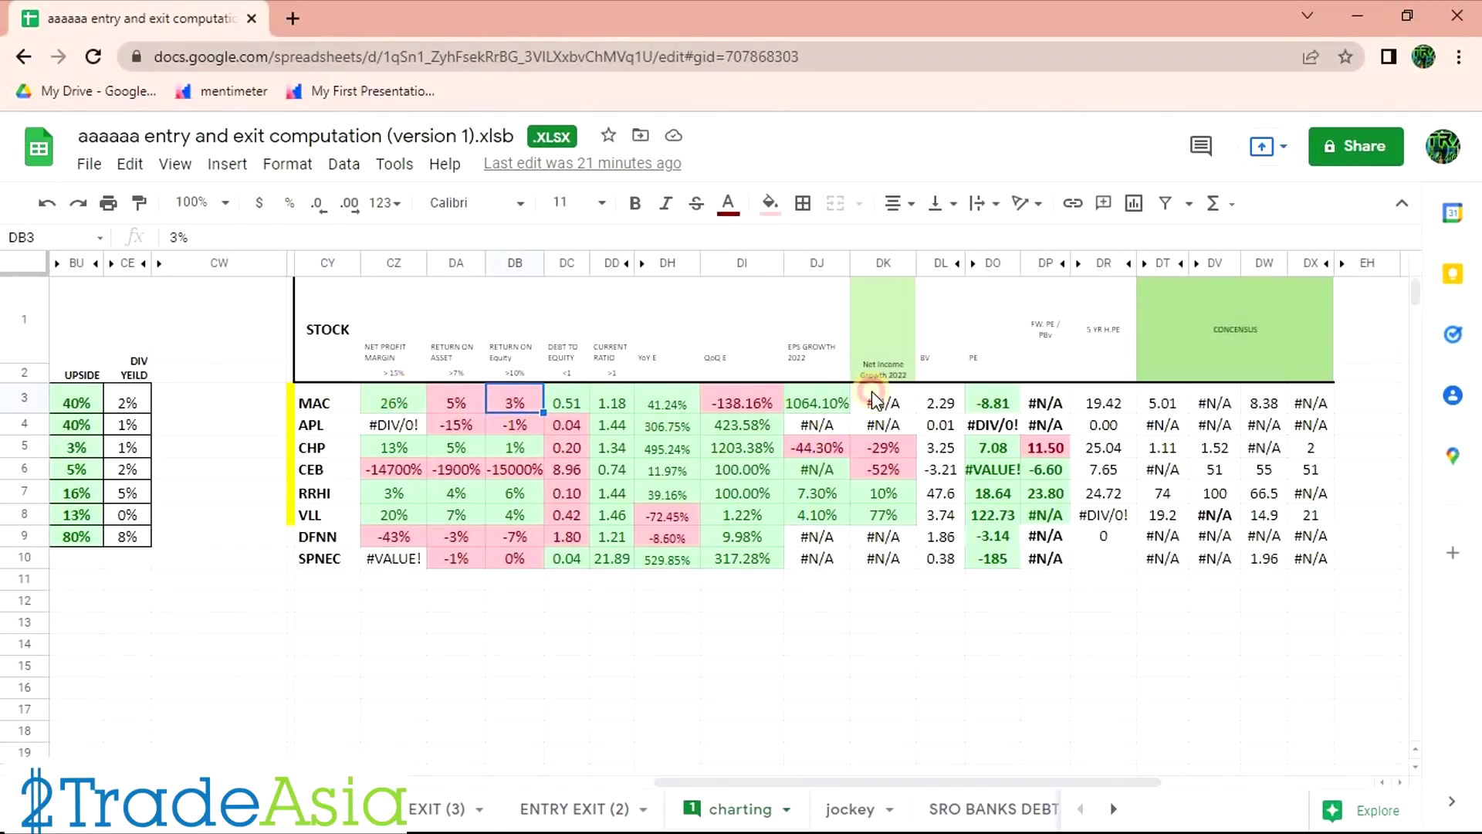
{"action": "left_click_drag", "start_coordinate": [394, 403], "coordinate": [1041, 405]}
{"action": "key", "text": "alt+Tab"}
{"action": "key", "text": "alt+Tab"}
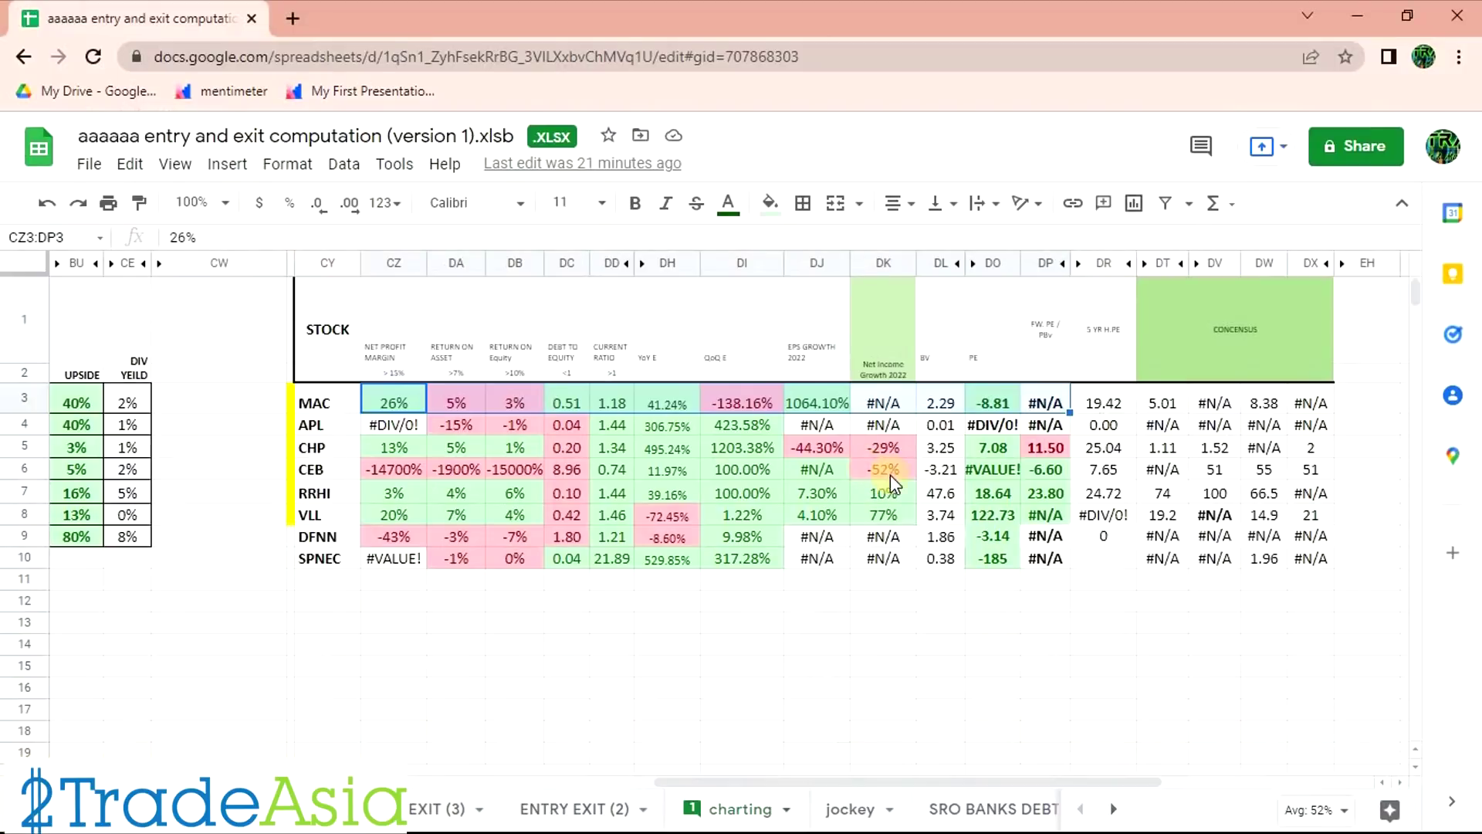
Check MAC's 5-year historical PE, current PE and quarter-on-quarter earnings in the sheet, ending back on the MAC chart.
{"action": "left_click", "coordinate": [1109, 405]}
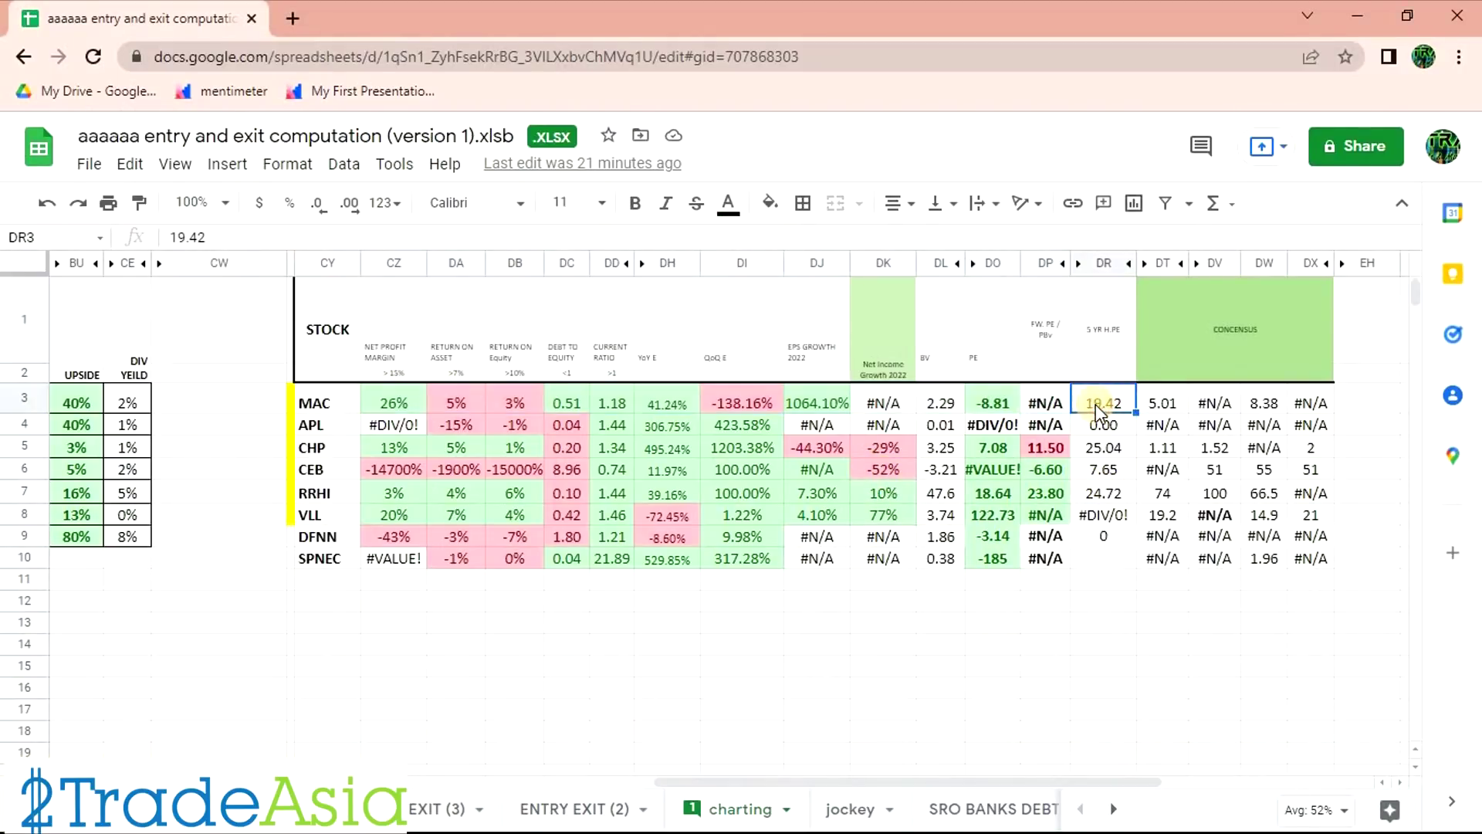
{"action": "left_click", "coordinate": [994, 401]}
{"action": "left_click", "coordinate": [758, 402]}
{"action": "left_click_drag", "start_coordinate": [308, 407], "coordinate": [846, 400]}
{"action": "key", "text": "alt+Tab"}
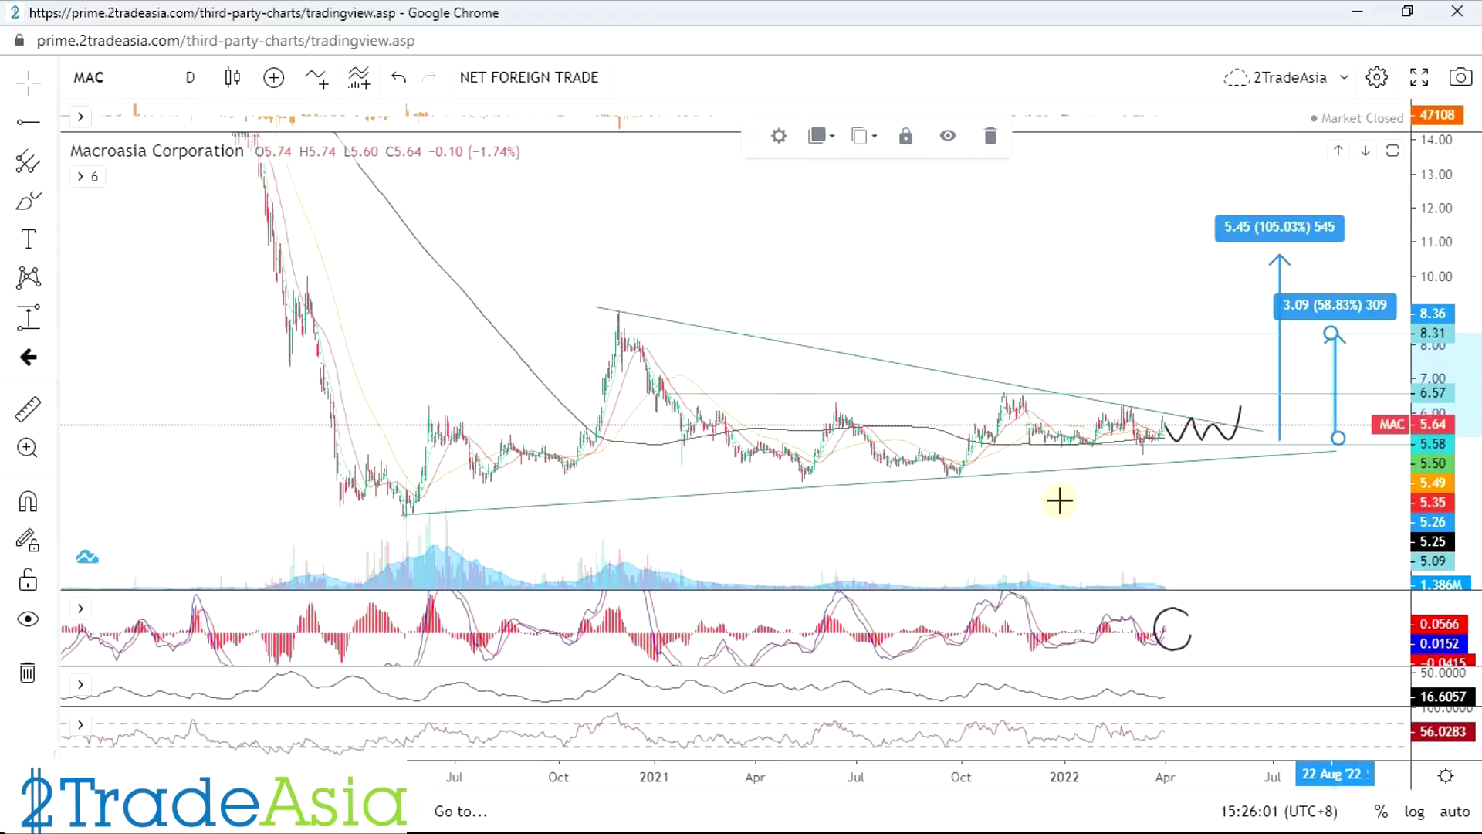
Load the daily chart of APL, Apollo Global Capital, in place of MAC.
{"action": "key", "text": "alt+Tab"}
{"action": "key", "text": "alt+Tab"}
{"action": "type", "text": "APL"}
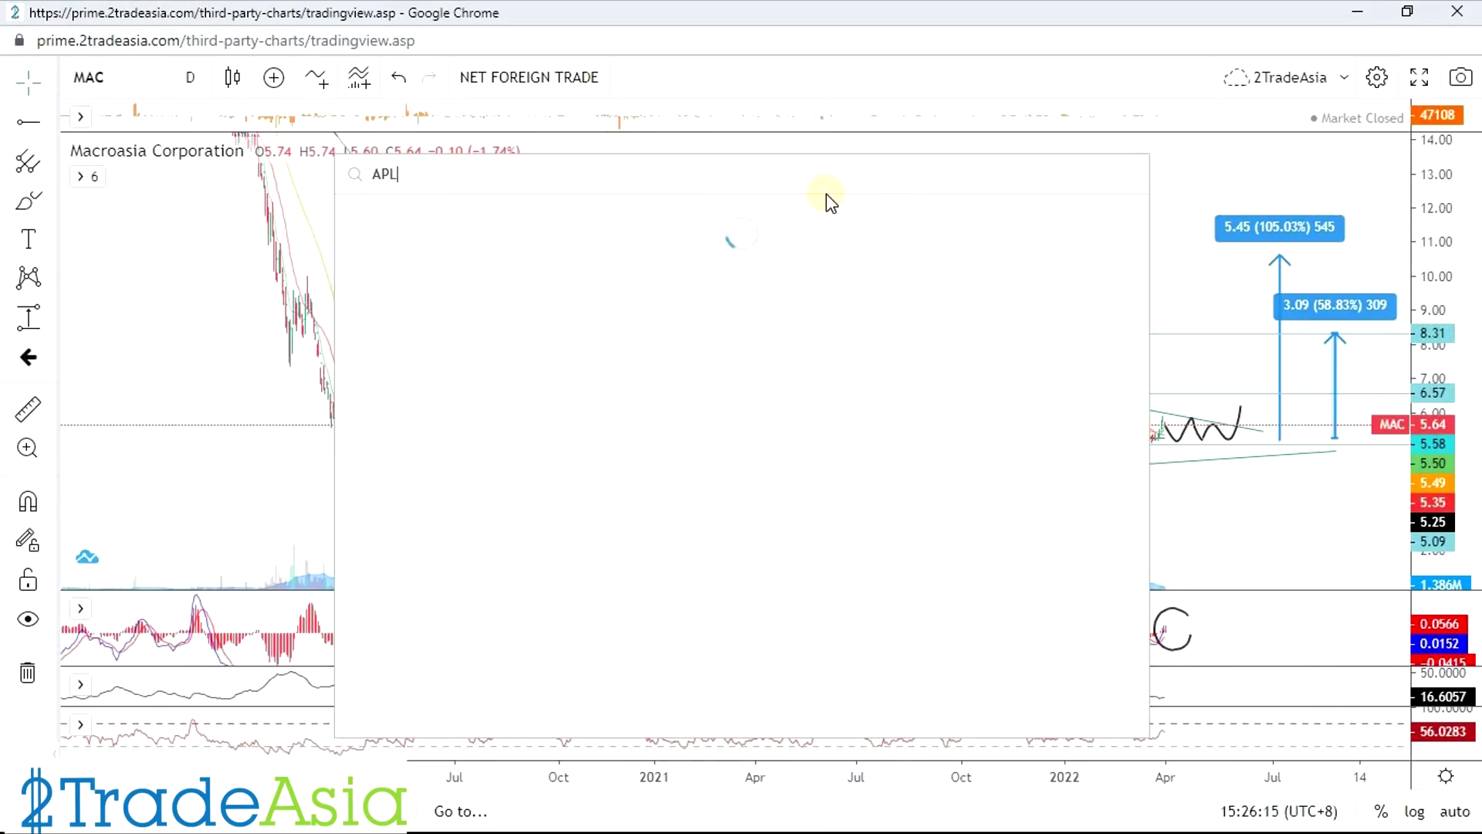
{"action": "key", "text": "Return"}
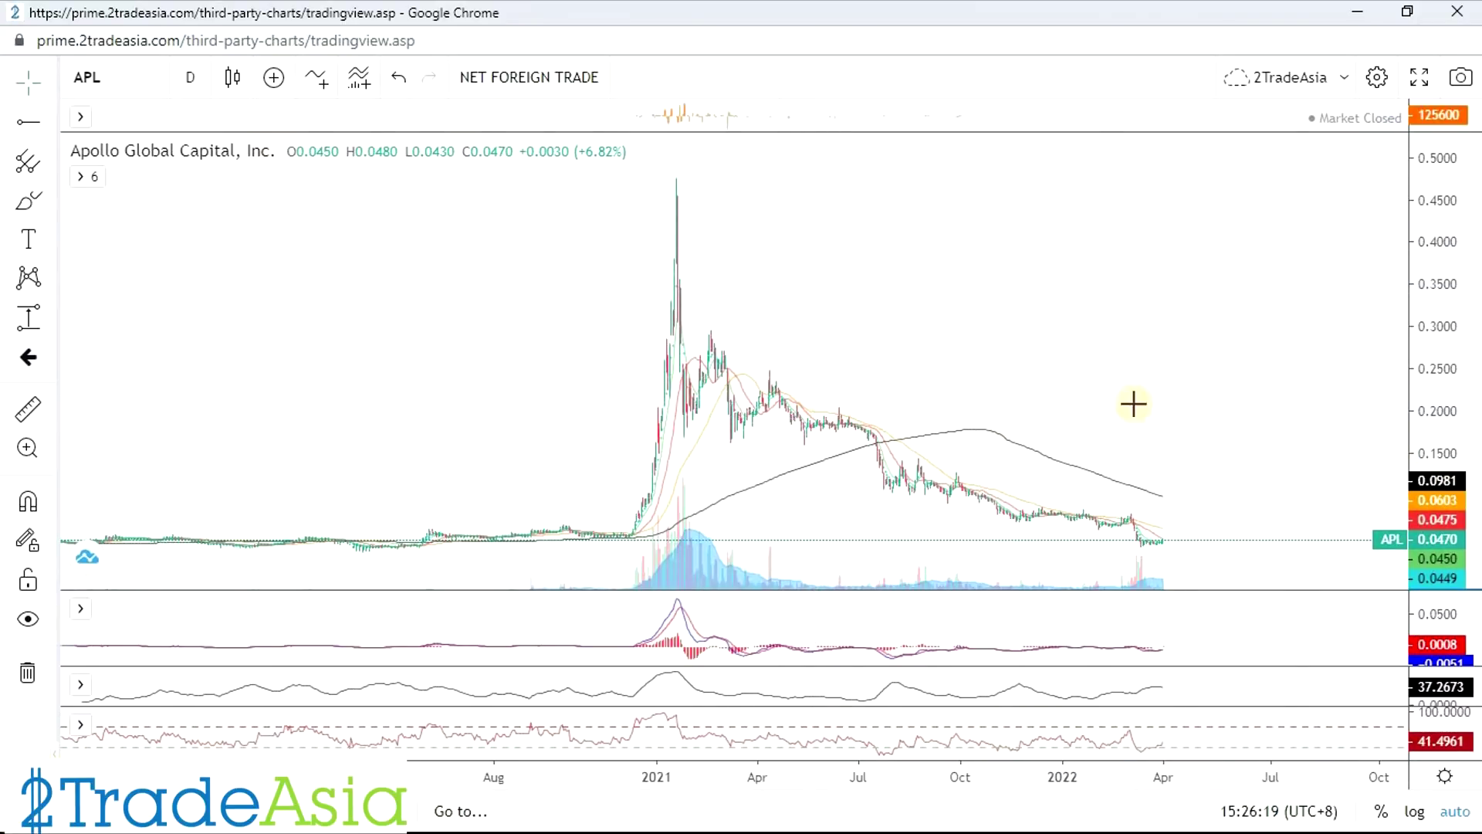
Draw a descending trend line on APL from about 0.1843 at 08 Jul 2021 to about 0.04 in late May 2022.
{"action": "left_click", "coordinate": [56, 122]}
{"action": "left_click", "coordinate": [100, 119]}
{"action": "left_click", "coordinate": [707, 327]}
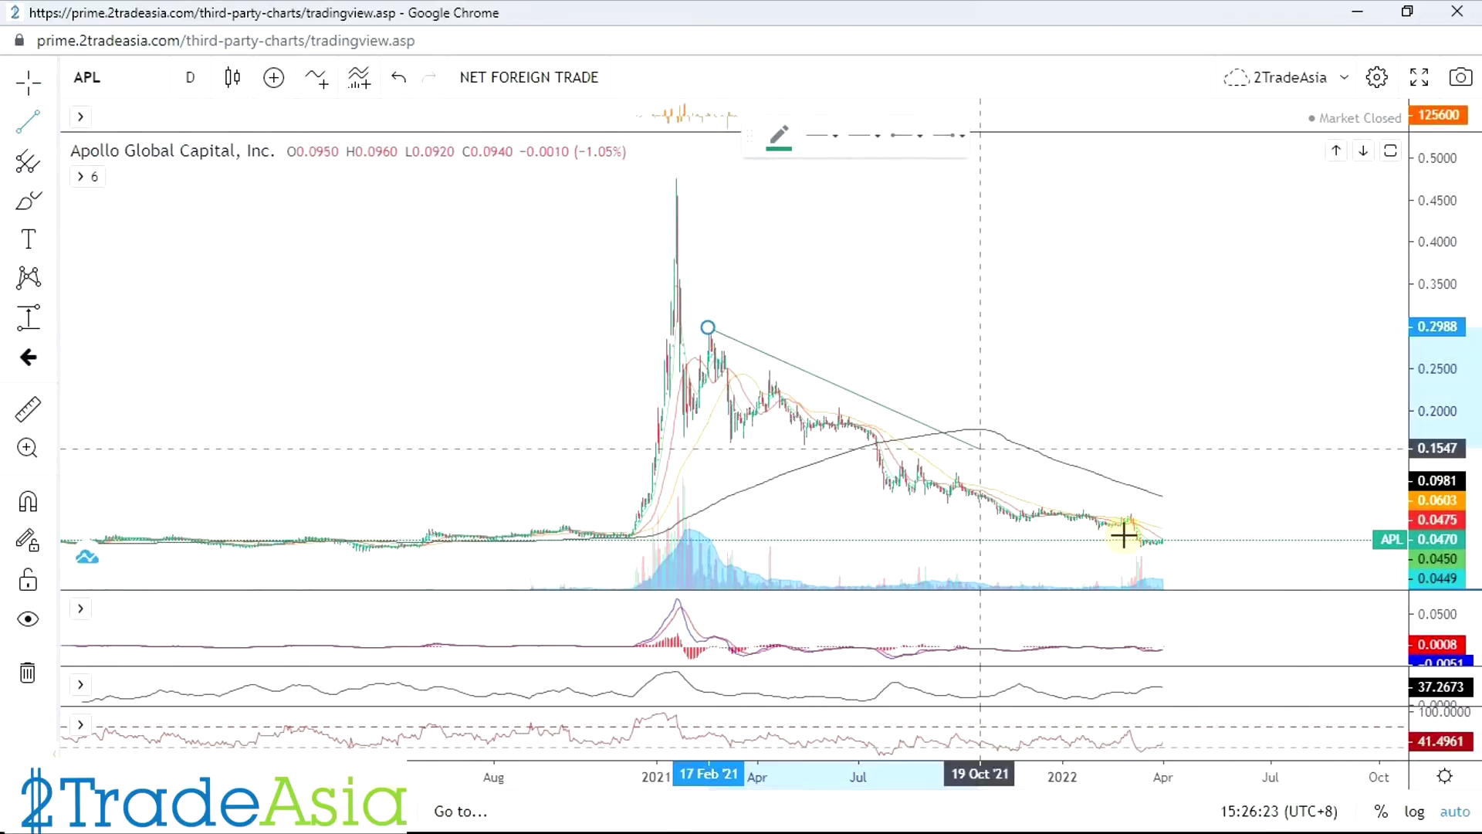
{"action": "left_click", "coordinate": [1218, 545]}
{"action": "left_click", "coordinate": [711, 322]}
{"action": "left_click_drag", "start_coordinate": [710, 322], "coordinate": [865, 423]}
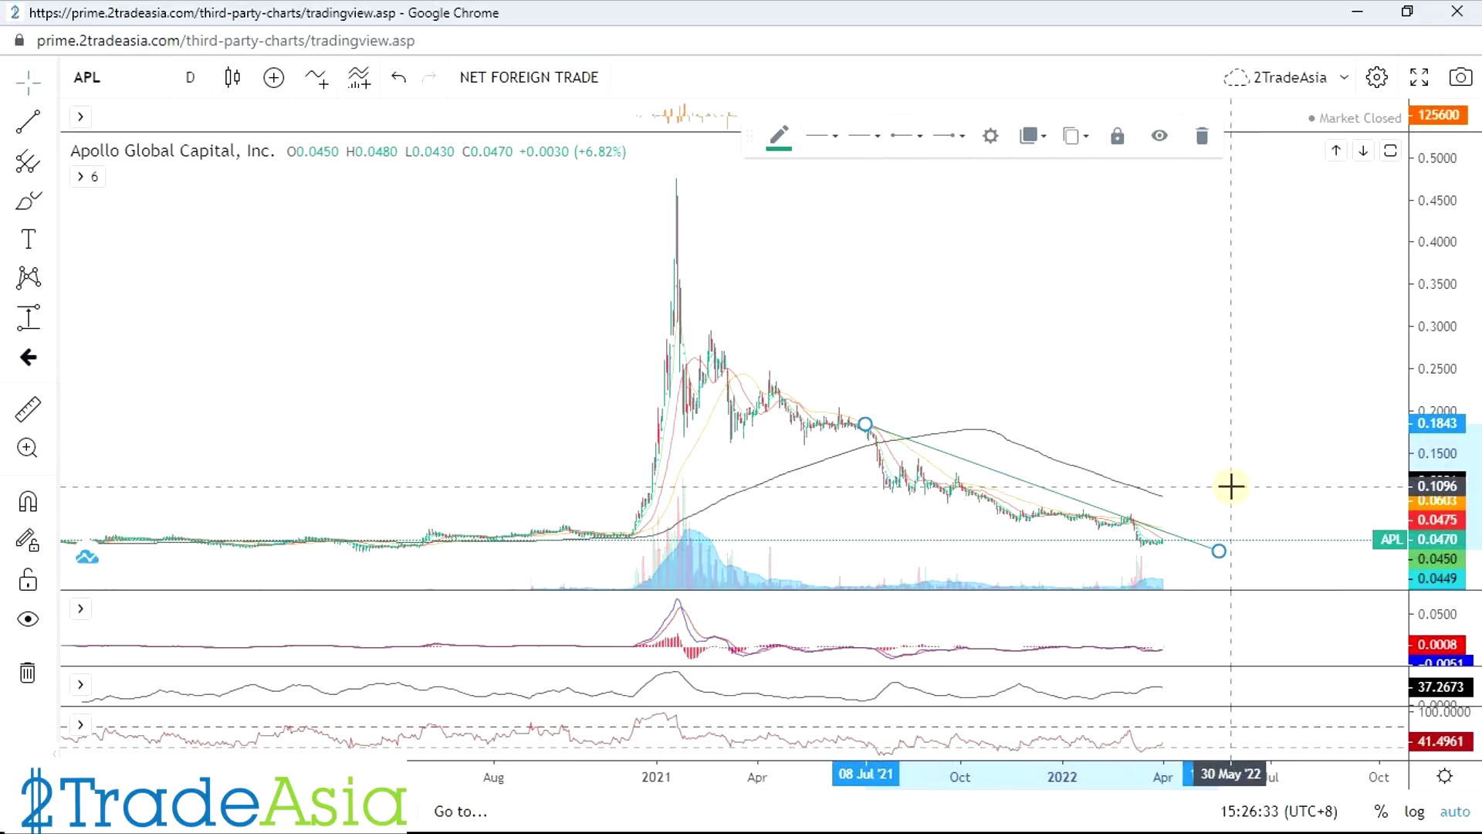
Move the trend line's ends to about 0.3033 at 02 Feb 2021 and about 0.0560 at 05 Jan 2022.
{"action": "scroll", "coordinate": [1235, 490], "scroll_direction": "up", "scroll_amount": 2}
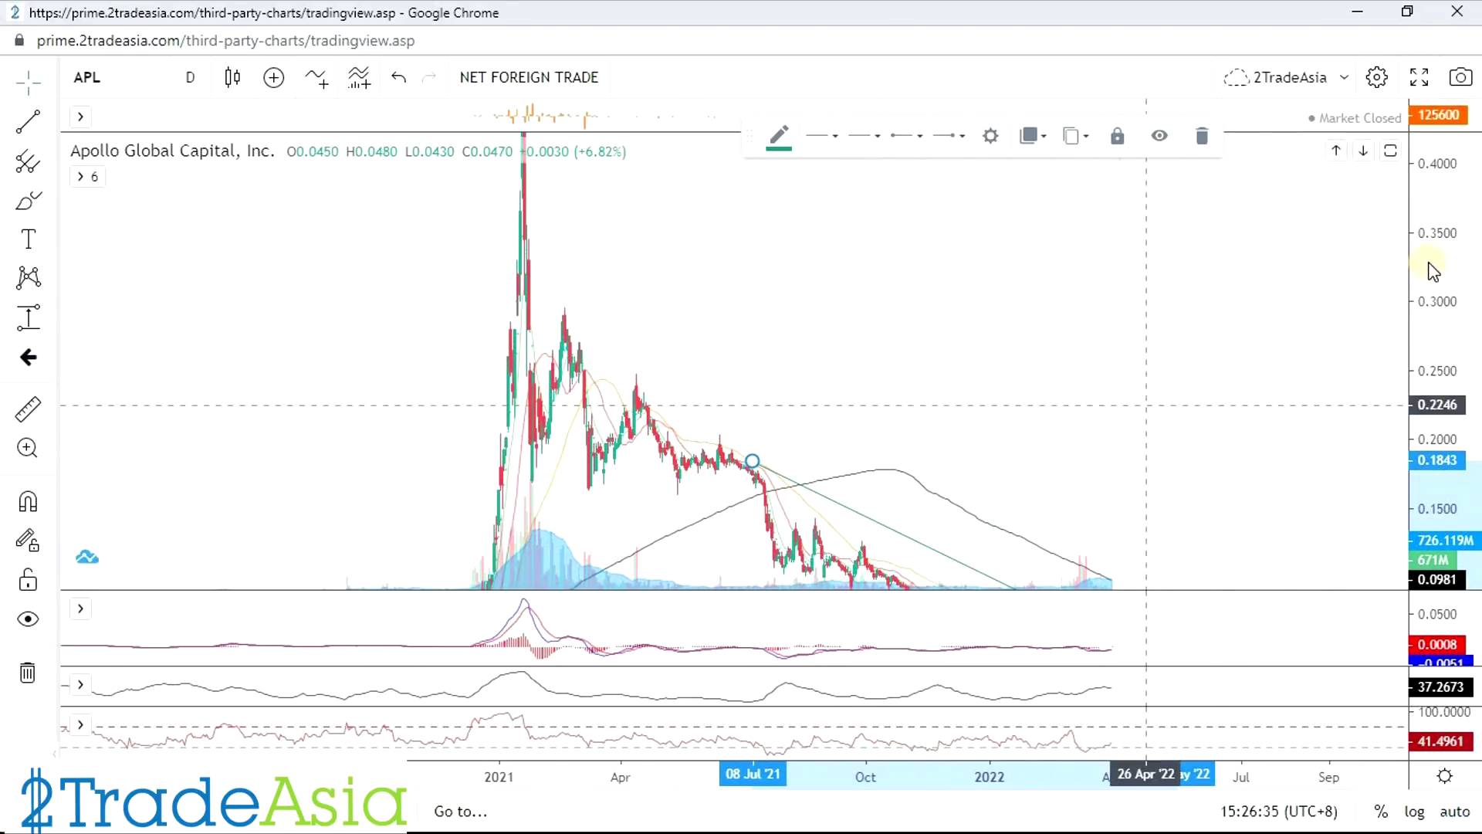
{"action": "left_click_drag", "start_coordinate": [1432, 272], "coordinate": [1432, 466]}
{"action": "left_click_drag", "start_coordinate": [770, 425], "coordinate": [556, 331]}
{"action": "left_click_drag", "start_coordinate": [1169, 523], "coordinate": [992, 507]}
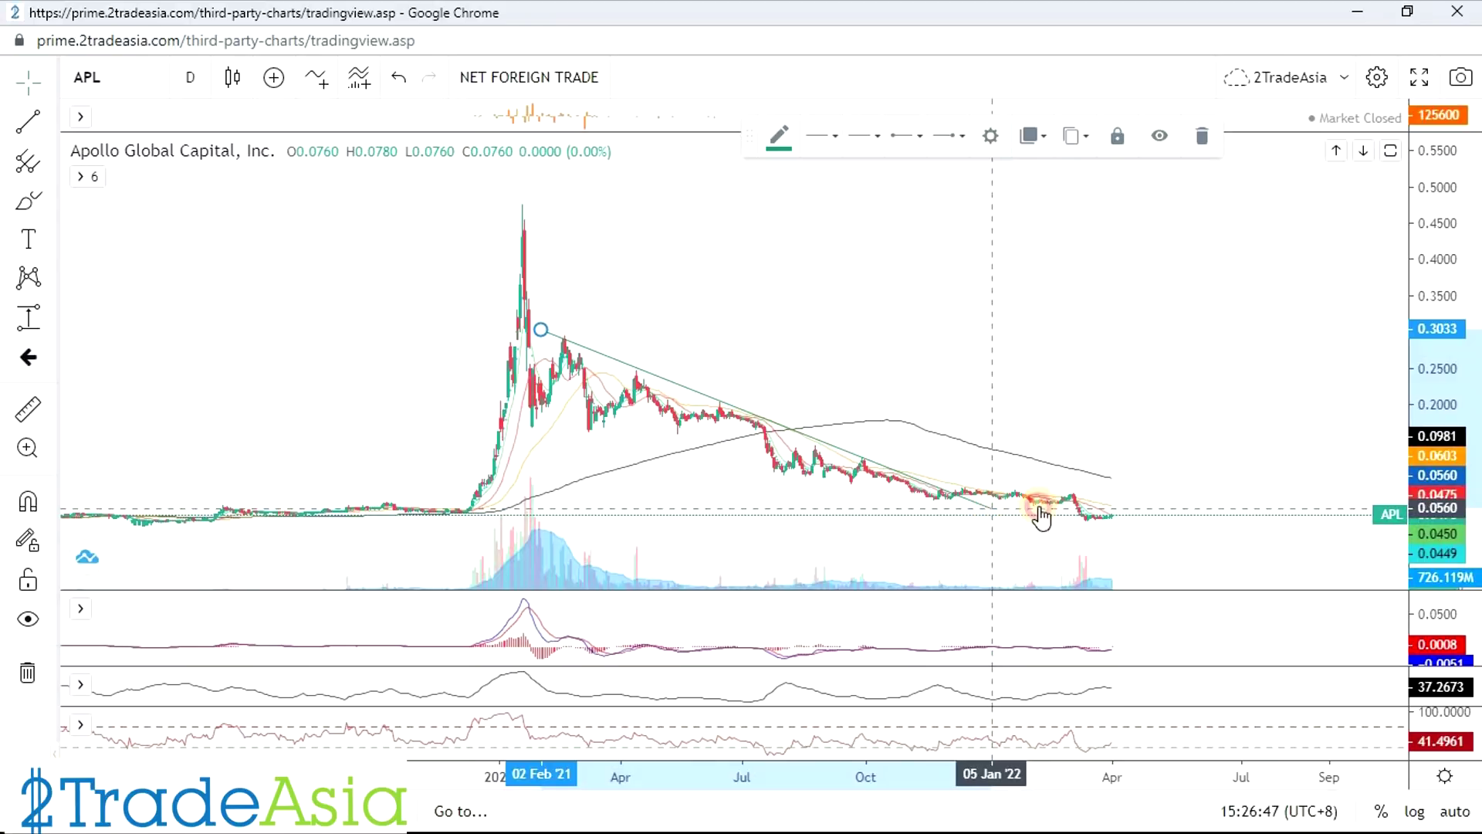
{"action": "left_click", "coordinate": [1197, 424]}
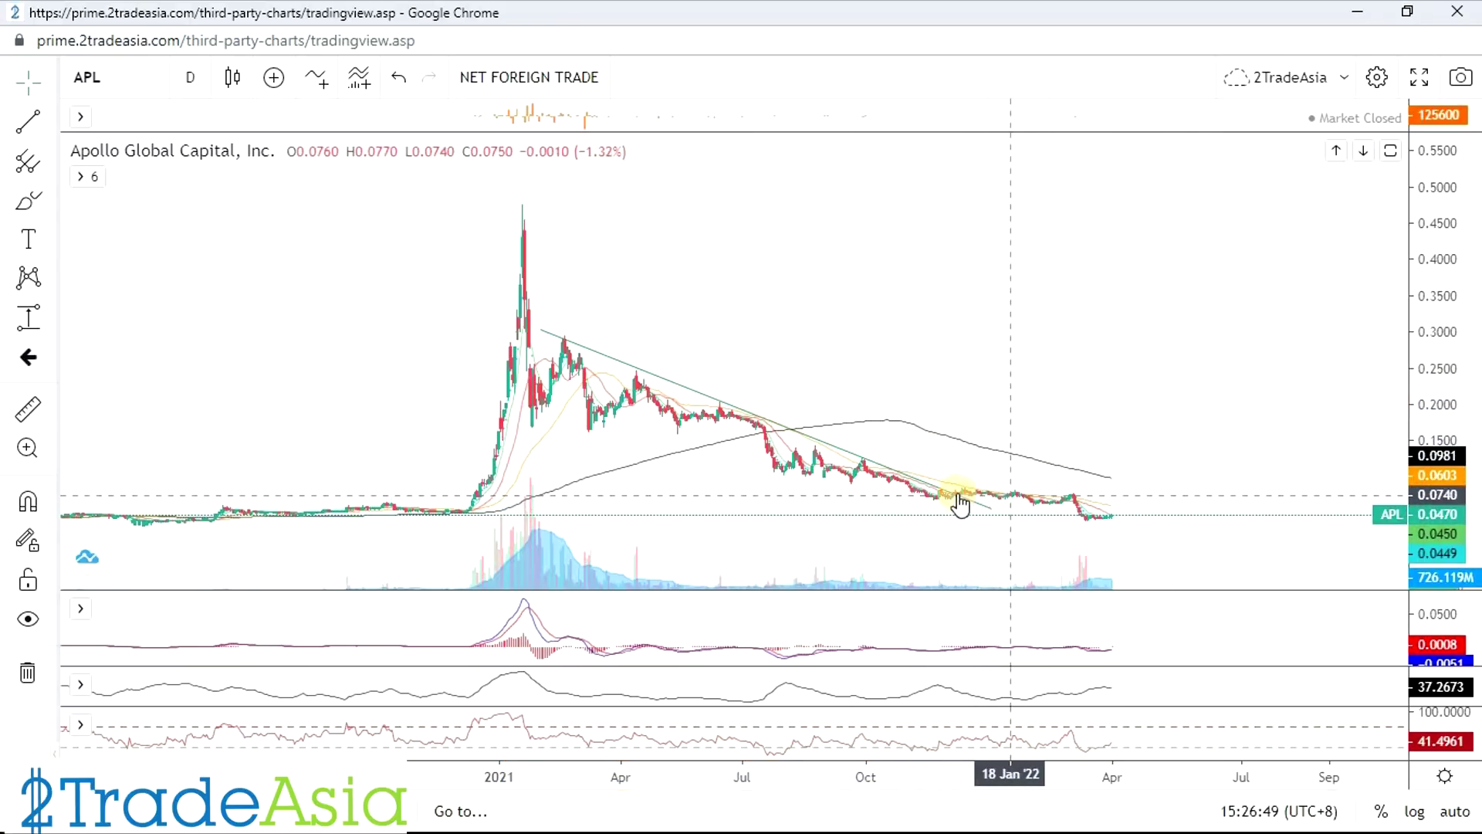
Draw a rectangle around the sideways range from 12 Nov 2021 to 11 Mar 2022, between about 0.0676 and 0.0822.
{"action": "left_click_drag", "start_coordinate": [1414, 523], "coordinate": [1406, 346]}
{"action": "left_click_drag", "start_coordinate": [1132, 488], "coordinate": [1126, 225]}
{"action": "scroll", "coordinate": [1094, 389], "scroll_direction": "up", "scroll_amount": 2}
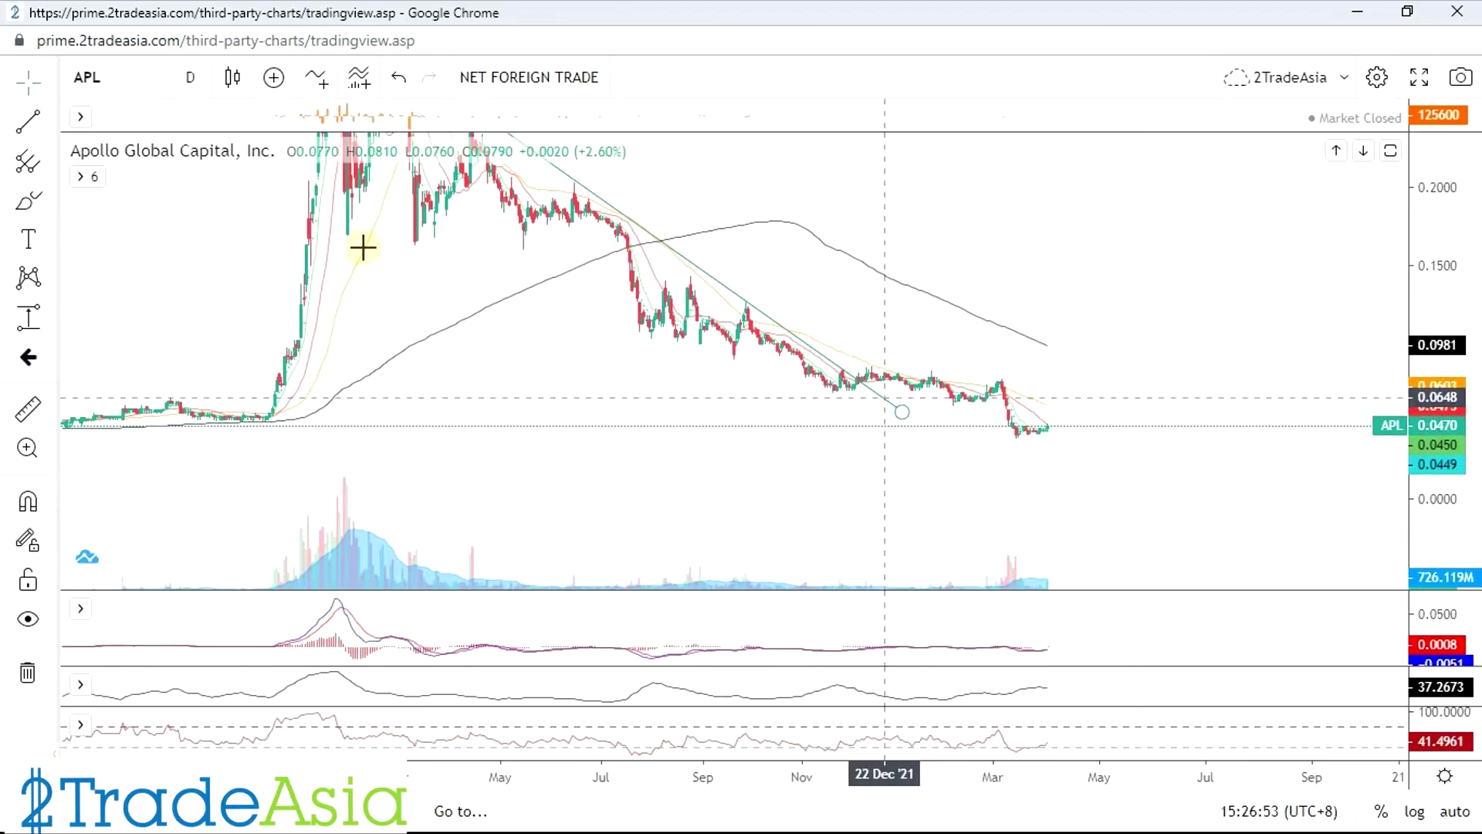
{"action": "left_click", "coordinate": [48, 122]}
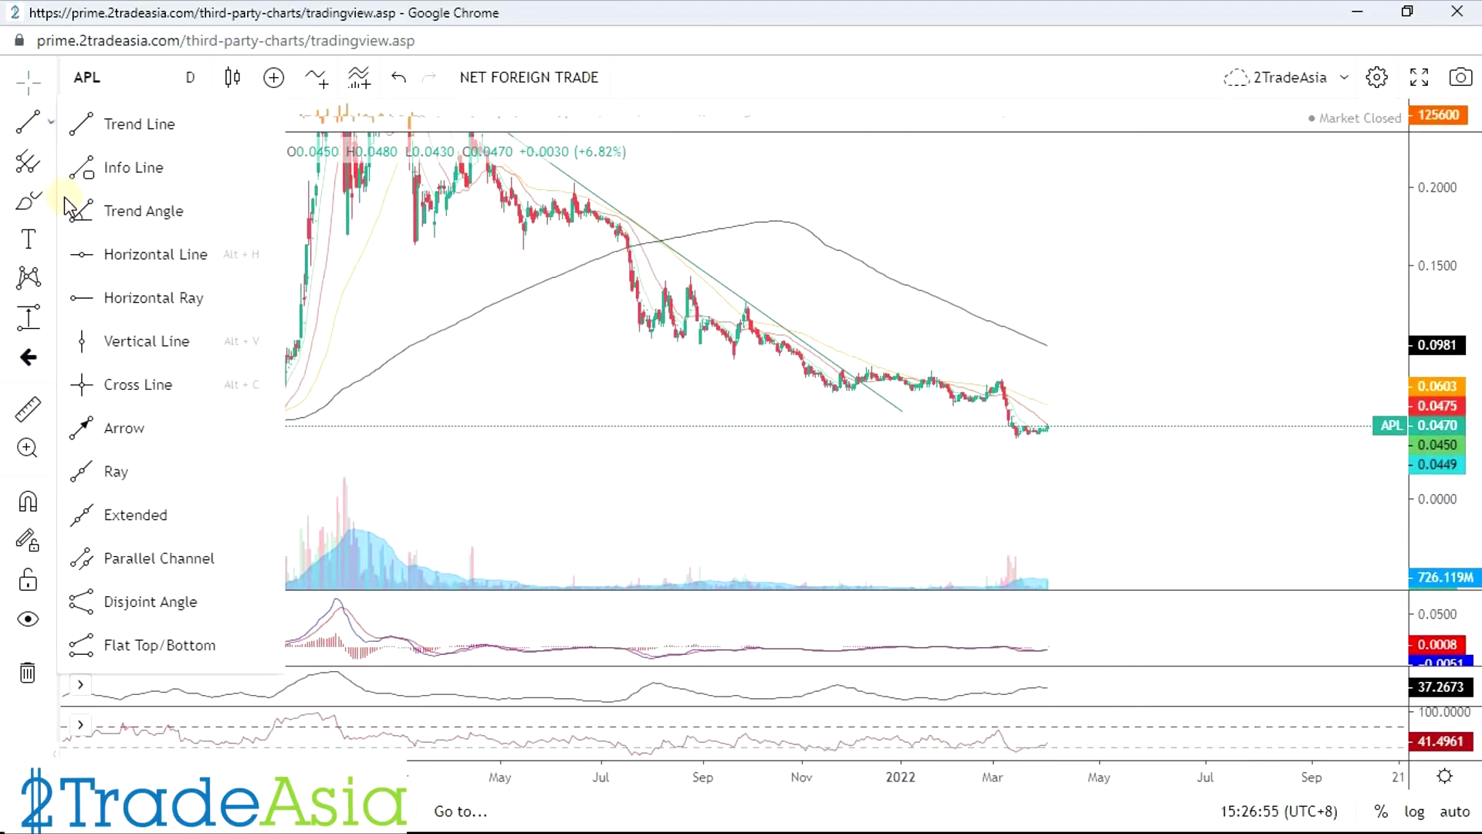
{"action": "left_click", "coordinate": [56, 200]}
{"action": "left_click", "coordinate": [123, 242]}
{"action": "mouse_move", "coordinate": [821, 394]}
{"action": "left_mouse_down"}
{"action": "mouse_move", "coordinate": [1099, 364]}
{"action": "mouse_move", "coordinate": [1012, 370]}
{"action": "left_mouse_up"}
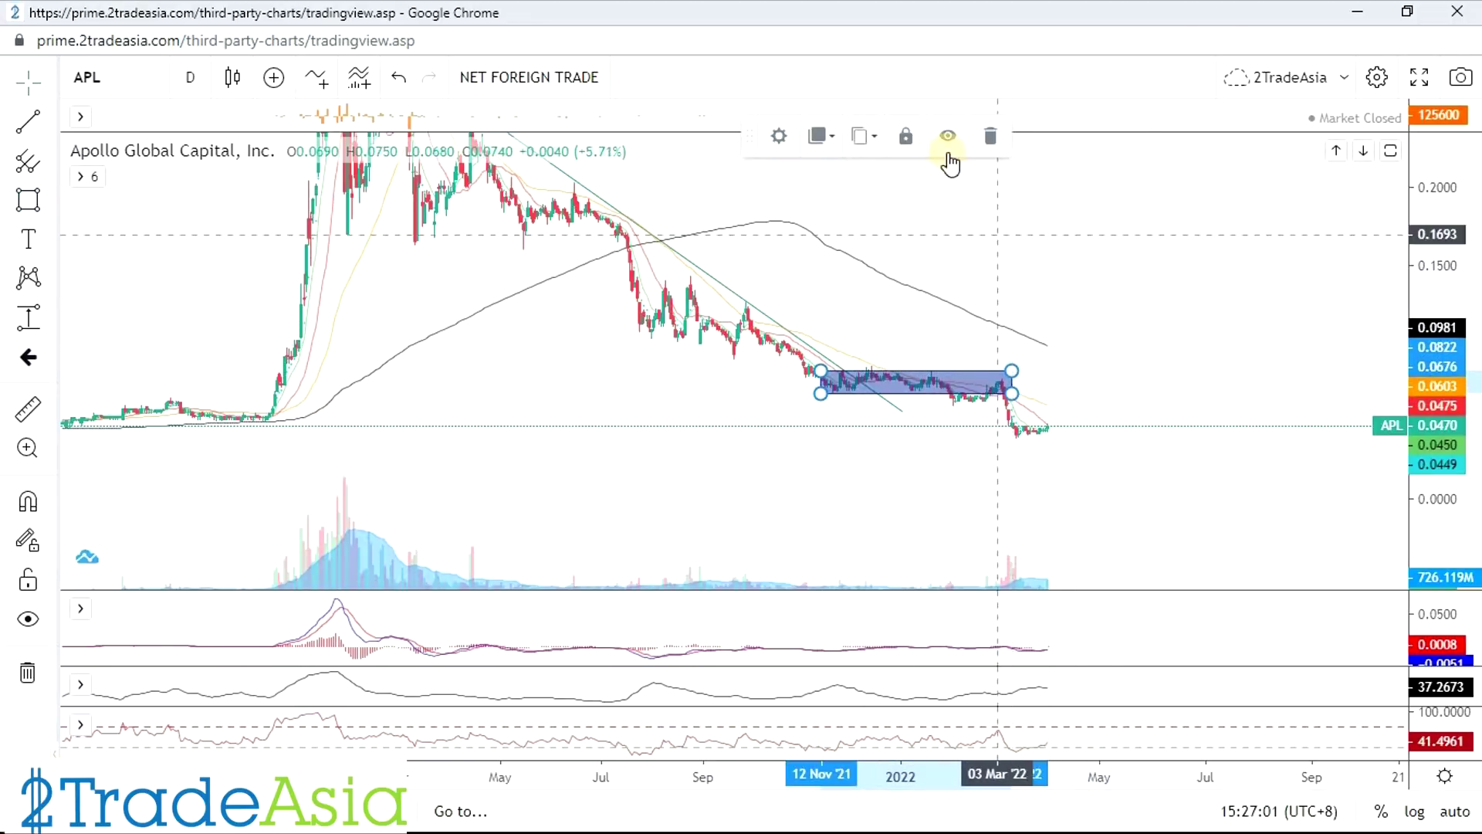
Make the rectangle's background fill more transparent and apply the style.
{"action": "left_click", "coordinate": [779, 136]}
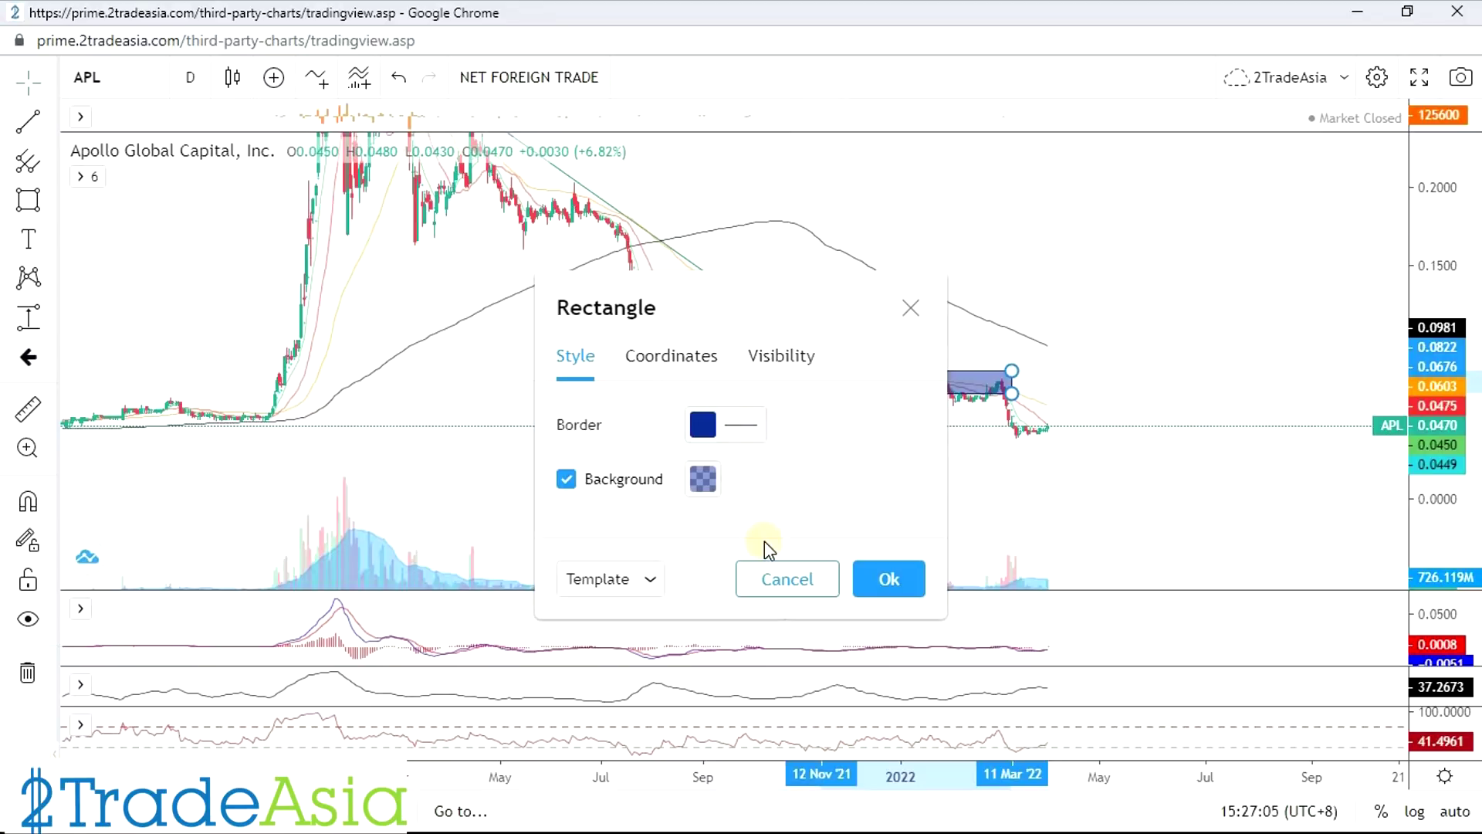
{"action": "left_click", "coordinate": [704, 479]}
{"action": "left_click_drag", "start_coordinate": [789, 803], "coordinate": [735, 805]}
{"action": "left_click", "coordinate": [1246, 272]}
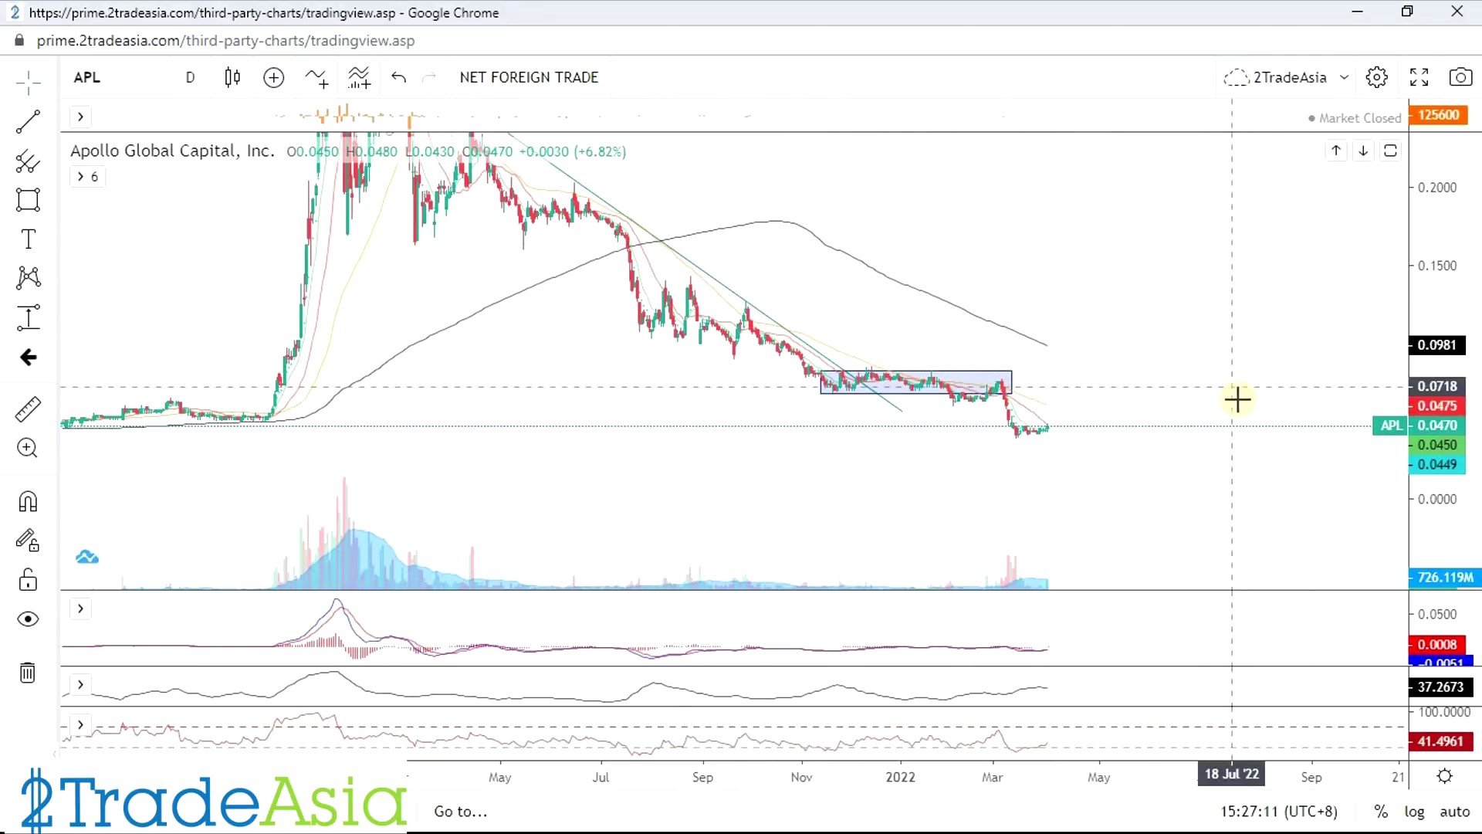
Place a horizontal line at about 0.0411 as APL's support level.
{"action": "scroll", "coordinate": [1239, 405], "scroll_direction": "down", "scroll_amount": 3}
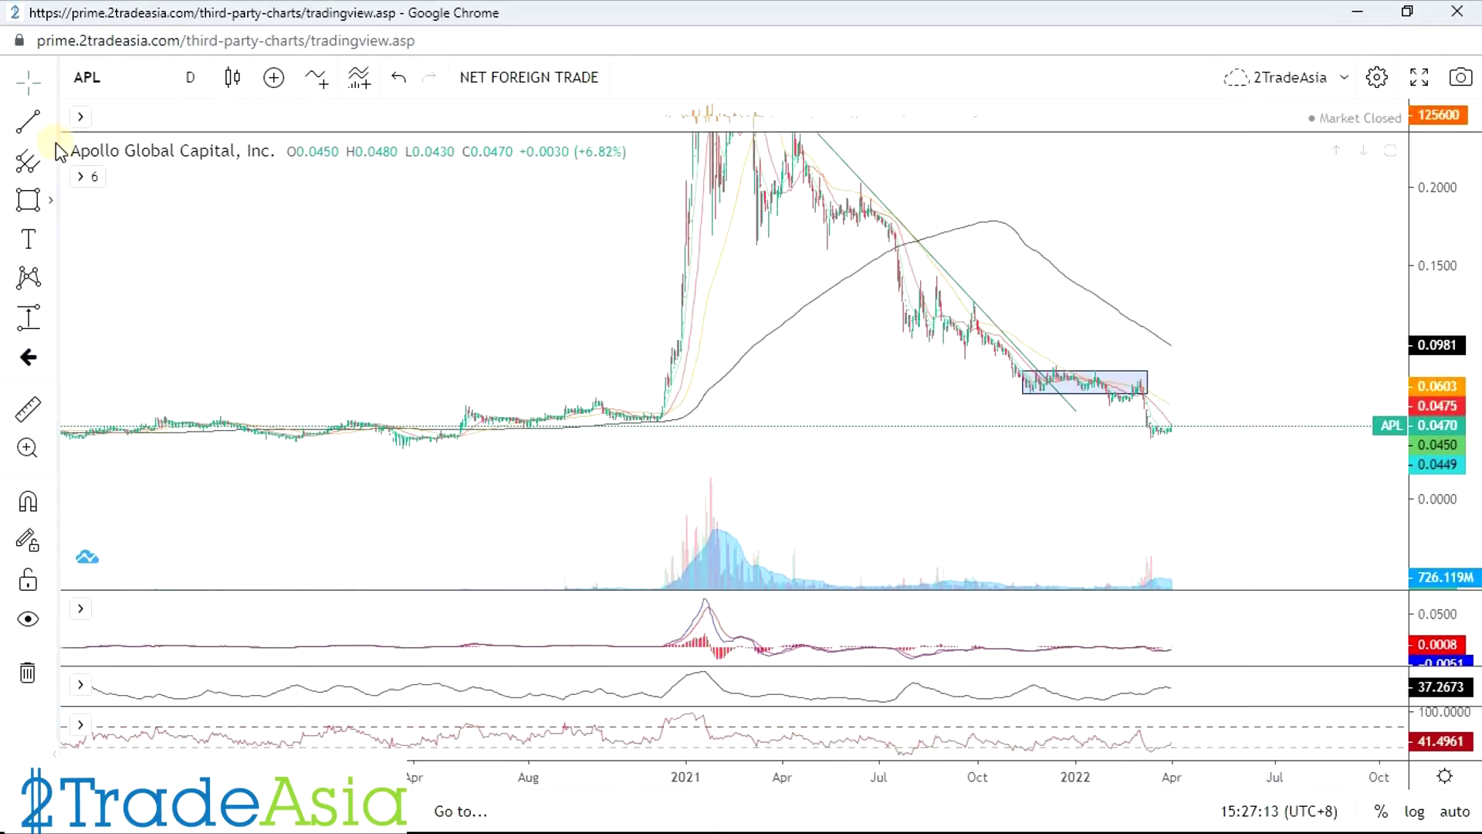
{"action": "left_click", "coordinate": [52, 121]}
{"action": "left_click", "coordinate": [85, 254]}
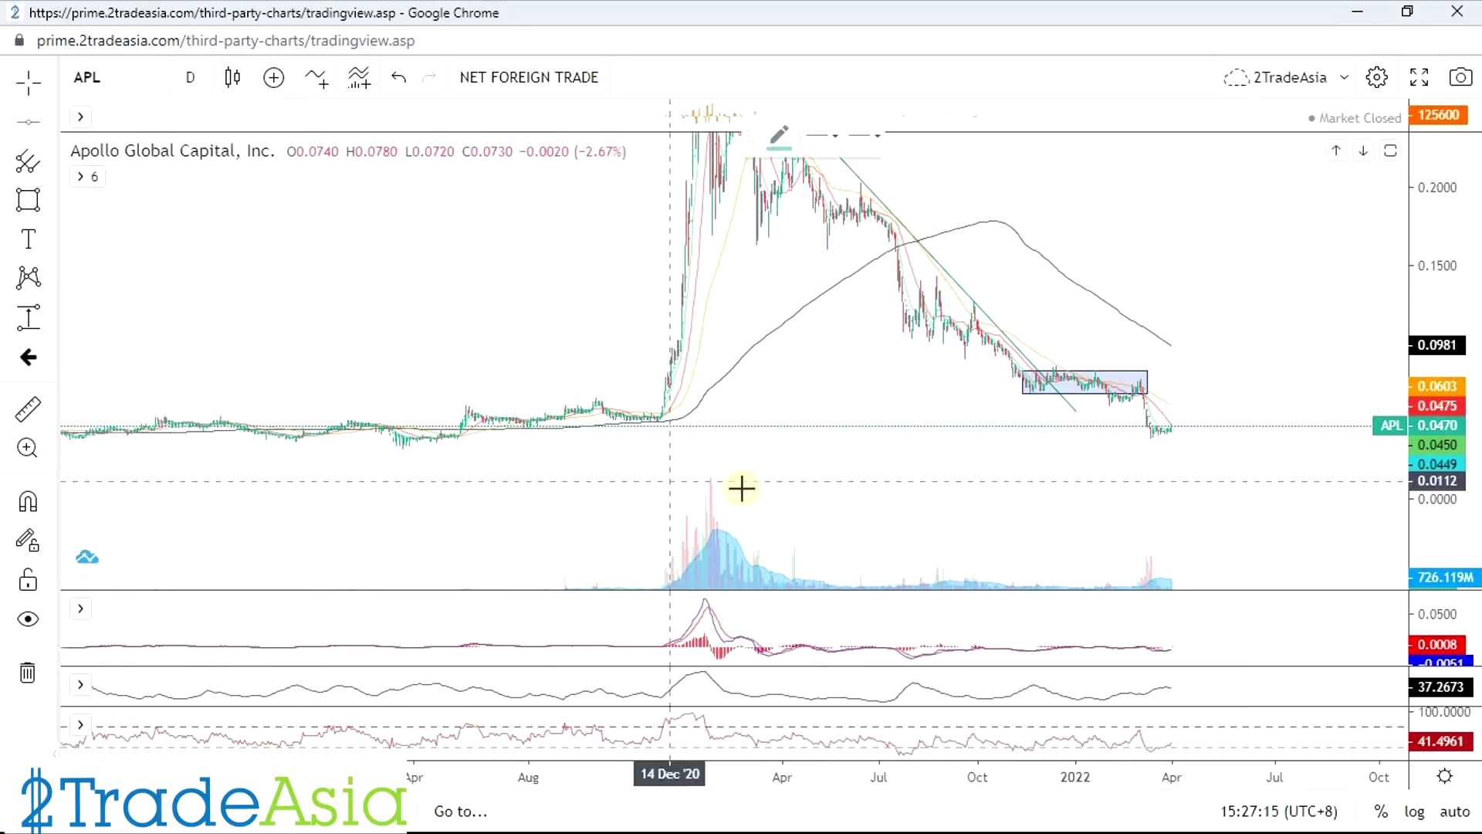
{"action": "left_click", "coordinate": [681, 422]}
{"action": "left_click_drag", "start_coordinate": [681, 421], "coordinate": [688, 435]}
Examine how the horizontal support line matches APL's price lows from 2018 to 2020 and in the recent candles.
{"action": "scroll", "coordinate": [430, 487], "scroll_direction": "down", "scroll_amount": 3}
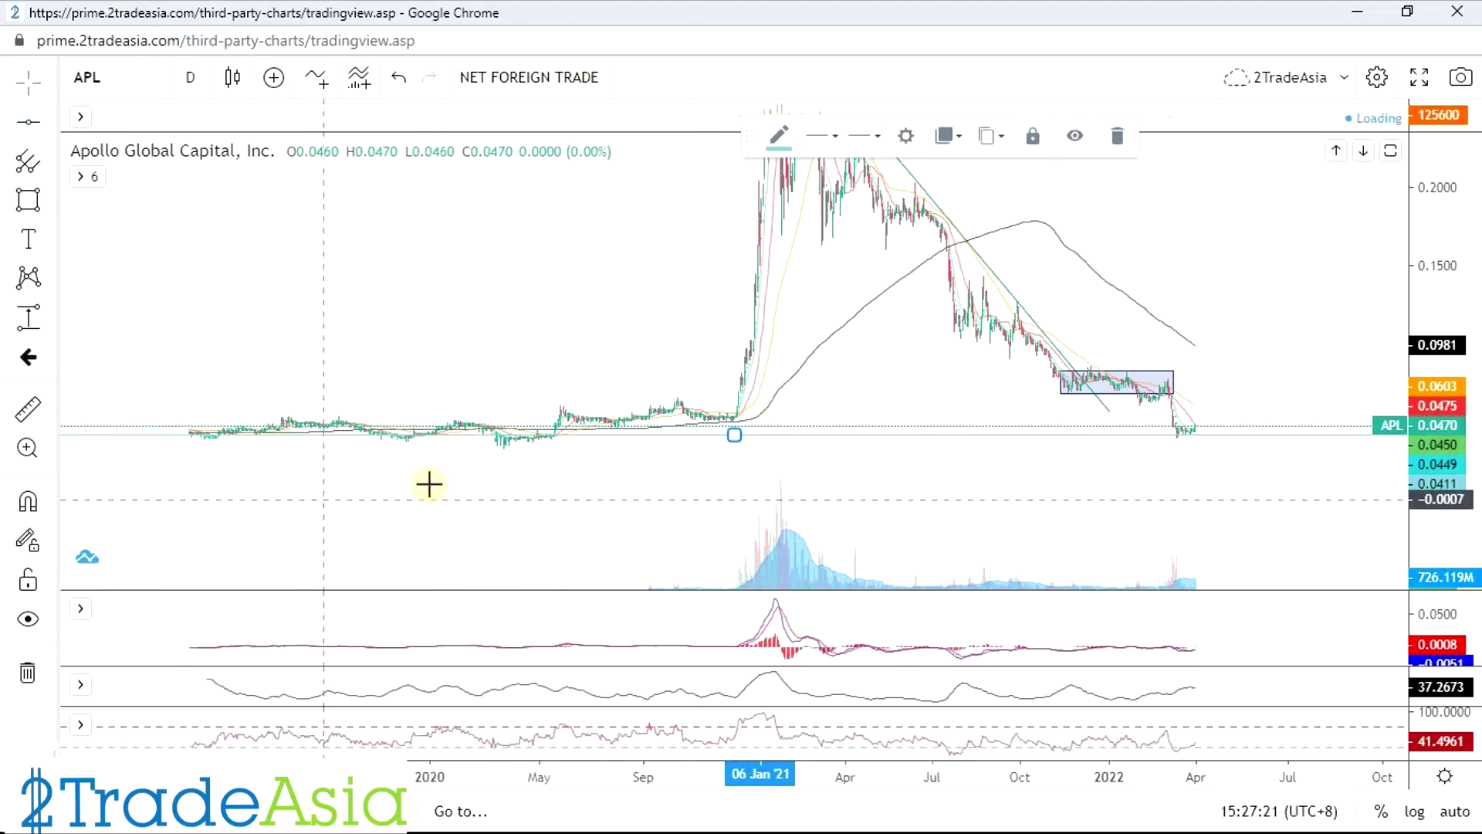
{"action": "left_click_drag", "start_coordinate": [678, 496], "coordinate": [938, 500]}
{"action": "scroll", "coordinate": [1179, 487], "scroll_direction": "up", "scroll_amount": 3}
{"action": "left_click_drag", "start_coordinate": [854, 400], "coordinate": [1200, 335]}
{"action": "left_click_drag", "start_coordinate": [1309, 516], "coordinate": [1033, 505]}
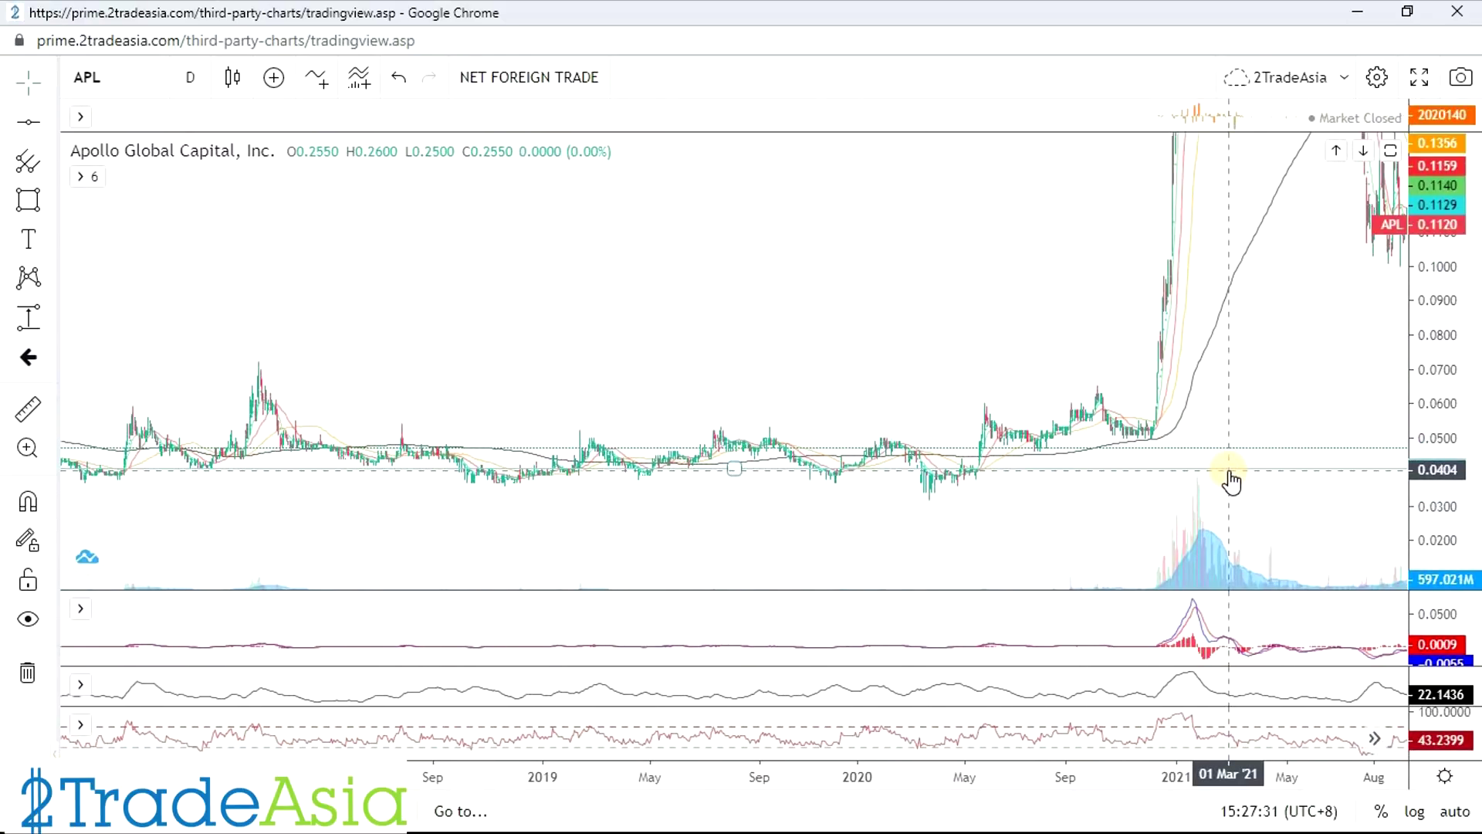
{"action": "left_click_drag", "start_coordinate": [931, 504], "coordinate": [737, 510]}
{"action": "mouse_move", "coordinate": [1227, 542]}
{"action": "left_mouse_down"}
{"action": "mouse_move", "coordinate": [1032, 521]}
{"action": "mouse_move", "coordinate": [962, 533]}
{"action": "left_mouse_up"}
{"action": "scroll", "coordinate": [1201, 543], "scroll_direction": "up", "scroll_amount": 8}
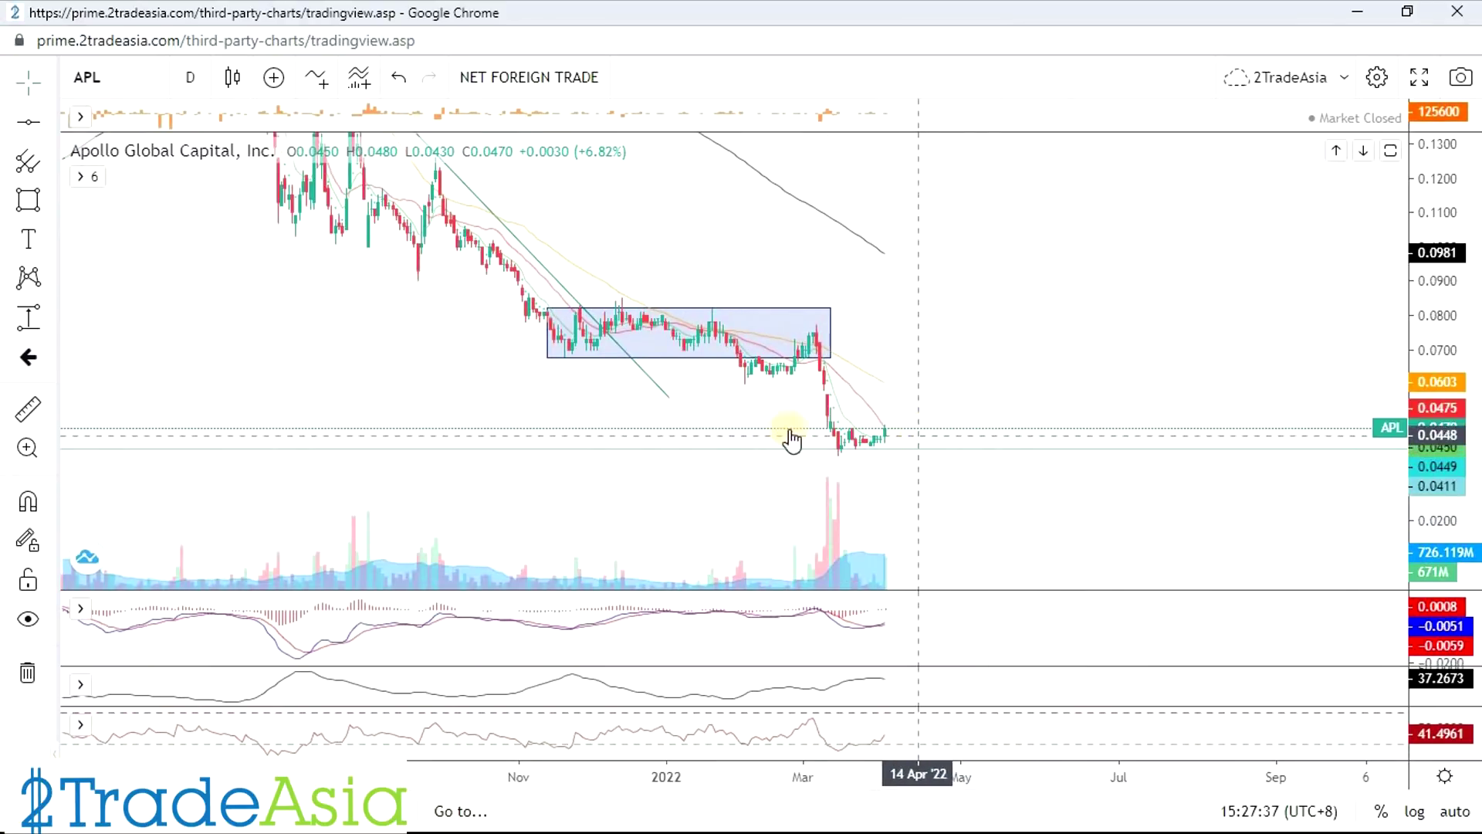
Draw a rectangle around the latest consolidation from 03 Mar to 19 Apr 2022, between about 0.0407 and 0.0474.
{"action": "left_click", "coordinate": [26, 202]}
{"action": "left_click", "coordinate": [808, 428]}
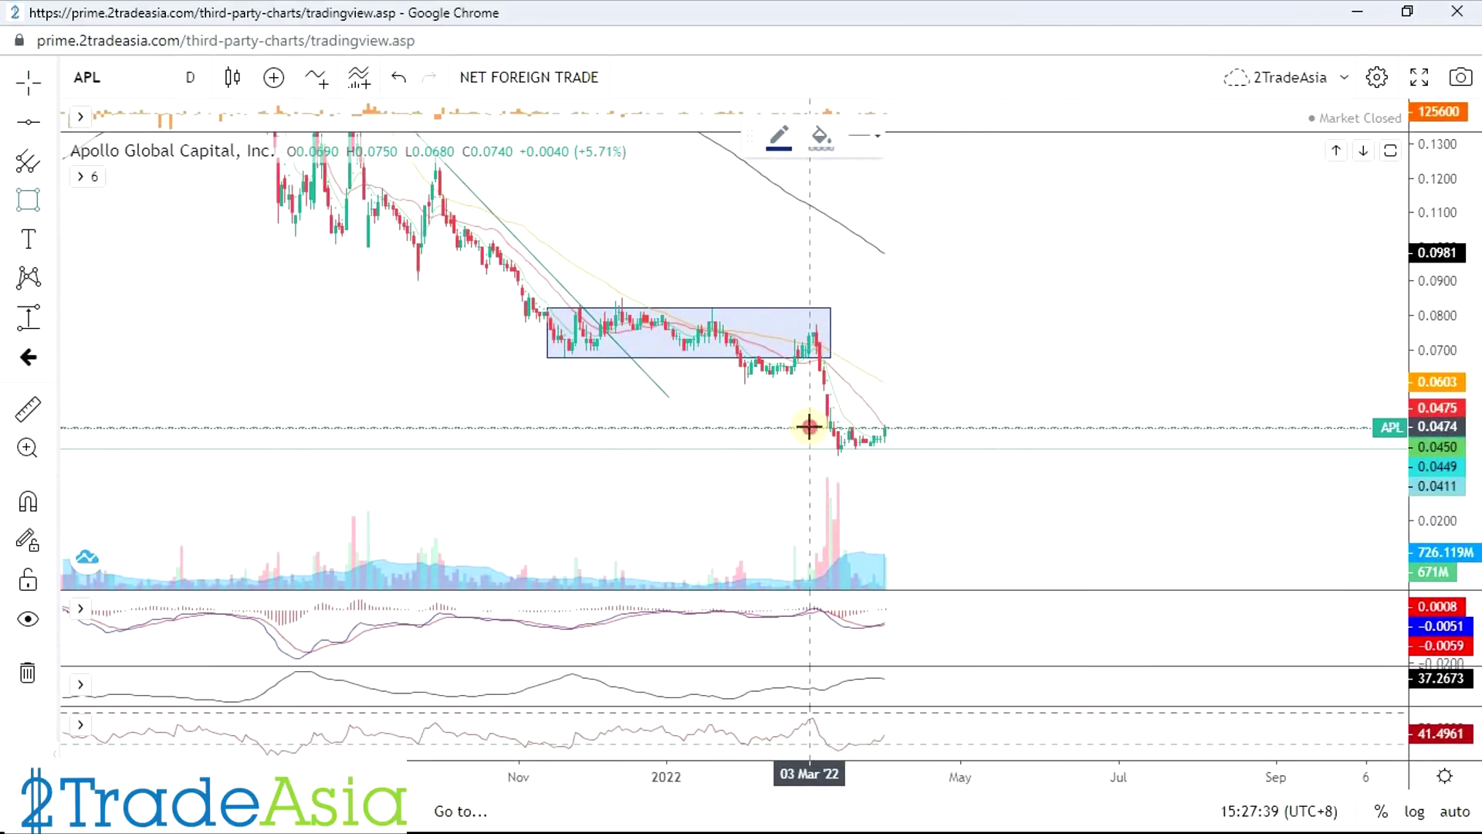
{"action": "left_click", "coordinate": [926, 450]}
{"action": "scroll", "coordinate": [1038, 590], "scroll_direction": "up", "scroll_amount": 1}
{"action": "scroll", "coordinate": [1058, 595], "scroll_direction": "up", "scroll_amount": 1}
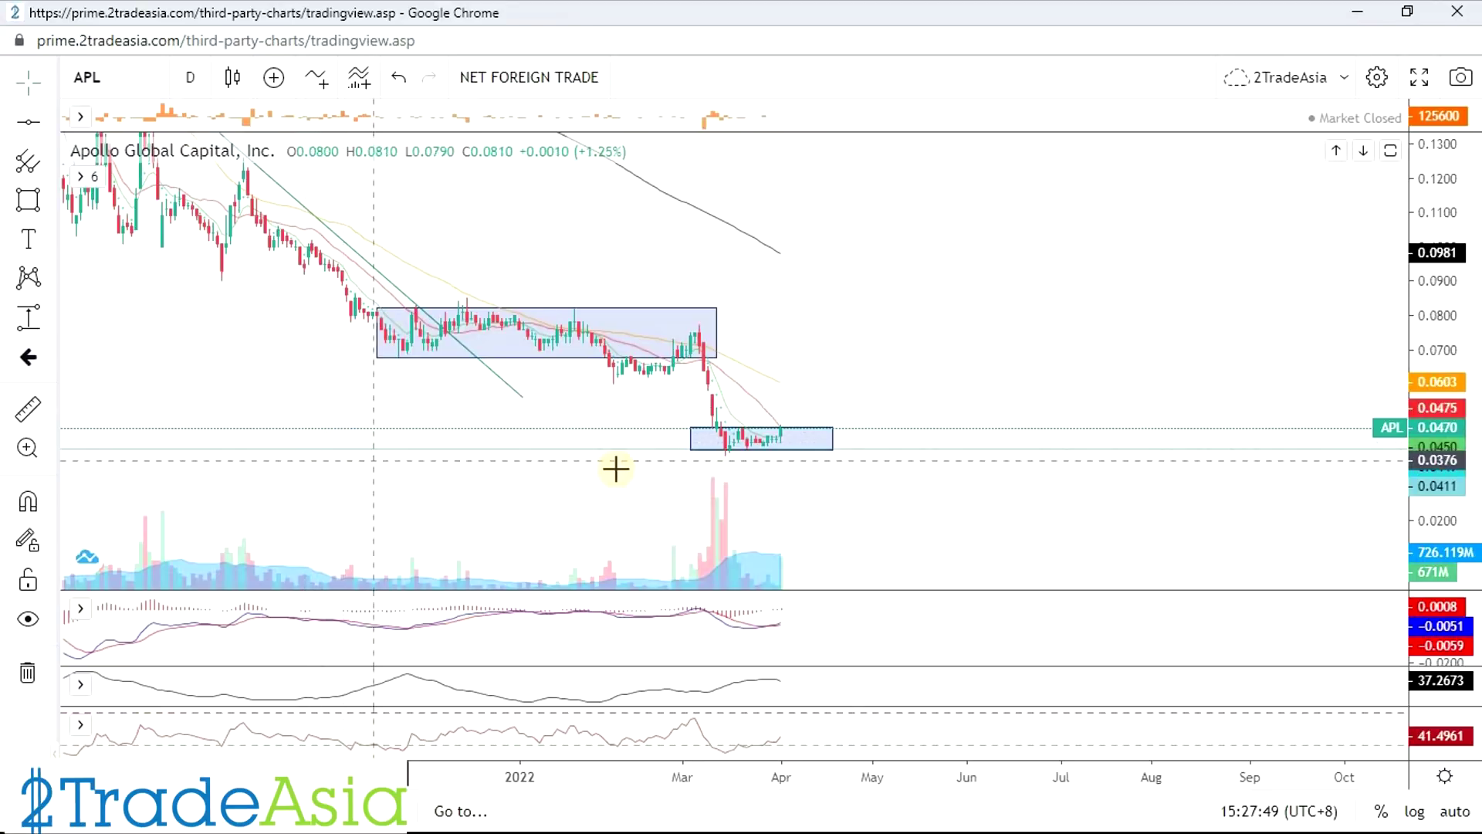
Draw a Price Range from about 0.0405 up to about 0.0470 at 04 May 2022, beside the latest consolidation box.
{"action": "left_click", "coordinate": [23, 320]}
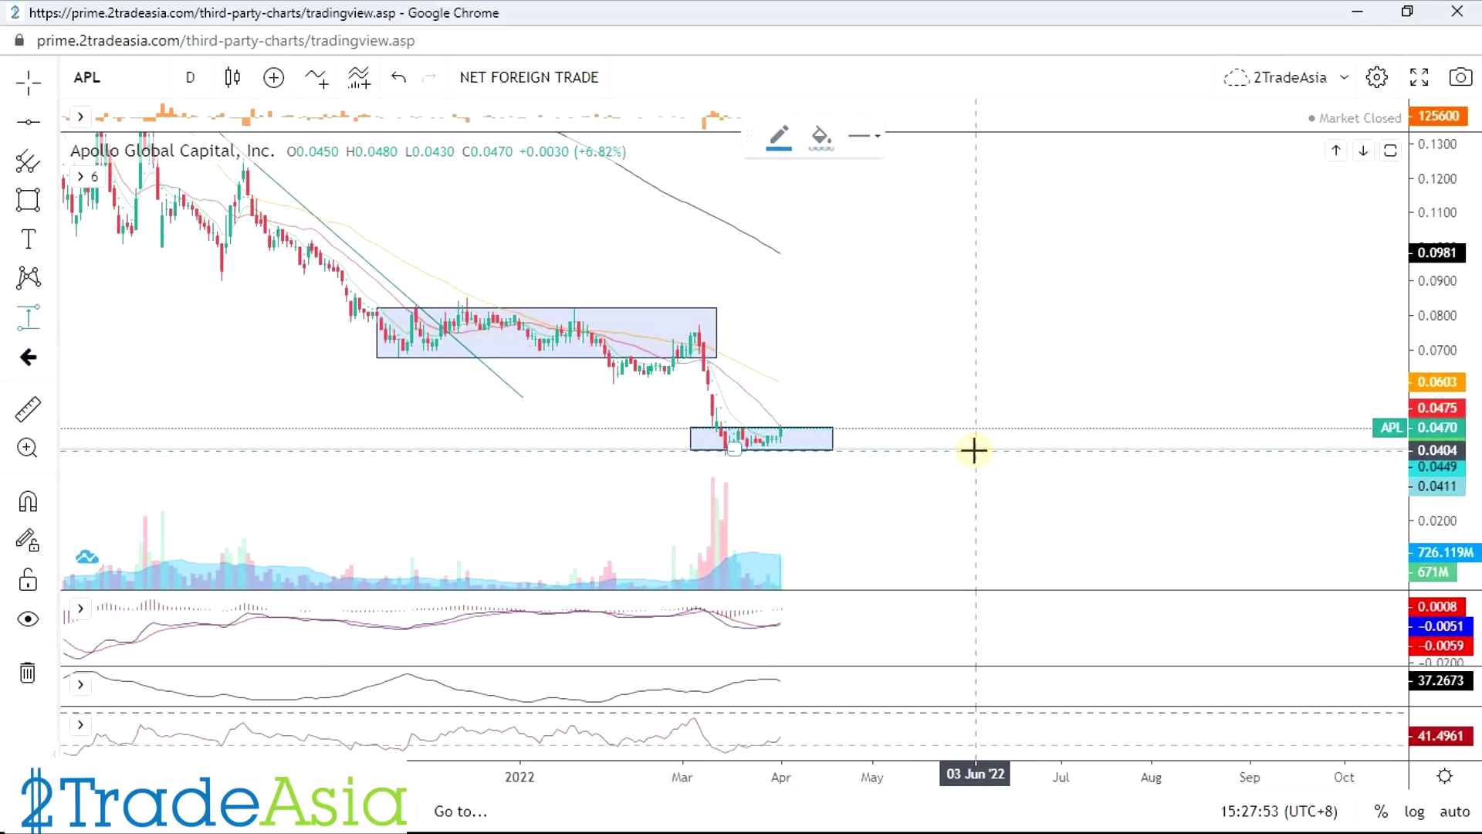
{"action": "scroll", "coordinate": [1004, 490], "scroll_direction": "down", "scroll_amount": 5}
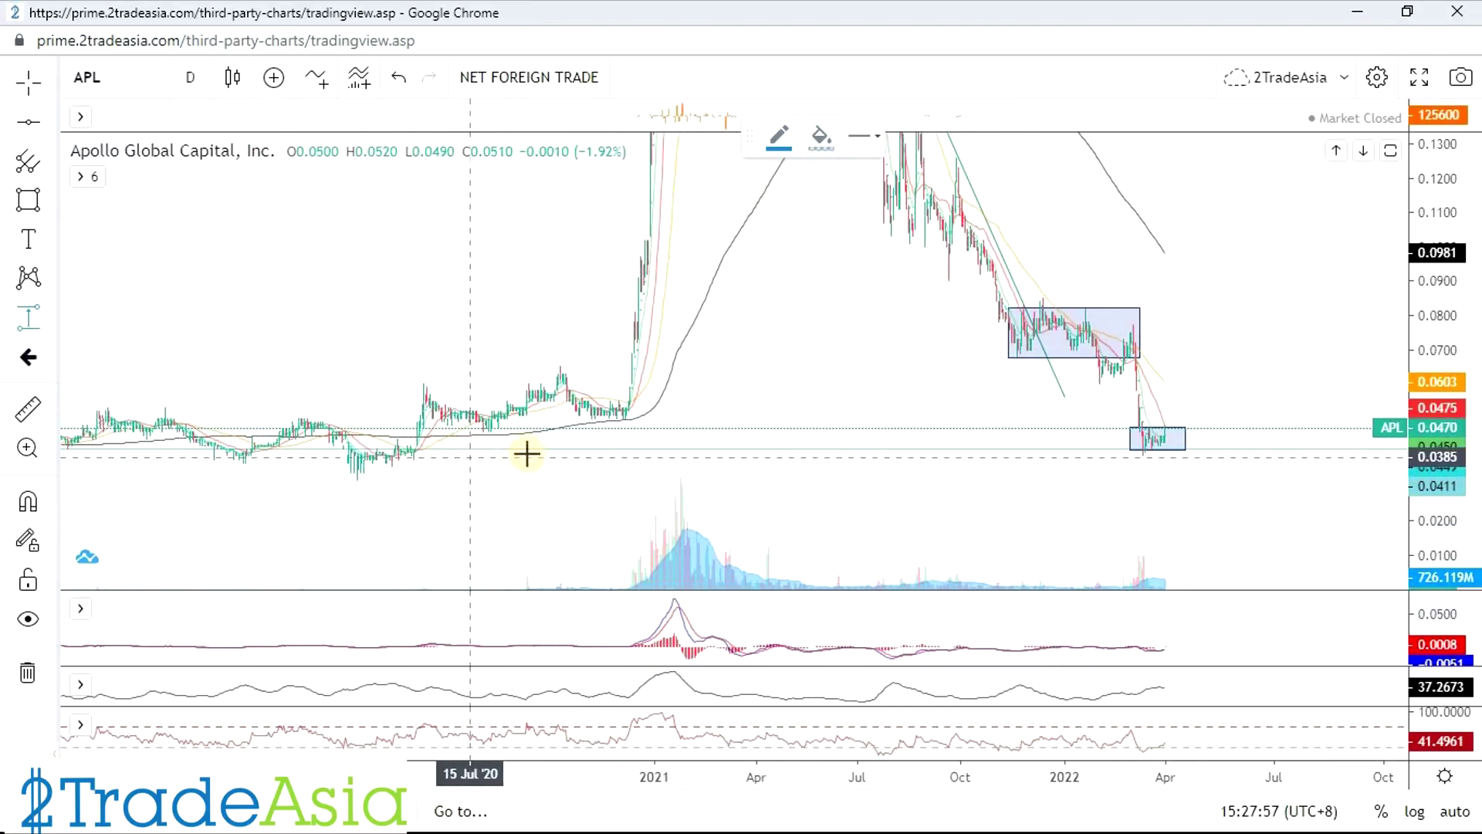
{"action": "scroll", "coordinate": [557, 463], "scroll_direction": "down", "scroll_amount": 3}
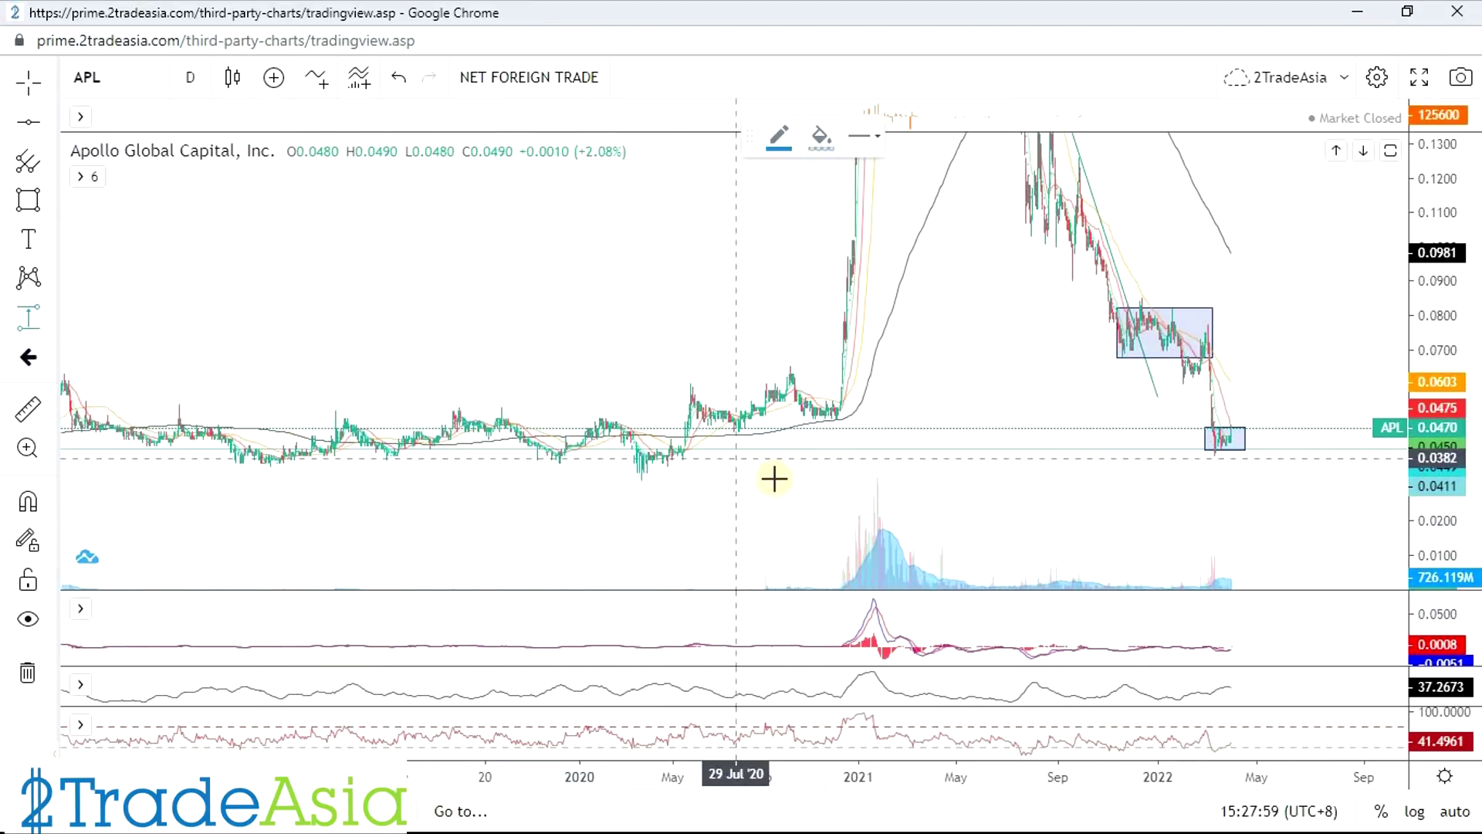
{"action": "scroll", "coordinate": [780, 485], "scroll_direction": "down", "scroll_amount": 2}
{"action": "scroll", "coordinate": [784, 493], "scroll_direction": "up", "scroll_amount": 4}
{"action": "scroll", "coordinate": [784, 494], "scroll_direction": "up", "scroll_amount": 3}
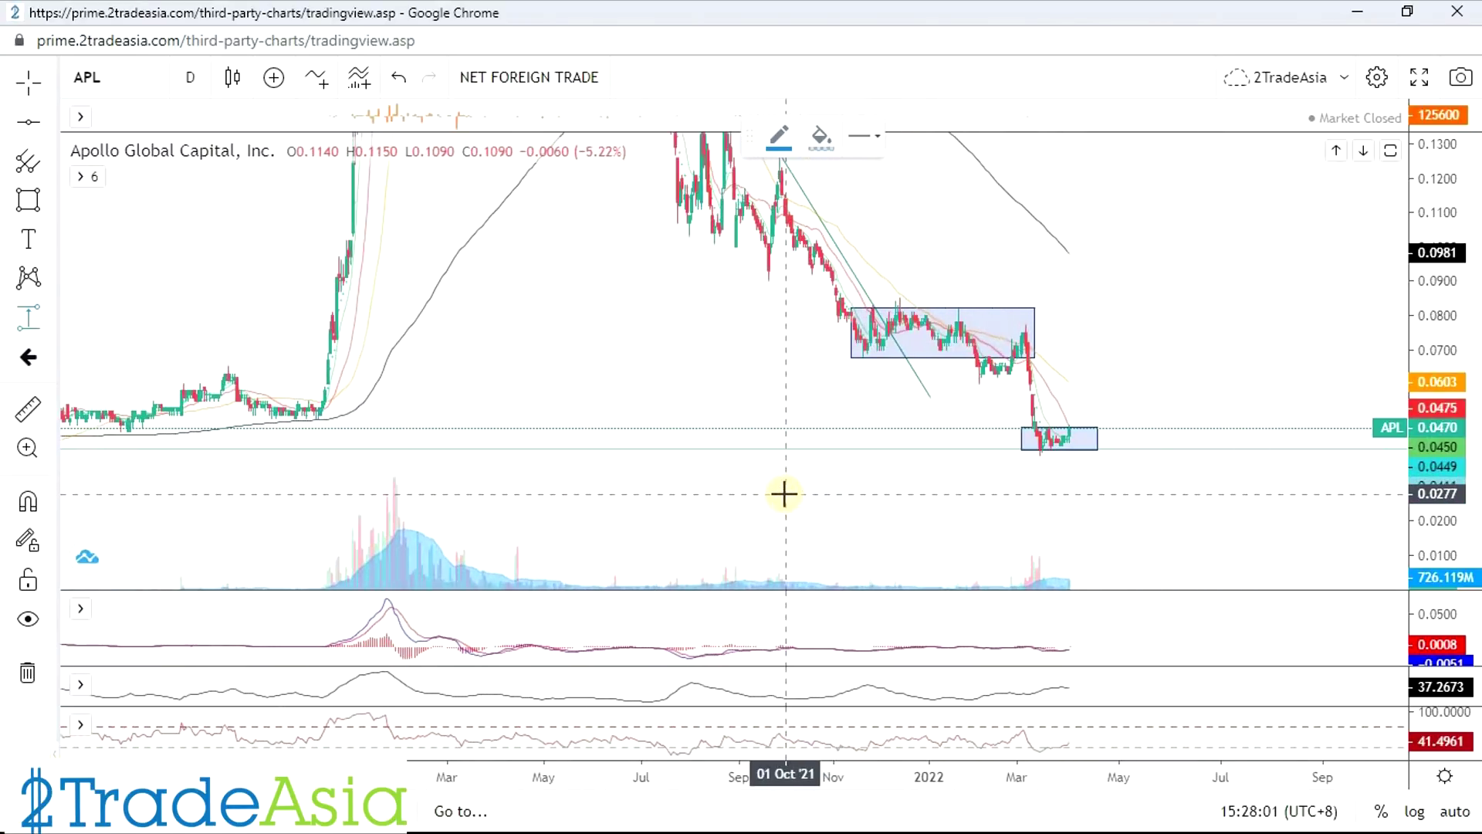
{"action": "scroll", "coordinate": [782, 494], "scroll_direction": "up", "scroll_amount": 4}
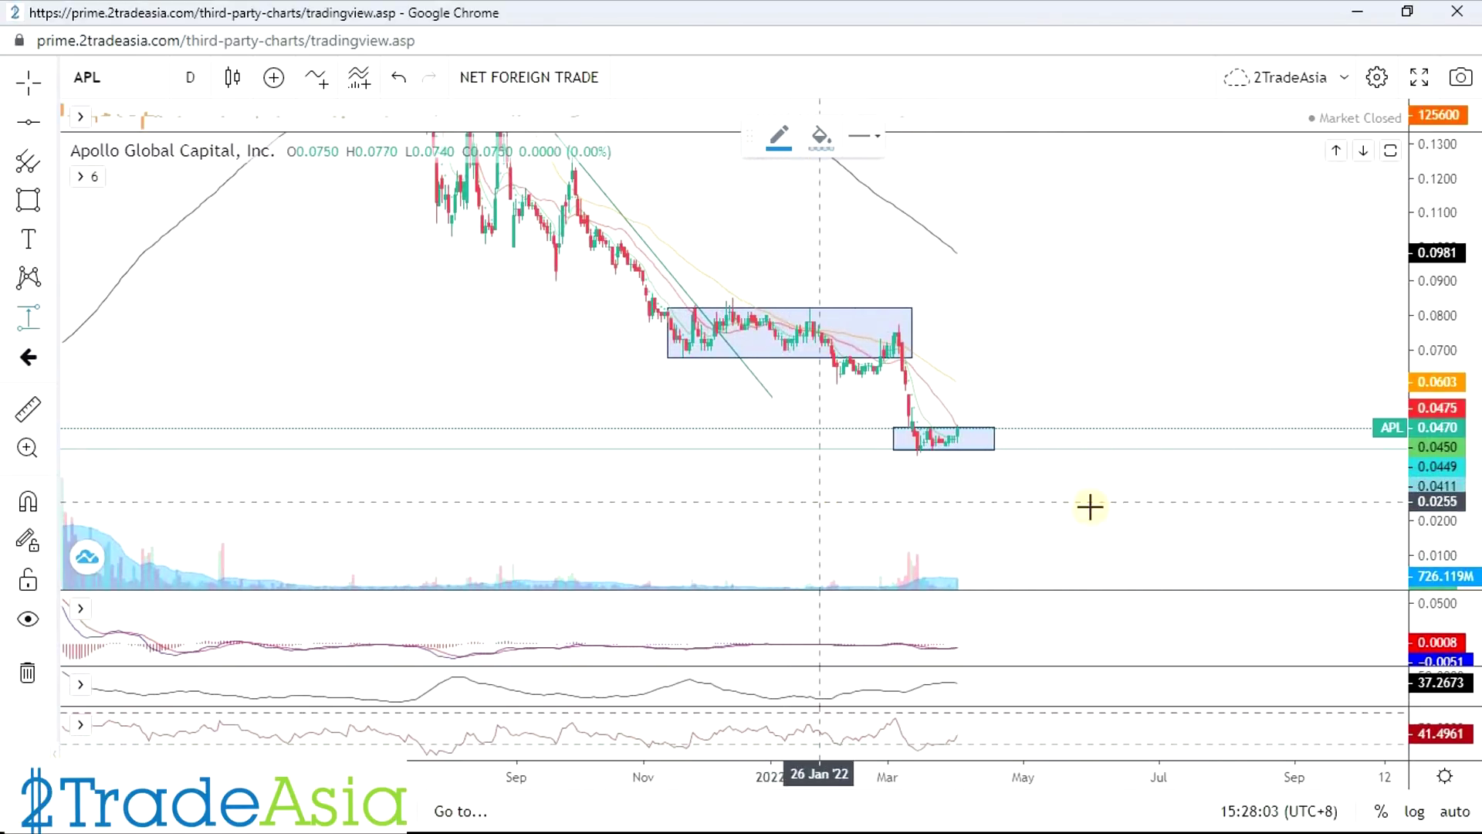
{"action": "left_click_drag", "start_coordinate": [1440, 467], "coordinate": [1440, 405]}
{"action": "scroll", "coordinate": [1085, 556], "scroll_direction": "up", "scroll_amount": 1}
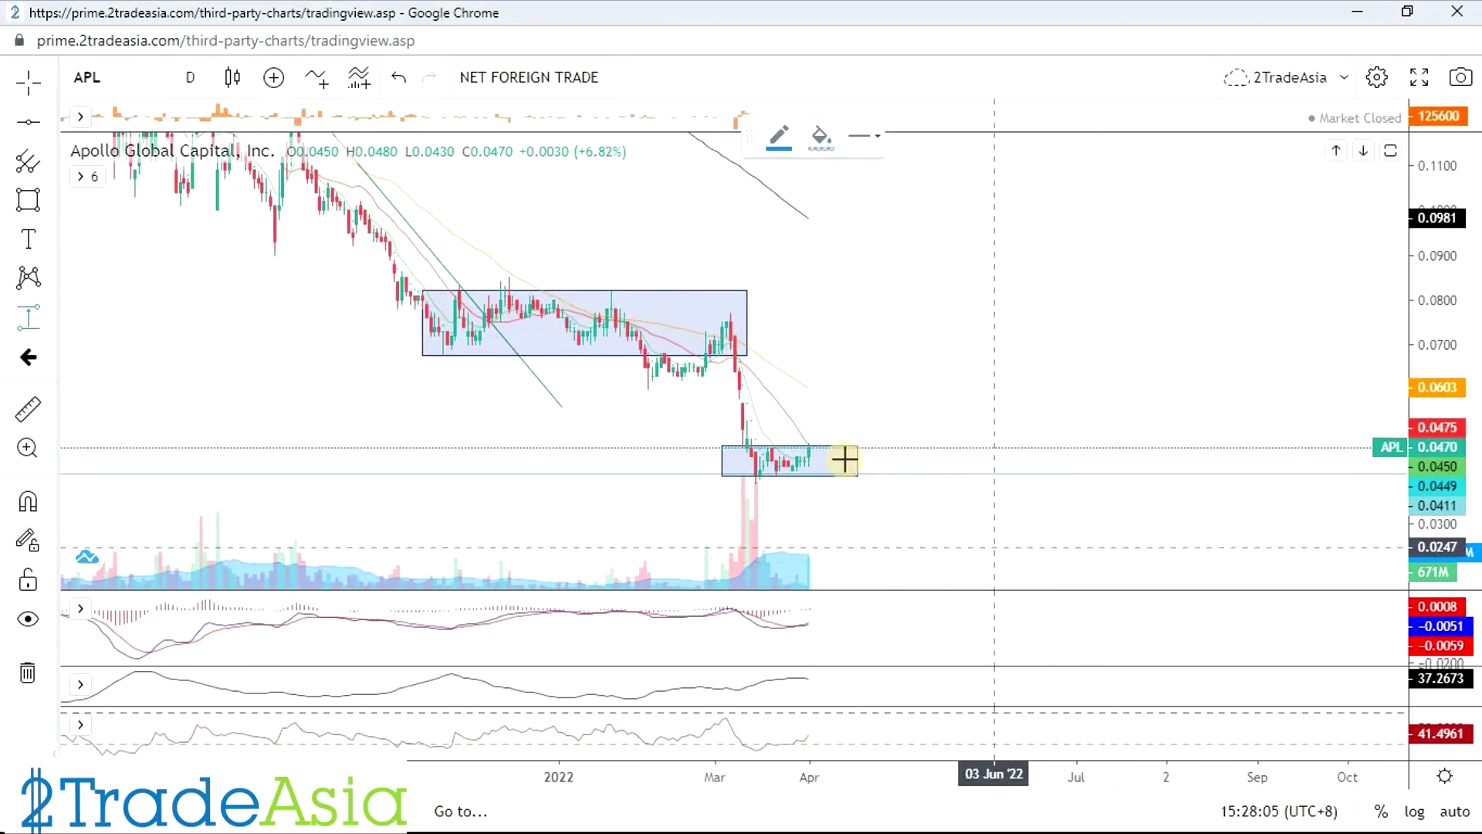
{"action": "left_click", "coordinate": [903, 476], "text": "shift"}
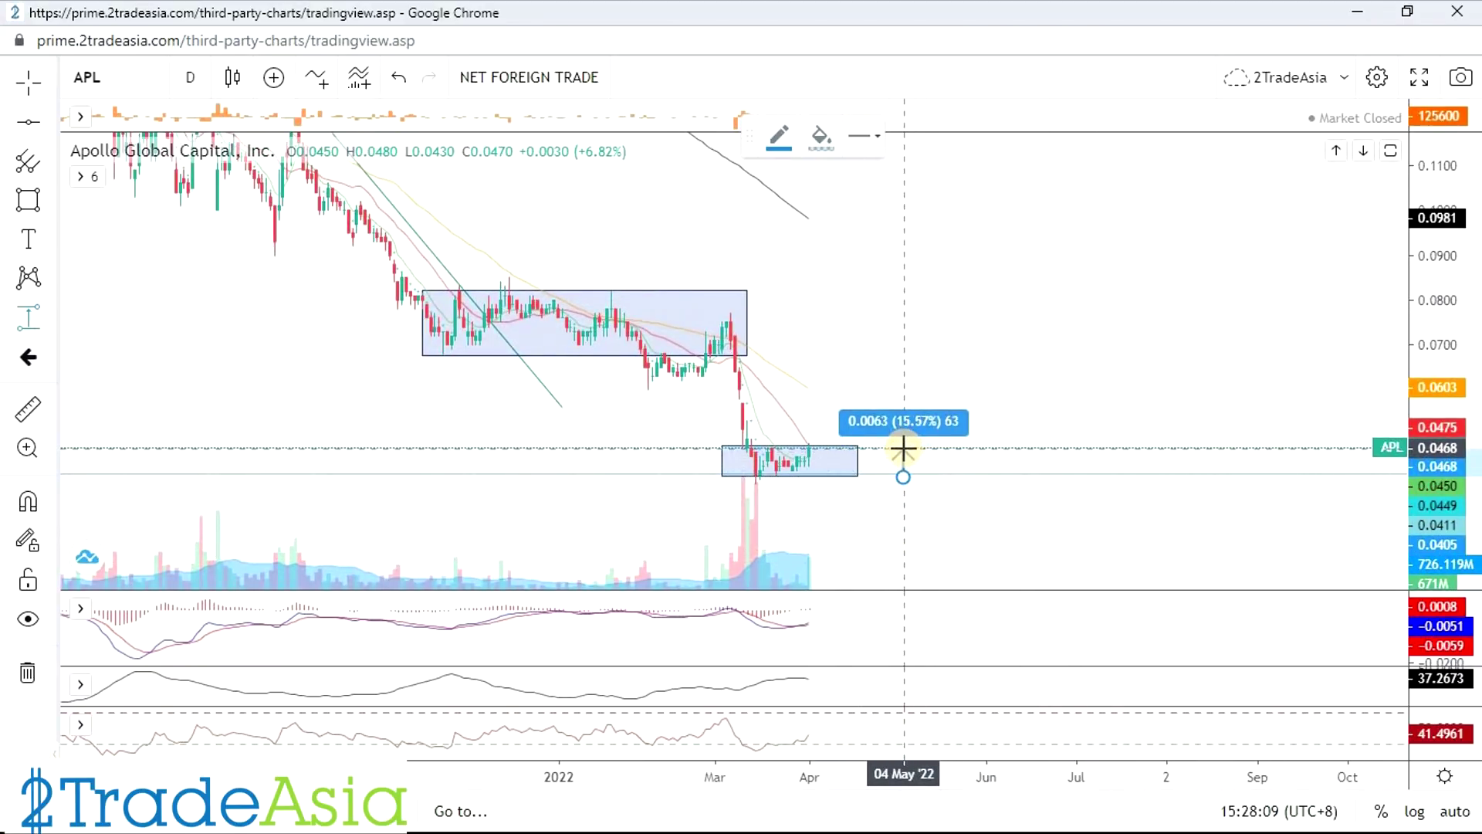
{"action": "left_click", "coordinate": [903, 448]}
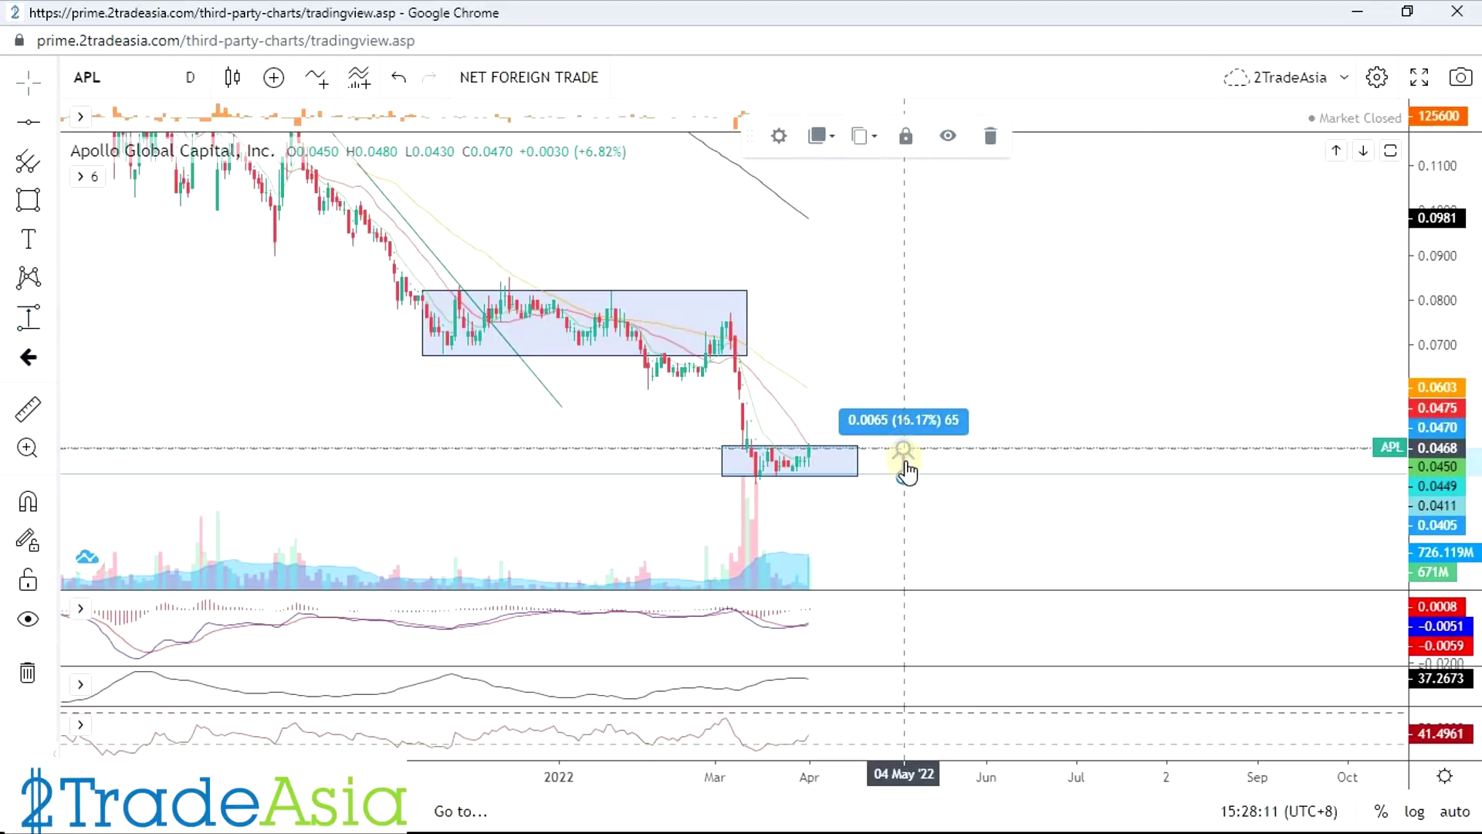
{"action": "left_click", "coordinate": [930, 519]}
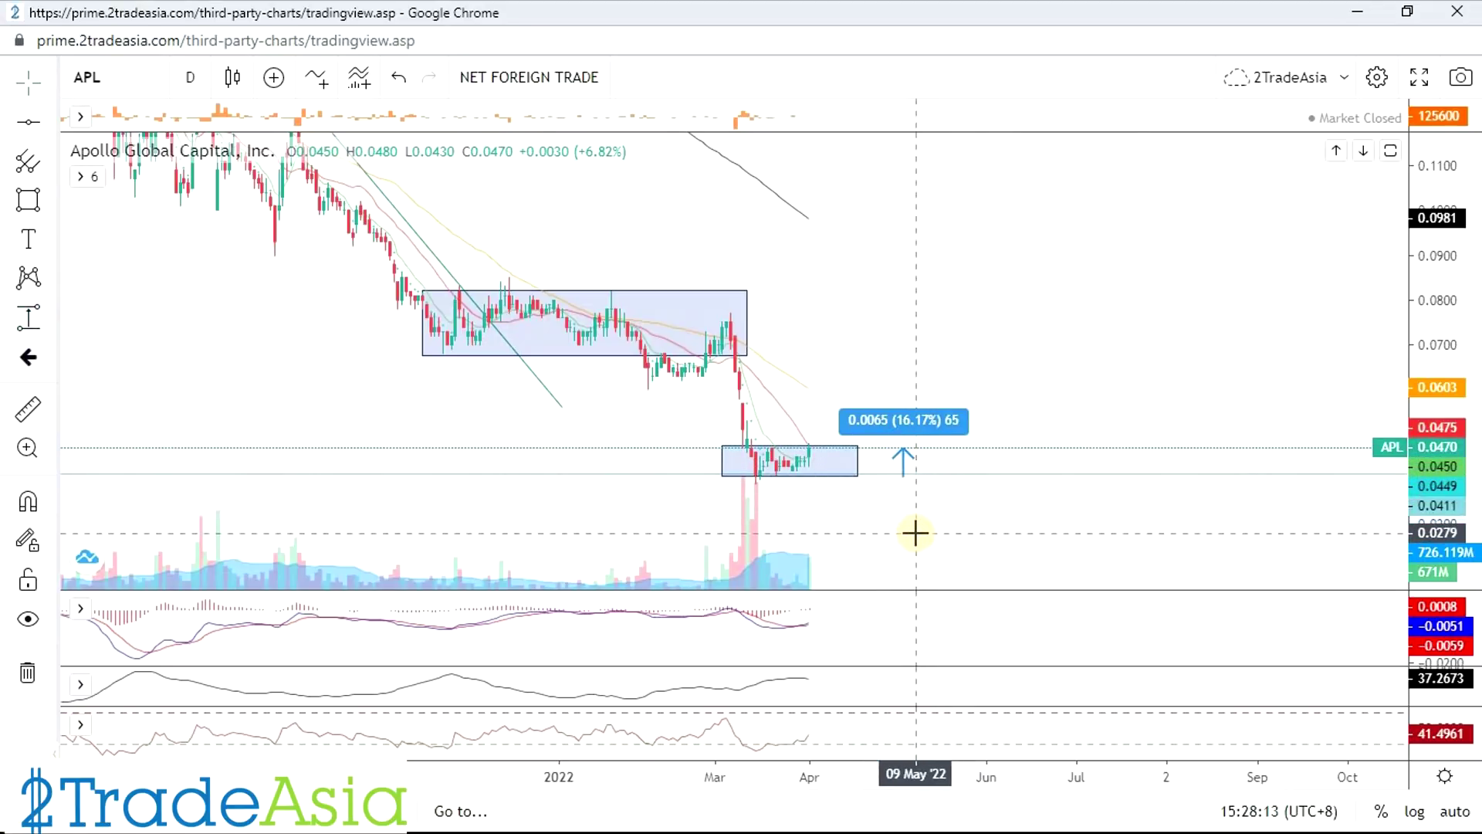
Draw a second Price Range from about 0.0409 up to about 0.0475 at 27 May 2022 and remove it.
{"action": "scroll", "coordinate": [922, 532], "scroll_direction": "up", "scroll_amount": 2}
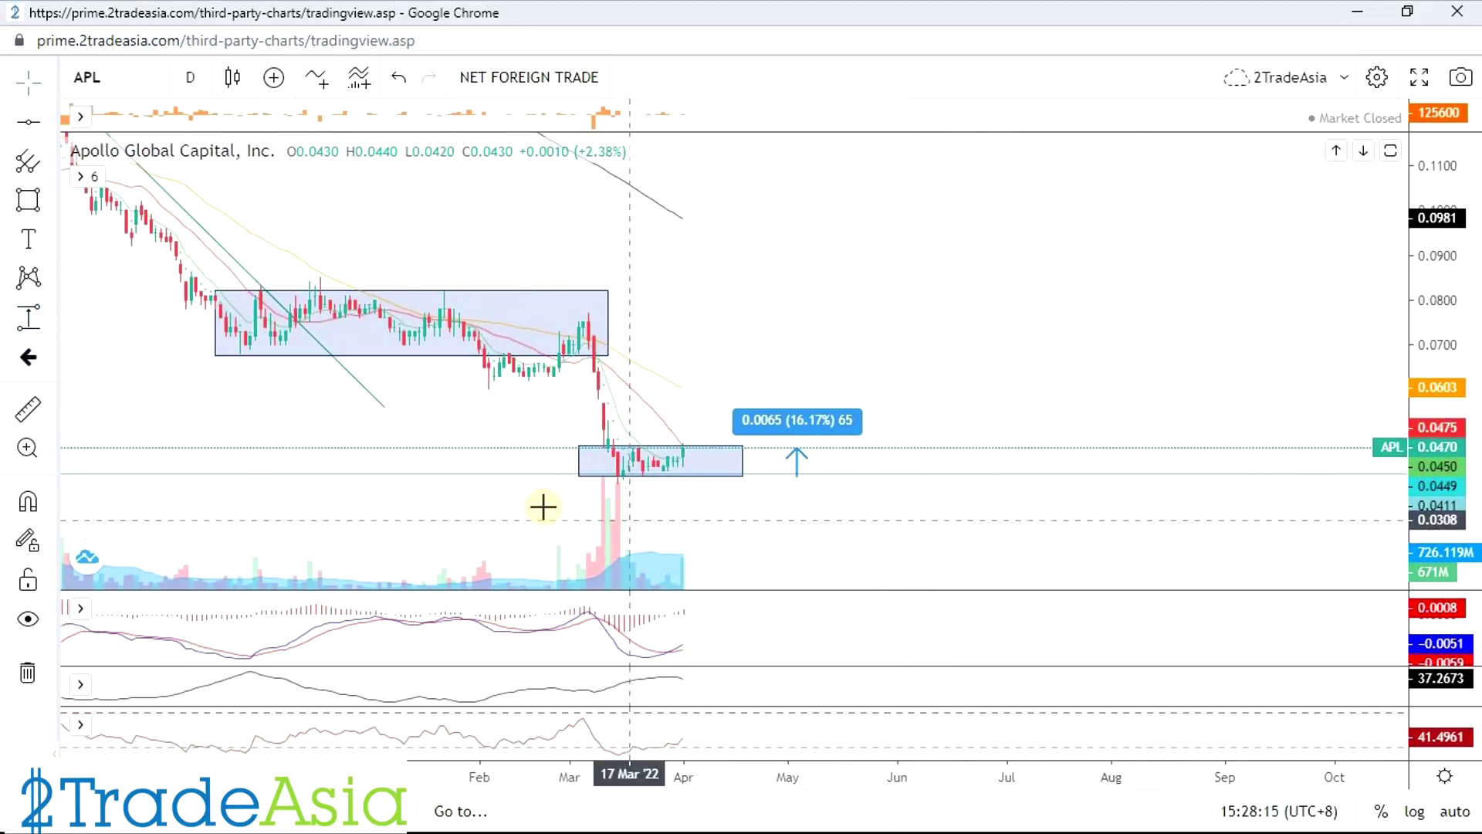
{"action": "left_click", "coordinate": [31, 323]}
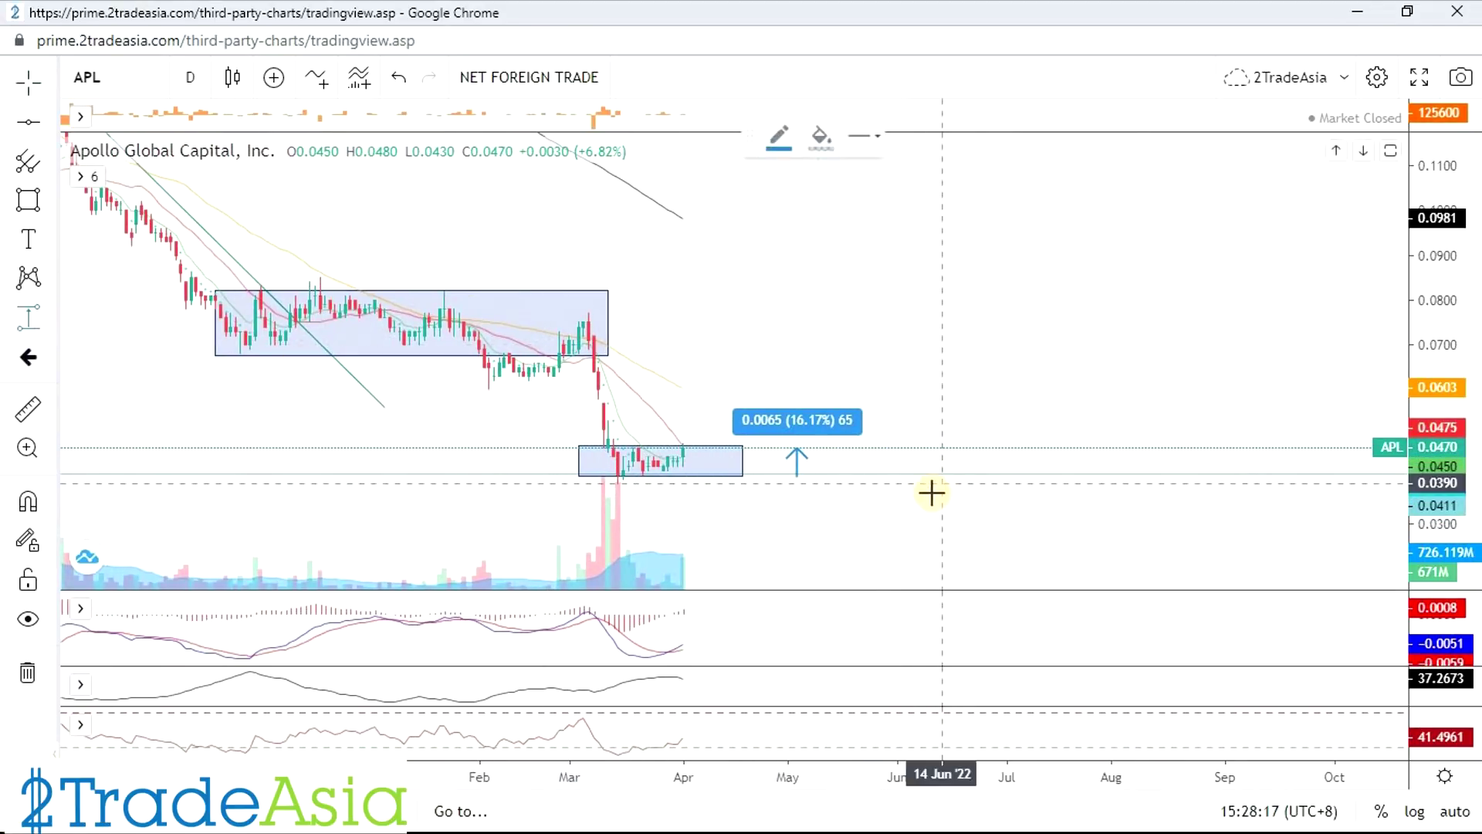
{"action": "left_click", "coordinate": [883, 474]}
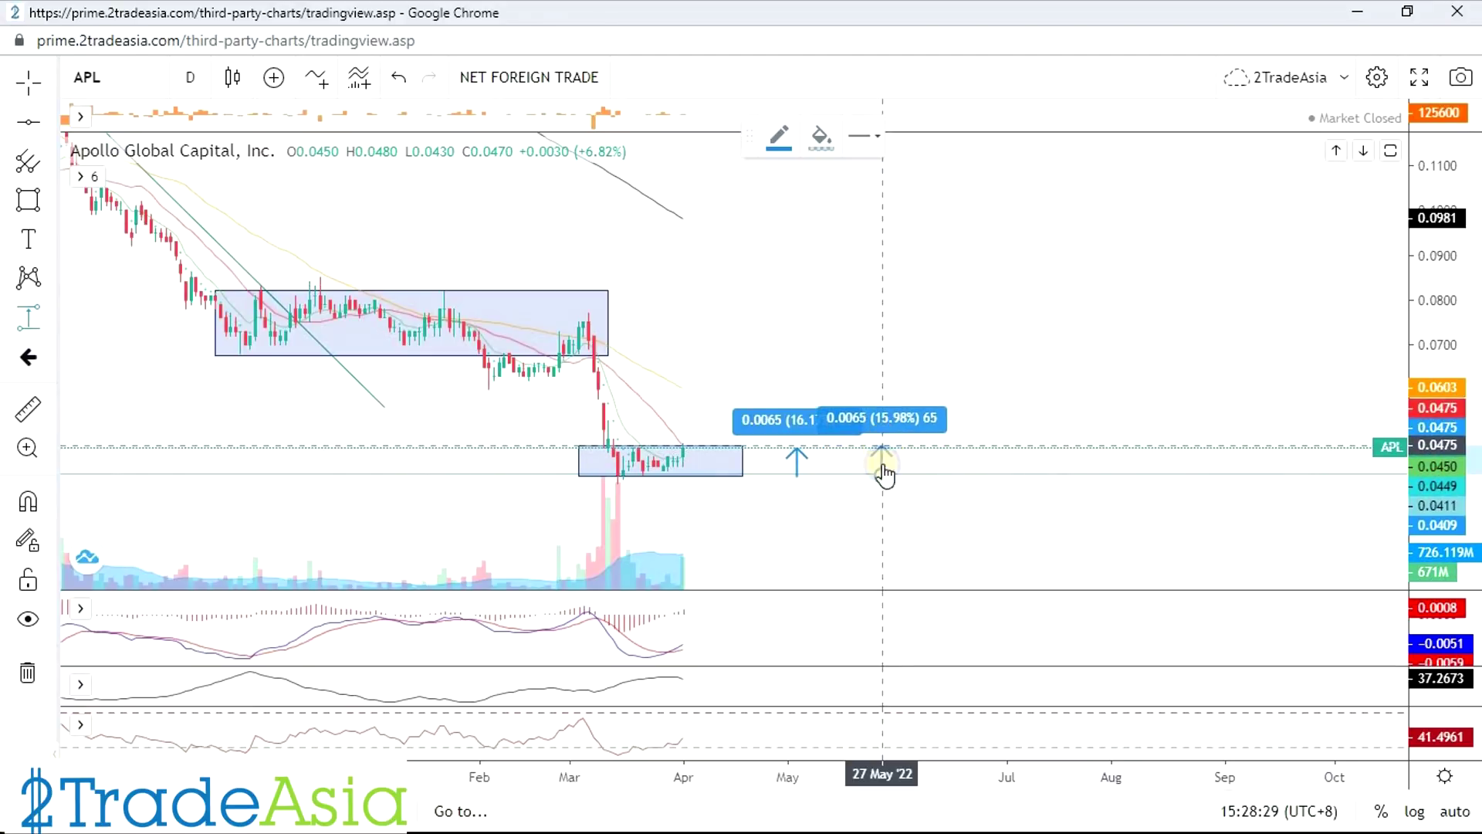
{"action": "left_click", "coordinate": [885, 467]}
{"action": "right_click", "coordinate": [887, 516]}
{"action": "left_click", "coordinate": [954, 394]}
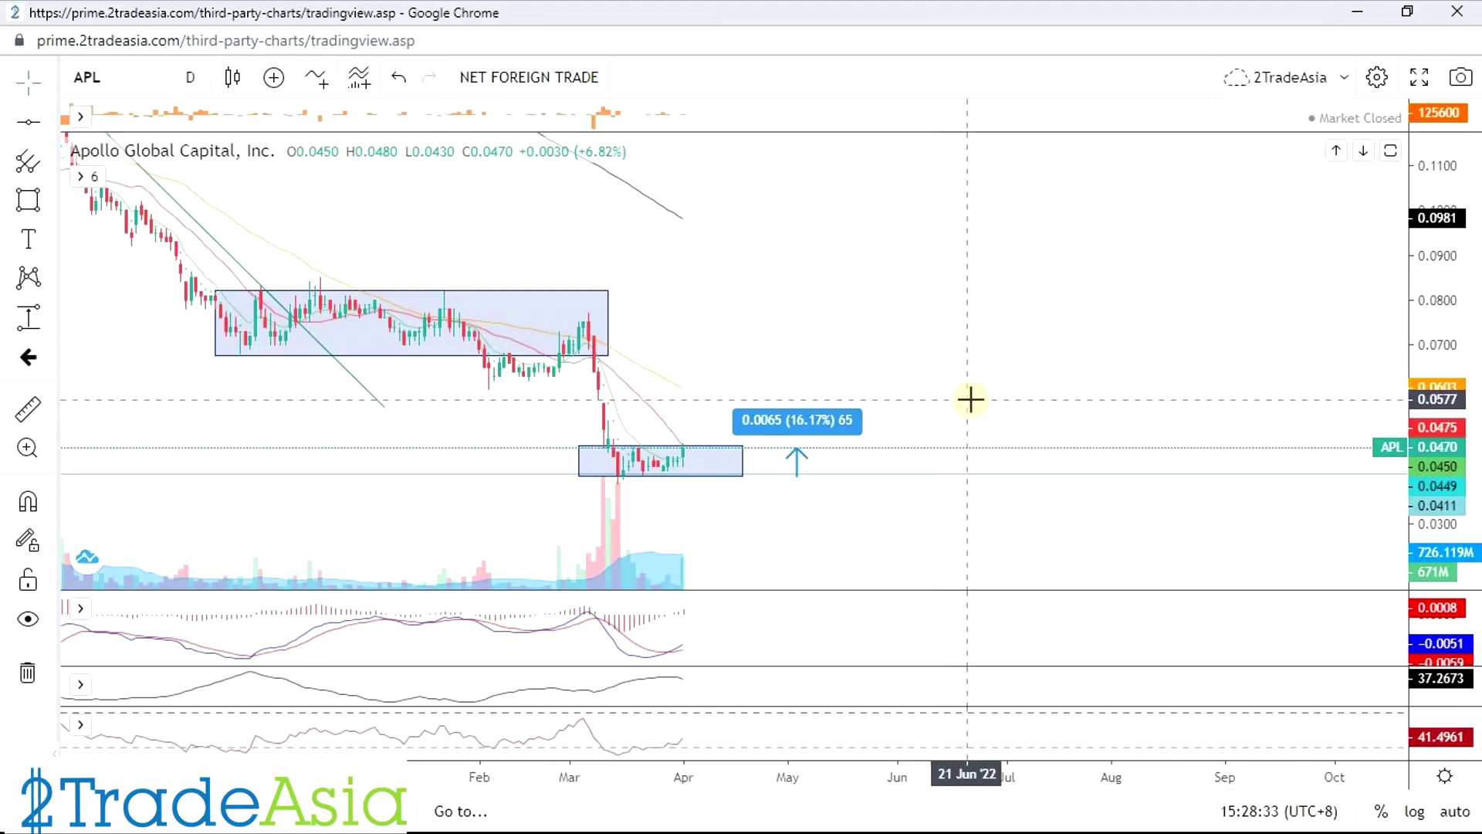
Redraw the Price Range beside the latest consolidation box from about 0.0467 up to about 0.0620 at 03 May 2022.
{"action": "scroll", "coordinate": [980, 399], "scroll_direction": "down", "scroll_amount": 1}
{"action": "scroll", "coordinate": [1026, 390], "scroll_direction": "down", "scroll_amount": 2}
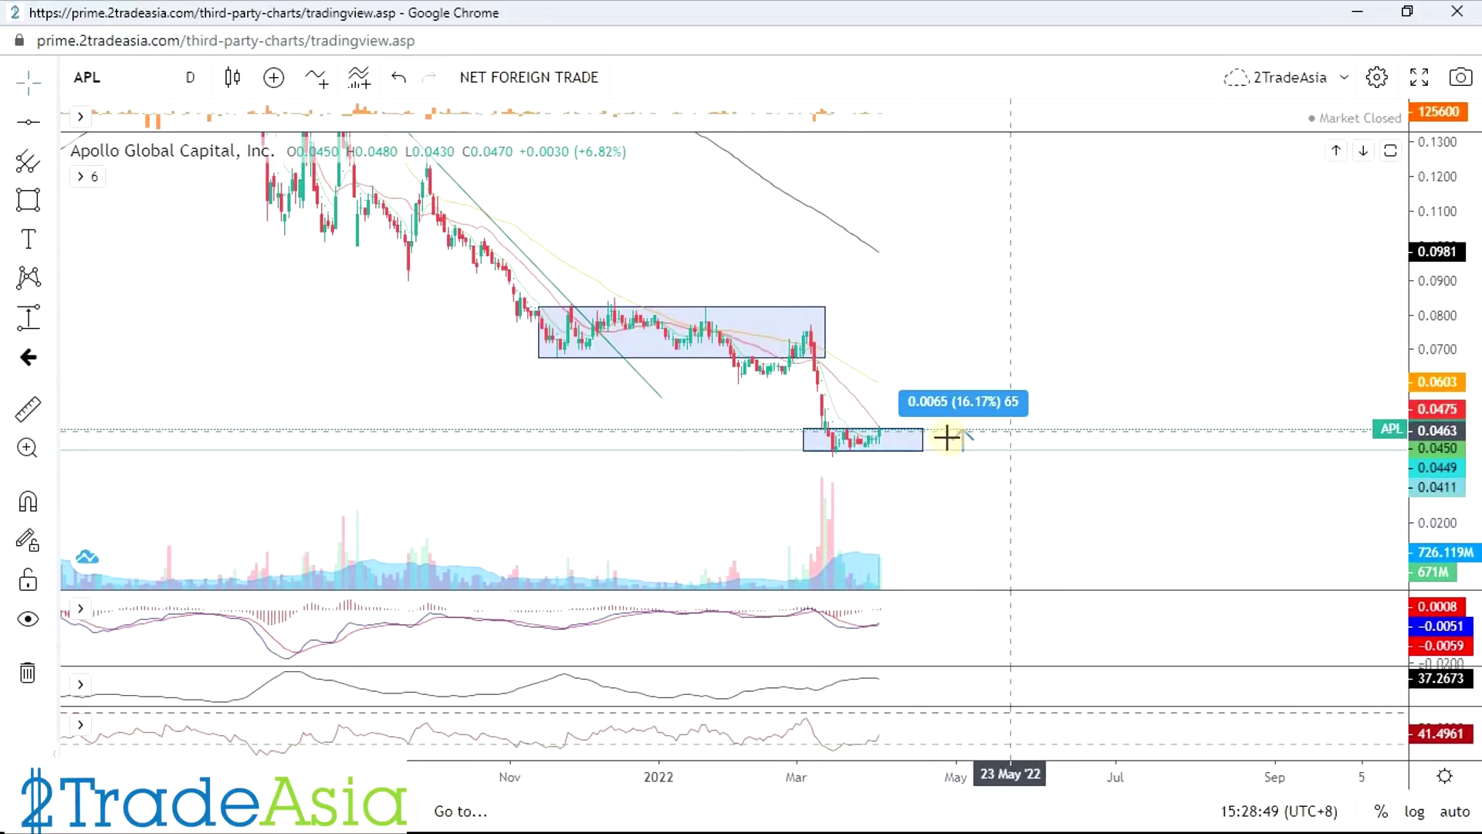
{"action": "left_click", "coordinate": [915, 440]}
{"action": "left_click_drag", "start_coordinate": [962, 442], "coordinate": [960, 376]}
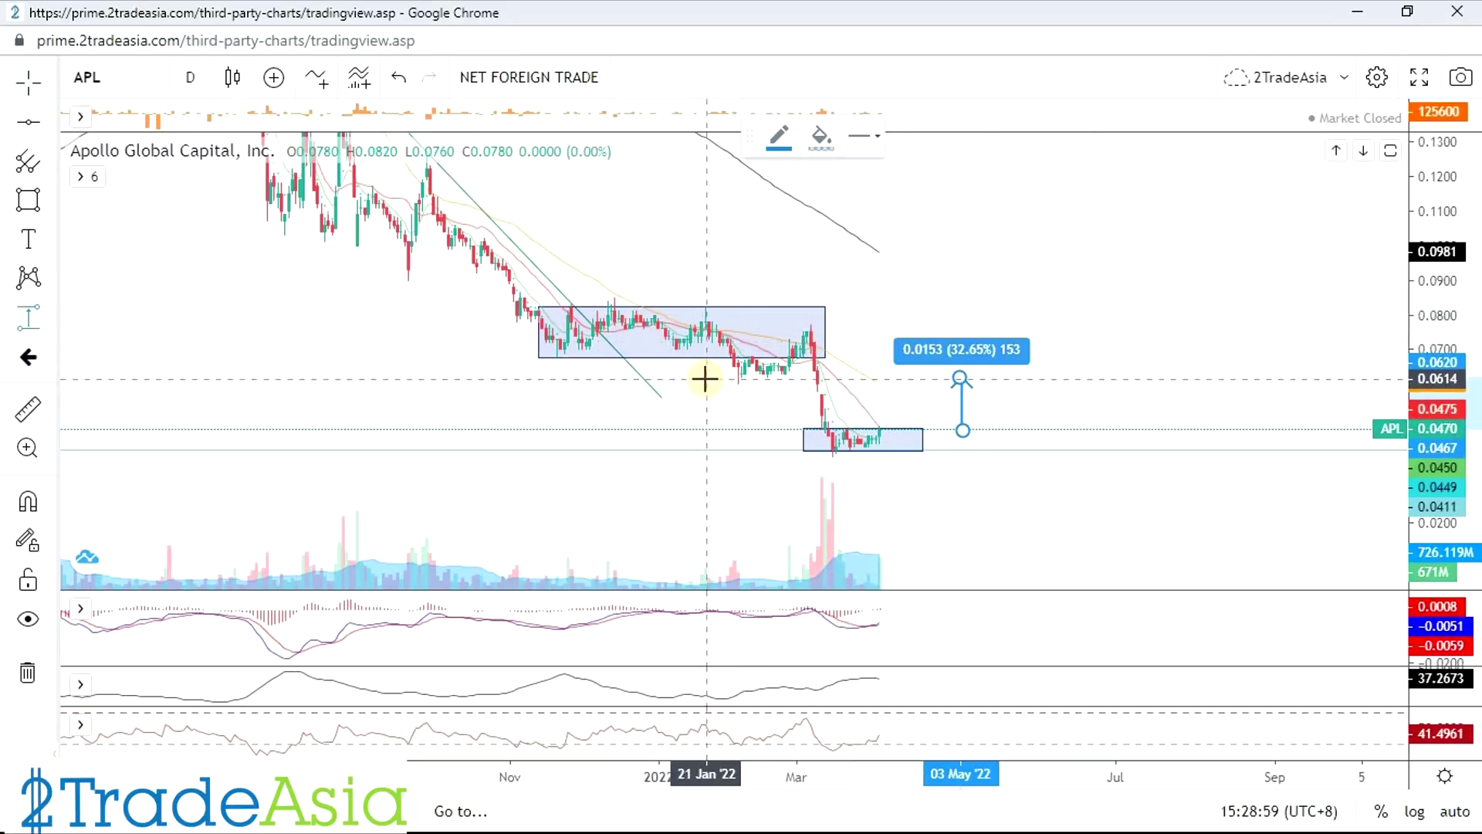
Draw a Price Range from the upper consolidation box's lower edge at about 0.0676 down to about 0.0469 at 26 Jan 2022.
{"action": "left_click", "coordinate": [718, 357]}
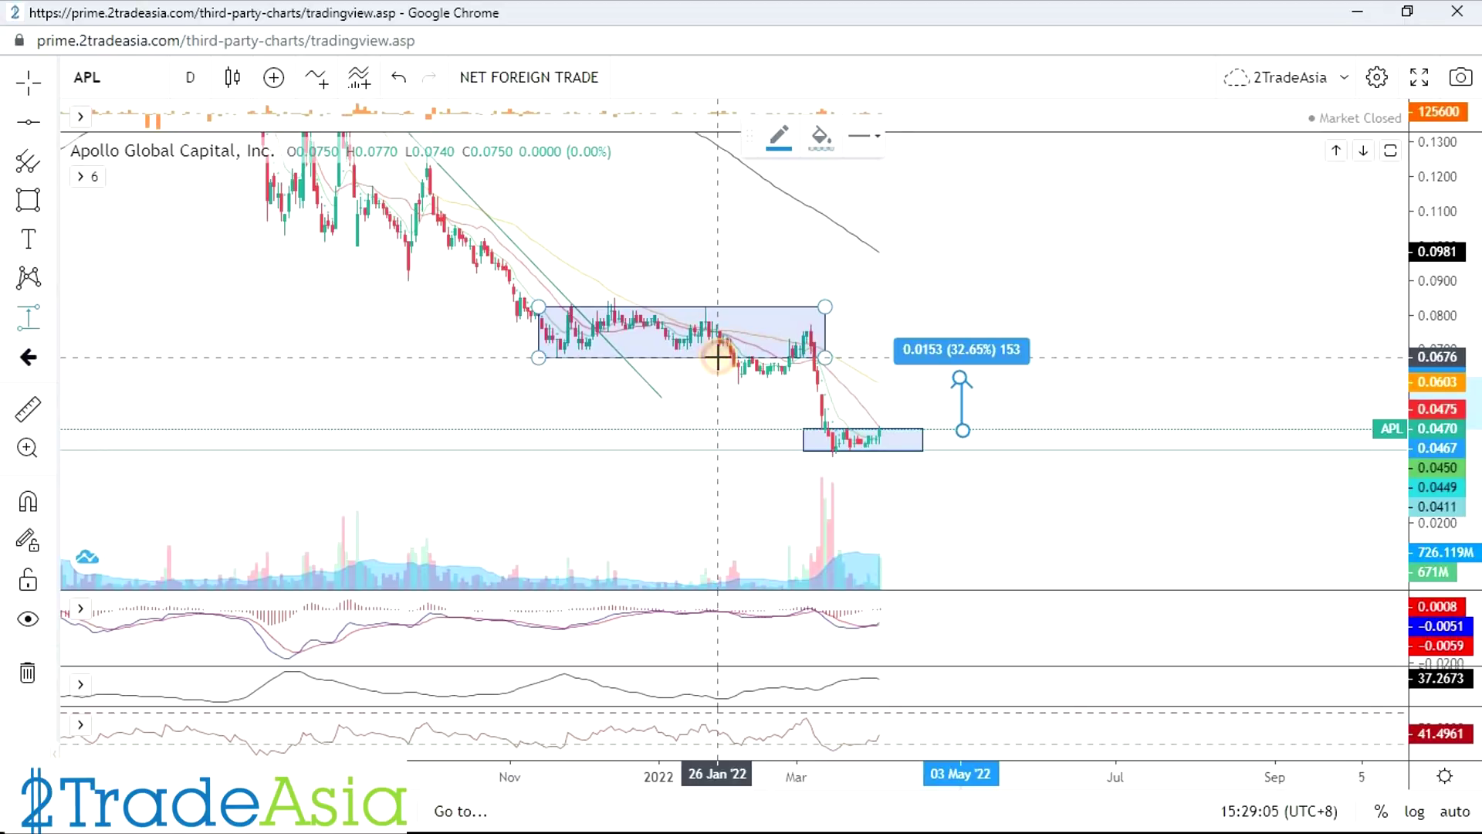
{"action": "left_click", "coordinate": [718, 356]}
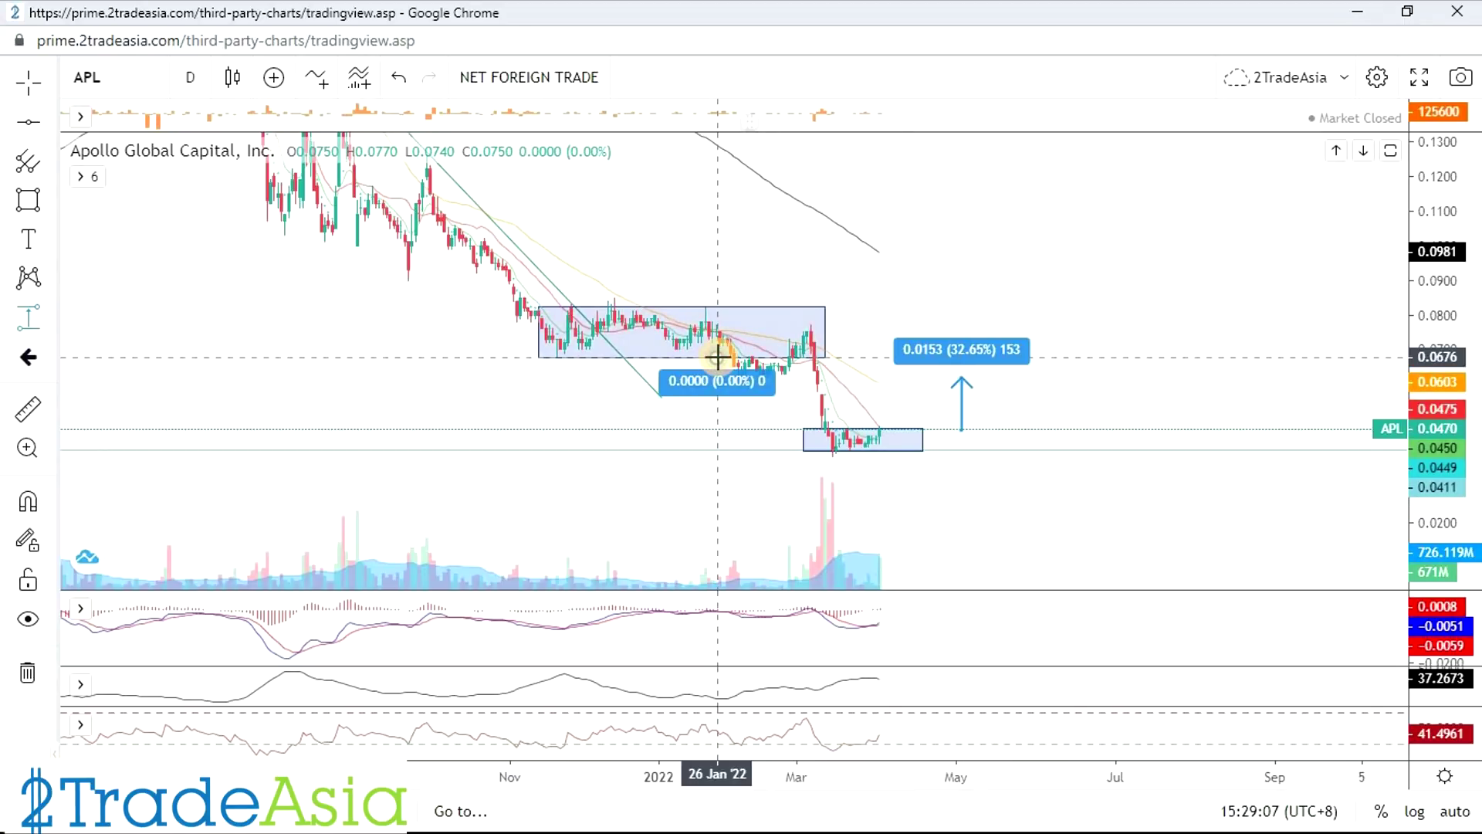
{"action": "left_click", "coordinate": [716, 427]}
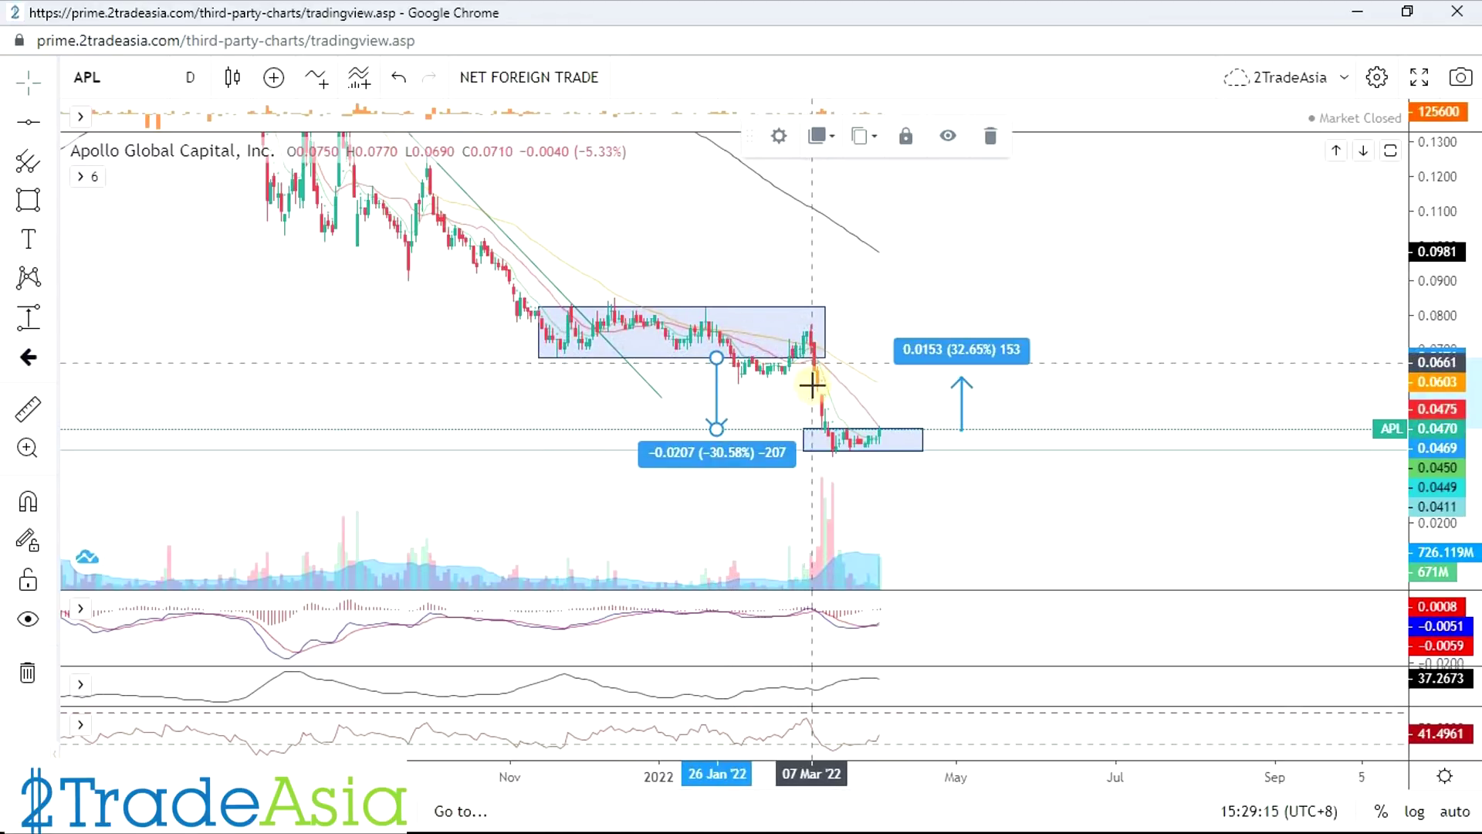
{"action": "left_click", "coordinate": [753, 373]}
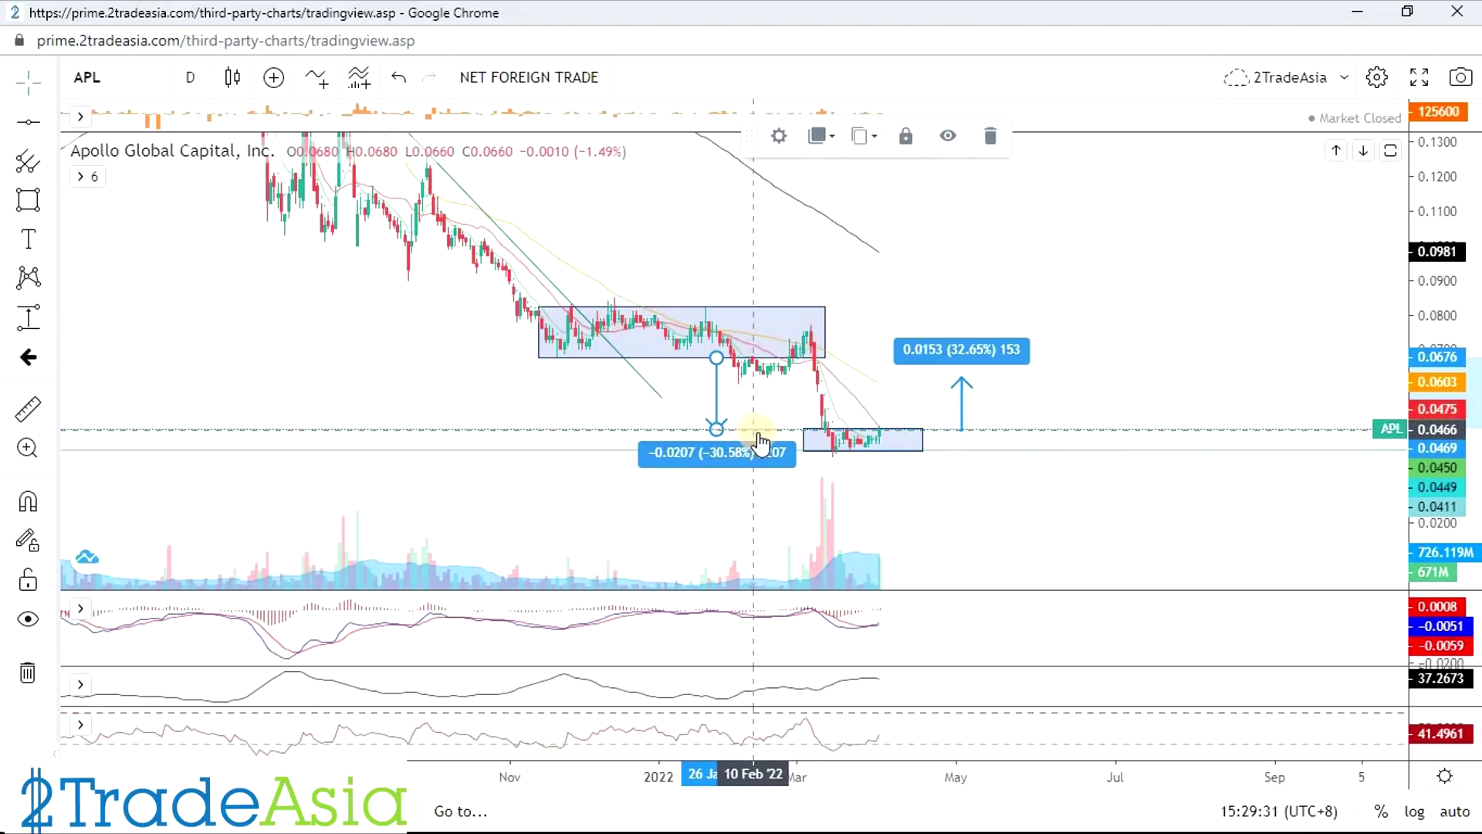
{"action": "left_click", "coordinate": [1071, 409]}
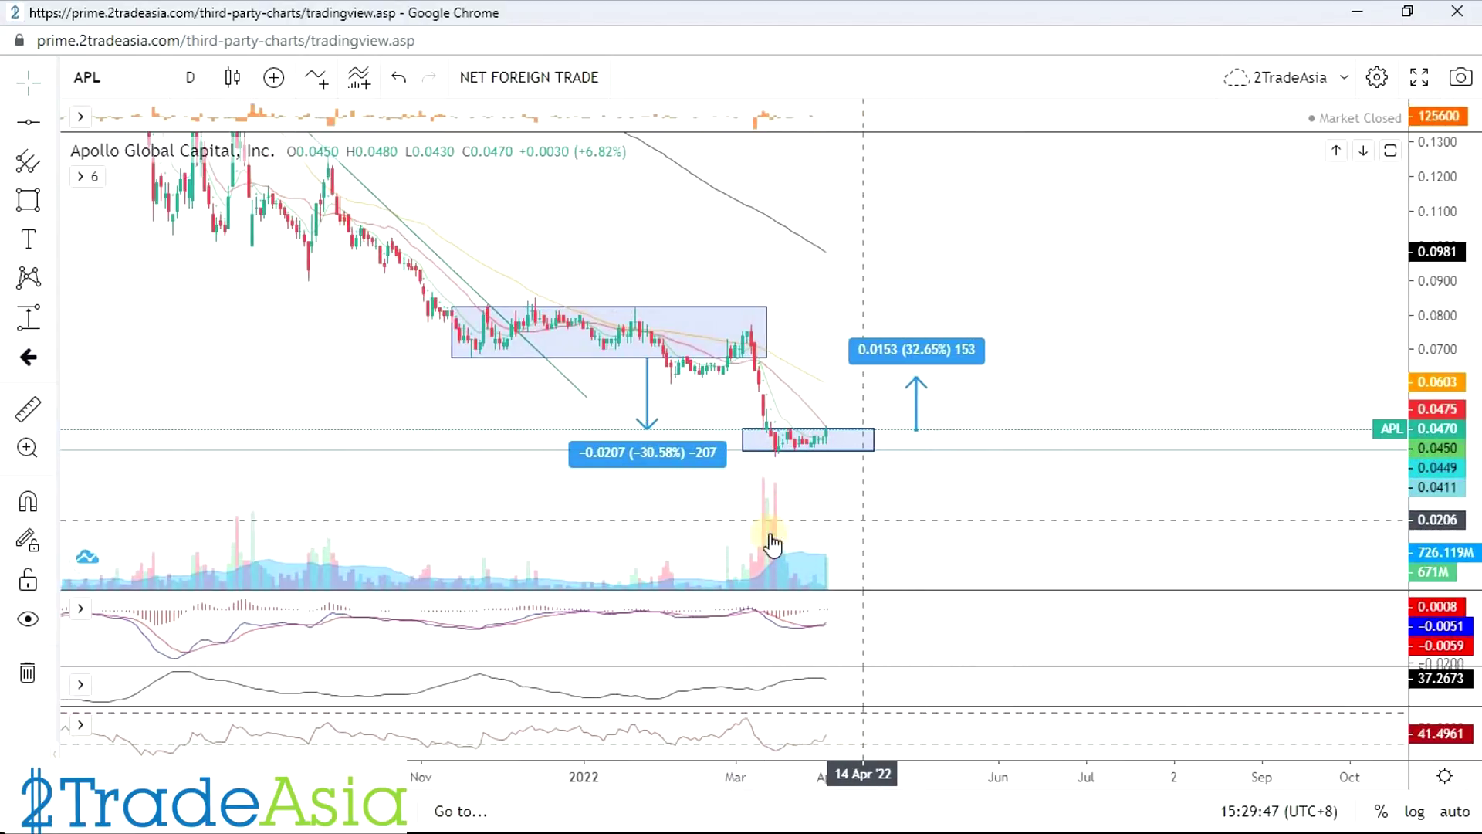
Examine APL's longer downtrend from 2021, with the trend line, both consolidation boxes and the price ranges in view.
{"action": "left_click_drag", "start_coordinate": [579, 513], "coordinate": [914, 503]}
{"action": "scroll", "coordinate": [952, 532], "scroll_direction": "down", "scroll_amount": 5}
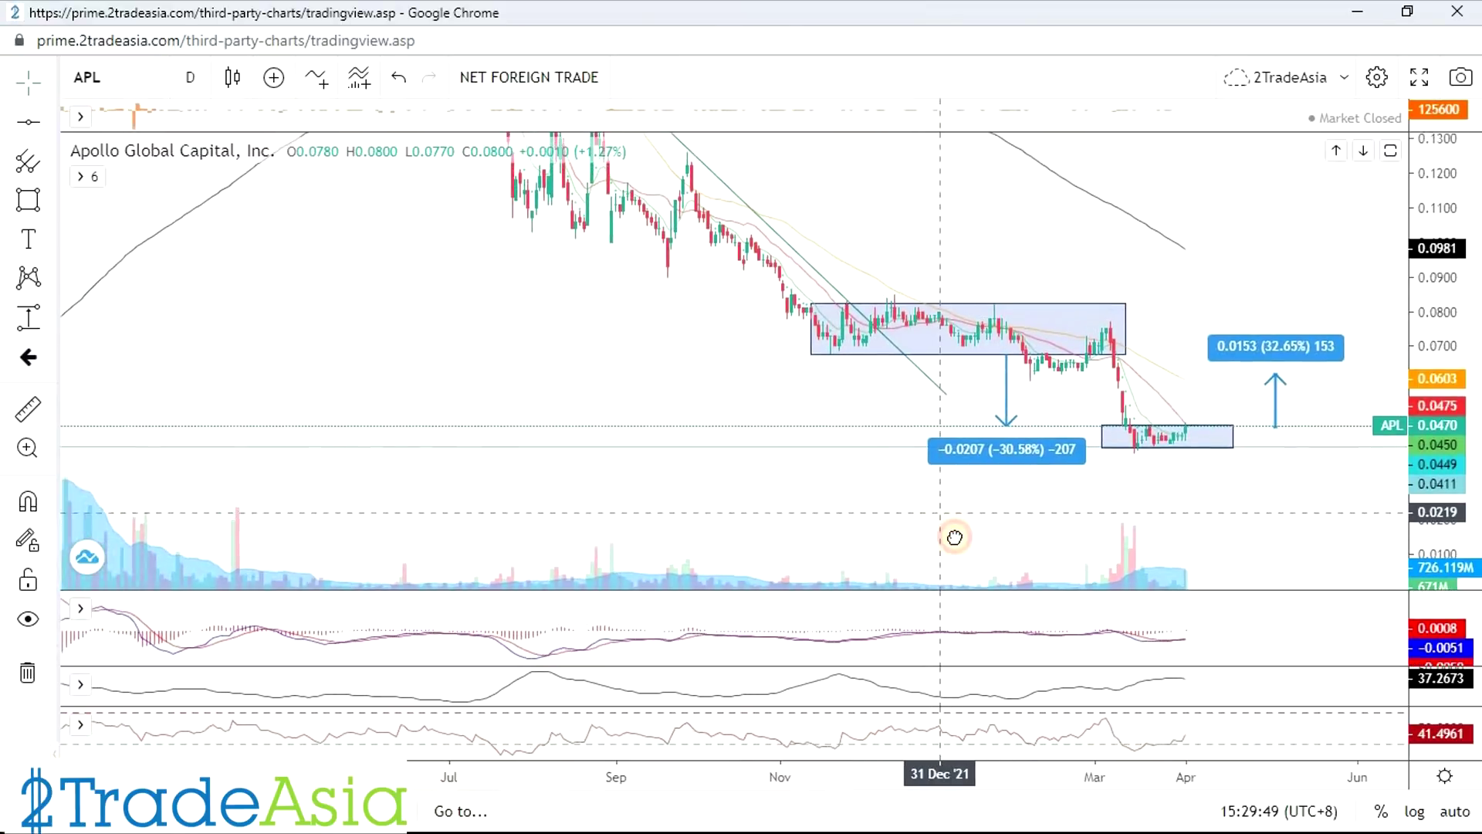
{"action": "left_click_drag", "start_coordinate": [1439, 269], "coordinate": [1433, 368]}
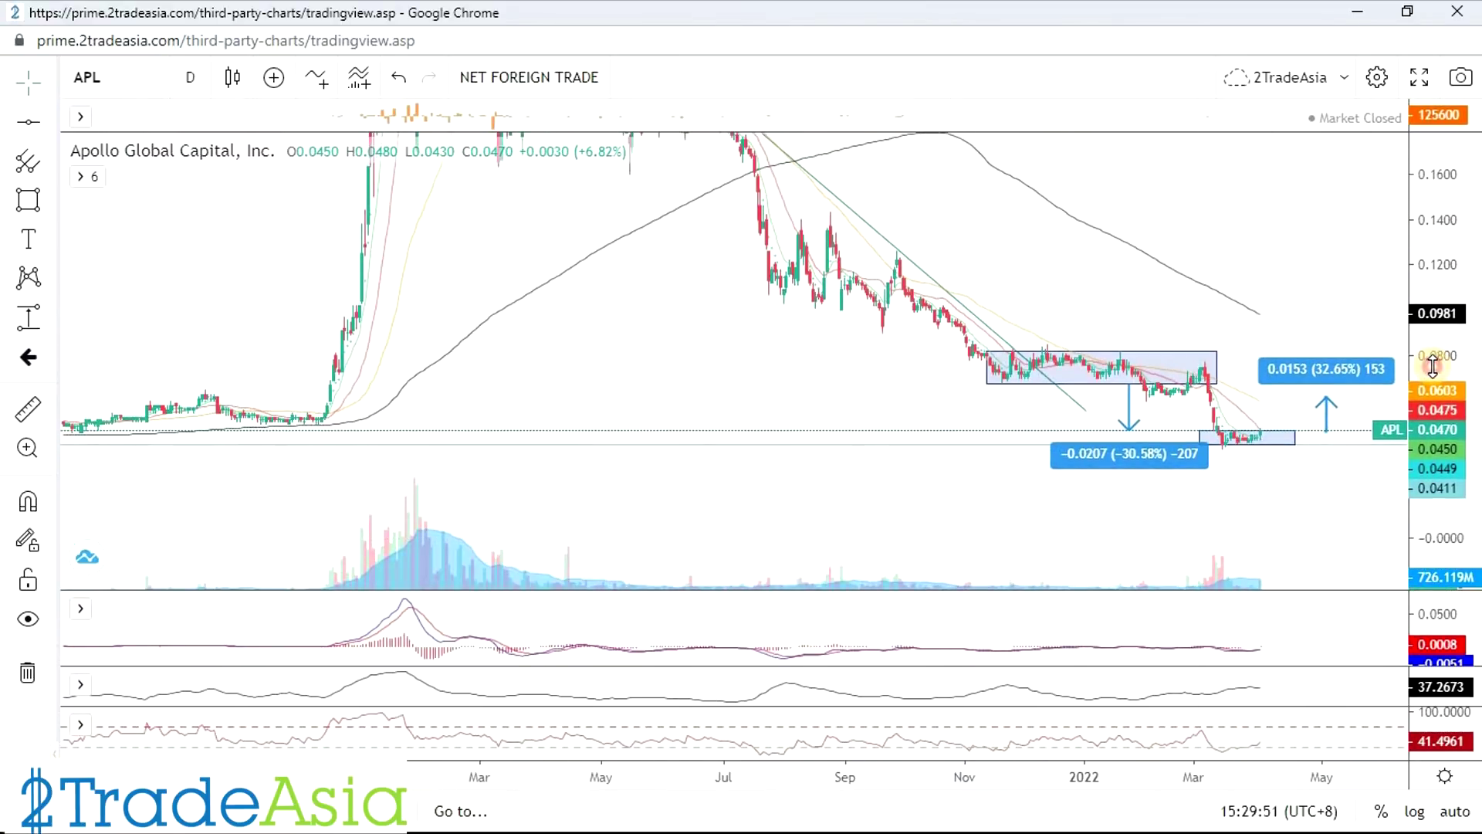
{"action": "scroll", "coordinate": [1178, 454], "scroll_direction": "up", "scroll_amount": 1}
{"action": "left_click_drag", "start_coordinate": [761, 383], "coordinate": [761, 479]}
{"action": "scroll", "coordinate": [830, 479], "scroll_direction": "up", "scroll_amount": 1}
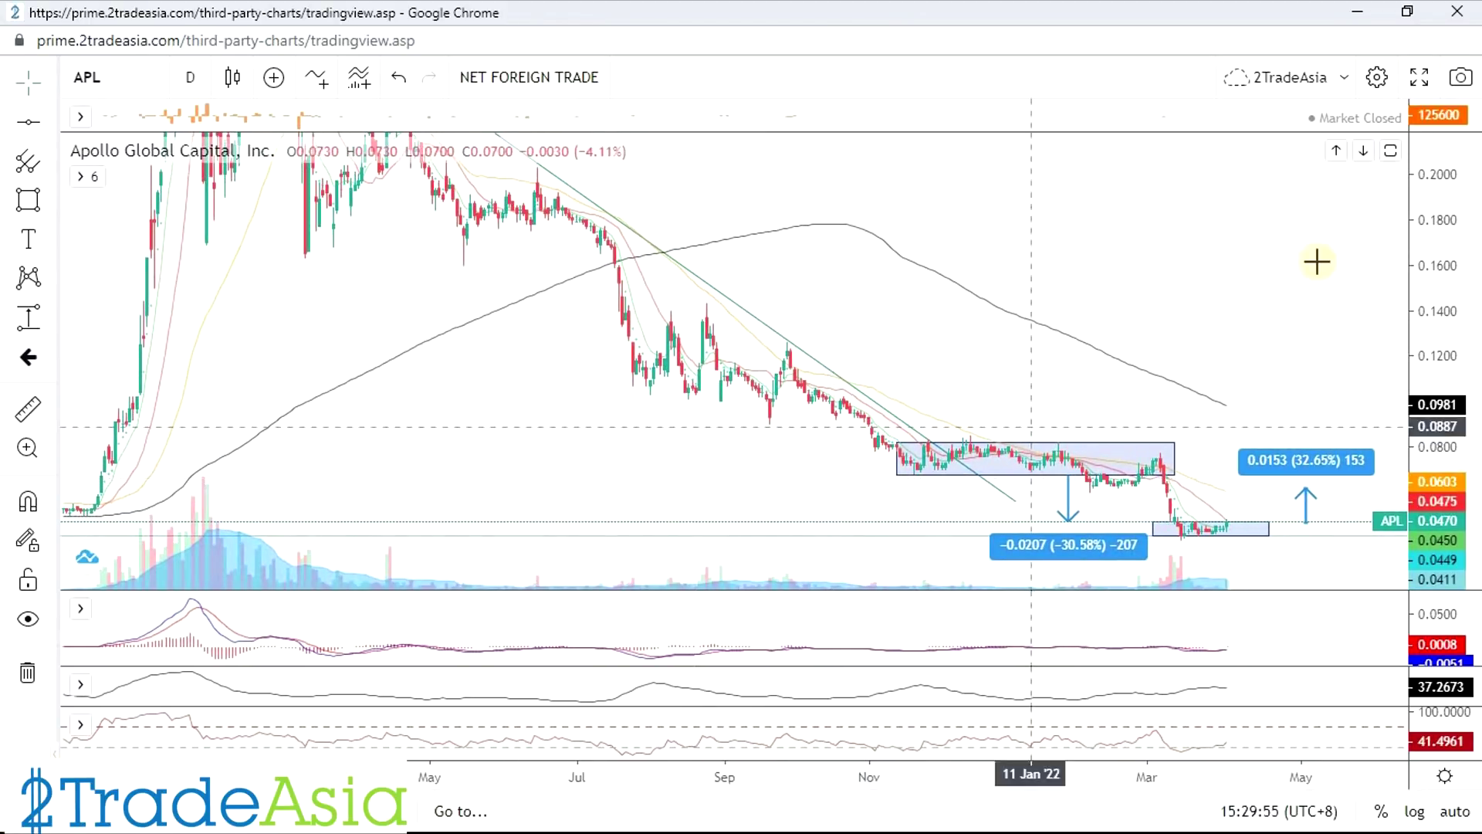
{"action": "left_click_drag", "start_coordinate": [1435, 263], "coordinate": [1434, 308]}
{"action": "scroll", "coordinate": [1090, 448], "scroll_direction": "up", "scroll_amount": 1}
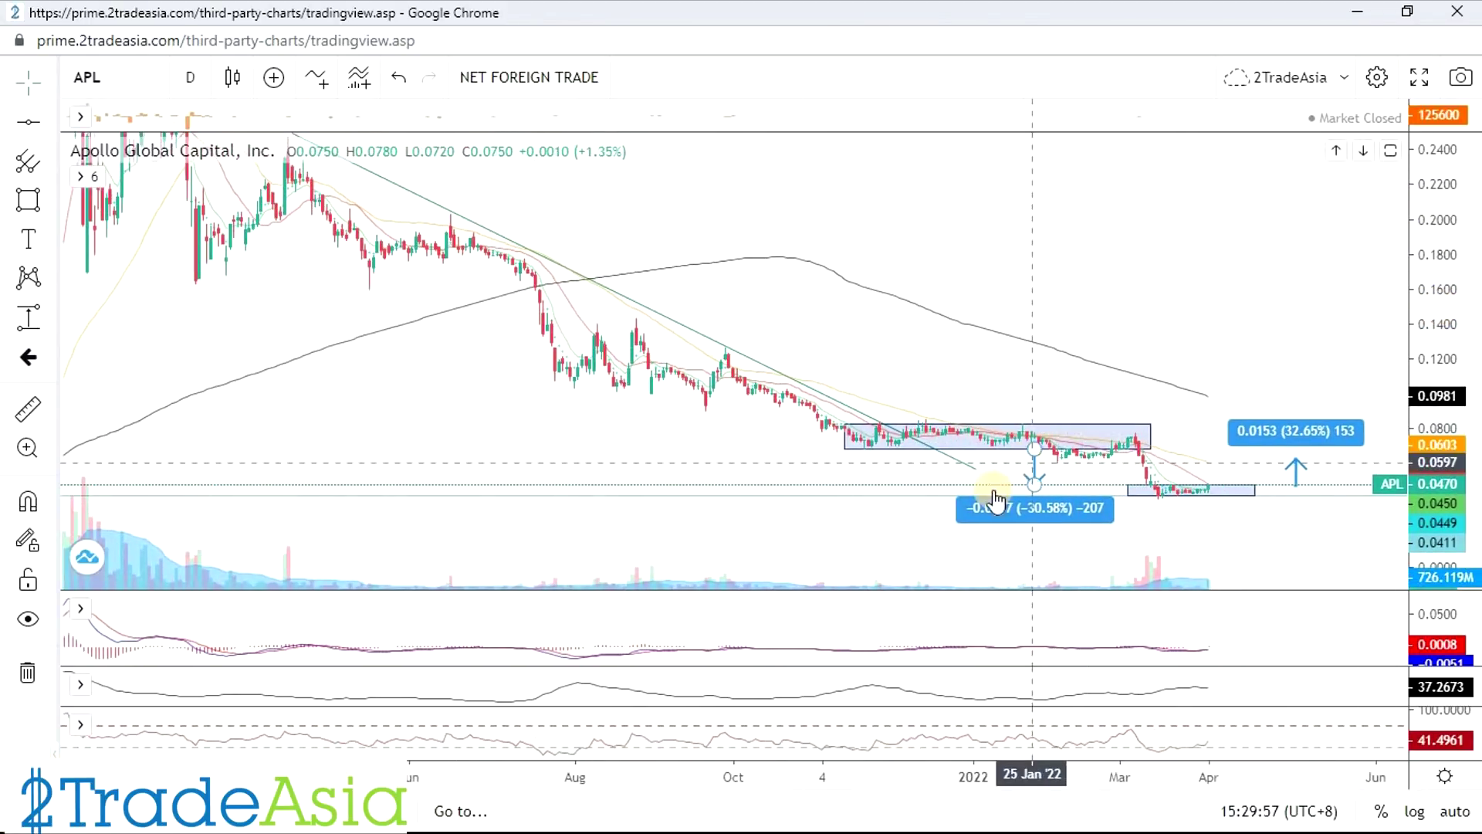
Switch to the Google Sheets watchlist and review APL's fundamentals, including its year-on-year and quarter-on-quarter earnings growth.
{"action": "key", "text": "alt+Tab"}
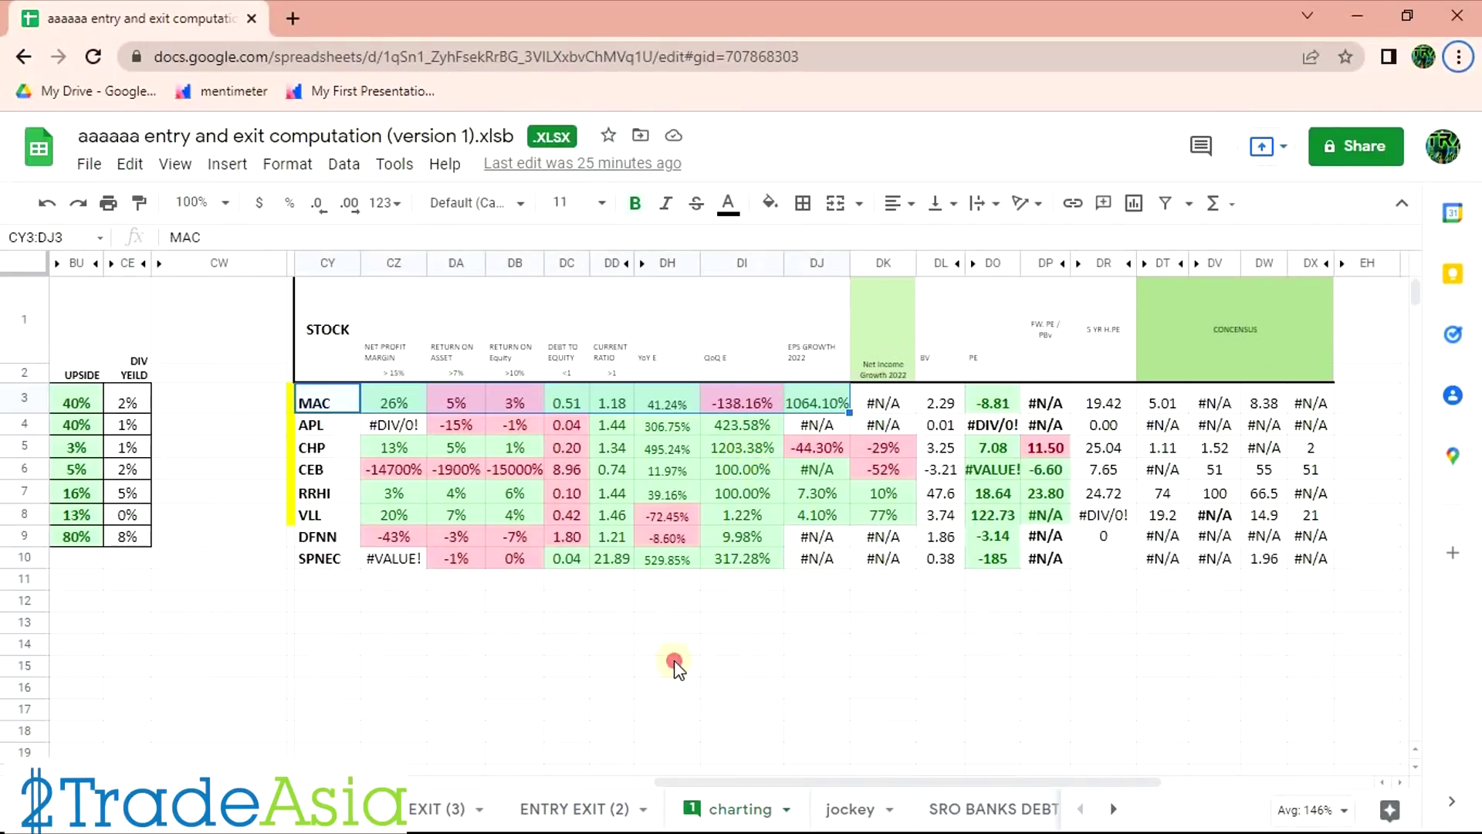
{"action": "left_click", "coordinate": [671, 665]}
{"action": "left_click", "coordinate": [298, 422]}
{"action": "left_click_drag", "start_coordinate": [790, 427], "coordinate": [1305, 427]}
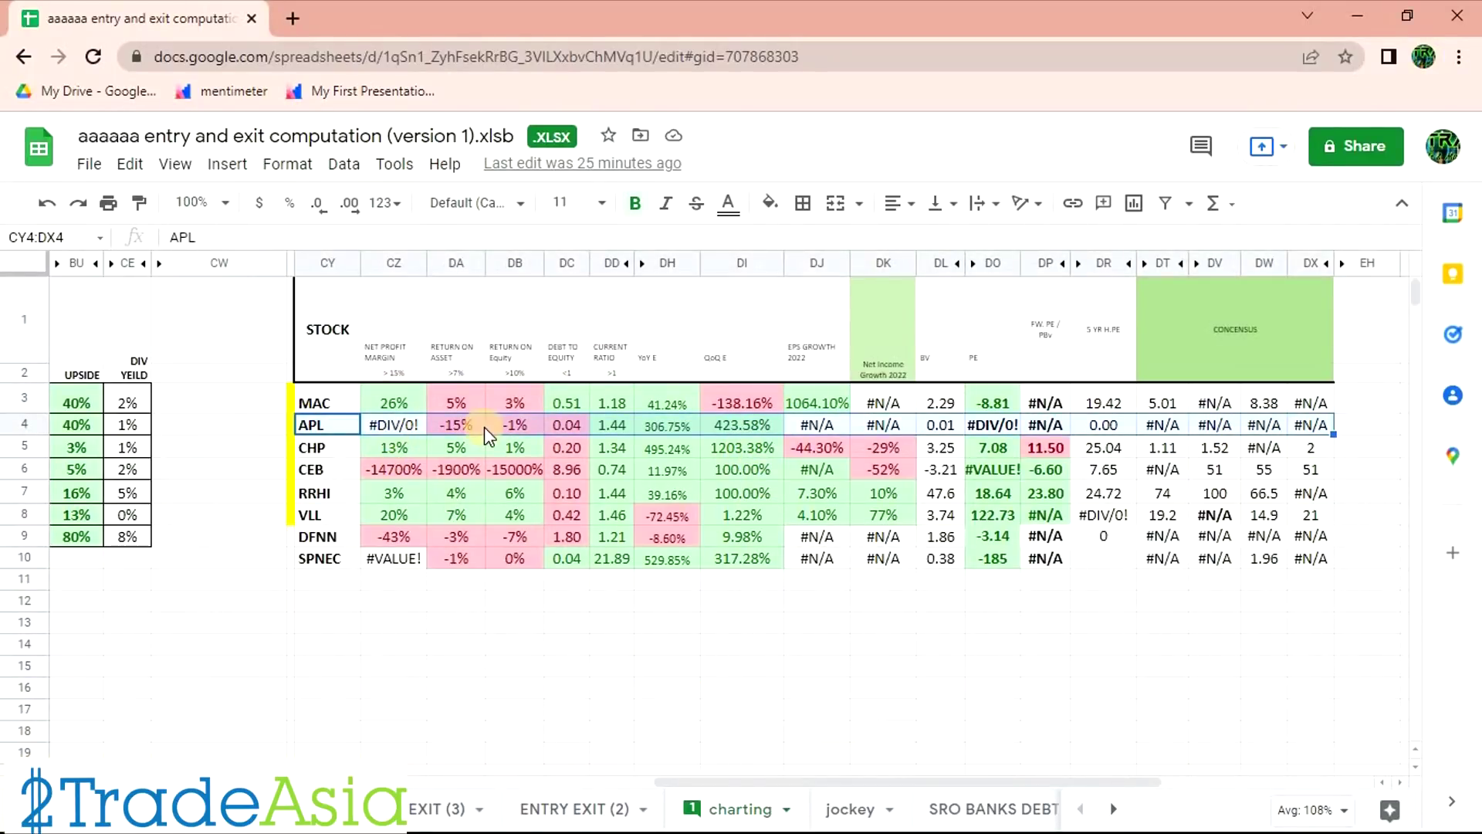
{"action": "left_click", "coordinate": [676, 425]}
{"action": "left_click", "coordinate": [766, 424]}
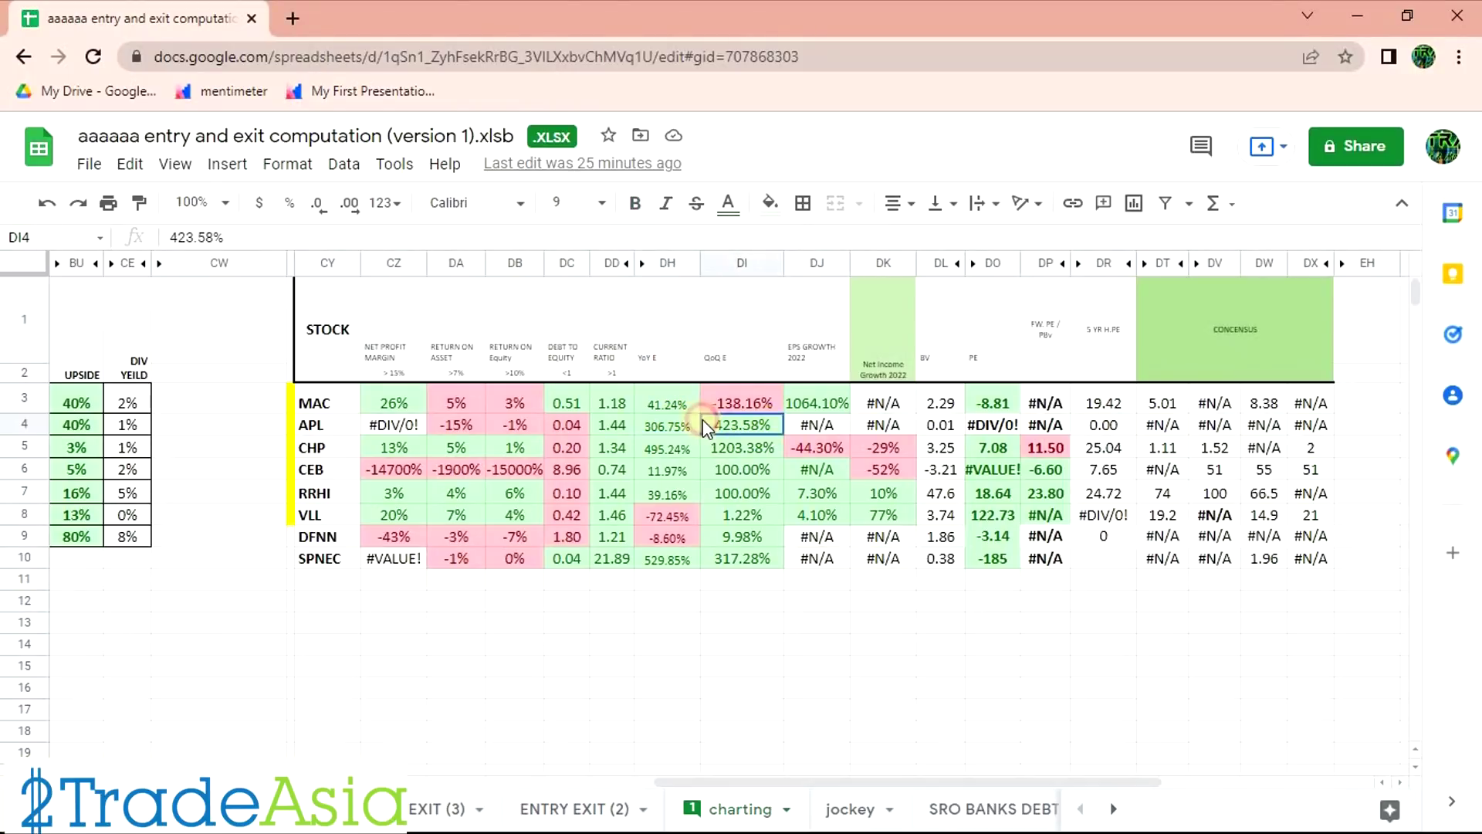
{"action": "left_click_drag", "start_coordinate": [1312, 425], "coordinate": [335, 419]}
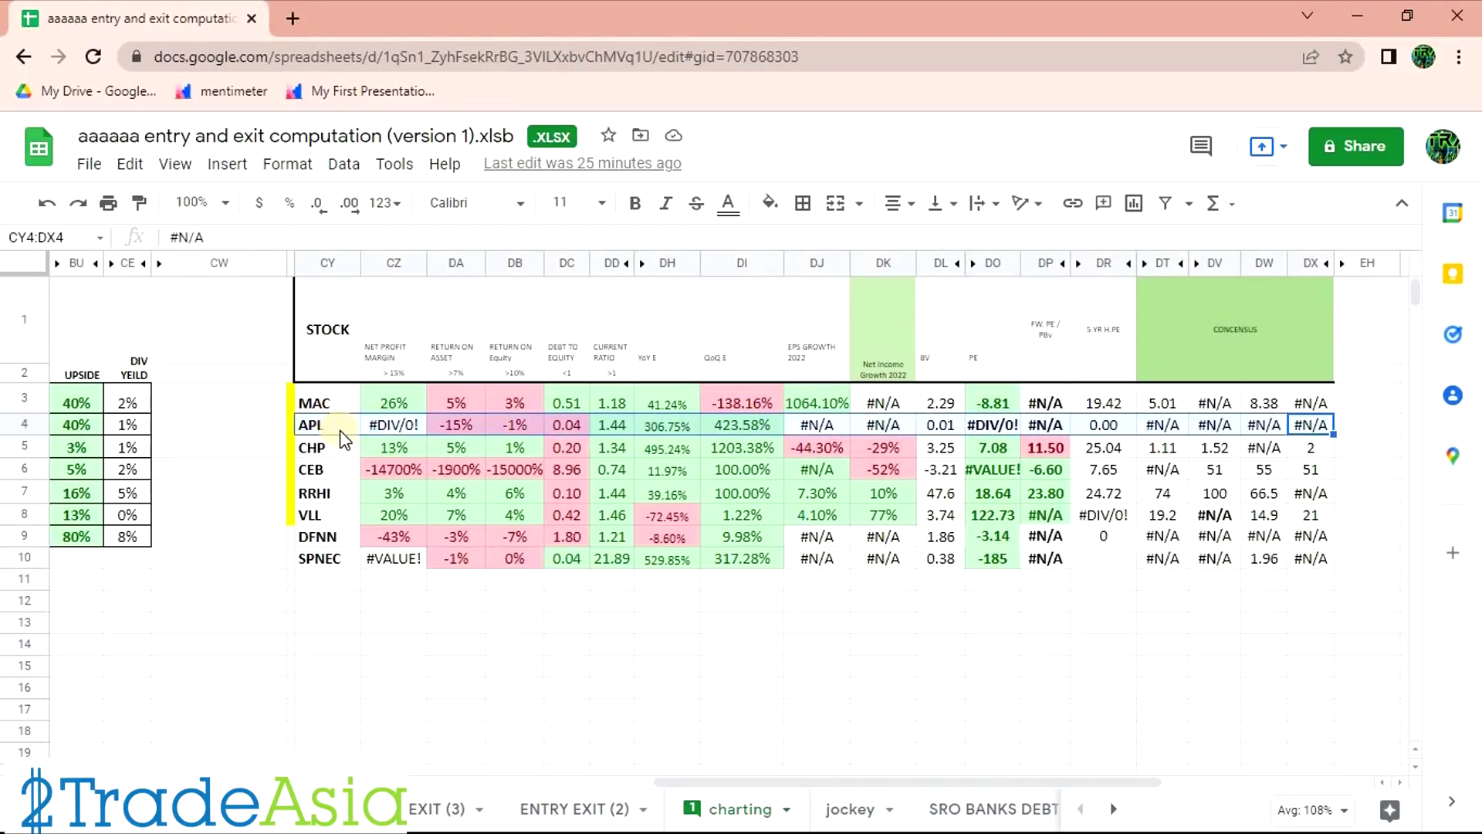
Pick CHP as the next watchlist stock and load its symbol in the 2TradeAsia chart.
{"action": "left_click", "coordinate": [334, 449]}
{"action": "key", "text": "alt+Tab"}
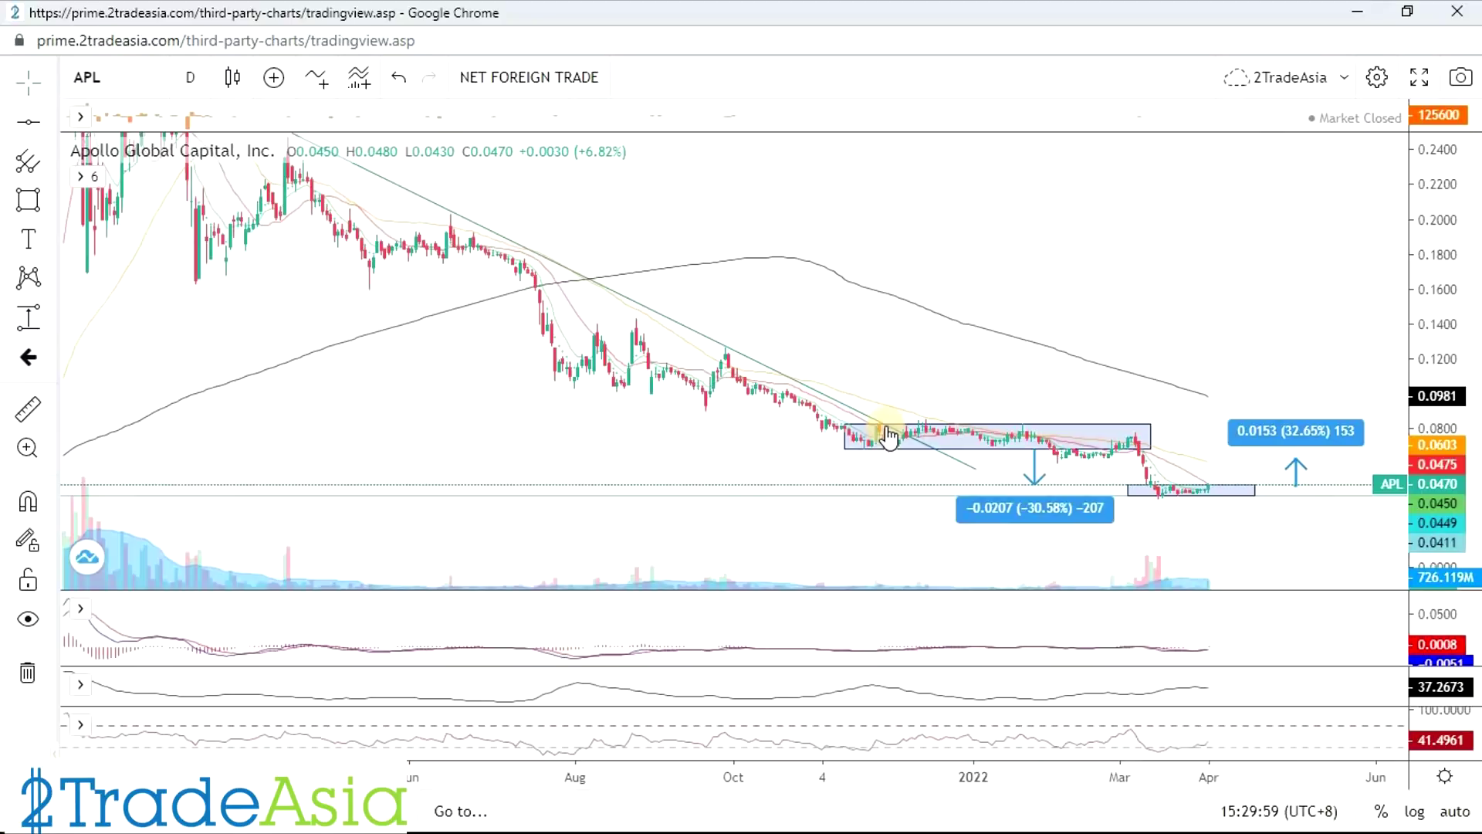
{"action": "type", "text": "CHP"}
{"action": "key", "text": "Return"}
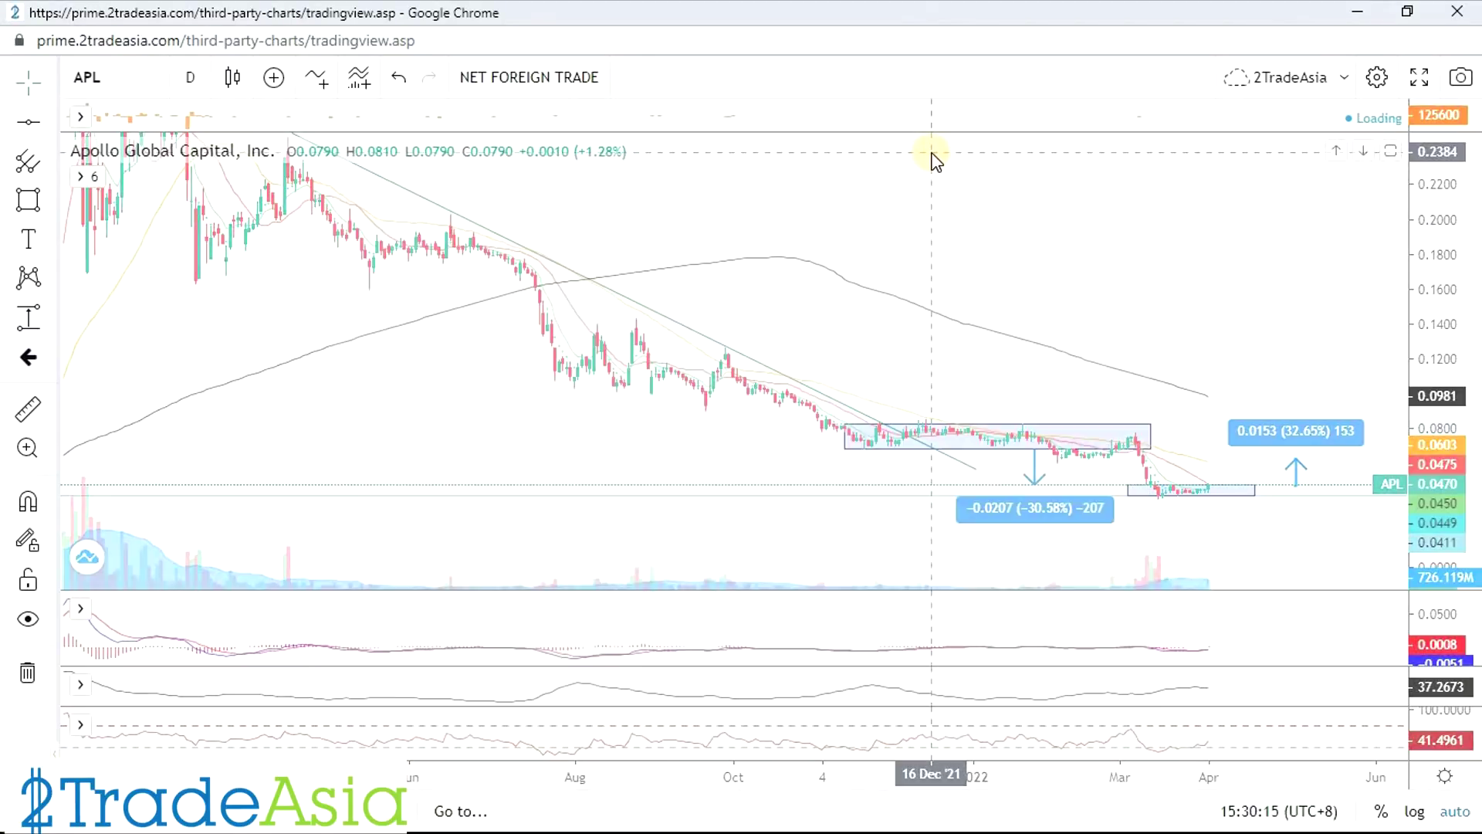
Switch to the Google Sheets watchlist and review CHP's year-on-year and quarter-on-quarter earnings growth and net profit margin.
{"action": "key", "text": "alt+Tab"}
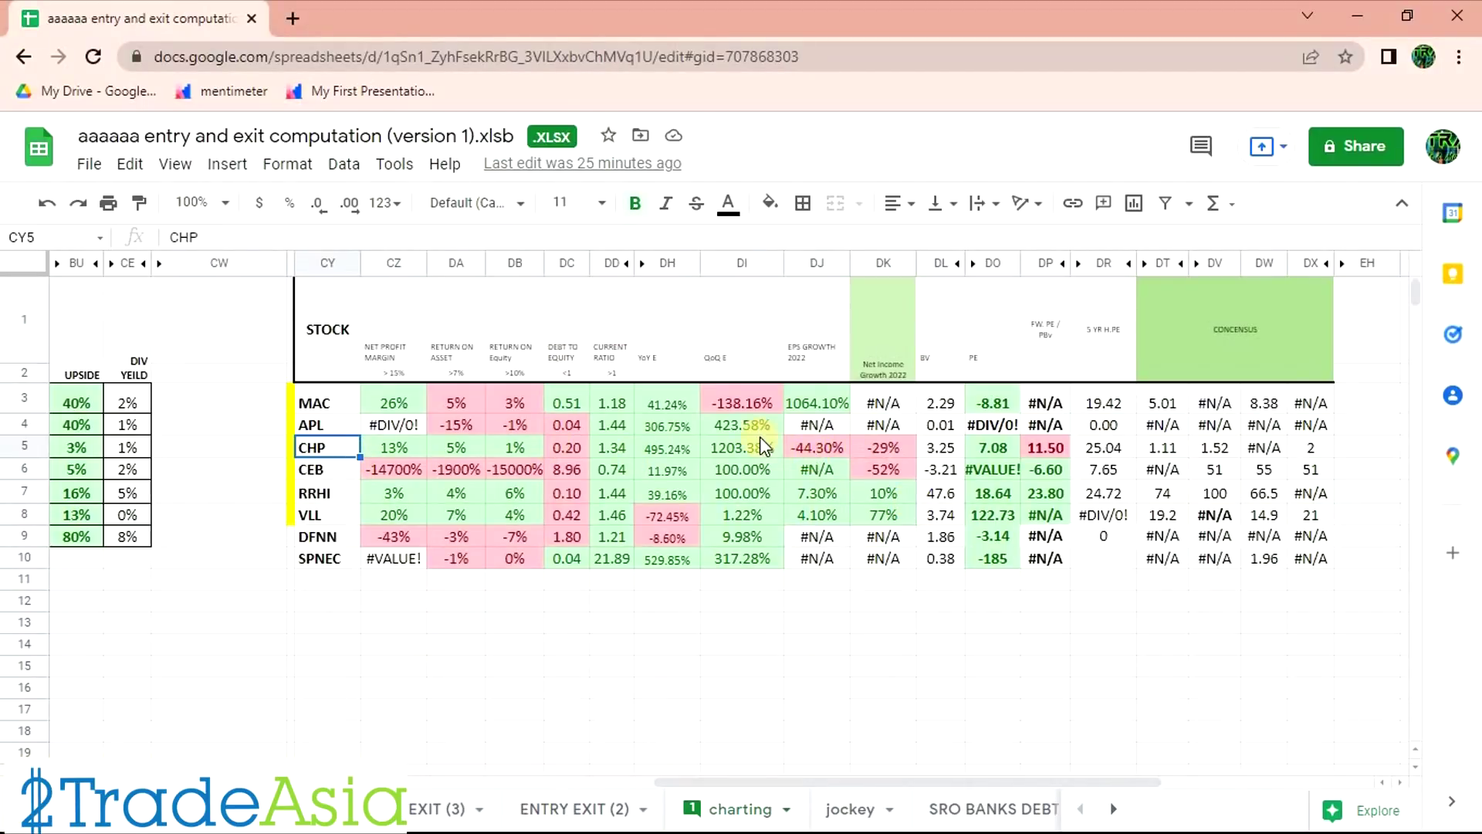
{"action": "left_click", "coordinate": [672, 448]}
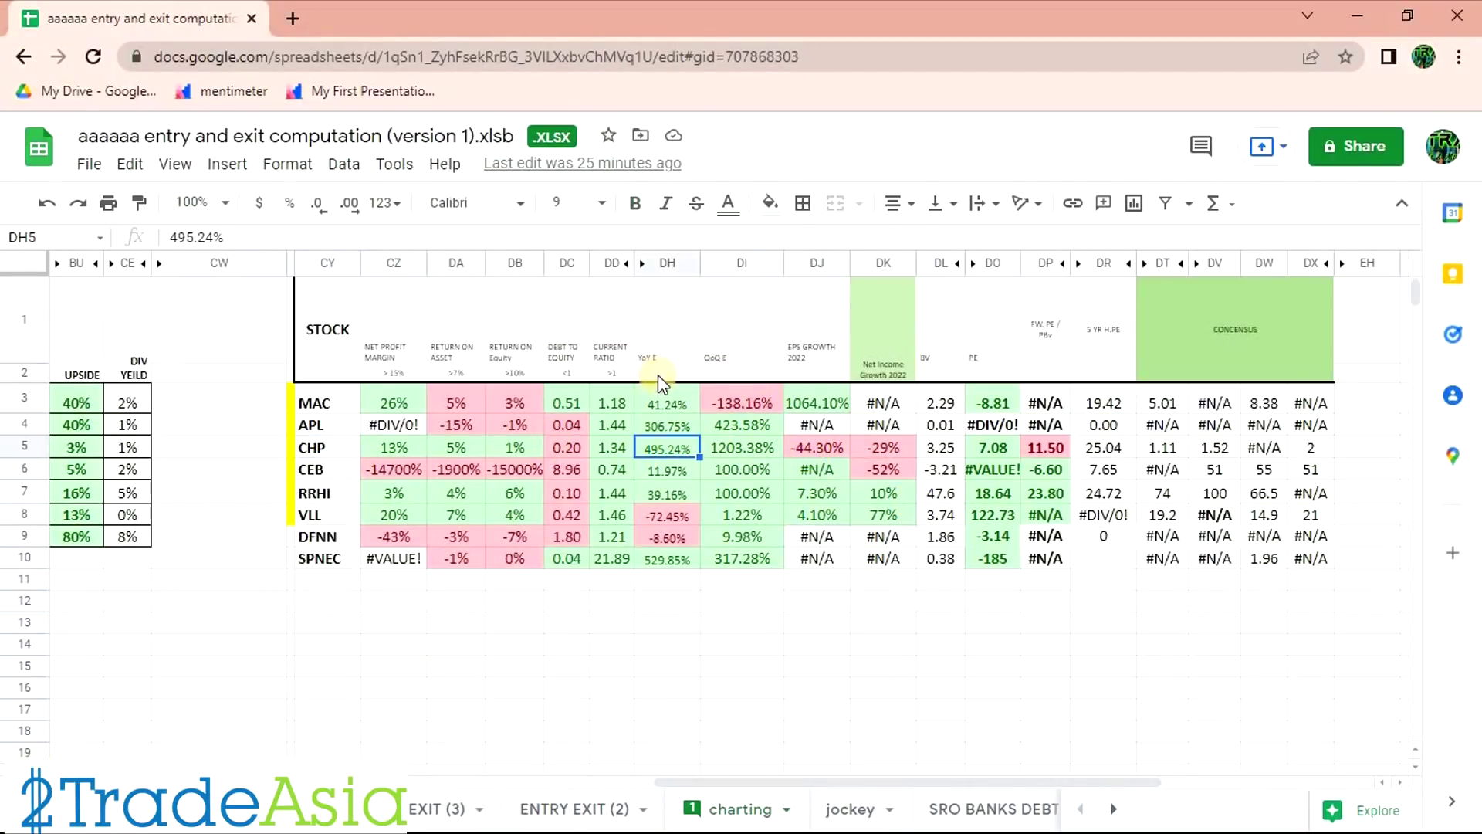
{"action": "left_click", "coordinate": [735, 444]}
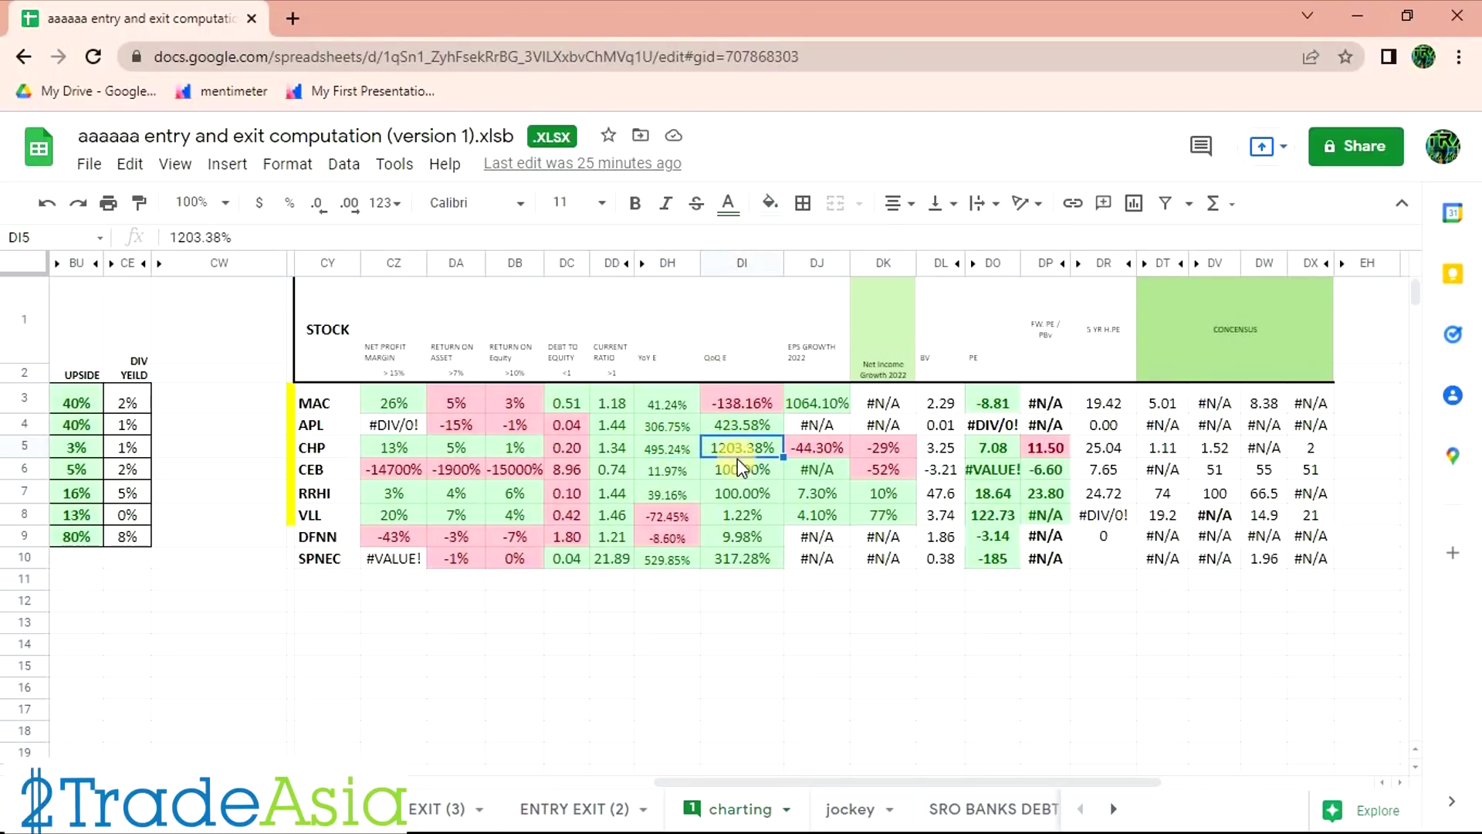
{"action": "left_click_drag", "start_coordinate": [665, 456], "coordinate": [741, 451]}
{"action": "left_click", "coordinate": [389, 456]}
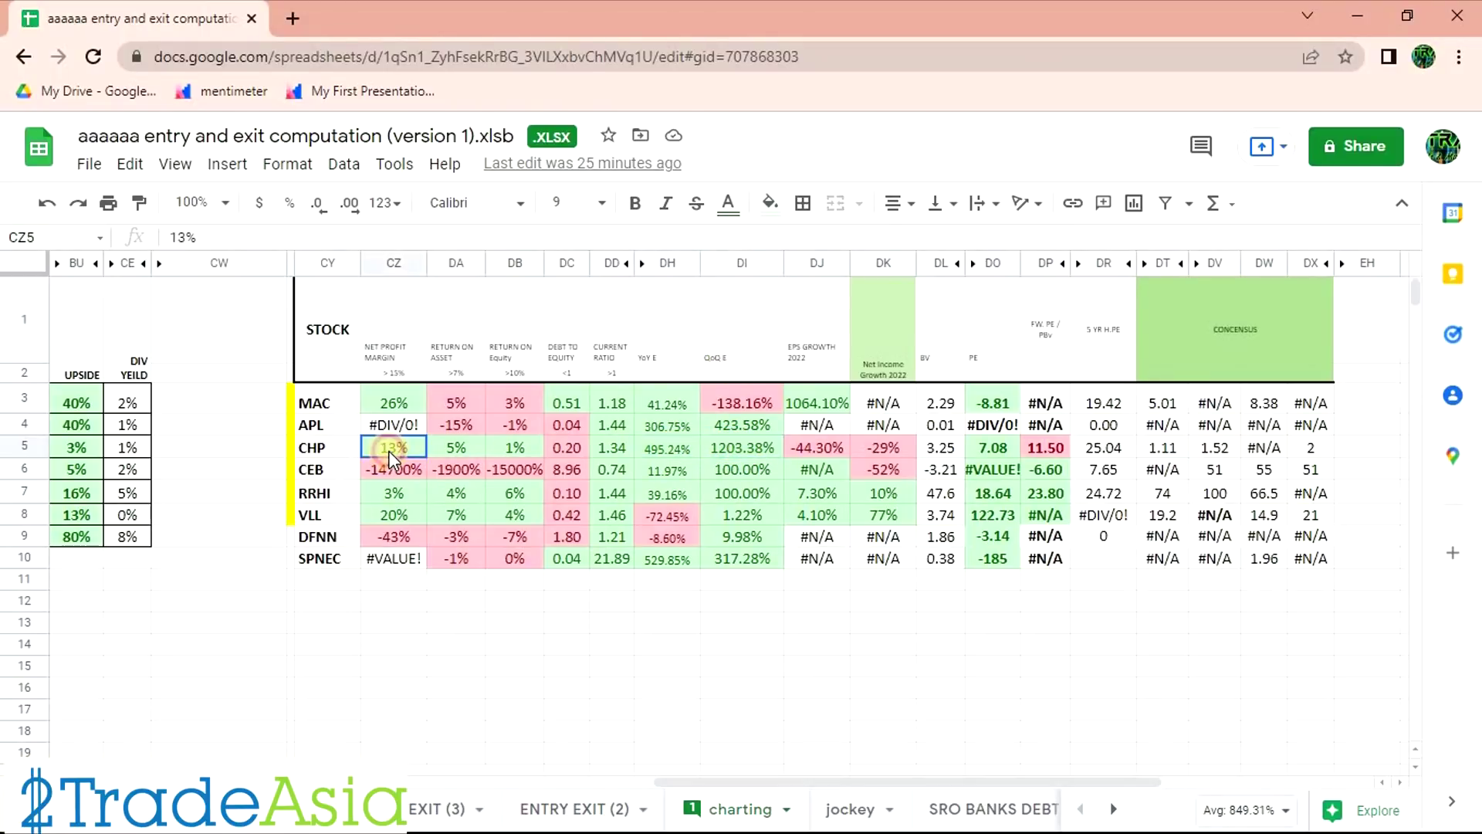
Review CHP's debt to equity, returns on equity and assets, and 2022 EPS and net income growth.
{"action": "left_click", "coordinate": [568, 449]}
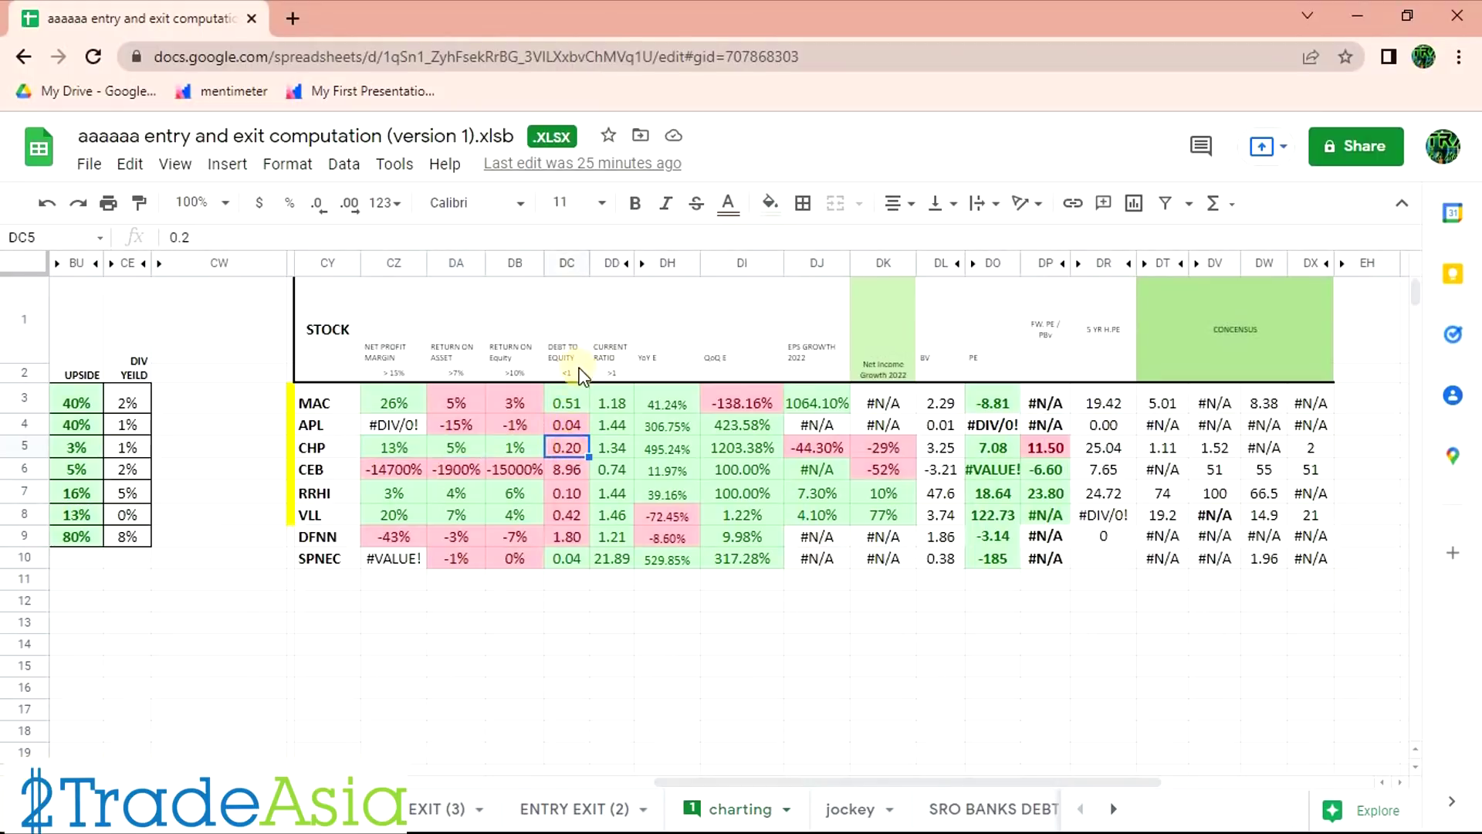
{"action": "left_click", "coordinate": [524, 454]}
{"action": "left_click_drag", "start_coordinate": [521, 443], "coordinate": [567, 446]}
{"action": "left_click_drag", "start_coordinate": [410, 443], "coordinate": [459, 448]}
{"action": "left_click_drag", "start_coordinate": [670, 454], "coordinate": [882, 447]}
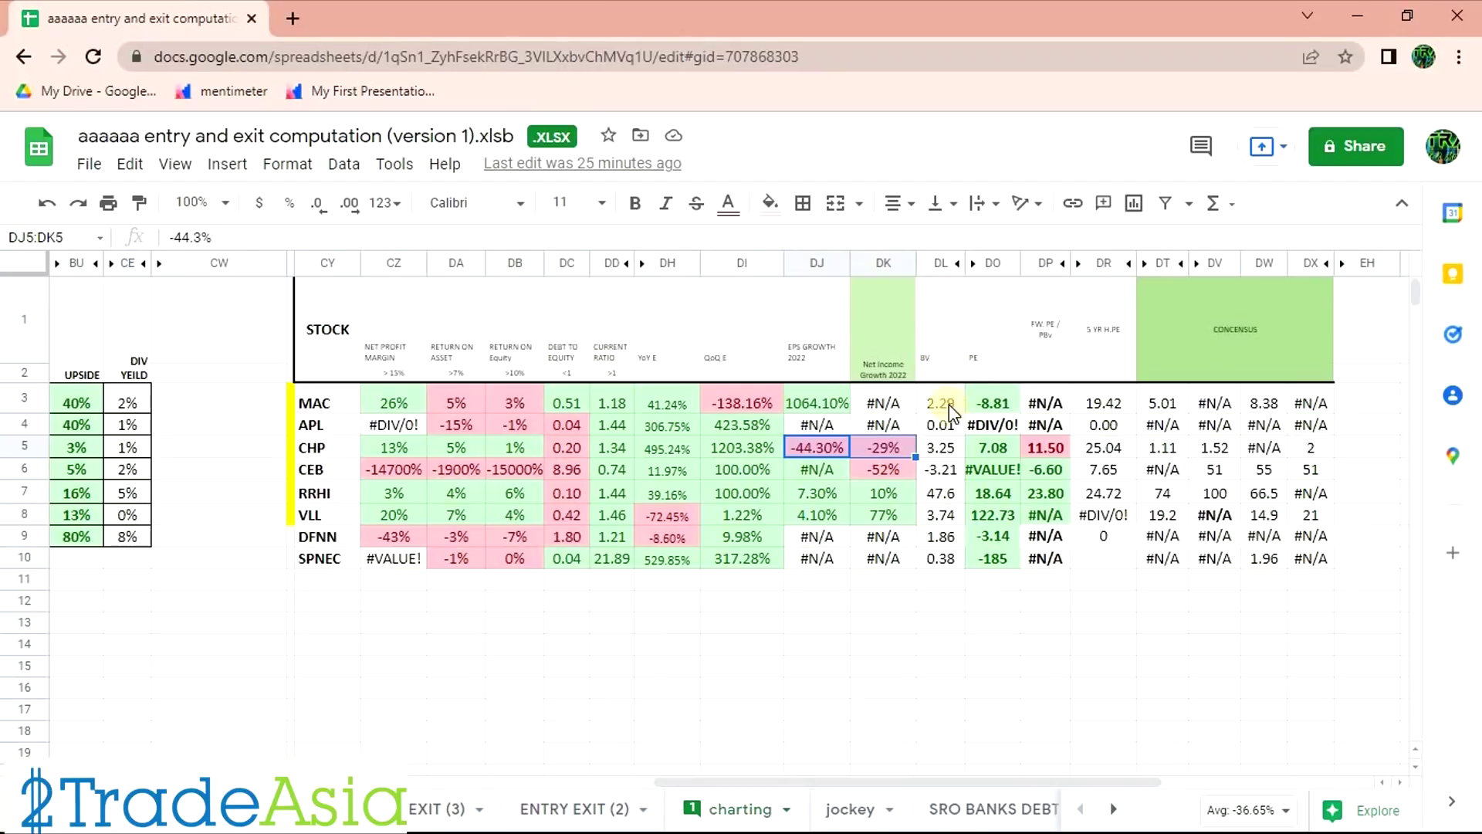
Compare CHP's book value in the sheet with its price history since 2018 on the 2TradeAsia chart.
{"action": "left_click", "coordinate": [947, 443]}
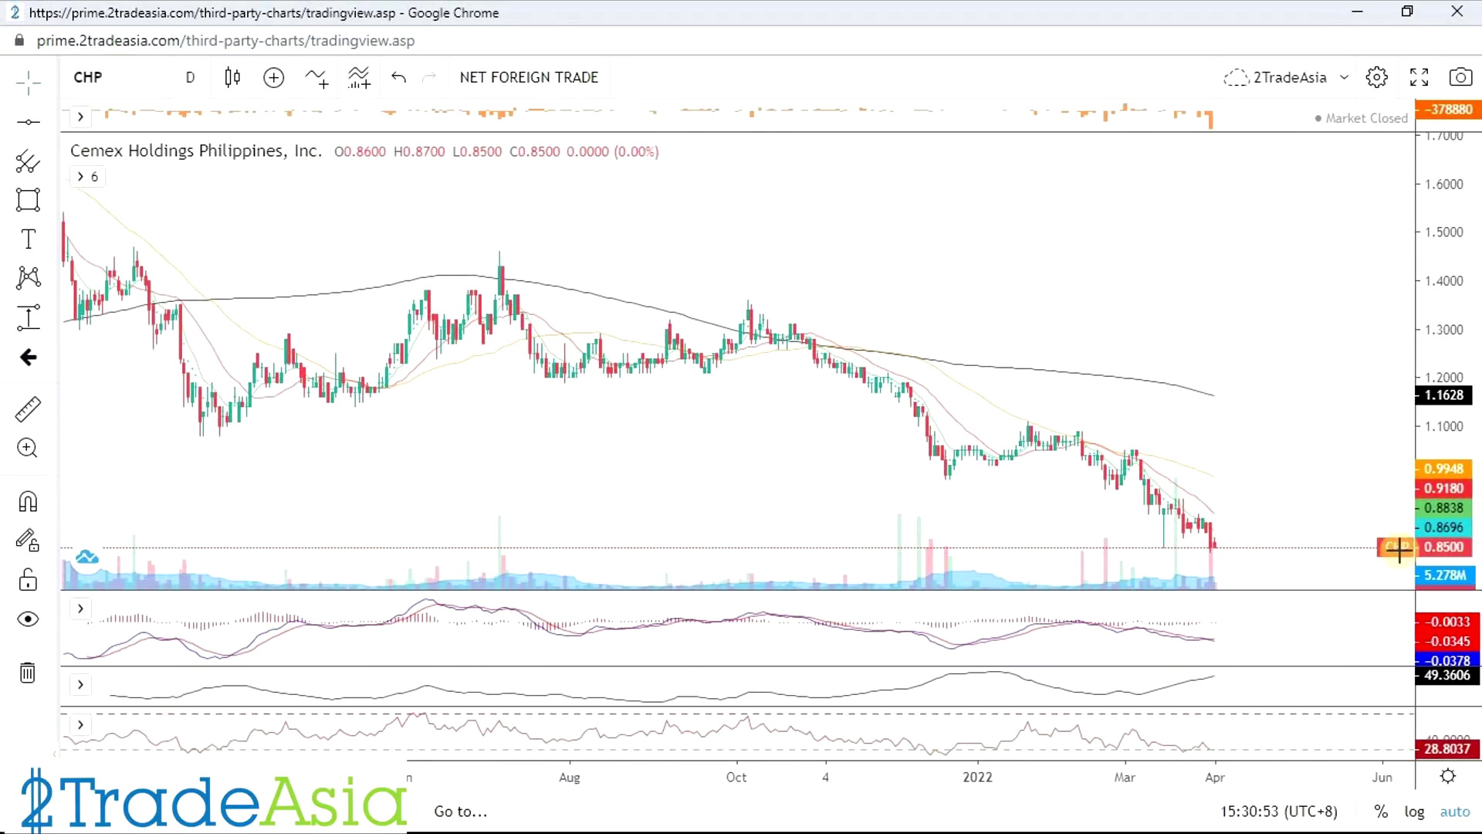
{"action": "scroll", "coordinate": [1287, 484], "scroll_direction": "down", "scroll_amount": 5}
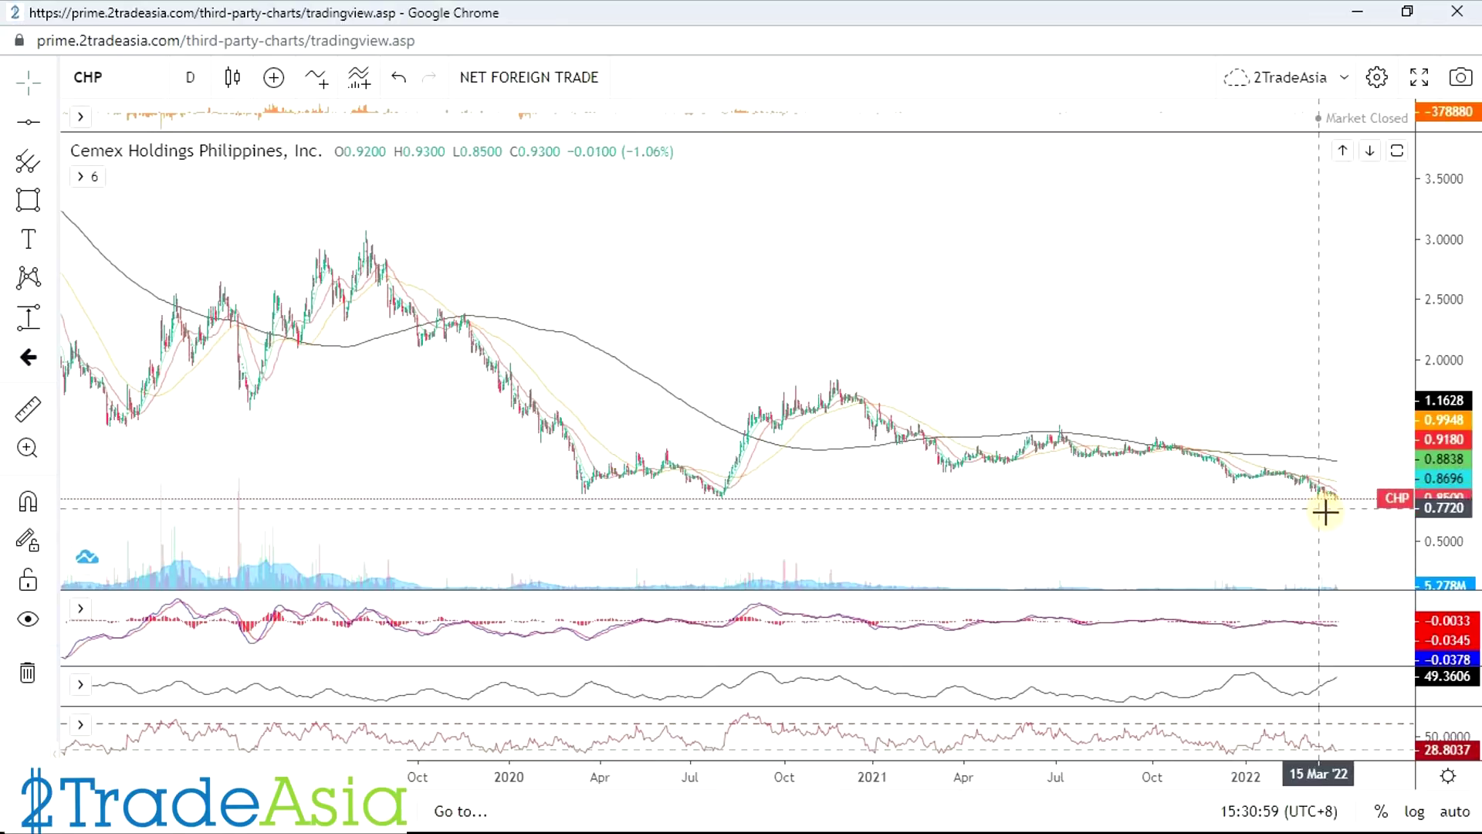
{"action": "scroll", "coordinate": [1305, 518], "scroll_direction": "down", "scroll_amount": 3}
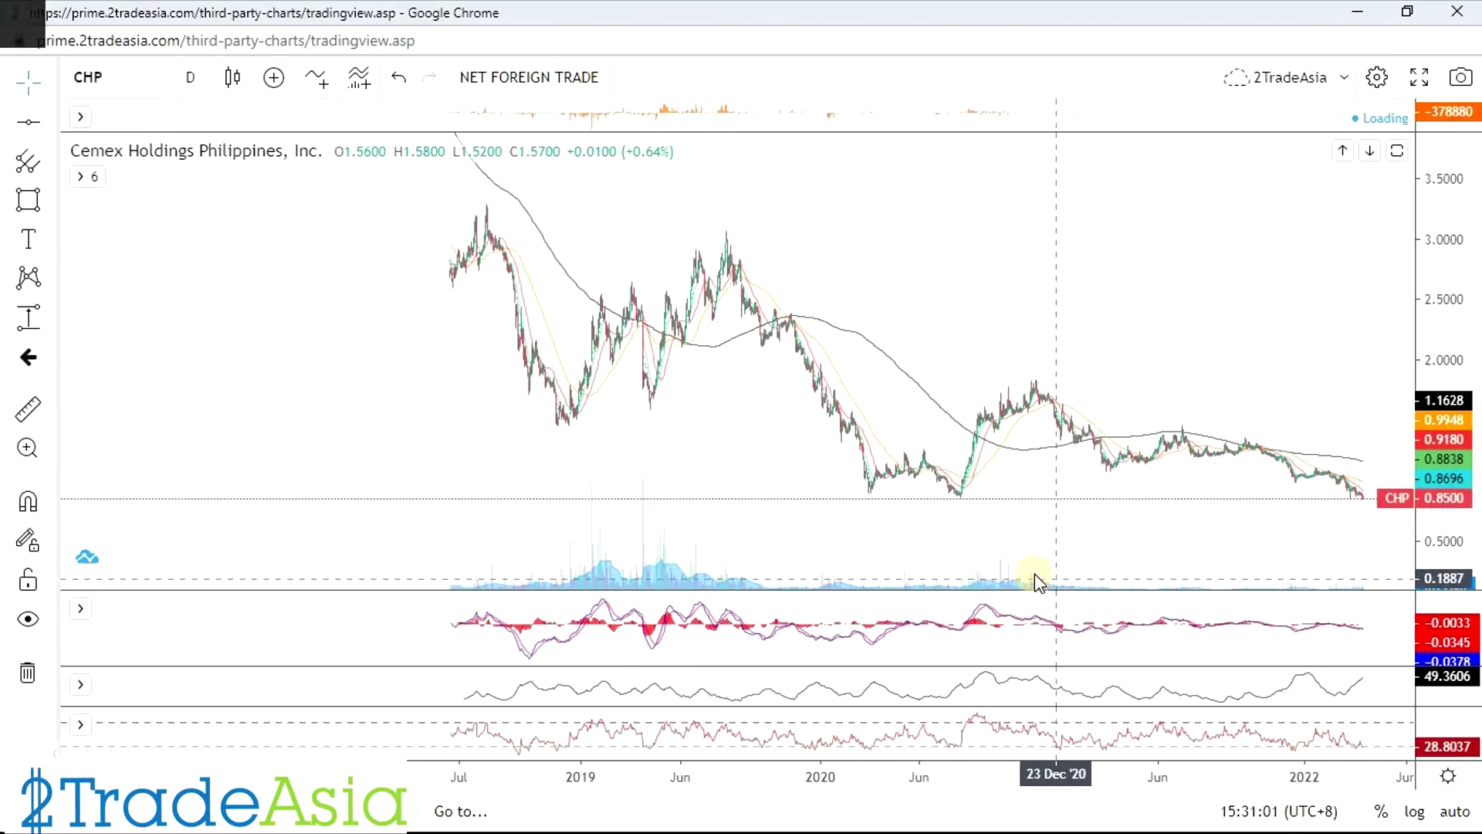
Switch to the Google Sheets watchlist and weigh CHP's 2022 EPS and net income growth against its other fundamentals.
{"action": "key", "text": "alt+Tab"}
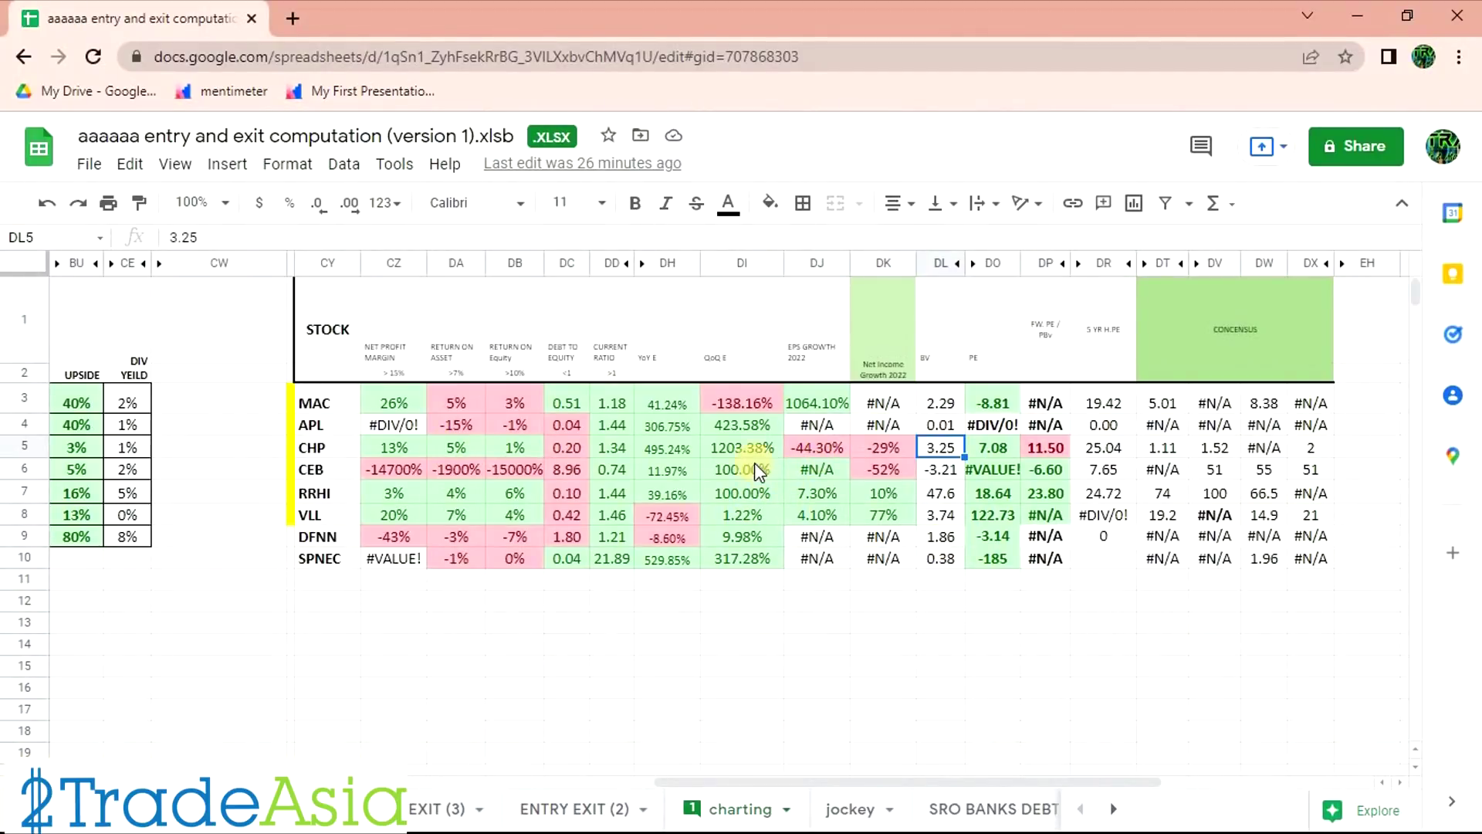
{"action": "left_click", "coordinate": [822, 445]}
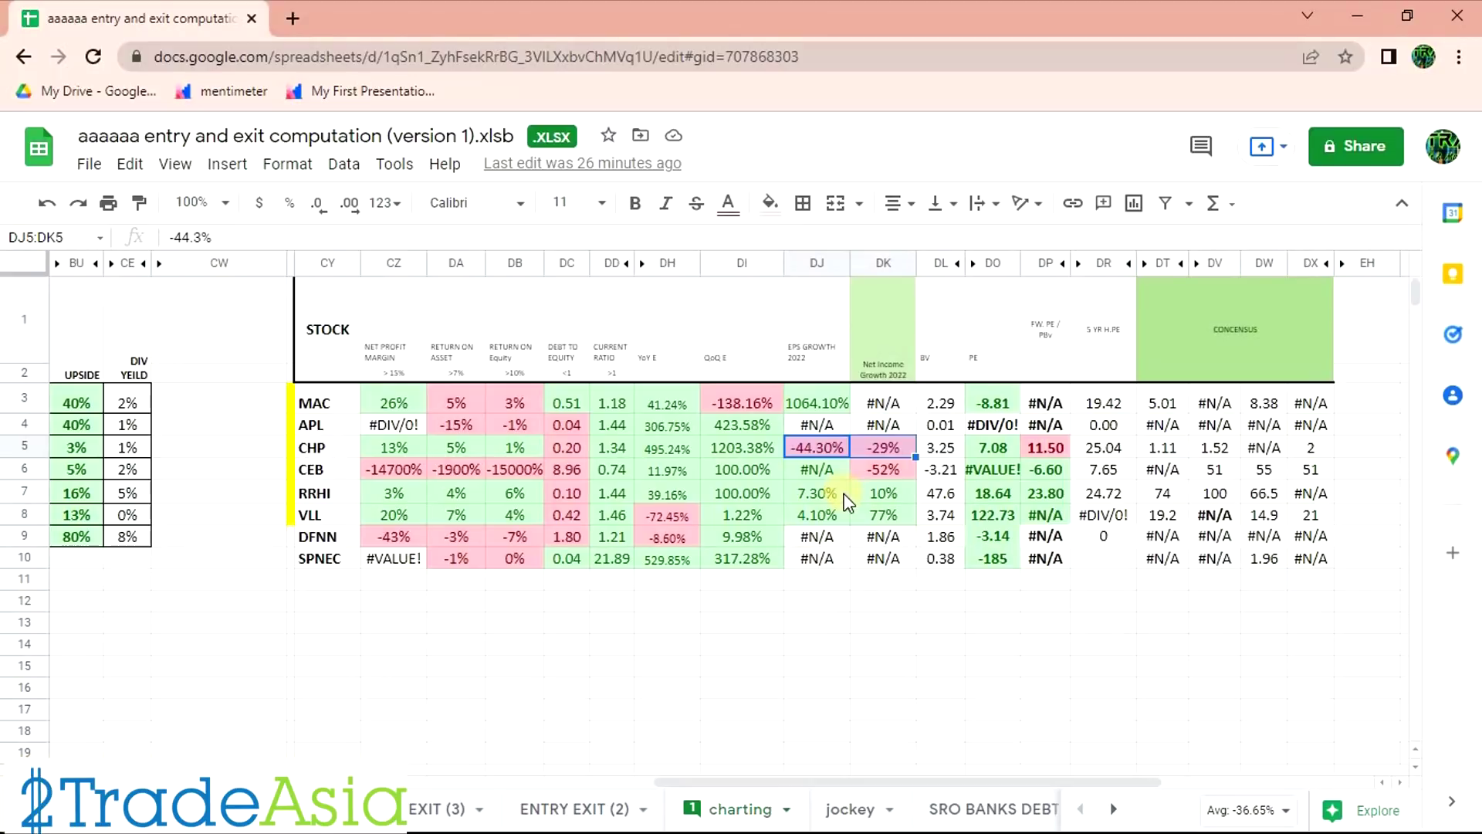
{"action": "left_click", "coordinate": [871, 608]}
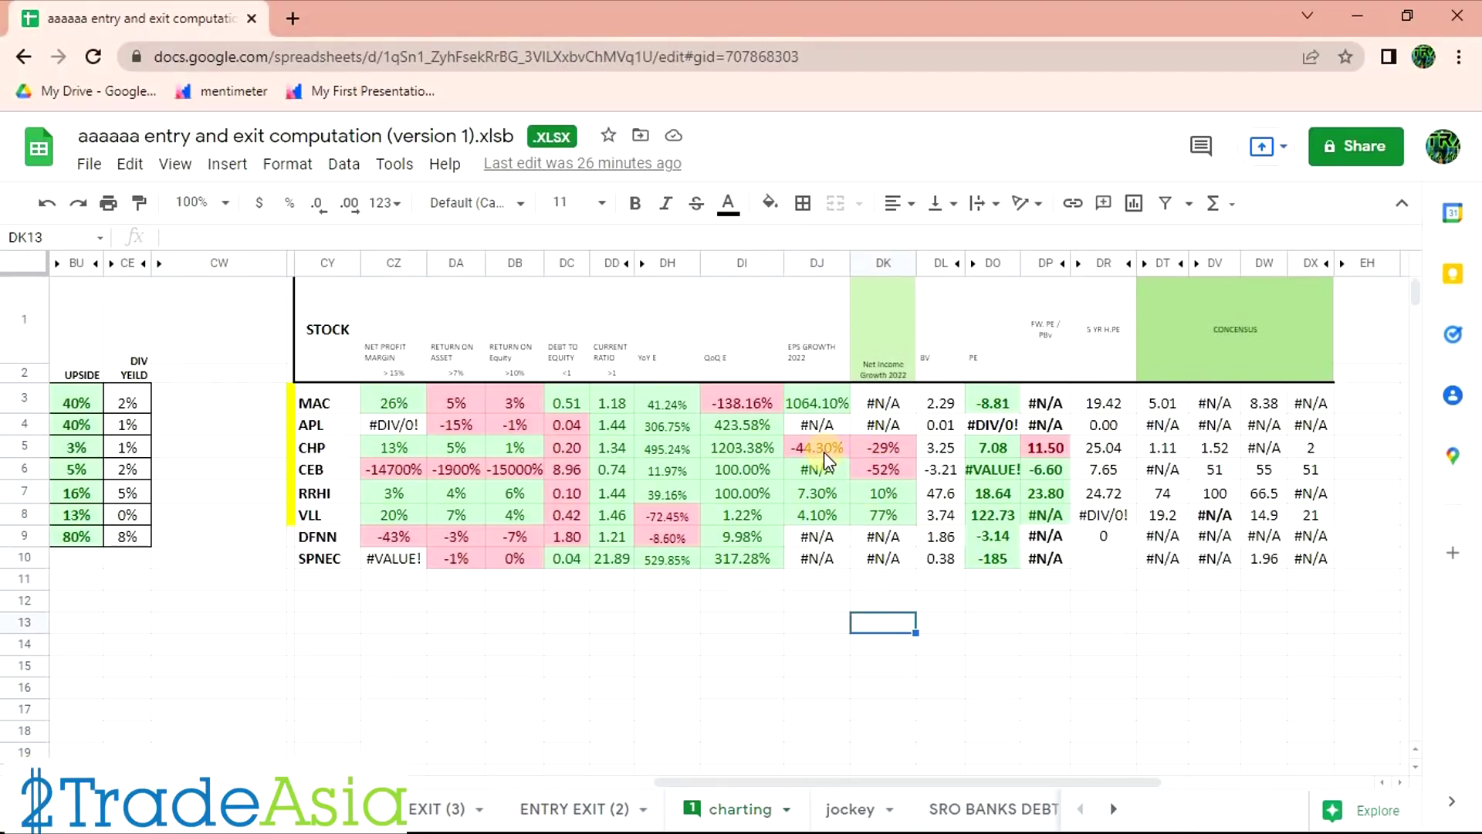
{"action": "left_click_drag", "start_coordinate": [320, 457], "coordinate": [820, 448]}
{"action": "left_click", "coordinate": [873, 645]}
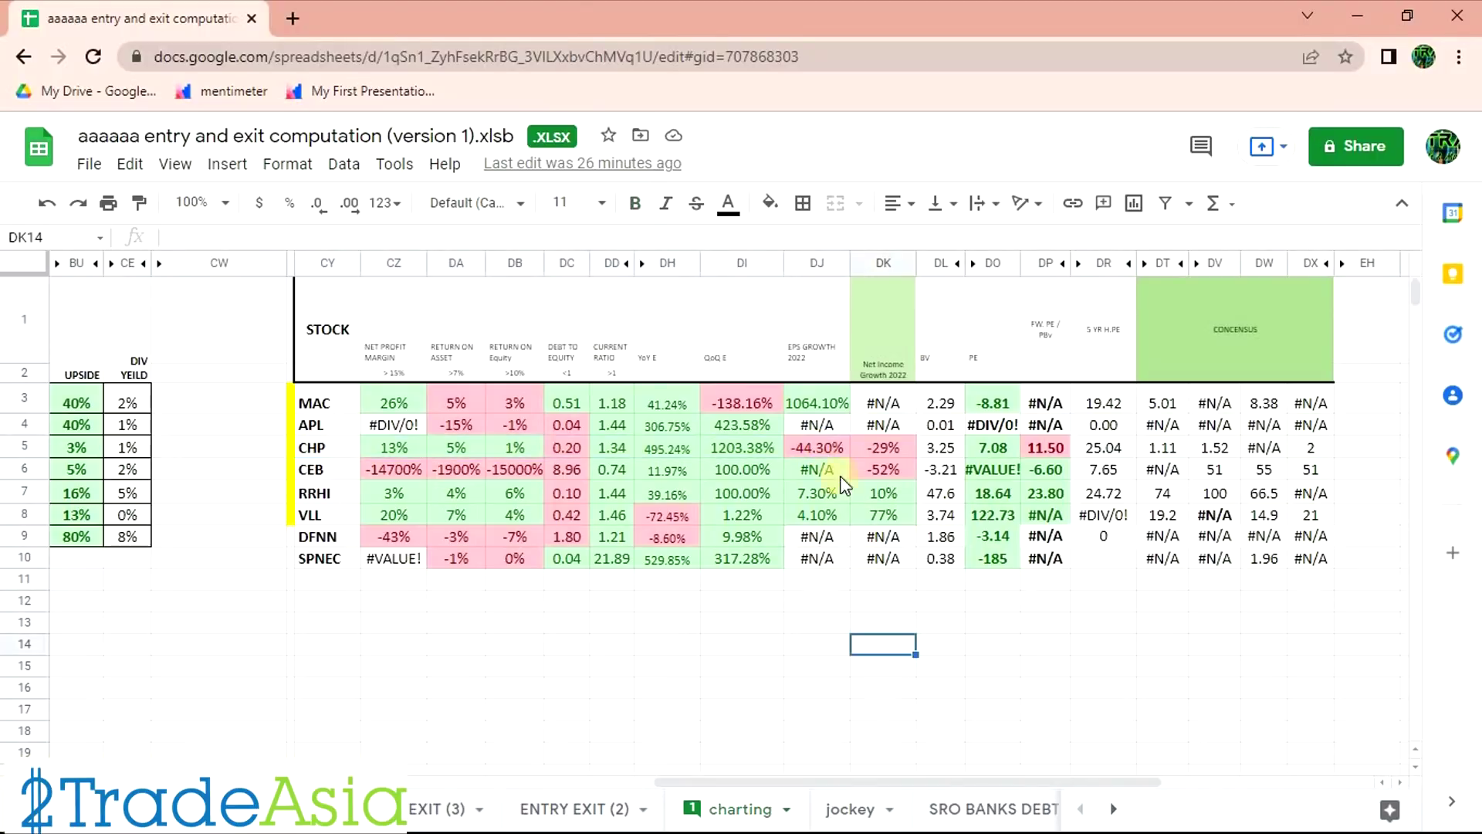
{"action": "left_click", "coordinate": [822, 445]}
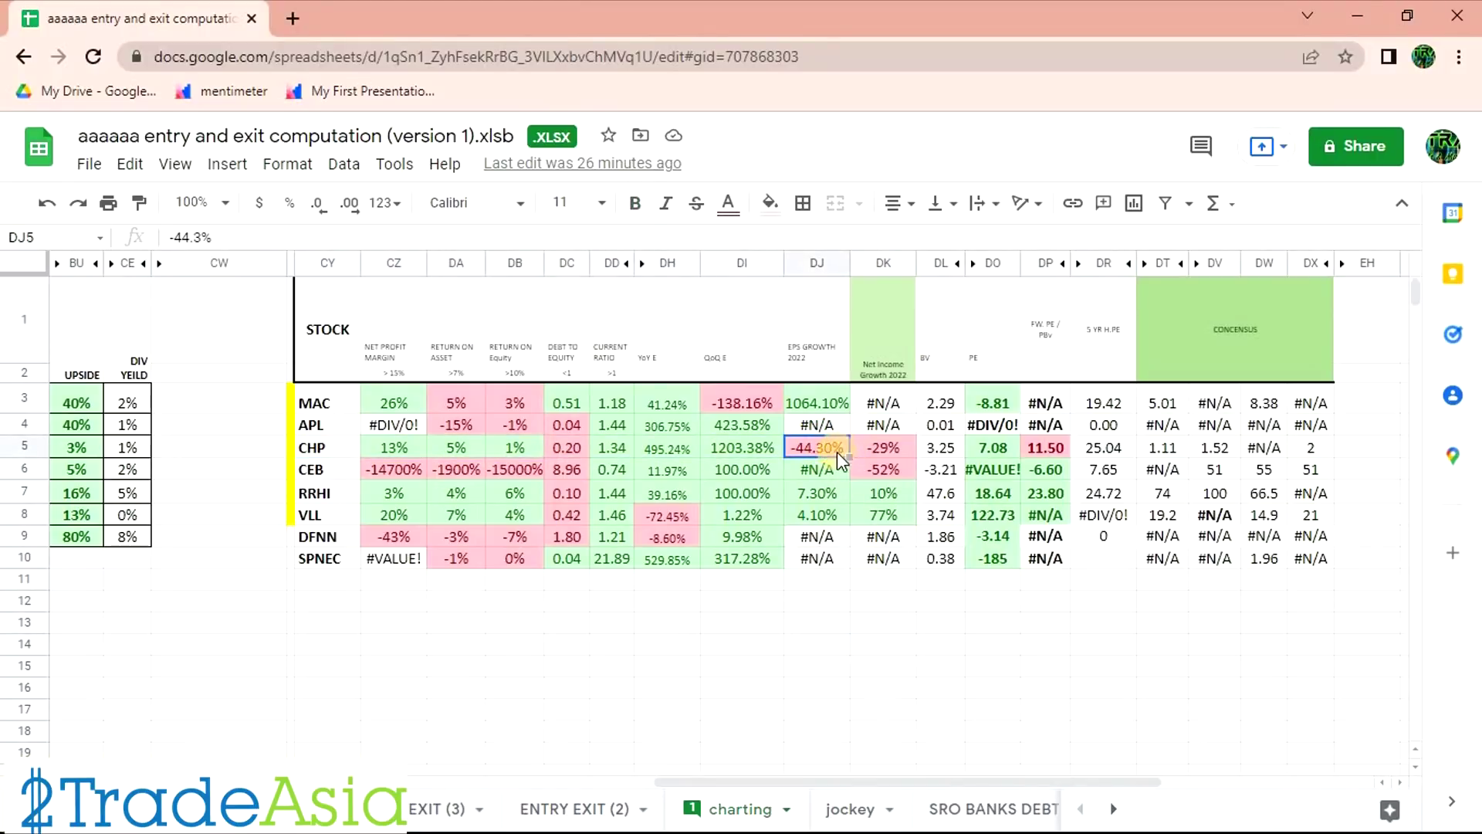
{"action": "left_click", "coordinate": [863, 639]}
{"action": "left_click_drag", "start_coordinate": [812, 446], "coordinate": [868, 449]}
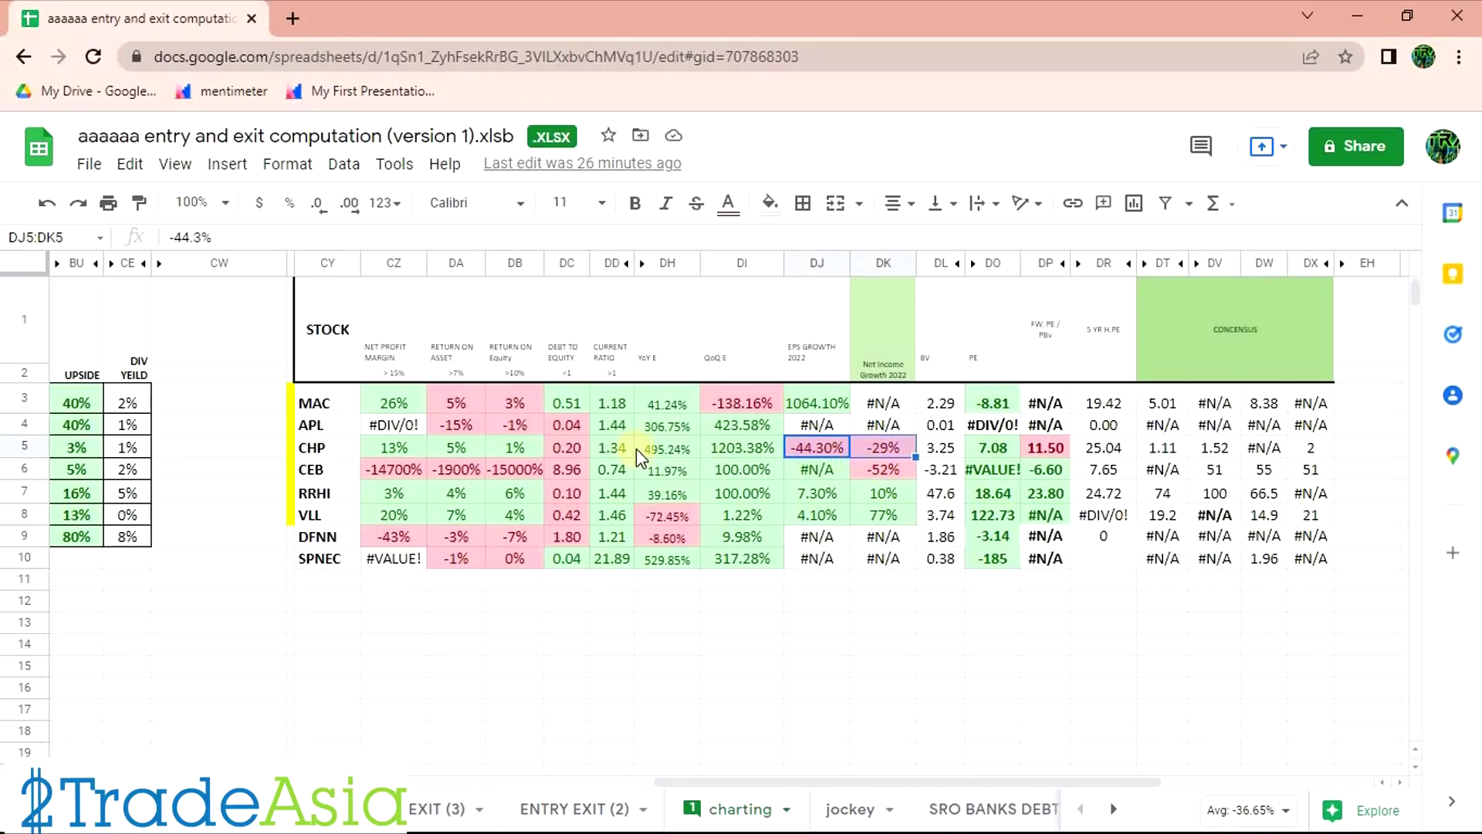
Review CHP's PE, five-year historical PE, 2022 EPS and net income growth, and consensus price in the watchlist row.
{"action": "left_click_drag", "start_coordinate": [331, 454], "coordinate": [772, 447]}
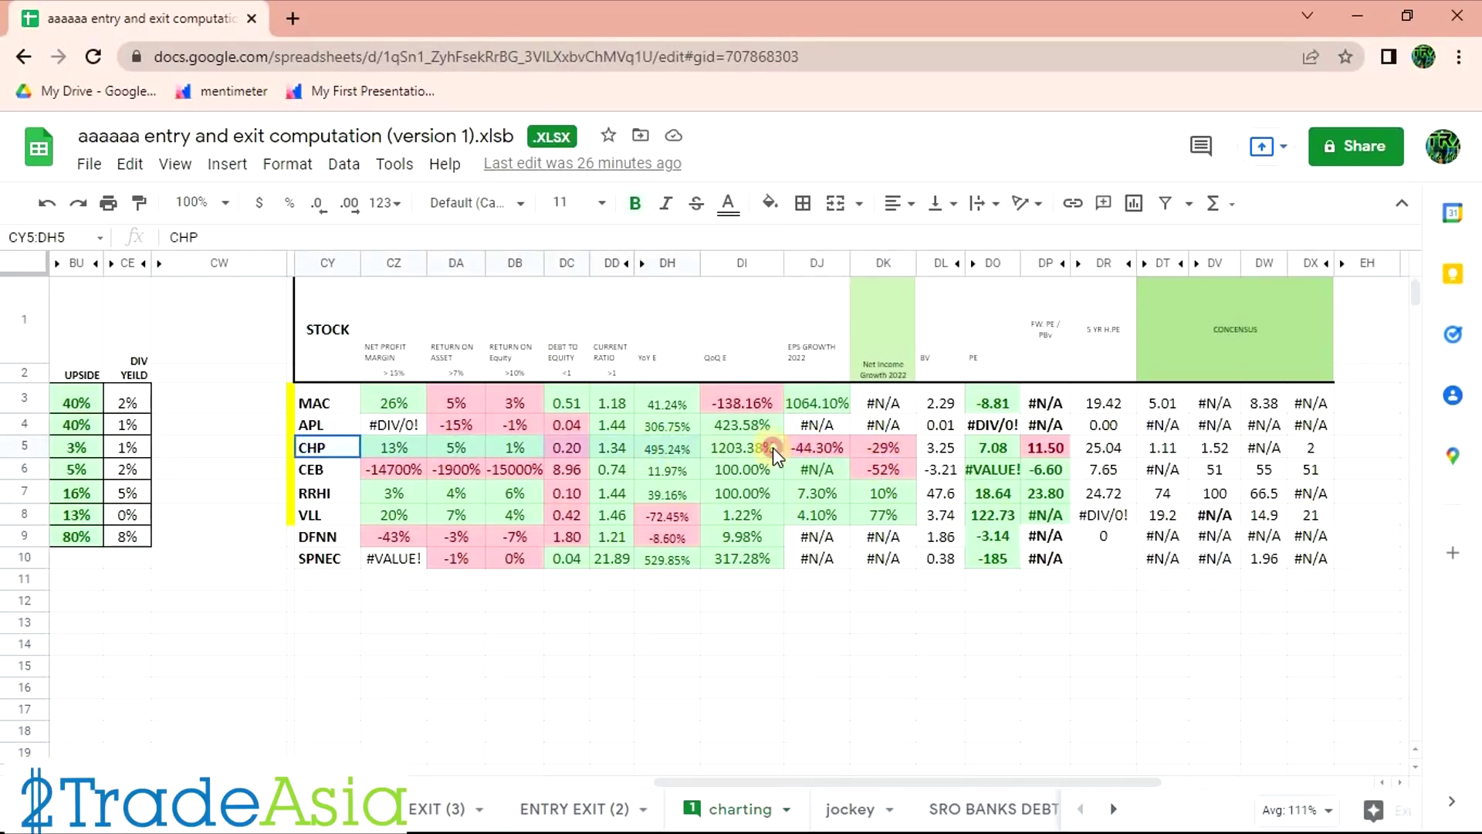
{"action": "left_click", "coordinate": [992, 448]}
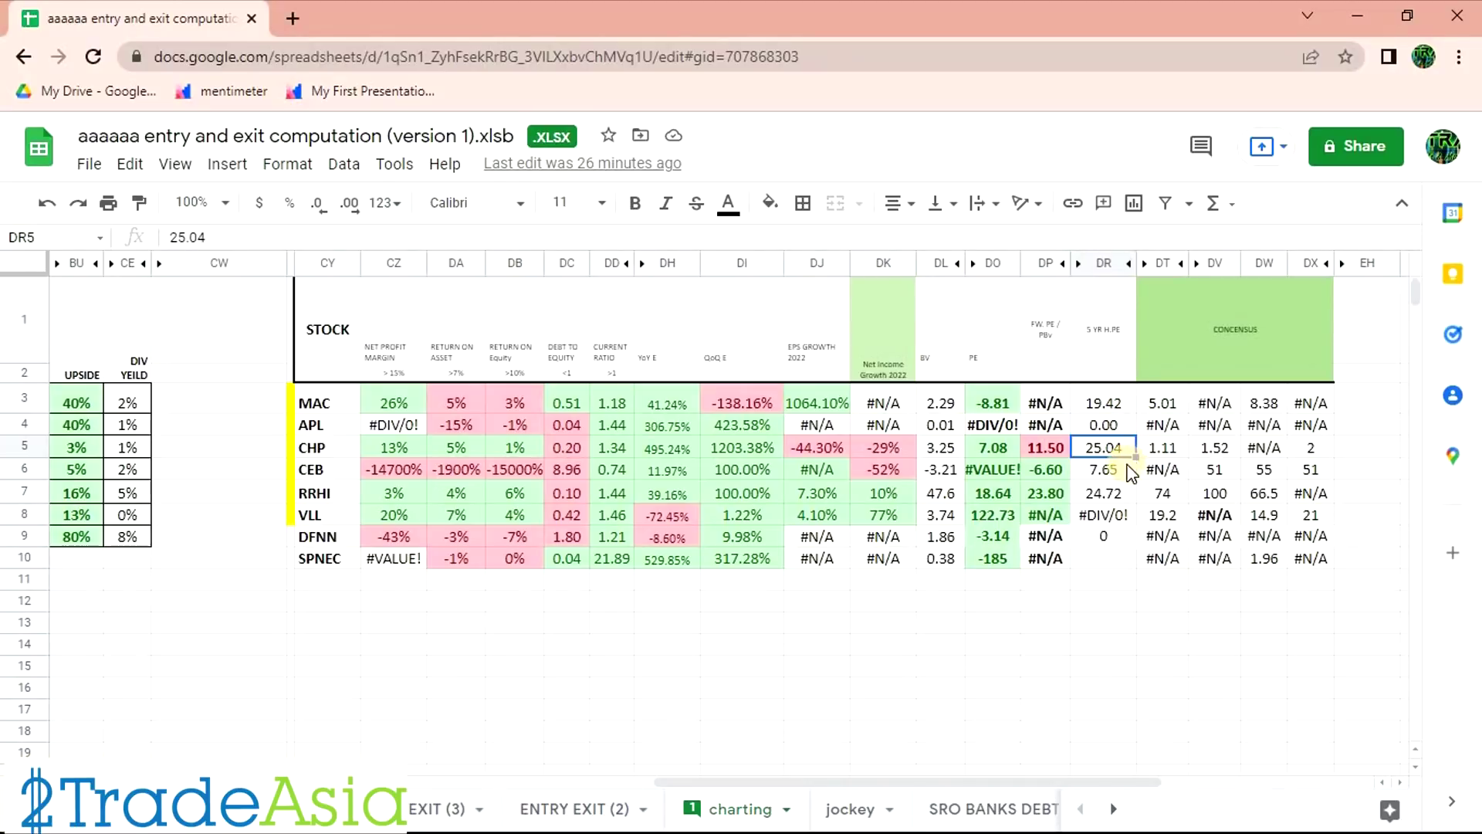
{"action": "left_click", "coordinate": [809, 447]}
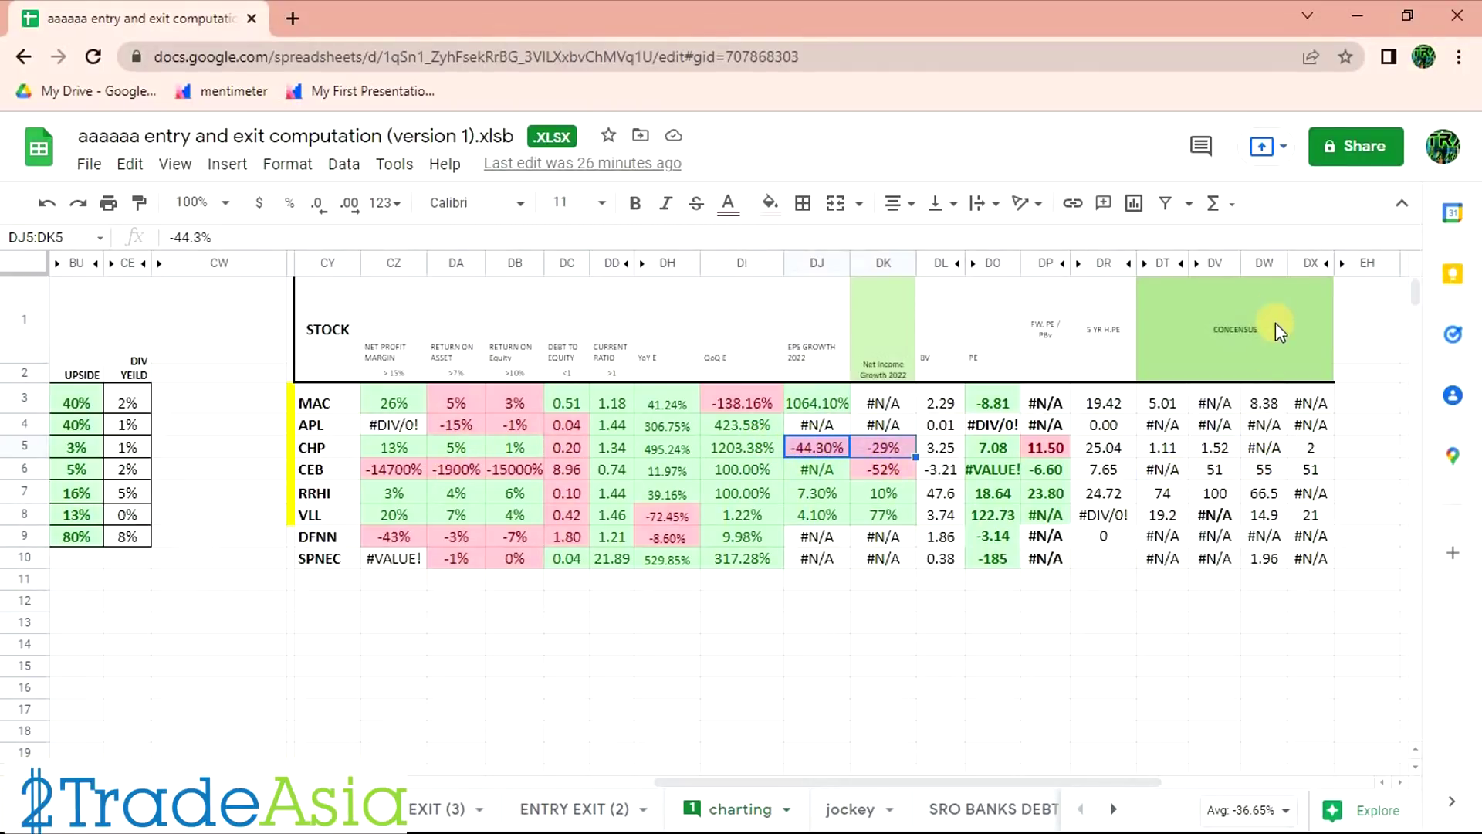
{"action": "left_click", "coordinate": [1160, 449]}
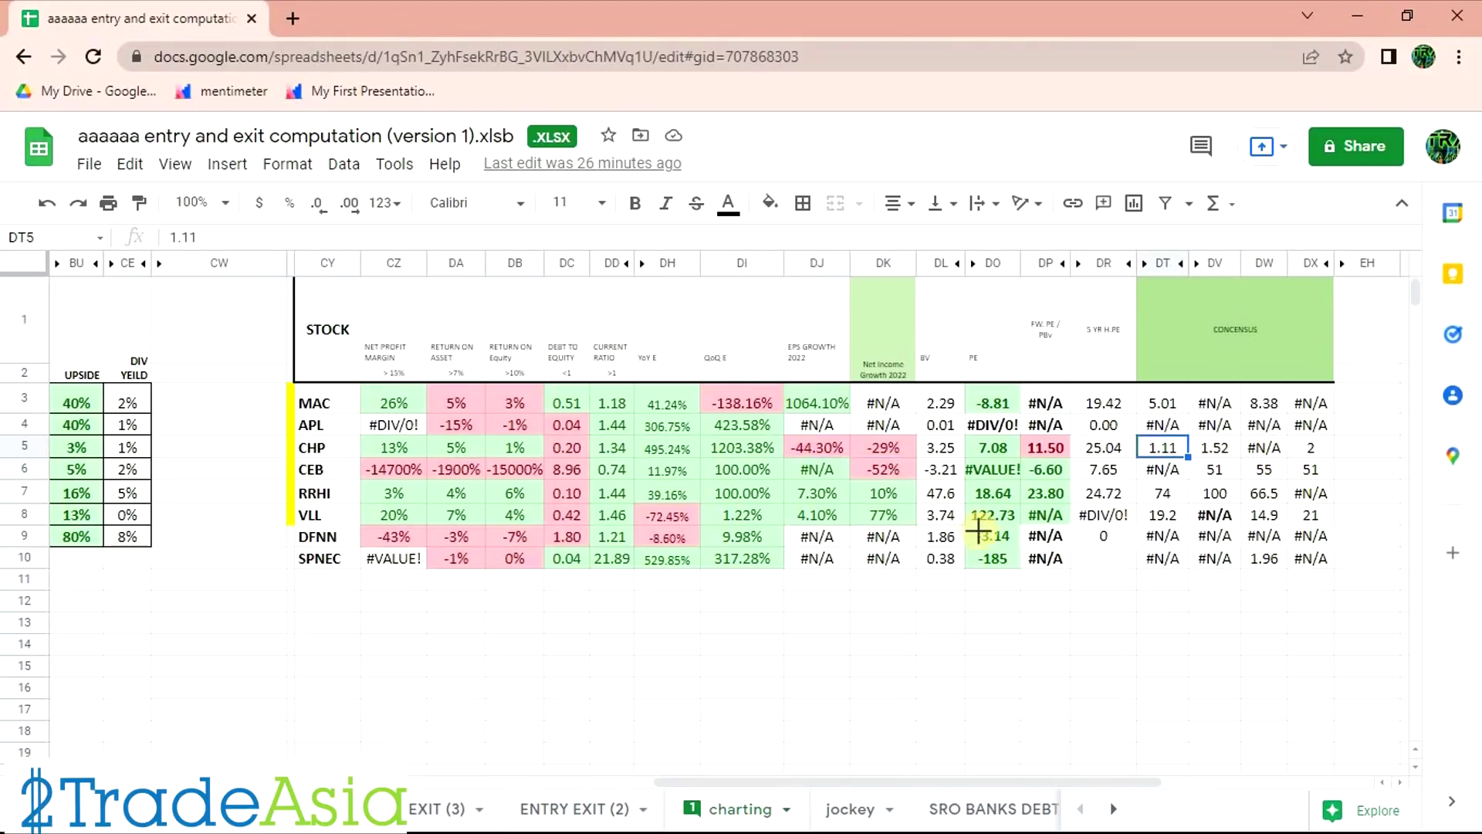
Switch to the 2TradeAsia chart and examine CHP's price action from early 2020 to April 2022, including the mid-2020 low.
{"action": "key", "text": "alt+Tab"}
{"action": "scroll", "coordinate": [1162, 525], "scroll_direction": "up", "scroll_amount": 2}
{"action": "left_click_drag", "start_coordinate": [1221, 536], "coordinate": [1090, 535]}
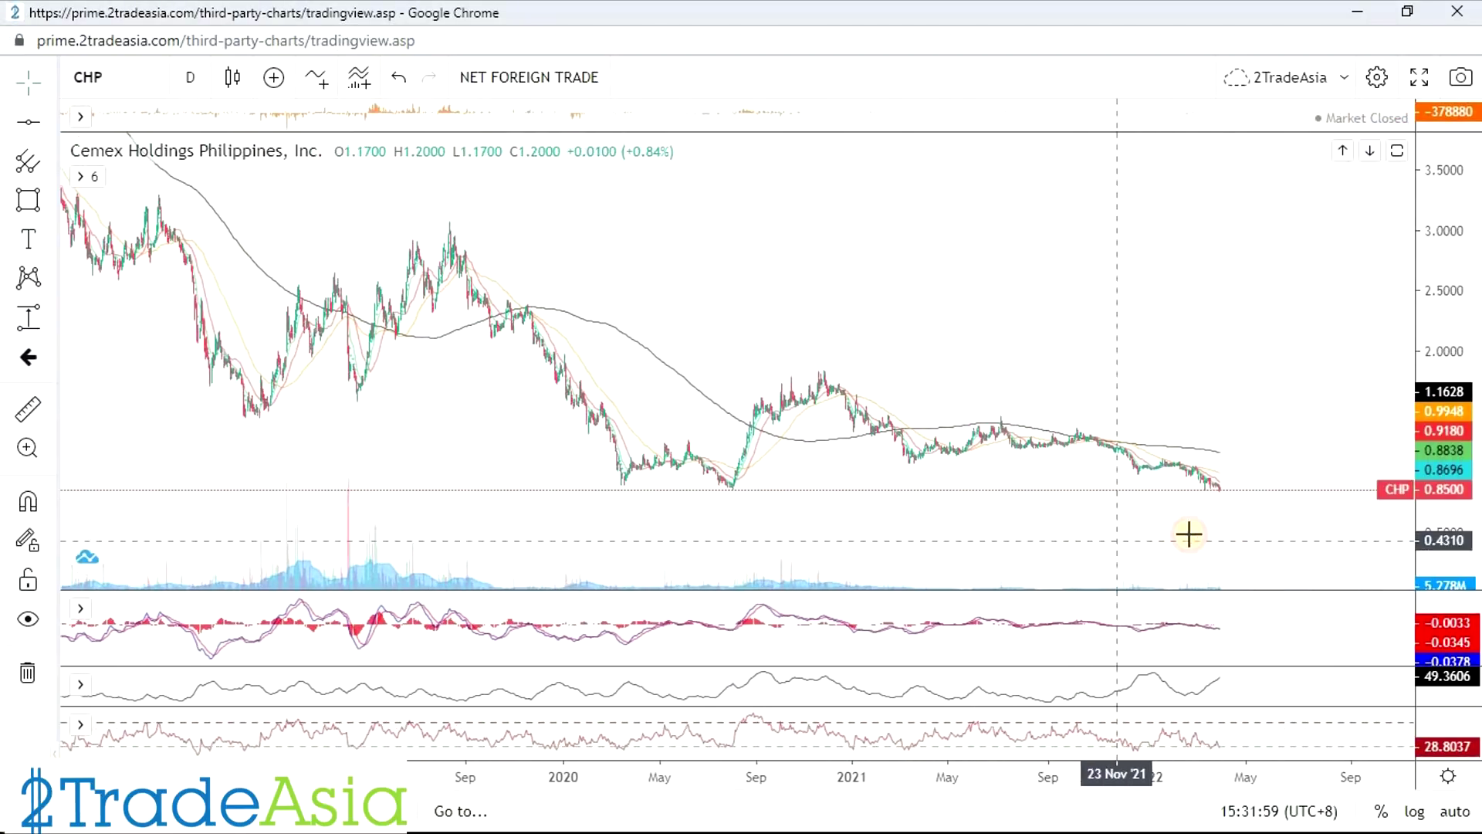
{"action": "scroll", "coordinate": [1188, 534], "scroll_direction": "up", "scroll_amount": 3}
{"action": "left_click_drag", "start_coordinate": [1449, 531], "coordinate": [1428, 324]}
{"action": "scroll", "coordinate": [1174, 507], "scroll_direction": "up", "scroll_amount": 1}
{"action": "left_click_drag", "start_coordinate": [1051, 478], "coordinate": [1091, 234]}
{"action": "scroll", "coordinate": [1135, 321], "scroll_direction": "up", "scroll_amount": 3}
{"action": "left_click_drag", "start_coordinate": [882, 490], "coordinate": [1022, 493]}
{"action": "left_click", "coordinate": [292, 446]}
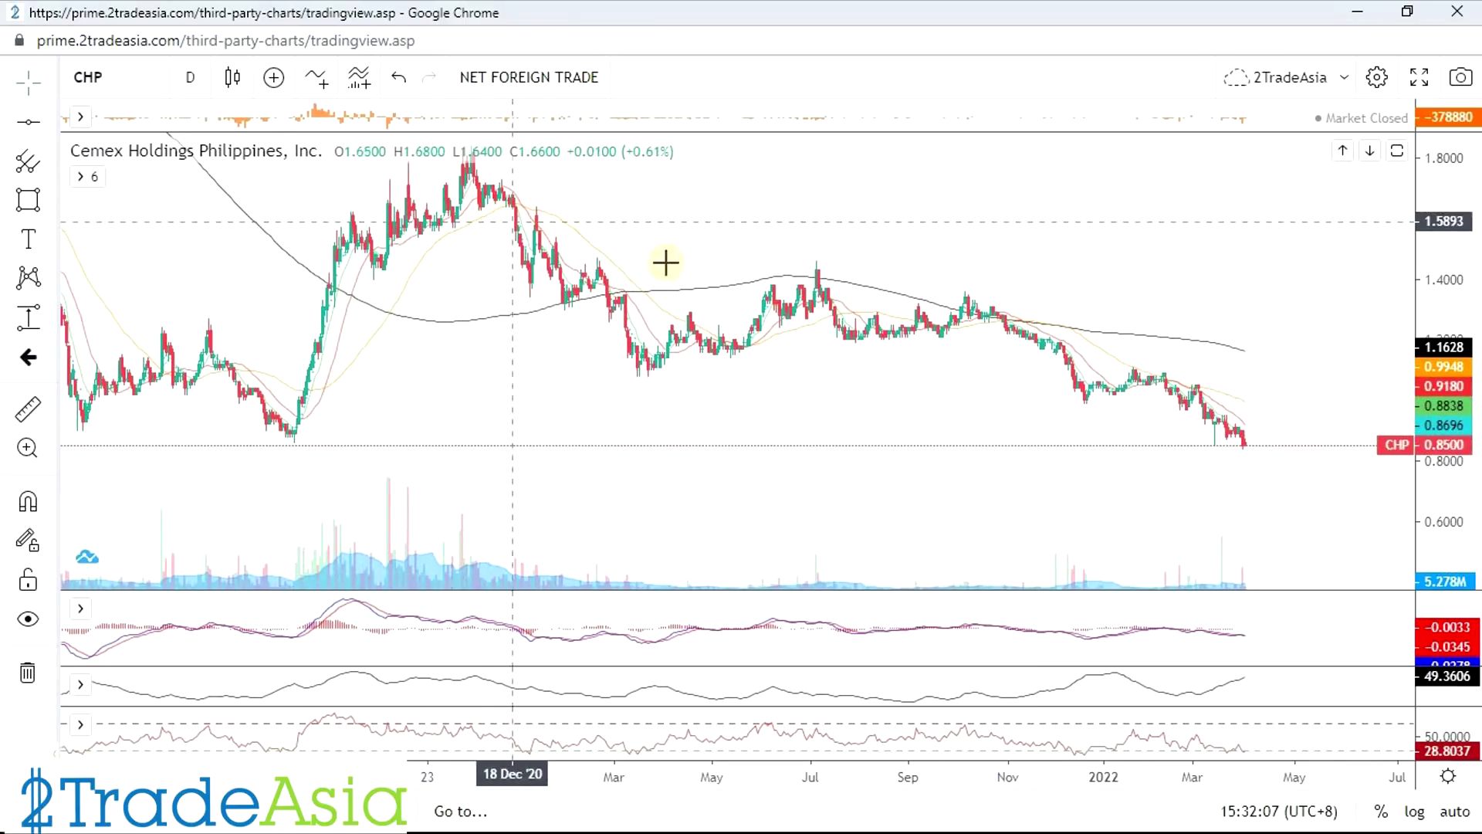
{"action": "scroll", "coordinate": [1243, 297], "scroll_direction": "down", "scroll_amount": 1}
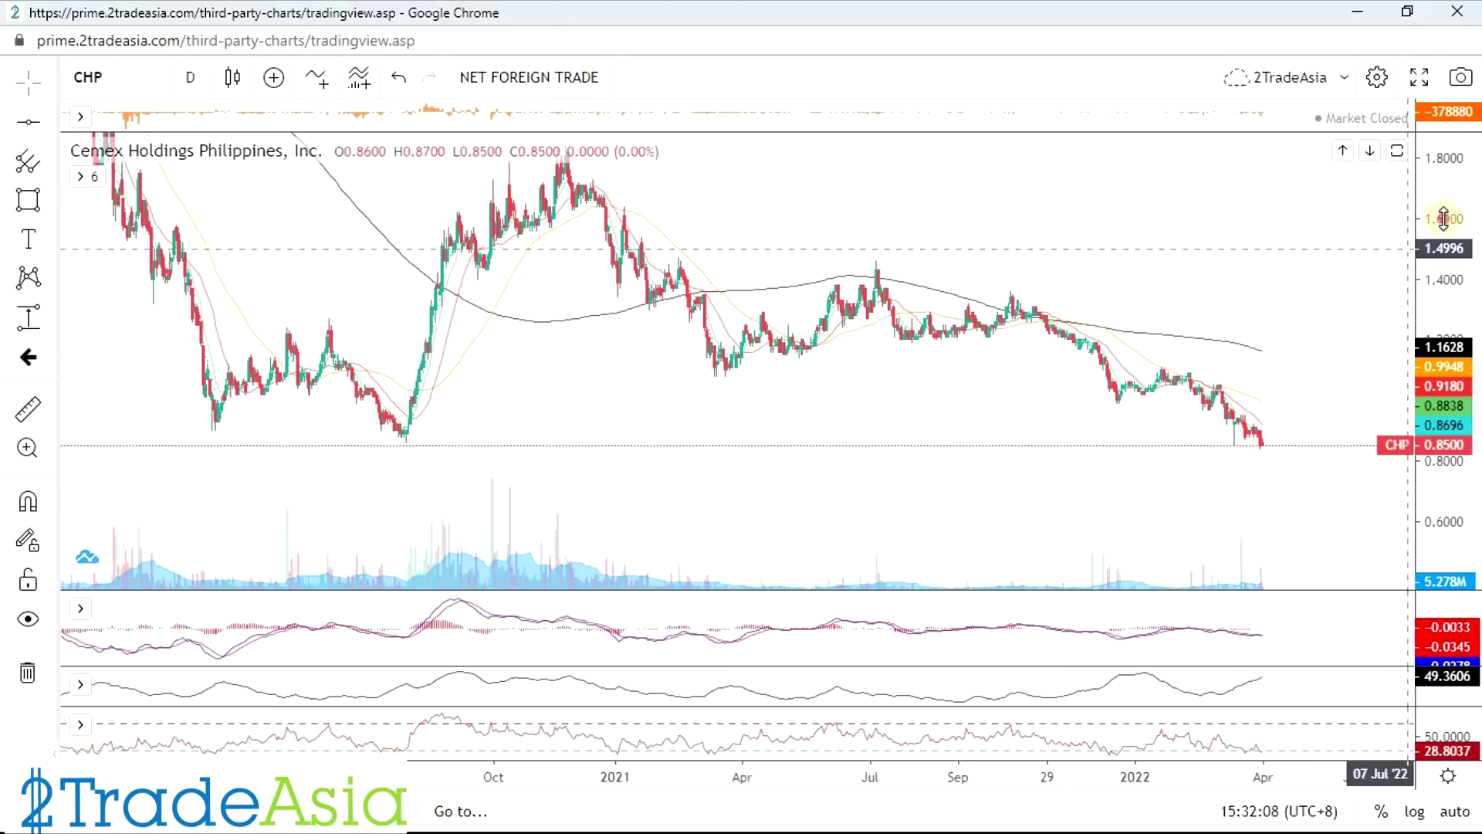
Draw two descending trend lines on CHP, from the 20 Nov 2020 peak to 11 May 2022 and from the 6 Oct 2021 peak to 3 Jun 2022.
{"action": "left_click", "coordinate": [50, 122]}
{"action": "left_click", "coordinate": [122, 127]}
{"action": "left_click", "coordinate": [563, 174]}
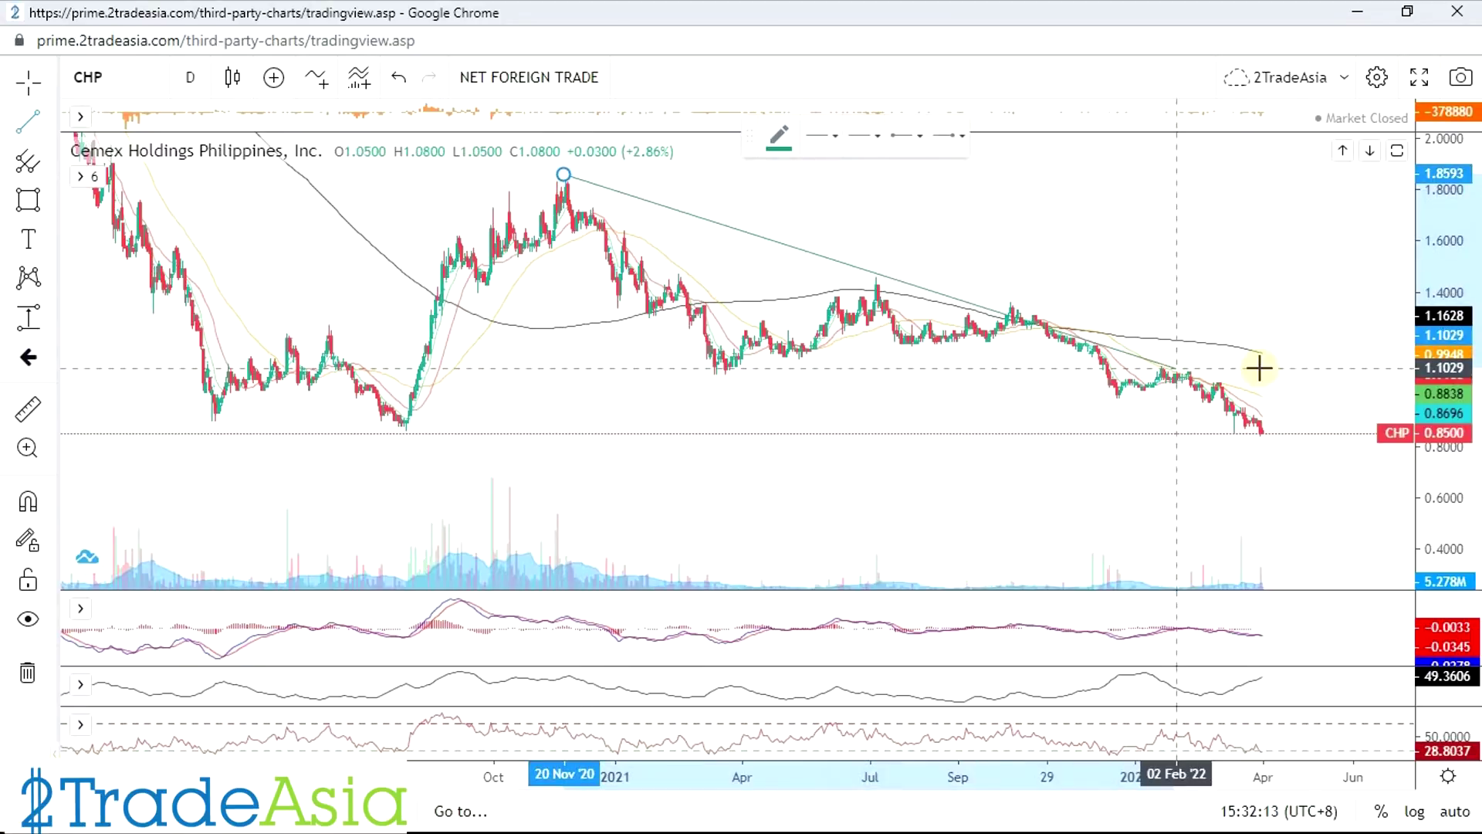
{"action": "left_click", "coordinate": [1321, 390]}
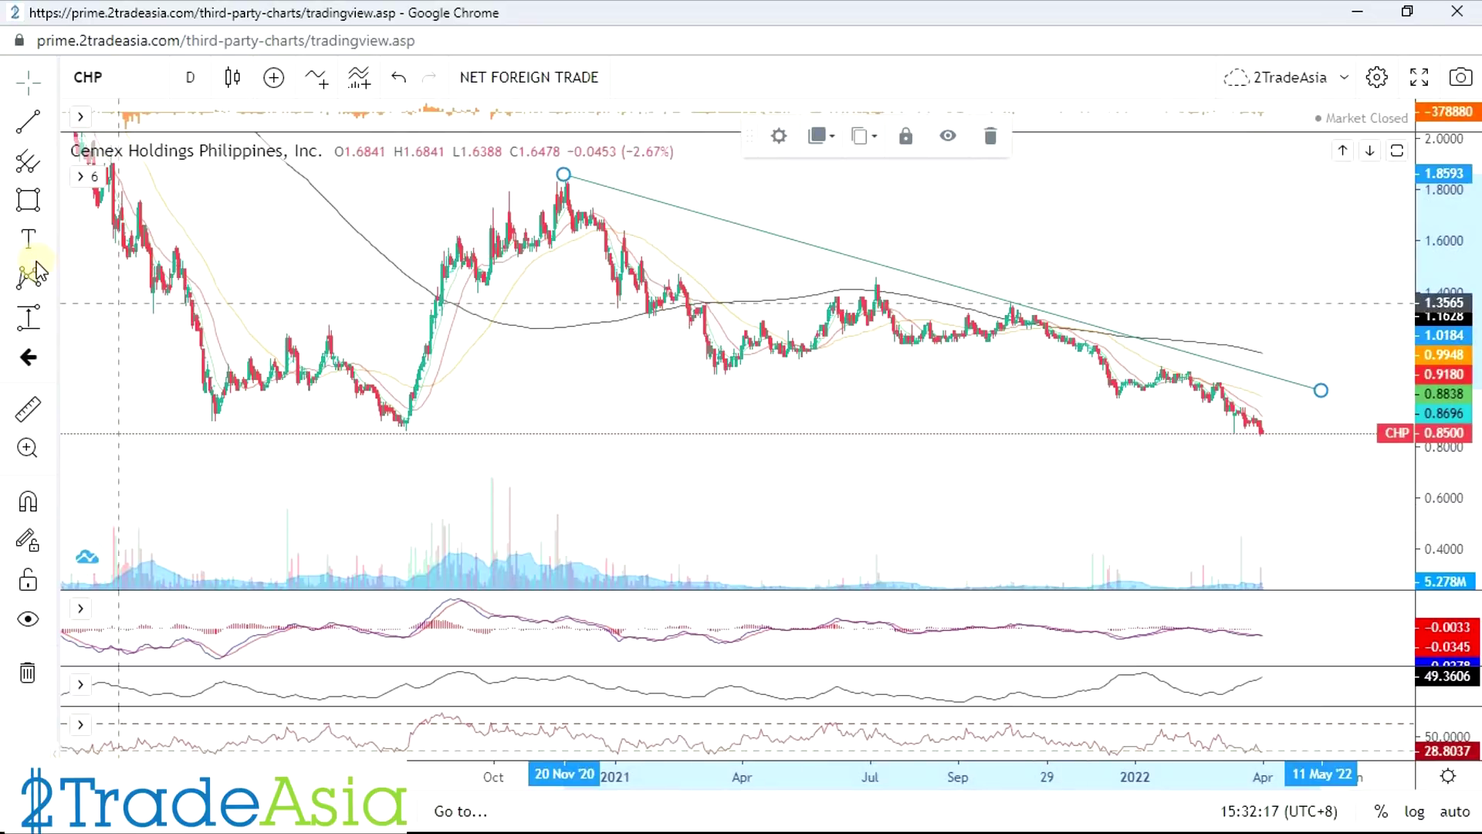
{"action": "left_click", "coordinate": [28, 122]}
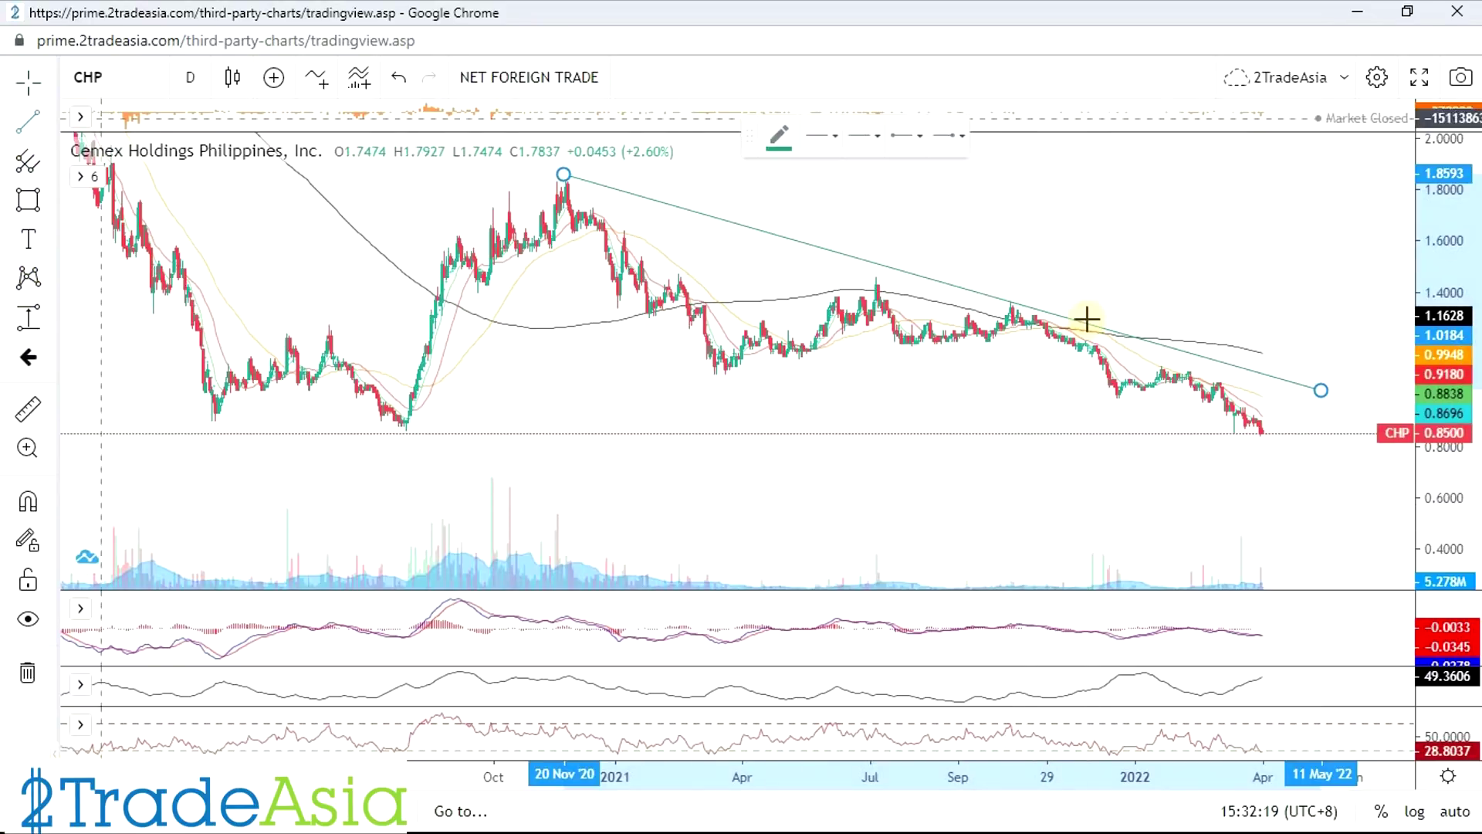
{"action": "left_click", "coordinate": [1011, 302]}
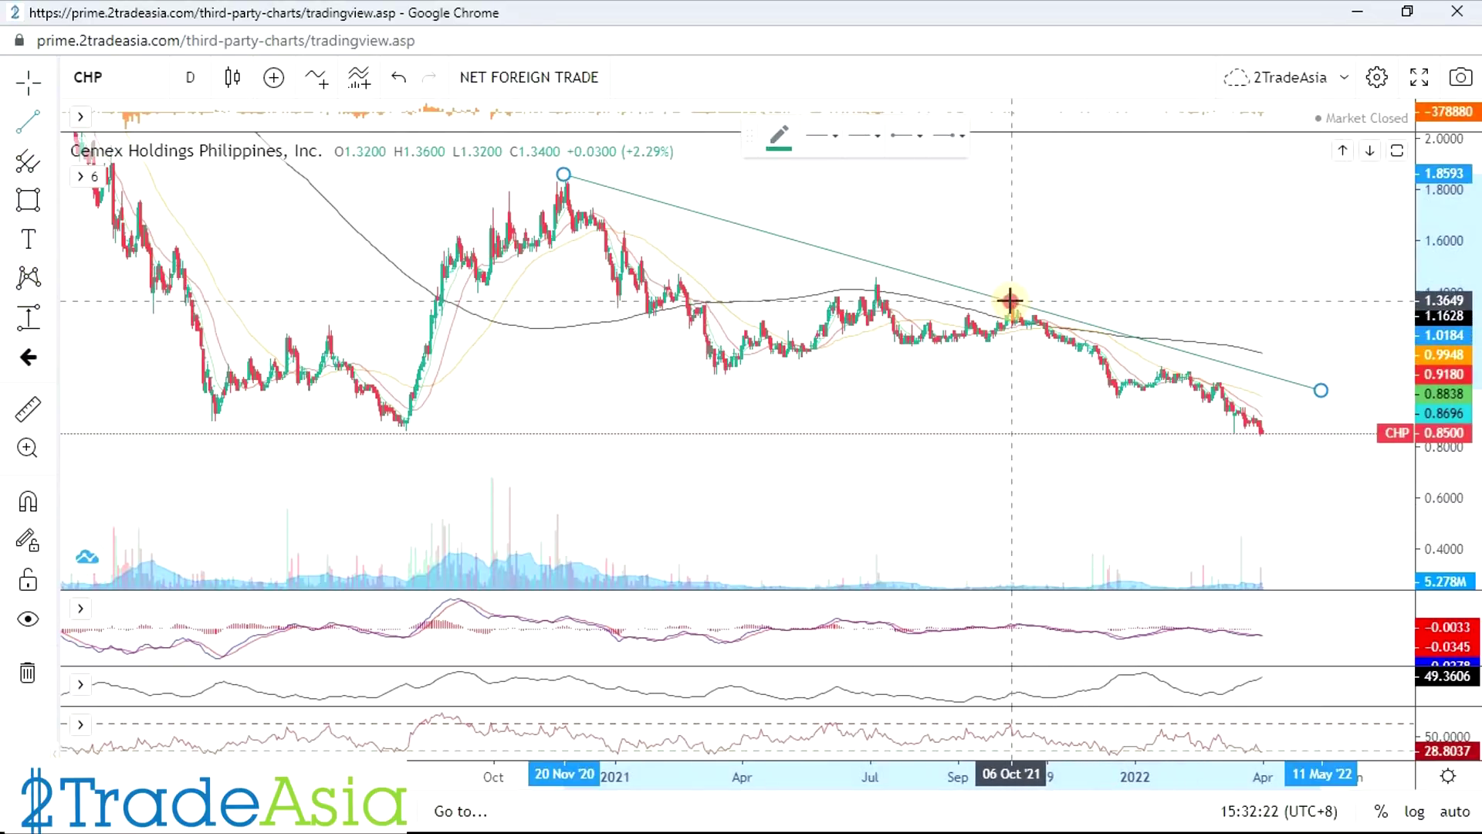
{"action": "left_click", "coordinate": [1356, 434]}
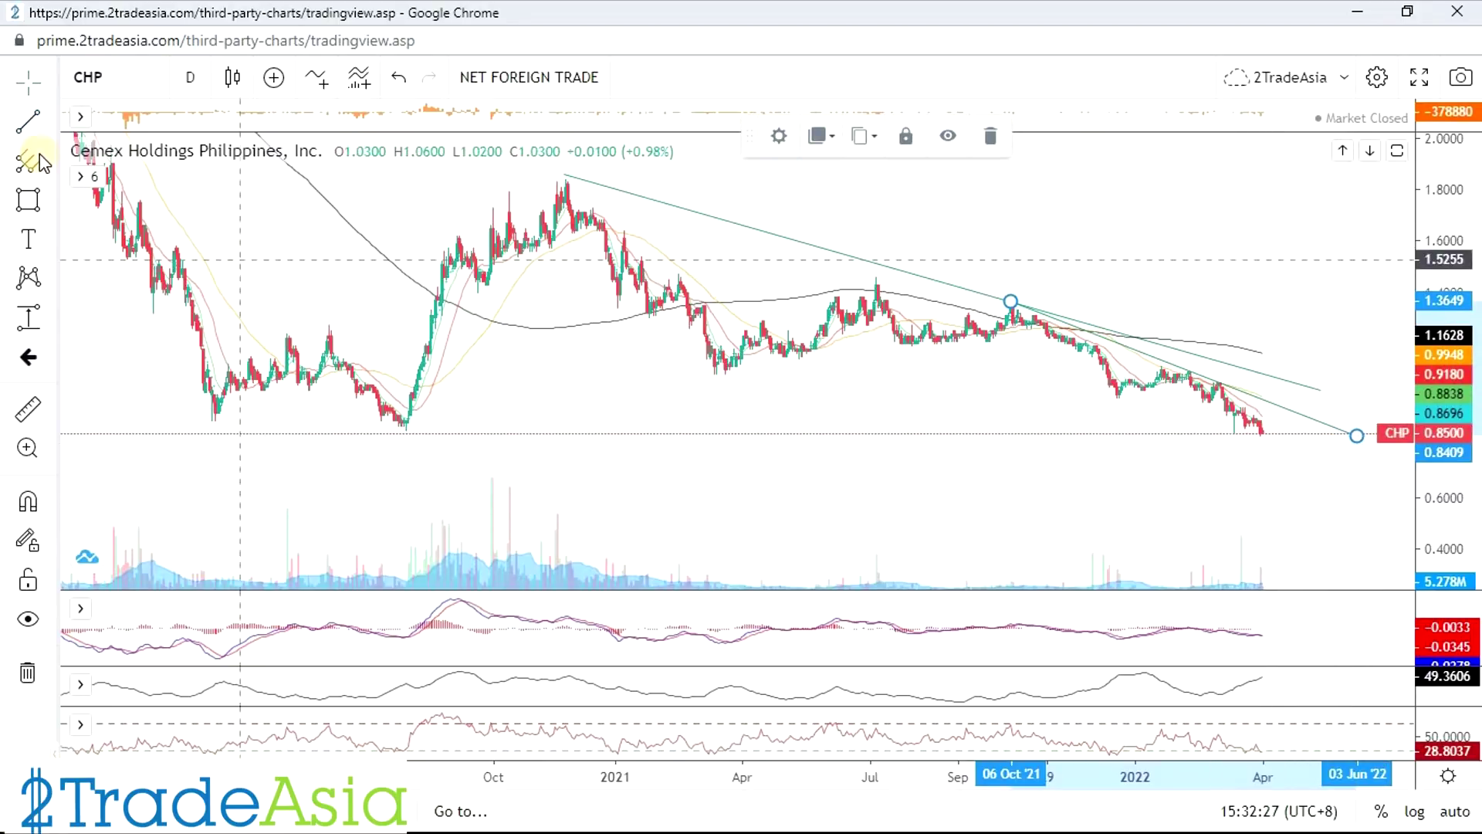
Draw a support trend line from CHP's August 2020 low at about 0.87 to 31 May 2022 at about 0.85.
{"action": "left_click", "coordinate": [27, 121]}
{"action": "left_click", "coordinate": [405, 429]}
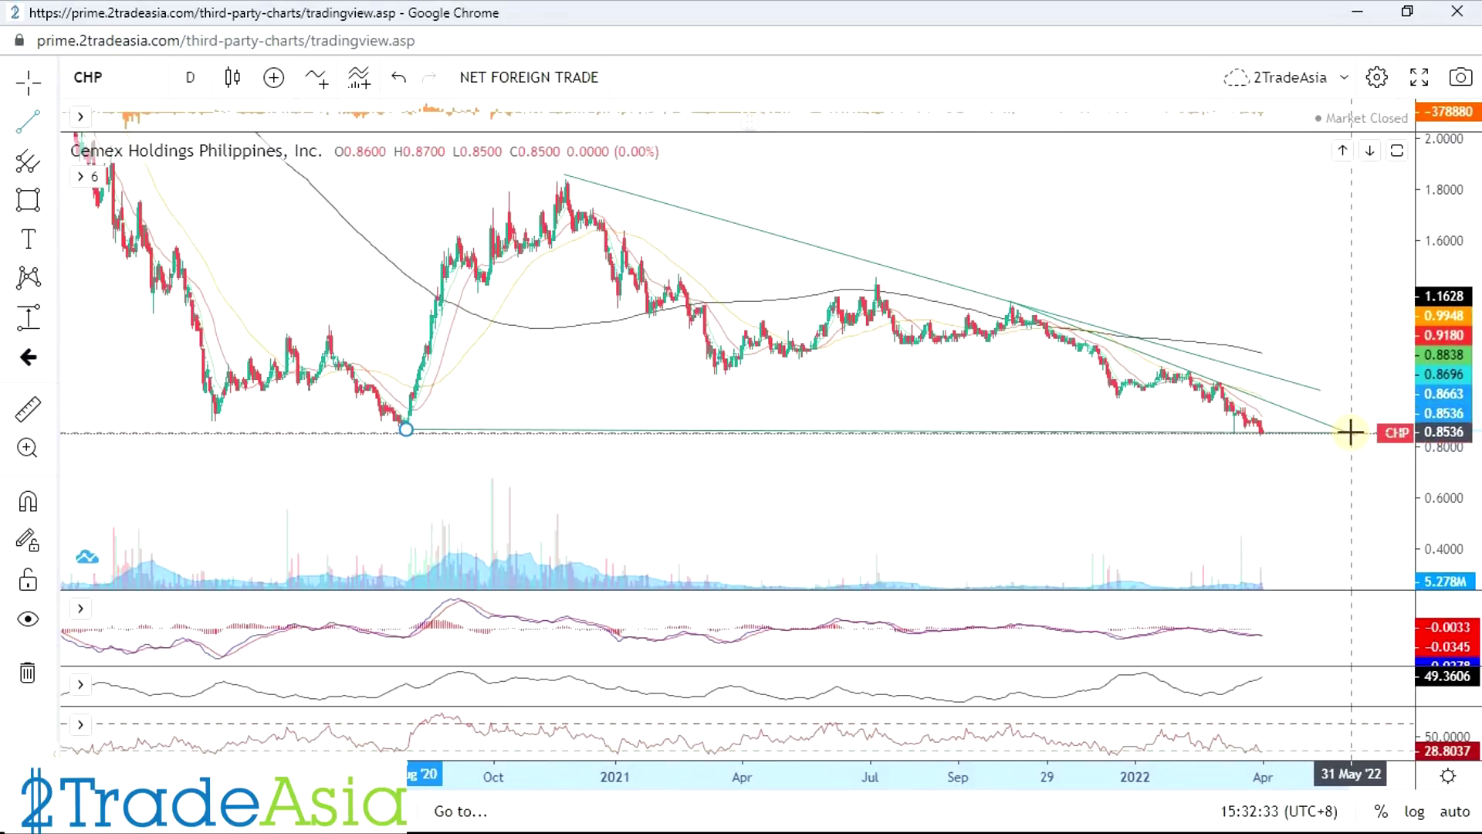
{"action": "left_click", "coordinate": [1351, 432]}
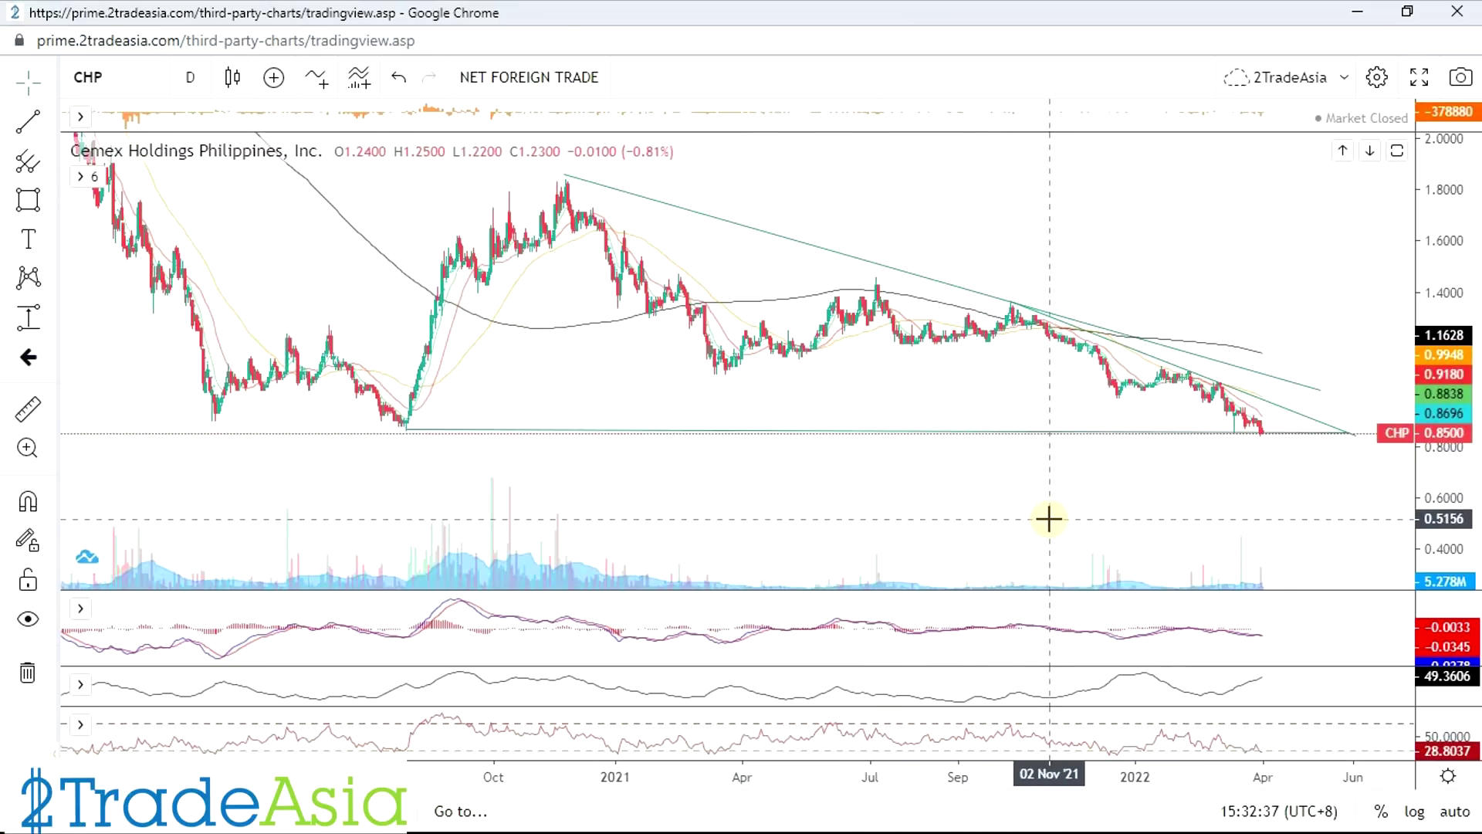
{"action": "scroll", "coordinate": [1048, 517], "scroll_direction": "up", "scroll_amount": 3}
{"action": "scroll", "coordinate": [1066, 521], "scroll_direction": "down", "scroll_amount": 3}
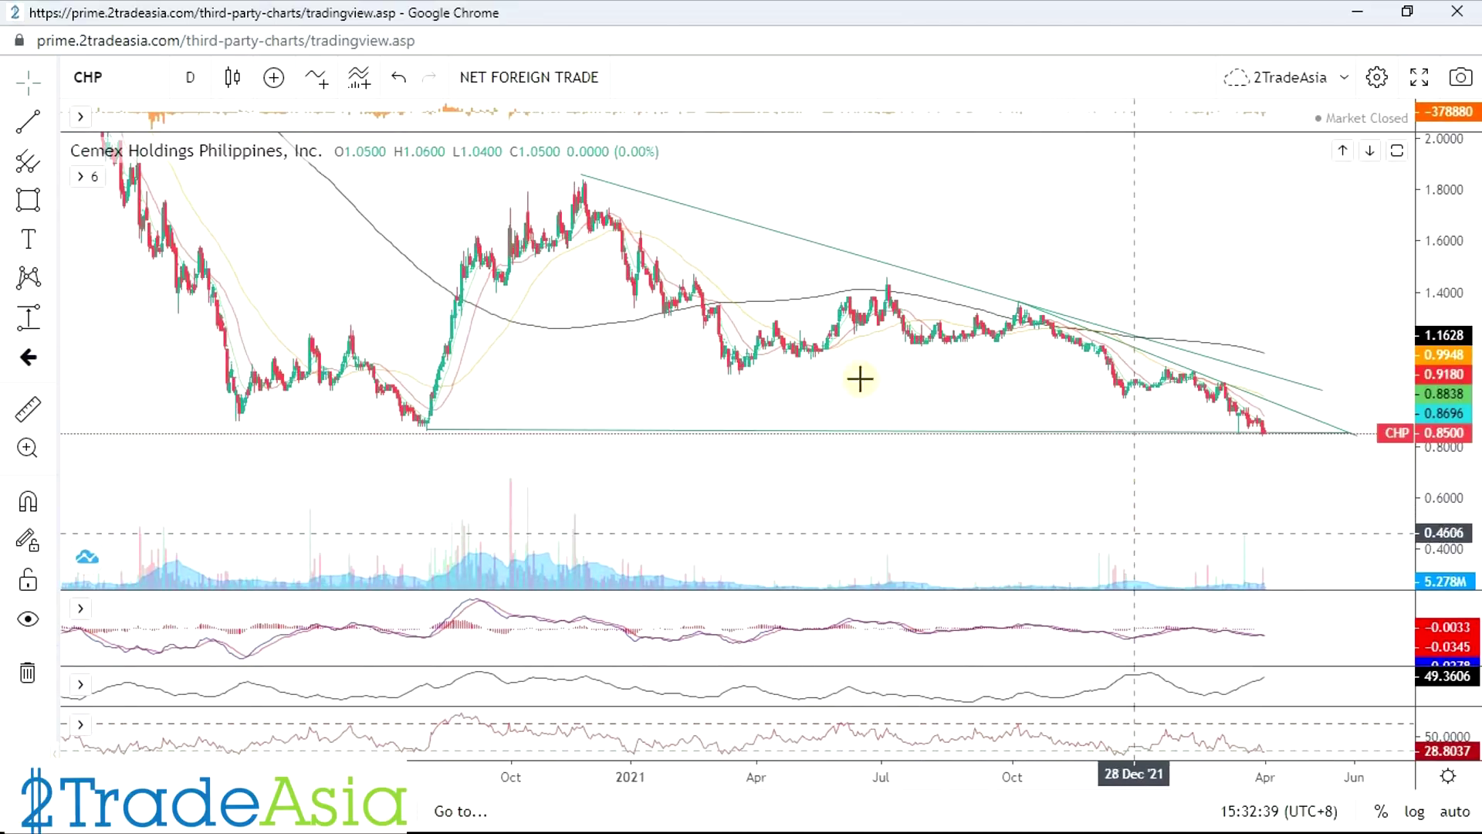
{"action": "left_click", "coordinate": [30, 326]}
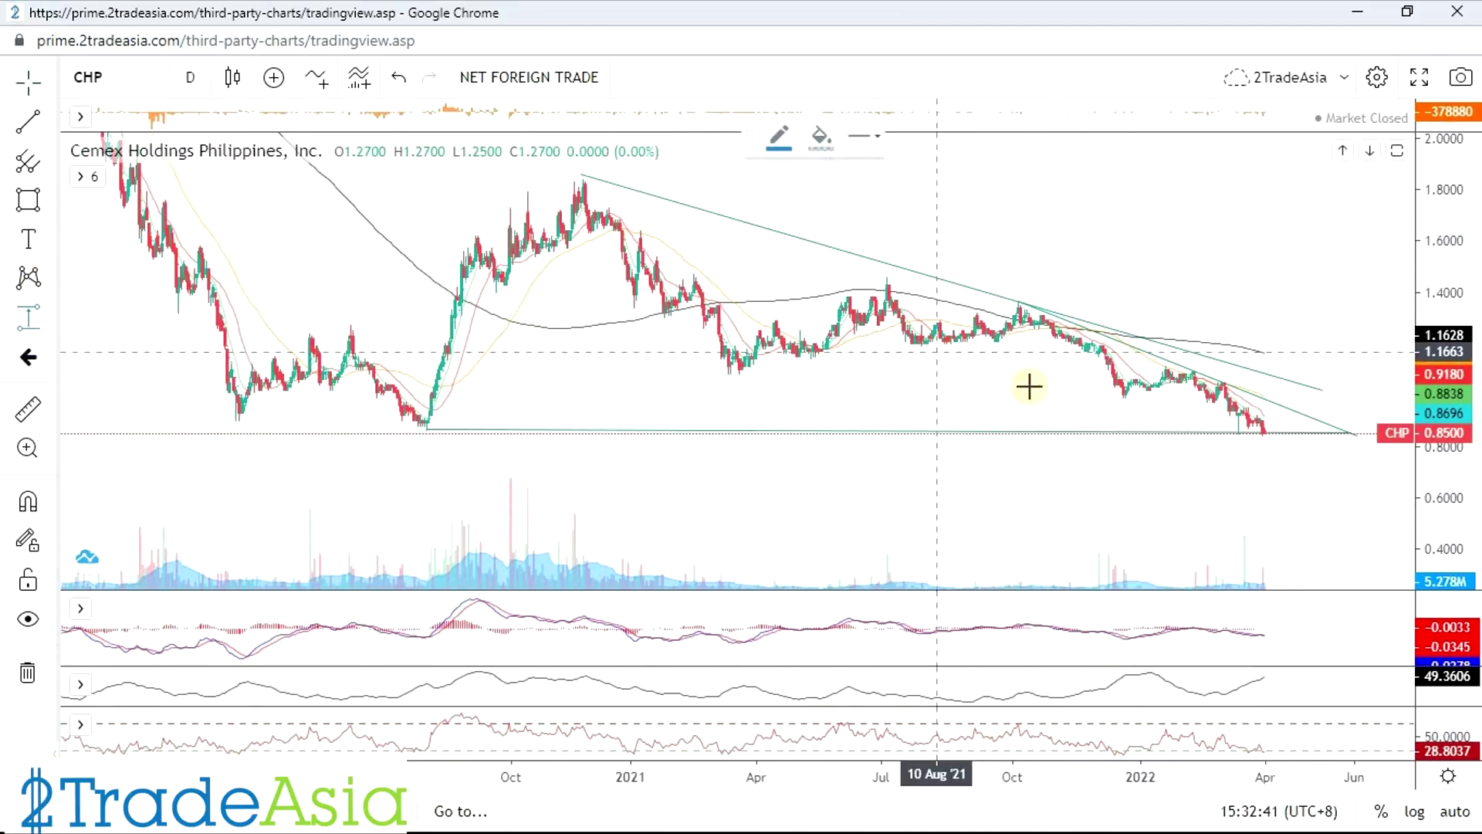
{"action": "left_click", "coordinate": [1089, 397]}
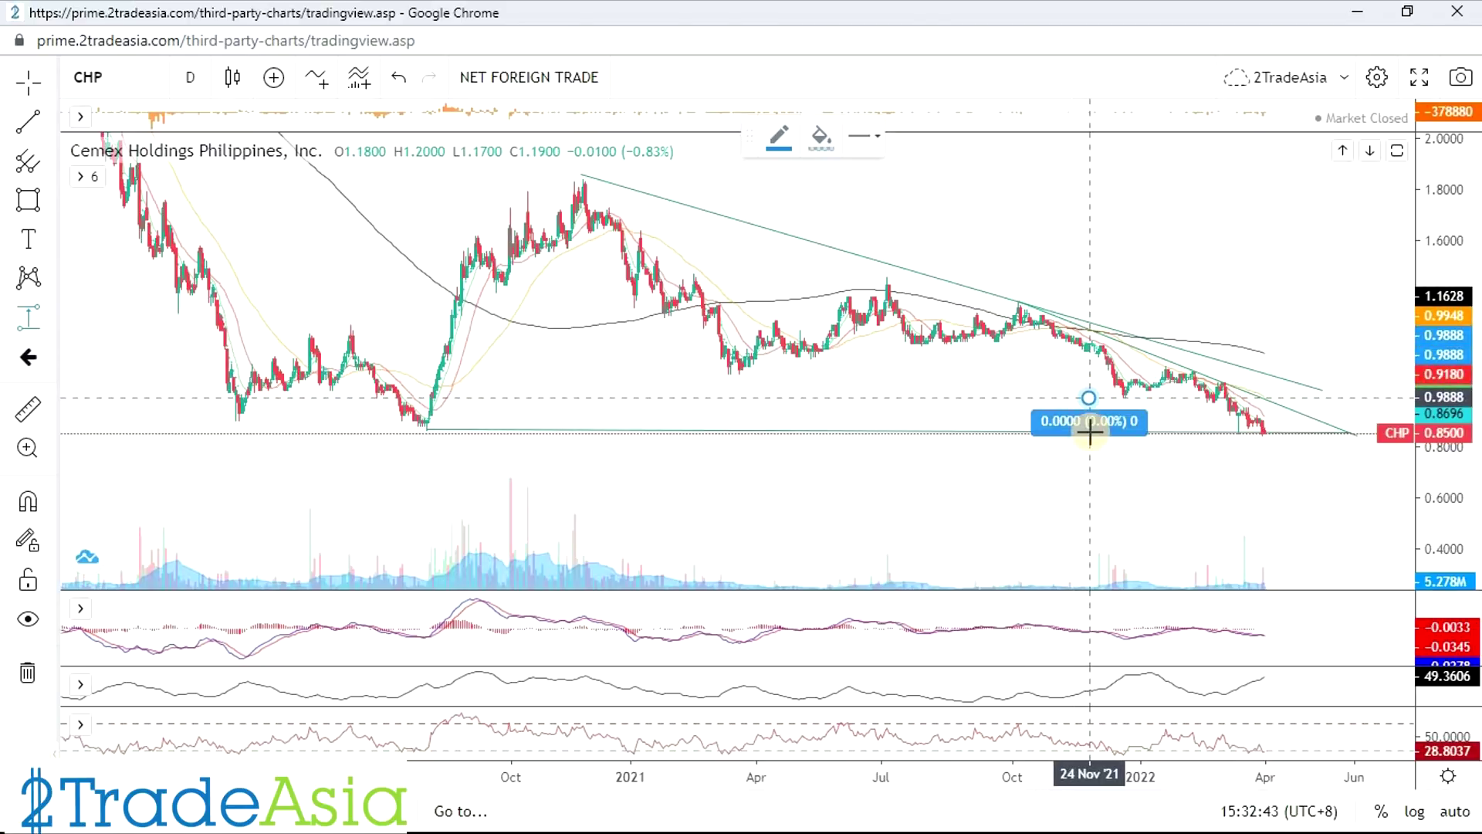
{"action": "right_click", "coordinate": [1108, 448]}
Place a long position on CHP's support line with the entry at about 0.85, starting around 21 April 2022.
{"action": "left_click_drag", "start_coordinate": [1445, 439], "coordinate": [1456, 297]}
{"action": "scroll", "coordinate": [1320, 514], "scroll_direction": "up", "scroll_amount": 10}
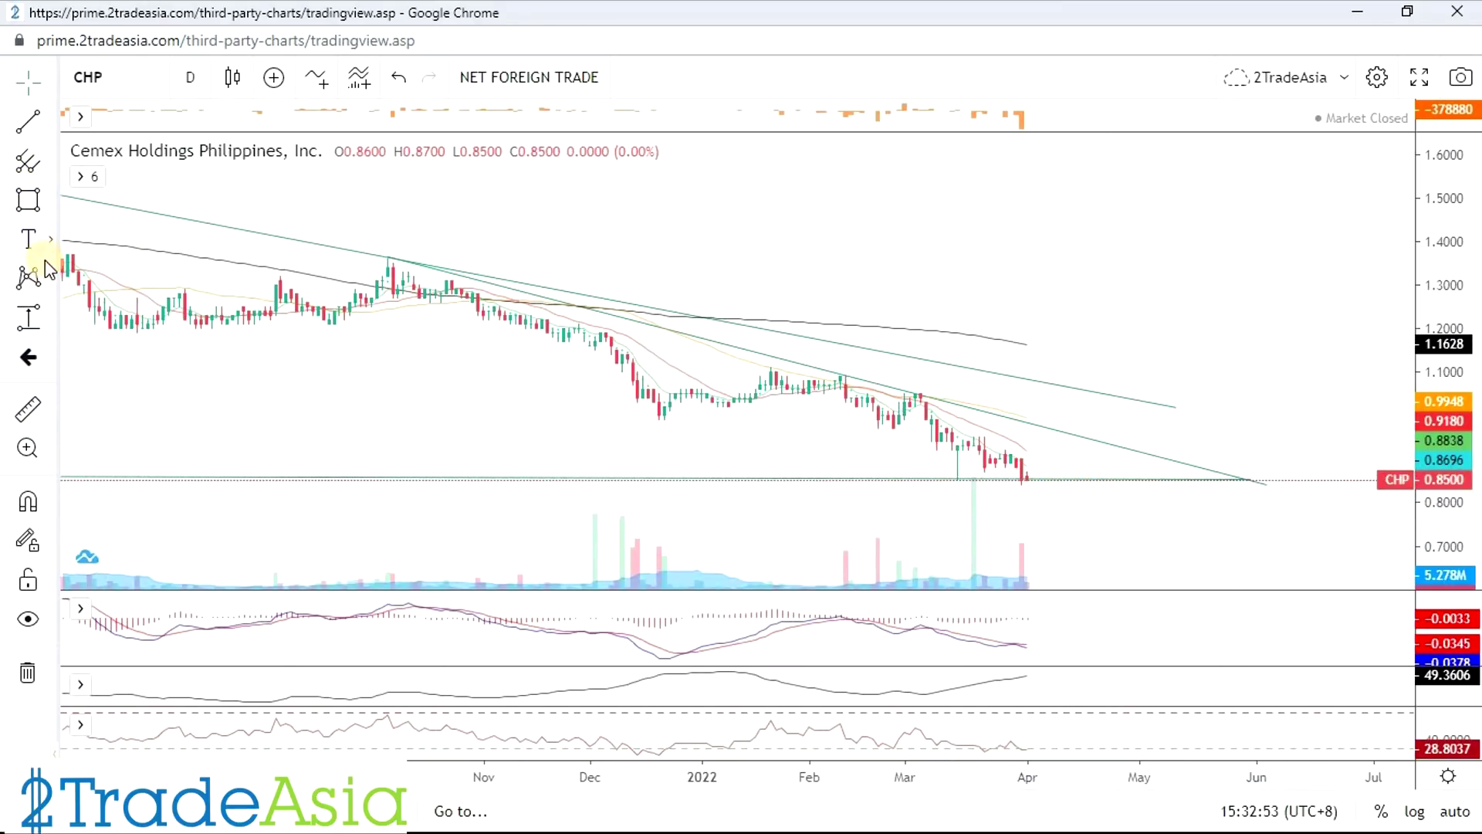
{"action": "left_click", "coordinate": [51, 164]}
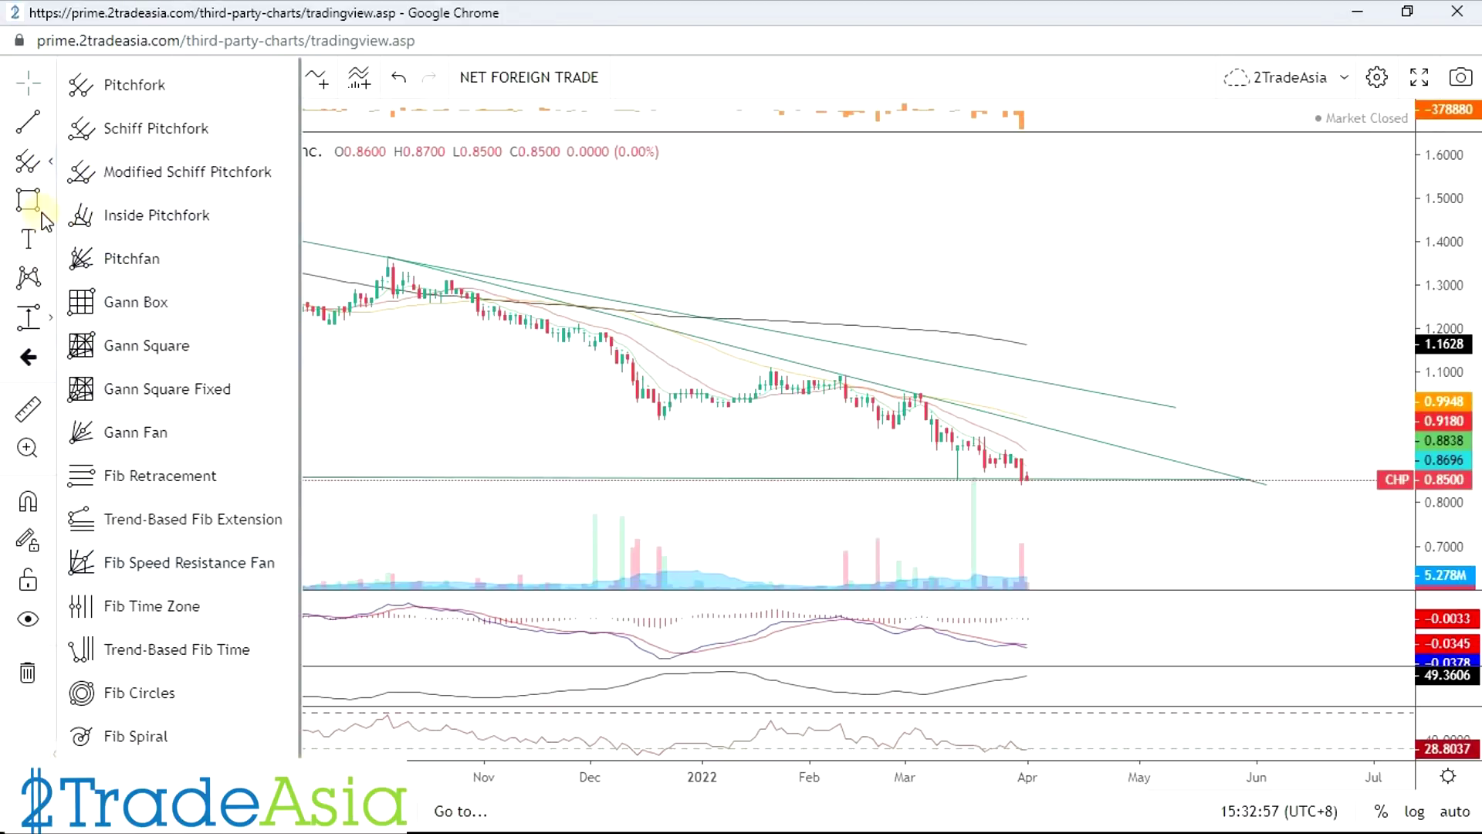
{"action": "left_click", "coordinate": [50, 318]}
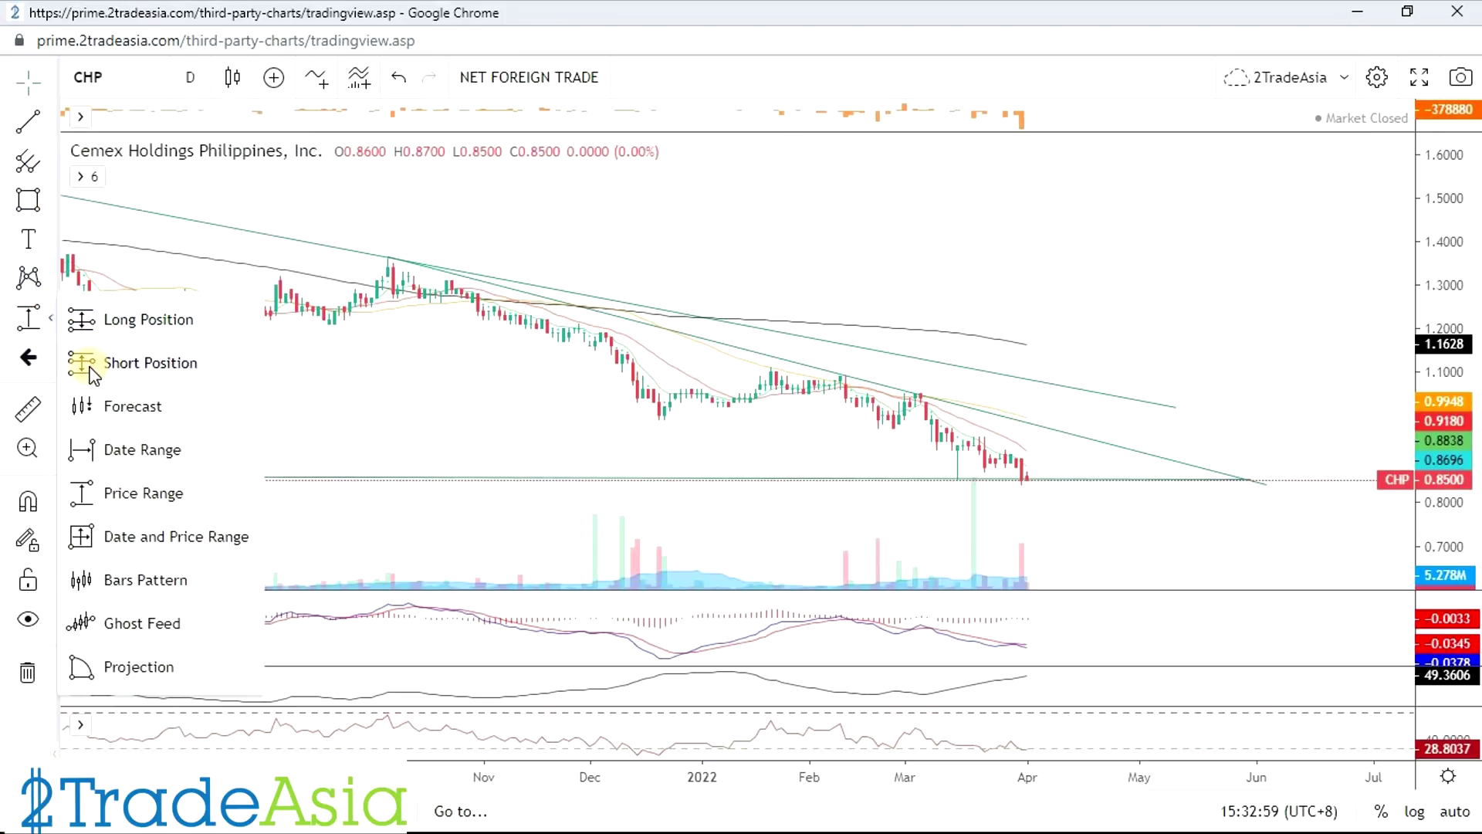
{"action": "left_click", "coordinate": [92, 319]}
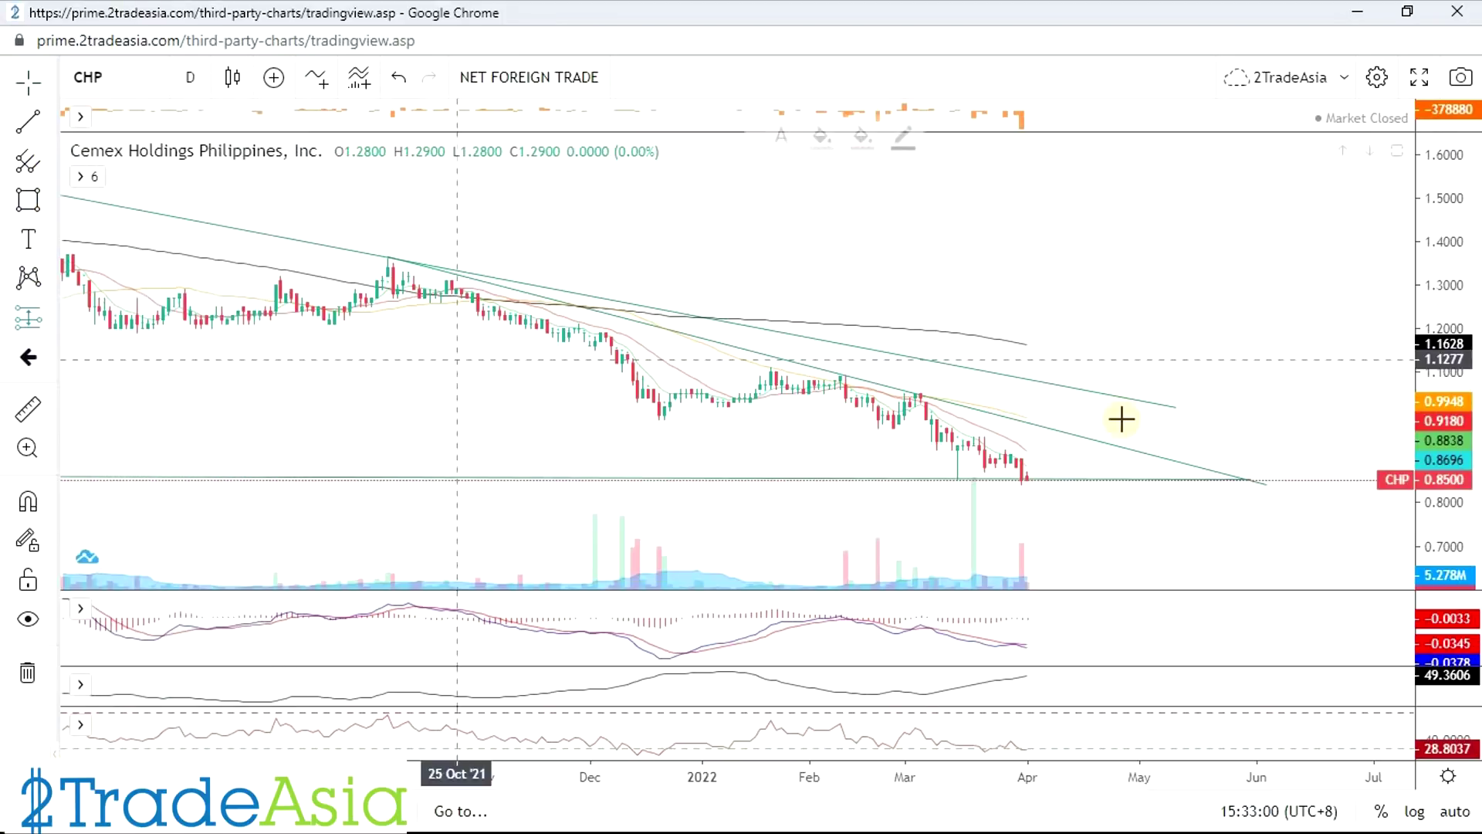
{"action": "left_click", "coordinate": [1098, 481]}
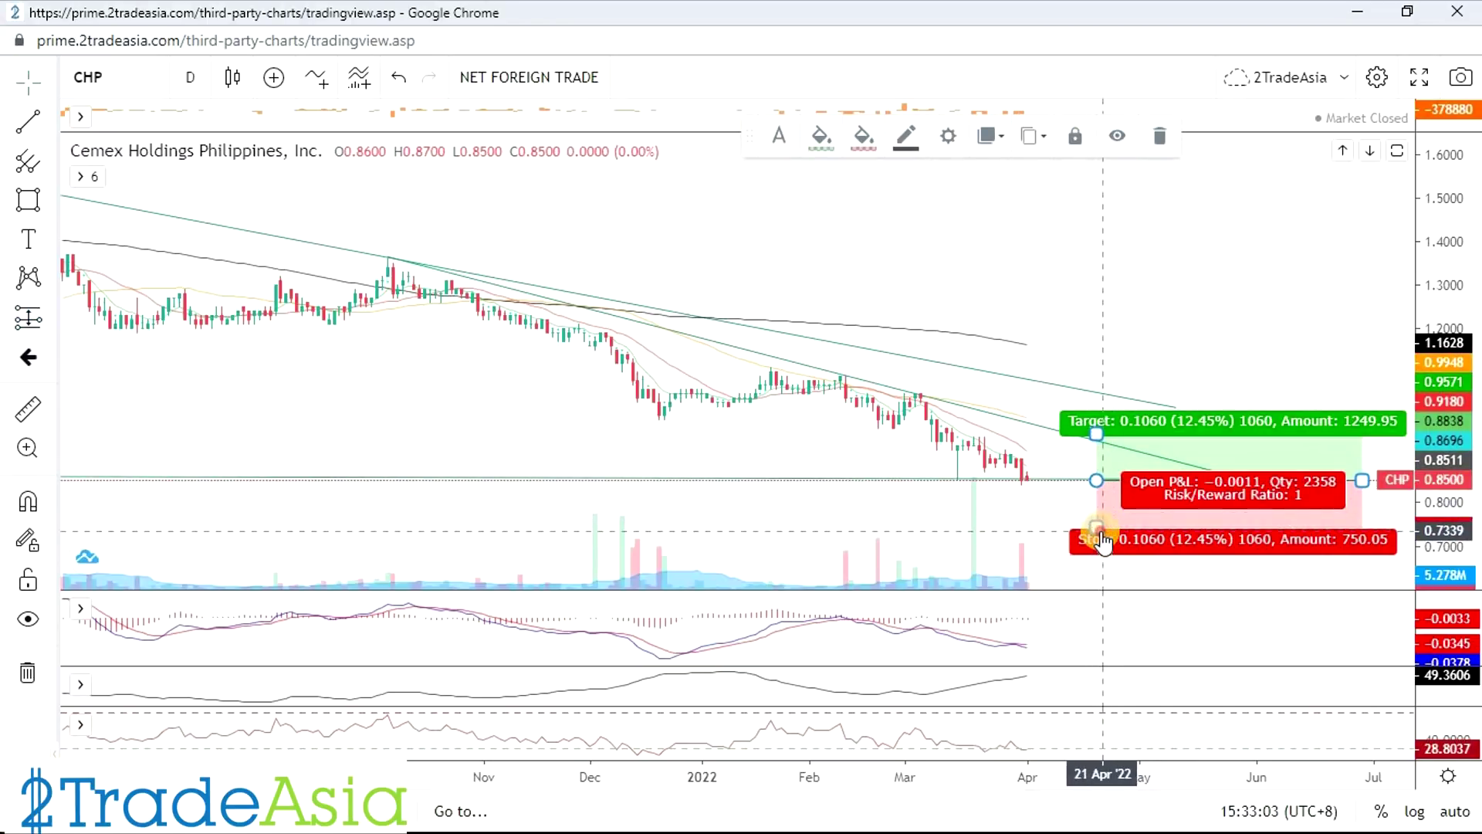
Tighten the long position to a stop at about 0.826 and a target at about 0.923.
{"action": "left_click_drag", "start_coordinate": [1098, 496], "coordinate": [1097, 491]}
{"action": "left_click_drag", "start_coordinate": [1097, 433], "coordinate": [1095, 448]}
{"action": "left_click", "coordinate": [1138, 384]}
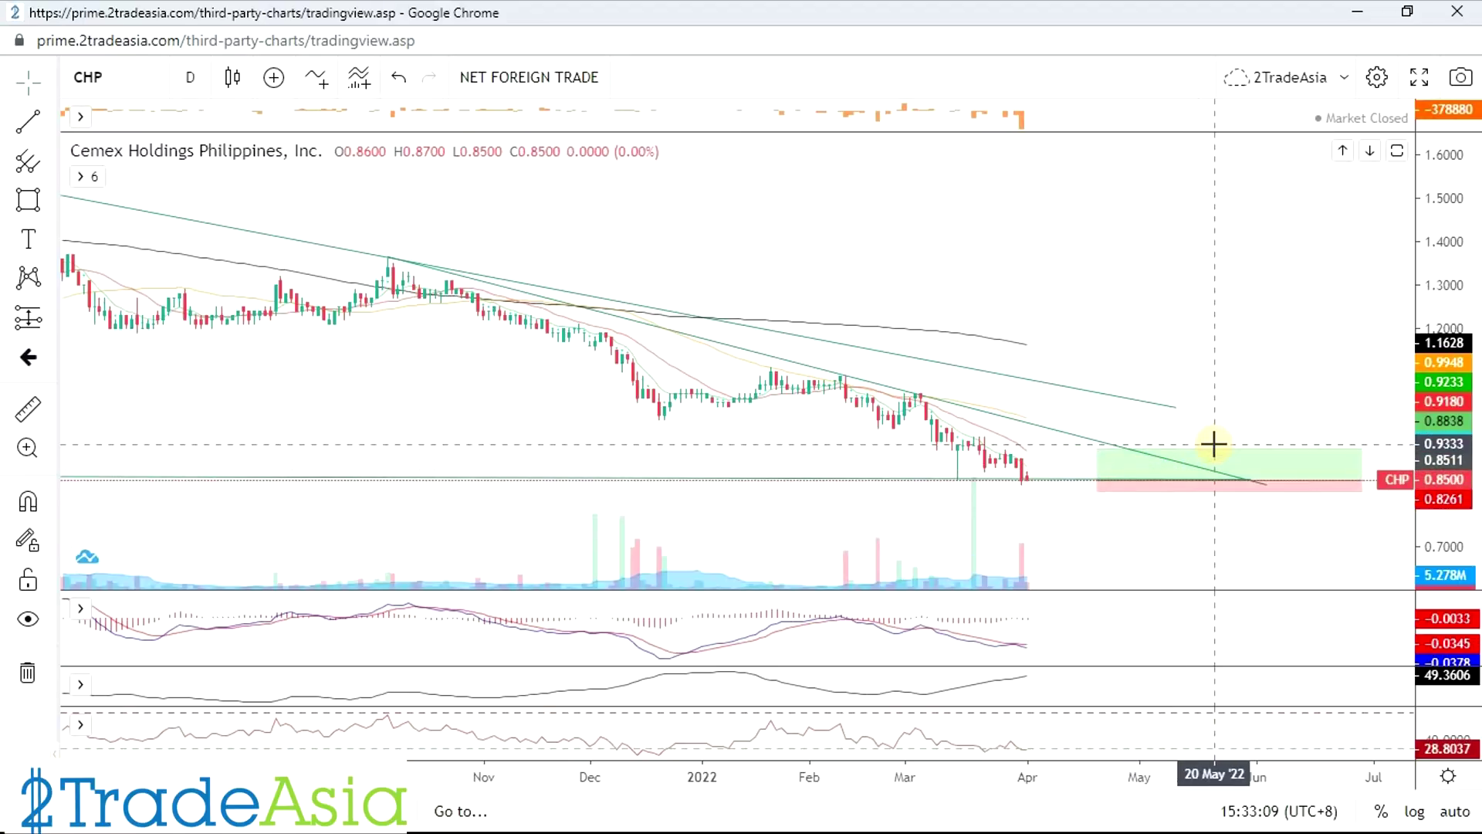
Overlay the PSEI index on CHP's chart to compare their performance, and remove the overlay.
{"action": "scroll", "coordinate": [1039, 536], "scroll_direction": "down", "scroll_amount": 3}
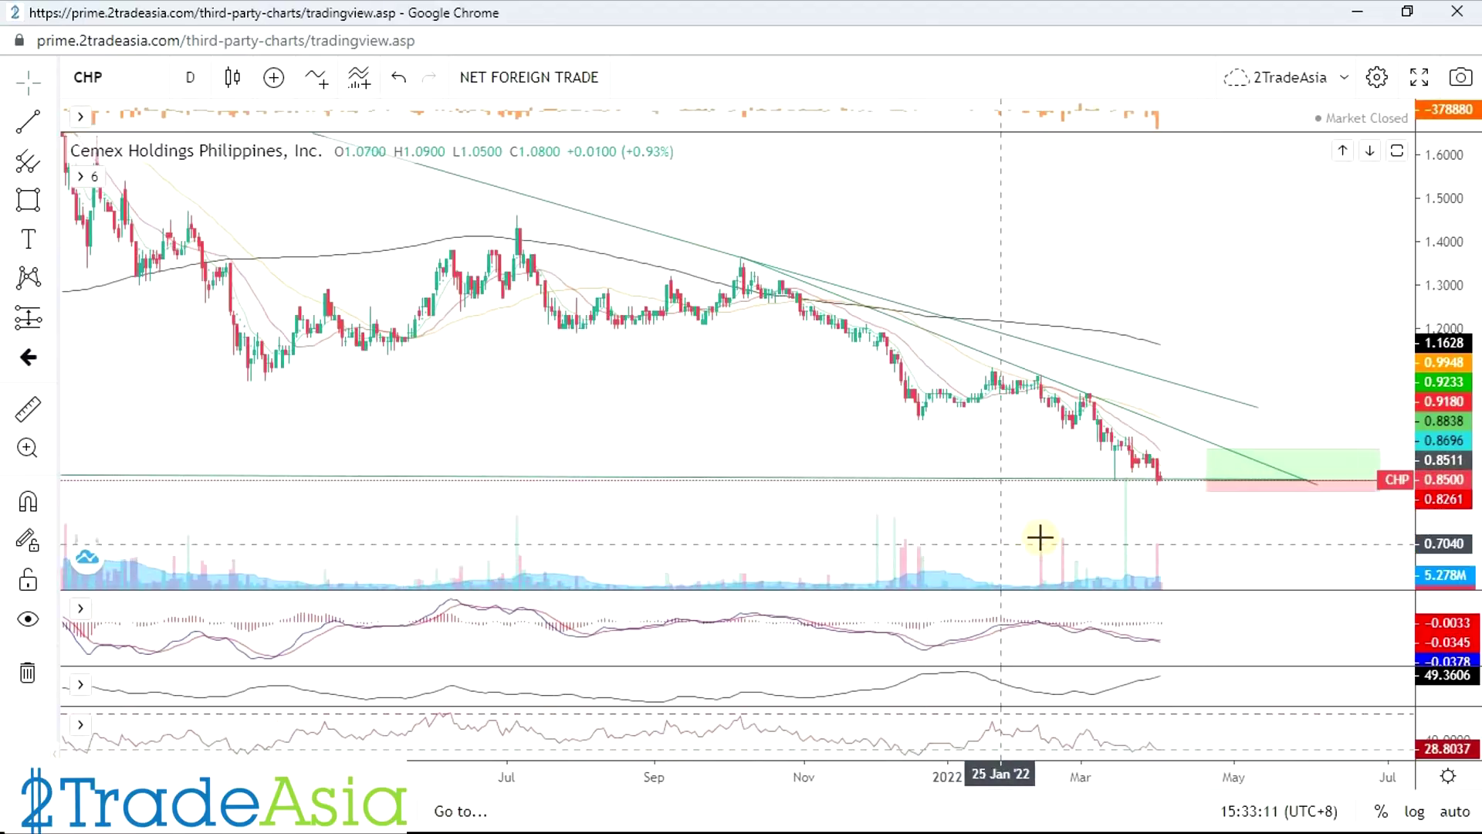
{"action": "scroll", "coordinate": [1088, 533], "scroll_direction": "down", "scroll_amount": 2}
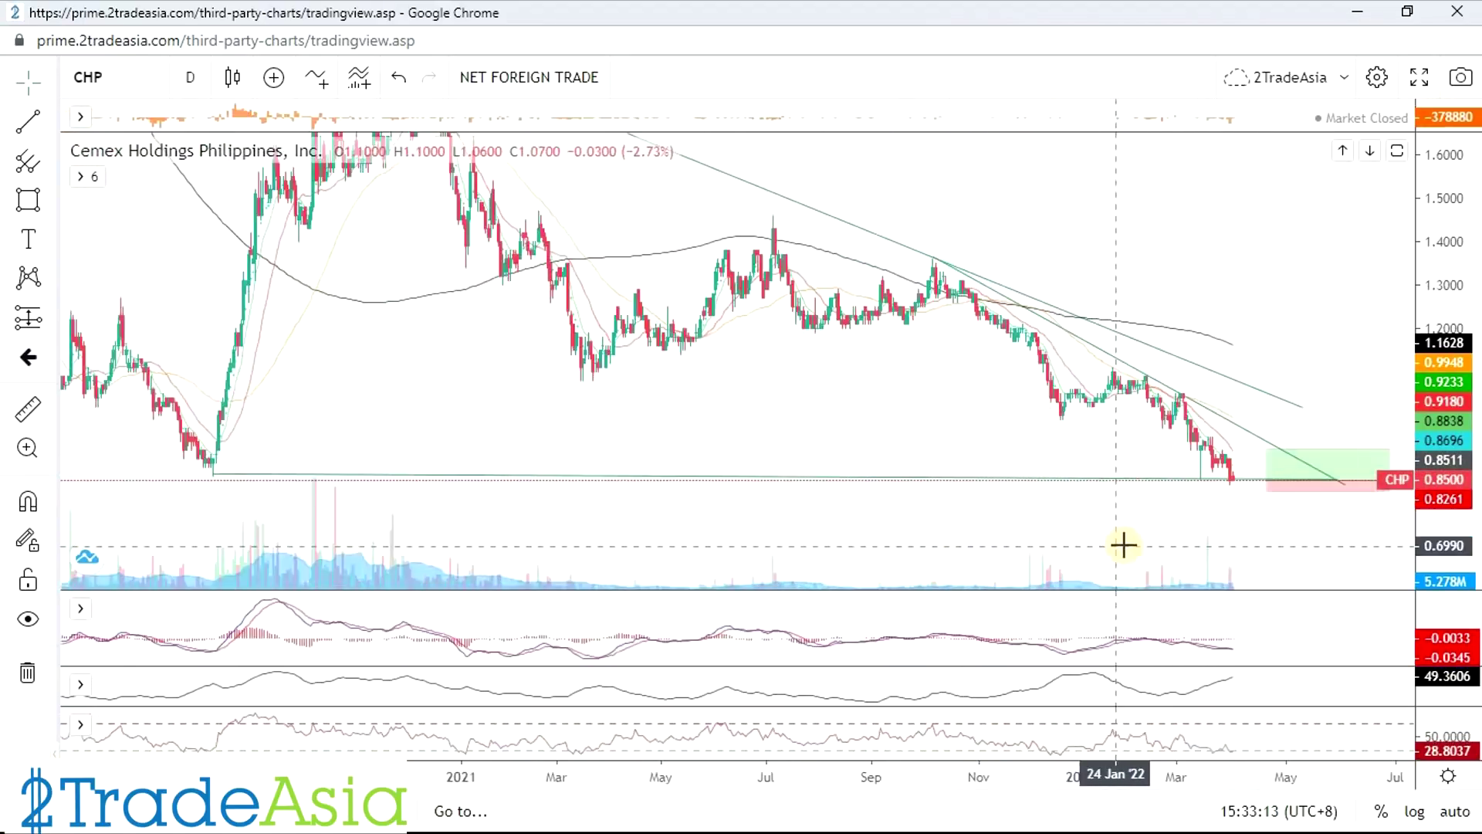
{"action": "scroll", "coordinate": [1188, 534], "scroll_direction": "up", "scroll_amount": 1}
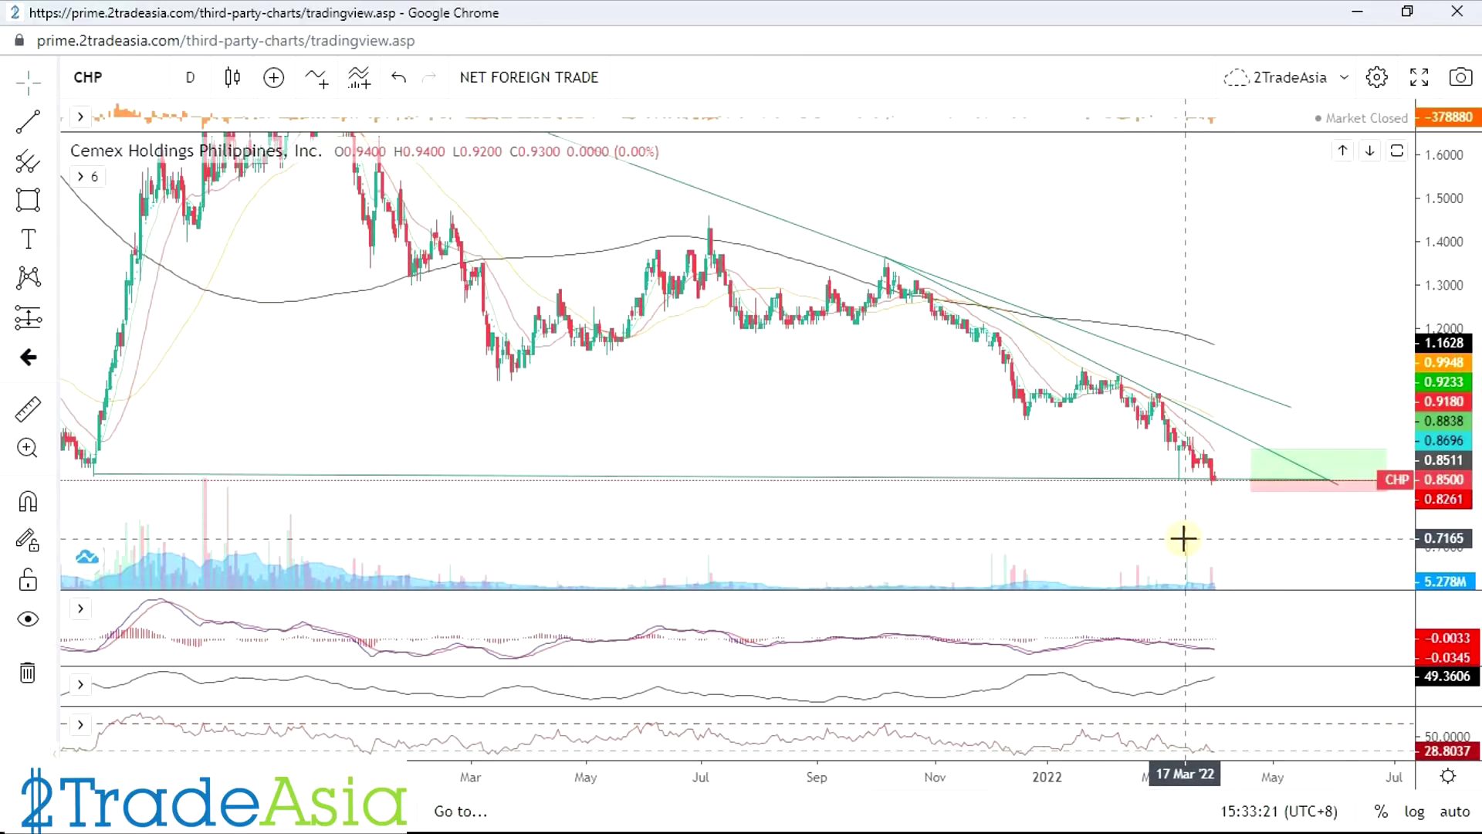
{"action": "scroll", "coordinate": [1183, 539], "scroll_direction": "up", "scroll_amount": 1}
{"action": "scroll", "coordinate": [1184, 539], "scroll_direction": "up", "scroll_amount": 1}
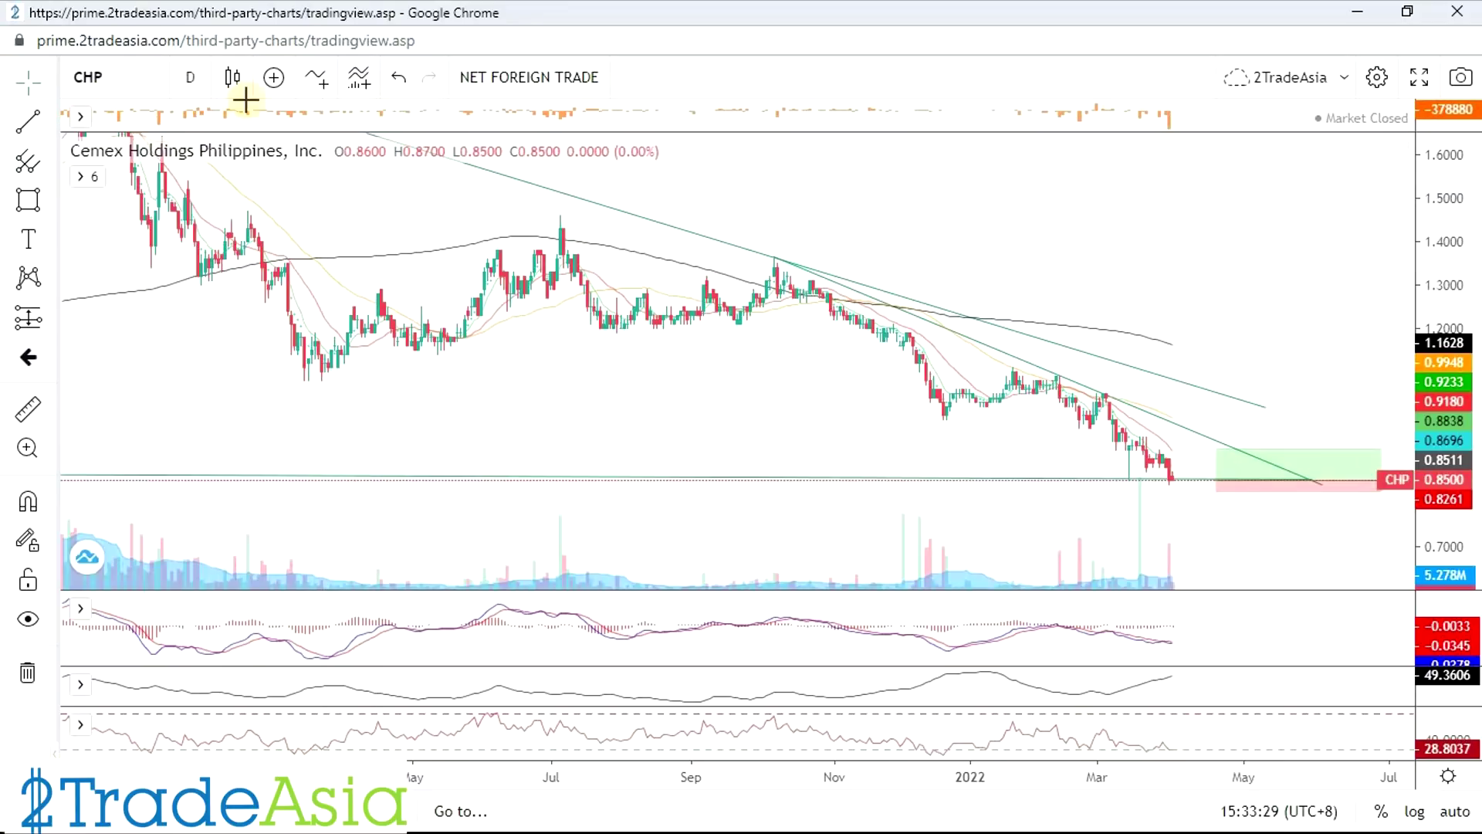
{"action": "left_click", "coordinate": [279, 82]}
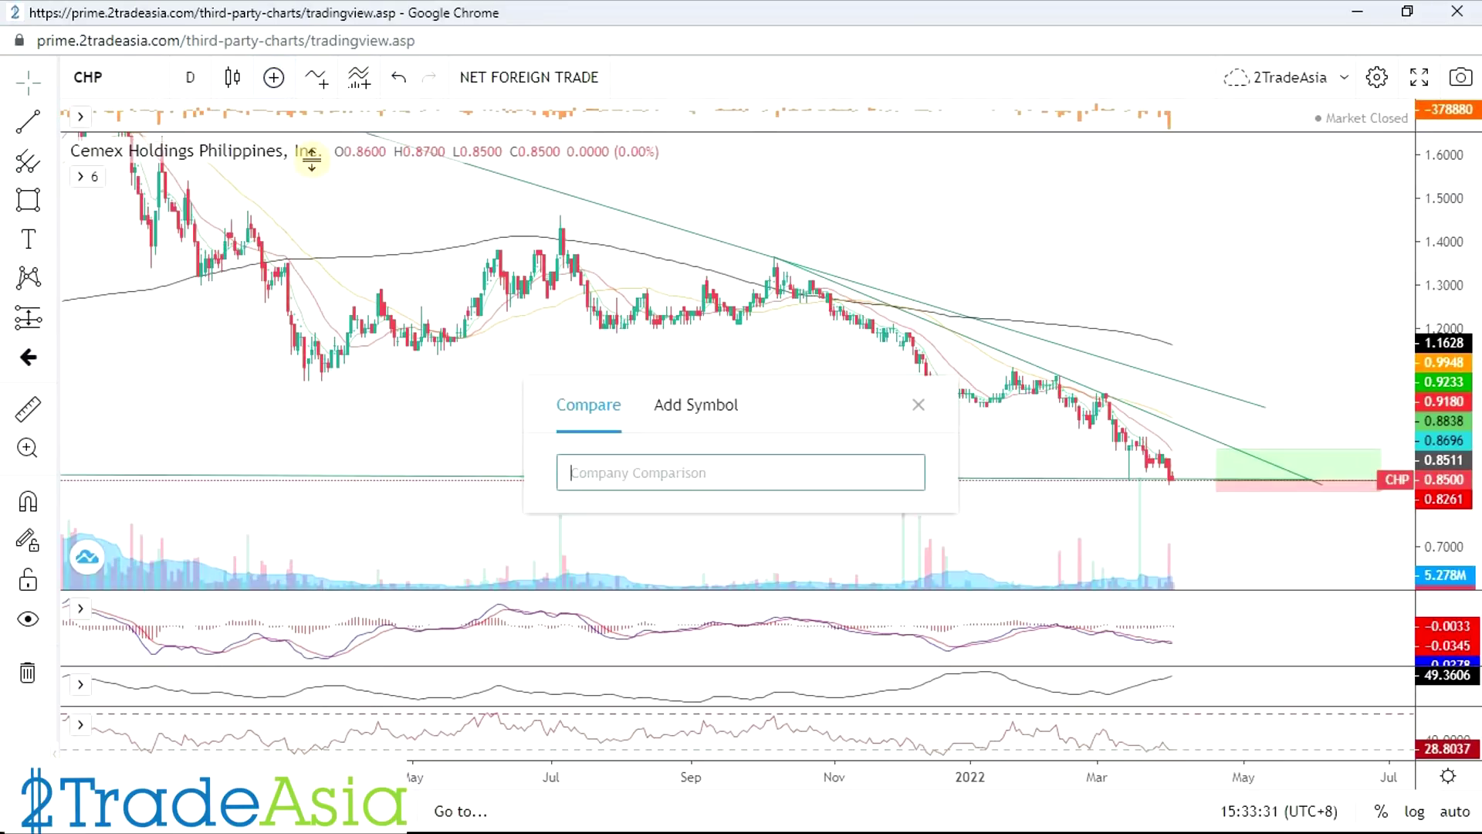
{"action": "type", "text": "P"}
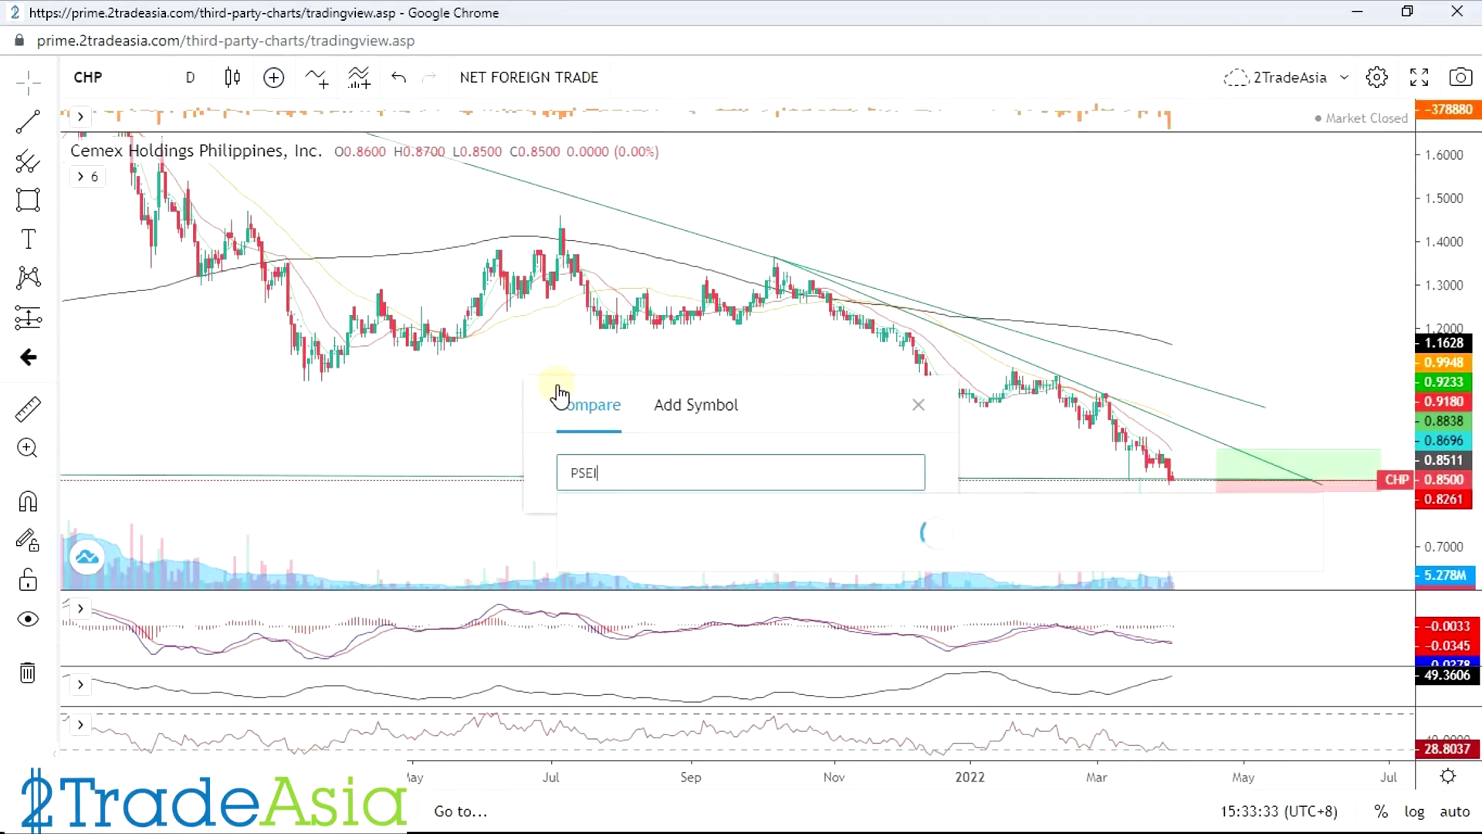
{"action": "type", "text": "SEI"}
{"action": "left_click", "coordinate": [787, 506]}
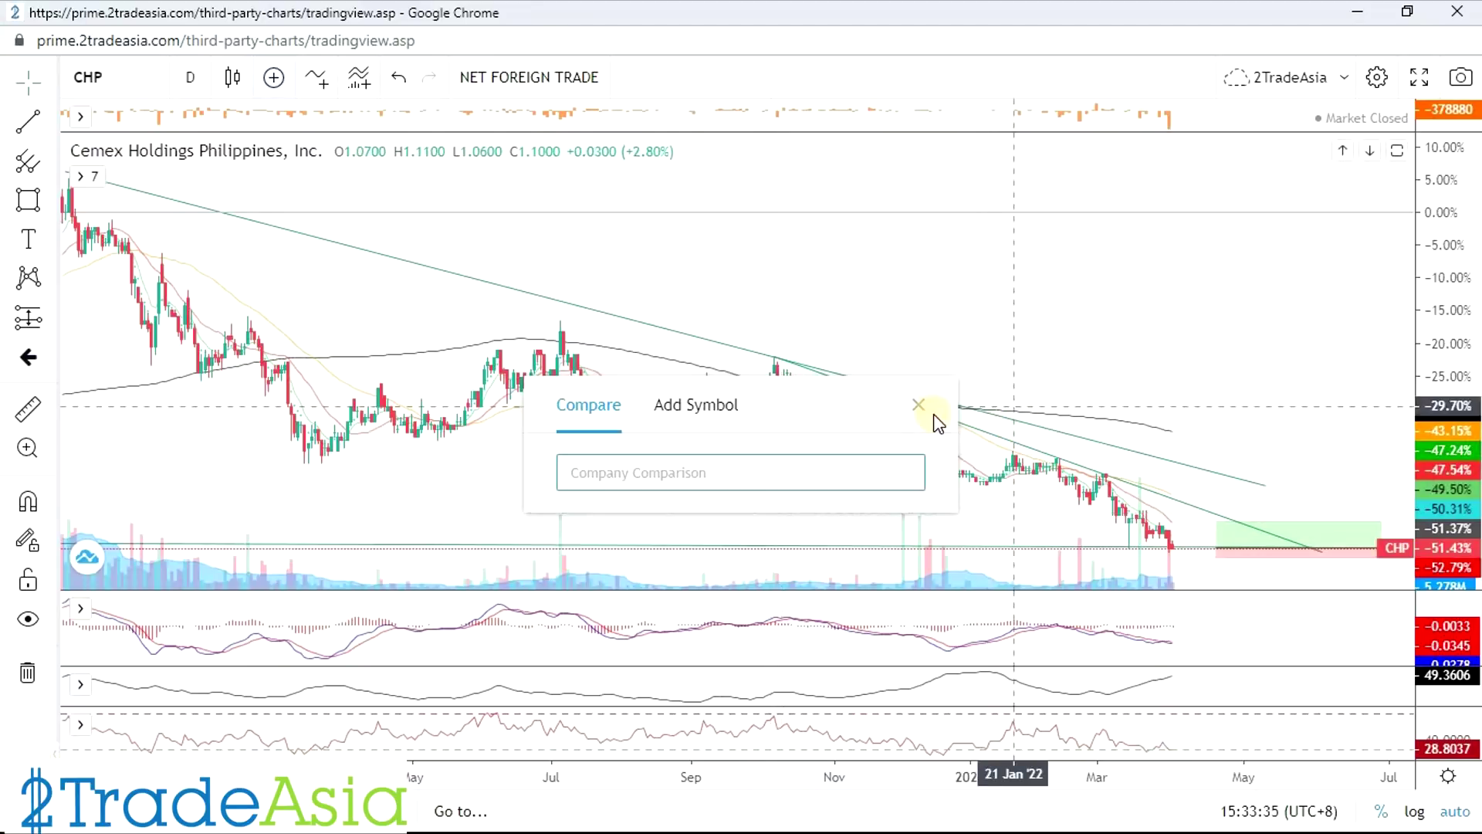
{"action": "left_click", "coordinate": [914, 402]}
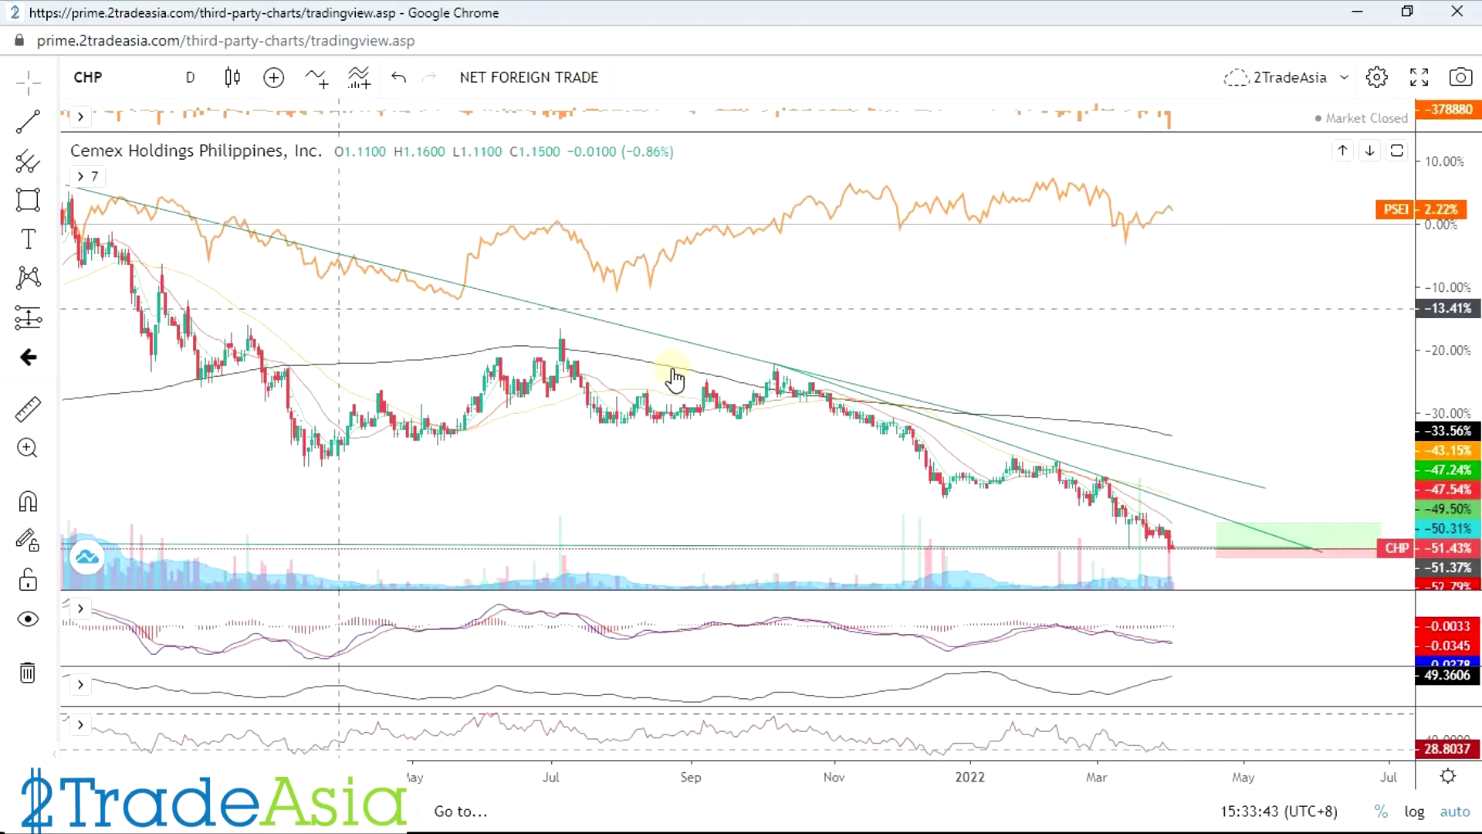
{"action": "left_click", "coordinate": [84, 165]}
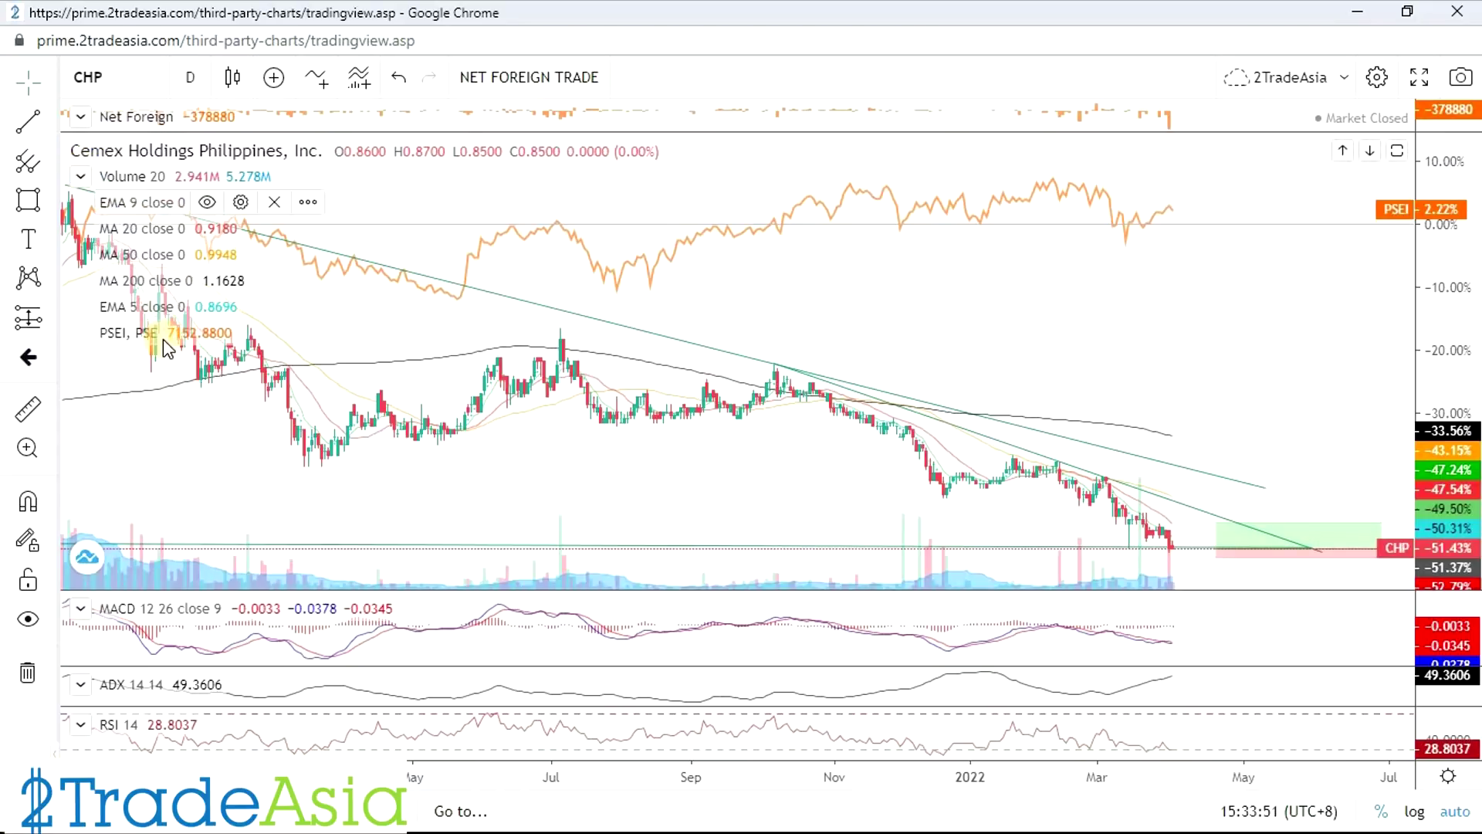
{"action": "left_click", "coordinate": [246, 332]}
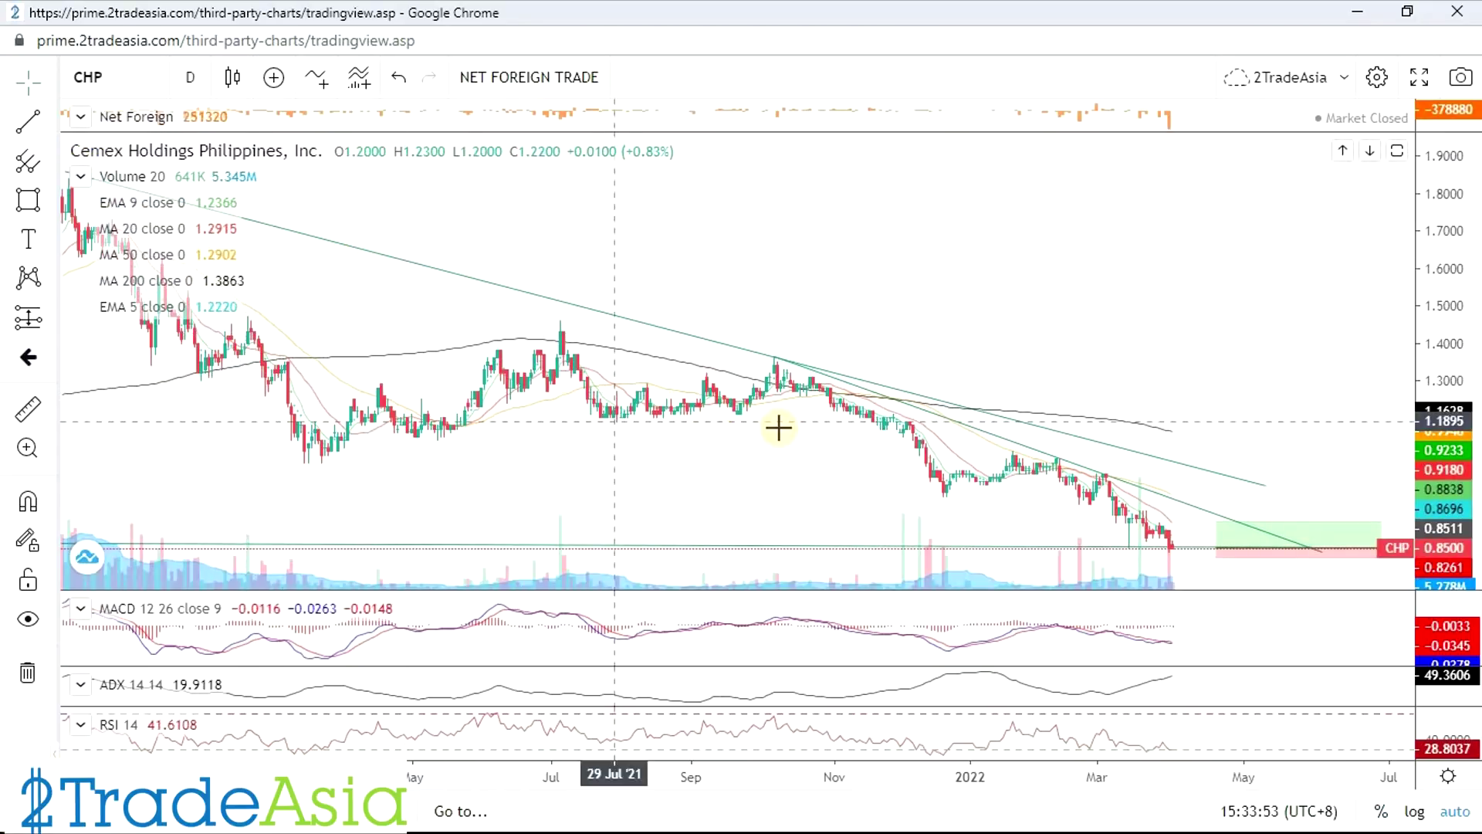
Check the watchlist in the spreadsheet for the next stock and load CEB's chart in place of CHP.
{"action": "key", "text": "alt+Tab"}
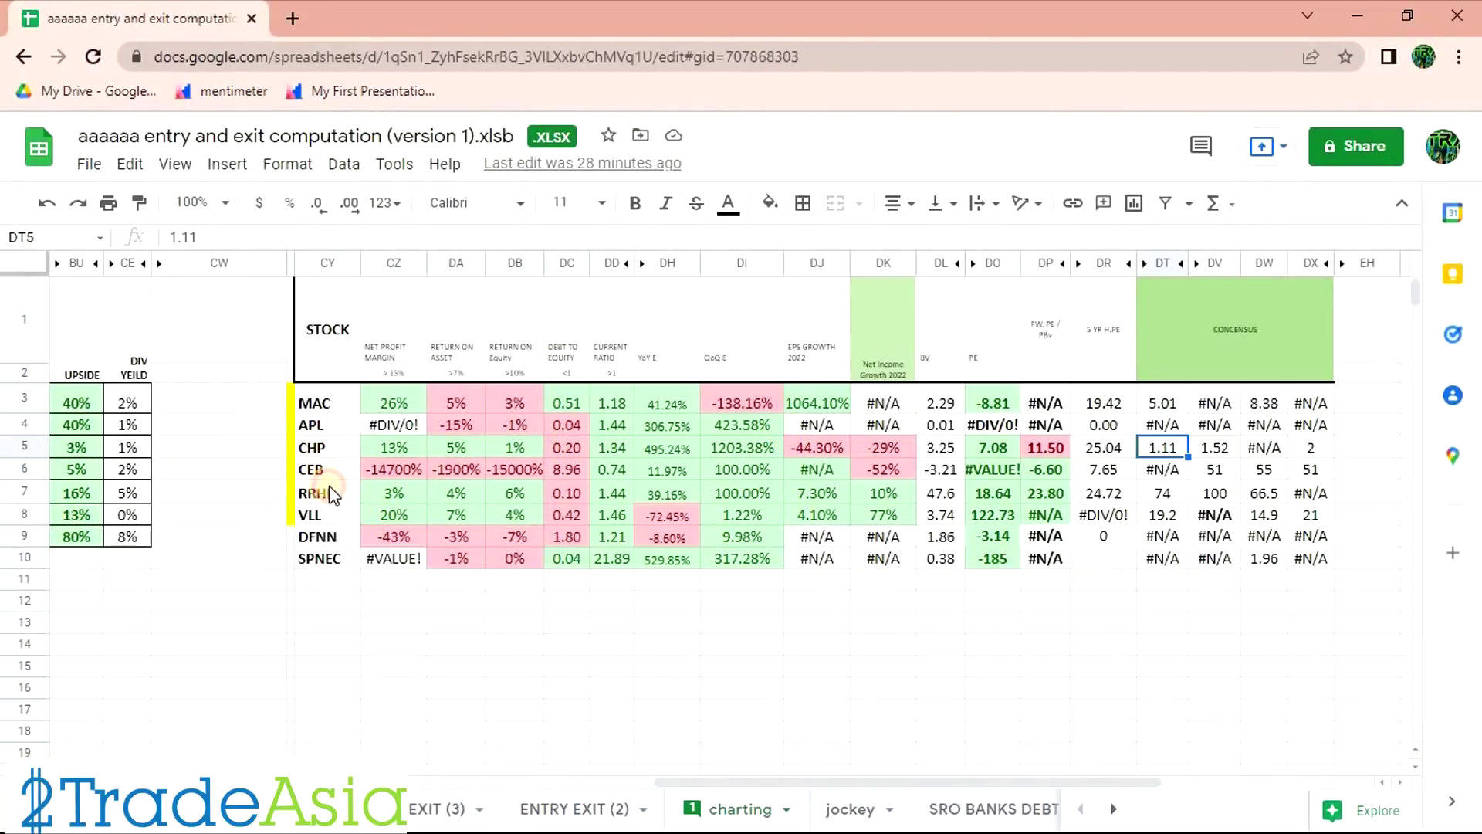
{"action": "key", "text": "alt+Tab"}
{"action": "type", "text": "C"}
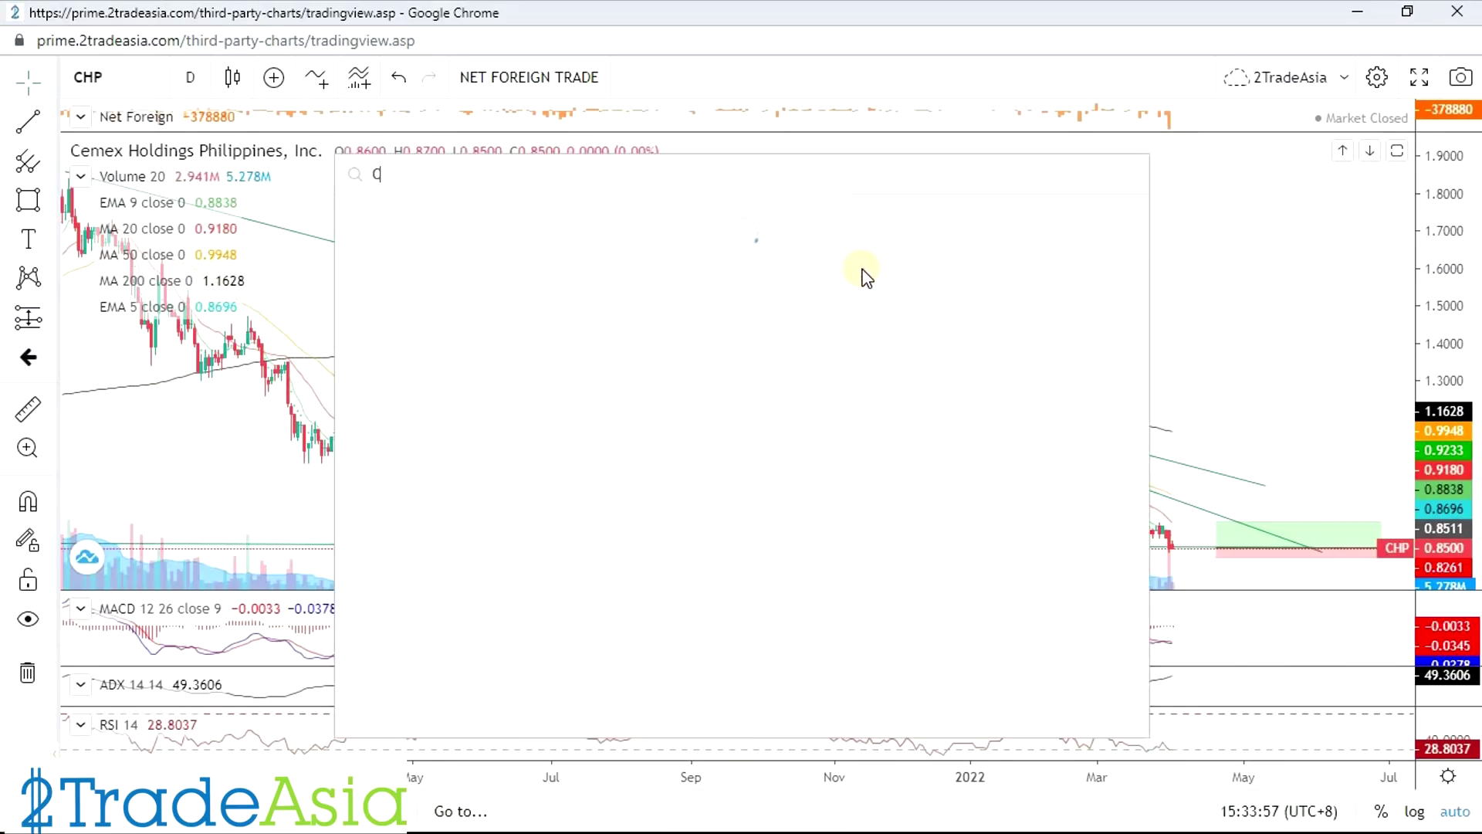
{"action": "key", "text": "Return"}
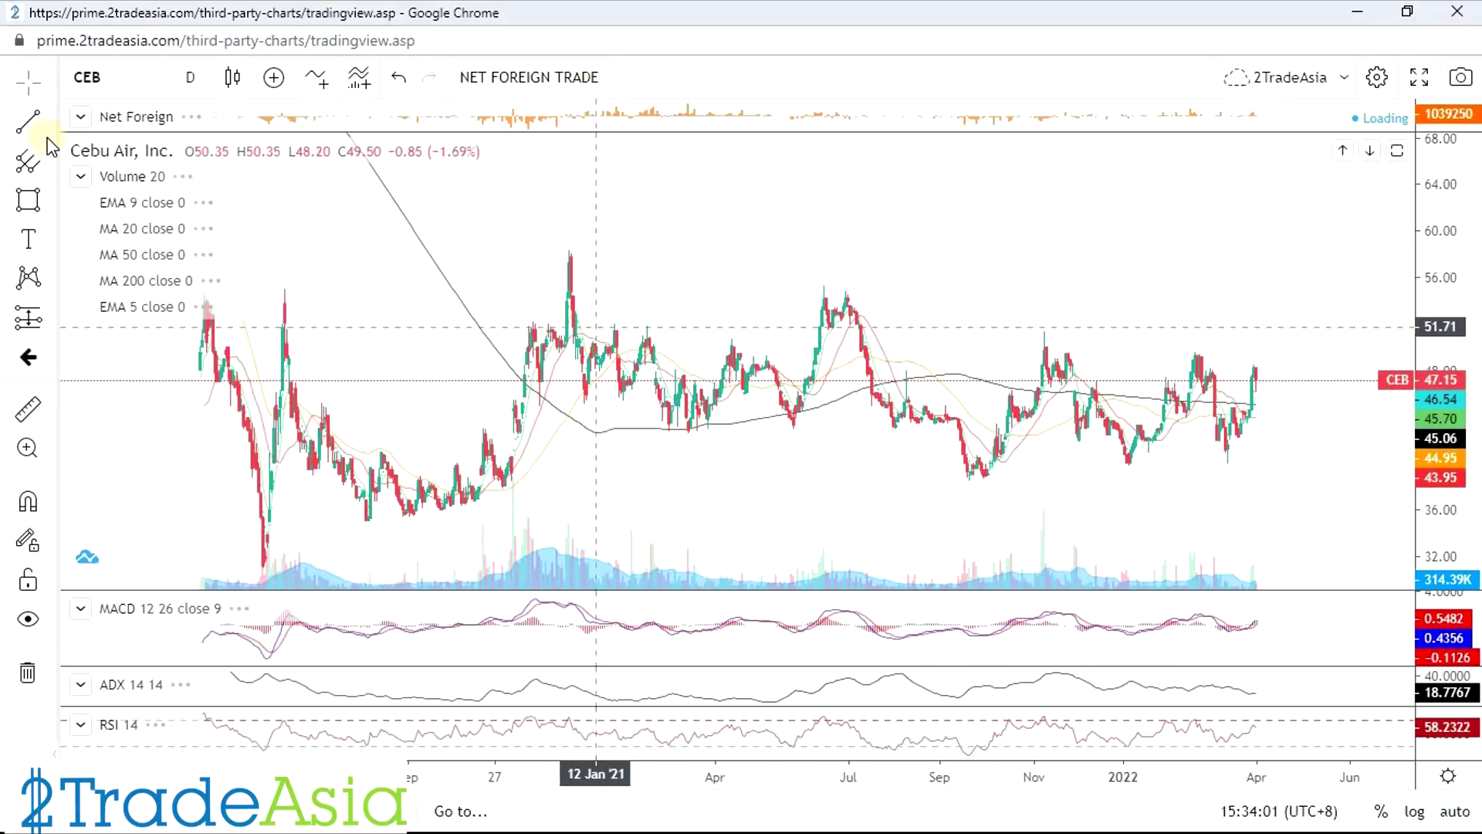
Draw CEB's converging trend lines: resistance from the December 2020 high to about 48.16, support from the 2020 low at about 31.17 to about 42.28.
{"action": "left_click", "coordinate": [28, 121]}
{"action": "left_click", "coordinate": [573, 252]}
{"action": "mouse_move", "coordinate": [573, 252]}
{"action": "left_mouse_down"}
{"action": "mouse_move", "coordinate": [1406, 340]}
{"action": "mouse_move", "coordinate": [1370, 366]}
{"action": "left_mouse_up"}
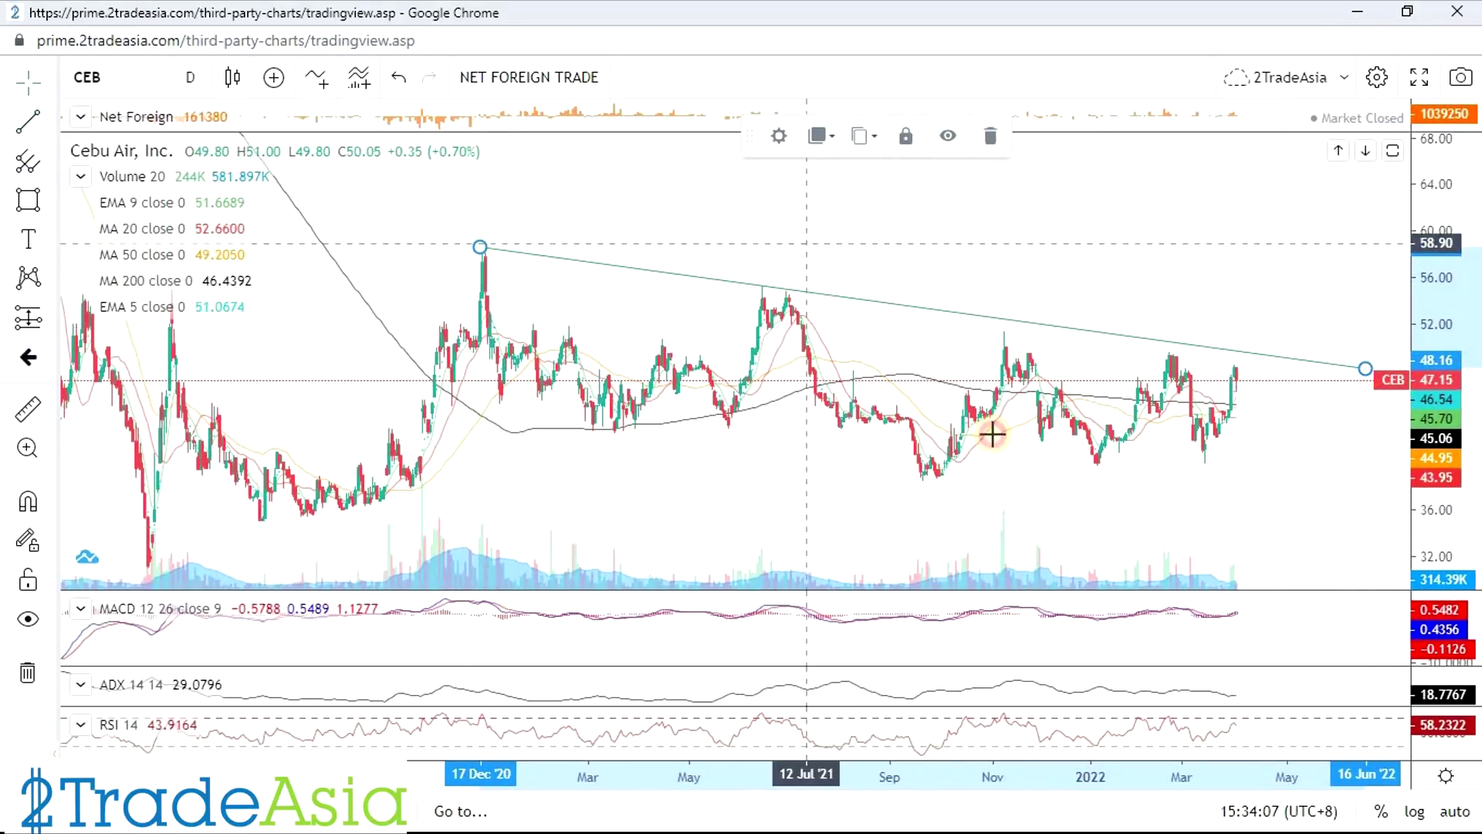
{"action": "key", "text": "alt+t"}
{"action": "left_click", "coordinate": [271, 568]}
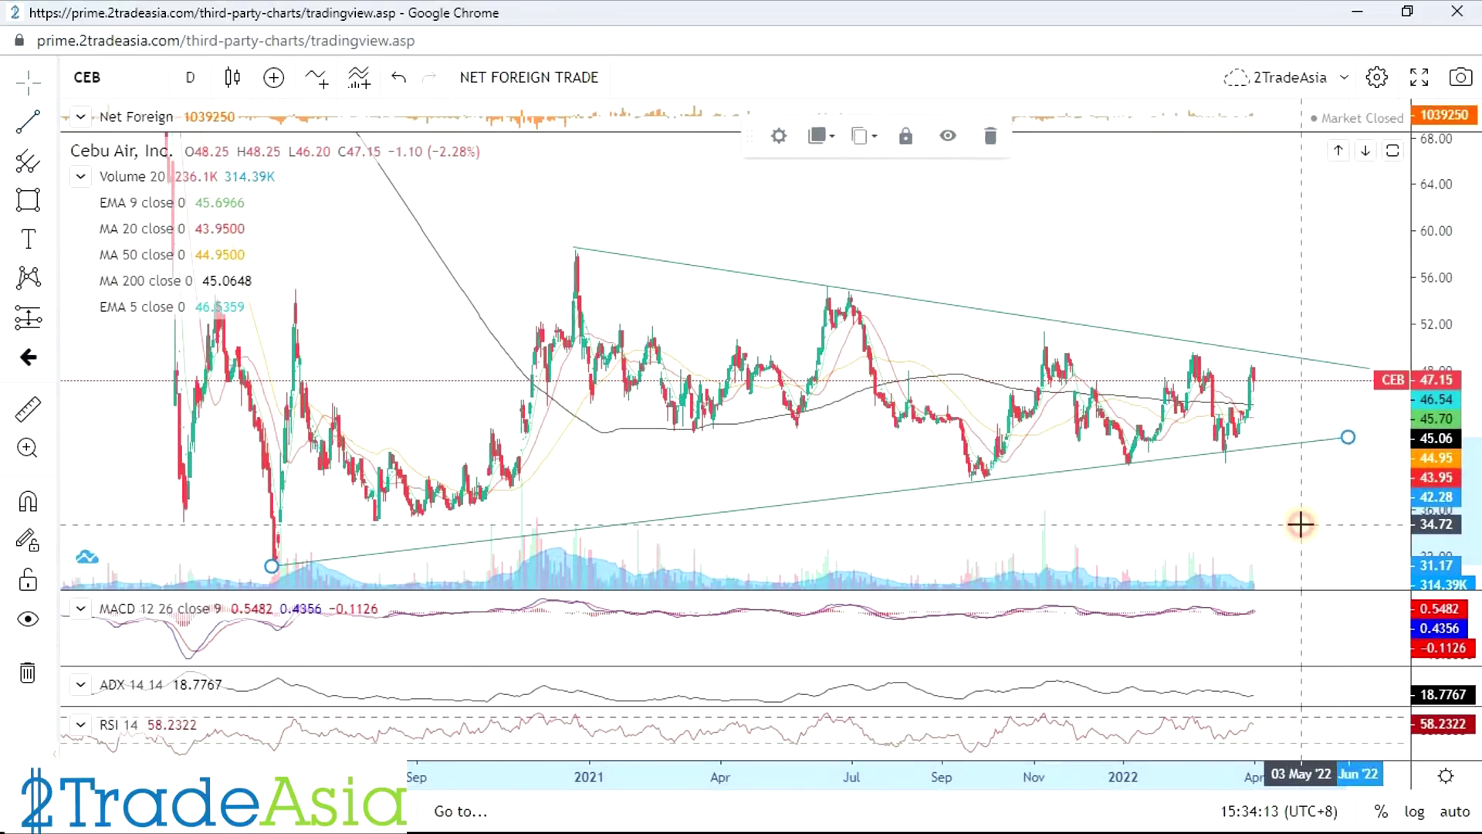
Draw a long-term resistance trend line from CEB's 16 August 2016 high at about 125.77 to November 2022.
{"action": "scroll", "coordinate": [1307, 304], "scroll_direction": "down", "scroll_amount": 3}
{"action": "scroll", "coordinate": [1347, 436], "scroll_direction": "down", "scroll_amount": 5}
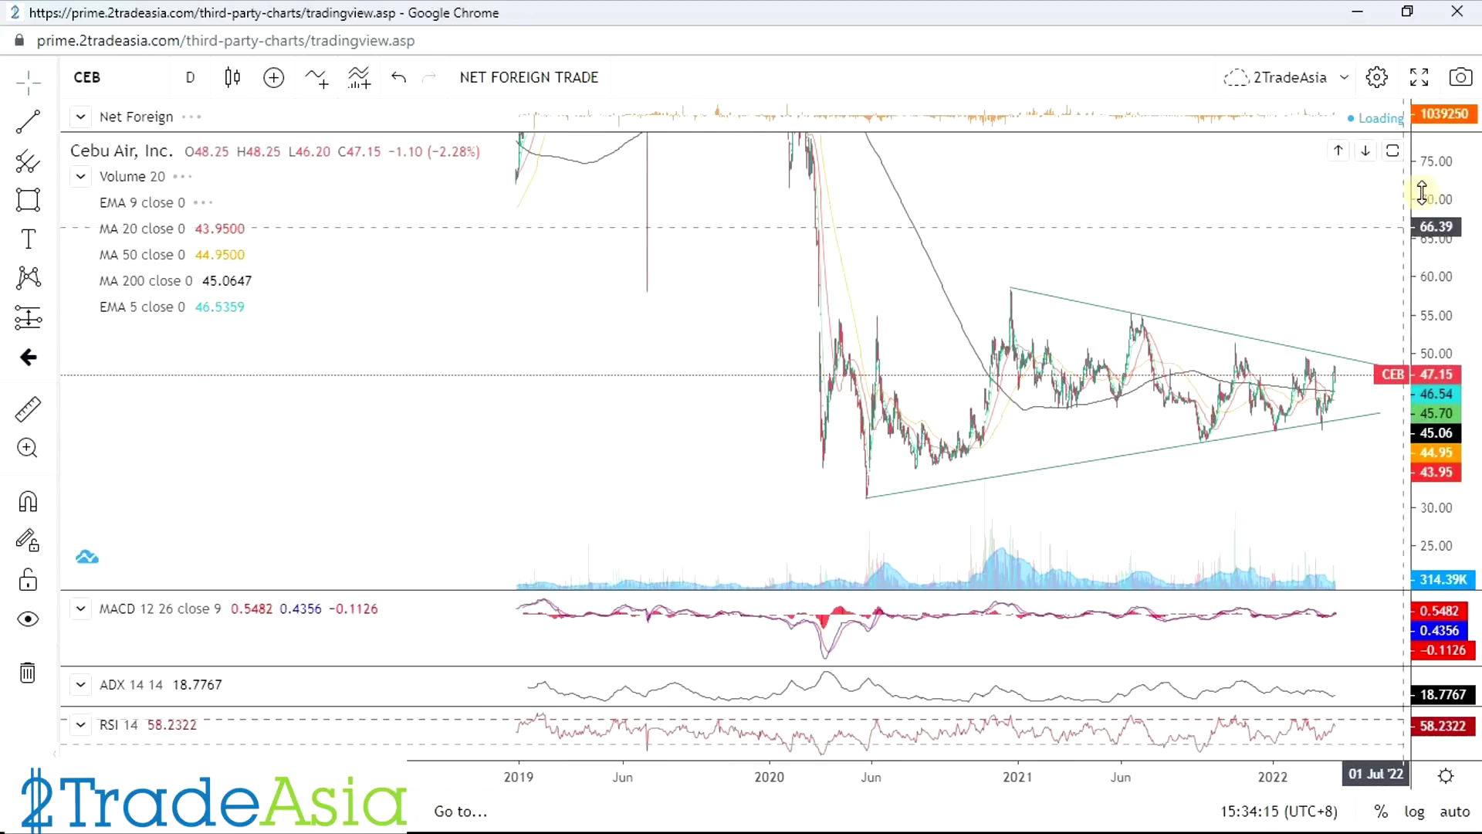
{"action": "scroll", "coordinate": [1267, 511], "scroll_direction": "down", "scroll_amount": 4}
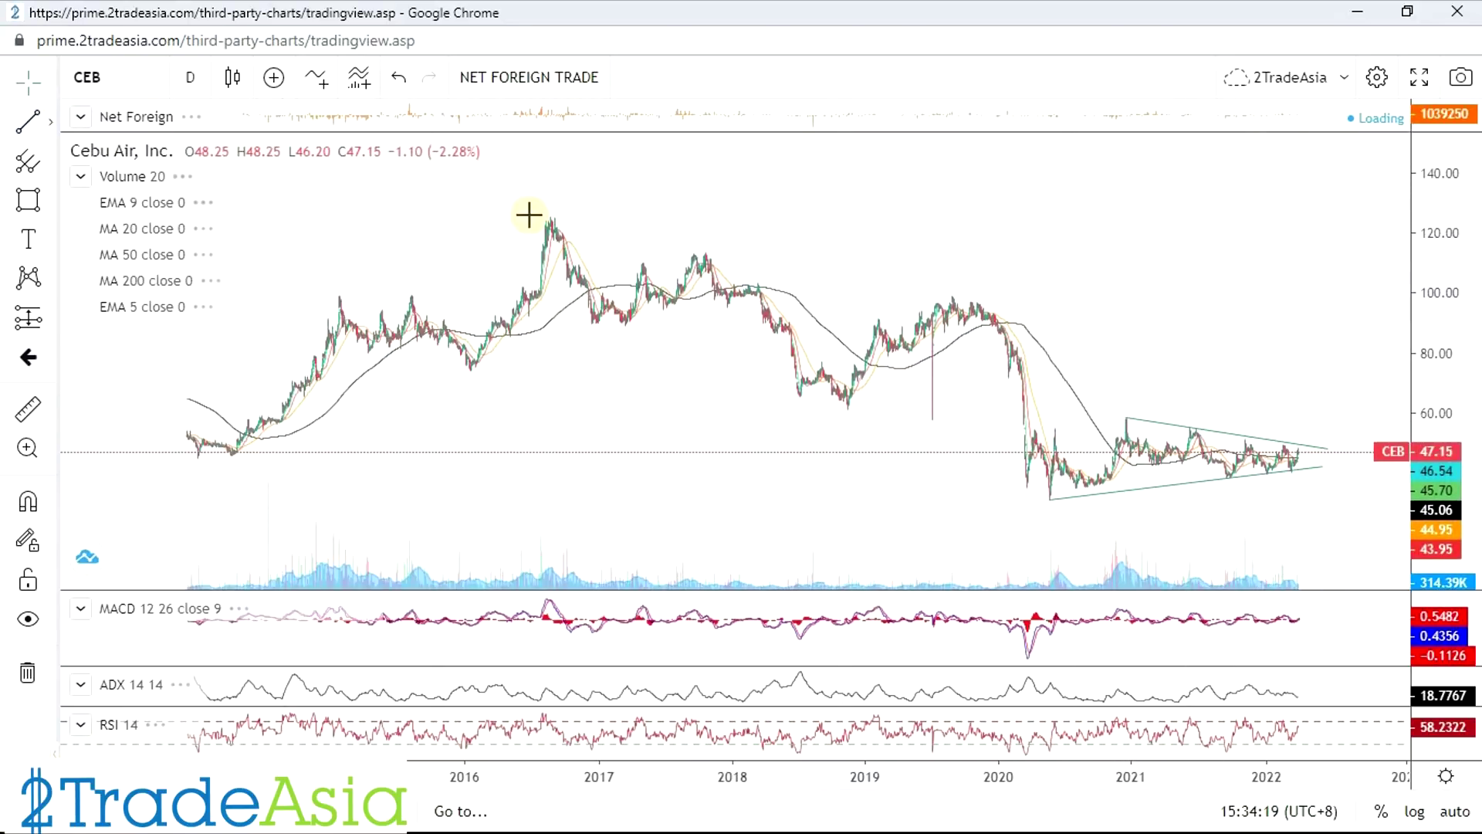
{"action": "left_click", "coordinate": [545, 217]}
{"action": "left_click", "coordinate": [1389, 406]}
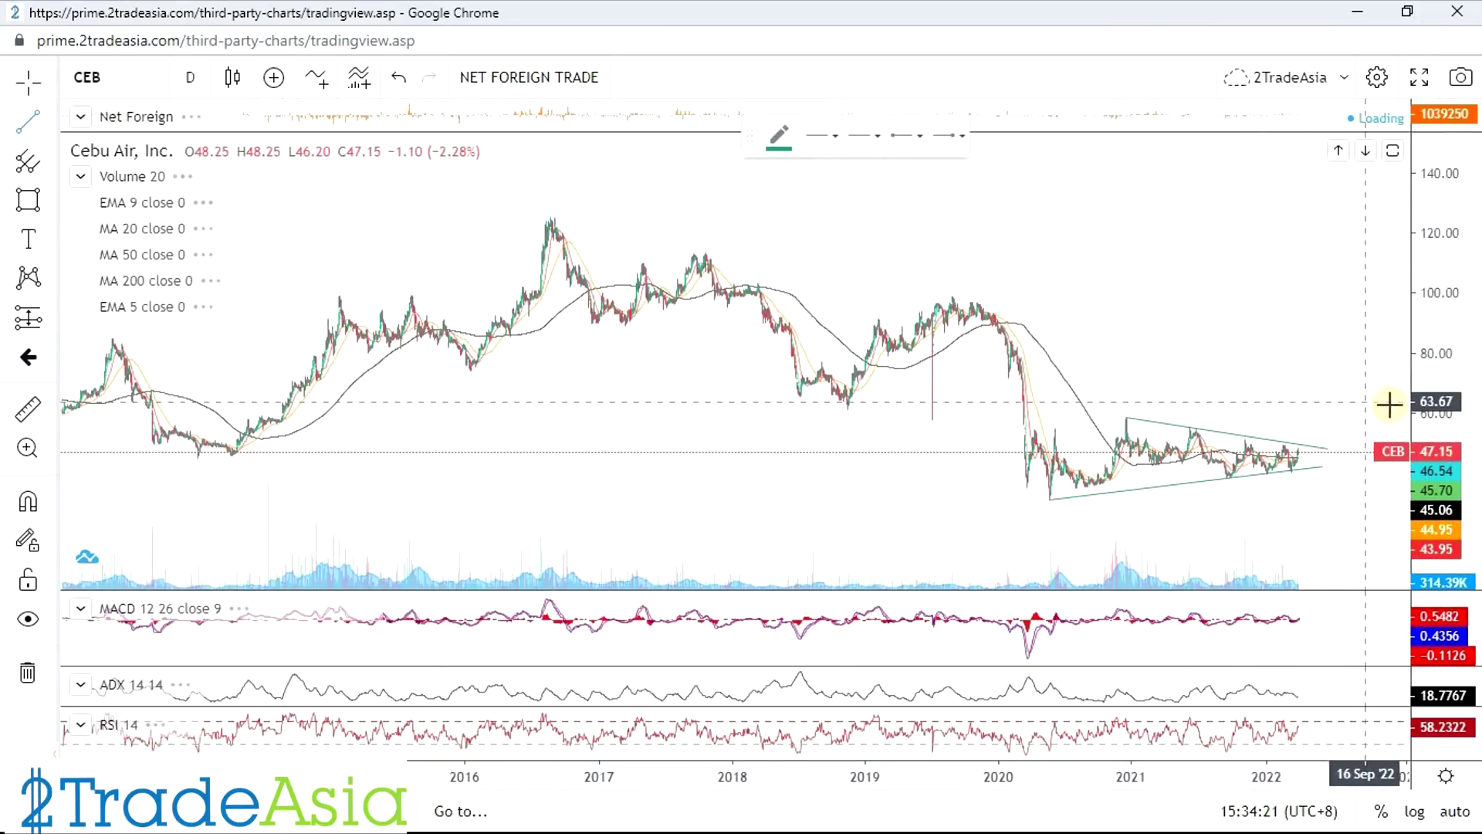
{"action": "left_click", "coordinate": [548, 215]}
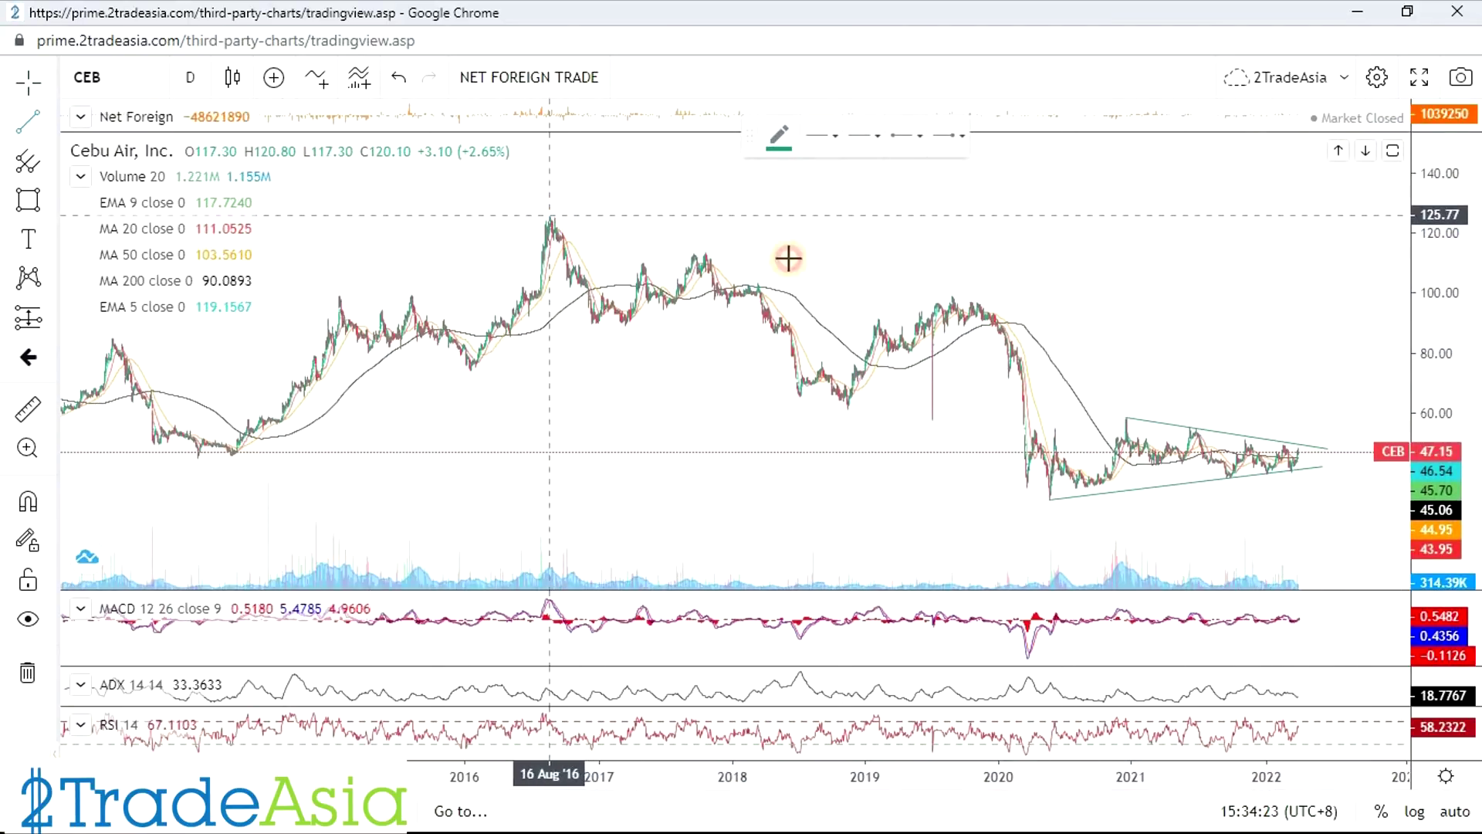
{"action": "left_click", "coordinate": [1386, 389]}
Draw a price range about 24.03 high across CEB's triangle at the December 2020 peak, and move it past the pattern as a breakout projection.
{"action": "scroll", "coordinate": [1181, 506], "scroll_direction": "up", "scroll_amount": 3}
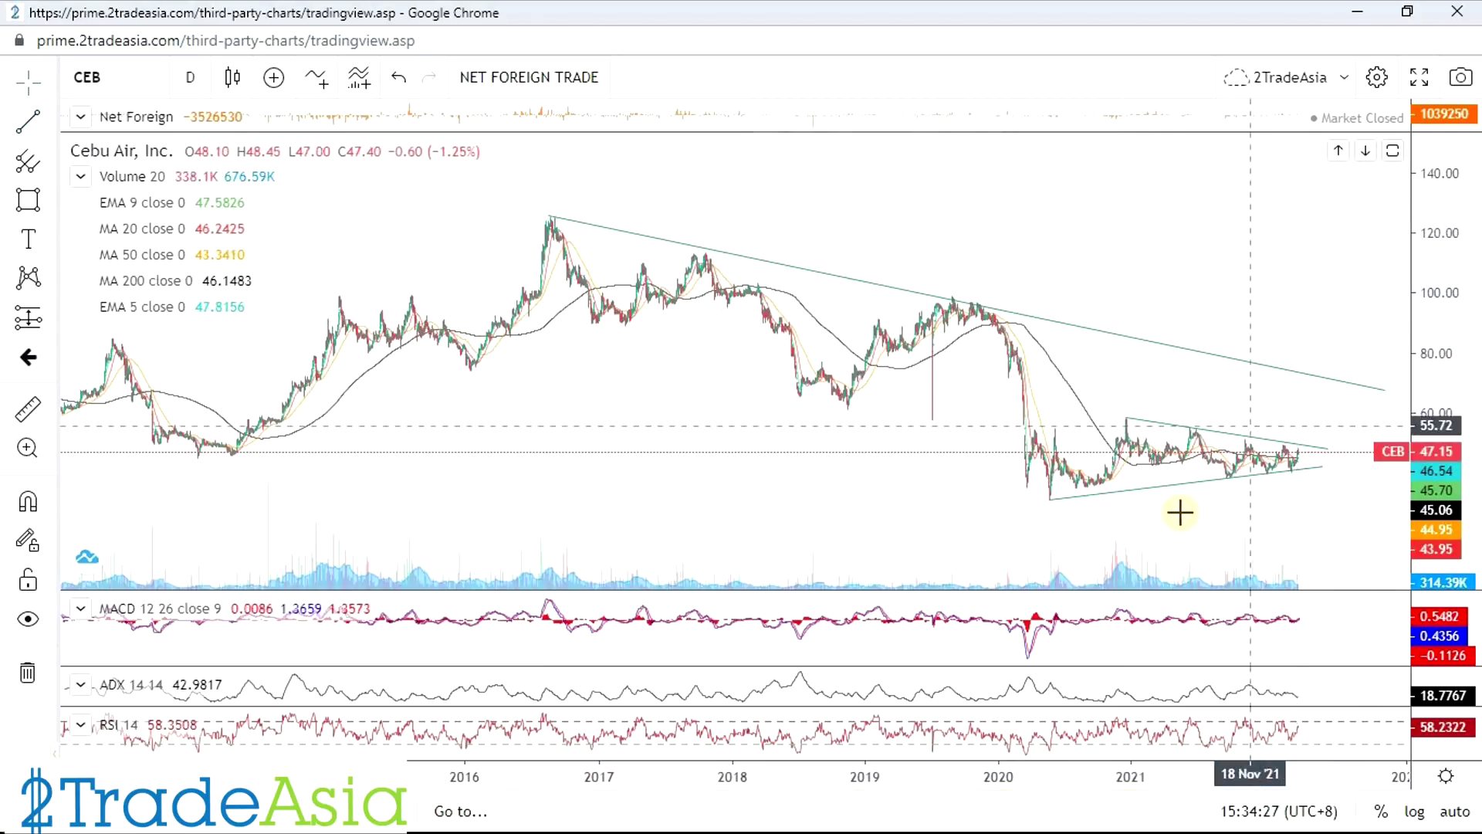
{"action": "left_click_drag", "start_coordinate": [1195, 458], "coordinate": [1115, 391]}
{"action": "left_click_drag", "start_coordinate": [1442, 486], "coordinate": [1420, 200]}
{"action": "scroll", "coordinate": [1042, 494], "scroll_direction": "up", "scroll_amount": 2}
{"action": "scroll", "coordinate": [1233, 446], "scroll_direction": "up", "scroll_amount": 3}
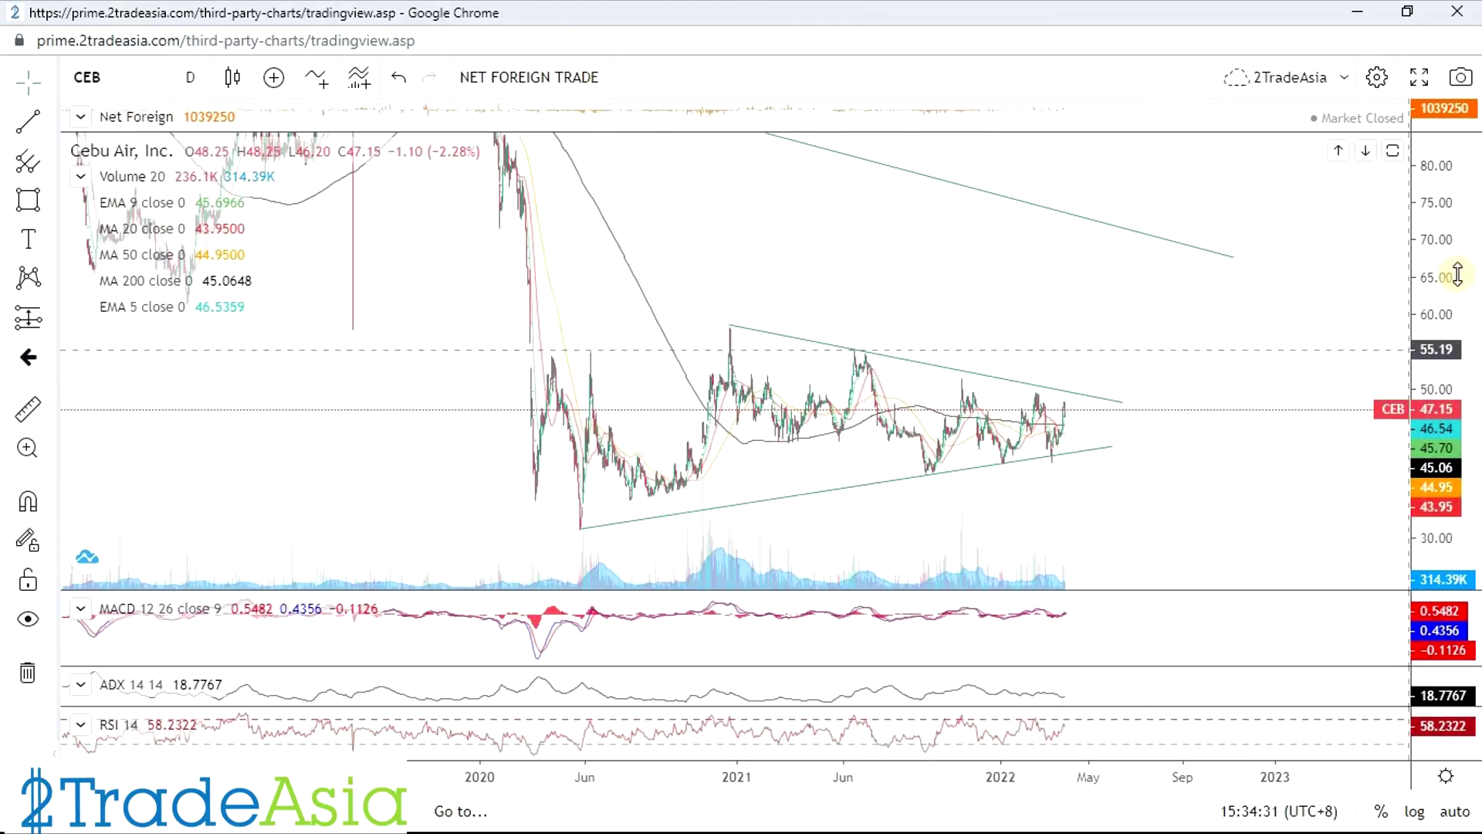
{"action": "left_click", "coordinate": [47, 320]}
{"action": "left_click", "coordinate": [87, 494]}
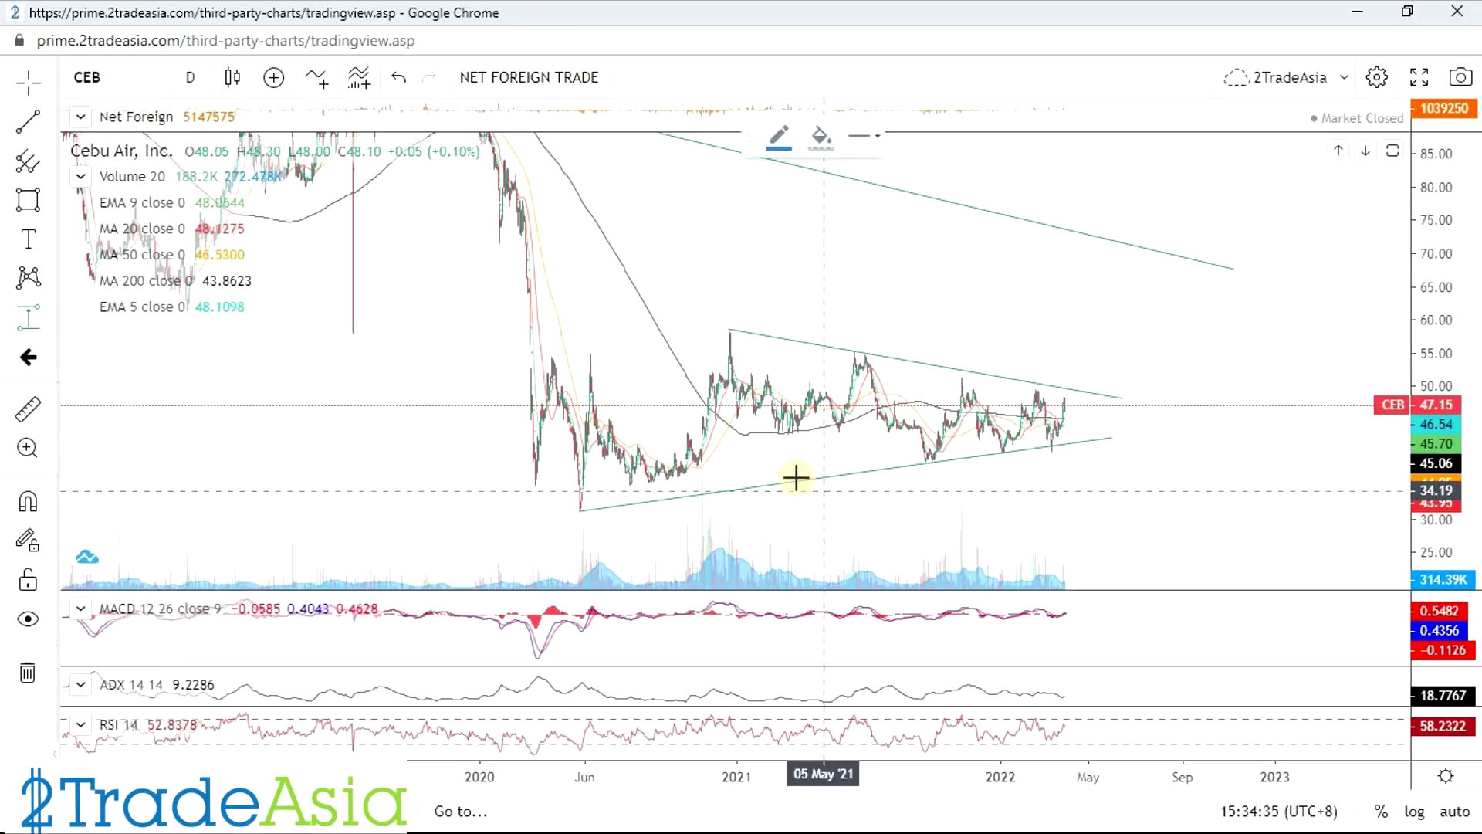
{"action": "left_click", "coordinate": [726, 488]}
{"action": "left_click", "coordinate": [731, 329]}
{"action": "left_click_drag", "start_coordinate": [729, 401], "coordinate": [1178, 333]}
{"action": "left_click", "coordinate": [1290, 348]}
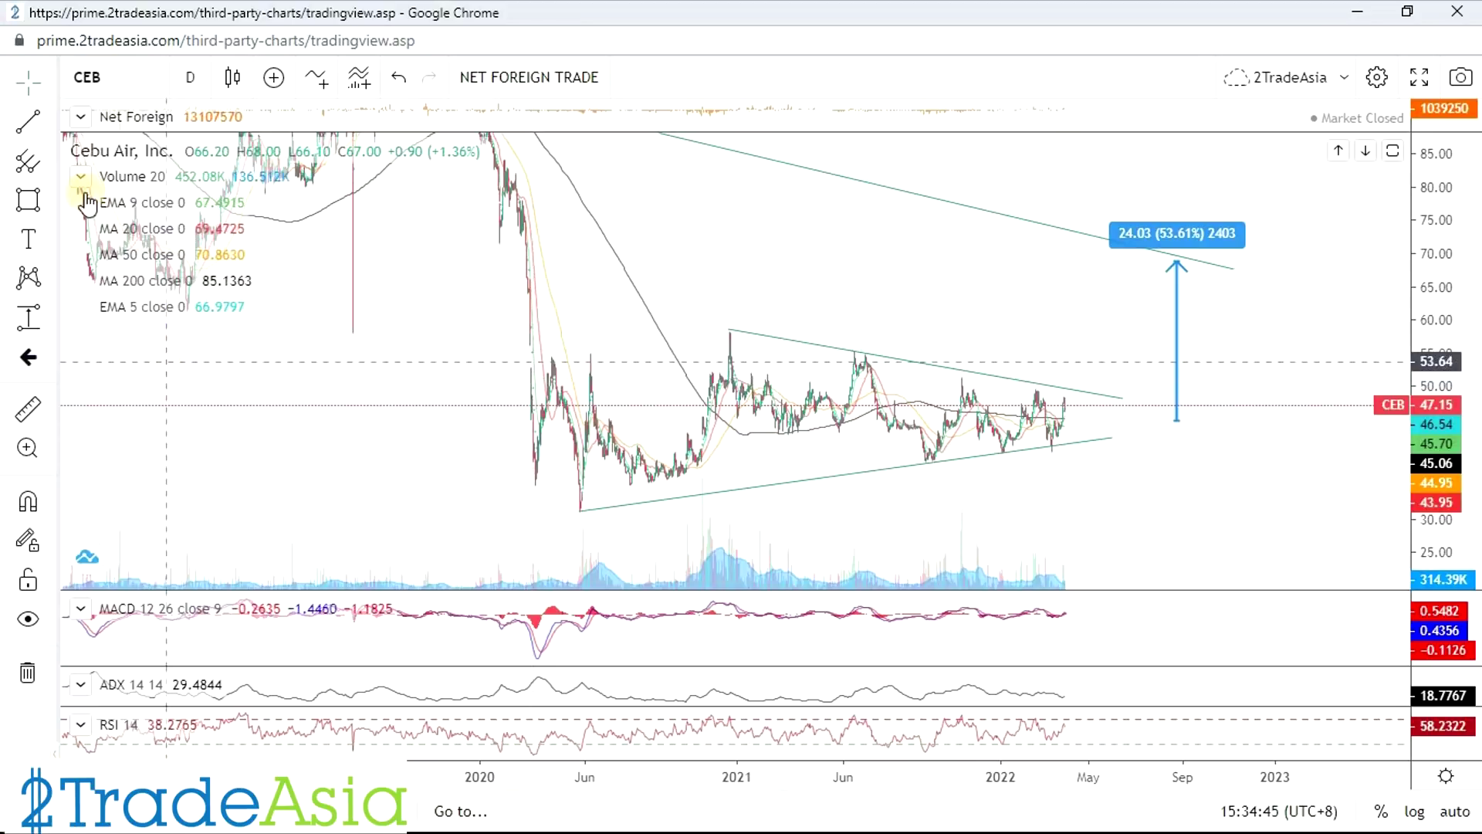
Add a horizontal ray to CEB's chart and position it at about 54.95, starting from 28 April 2020.
{"action": "left_click", "coordinate": [52, 125]}
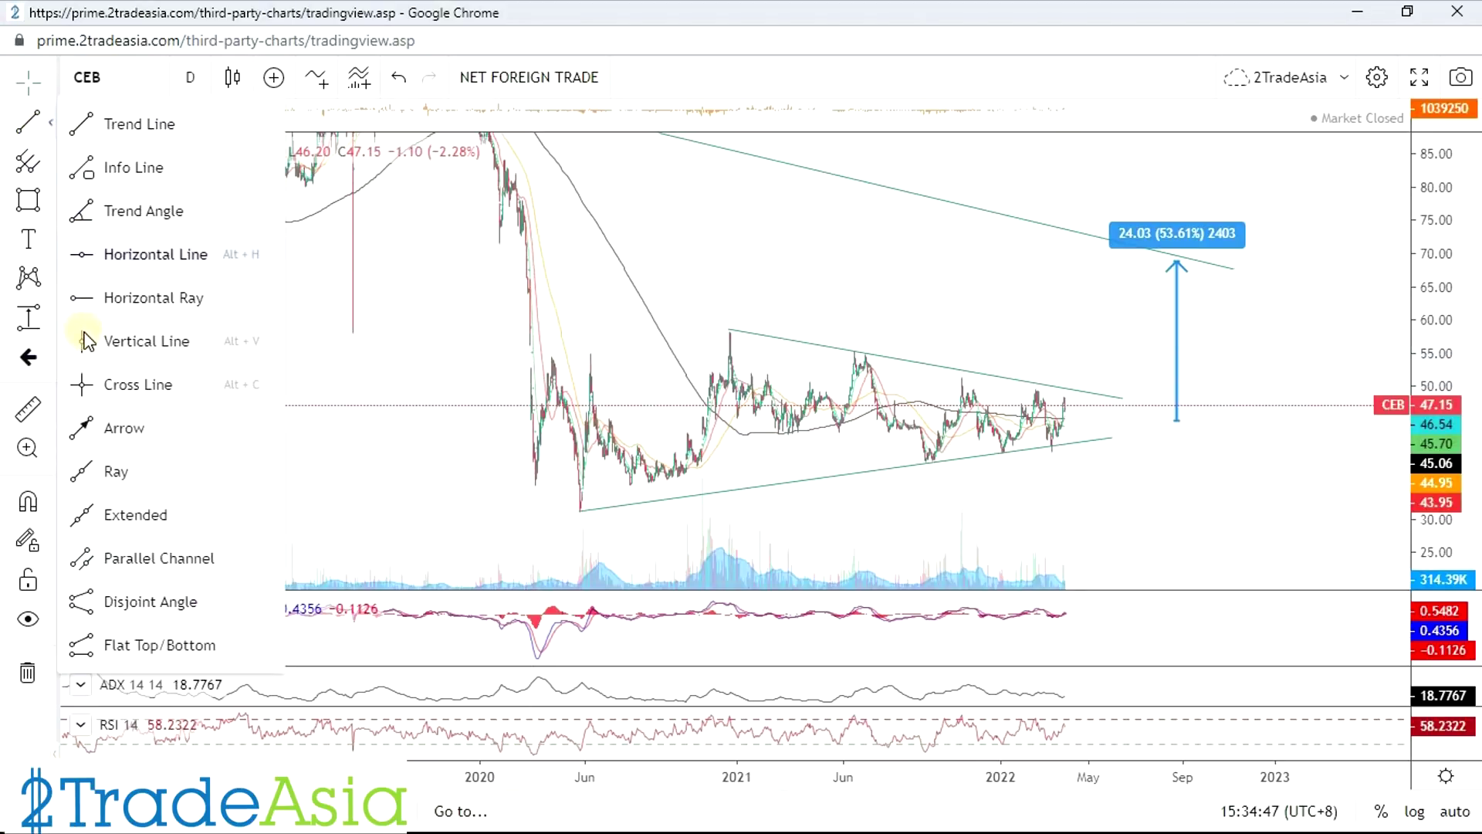
{"action": "left_click", "coordinate": [76, 306]}
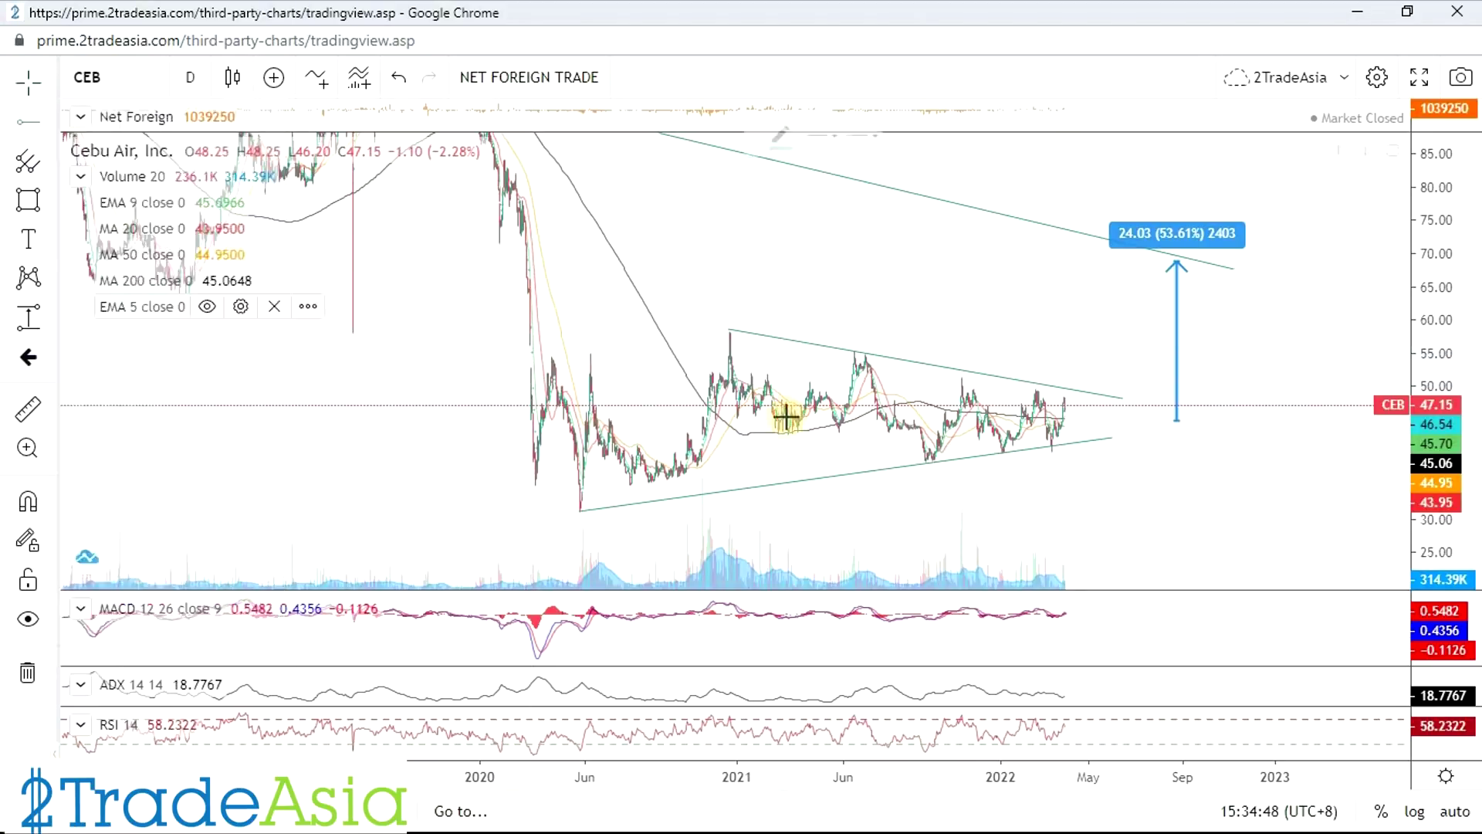
{"action": "left_click", "coordinate": [949, 388]}
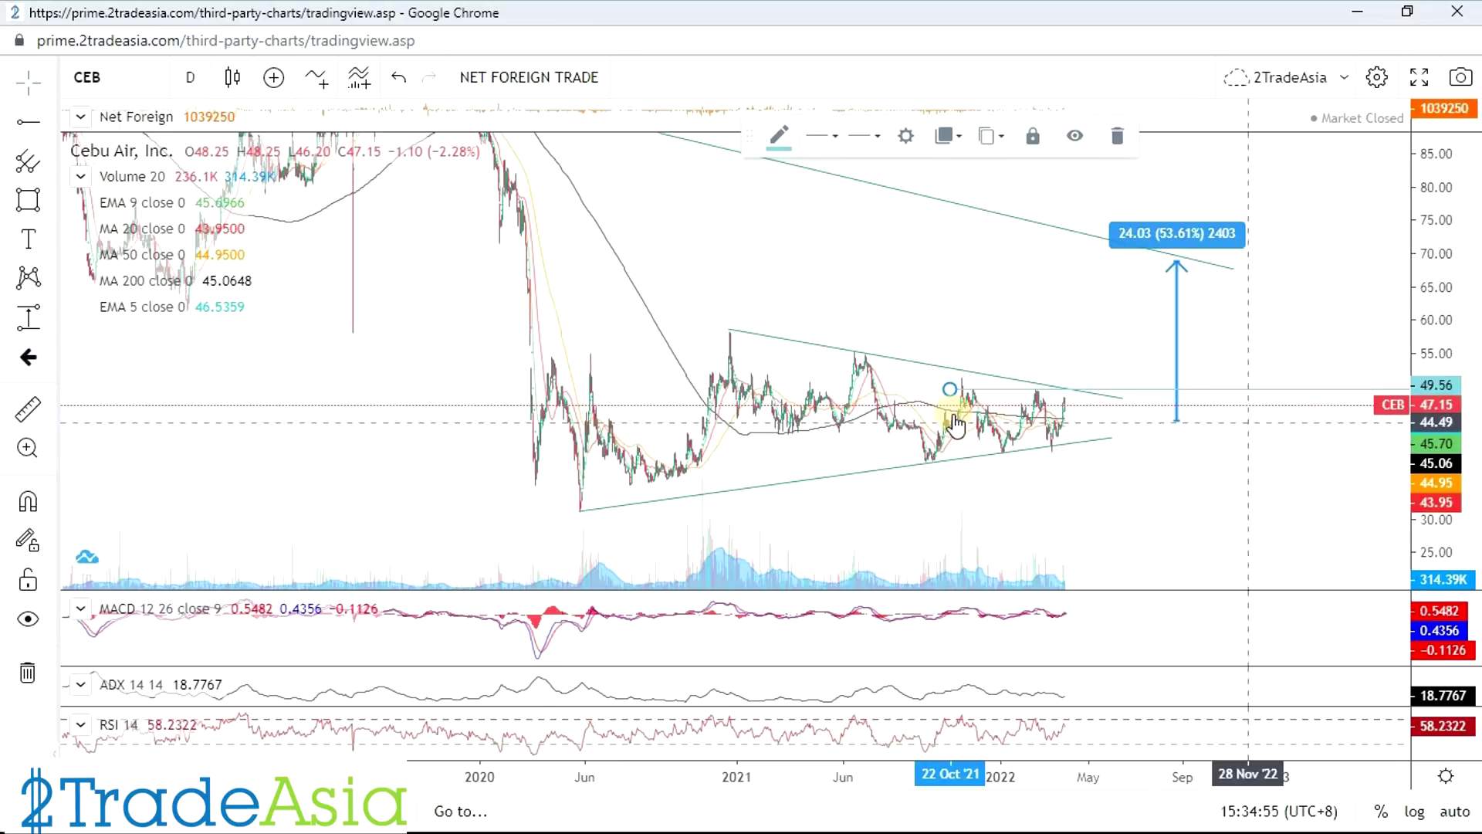
{"action": "left_click_drag", "start_coordinate": [950, 389], "coordinate": [562, 353]}
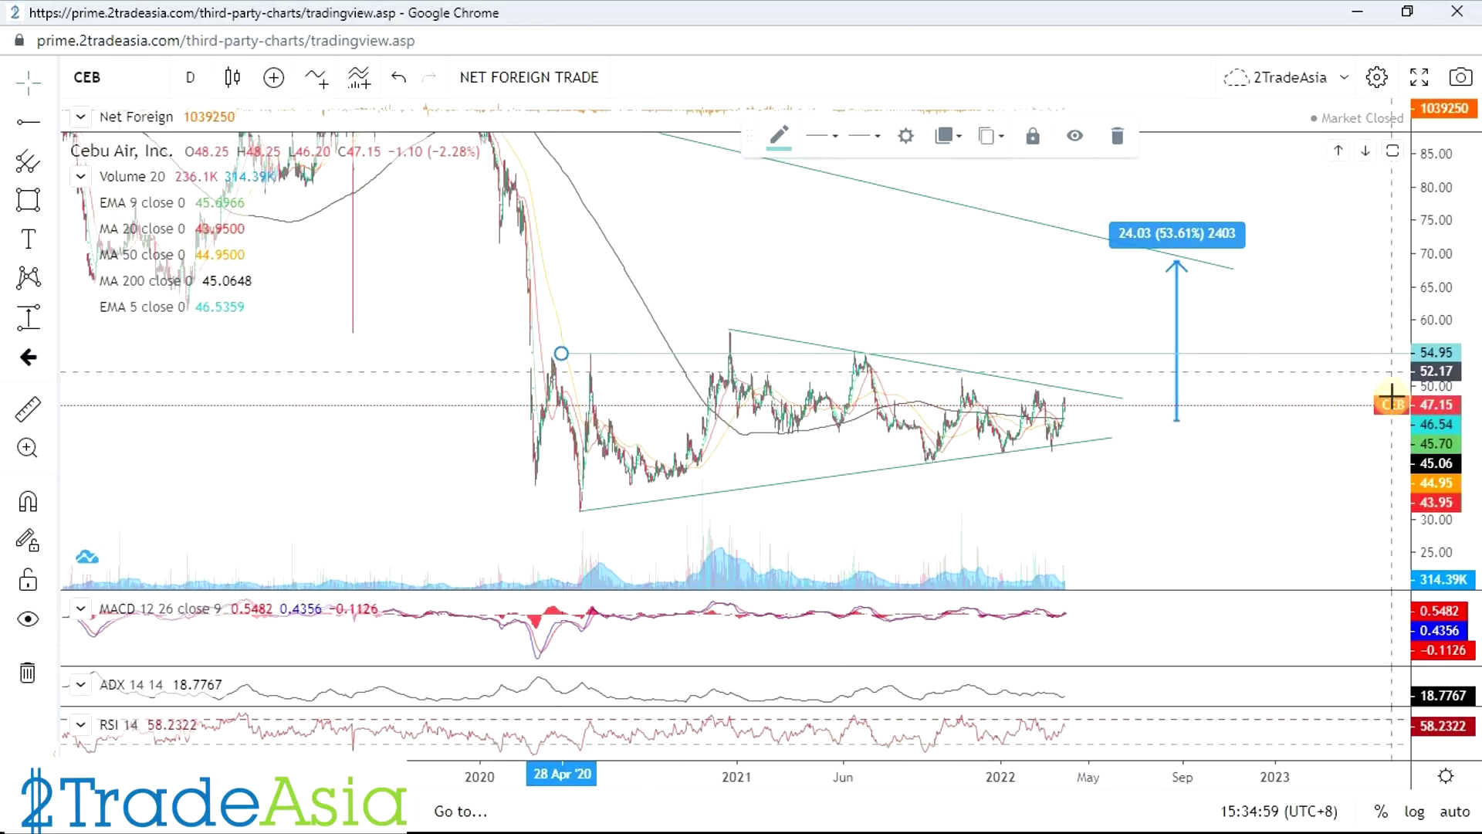
Draw a second price range from about 47.43 up to the horizontal ray at about 54.79, around November 2022.
{"action": "left_click", "coordinate": [29, 318]}
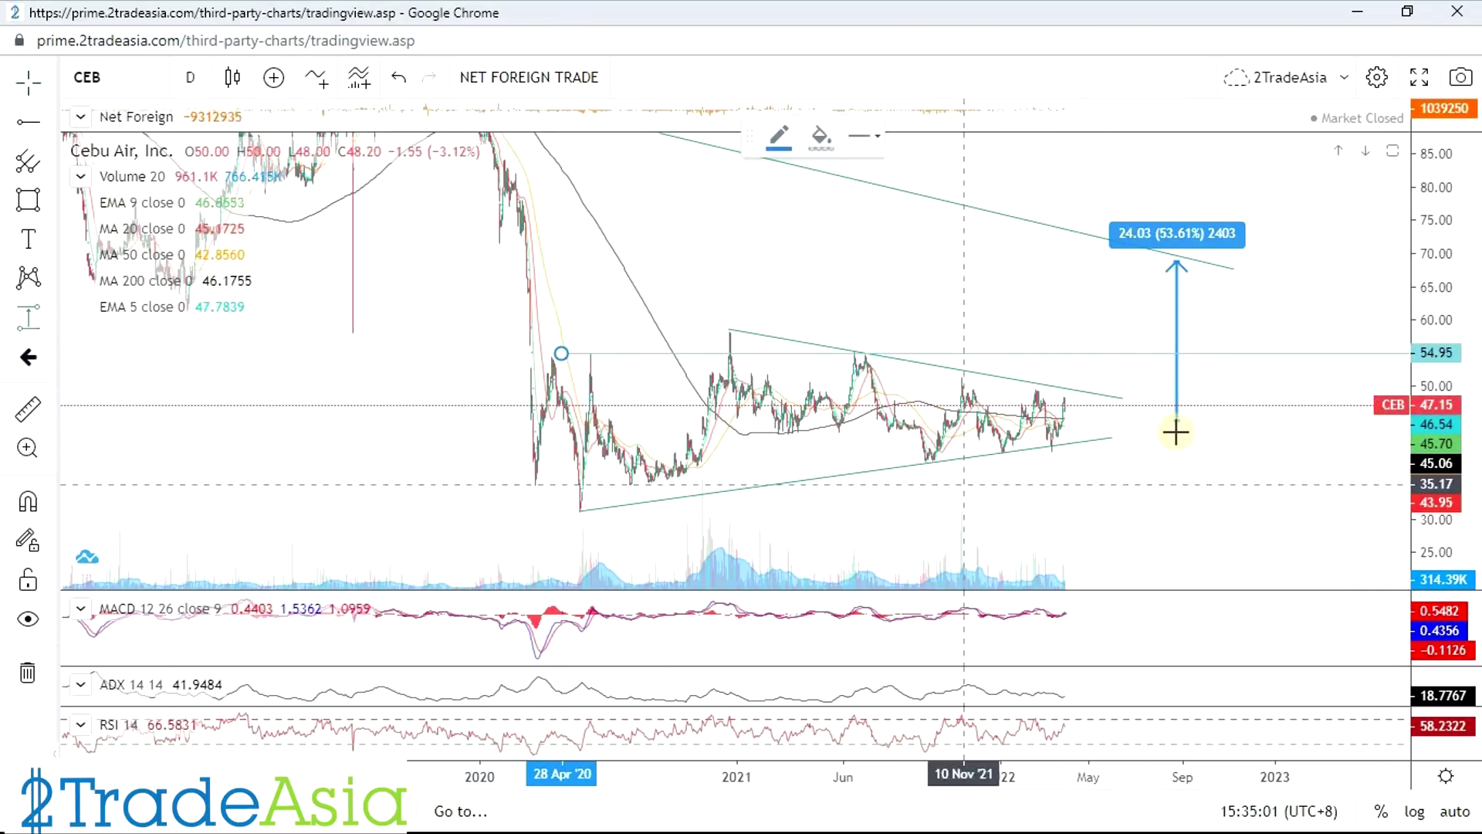
{"action": "left_click", "coordinate": [1233, 403]}
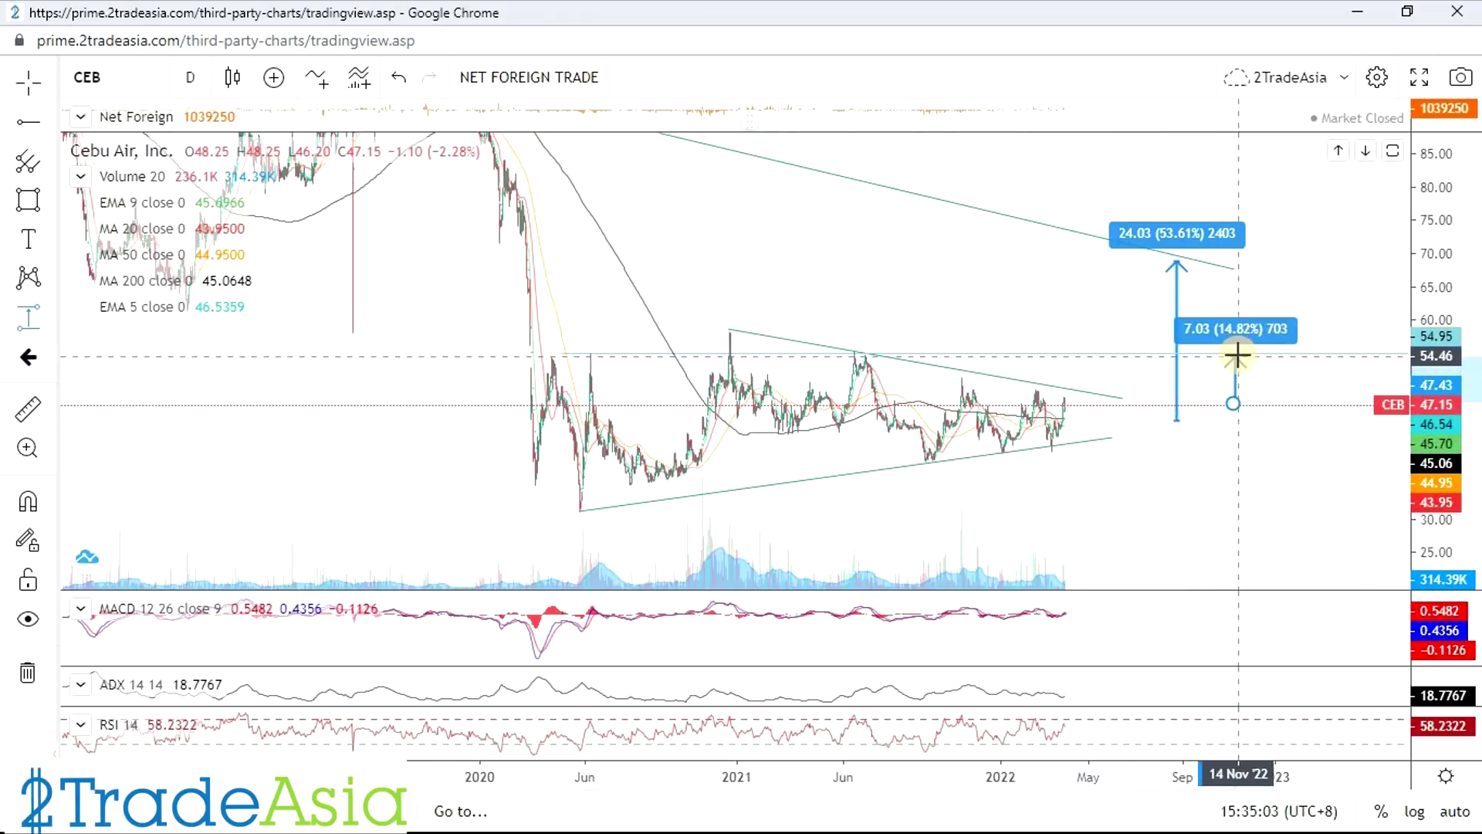
{"action": "left_click", "coordinate": [1237, 354]}
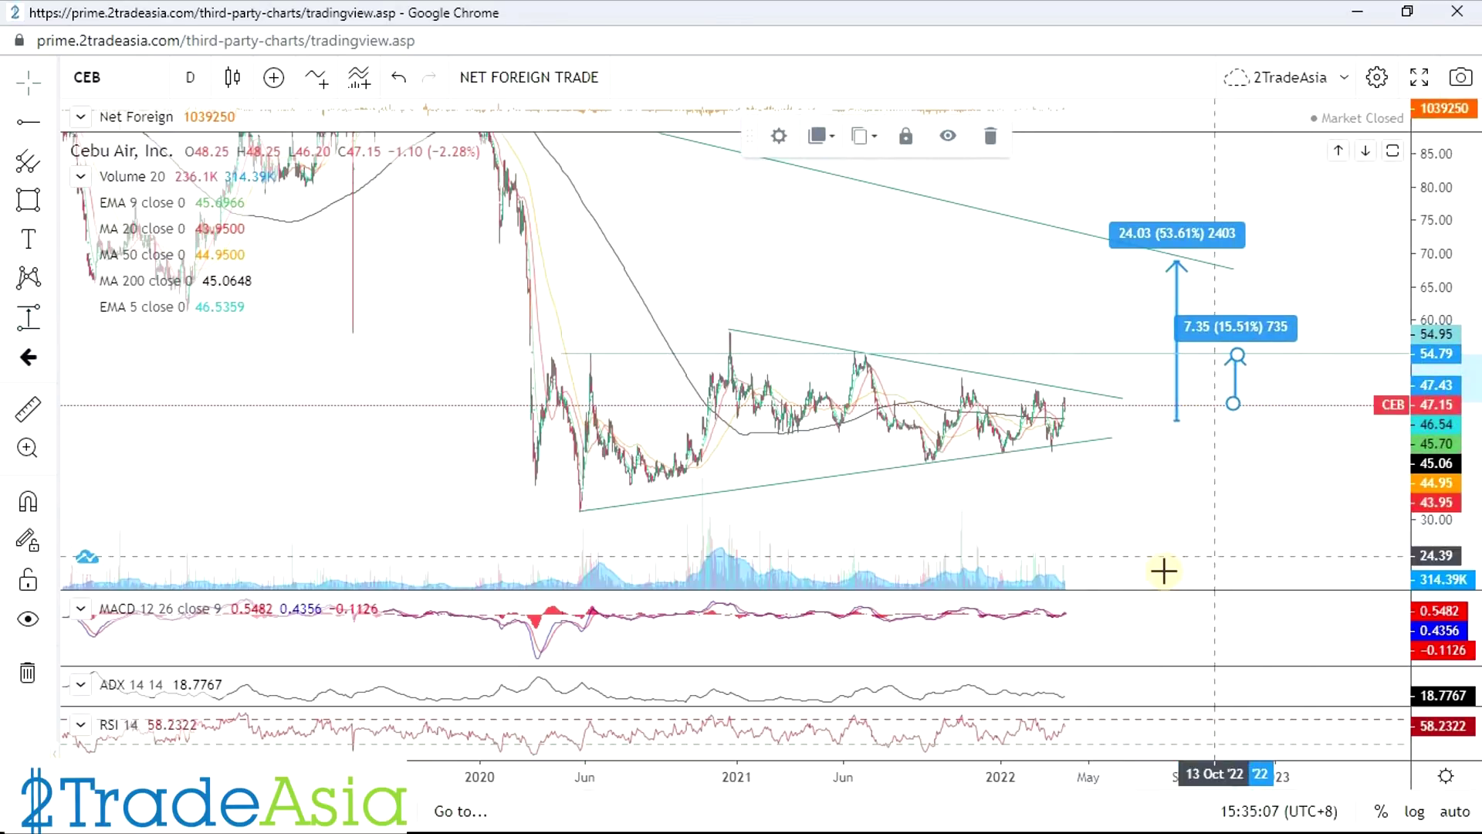
Collapse the indicator legends and inspect CEB's recent price action and volume around the triangle.
{"action": "scroll", "coordinate": [1039, 609], "scroll_direction": "up", "scroll_amount": 7}
{"action": "mouse_move", "coordinate": [872, 652]}
{"action": "left_mouse_down"}
{"action": "mouse_move", "coordinate": [971, 648]}
{"action": "mouse_move", "coordinate": [1104, 606]}
{"action": "left_mouse_up"}
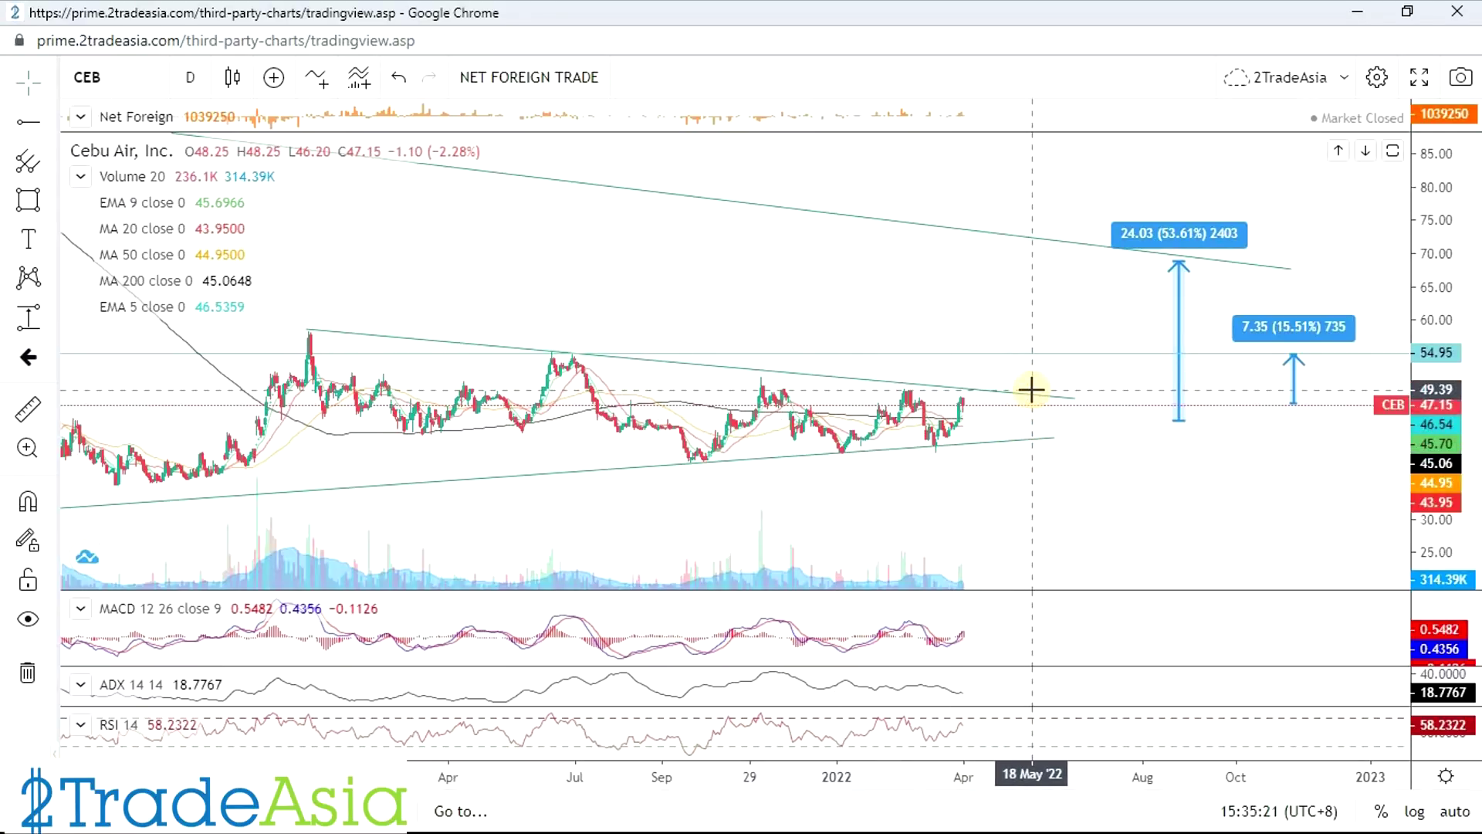
{"action": "scroll", "coordinate": [1035, 414], "scroll_direction": "down", "scroll_amount": 2}
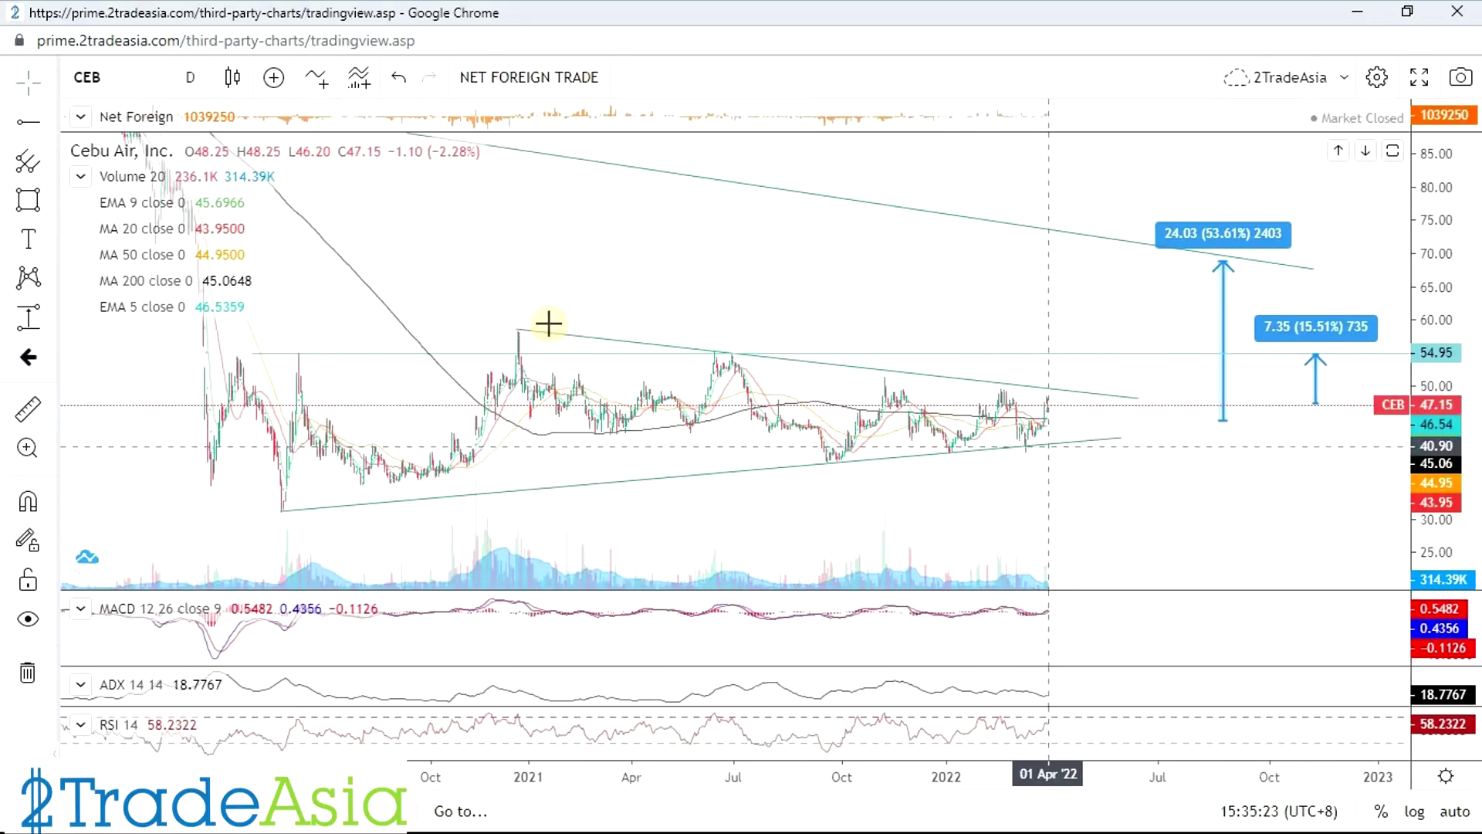
{"action": "left_click", "coordinate": [80, 179]}
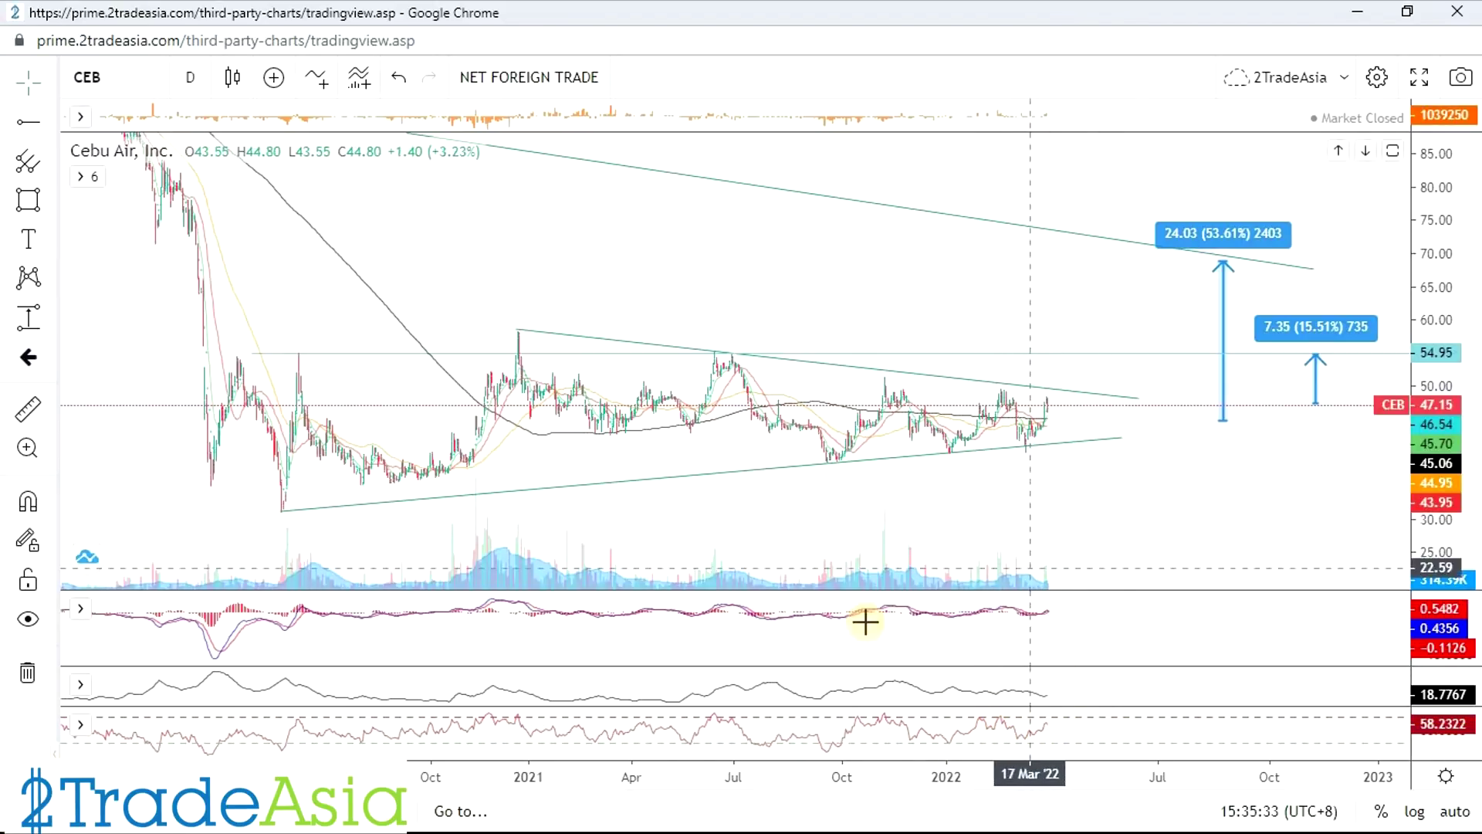
{"action": "scroll", "coordinate": [1151, 486], "scroll_direction": "up", "scroll_amount": 3}
{"action": "scroll", "coordinate": [1230, 271], "scroll_direction": "down", "scroll_amount": 3}
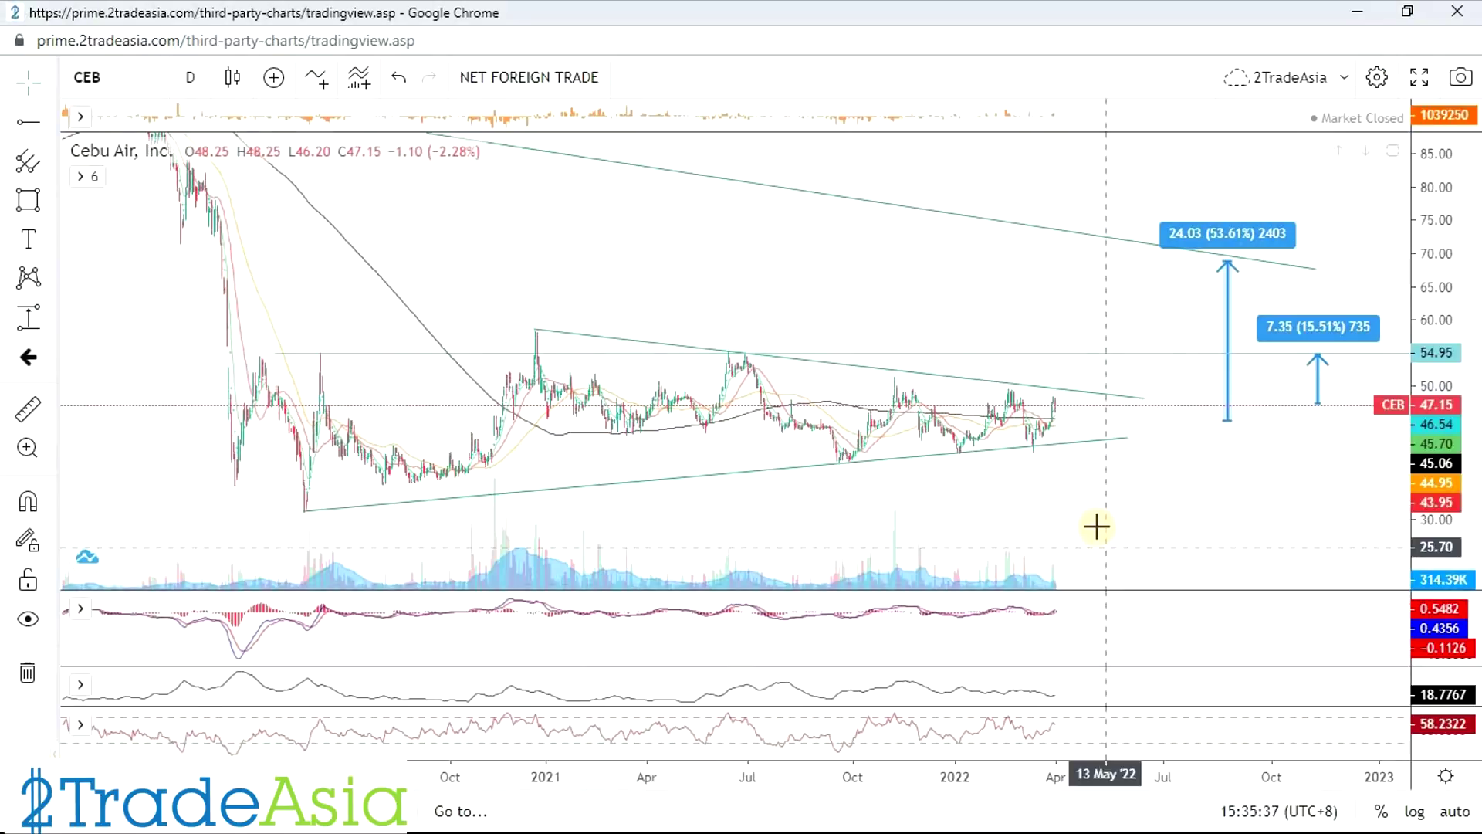
{"action": "scroll", "coordinate": [930, 524], "scroll_direction": "up", "scroll_amount": 3}
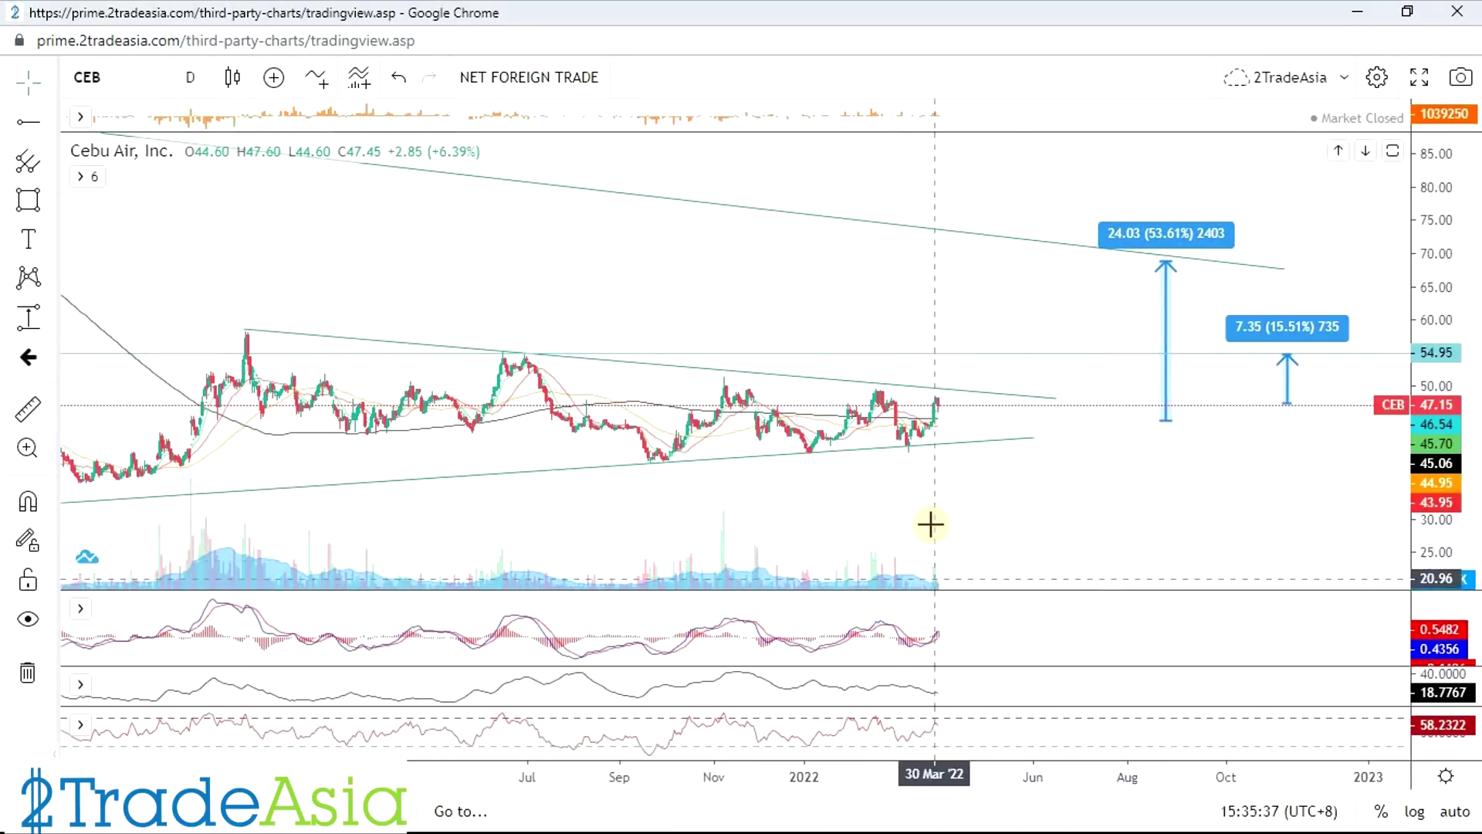
{"action": "scroll", "coordinate": [976, 512], "scroll_direction": "up", "scroll_amount": 3}
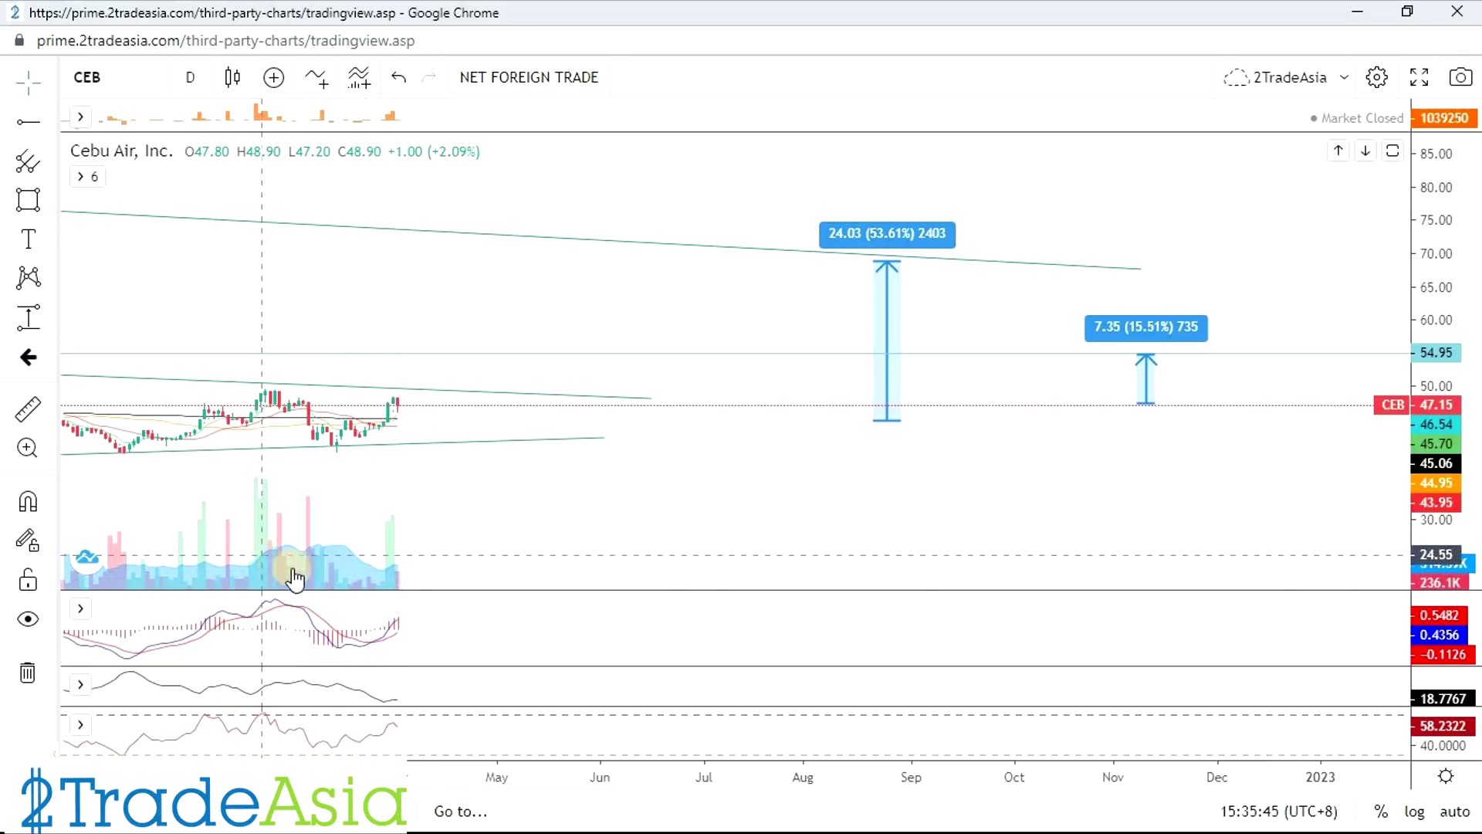
{"action": "scroll", "coordinate": [652, 582], "scroll_direction": "down", "scroll_amount": 6}
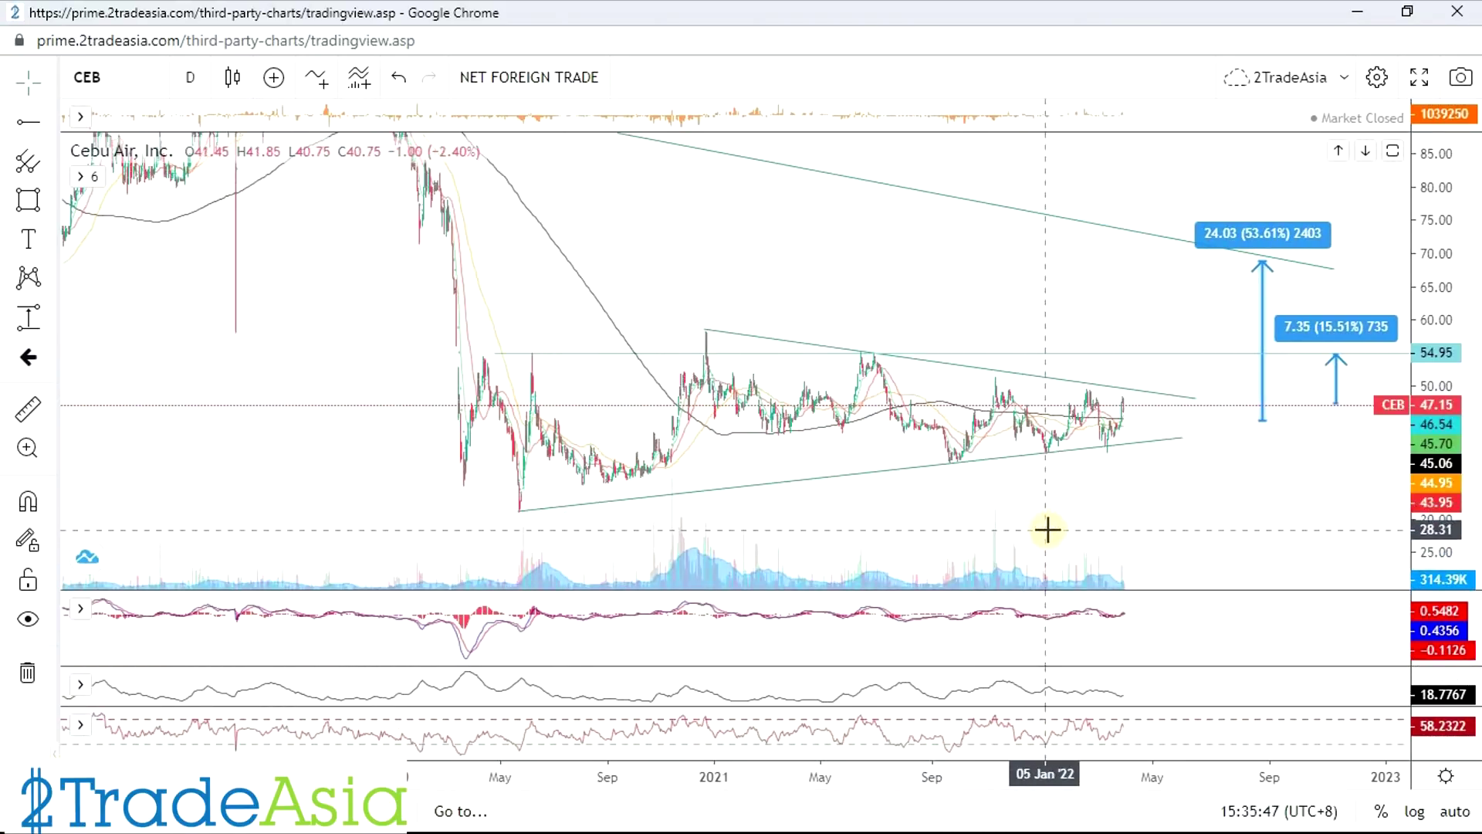
Switch to the spreadsheet and review CEB's profitability ratios, 2022 growth estimates and consensus target prices.
{"action": "key", "text": "alt+Tab"}
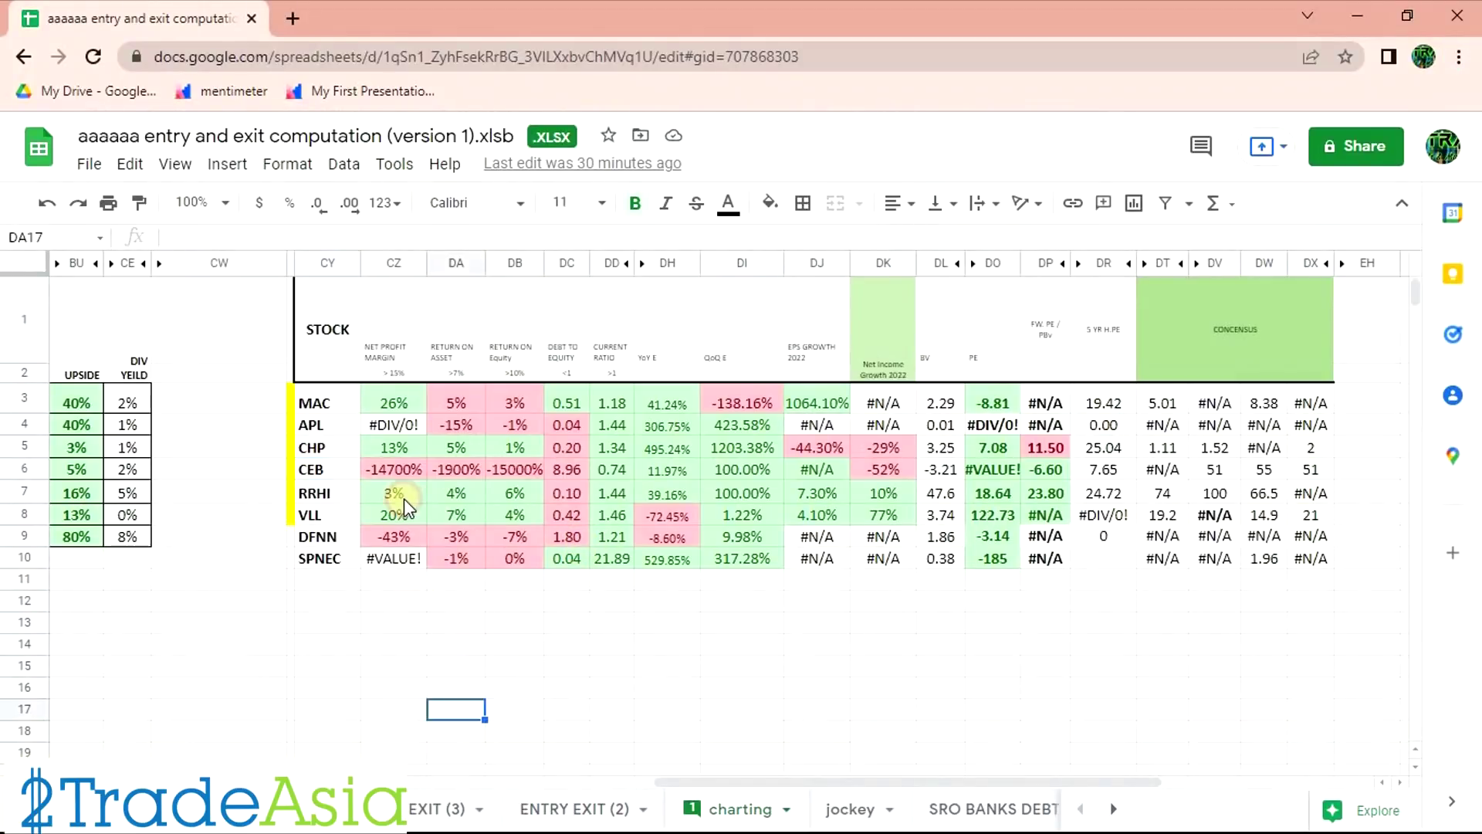
{"action": "left_click_drag", "start_coordinate": [386, 464], "coordinate": [525, 466]}
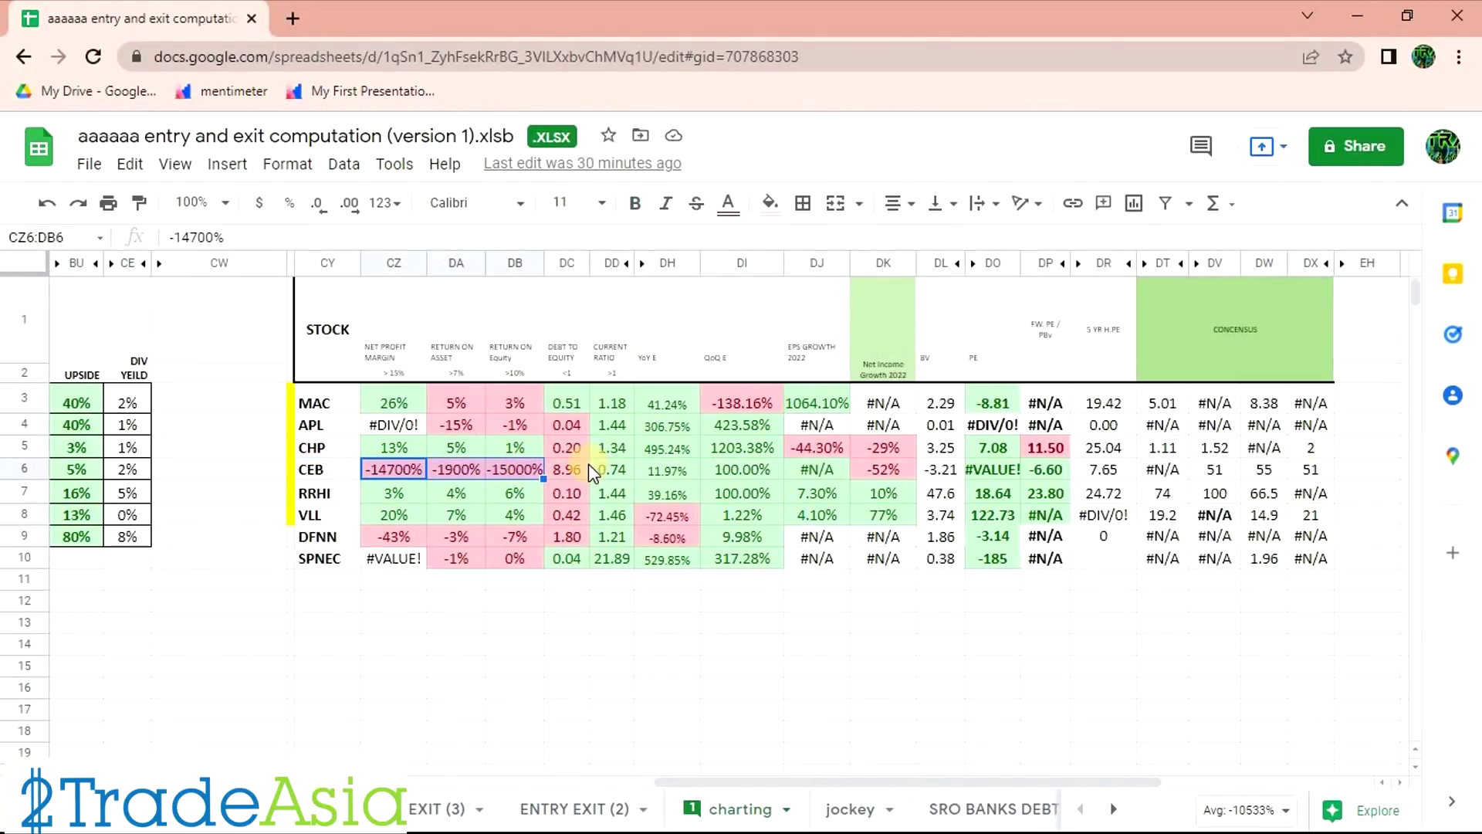
{"action": "left_click", "coordinate": [692, 632]}
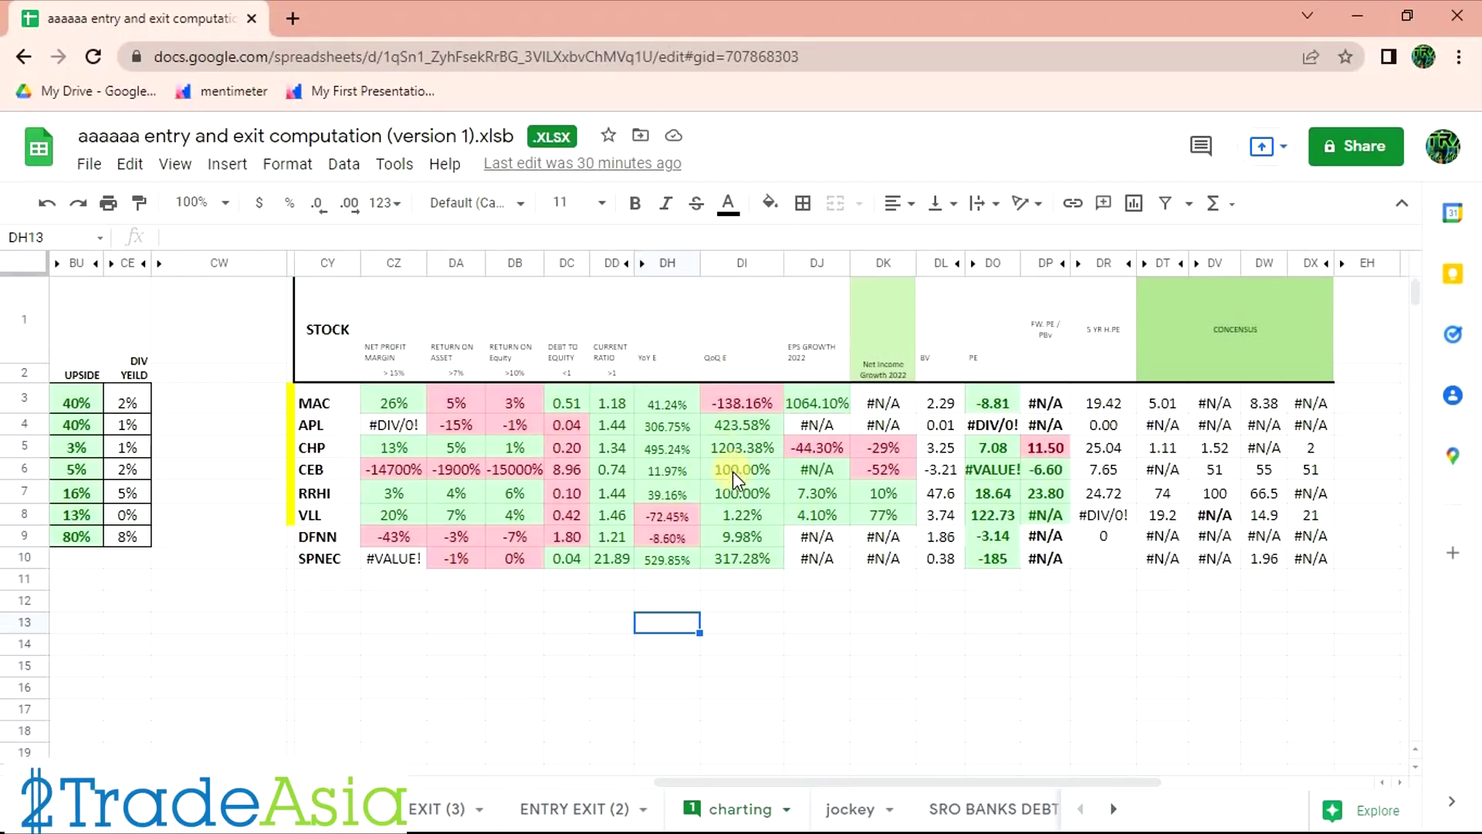
{"action": "left_click_drag", "start_coordinate": [816, 474], "coordinate": [888, 475]}
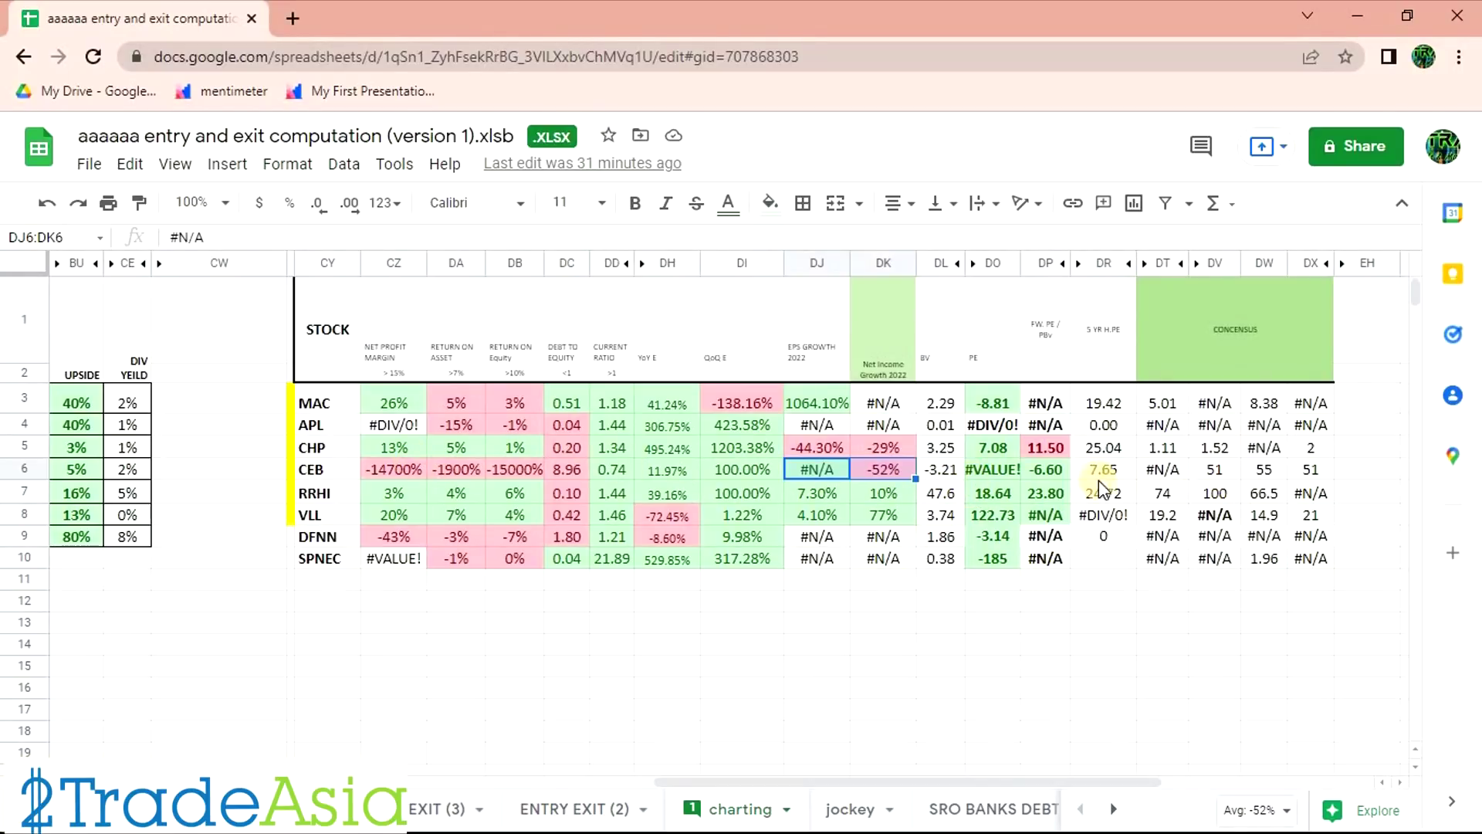
{"action": "left_click_drag", "start_coordinate": [1215, 470], "coordinate": [1309, 474]}
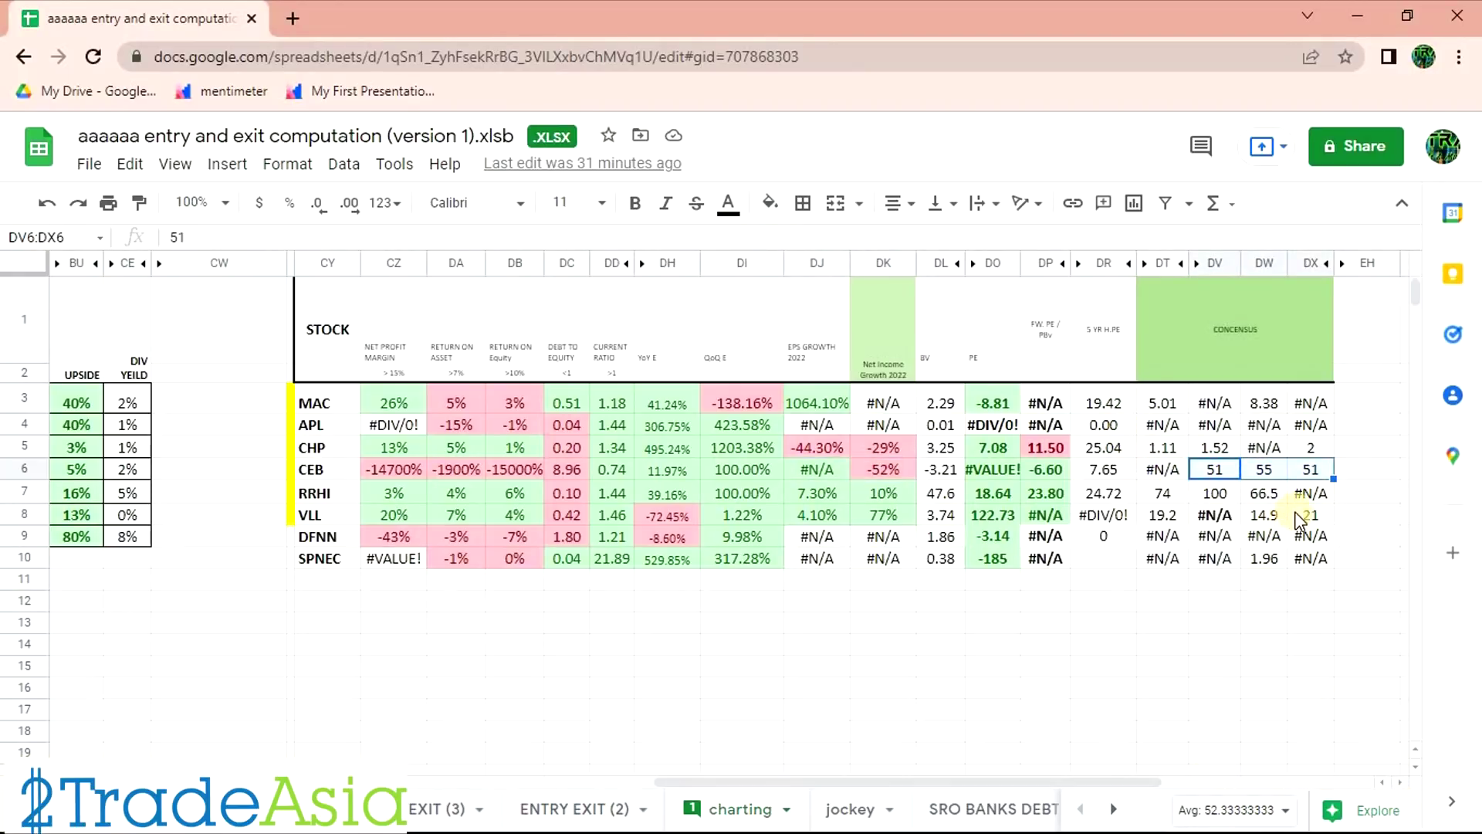
Return to CEB's chart and examine the triangle's resistance and support lines near the latest price.
{"action": "key", "text": "alt+Tab"}
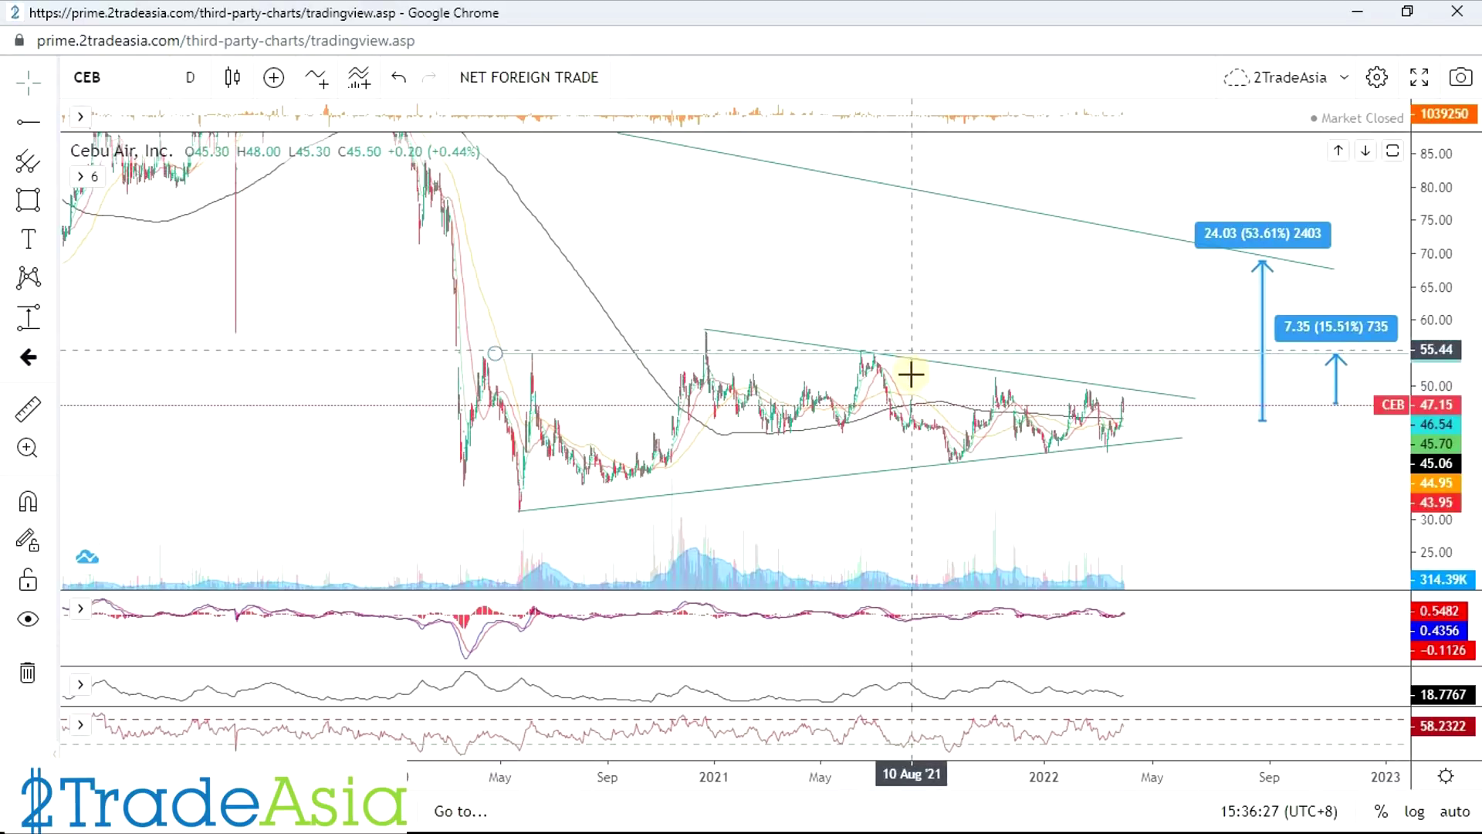
{"action": "left_click", "coordinate": [1052, 391]}
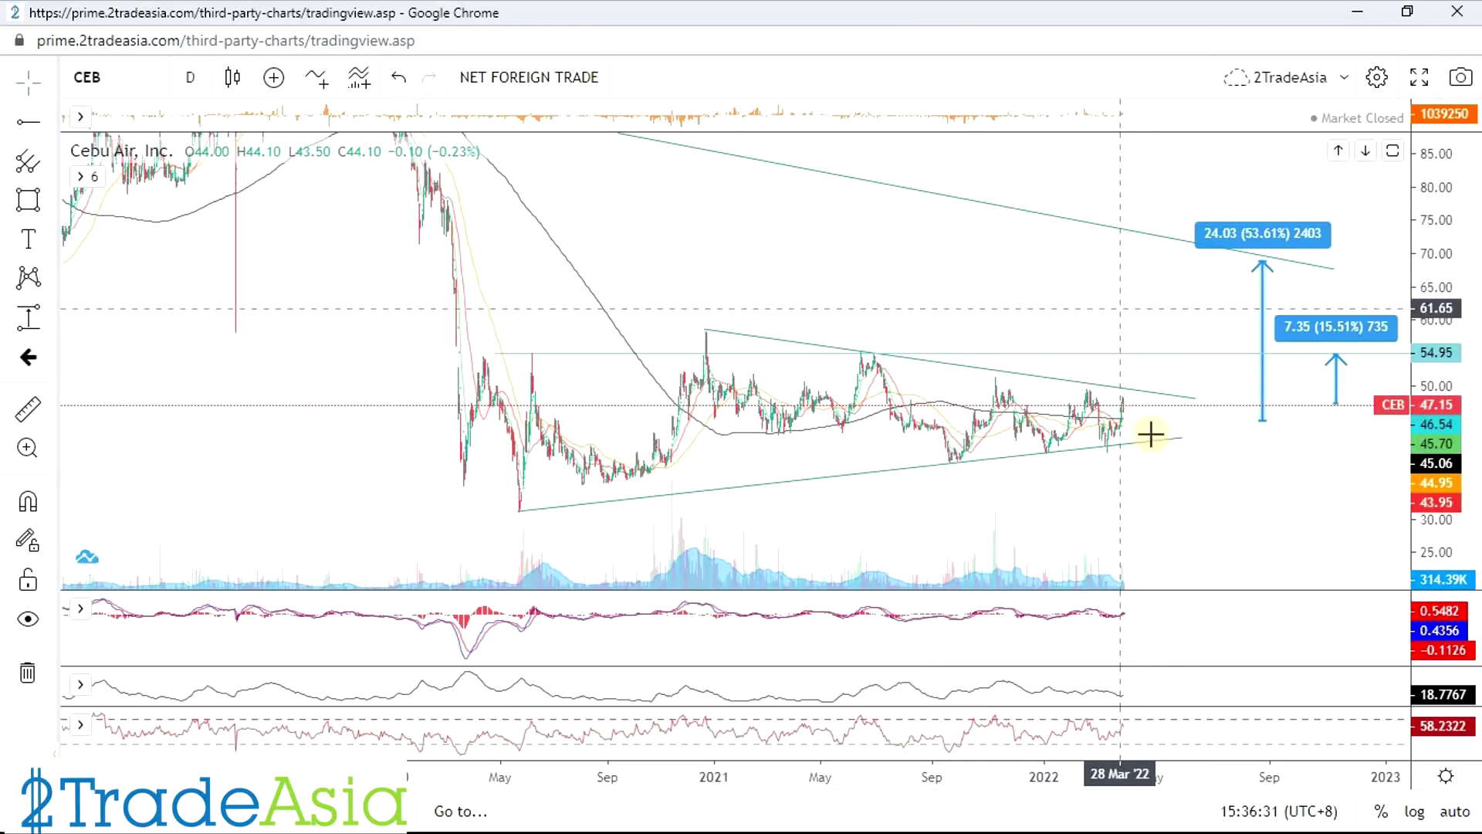
{"action": "left_click", "coordinate": [1176, 441]}
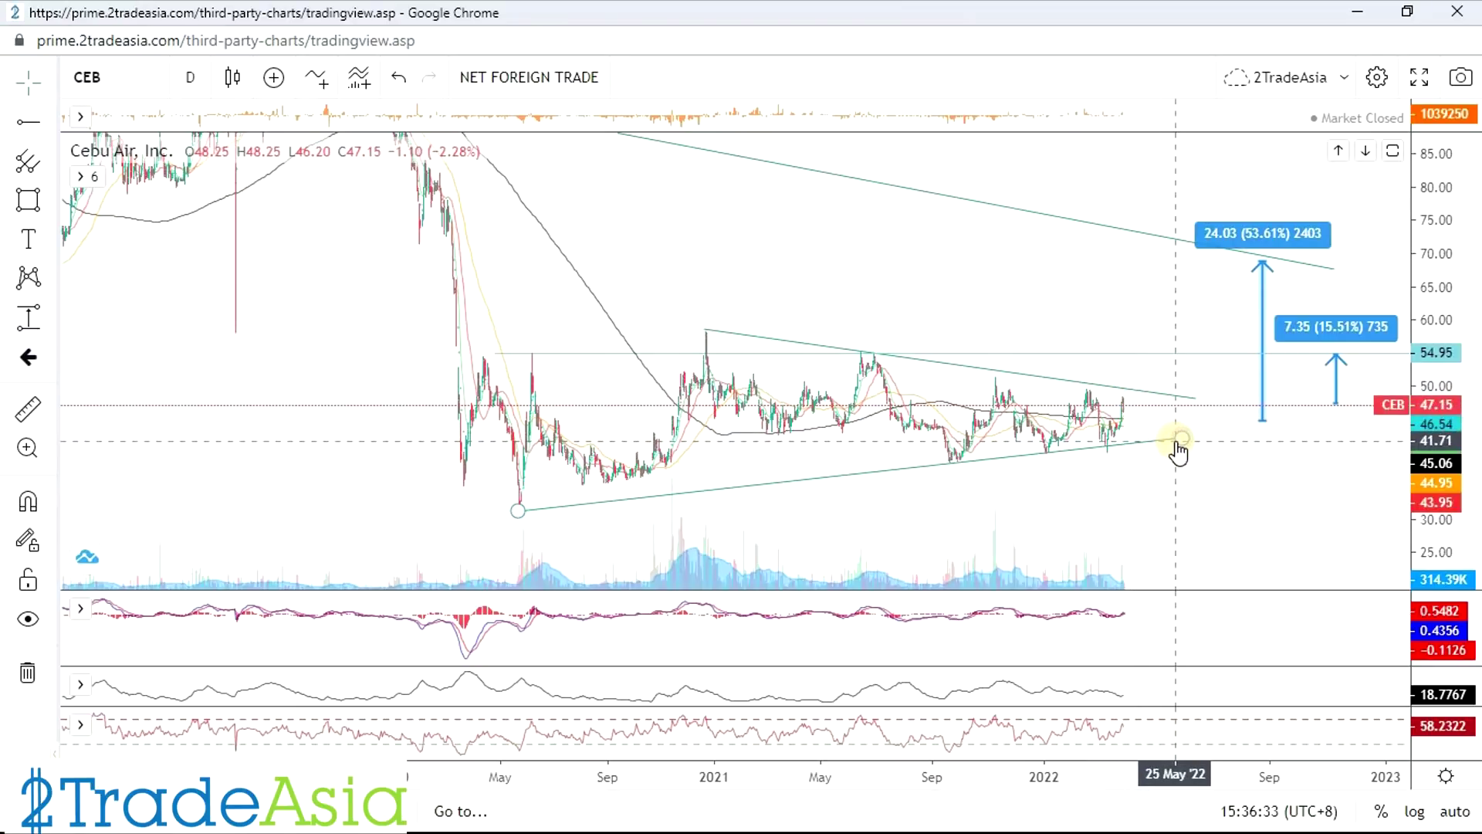
Measure the price move from the triangle's support line up to the horizontal ray, around August 2022.
{"action": "left_click", "coordinate": [28, 410]}
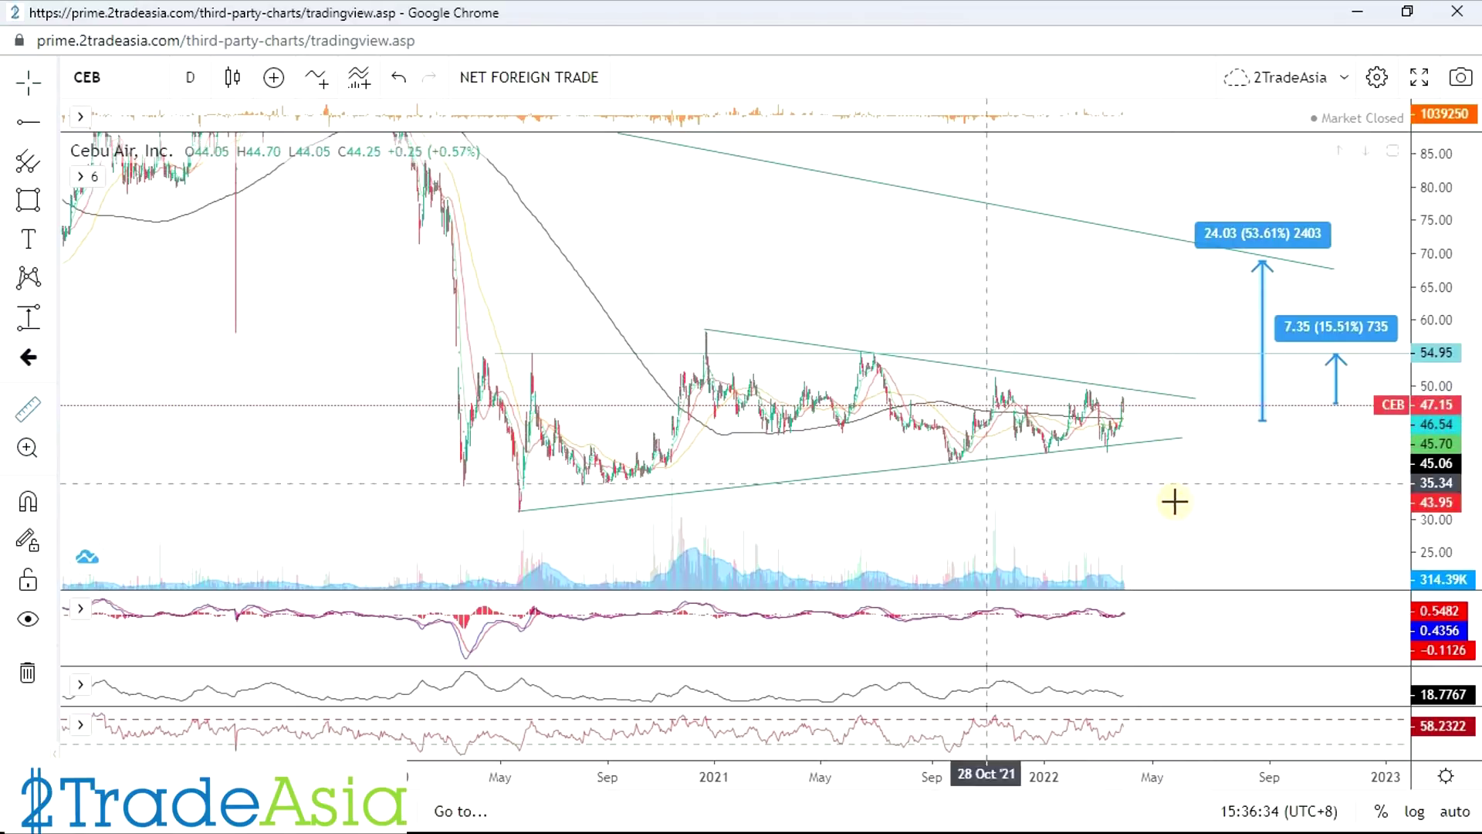
{"action": "left_click", "coordinate": [1241, 442]}
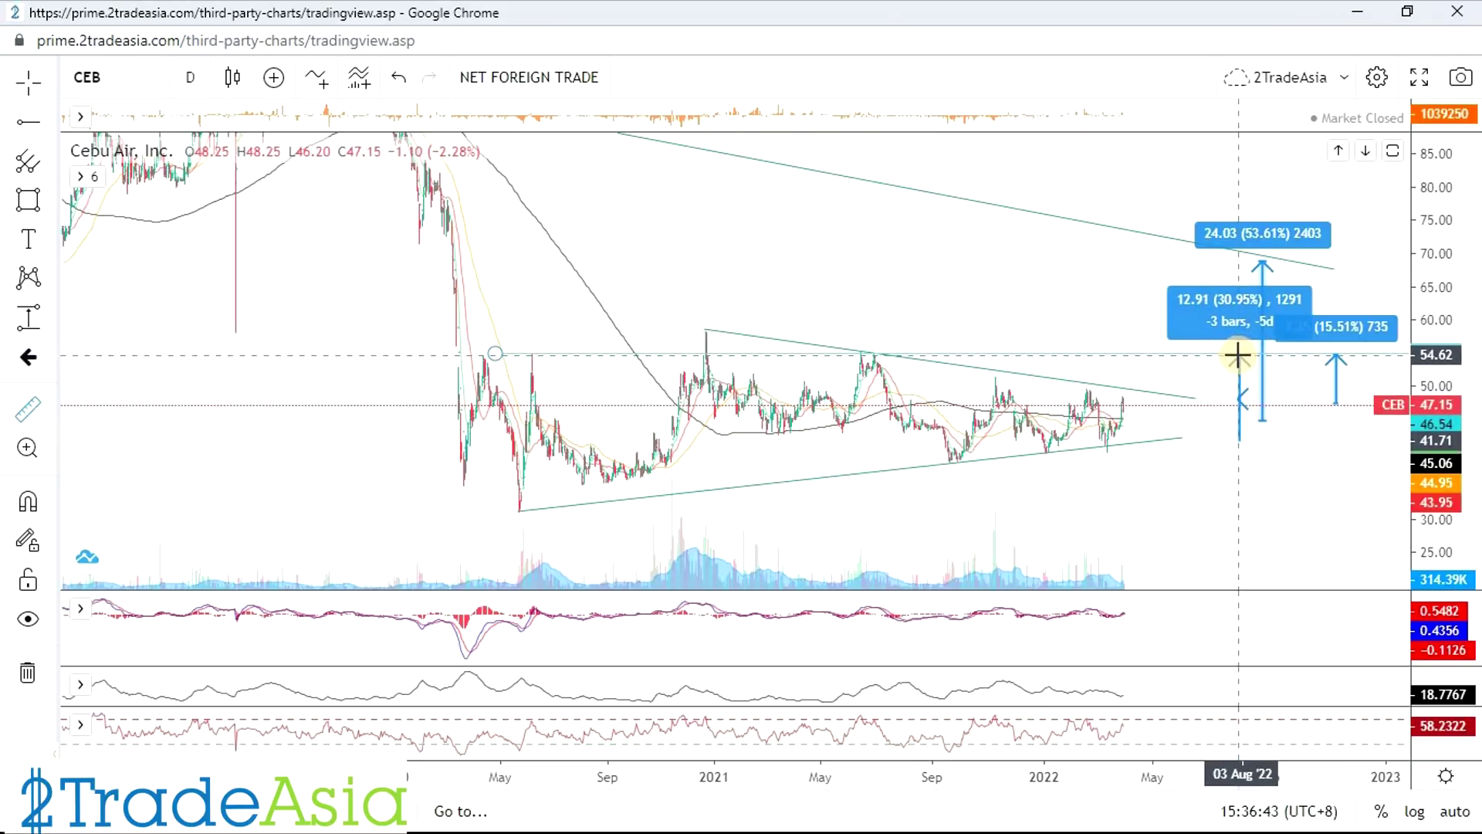
{"action": "left_click", "coordinate": [1238, 355]}
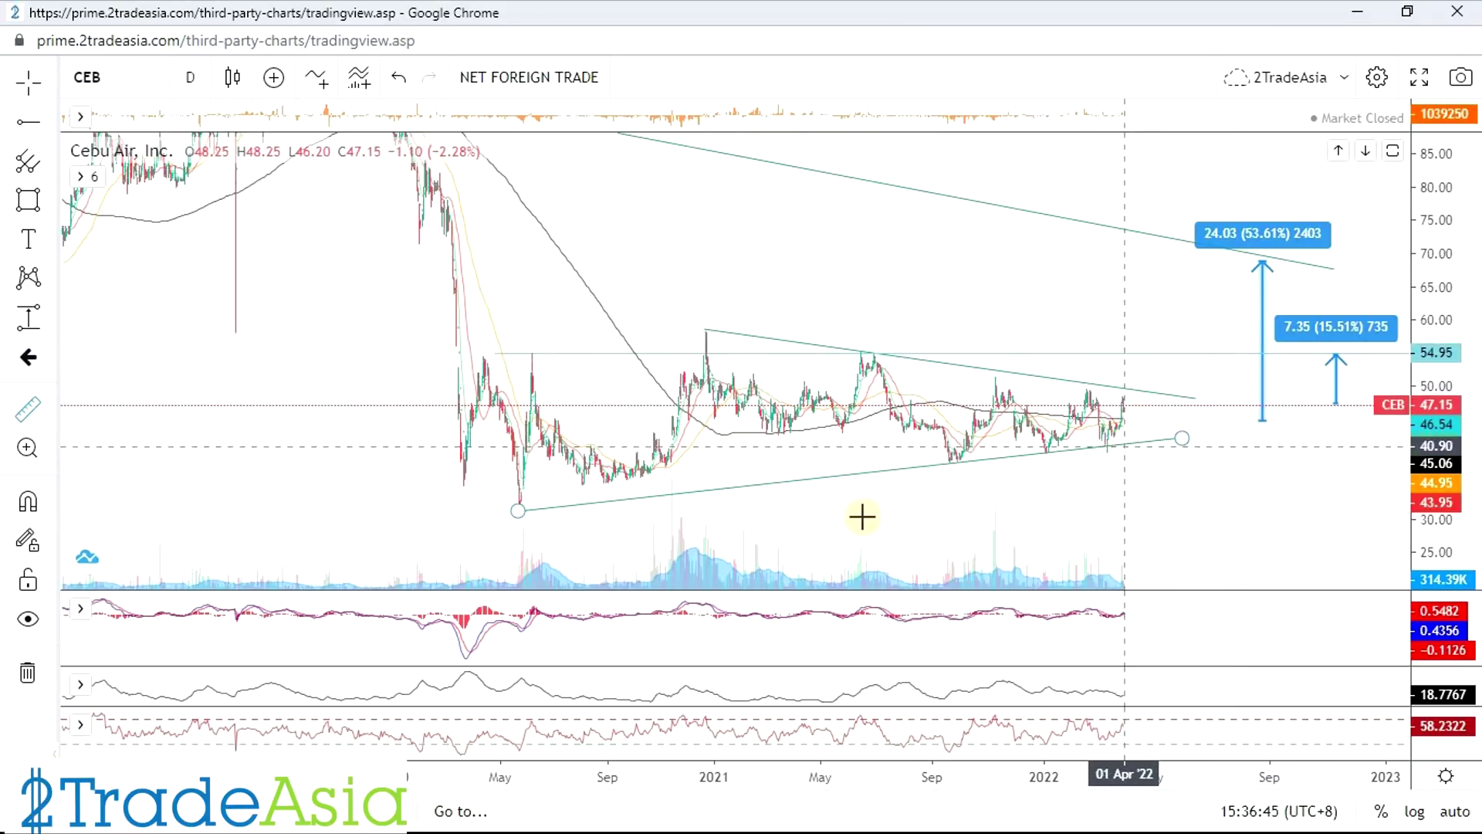
Switch to the spreadsheet, review CEB's margin, return and debt-to-equity ratios, and select RRHI.
{"action": "key", "text": "alt+Tab"}
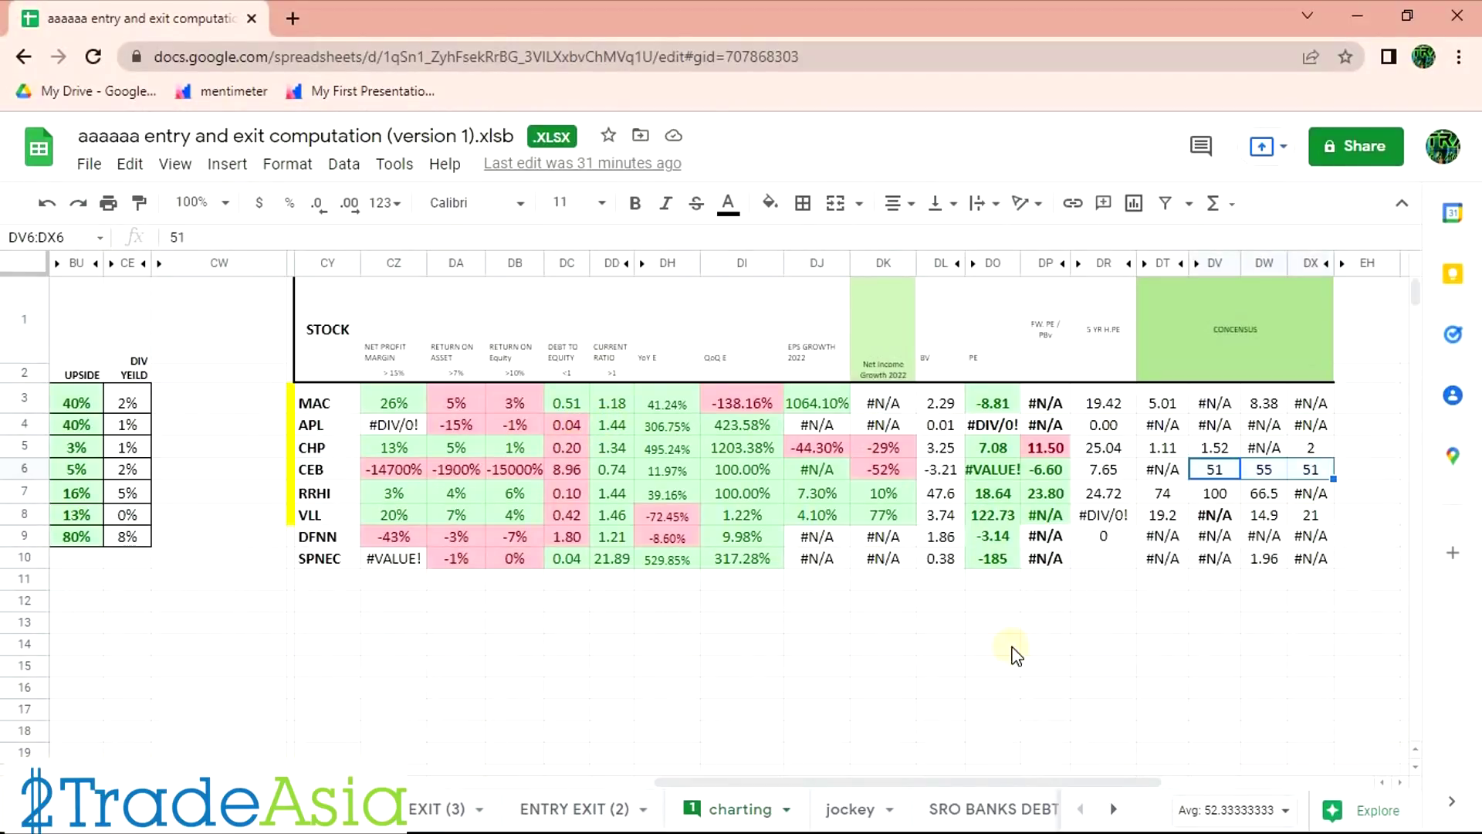
{"action": "mouse_move", "coordinate": [321, 466]}
{"action": "left_mouse_down"}
{"action": "mouse_move", "coordinate": [1260, 500]}
{"action": "mouse_move", "coordinate": [1108, 466]}
{"action": "left_mouse_up"}
{"action": "left_click", "coordinate": [360, 467]}
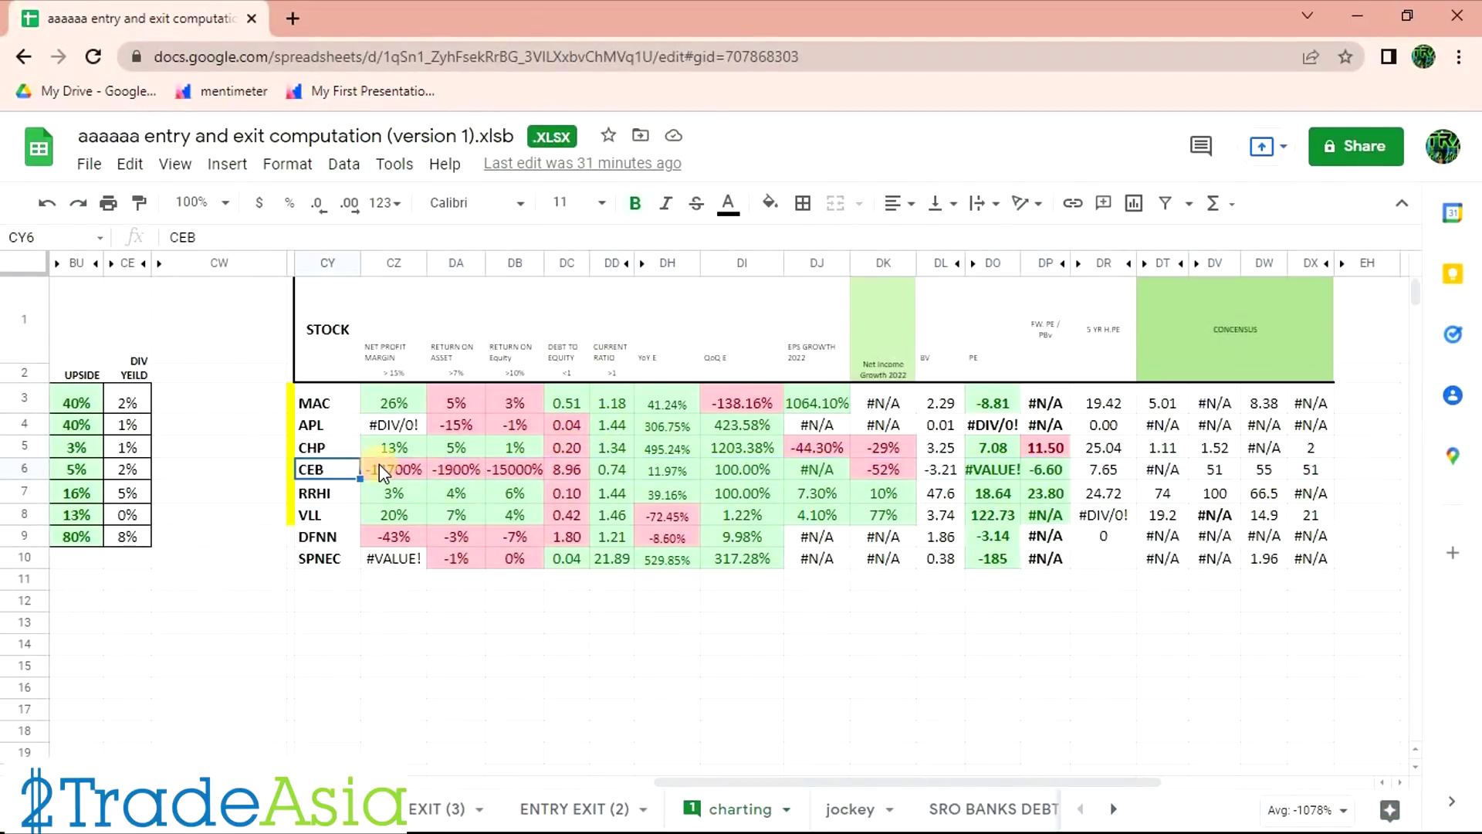
{"action": "left_click_drag", "start_coordinate": [428, 464], "coordinate": [555, 465]}
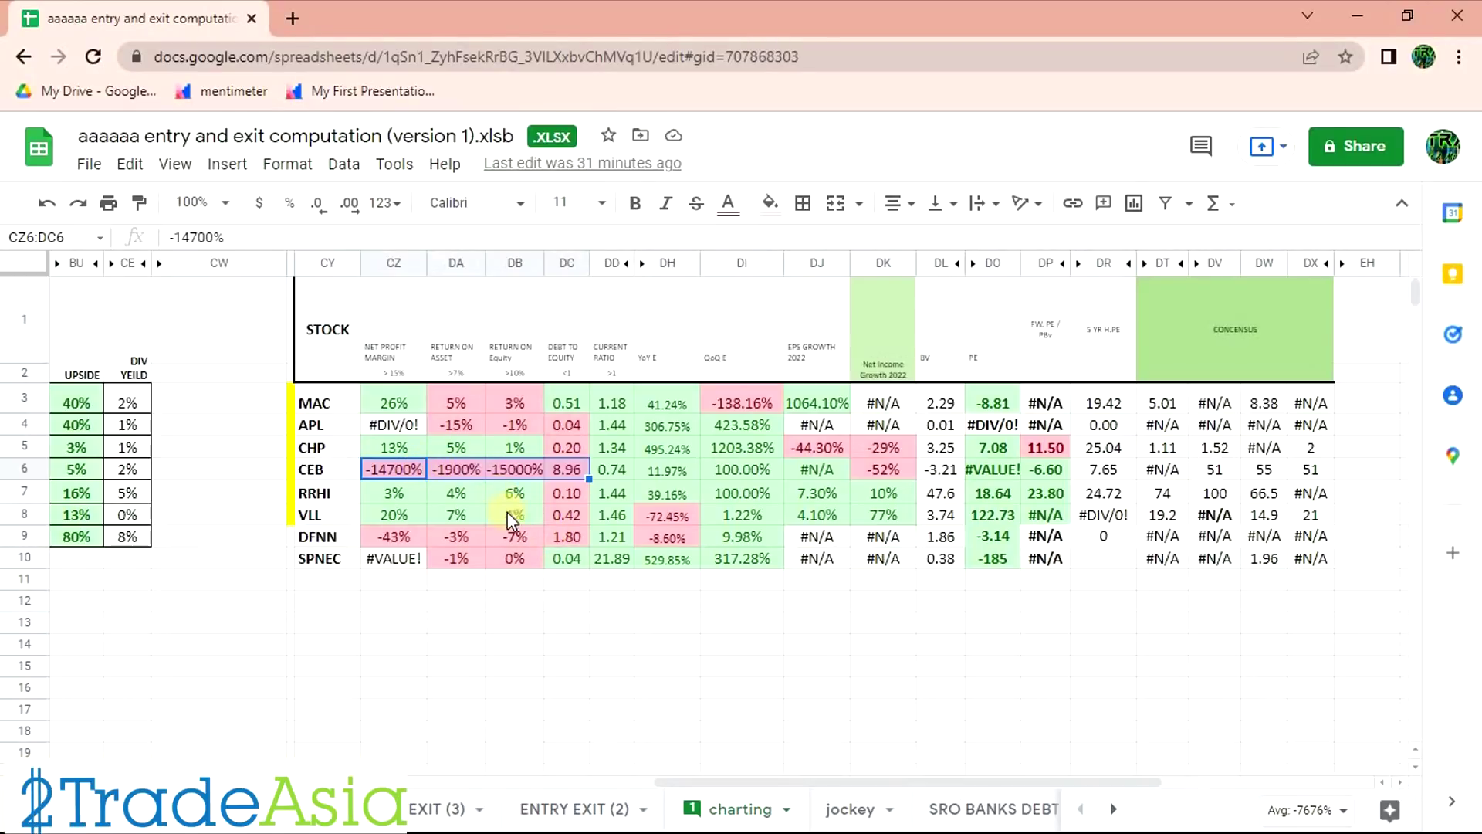
{"action": "left_click", "coordinate": [328, 490]}
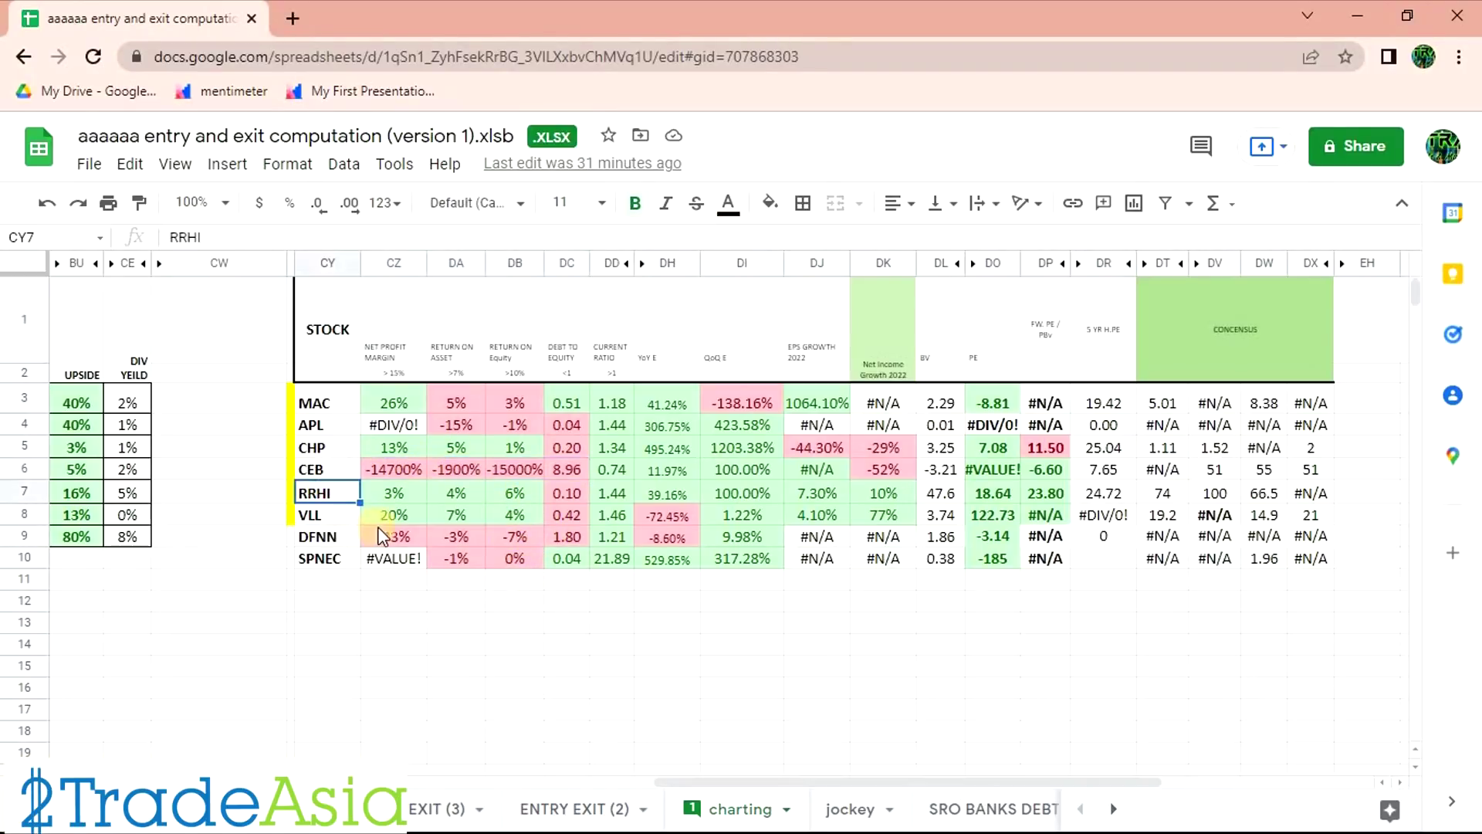
Switch back to the charting window and load RRHI's daily chart with its full price history.
{"action": "key", "text": "alt+Tab"}
{"action": "left_click", "coordinate": [684, 239], "text": "shift"}
{"action": "type", "text": "RRHI"}
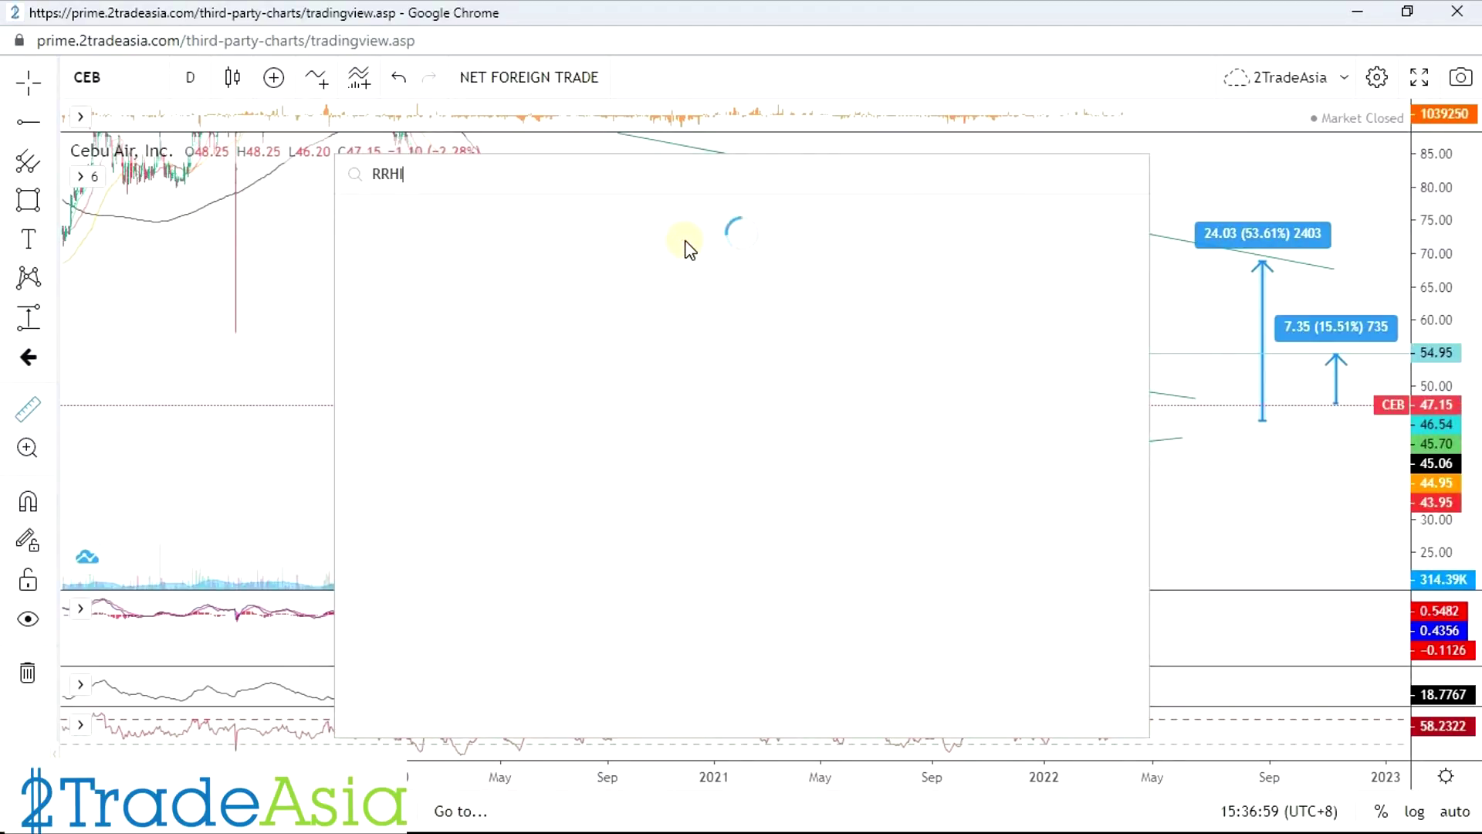
{"action": "key", "text": "Return"}
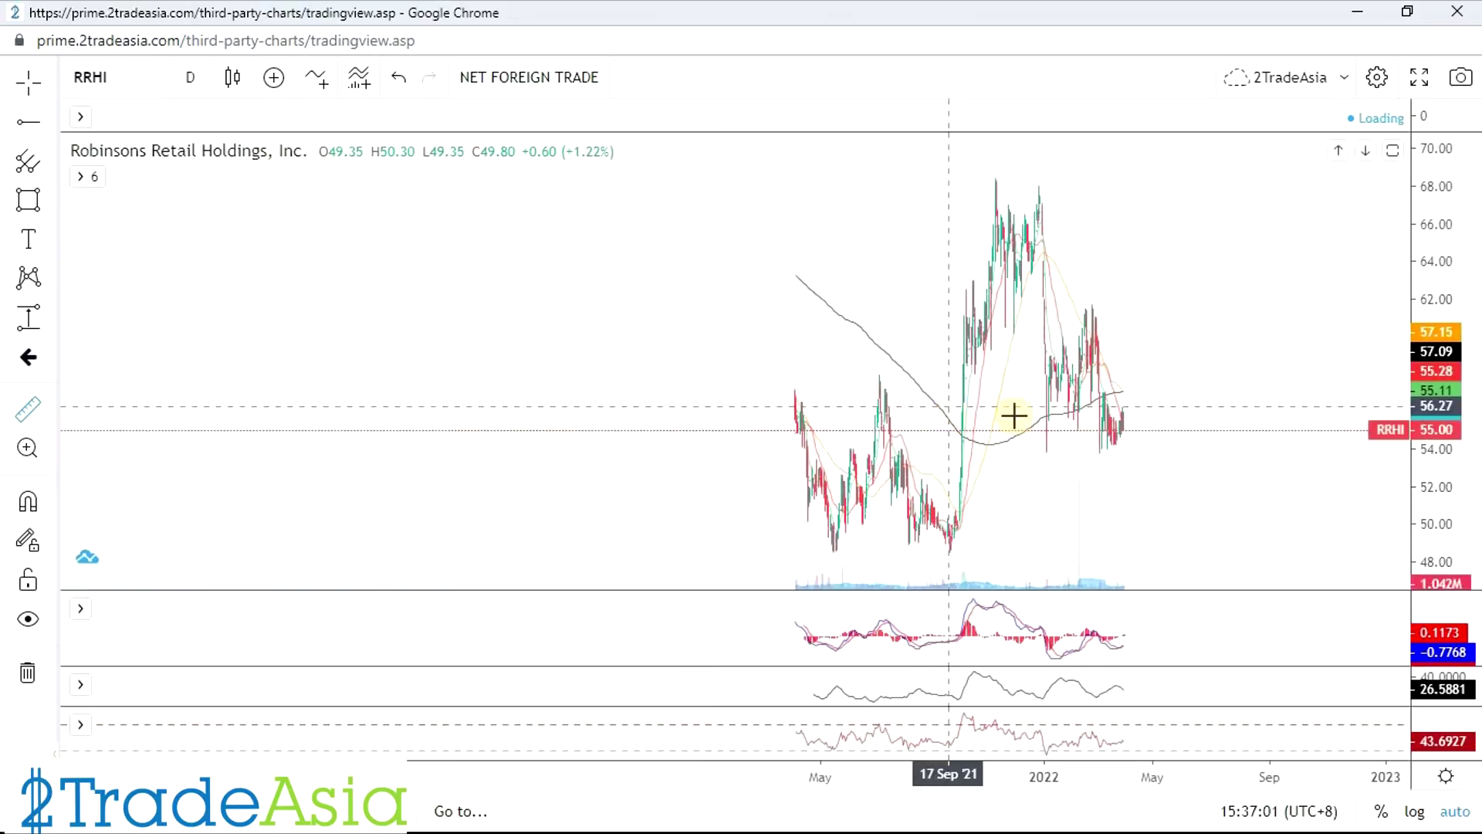
{"action": "scroll", "coordinate": [1246, 400], "scroll_direction": "down", "scroll_amount": 8}
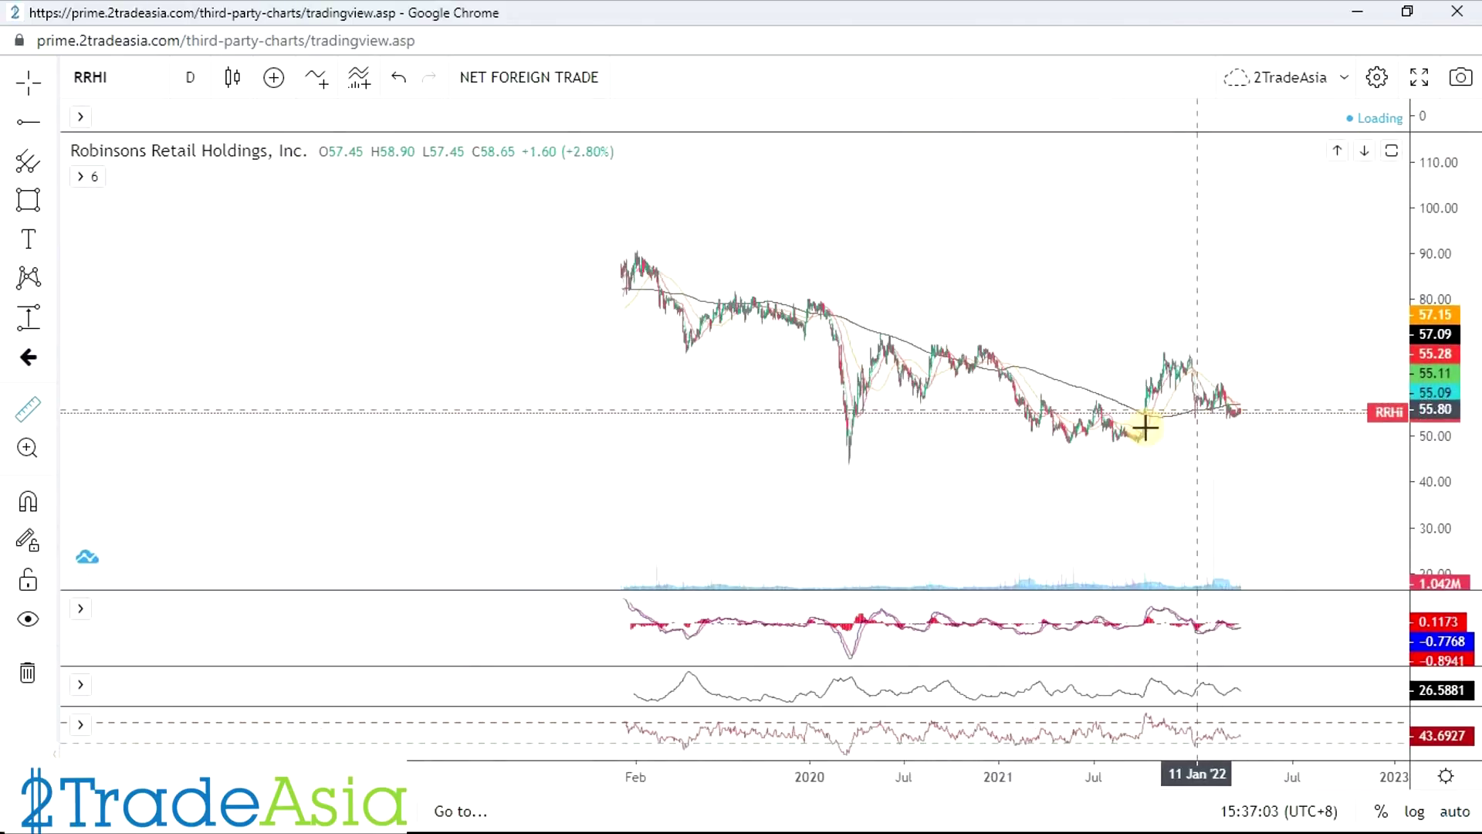
{"action": "left_click_drag", "start_coordinate": [1439, 327], "coordinate": [1439, 419]}
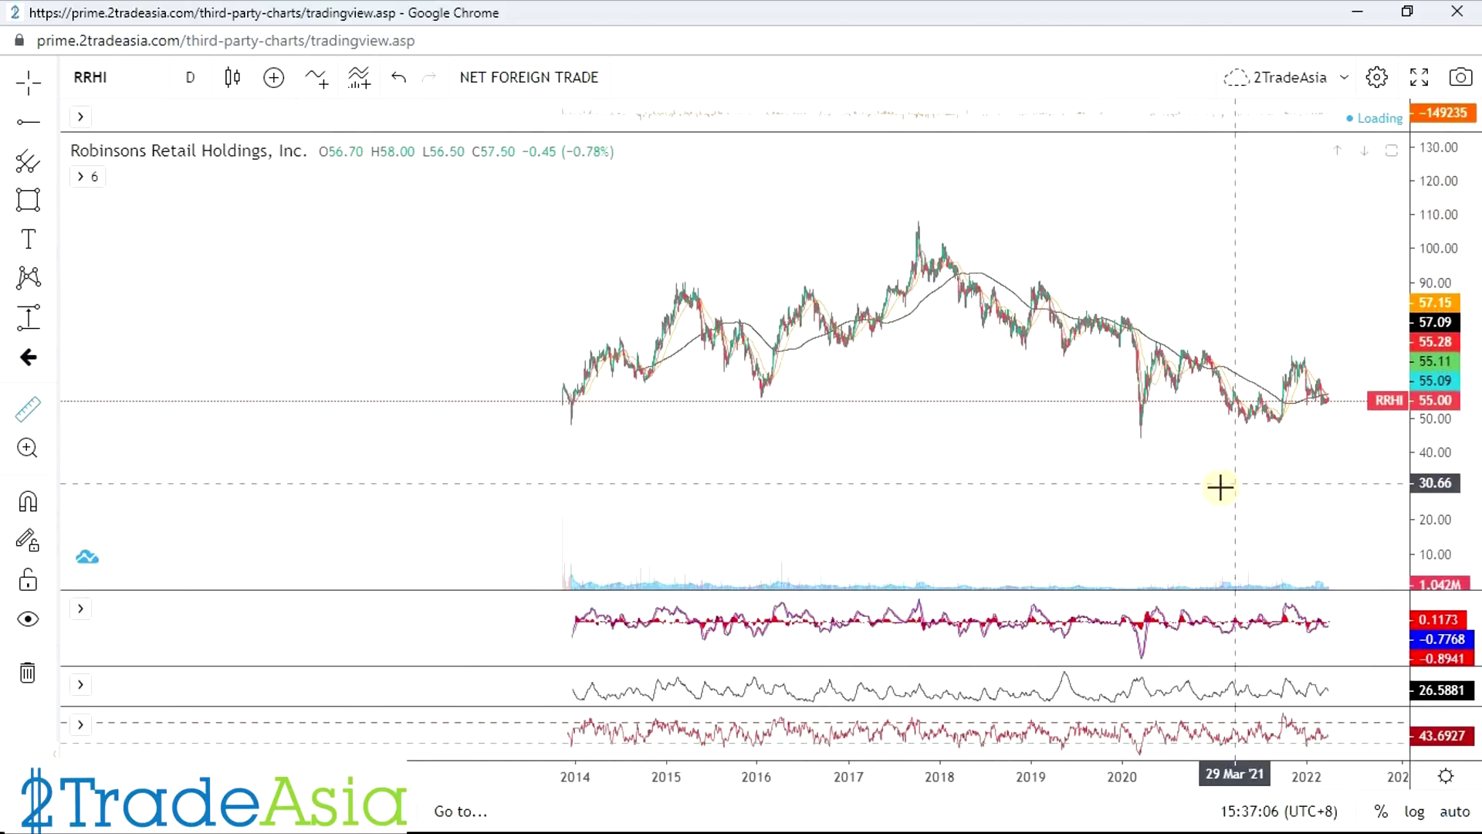
Draw a descending trend line from the October 2017 high at about 108.72 to about 49.55 in mid-2022.
{"action": "left_click_drag", "start_coordinate": [477, 484], "coordinate": [903, 484]}
{"action": "left_click_drag", "start_coordinate": [438, 444], "coordinate": [1055, 497]}
{"action": "right_click", "coordinate": [854, 474]}
{"action": "scroll", "coordinate": [839, 495], "scroll_direction": "up", "scroll_amount": 4}
{"action": "left_click_drag", "start_coordinate": [371, 466], "coordinate": [1307, 486]}
{"action": "left_click_drag", "start_coordinate": [717, 547], "coordinate": [1095, 424]}
{"action": "left_click", "coordinate": [51, 123]}
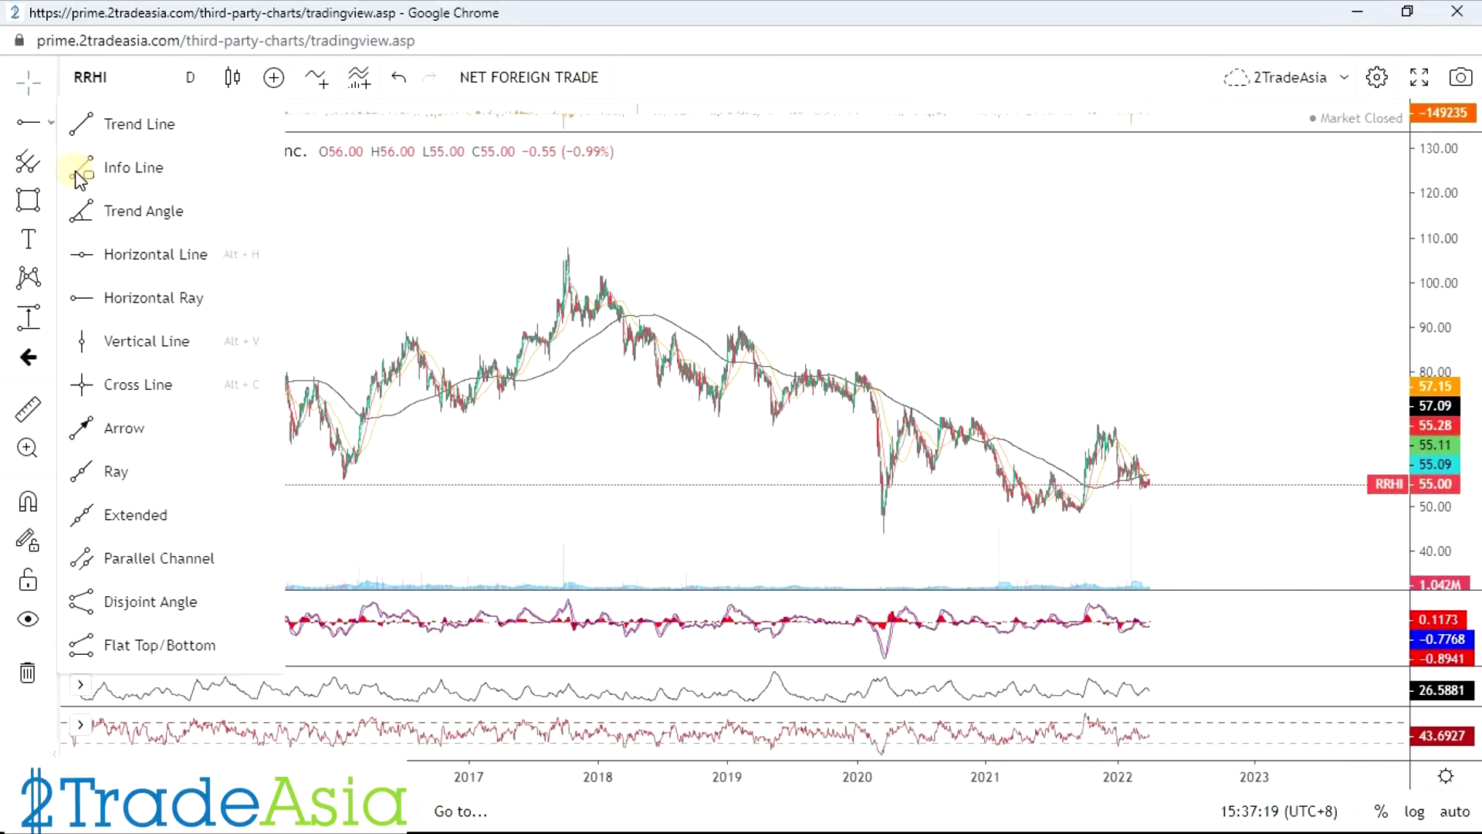
{"action": "left_click", "coordinate": [77, 133]}
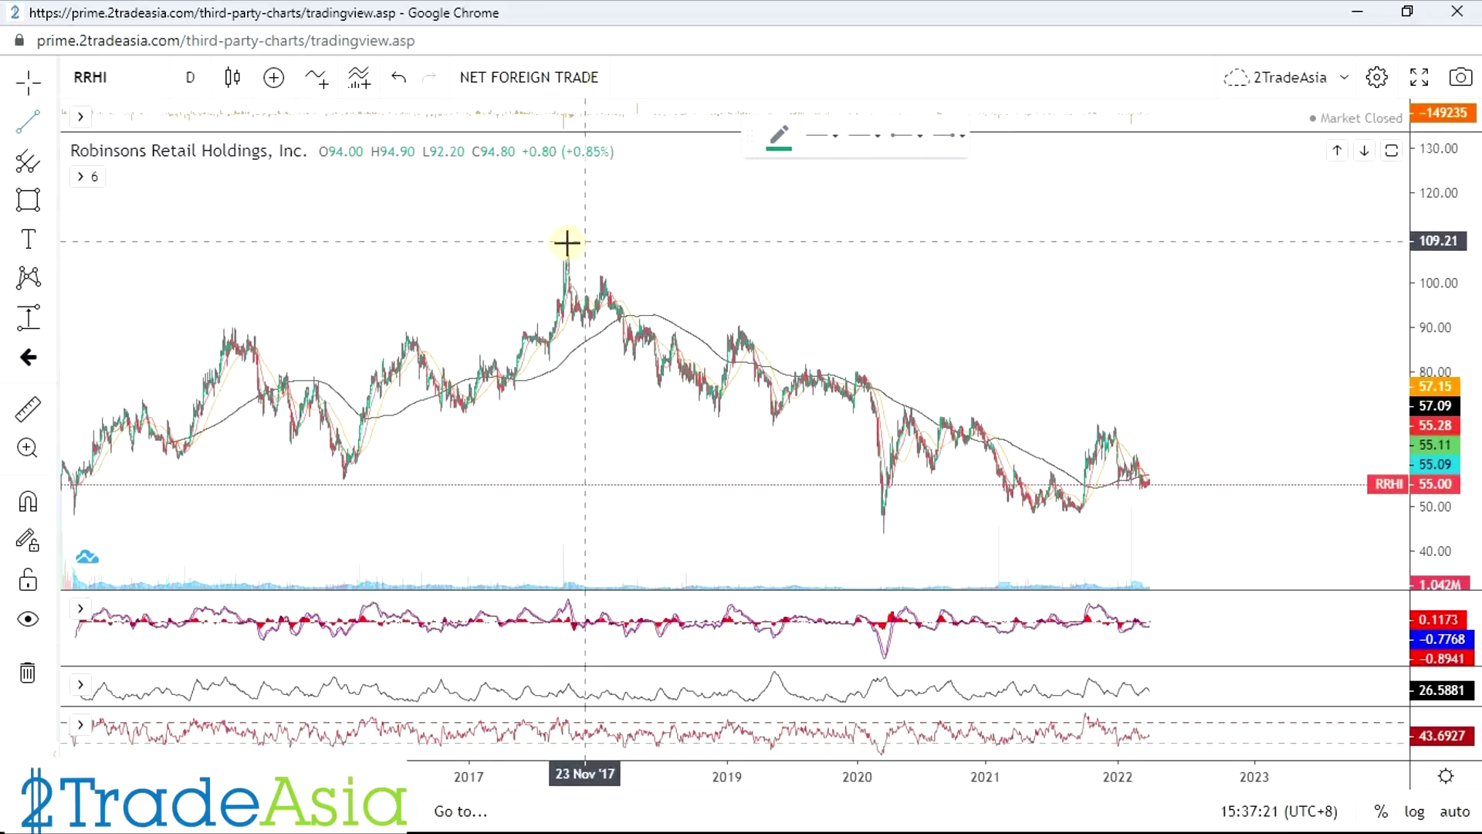
{"action": "left_click", "coordinate": [567, 244]}
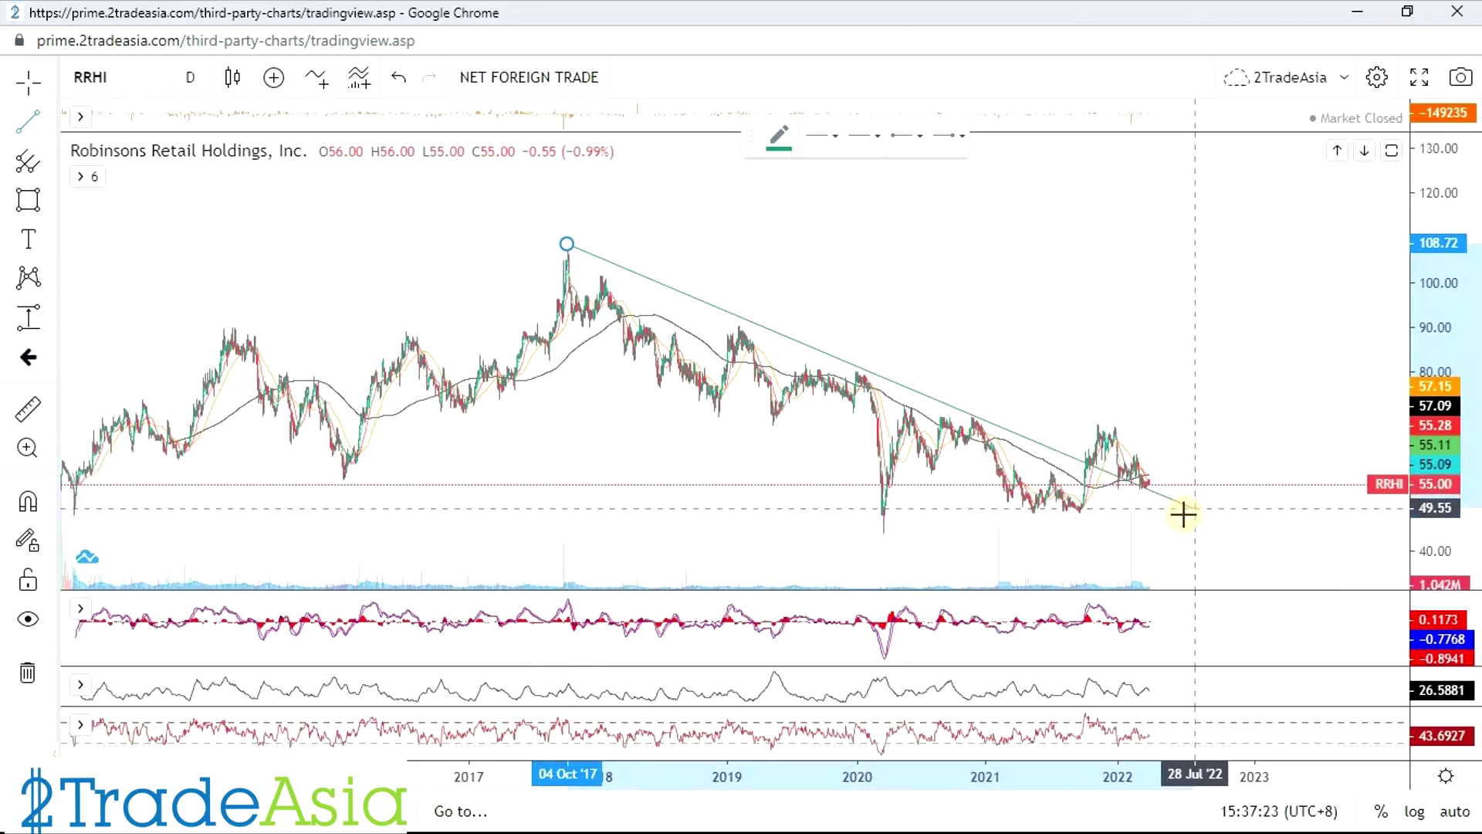
{"action": "left_click", "coordinate": [1184, 507]}
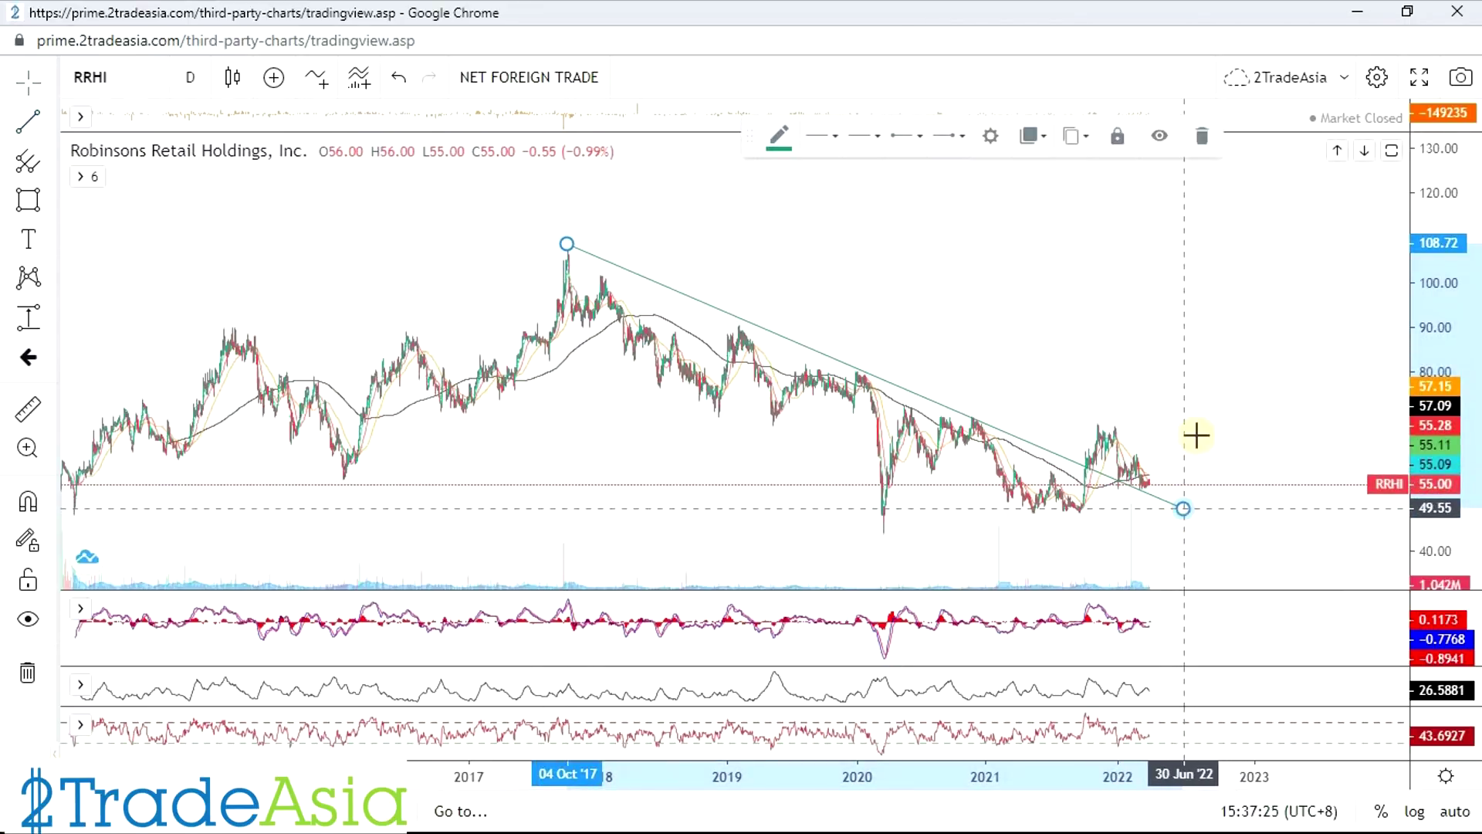
{"action": "left_click", "coordinate": [1197, 387]}
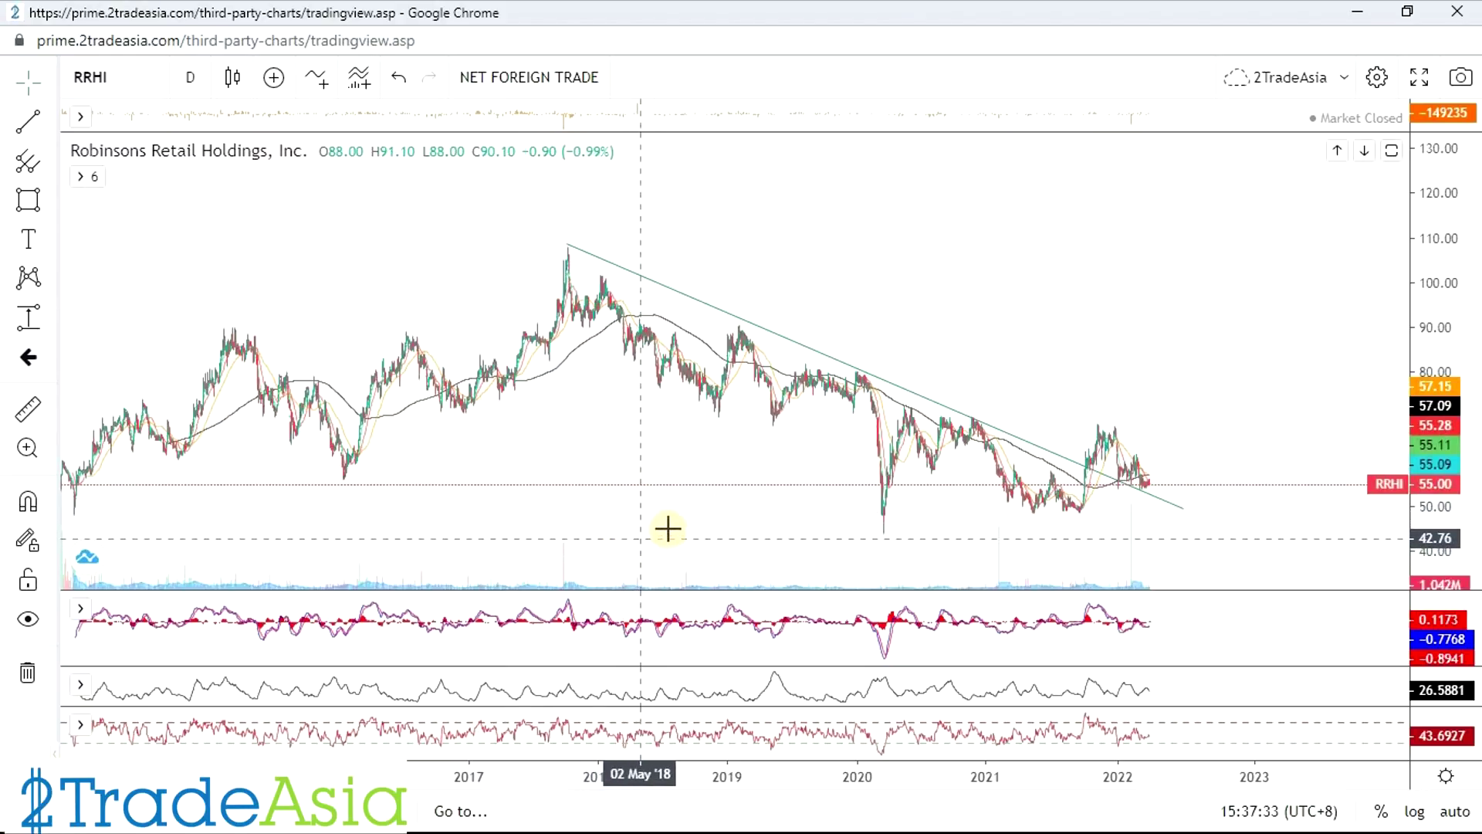
Examine RRHI's price action along the long descending trend line from the 2017 peak to the latest candles.
{"action": "scroll", "coordinate": [711, 489], "scroll_direction": "up", "scroll_amount": 4}
{"action": "left_click_drag", "start_coordinate": [425, 462], "coordinate": [728, 493]}
{"action": "left_click_drag", "start_coordinate": [1430, 455], "coordinate": [1430, 347]}
{"action": "scroll", "coordinate": [1277, 485], "scroll_direction": "up", "scroll_amount": 3}
{"action": "left_click_drag", "start_coordinate": [1261, 491], "coordinate": [1257, 420]}
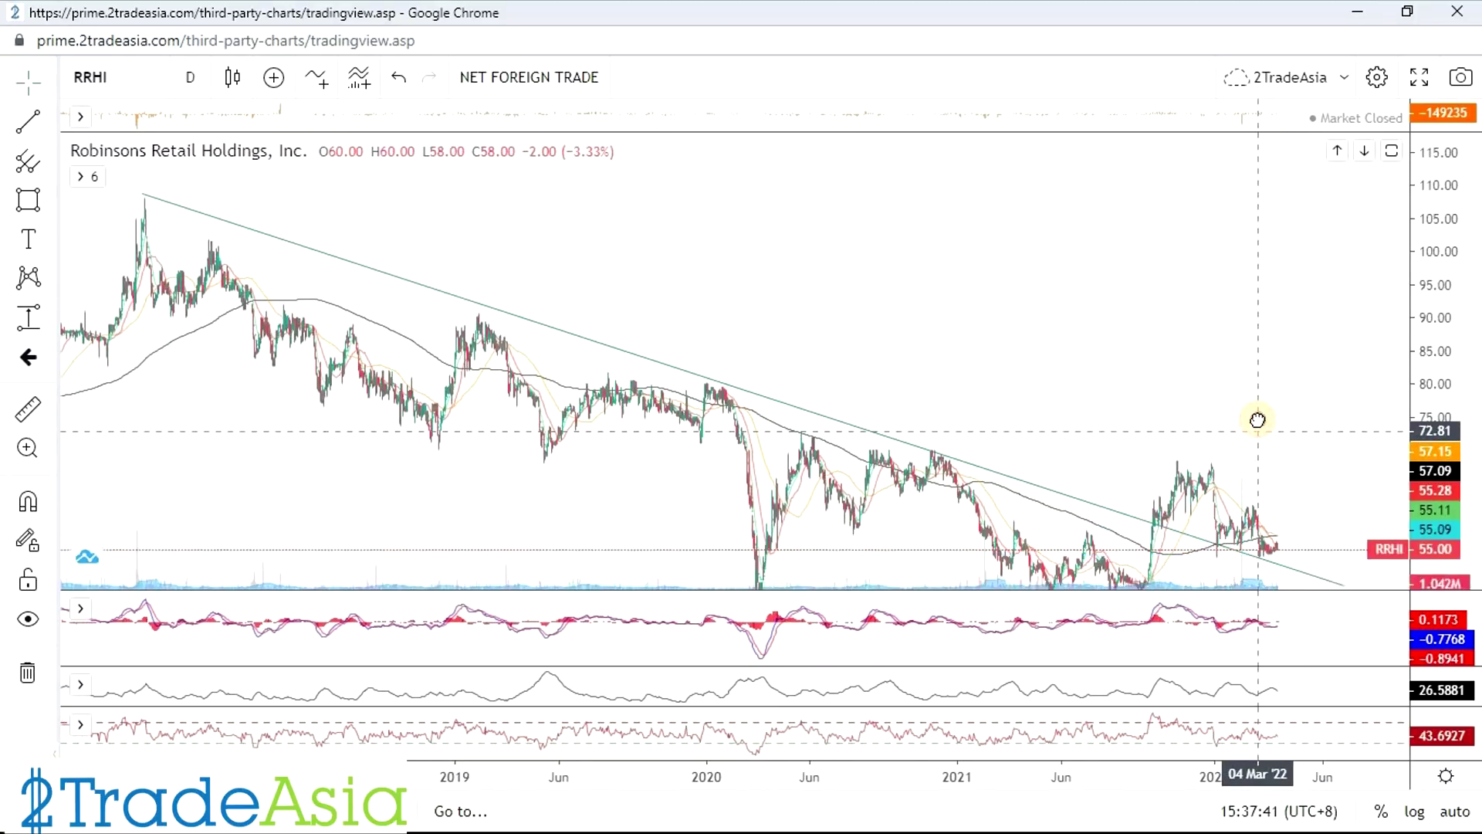
{"action": "left_click_drag", "start_coordinate": [1440, 251], "coordinate": [1441, 349]}
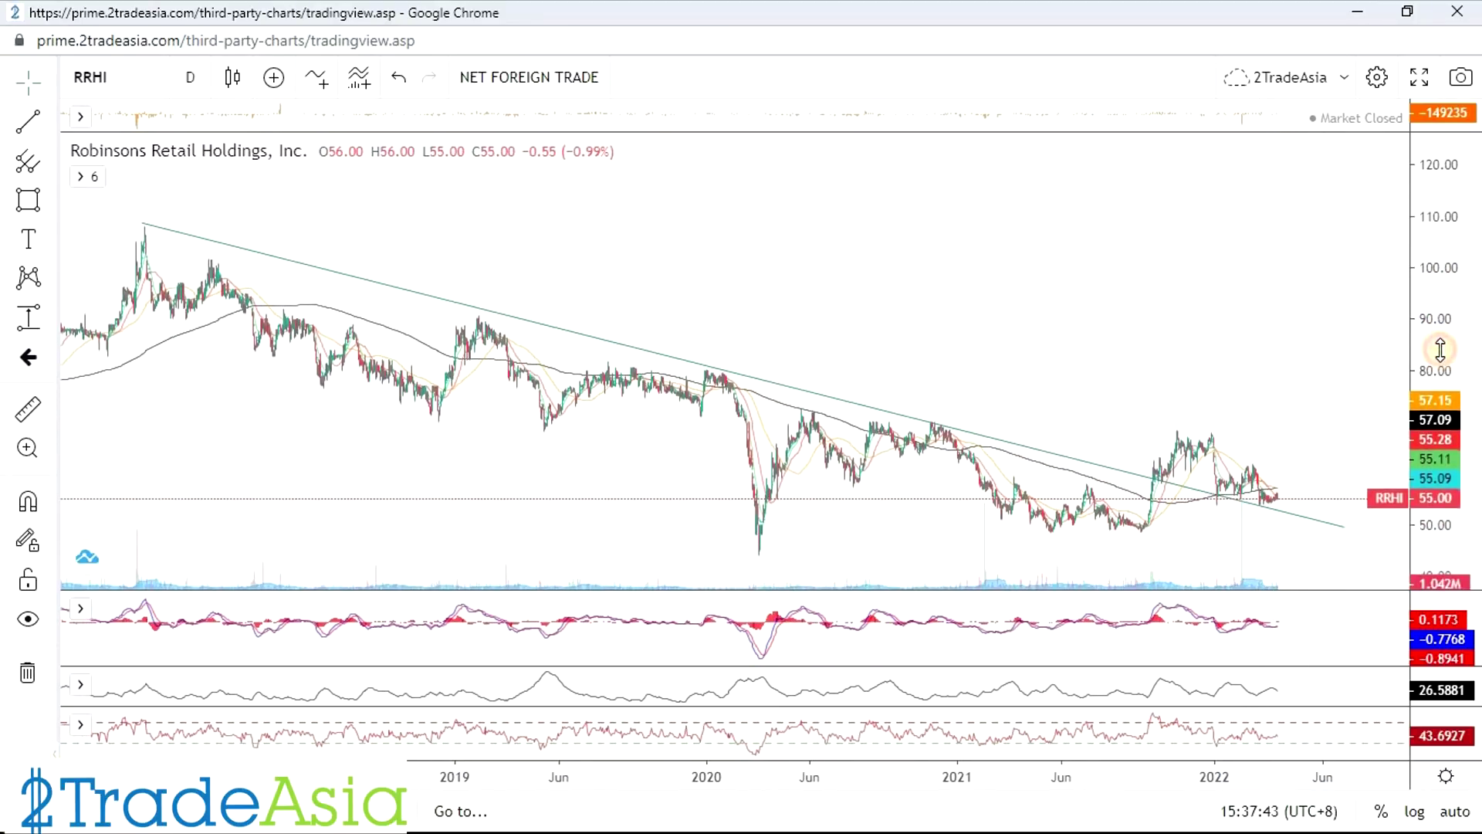
{"action": "scroll", "coordinate": [1425, 341], "scroll_direction": "up", "scroll_amount": 1}
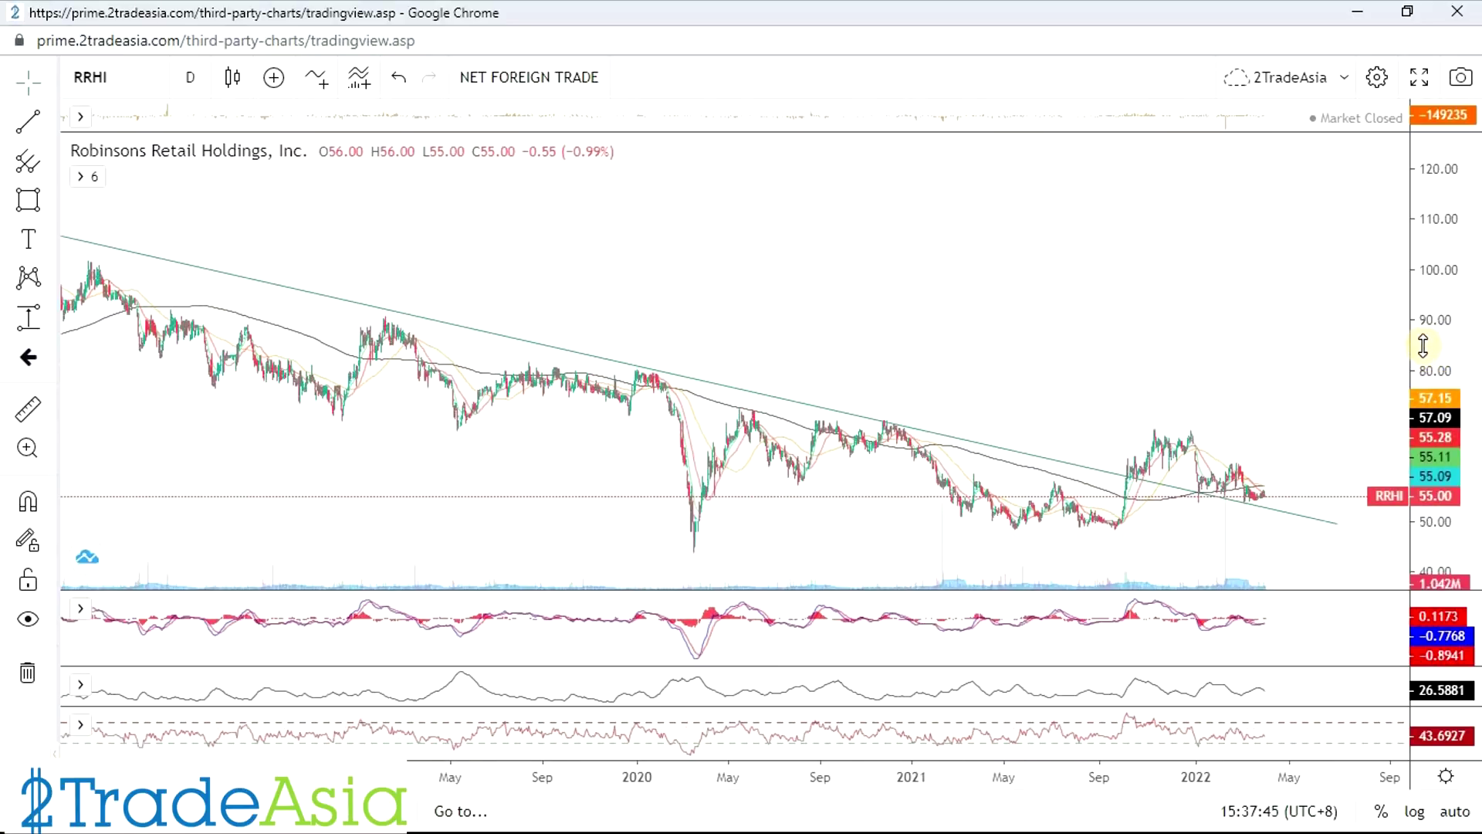
{"action": "scroll", "coordinate": [1286, 371], "scroll_direction": "down", "scroll_amount": 1}
{"action": "left_click", "coordinate": [1262, 504]}
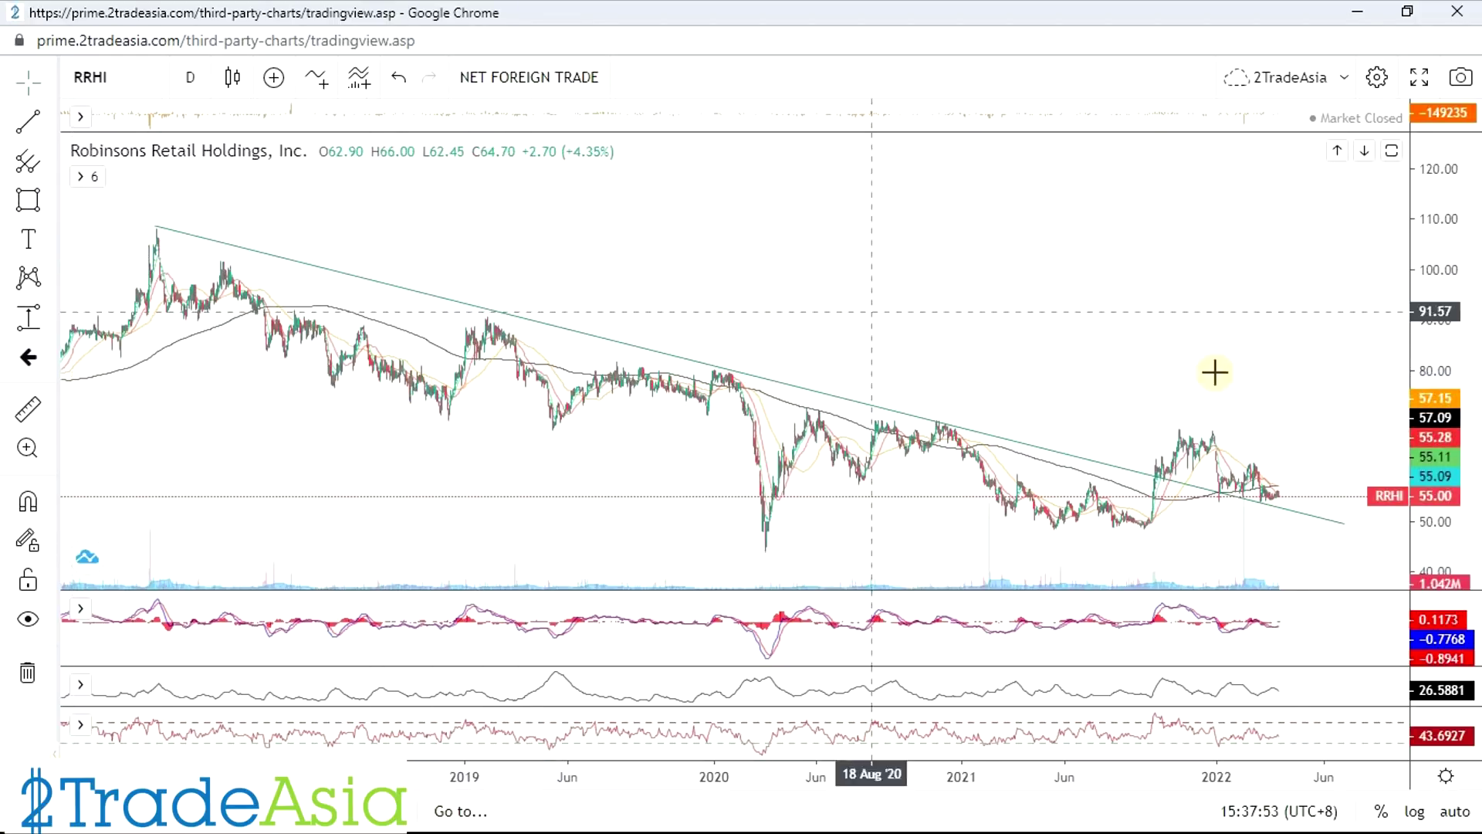
{"action": "left_click_drag", "start_coordinate": [713, 443], "coordinate": [670, 443]}
{"action": "left_click_drag", "start_coordinate": [1419, 508], "coordinate": [1418, 461]}
{"action": "mouse_move", "coordinate": [1032, 365]}
{"action": "left_mouse_down"}
{"action": "mouse_move", "coordinate": [1030, 396]}
{"action": "mouse_move", "coordinate": [1022, 381]}
{"action": "left_mouse_up"}
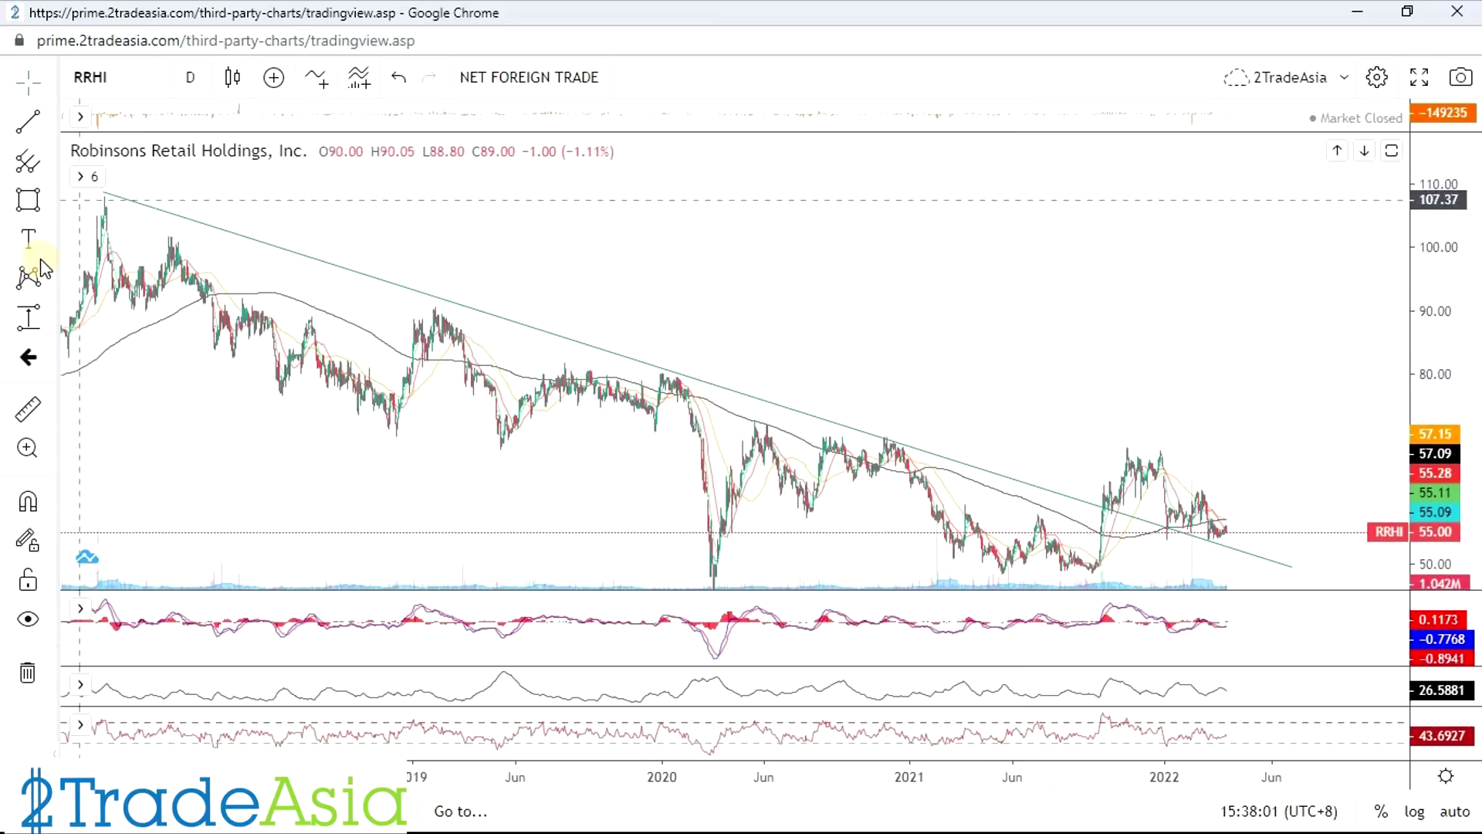
Draw a shorter descending trend line from the late December 2021 high at about 68.54 to just past the latest candles.
{"action": "left_click", "coordinate": [29, 326]}
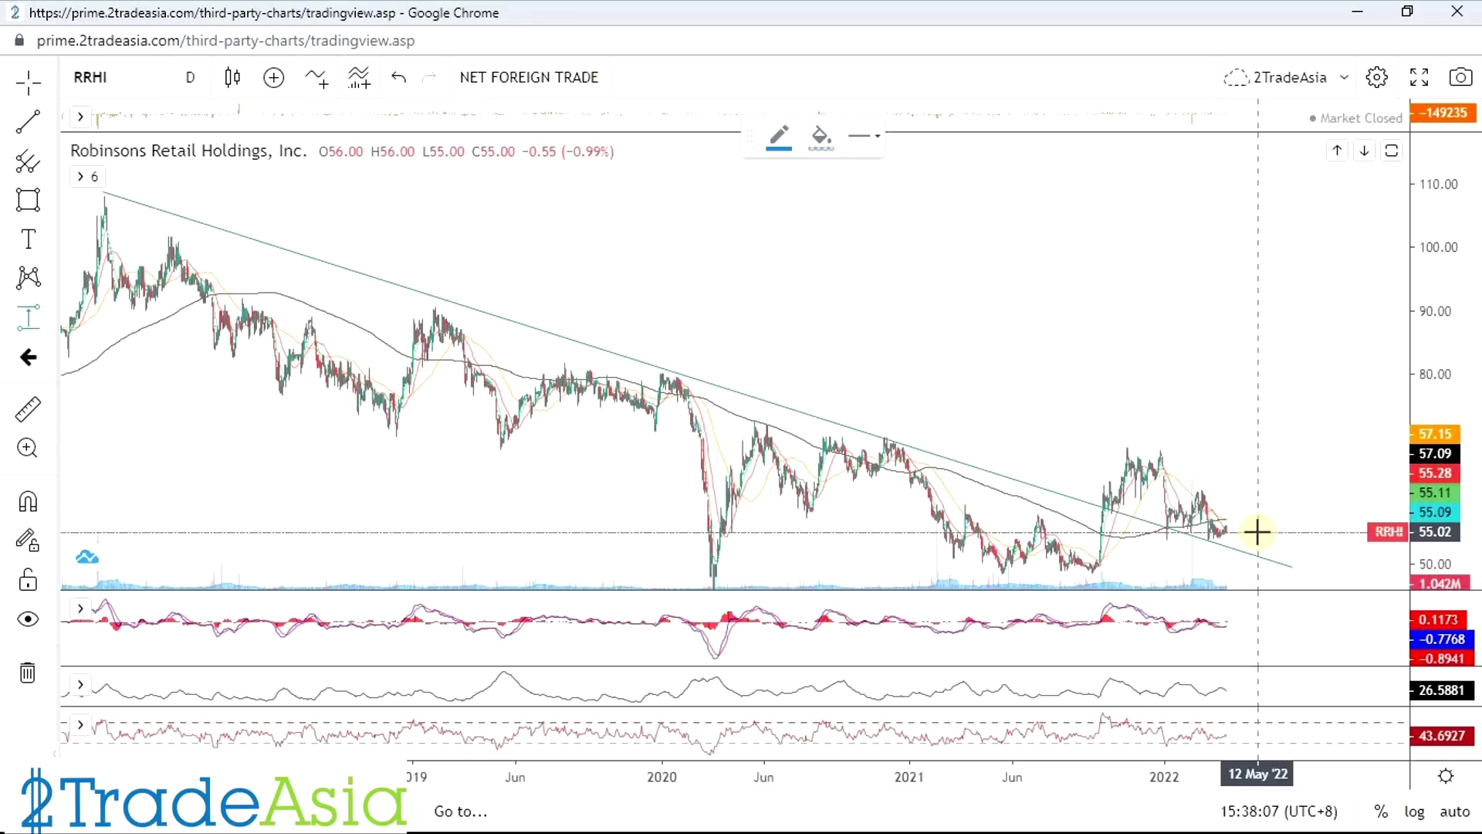
{"action": "scroll", "coordinate": [1291, 494], "scroll_direction": "up", "scroll_amount": 3}
{"action": "left_click", "coordinate": [33, 118]}
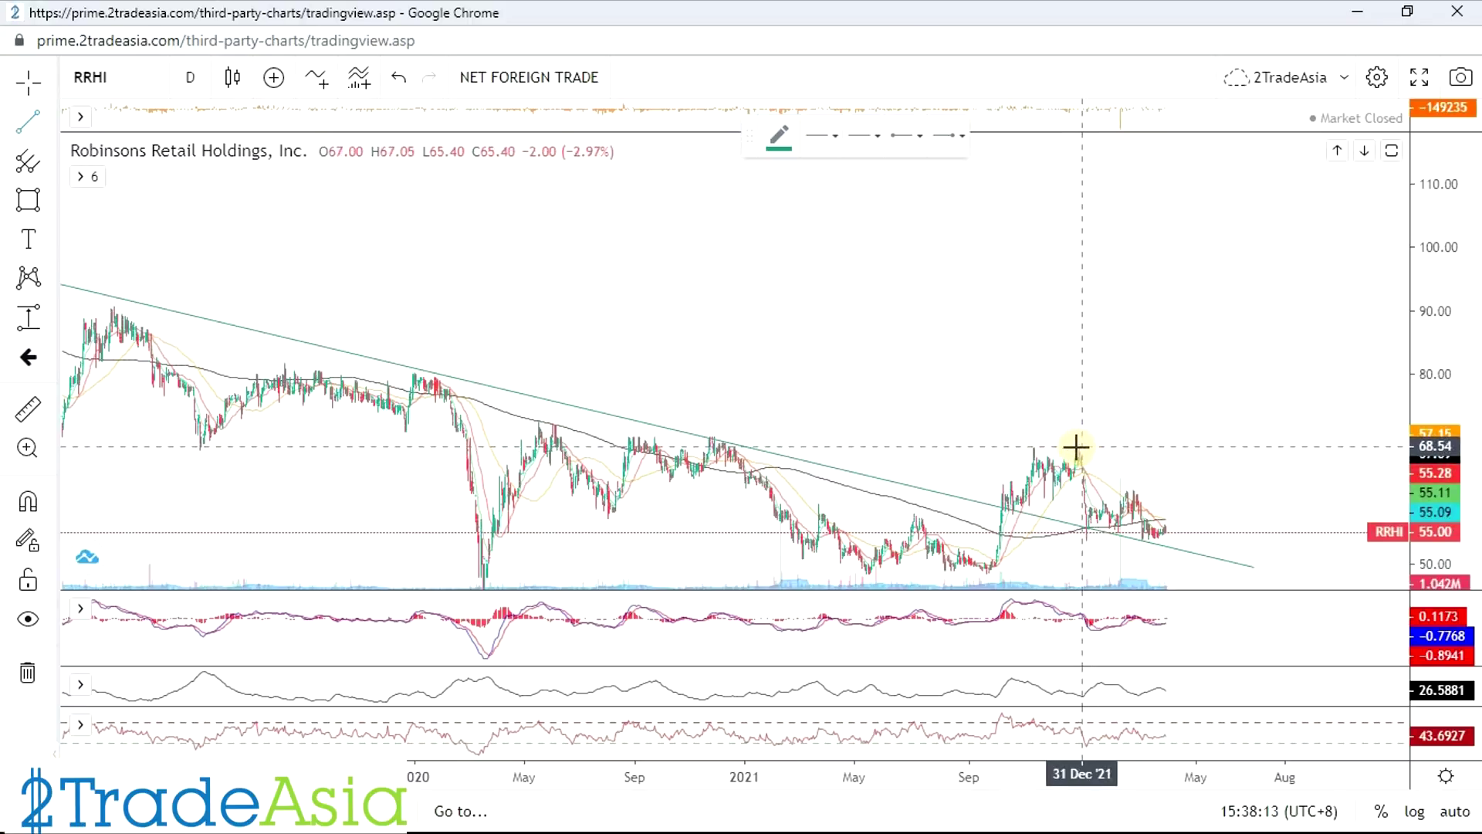
{"action": "left_click_drag", "start_coordinate": [1076, 447], "coordinate": [1214, 546]}
{"action": "scroll", "coordinate": [1336, 525], "scroll_direction": "down", "scroll_amount": 3}
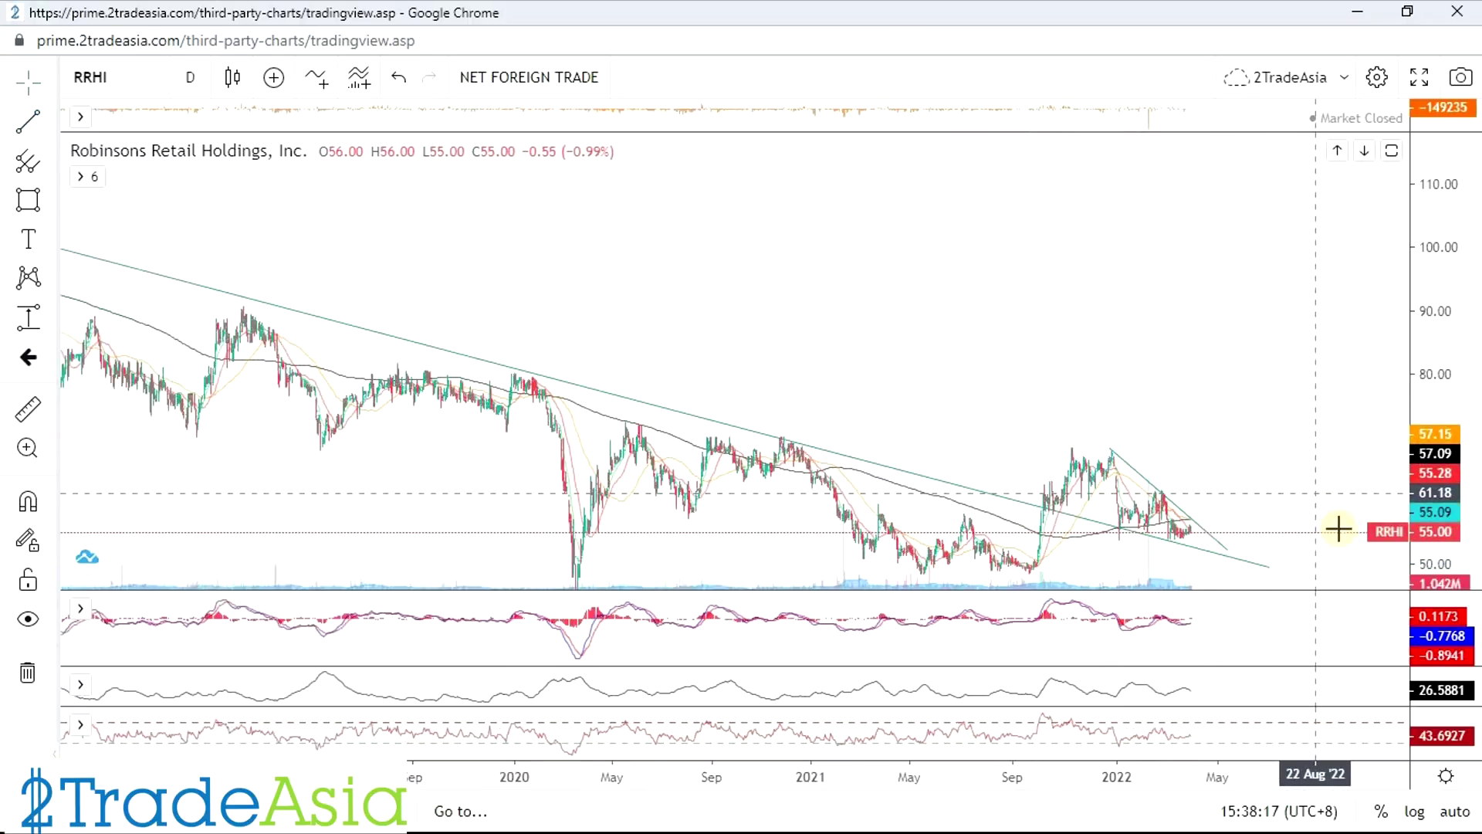
Examine RRHI's recent candles between the short and long descending trend lines against the 2020 and 2021 lows.
{"action": "scroll", "coordinate": [1235, 502], "scroll_direction": "up", "scroll_amount": 6}
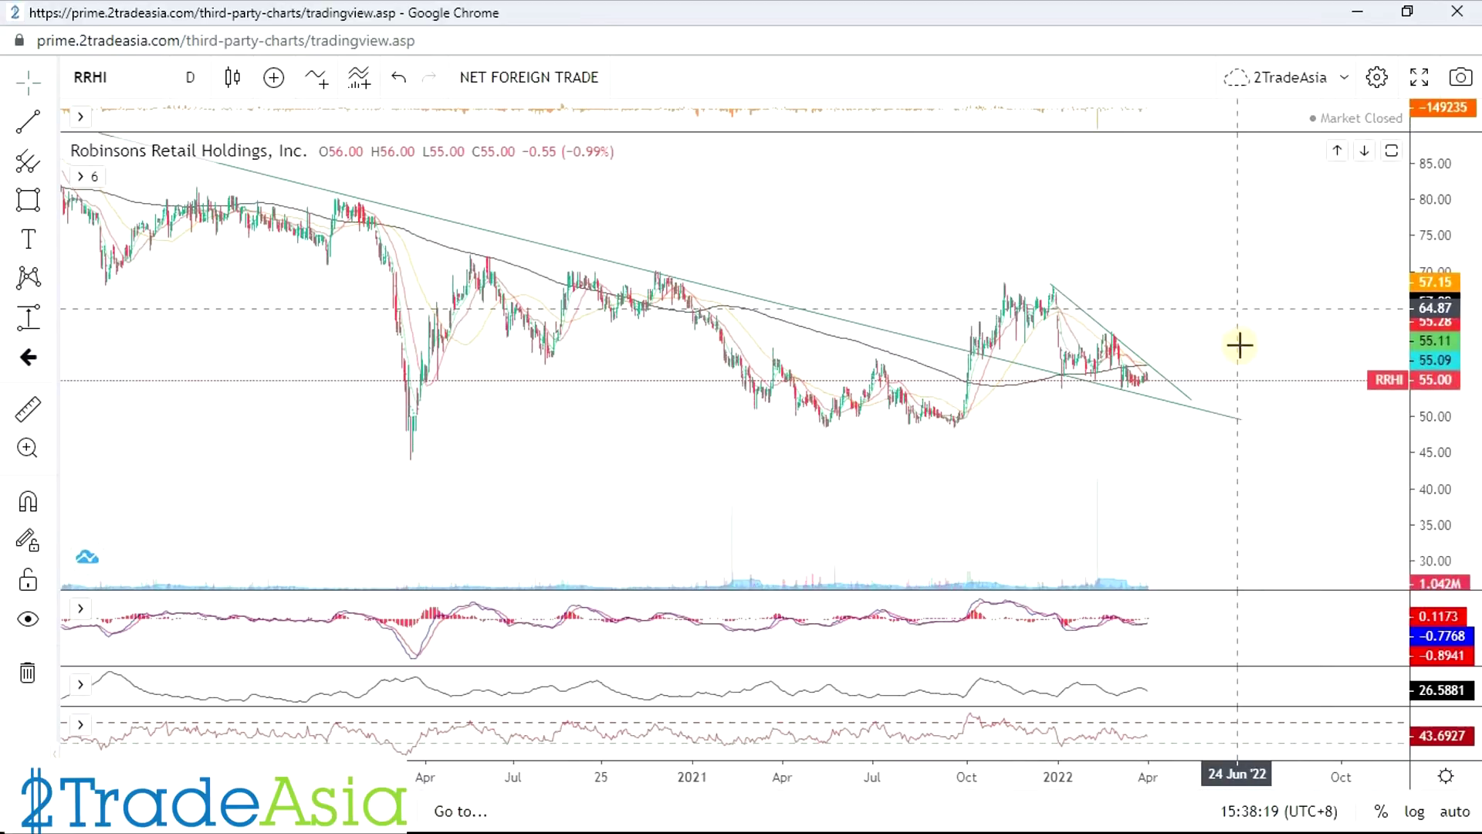
{"action": "scroll", "coordinate": [1058, 415], "scroll_direction": "up", "scroll_amount": 2}
{"action": "scroll", "coordinate": [933, 490], "scroll_direction": "down", "scroll_amount": 8}
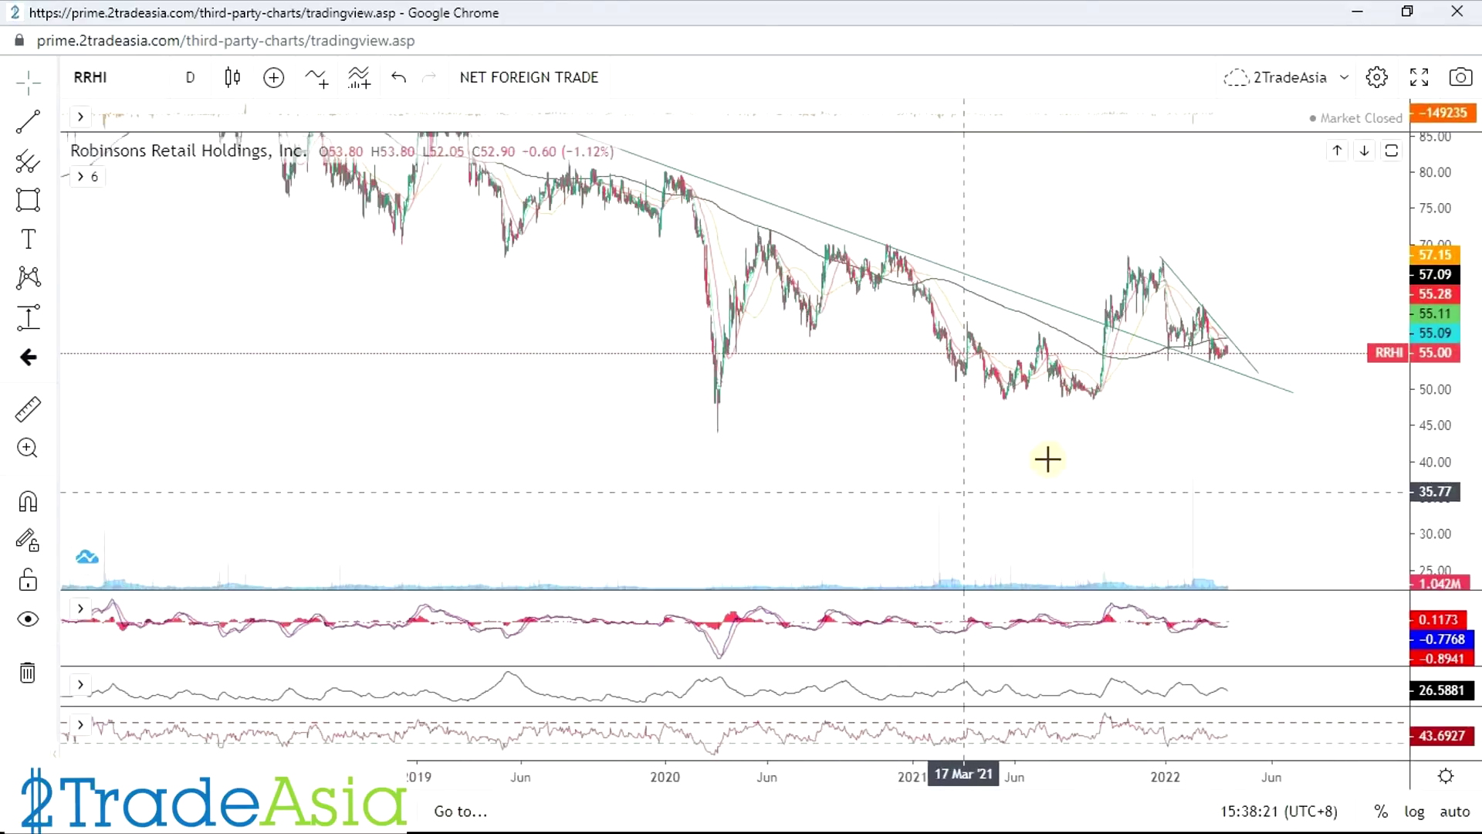
{"action": "left_click_drag", "start_coordinate": [1422, 246], "coordinate": [1443, 409]}
{"action": "scroll", "coordinate": [1211, 432], "scroll_direction": "up", "scroll_amount": 3}
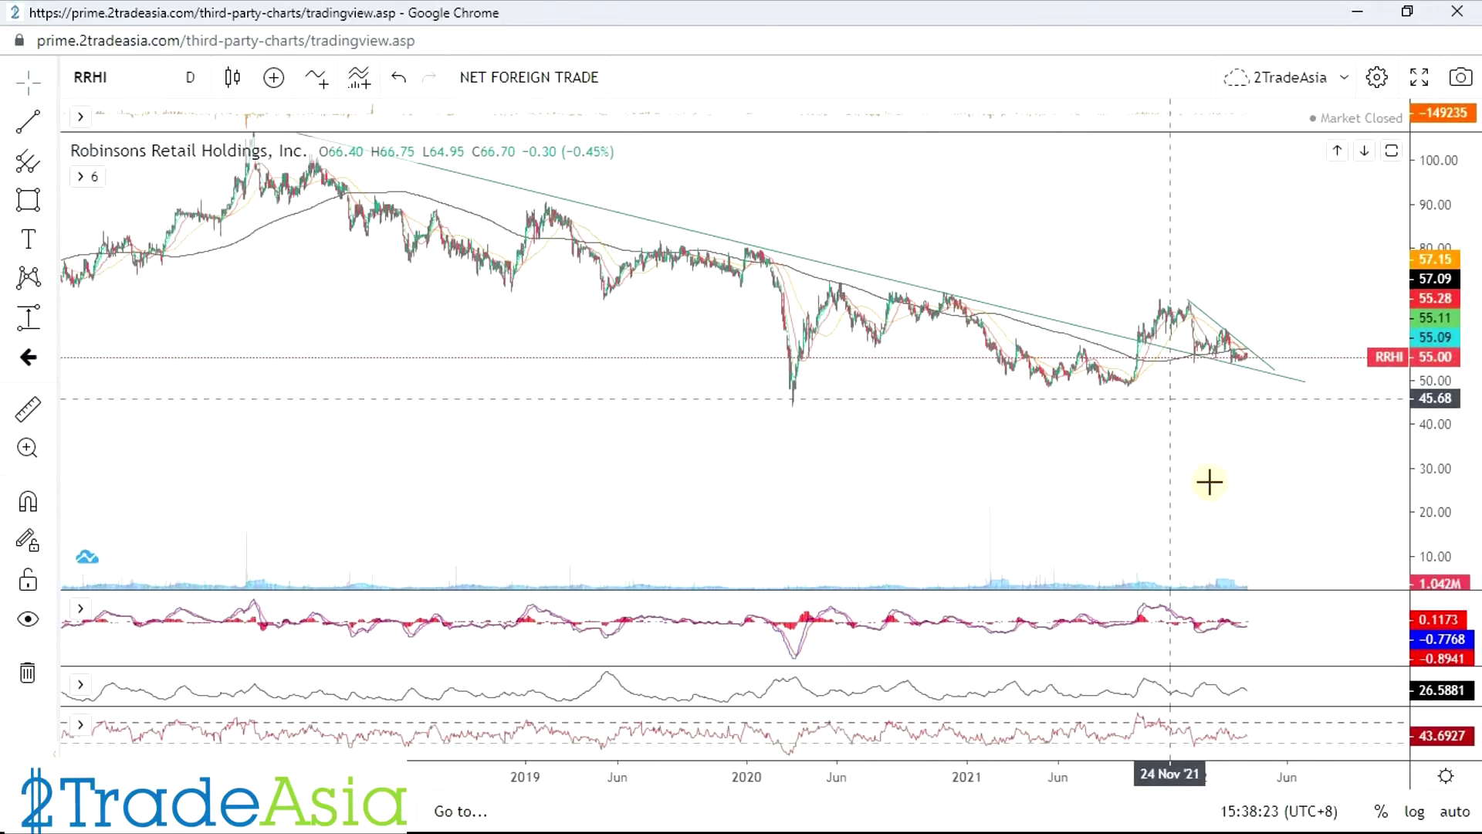
{"action": "left_click_drag", "start_coordinate": [1455, 516], "coordinate": [1420, 232]}
{"action": "scroll", "coordinate": [1267, 440], "scroll_direction": "up", "scroll_amount": 3}
{"action": "left_click_drag", "start_coordinate": [1079, 467], "coordinate": [1068, 513]}
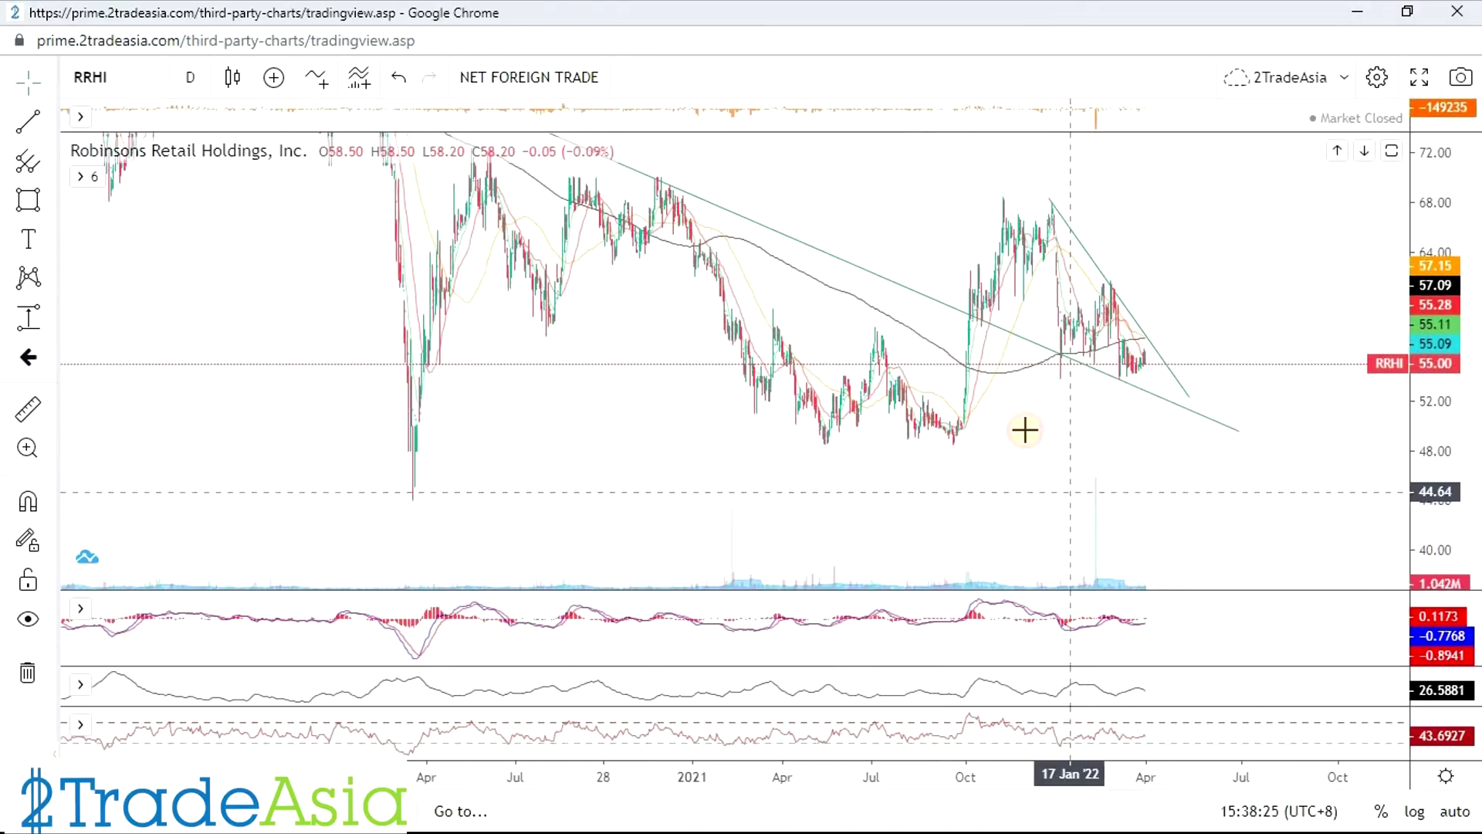
Measure a price range from about 55.84 in January 2022 up to about 68.61 at the November 2021 high, and delete it.
{"action": "scroll", "coordinate": [1137, 430], "scroll_direction": "up", "scroll_amount": 2}
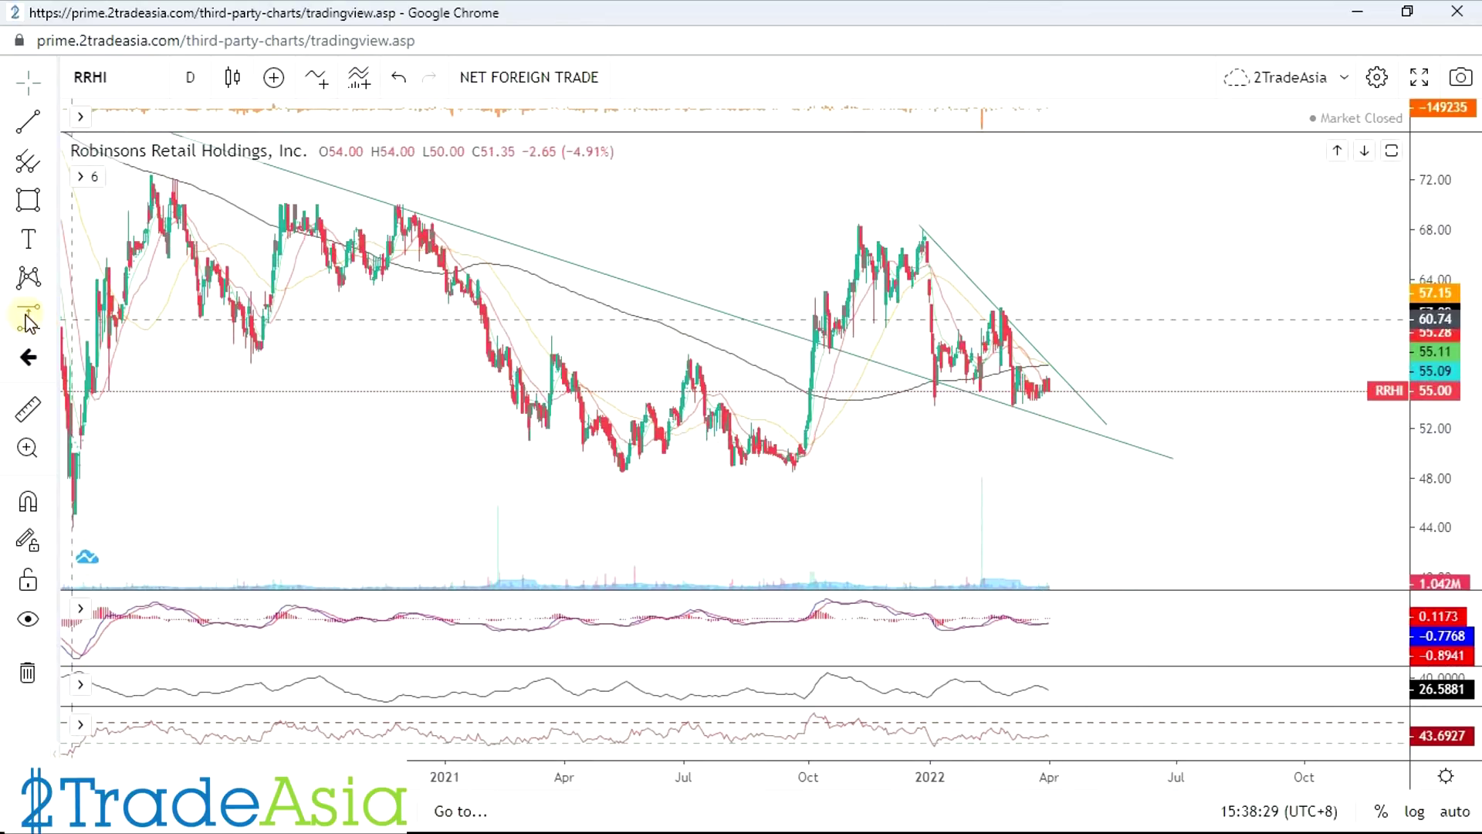
{"action": "left_click", "coordinate": [940, 380]}
{"action": "left_click", "coordinate": [867, 223]}
{"action": "left_click_drag", "start_coordinate": [901, 339], "coordinate": [846, 335]}
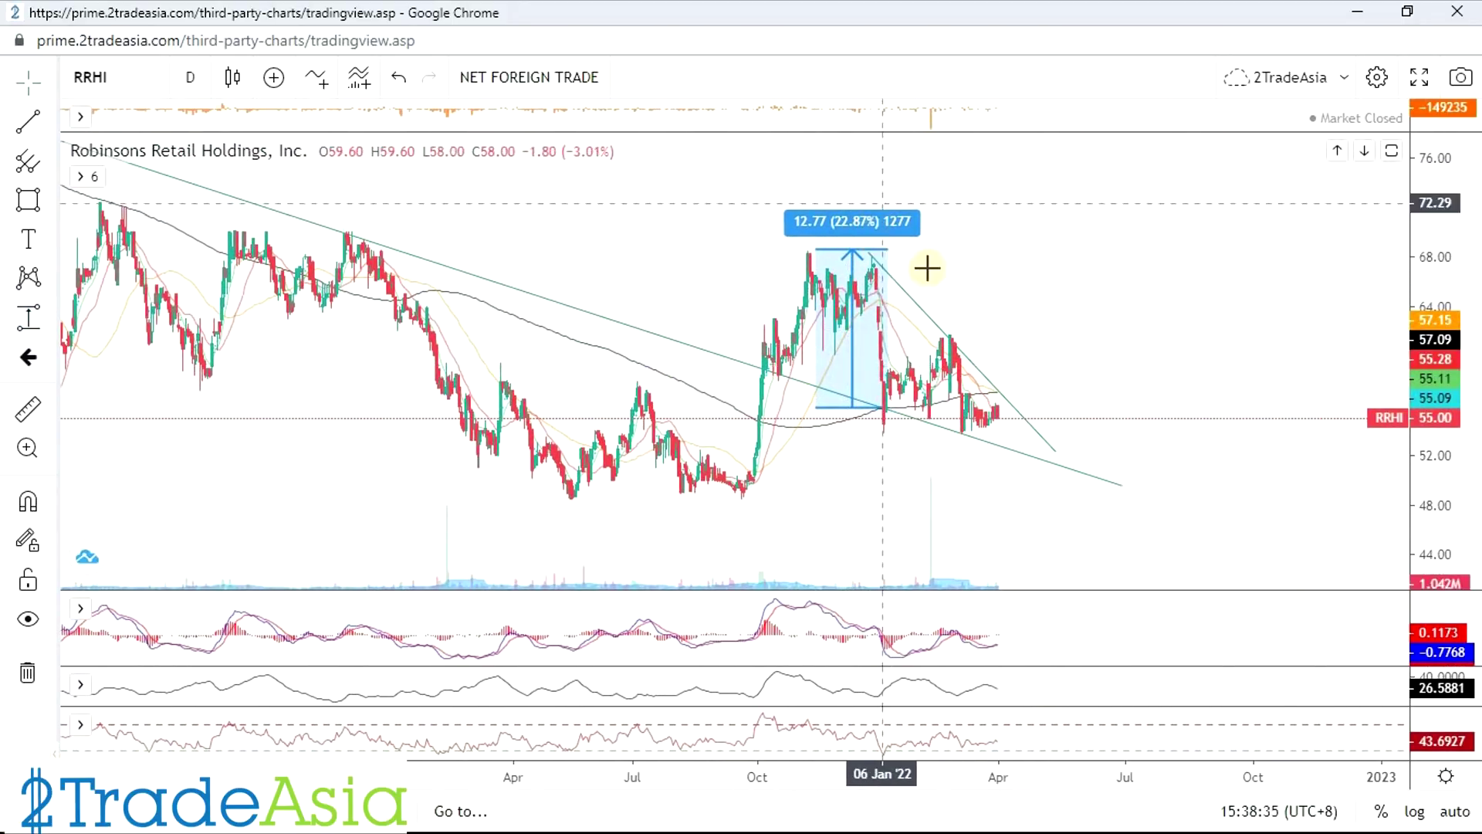
{"action": "left_click_drag", "start_coordinate": [950, 285], "coordinate": [1066, 284]}
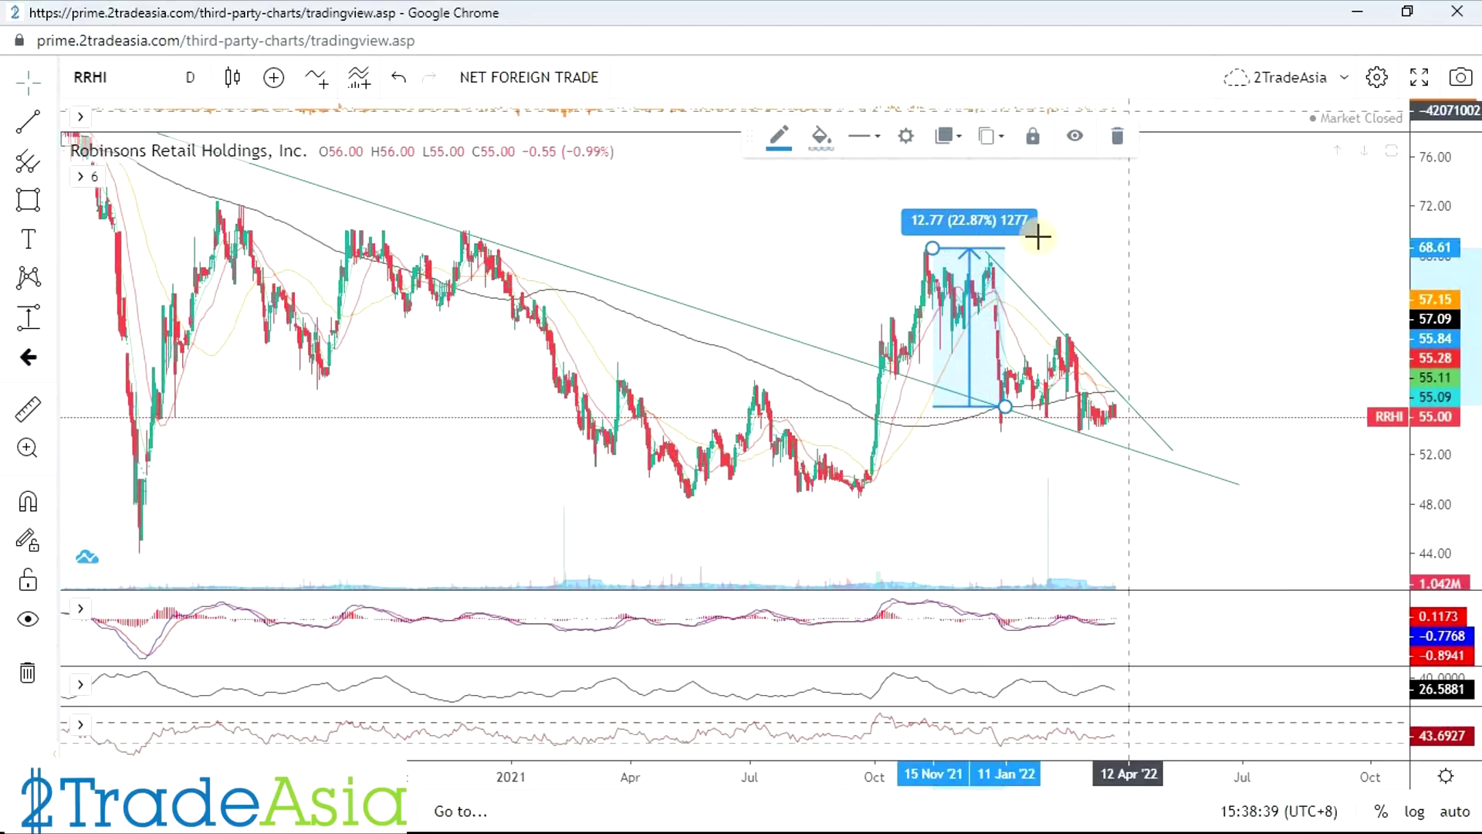
{"action": "left_click_drag", "start_coordinate": [1007, 276], "coordinate": [1100, 277]}
{"action": "left_click", "coordinate": [1109, 216]}
{"action": "left_click", "coordinate": [1122, 137]}
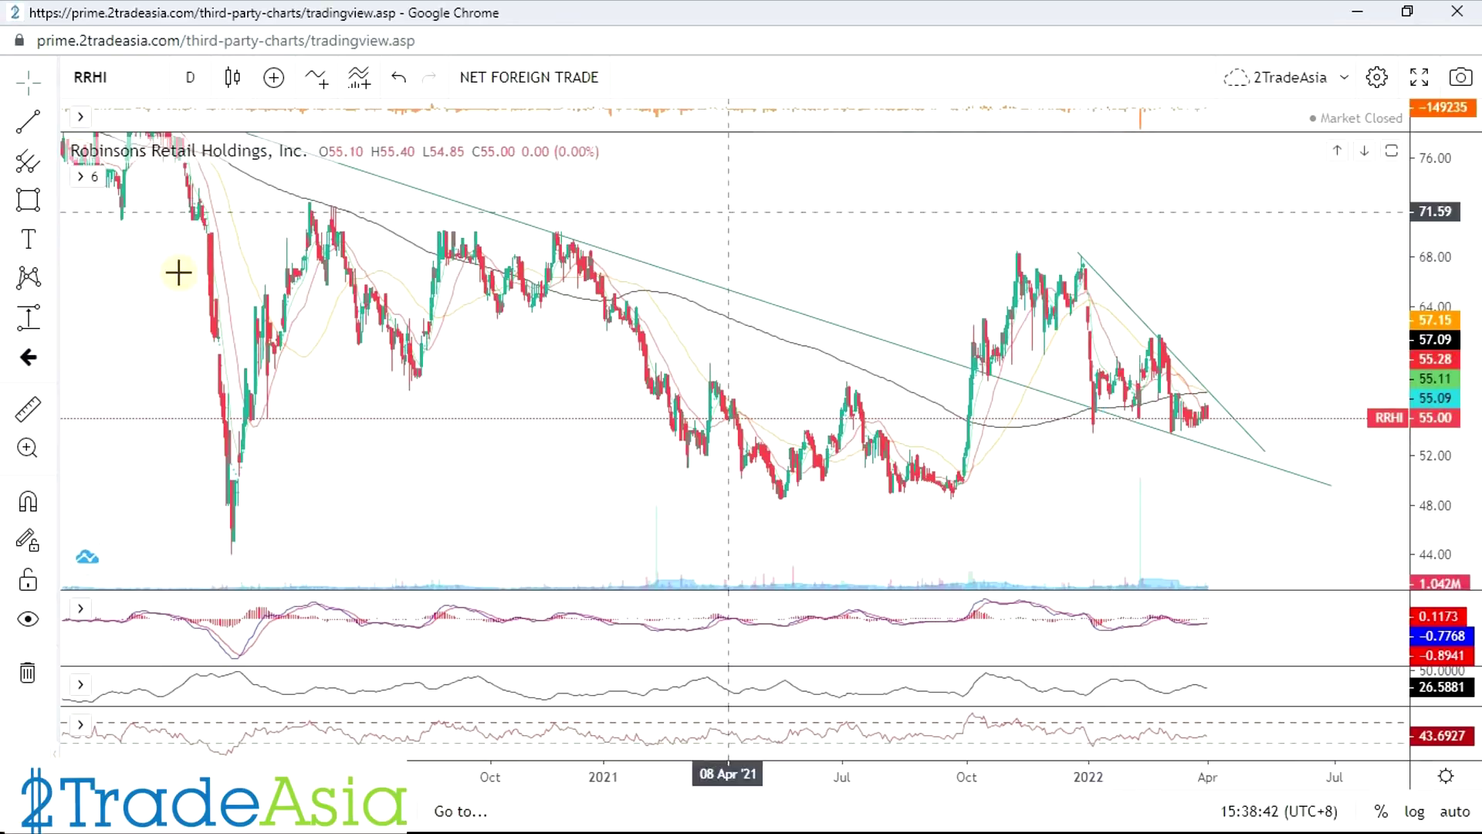
Place a horizontal ray at about 68.09 from late October 2021 along the recent highs.
{"action": "left_click", "coordinate": [51, 122]}
{"action": "left_click", "coordinate": [77, 301]}
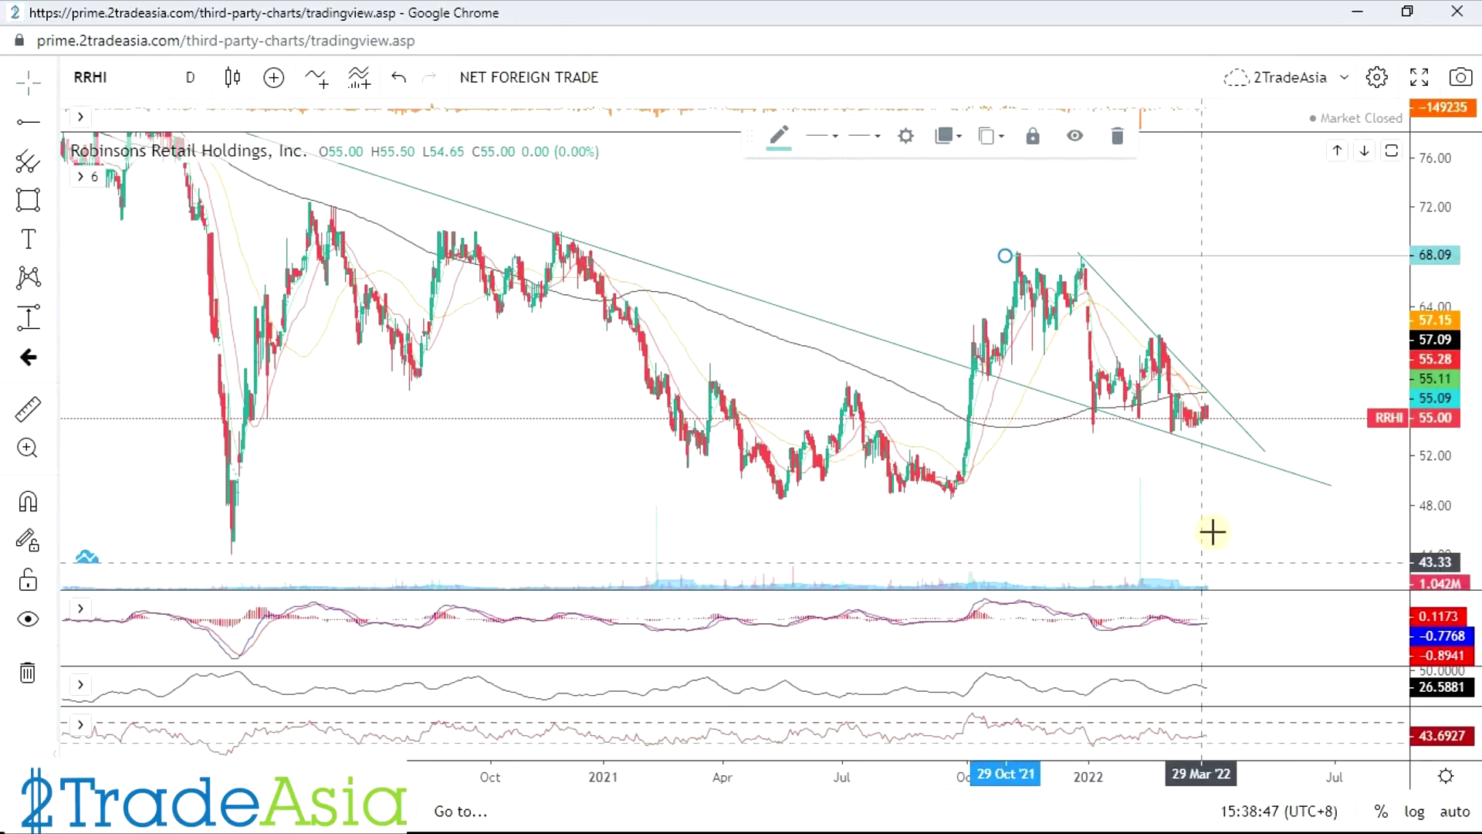
Place a horizontal ray at about 61.79 from 11 February 2022 along RRHI's most recent swing high.
{"action": "left_click_drag", "start_coordinate": [1208, 528], "coordinate": [1076, 530]}
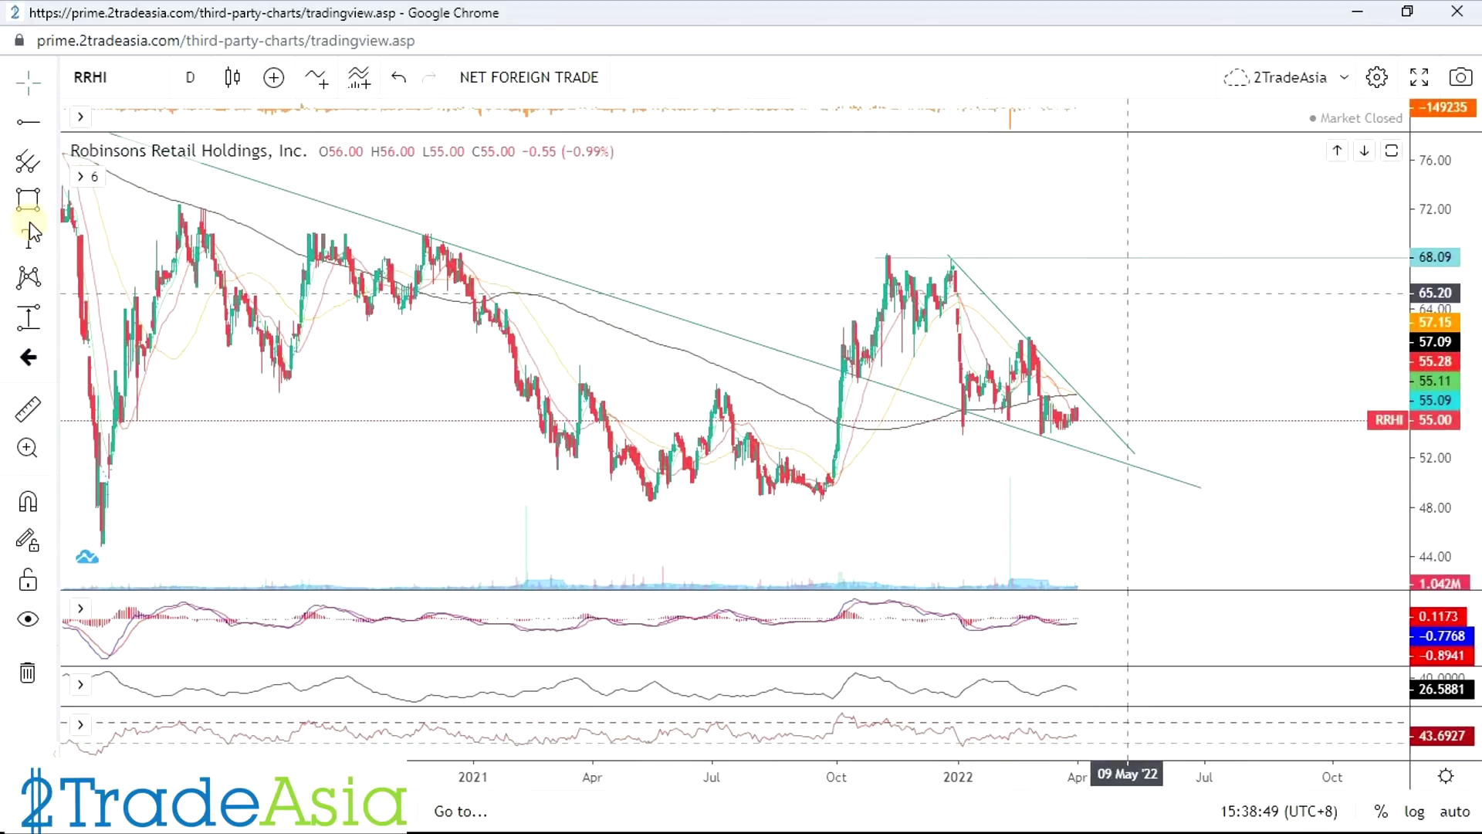
{"action": "left_click", "coordinate": [31, 128]}
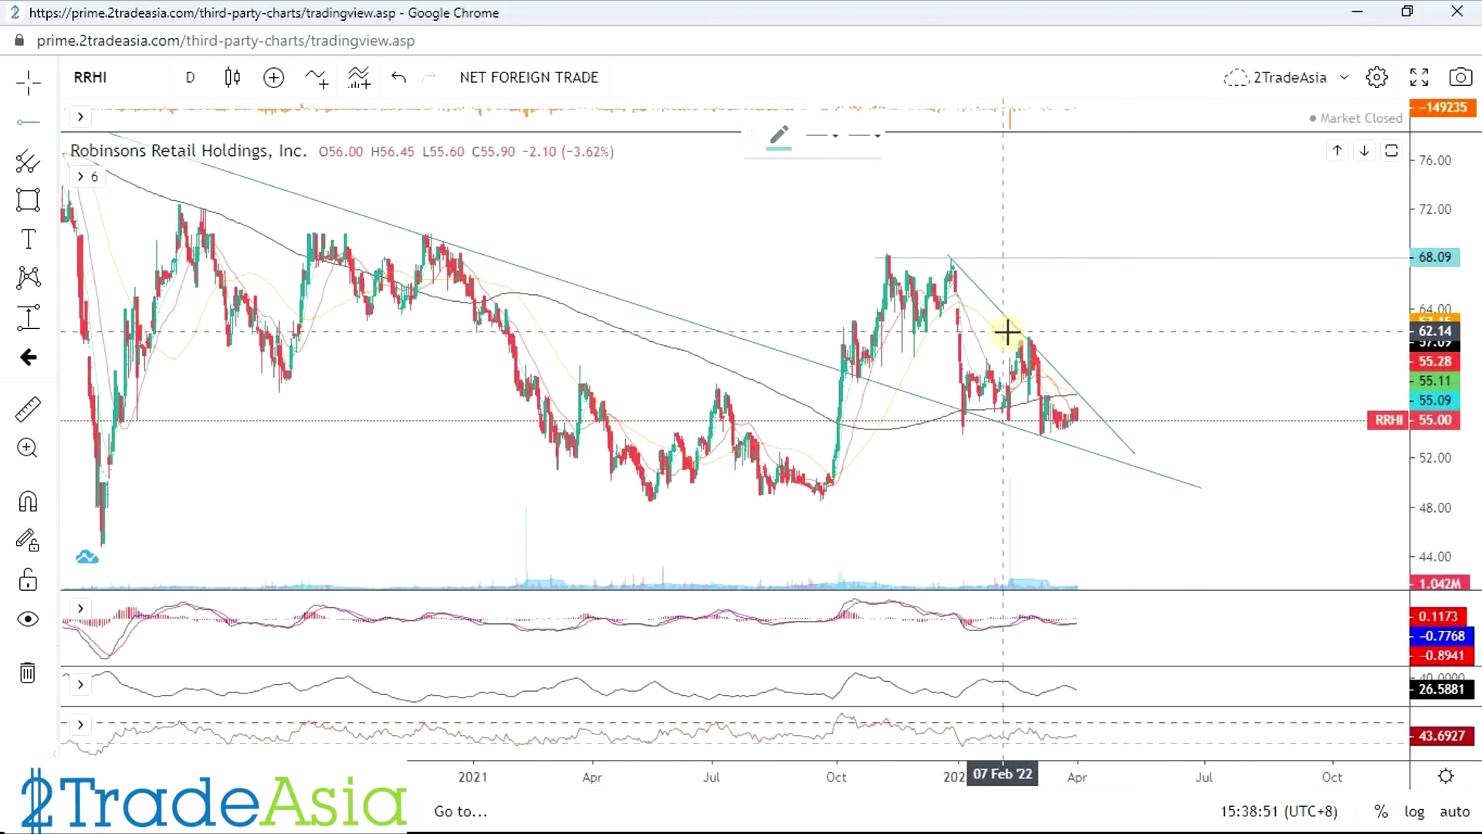
{"action": "left_click", "coordinate": [964, 335]}
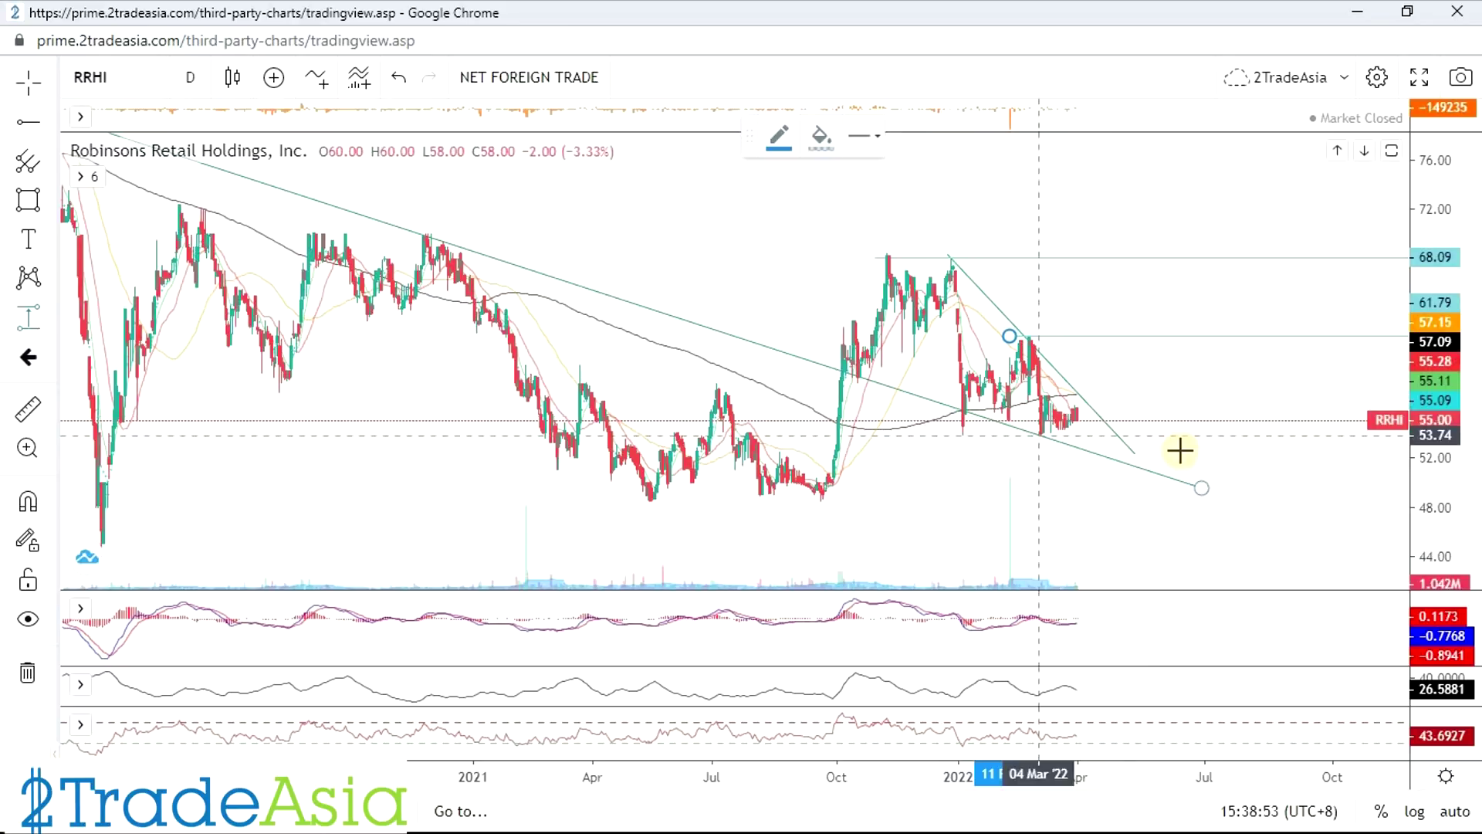
Measure a price range from about 54.27 near the latest candles up to the horizontal ray at about 68.09.
{"action": "left_click", "coordinate": [1211, 428]}
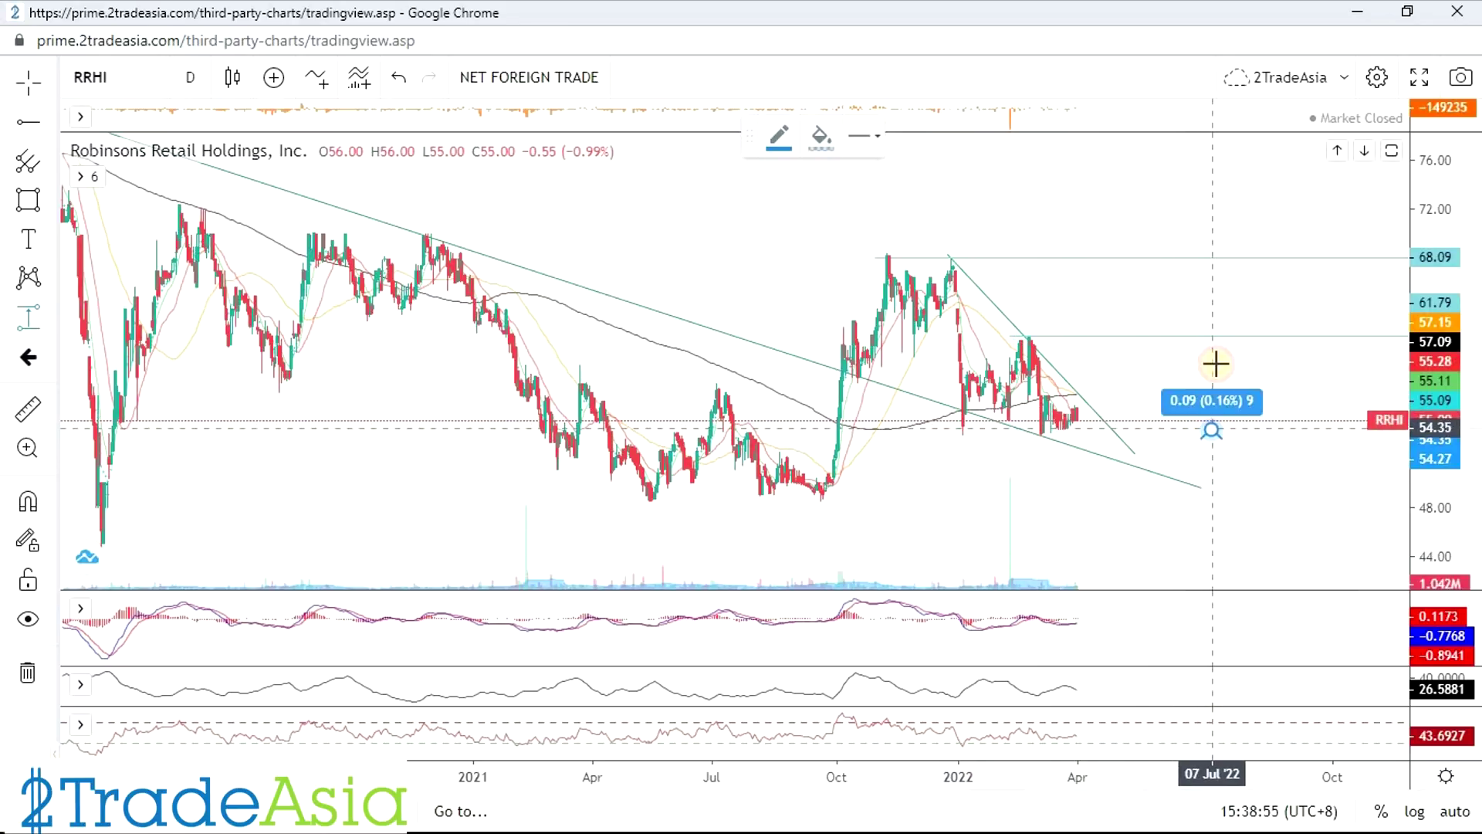
{"action": "left_click", "coordinate": [1213, 330]}
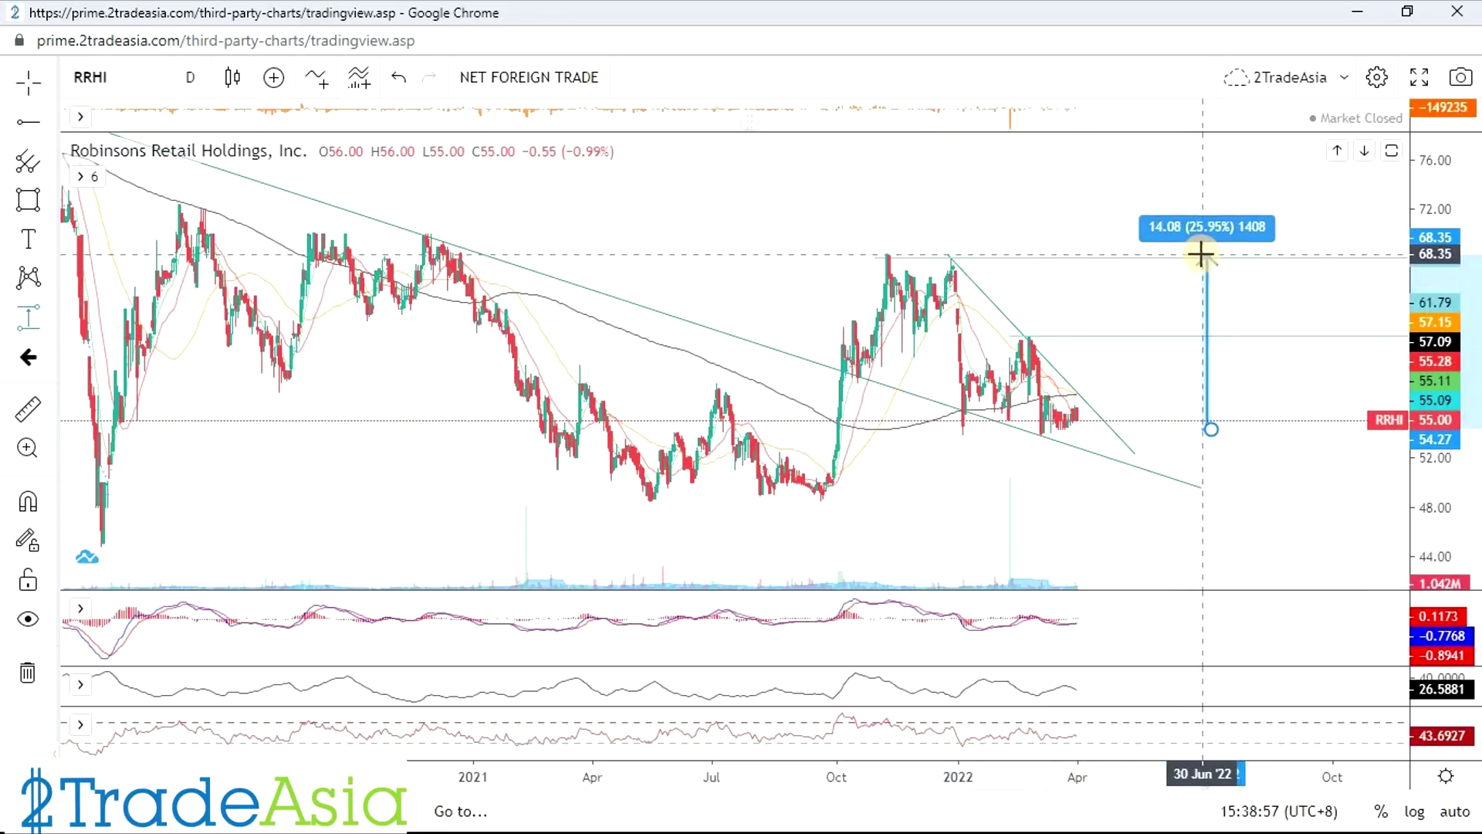
{"action": "left_click", "coordinate": [1206, 259]}
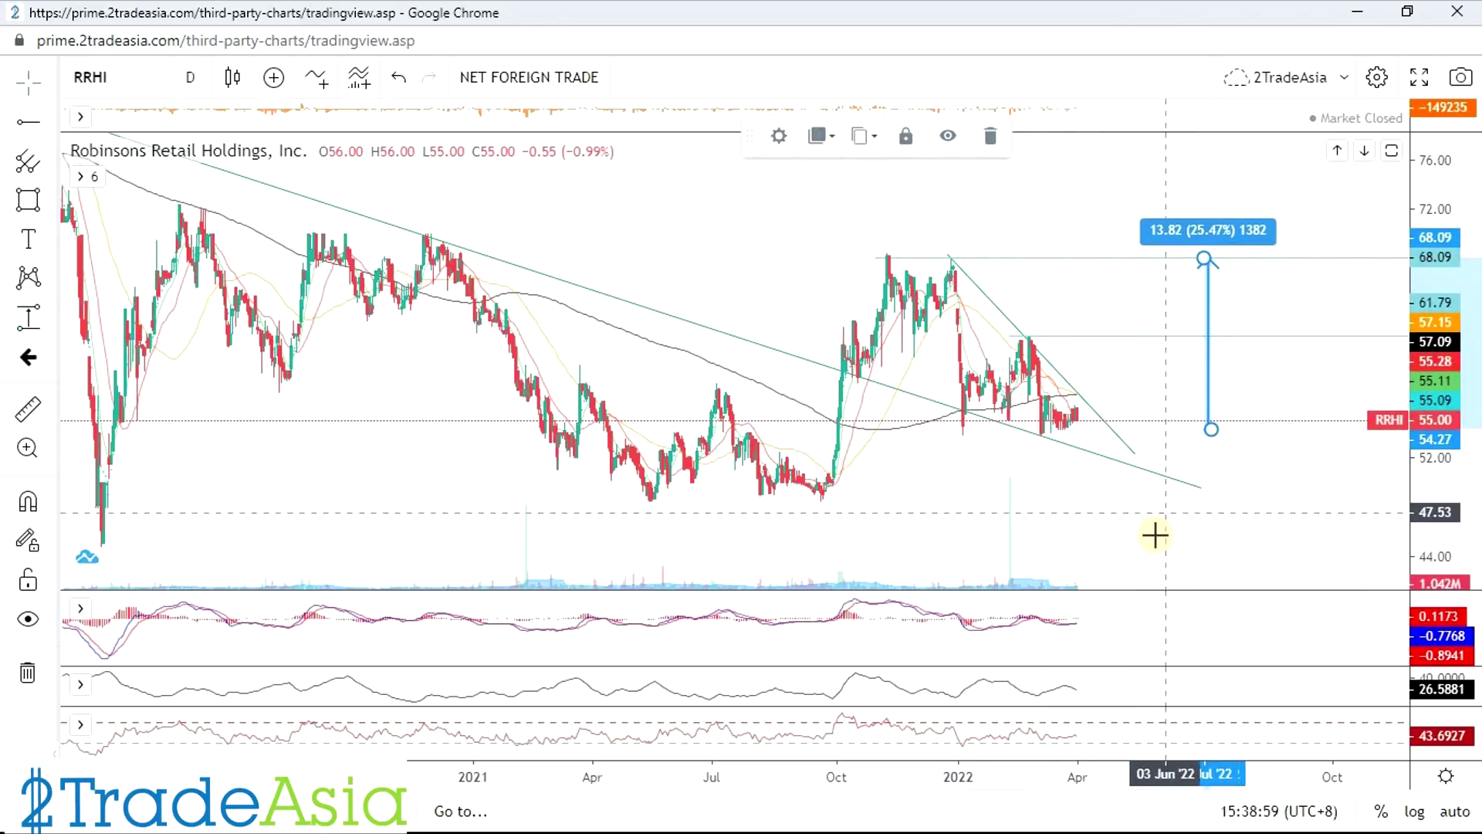
Place a horizontal ray at about 48.58 from 28 April 2021 along the 2021 lows.
{"action": "scroll", "coordinate": [1141, 535], "scroll_direction": "down", "scroll_amount": 2}
{"action": "left_click", "coordinate": [30, 124]}
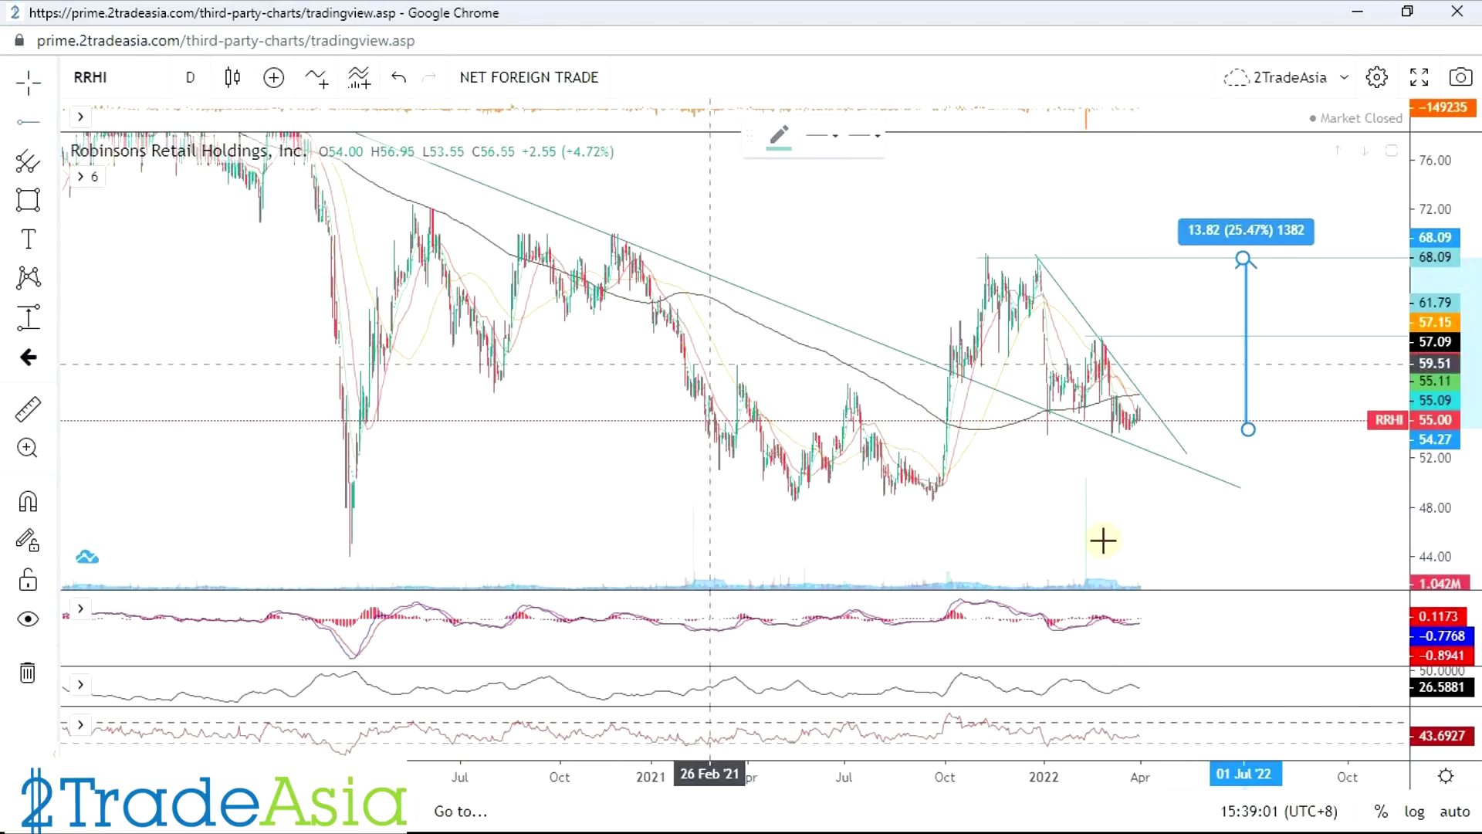
{"action": "left_click", "coordinate": [771, 500]}
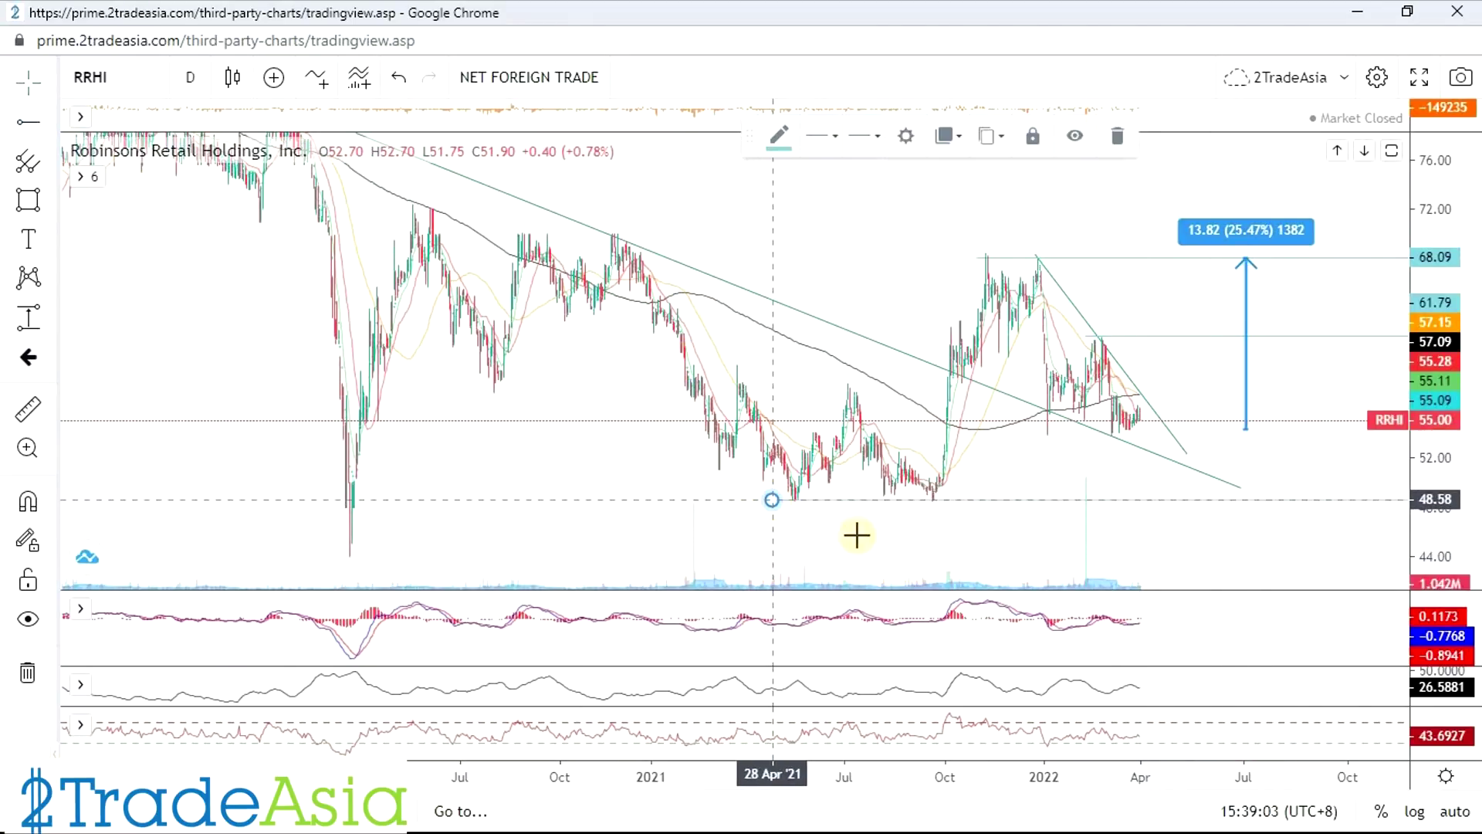
Examine RRHI's latest candles between the two converging descending trend lines, relative to the horizontal support and resistance rays.
{"action": "scroll", "coordinate": [1224, 540], "scroll_direction": "up", "scroll_amount": 2}
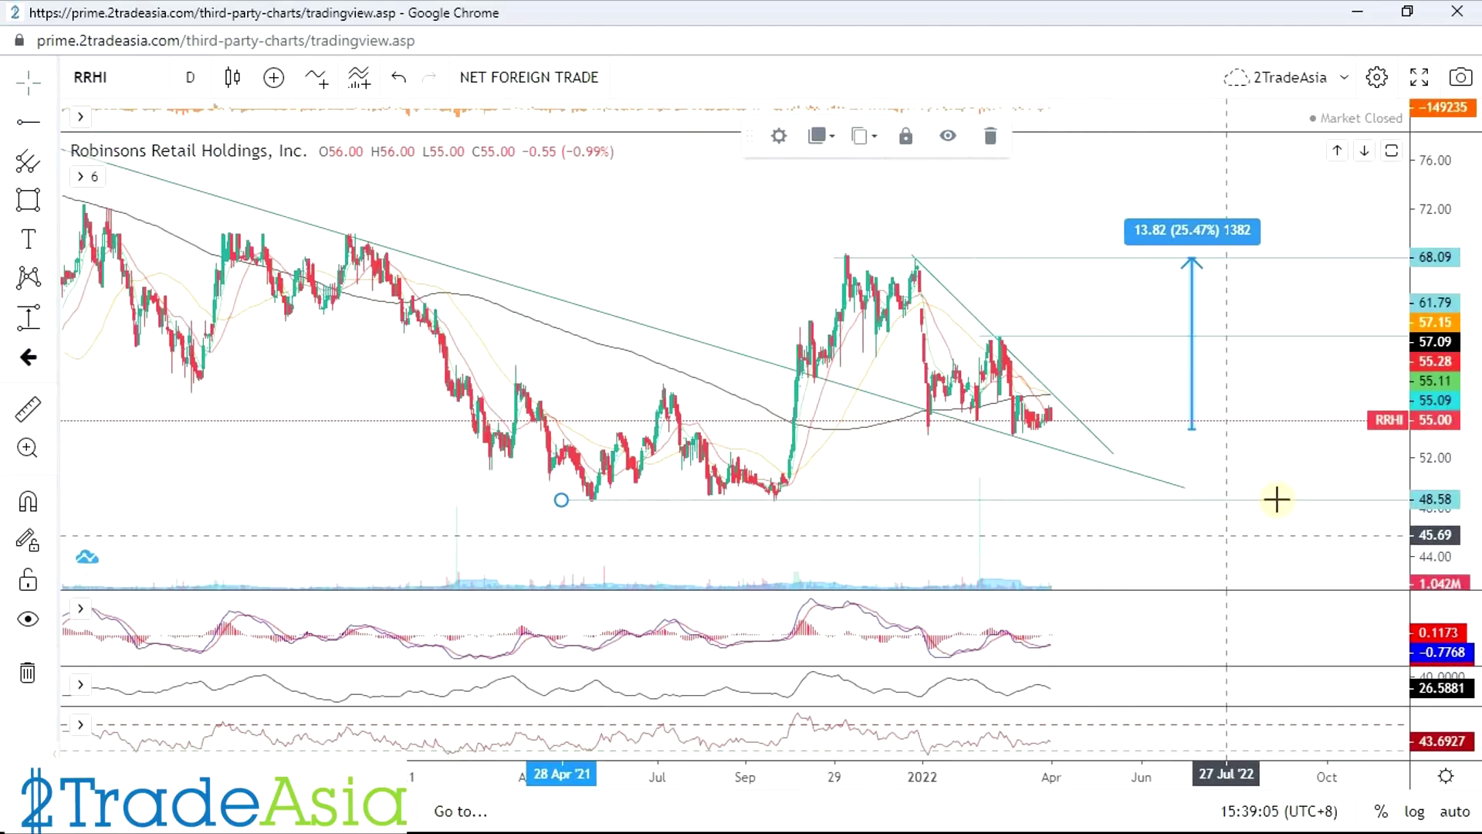
{"action": "scroll", "coordinate": [1279, 501], "scroll_direction": "down", "scroll_amount": 3}
{"action": "scroll", "coordinate": [1059, 513], "scroll_direction": "up", "scroll_amount": 4}
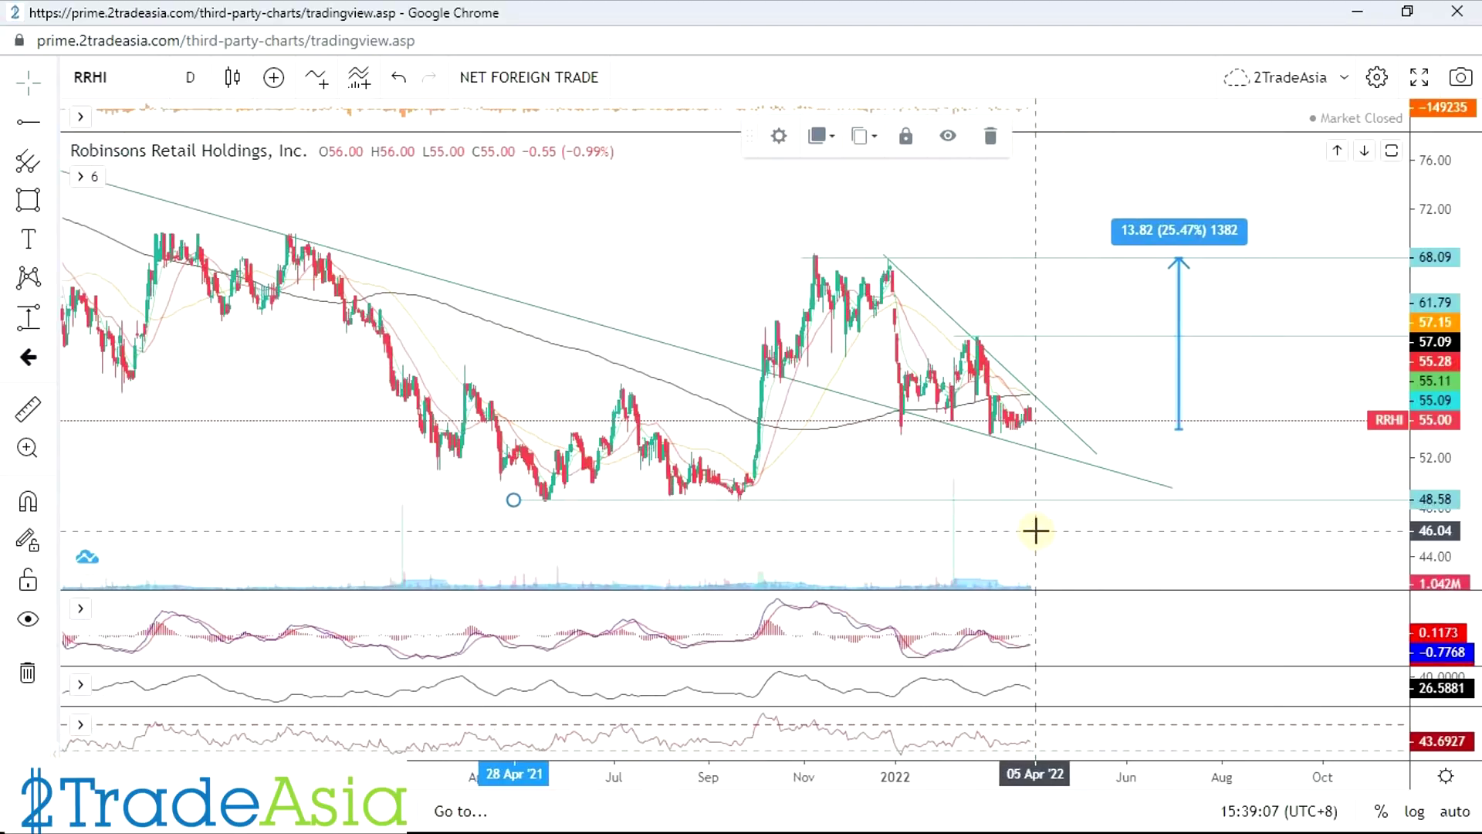
{"action": "scroll", "coordinate": [1004, 502], "scroll_direction": "up", "scroll_amount": 2}
{"action": "left_click_drag", "start_coordinate": [394, 249], "coordinate": [612, 255]}
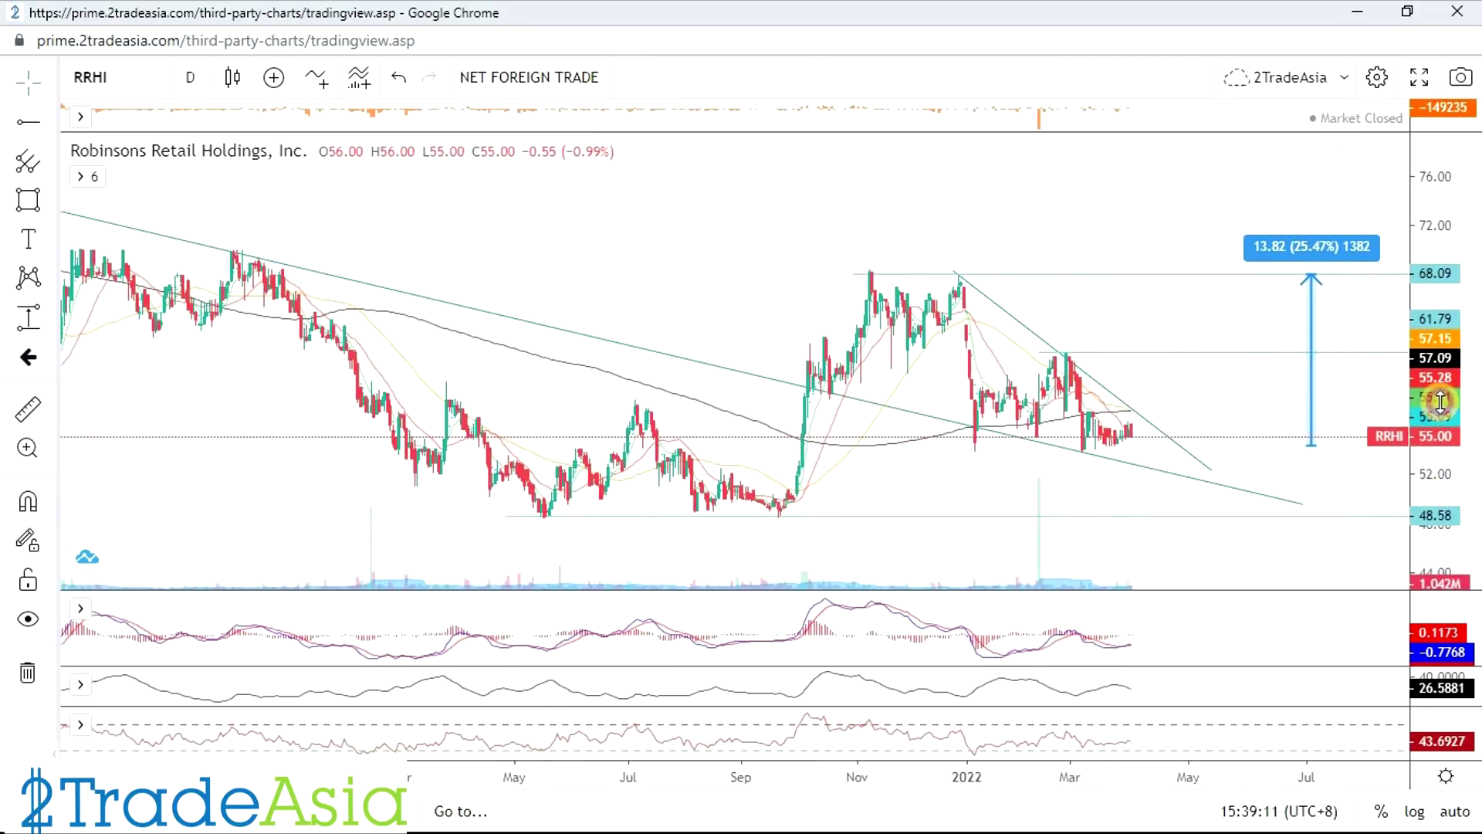
{"action": "left_click_drag", "start_coordinate": [1441, 400], "coordinate": [1440, 284]}
{"action": "scroll", "coordinate": [1235, 498], "scroll_direction": "up", "scroll_amount": 2}
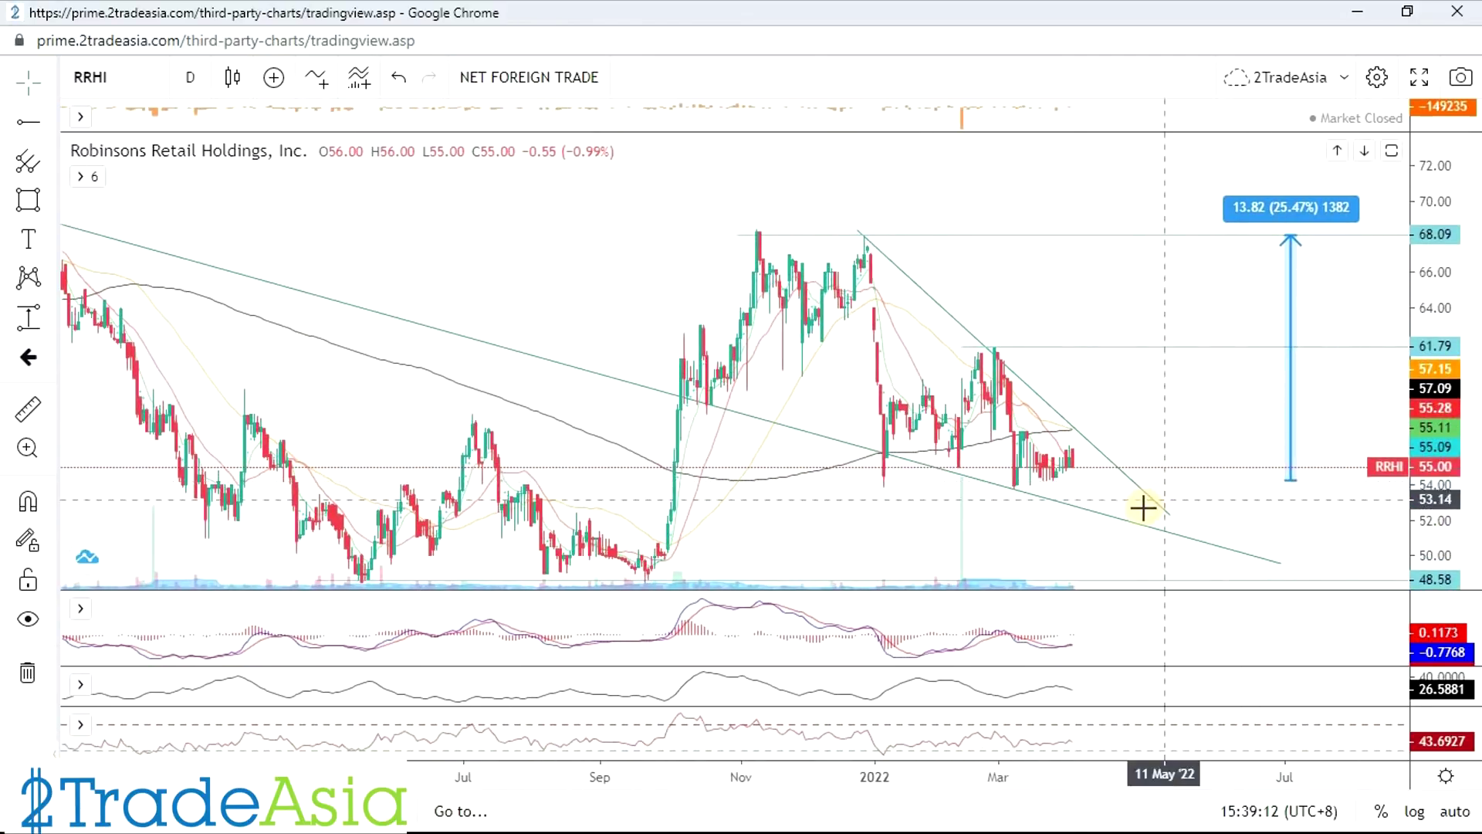
{"action": "left_click", "coordinate": [1117, 467]}
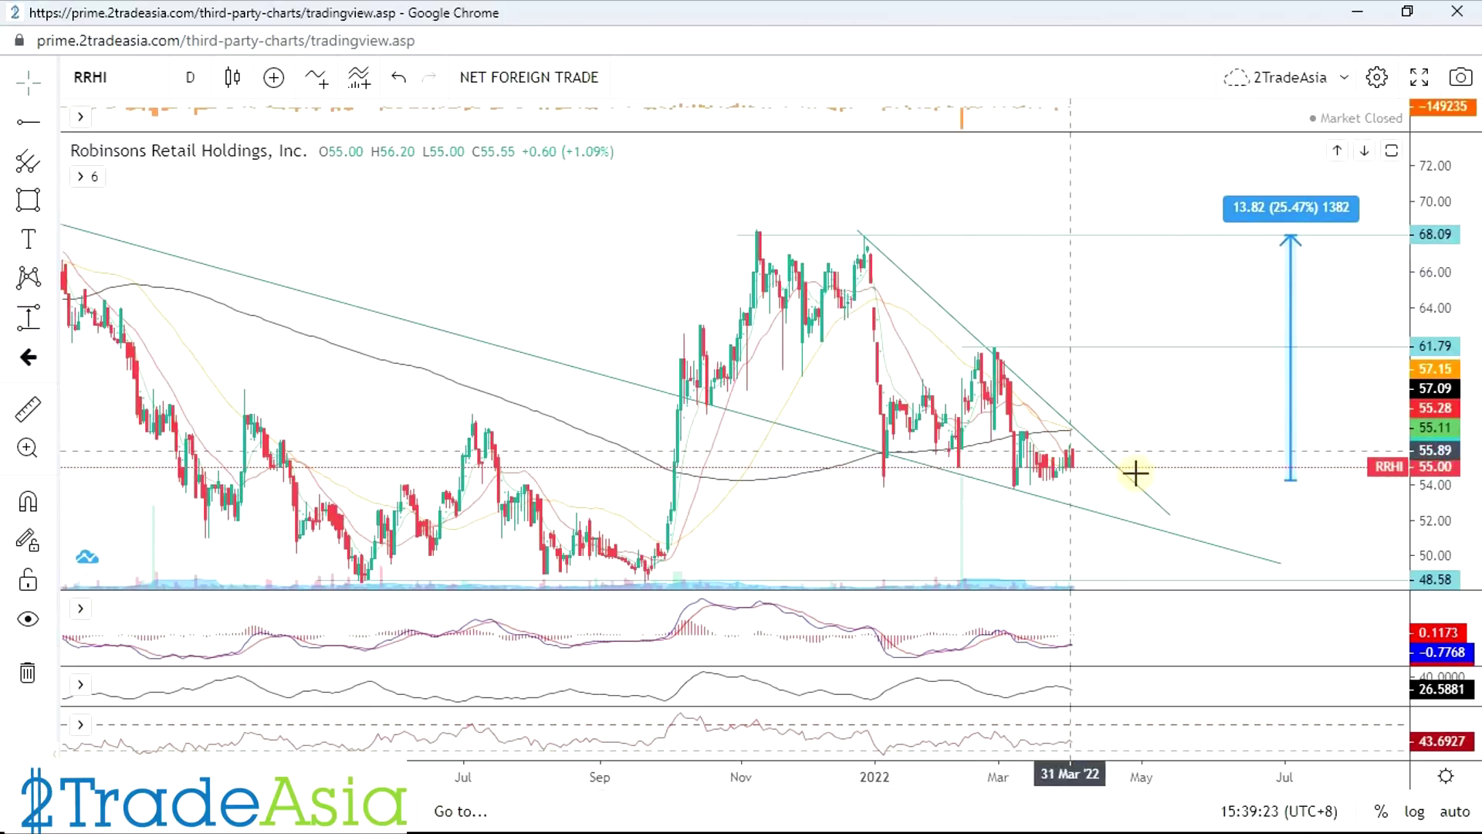
Brush a projected path dipping twice to the long trend line and rising to about 57, plus a short horizontal line at about 55.
{"action": "left_click", "coordinate": [49, 159]}
{"action": "left_click", "coordinate": [51, 199]}
{"action": "left_click", "coordinate": [108, 463]}
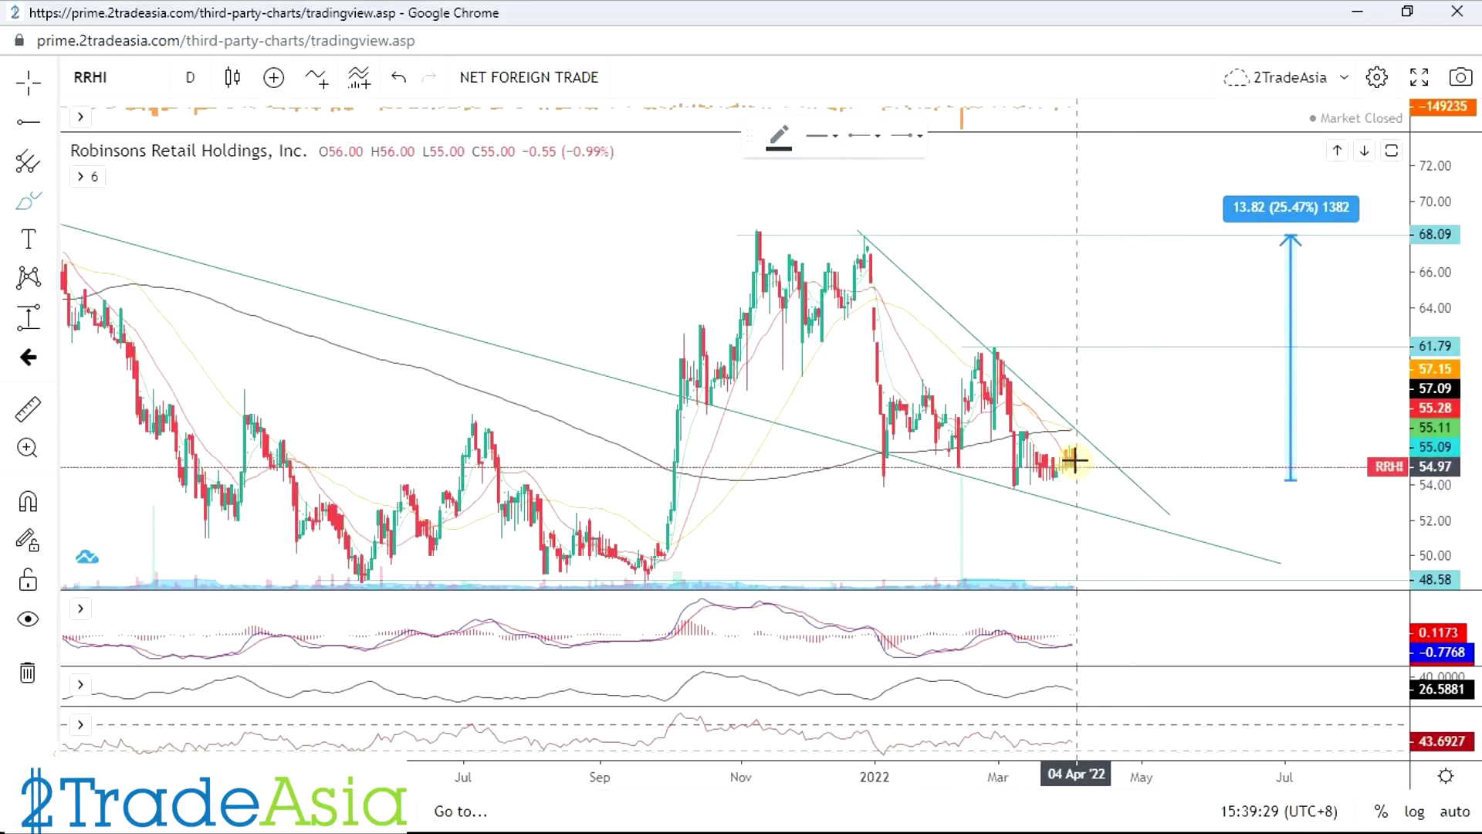
{"action": "left_click", "coordinate": [1147, 525]}
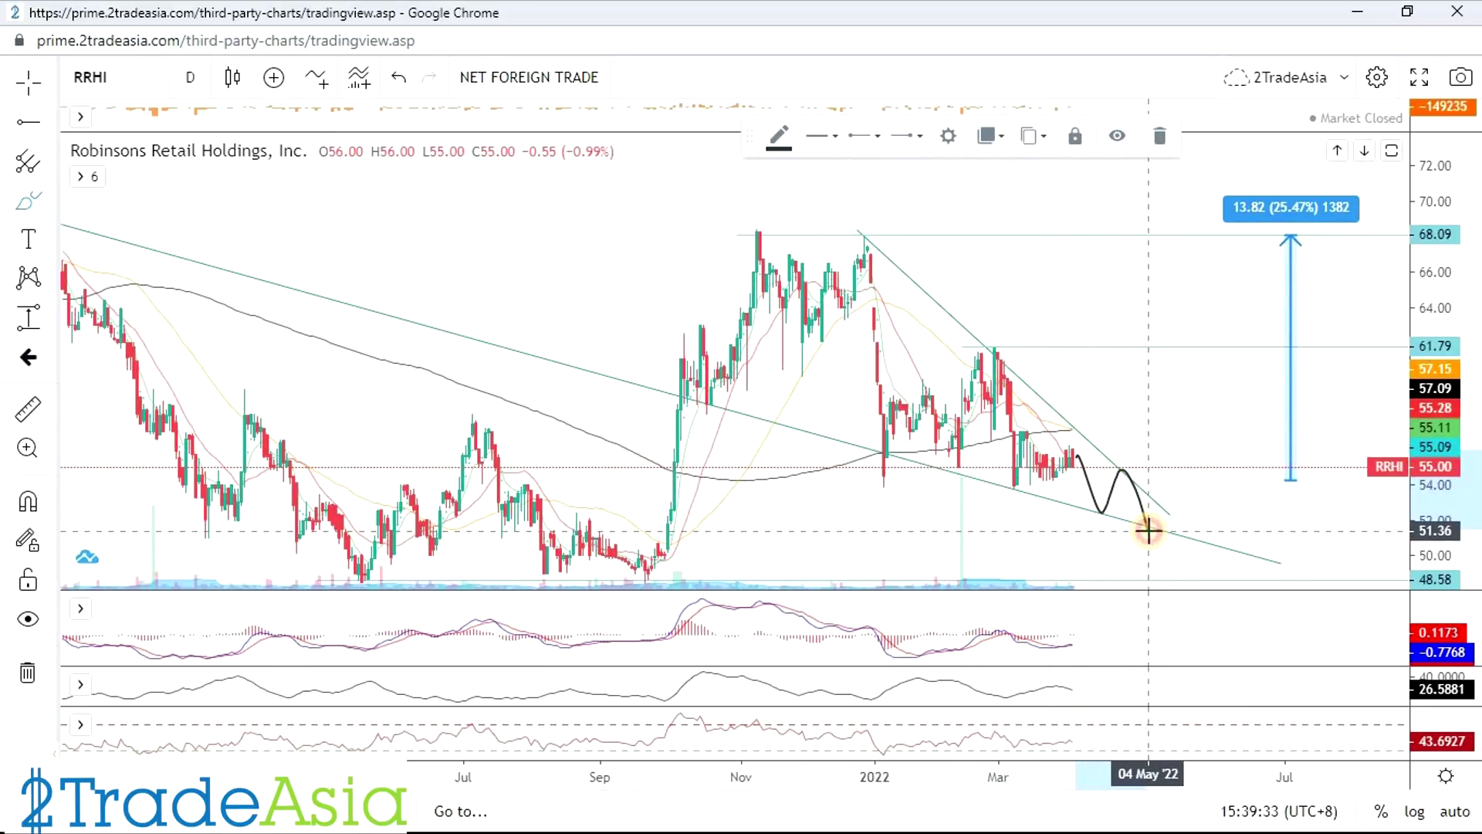
{"action": "left_click_drag", "start_coordinate": [1148, 530], "coordinate": [1199, 429]}
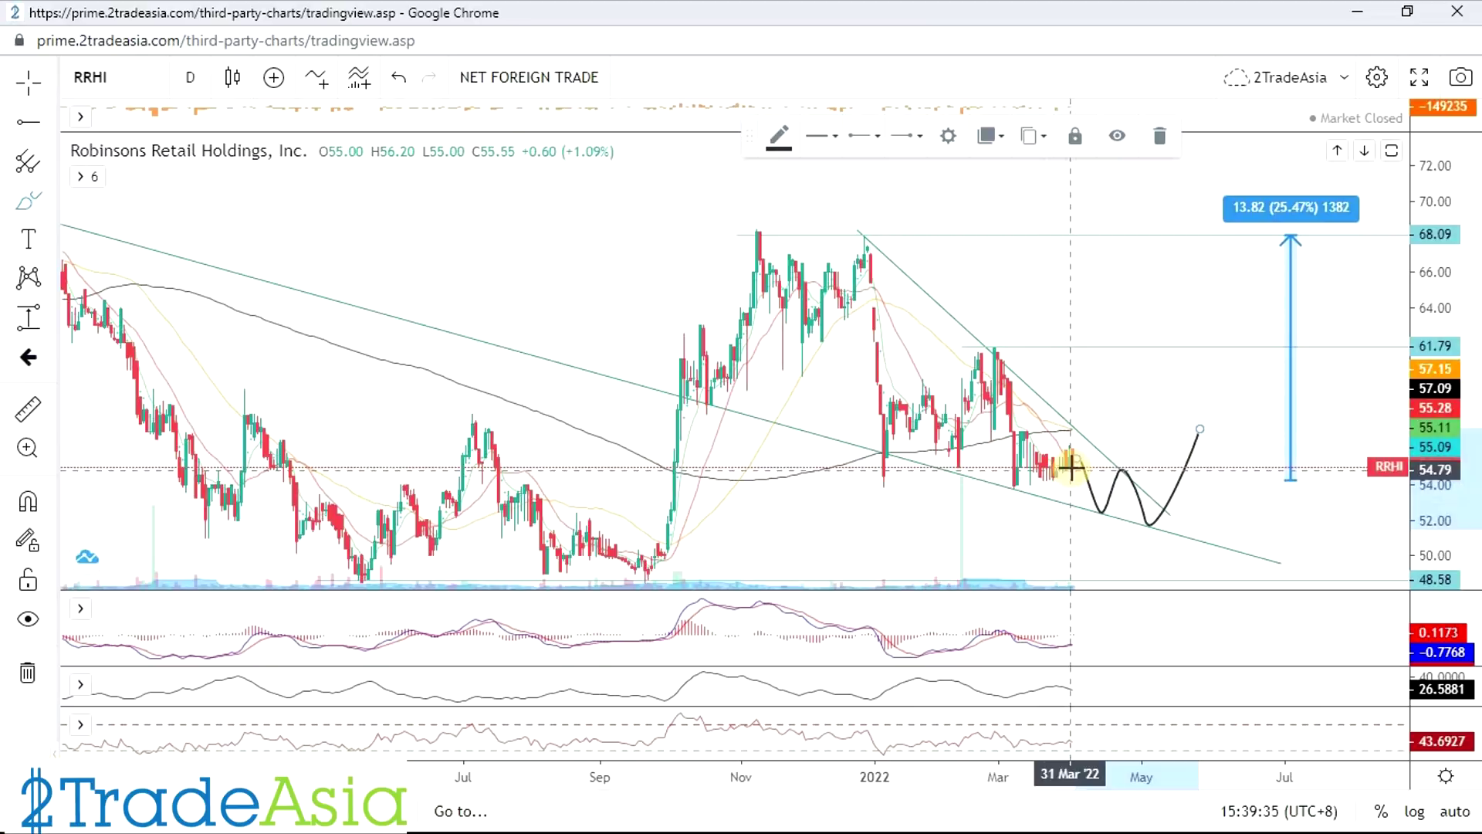
{"action": "left_click_drag", "start_coordinate": [1078, 468], "coordinate": [1155, 470]}
Measure a price range from about 54.67 down to about 51.60 at the projected path's second low.
{"action": "left_click", "coordinate": [1270, 473]}
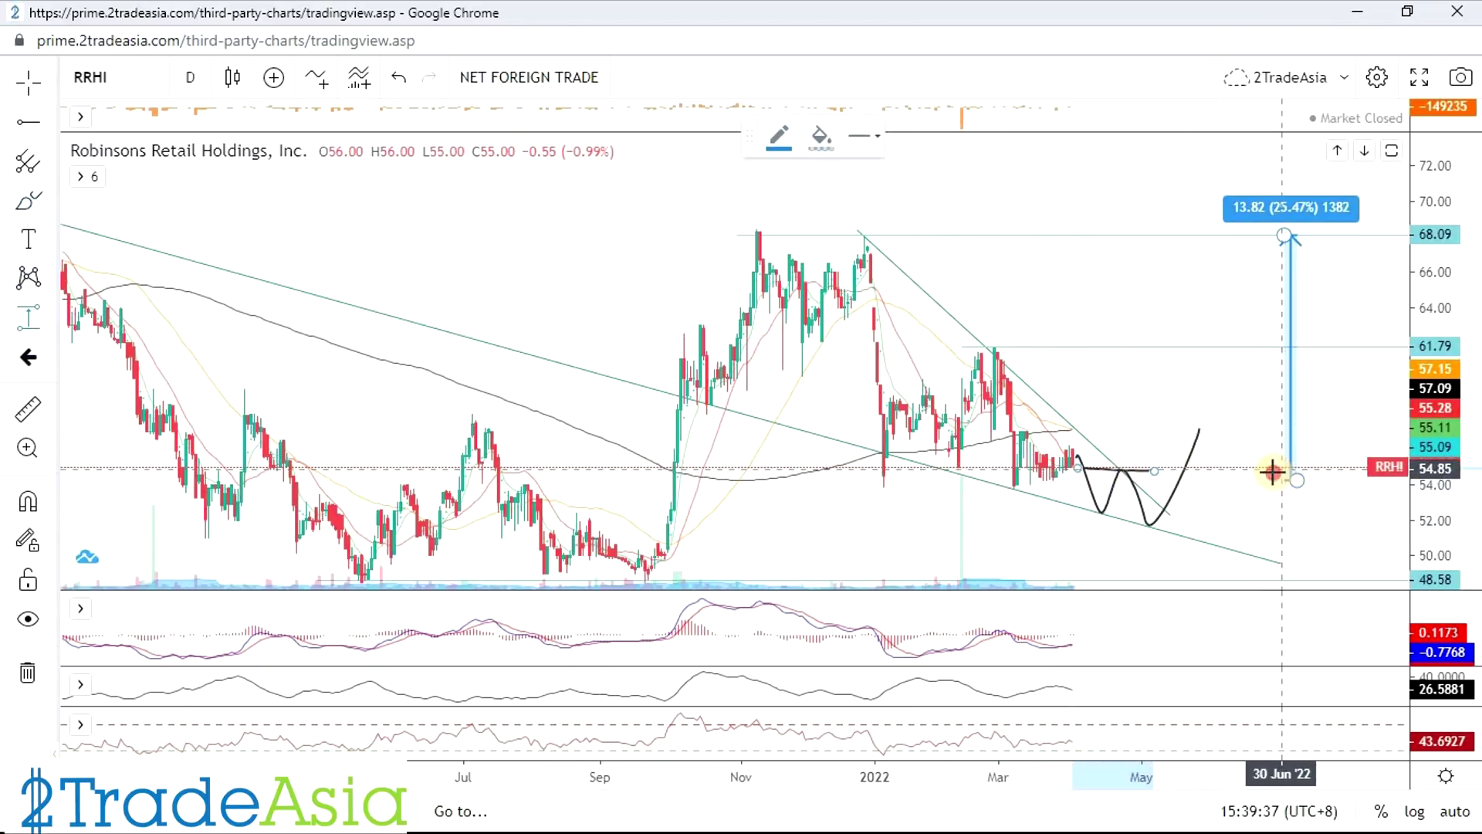
{"action": "left_click", "coordinate": [1255, 526]}
{"action": "right_click", "coordinate": [1059, 536]}
{"action": "left_click", "coordinate": [1059, 536]}
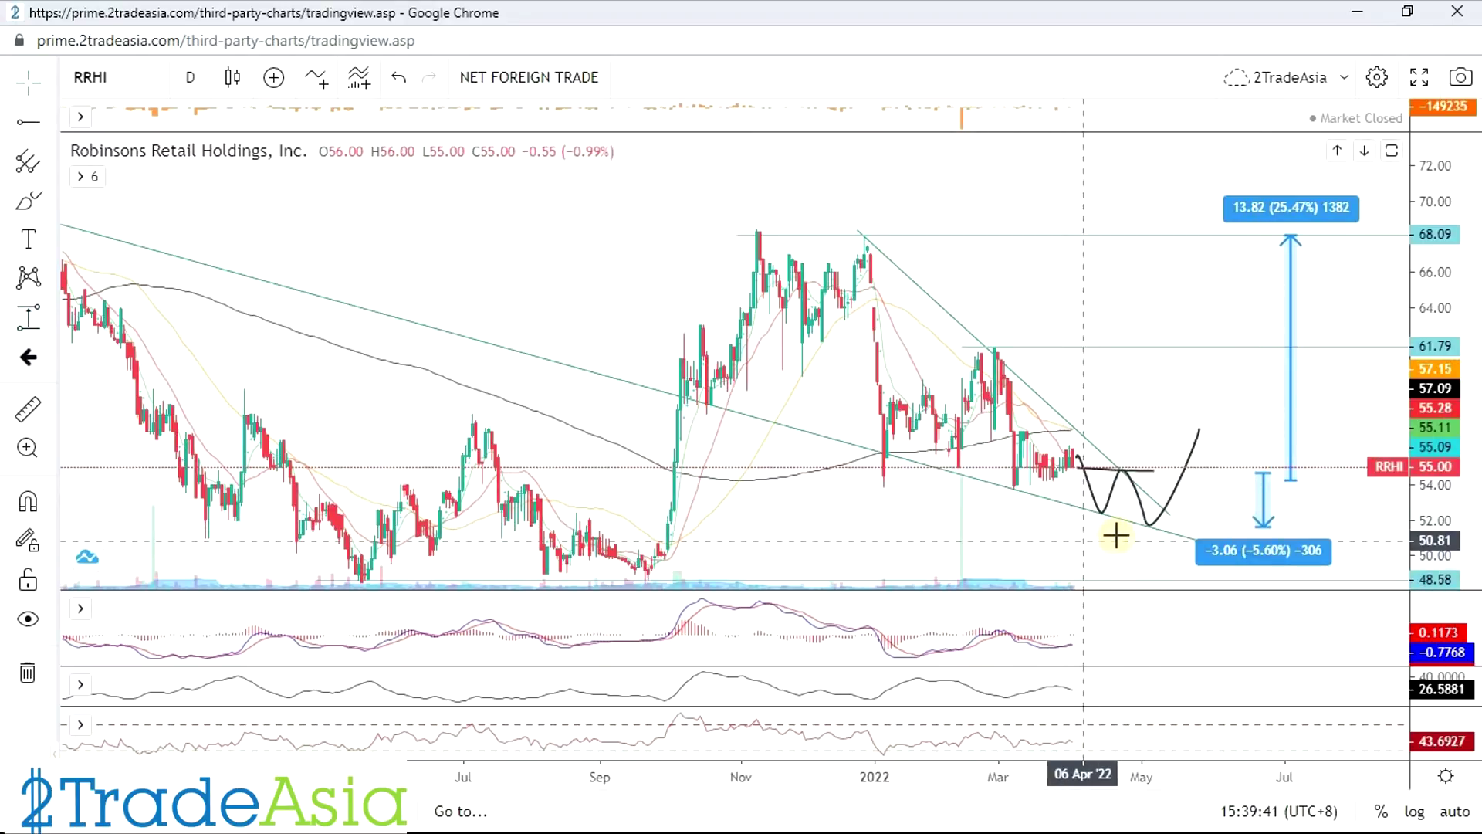
Brush circles around the latest MACD readings and the projected path's second low, and a descending line along MACD from its November 2021 peak.
{"action": "scroll", "coordinate": [1116, 535], "scroll_direction": "down", "scroll_amount": 2}
{"action": "left_click", "coordinate": [1006, 346]}
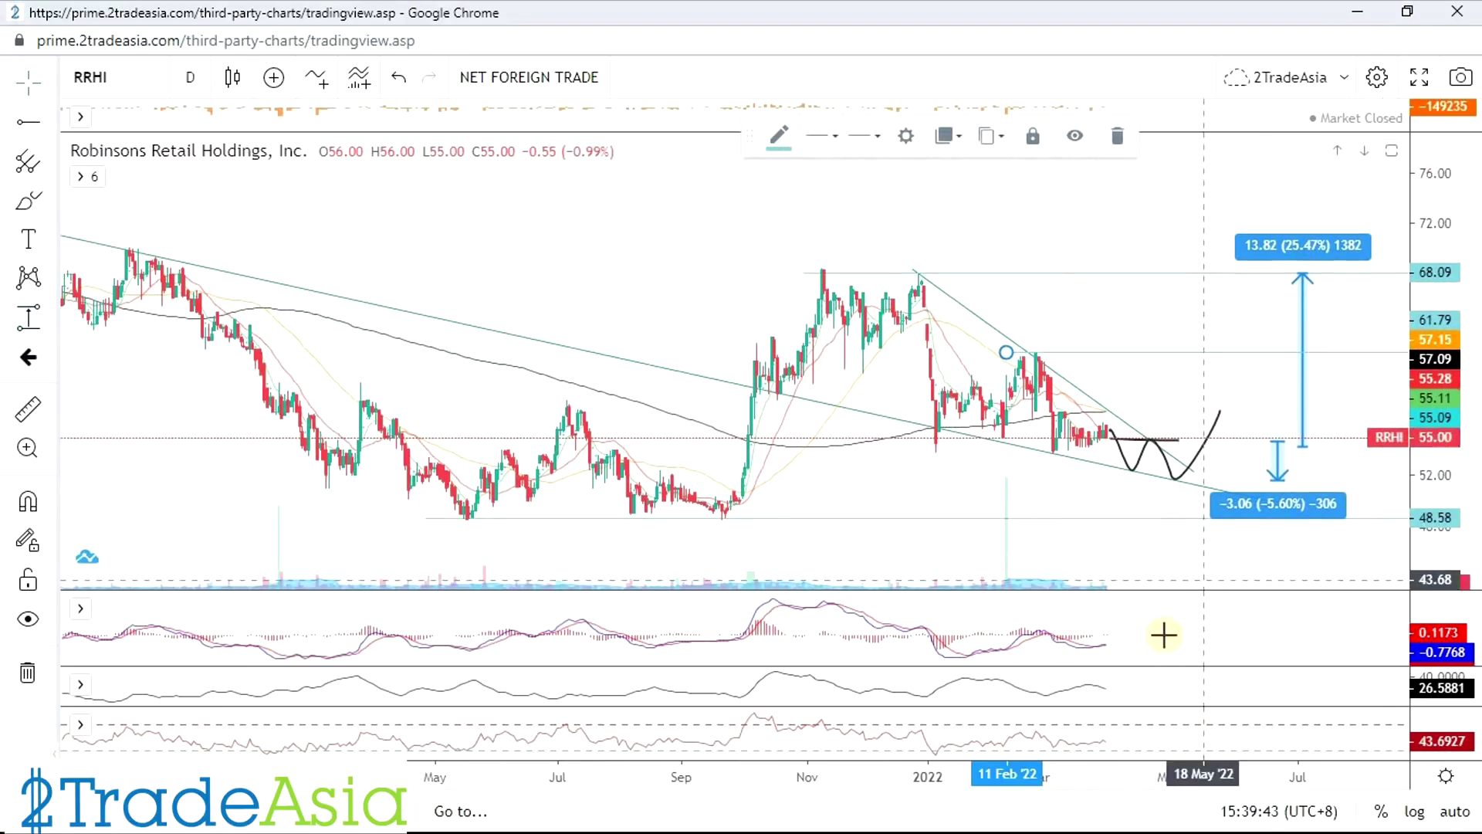
{"action": "left_click", "coordinate": [28, 202]}
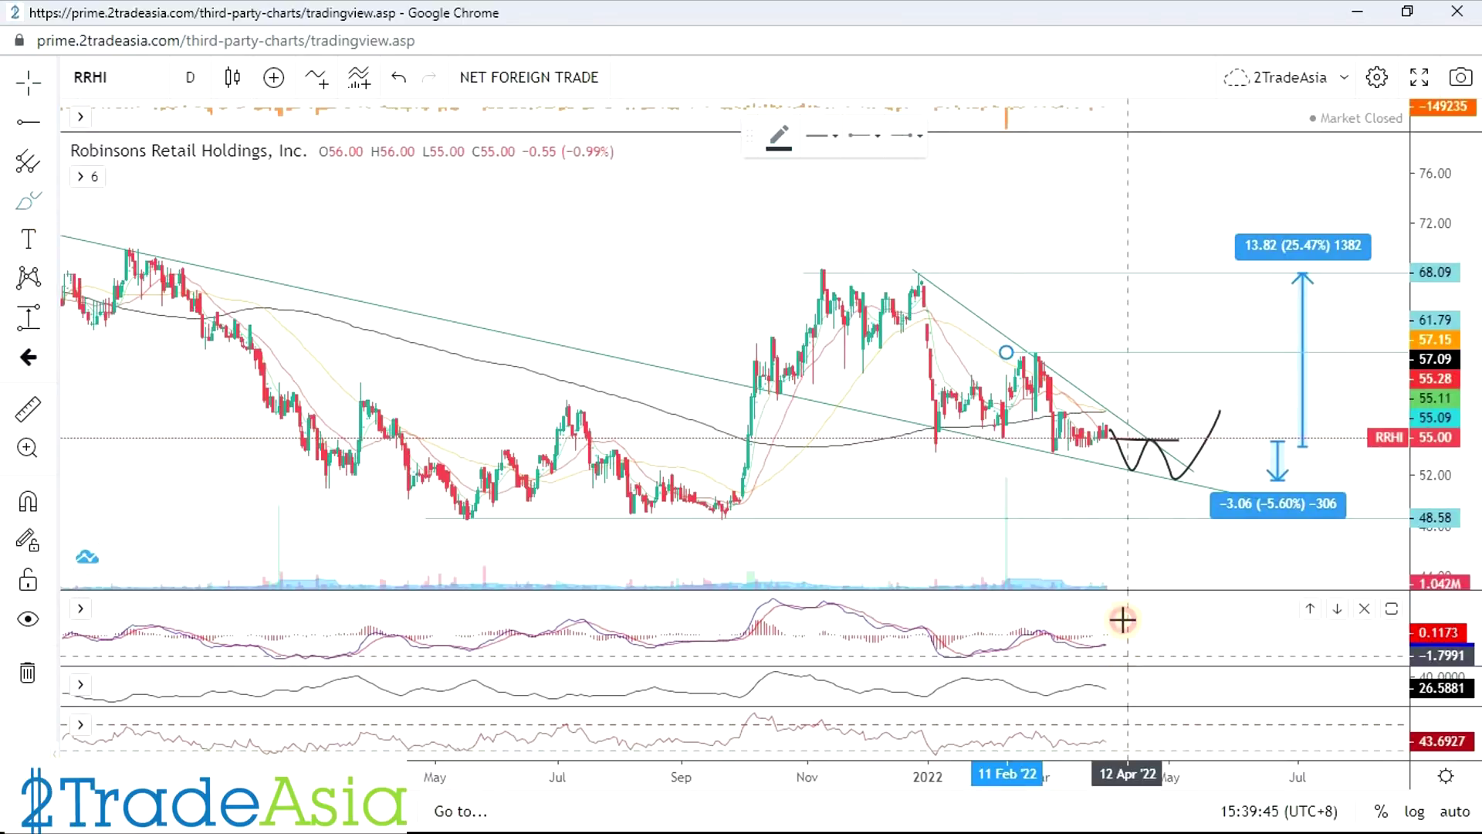
{"action": "left_click_drag", "start_coordinate": [1123, 620], "coordinate": [1125, 625]}
{"action": "left_click_drag", "start_coordinate": [831, 603], "coordinate": [1172, 655]}
{"action": "left_click", "coordinate": [1171, 654]}
{"action": "mouse_move", "coordinate": [1177, 476]}
{"action": "left_mouse_down"}
{"action": "mouse_move", "coordinate": [1204, 483]}
{"action": "mouse_move", "coordinate": [1174, 483]}
{"action": "left_mouse_up"}
{"action": "left_click", "coordinate": [1191, 494]}
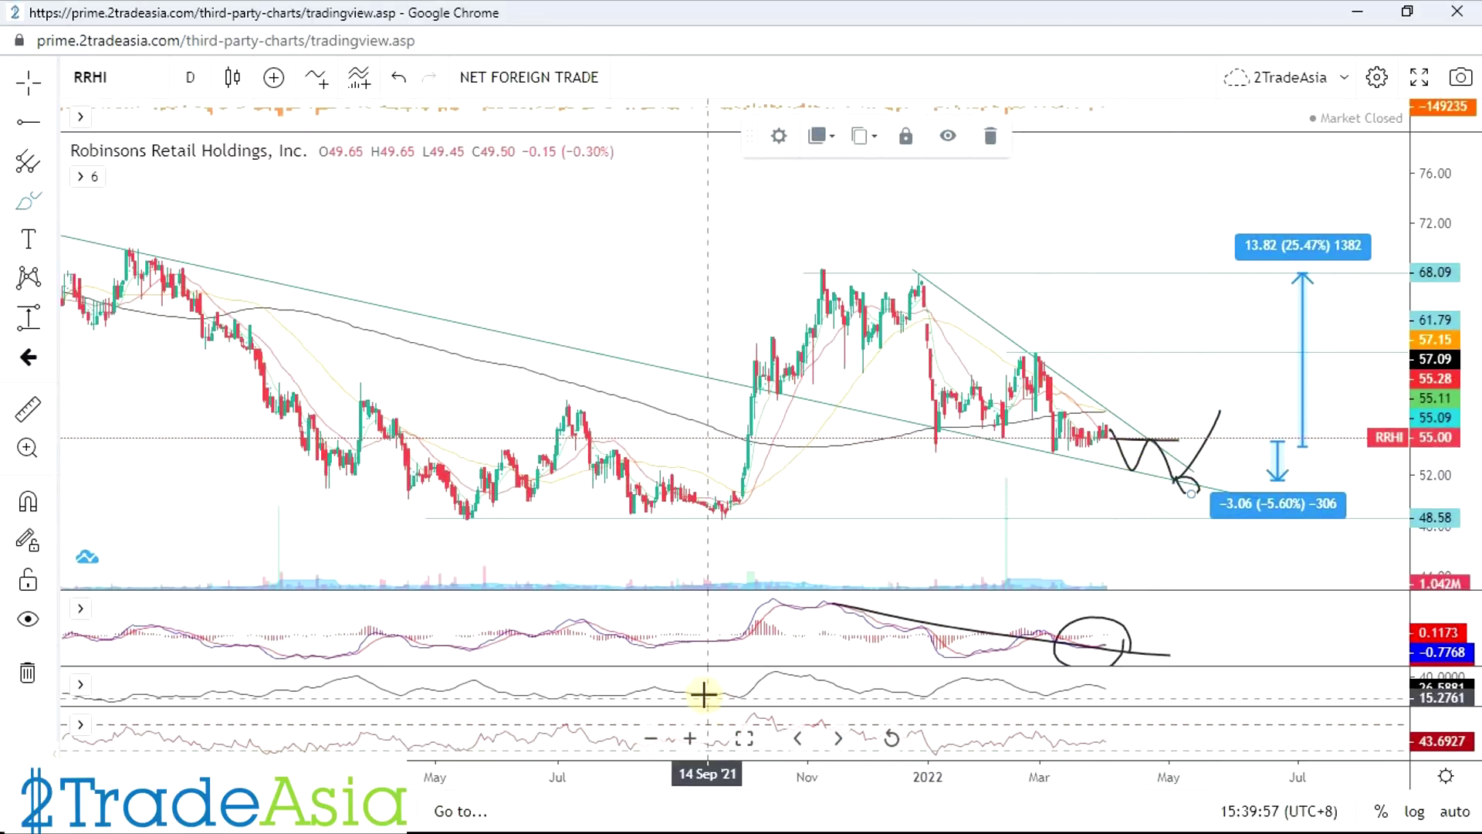
Switch to the entry and exit spreadsheet and review RRHI's net profit margin, returns on asset and equity, and debt to equity.
{"action": "key", "text": "alt+Tab"}
{"action": "left_click", "coordinate": [553, 442]}
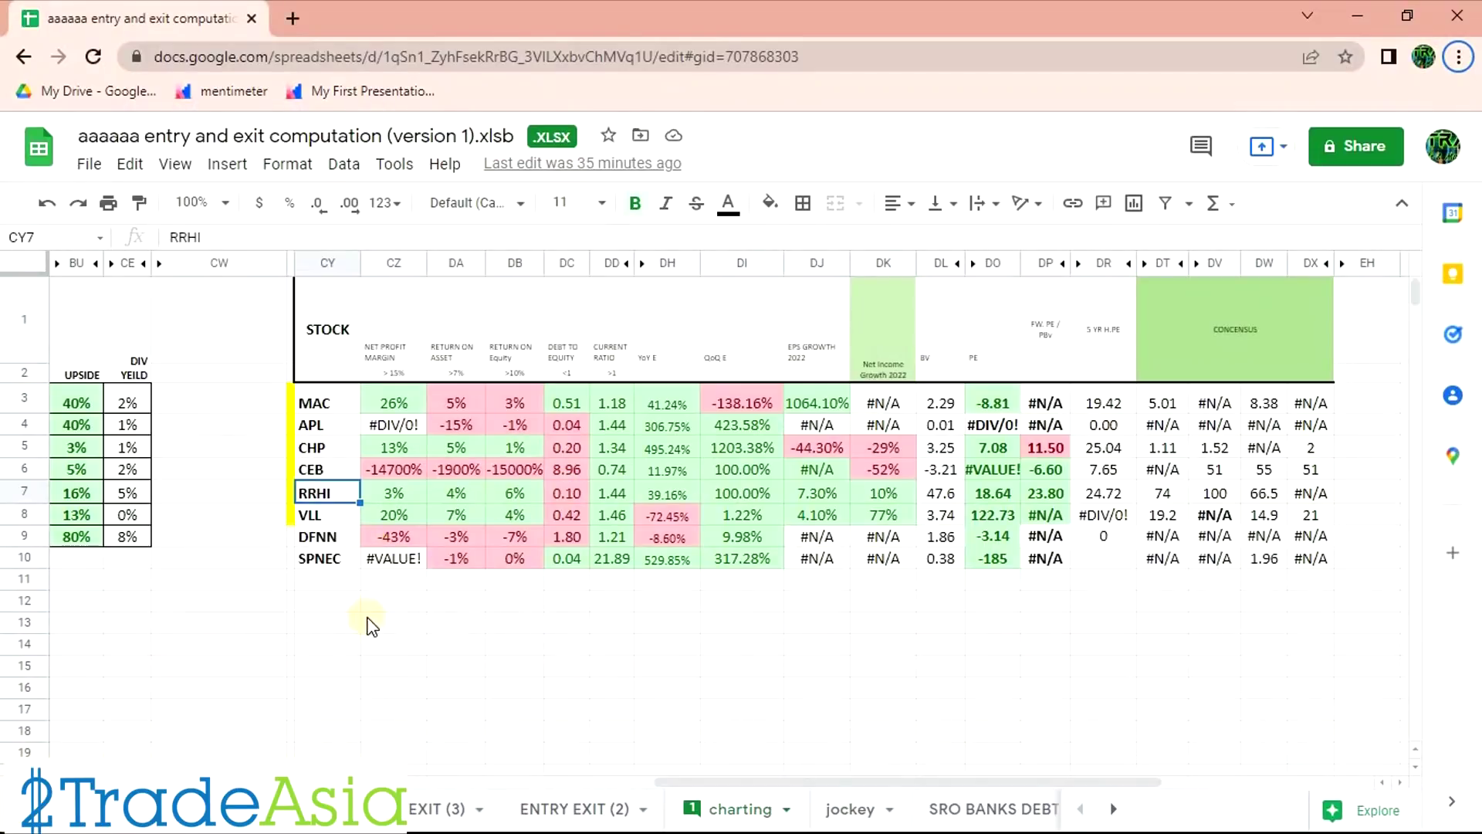
{"action": "left_click", "coordinate": [395, 349]}
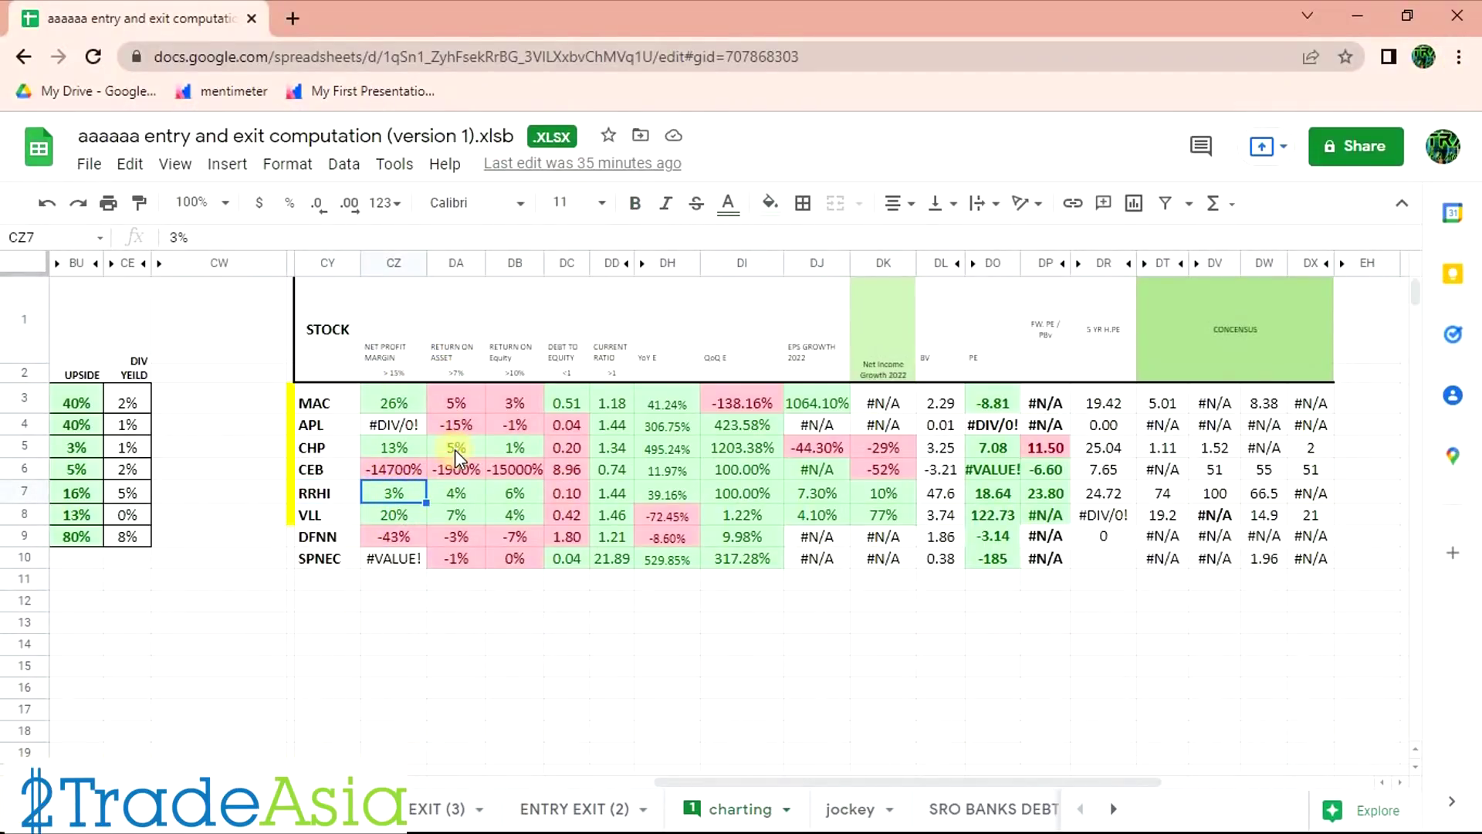
{"action": "left_click", "coordinate": [557, 490]}
{"action": "left_click_drag", "start_coordinate": [394, 493], "coordinate": [507, 494]}
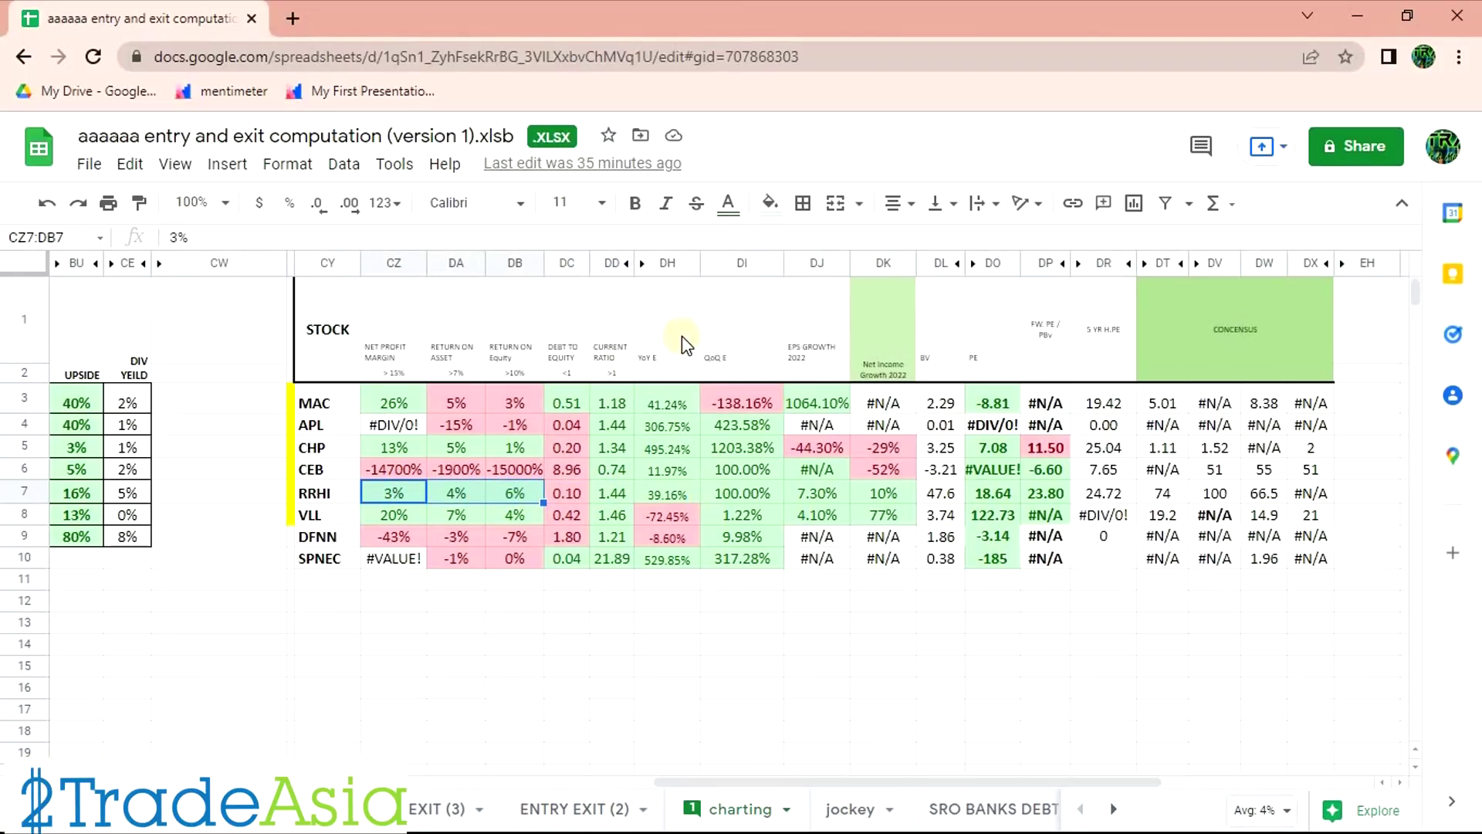
Review RRHI's quarterly earnings growth, 2022 EPS and net income growth, and PE ratio in the charting sheet.
{"action": "left_click", "coordinate": [751, 493]}
{"action": "left_click", "coordinate": [845, 648]}
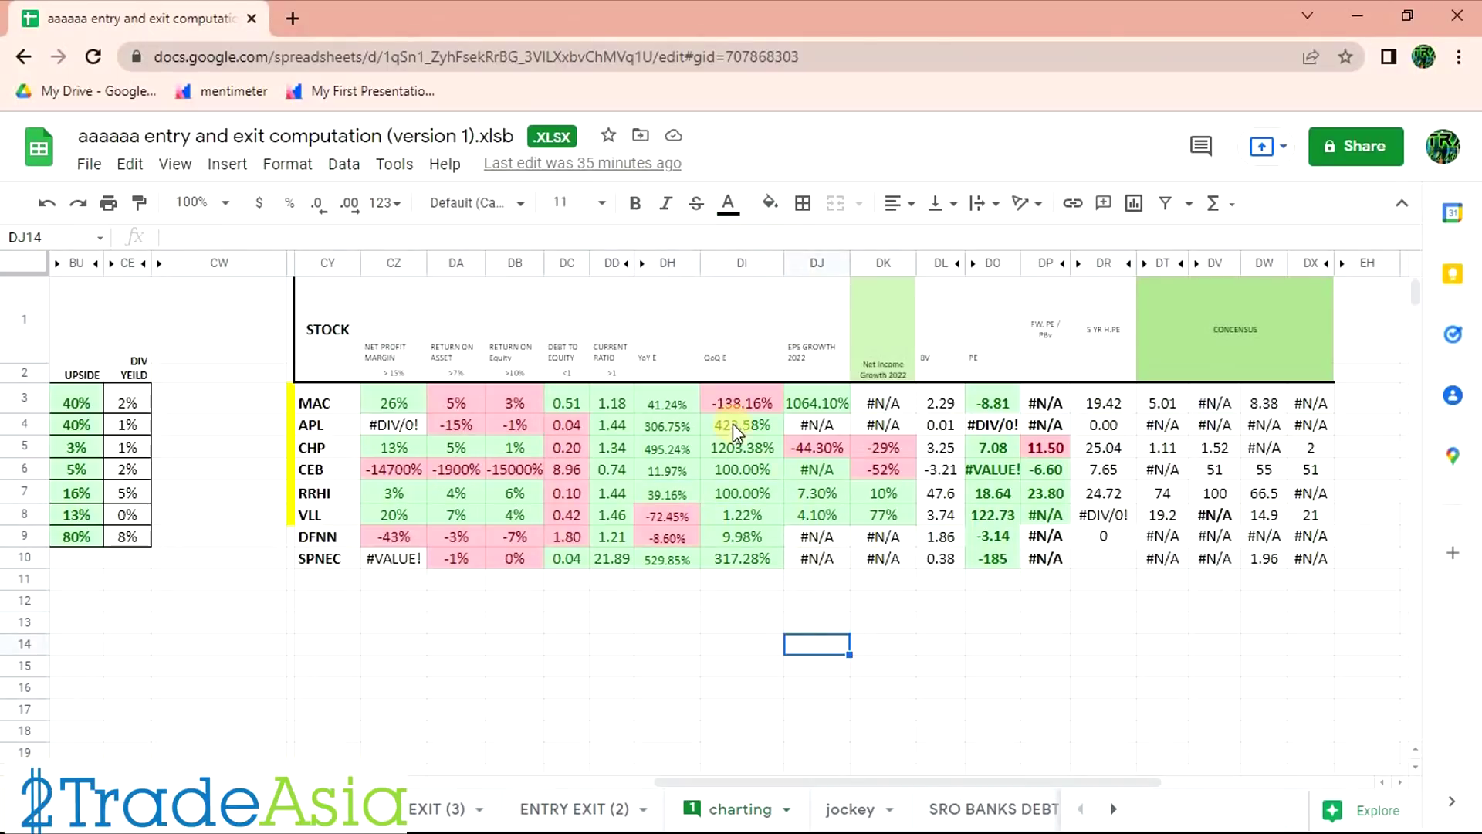
{"action": "left_click", "coordinate": [822, 491]}
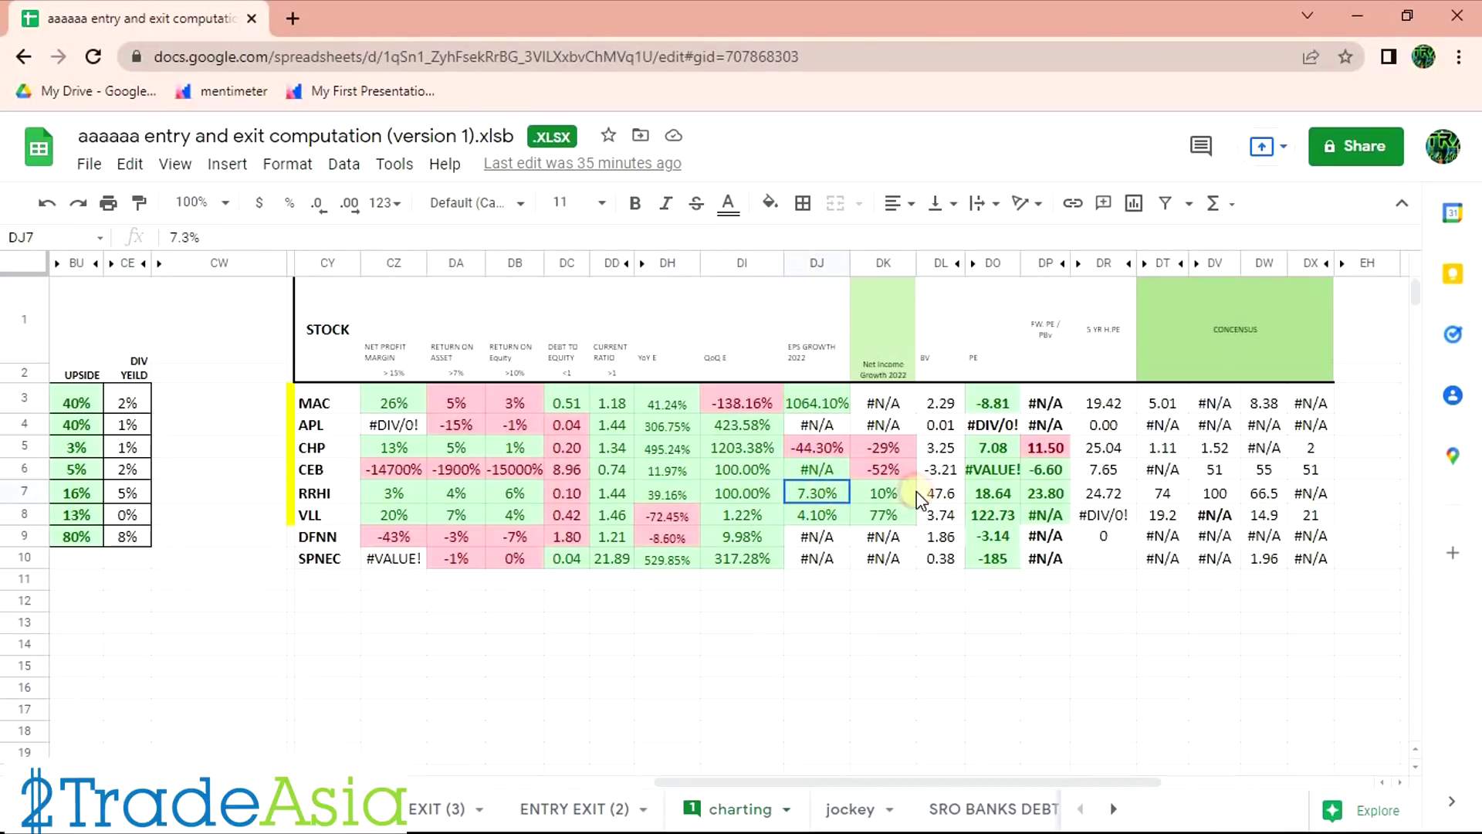
{"action": "left_click_drag", "start_coordinate": [822, 497], "coordinate": [862, 498]}
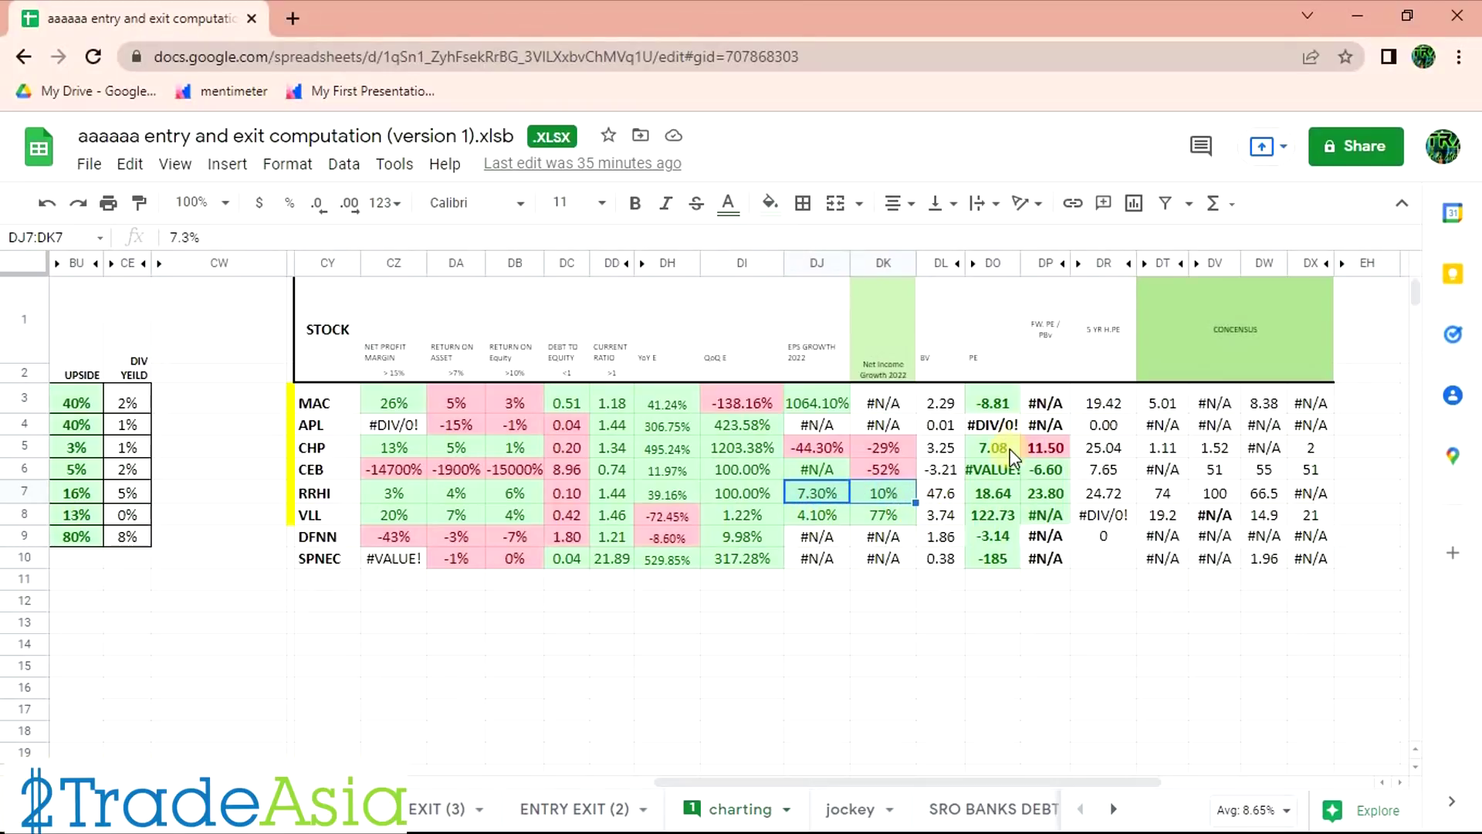
{"action": "left_click", "coordinate": [994, 494]}
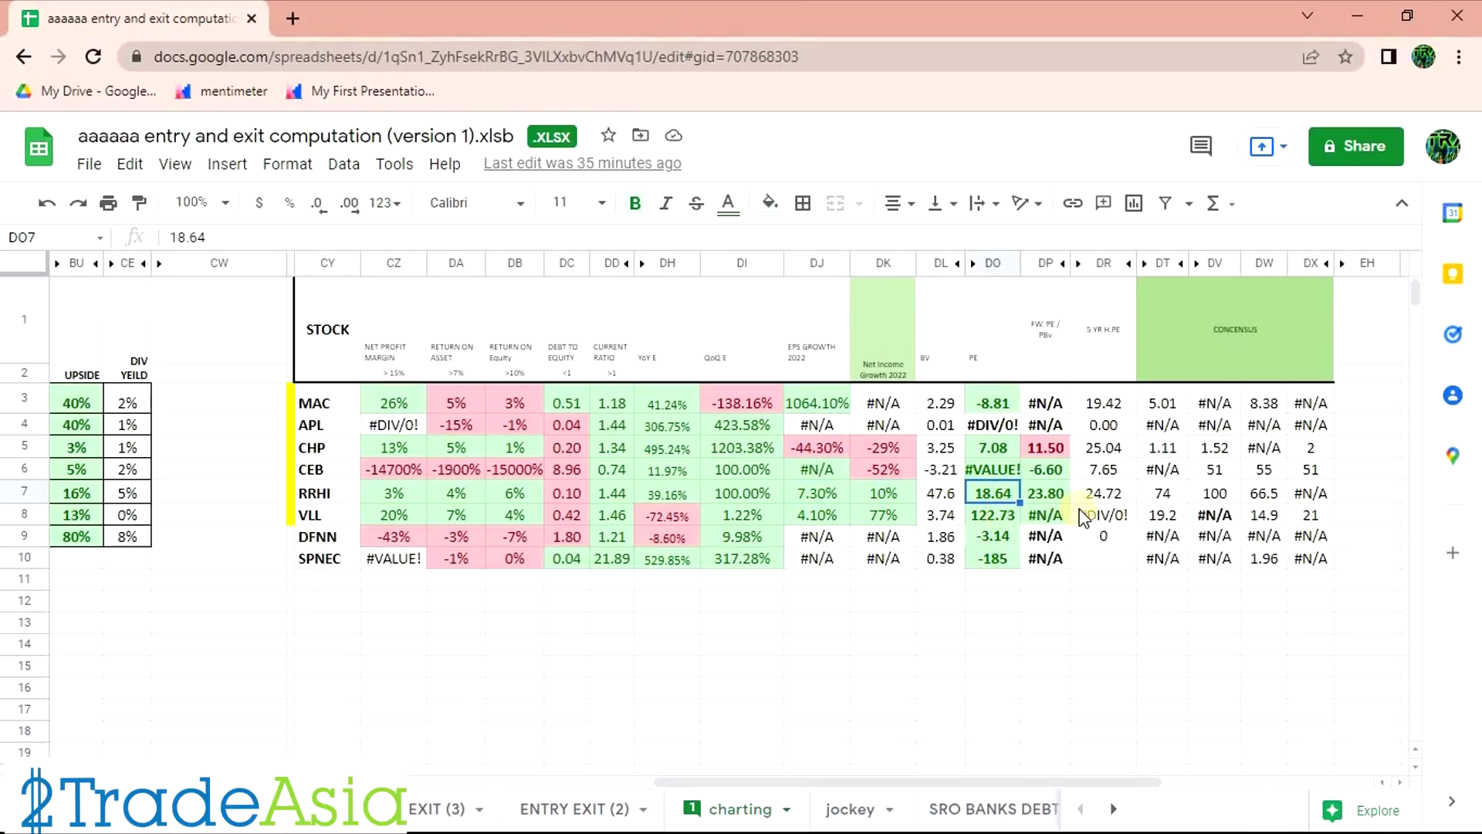
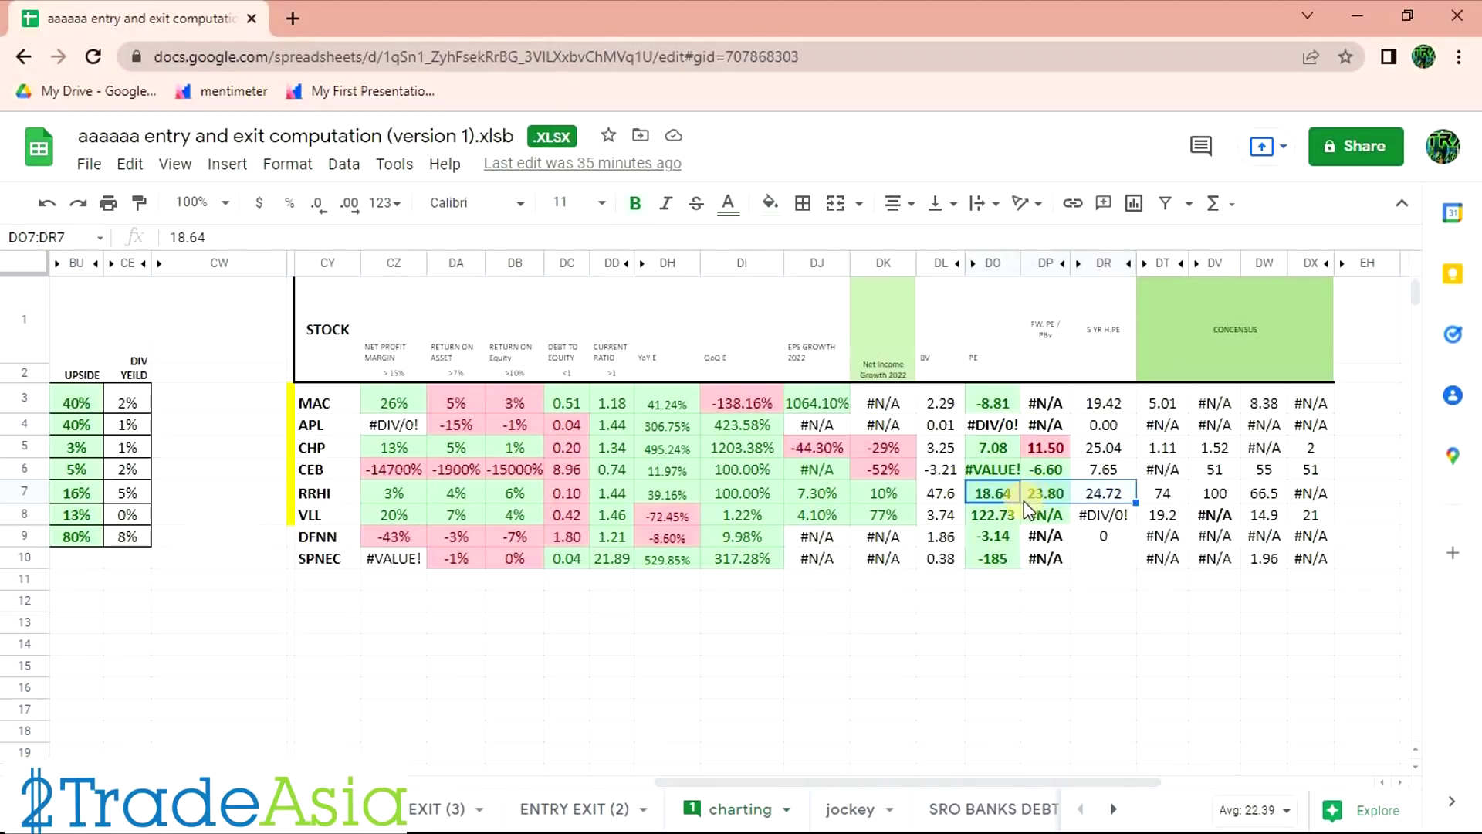
Review RRHI's 2022 EPS and net income growth and its consensus target prices, comparing them with the measured upside on its chart.
{"action": "left_click_drag", "start_coordinate": [829, 494], "coordinate": [920, 511]}
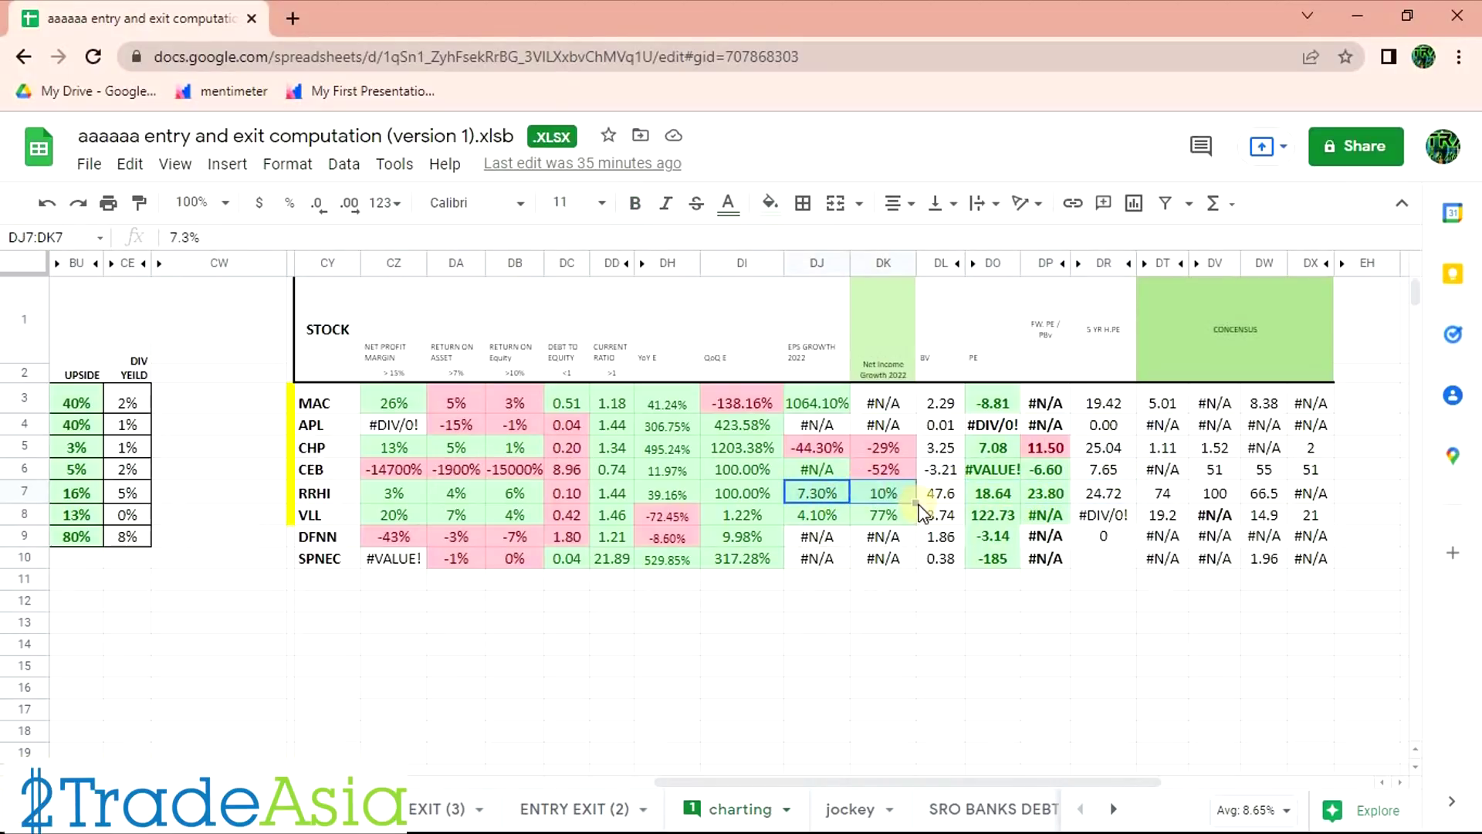
{"action": "left_click", "coordinate": [1168, 494]}
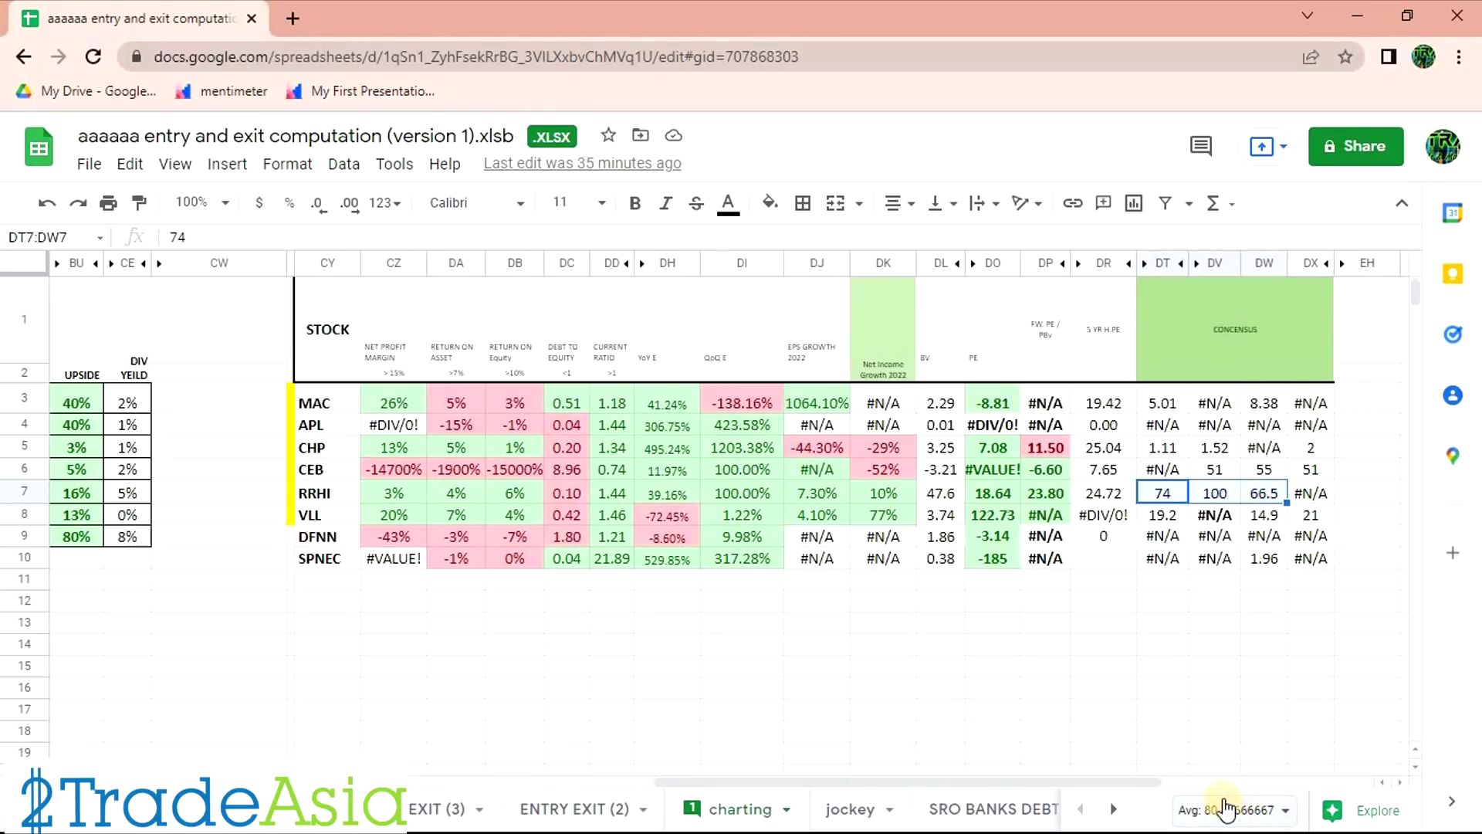
{"action": "key", "text": "alt+Tab"}
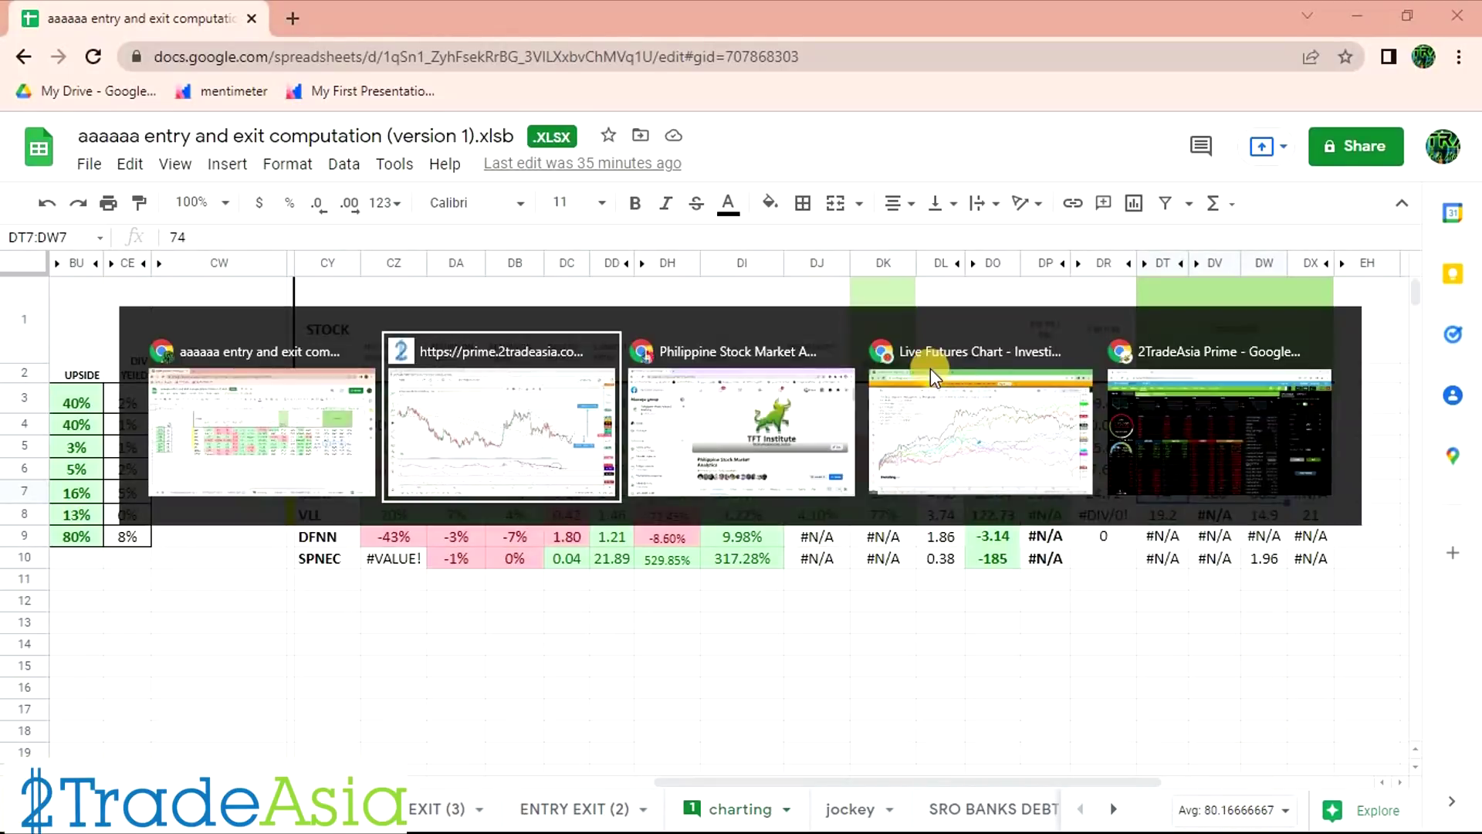
{"action": "left_click", "coordinate": [549, 428]}
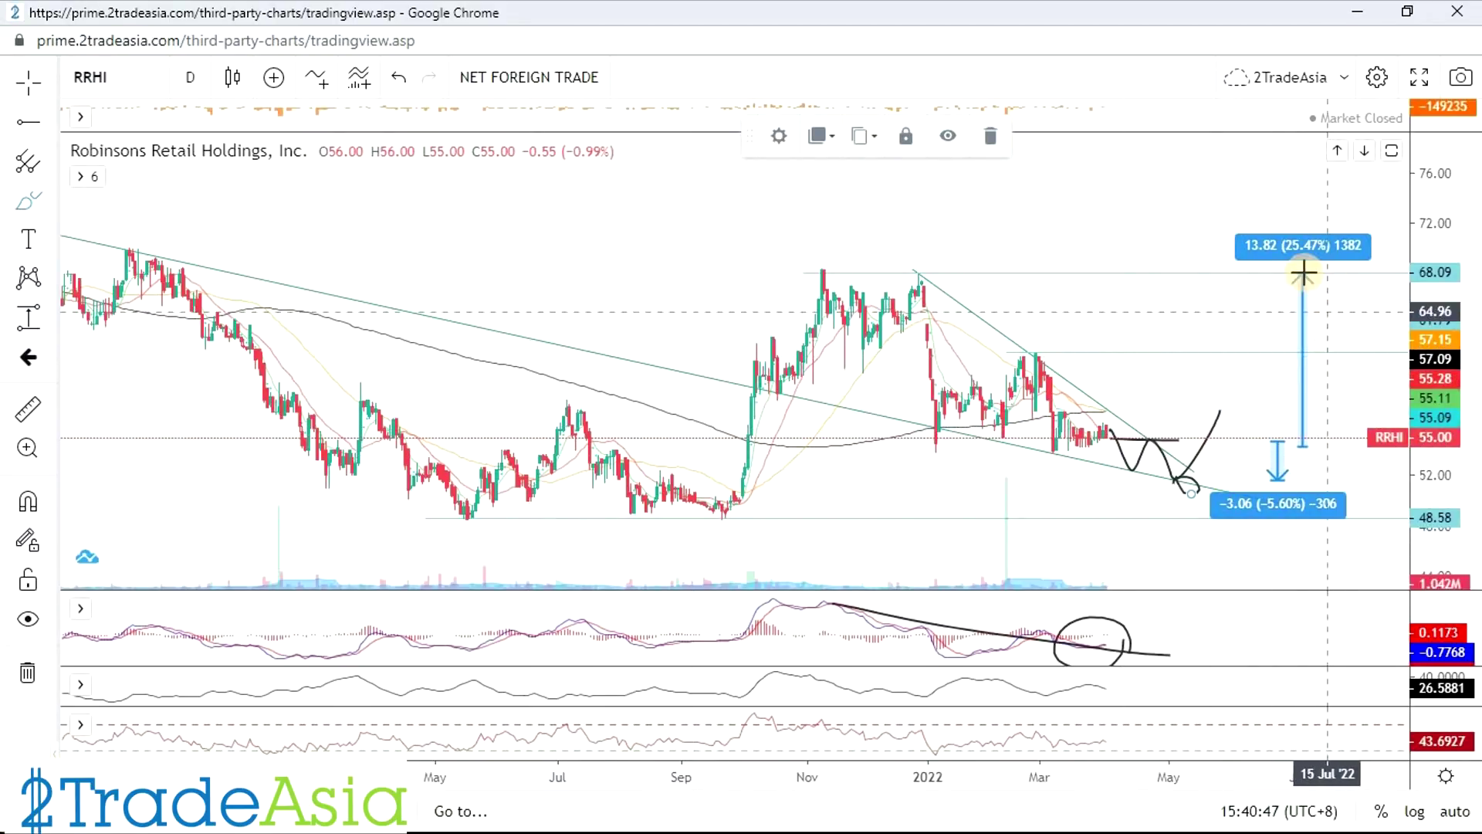
{"action": "left_click_drag", "start_coordinate": [1446, 185], "coordinate": [1442, 223]}
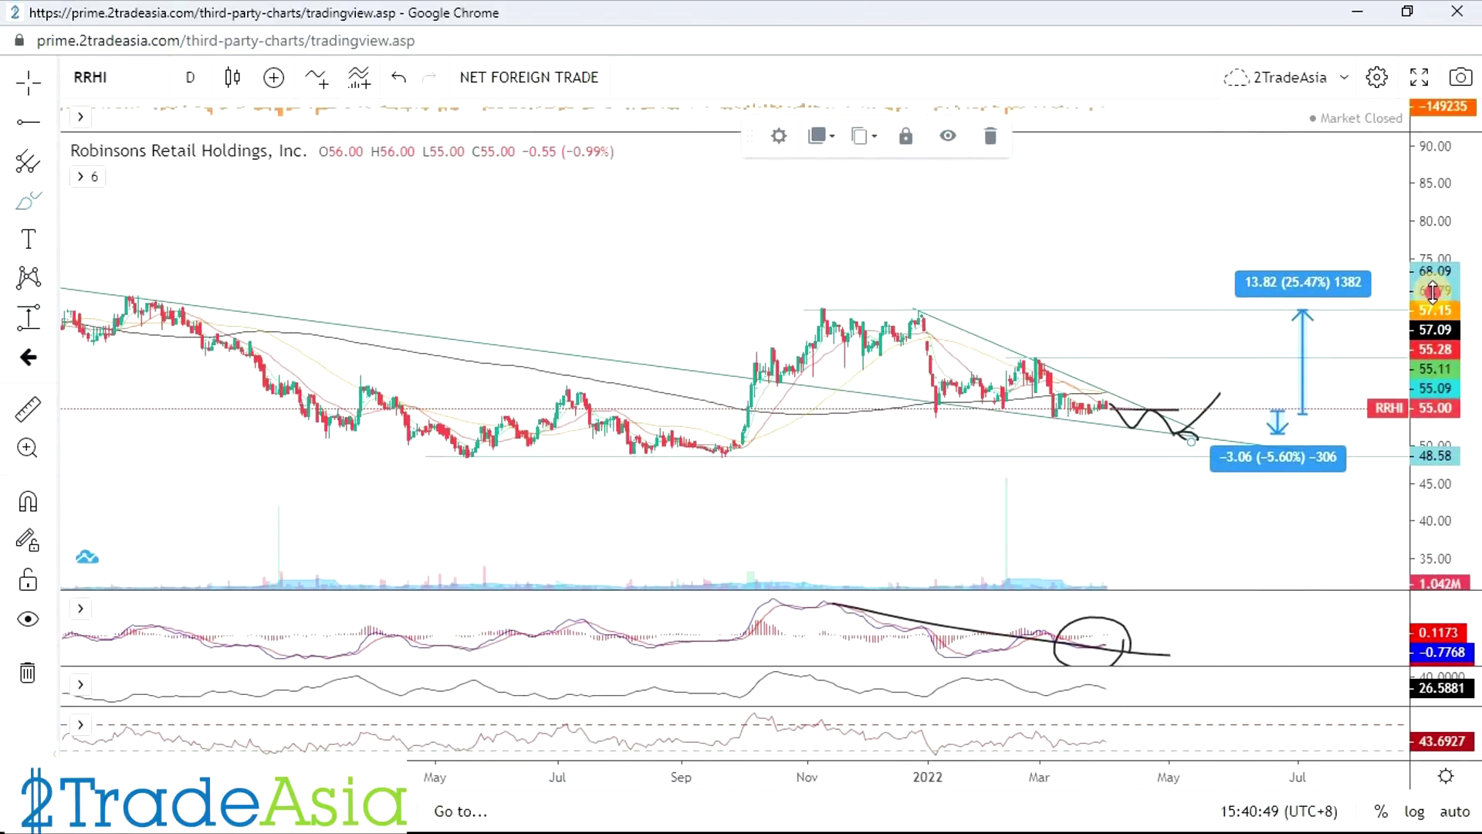
{"action": "key", "text": "alt+Tab"}
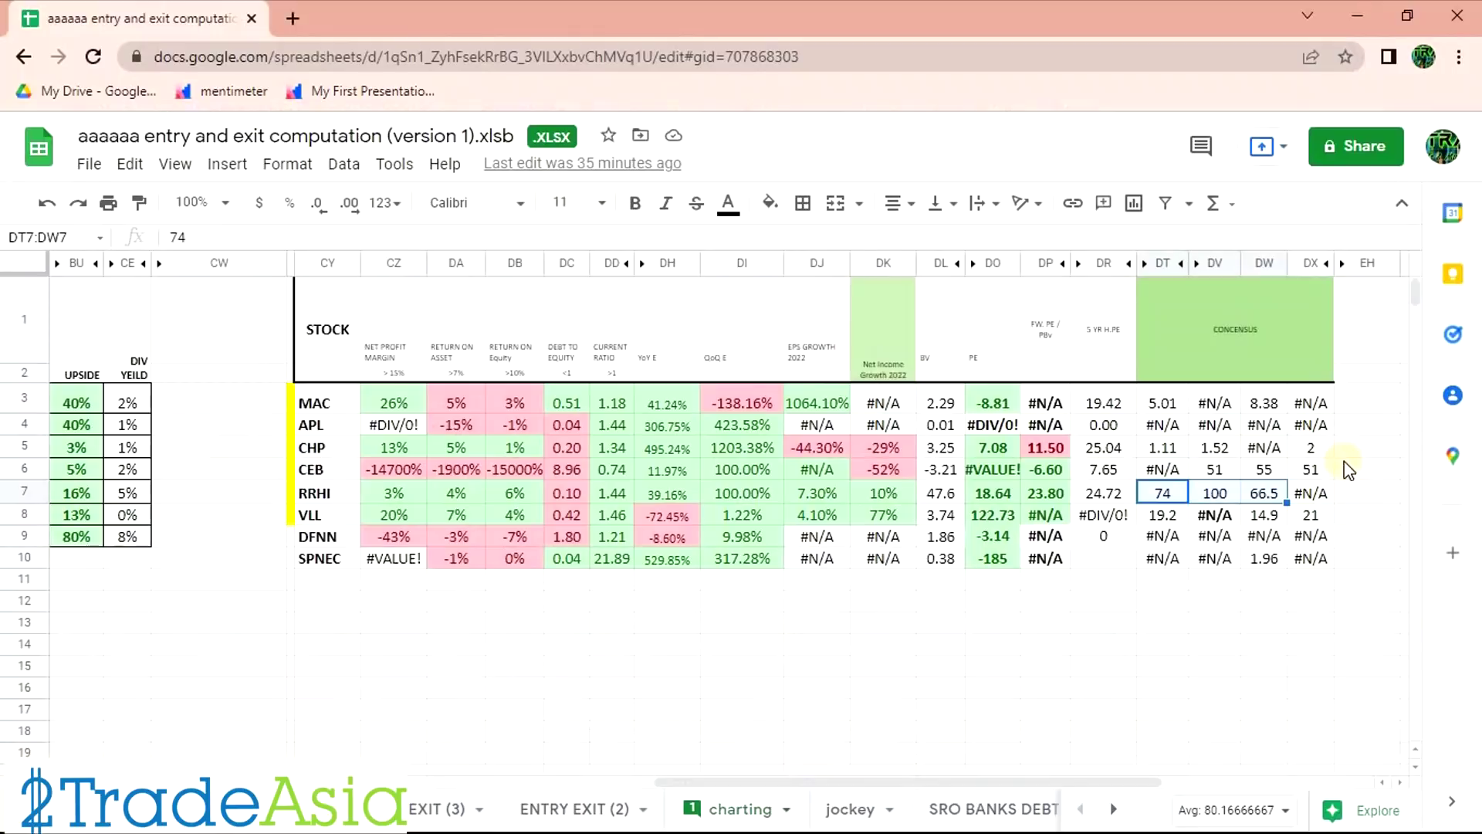
{"action": "key", "text": "alt+Tab"}
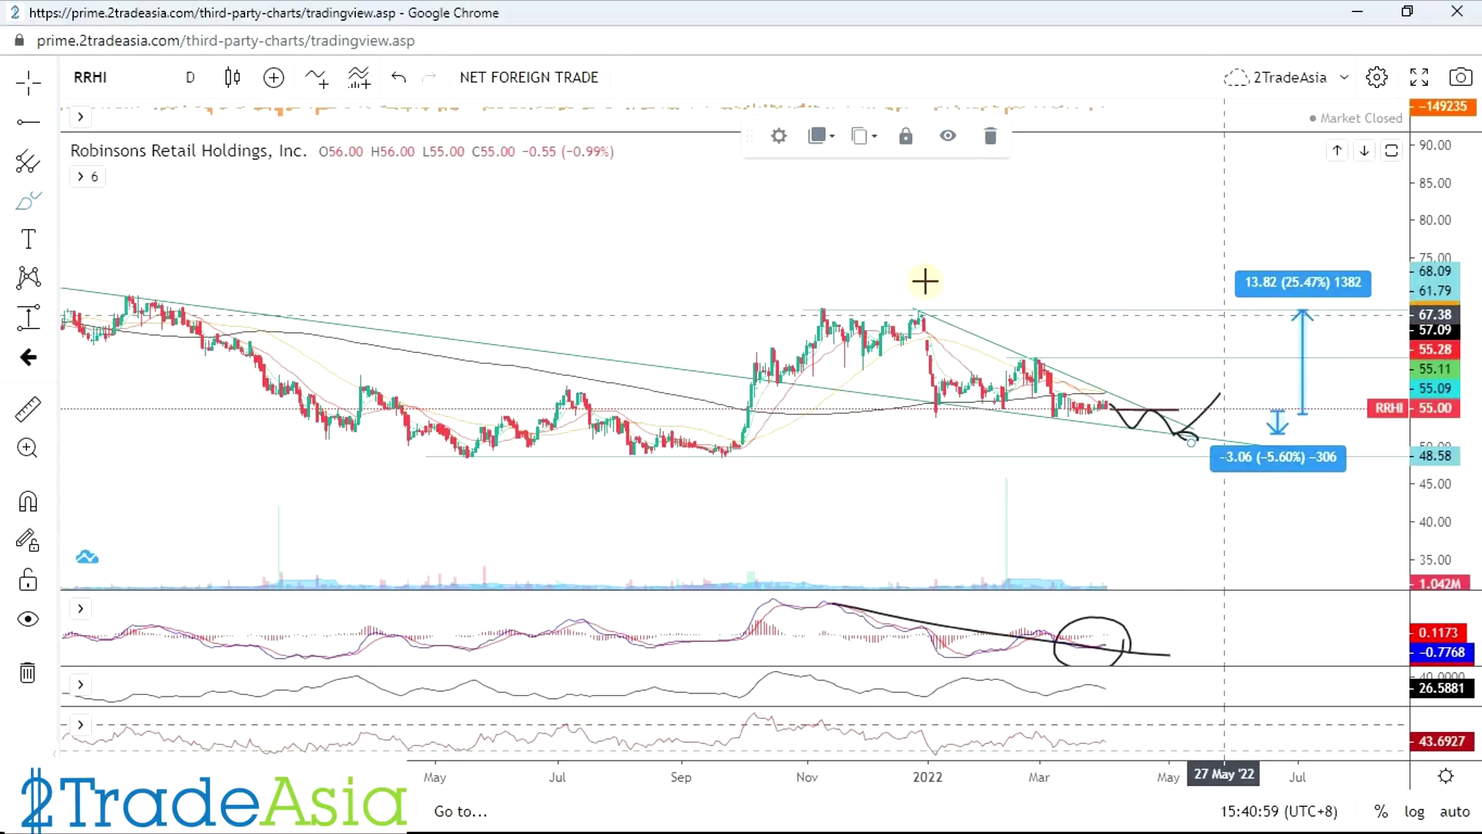
Examine RRHI's longer price history back to 2019 against the long descending trend line.
{"action": "scroll", "coordinate": [1165, 419], "scroll_direction": "down", "scroll_amount": 2}
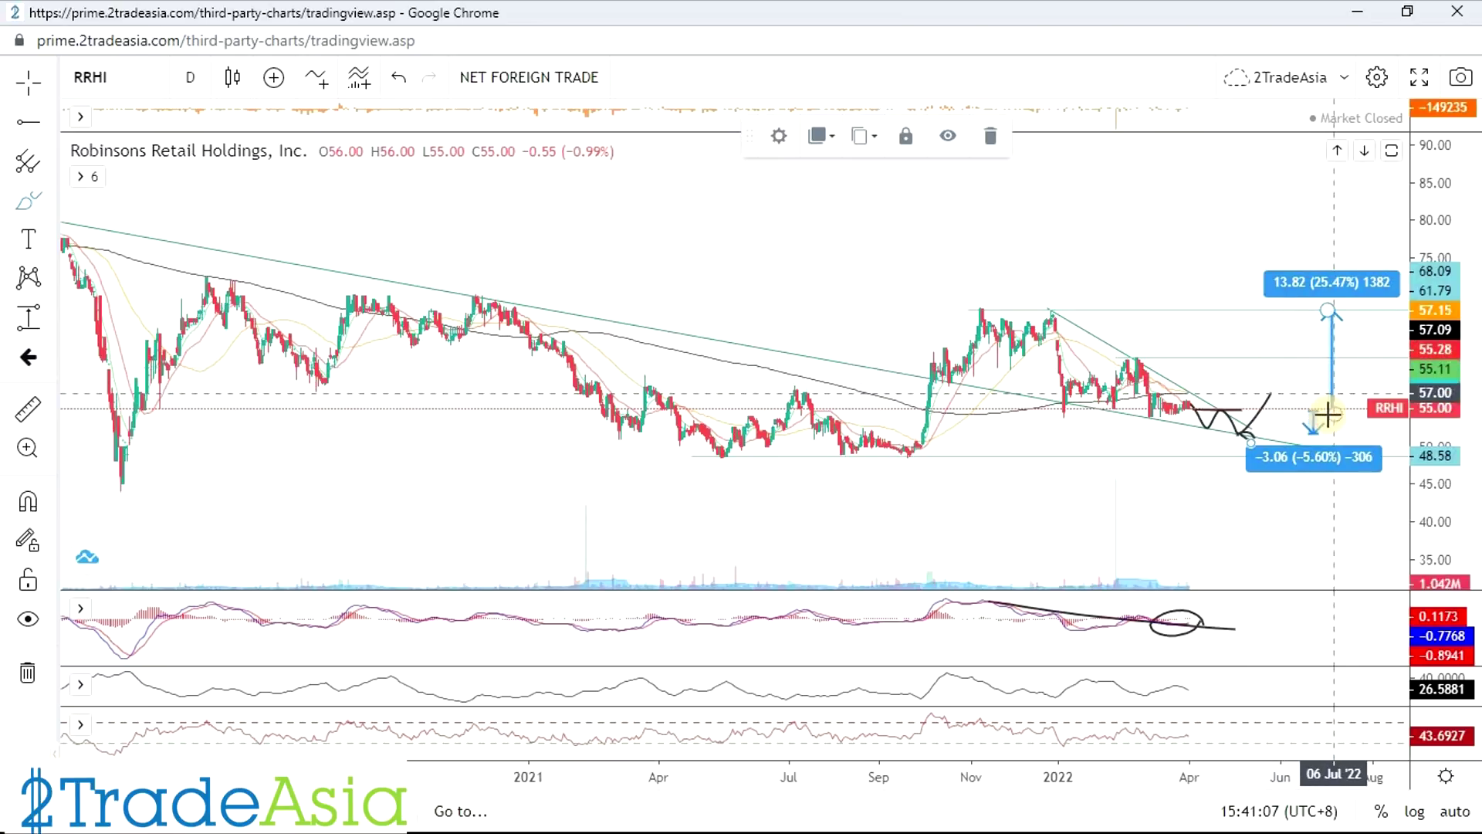
{"action": "scroll", "coordinate": [1064, 394], "scroll_direction": "down", "scroll_amount": 1}
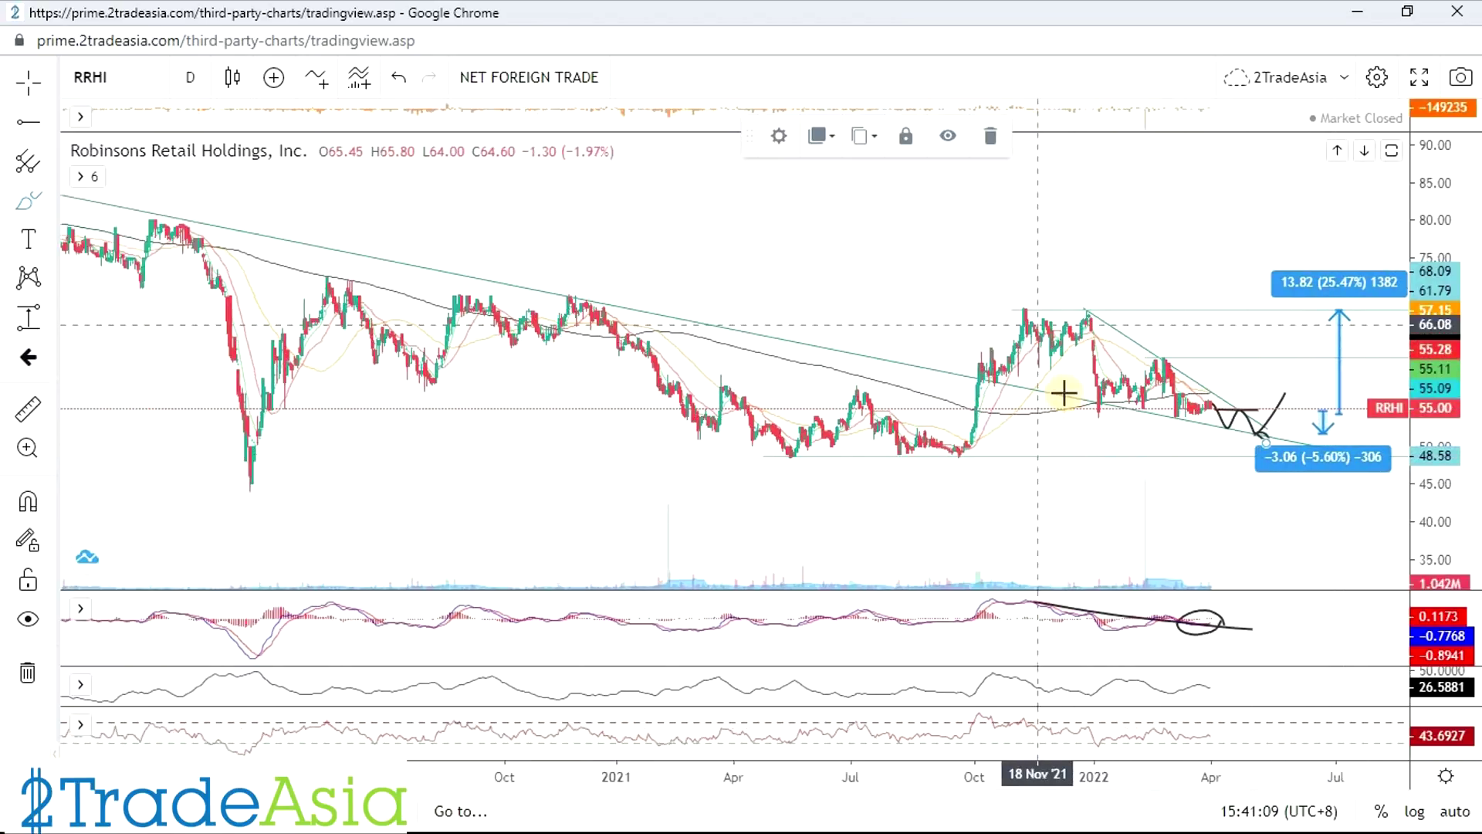
{"action": "scroll", "coordinate": [1064, 394], "scroll_direction": "down", "scroll_amount": 4}
{"action": "scroll", "coordinate": [1198, 505], "scroll_direction": "up", "scroll_amount": 1}
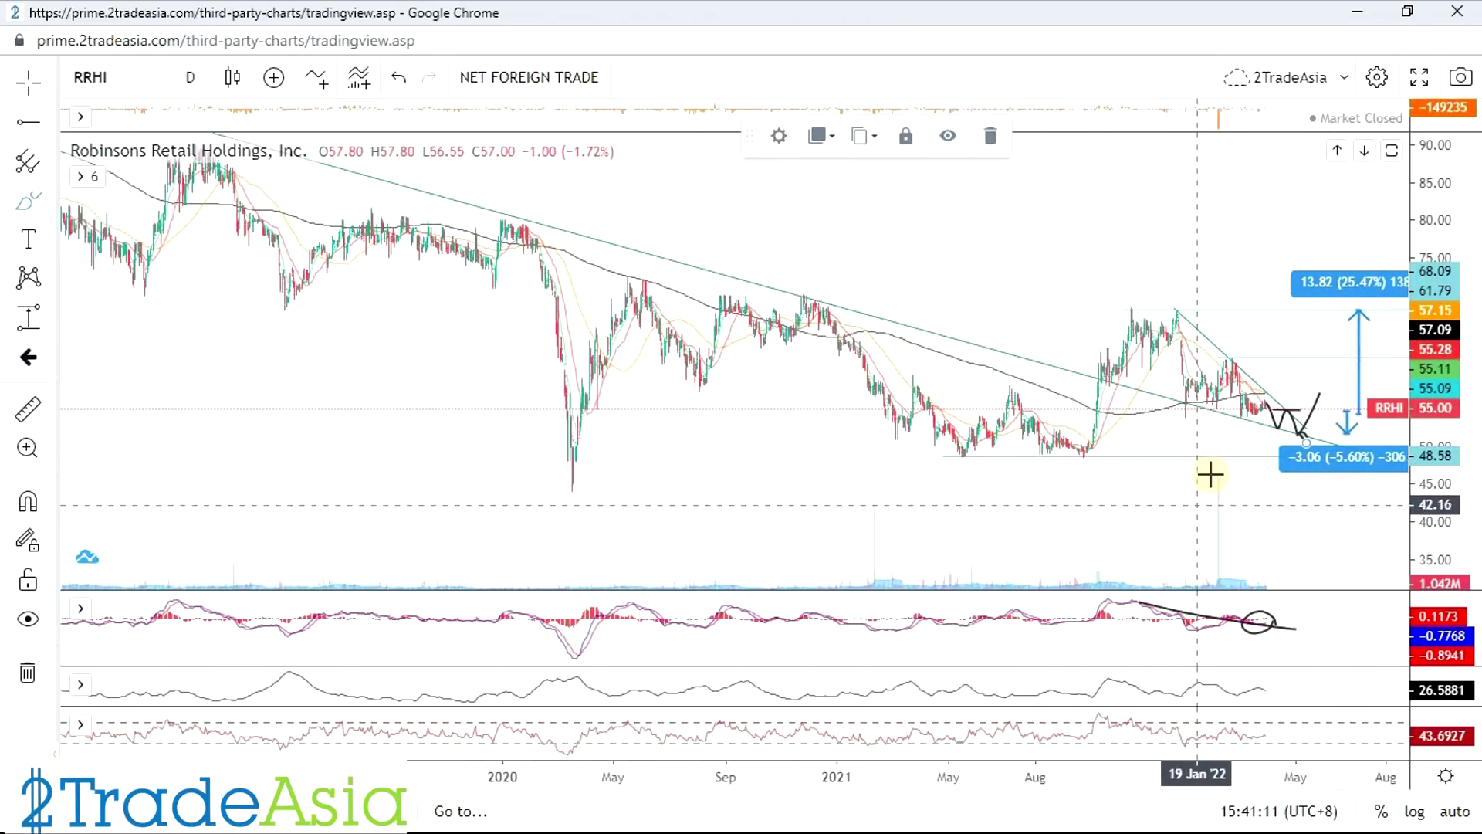
Switch to the entry and exit spreadsheet and review RRHI's PE figures, consensus targets and full row of profitability and growth ratios.
{"action": "key", "text": "alt+Tab"}
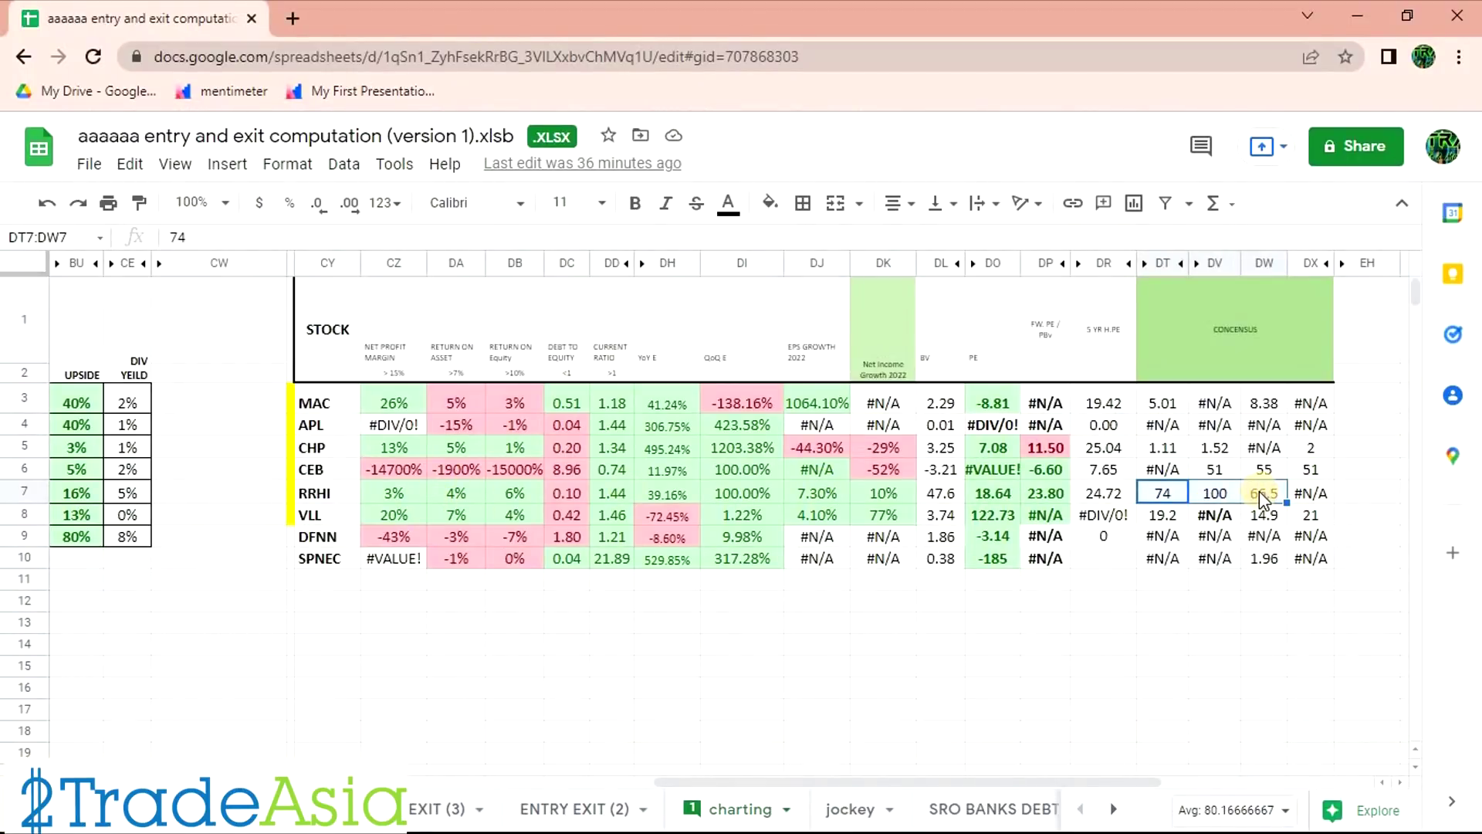
{"action": "left_click_drag", "start_coordinate": [987, 485], "coordinate": [1311, 493]}
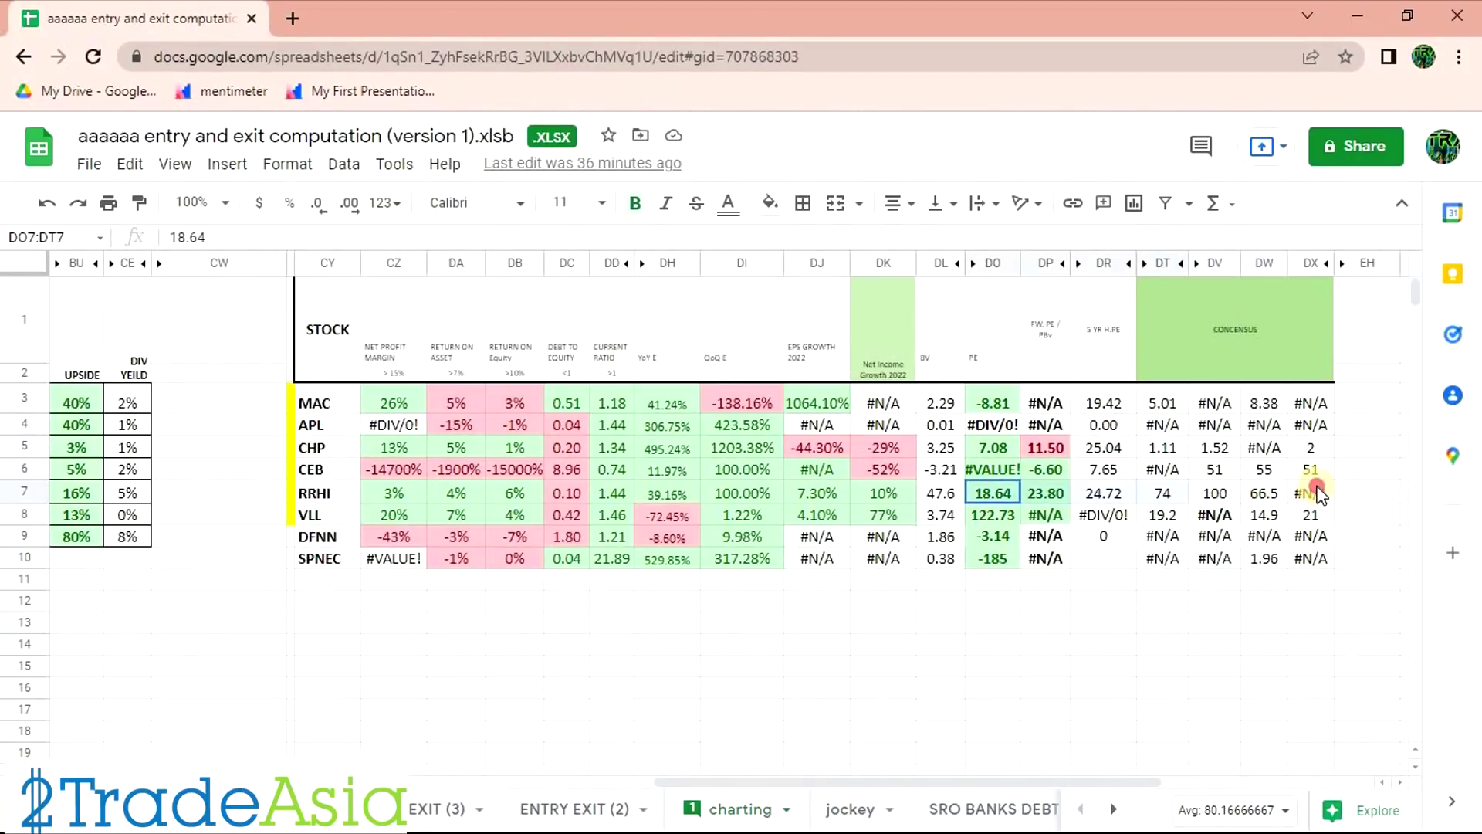
{"action": "left_click_drag", "start_coordinate": [310, 493], "coordinate": [860, 493]}
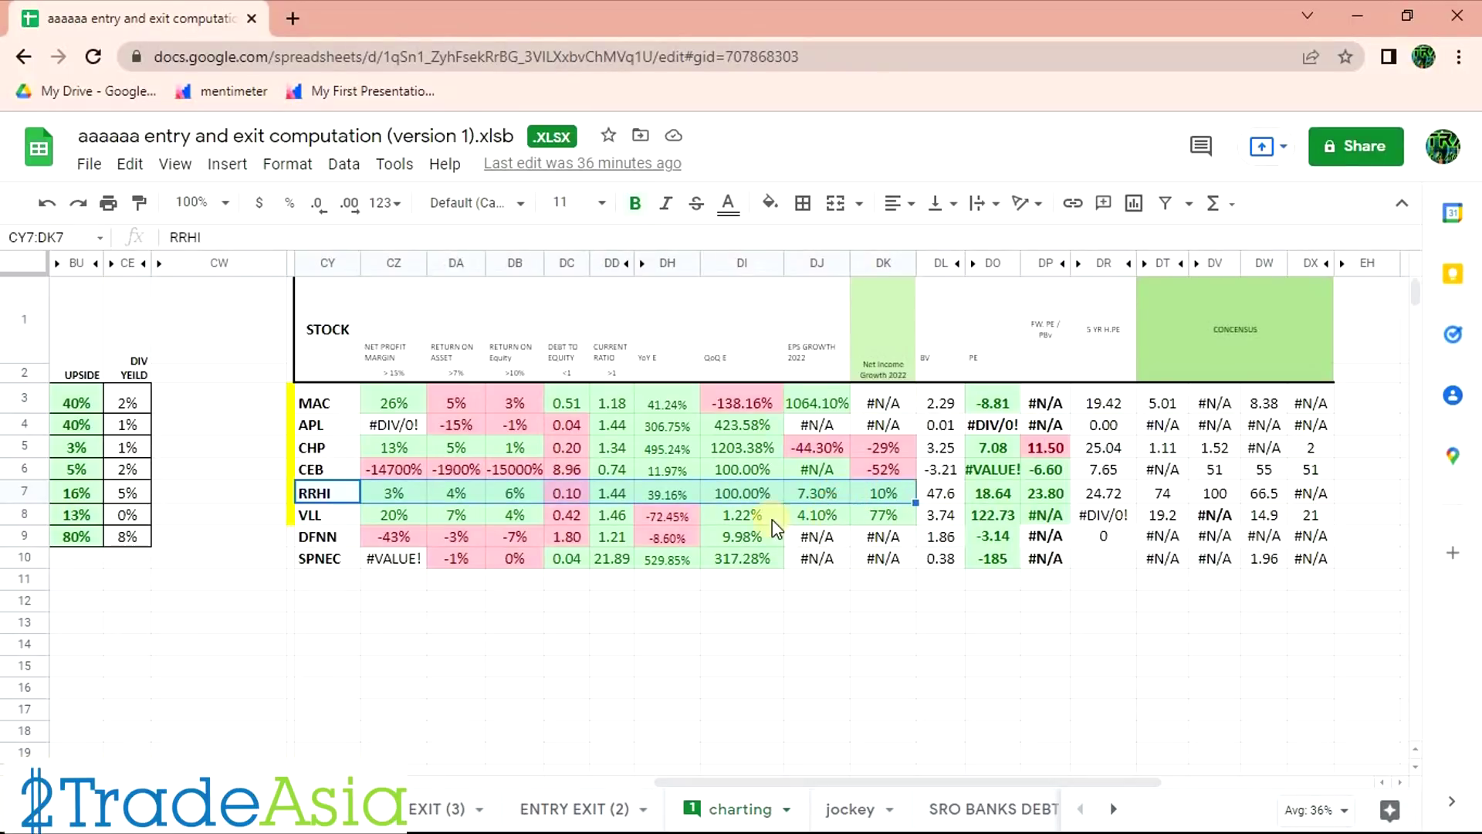
Select VLL in the sheet, load its chart in the charting window, and brush a near-vertical stroke above the early 2022 candles.
{"action": "left_click", "coordinate": [307, 515]}
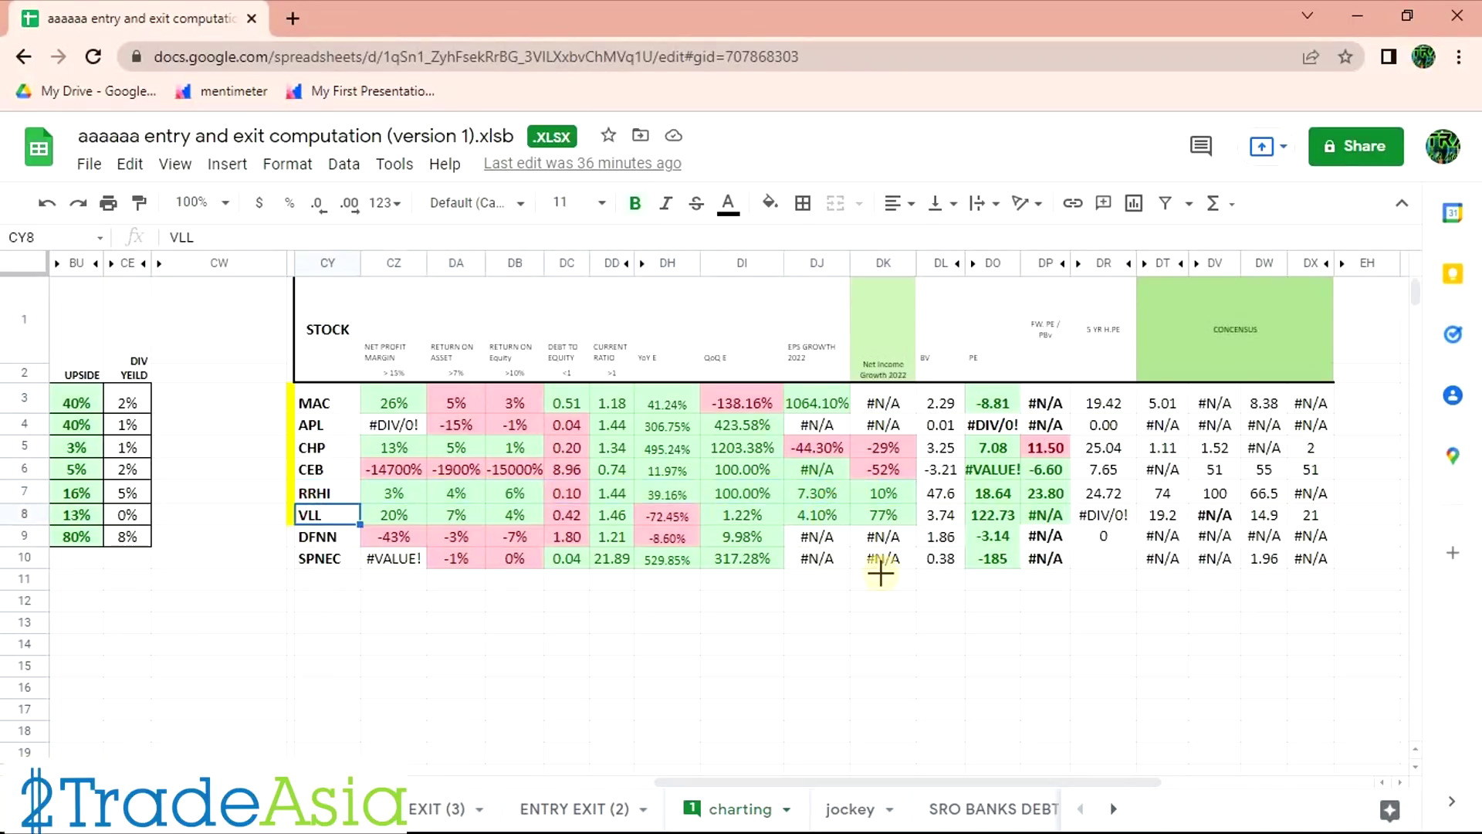
{"action": "key", "text": "alt+Tab"}
{"action": "type", "text": "VLL"}
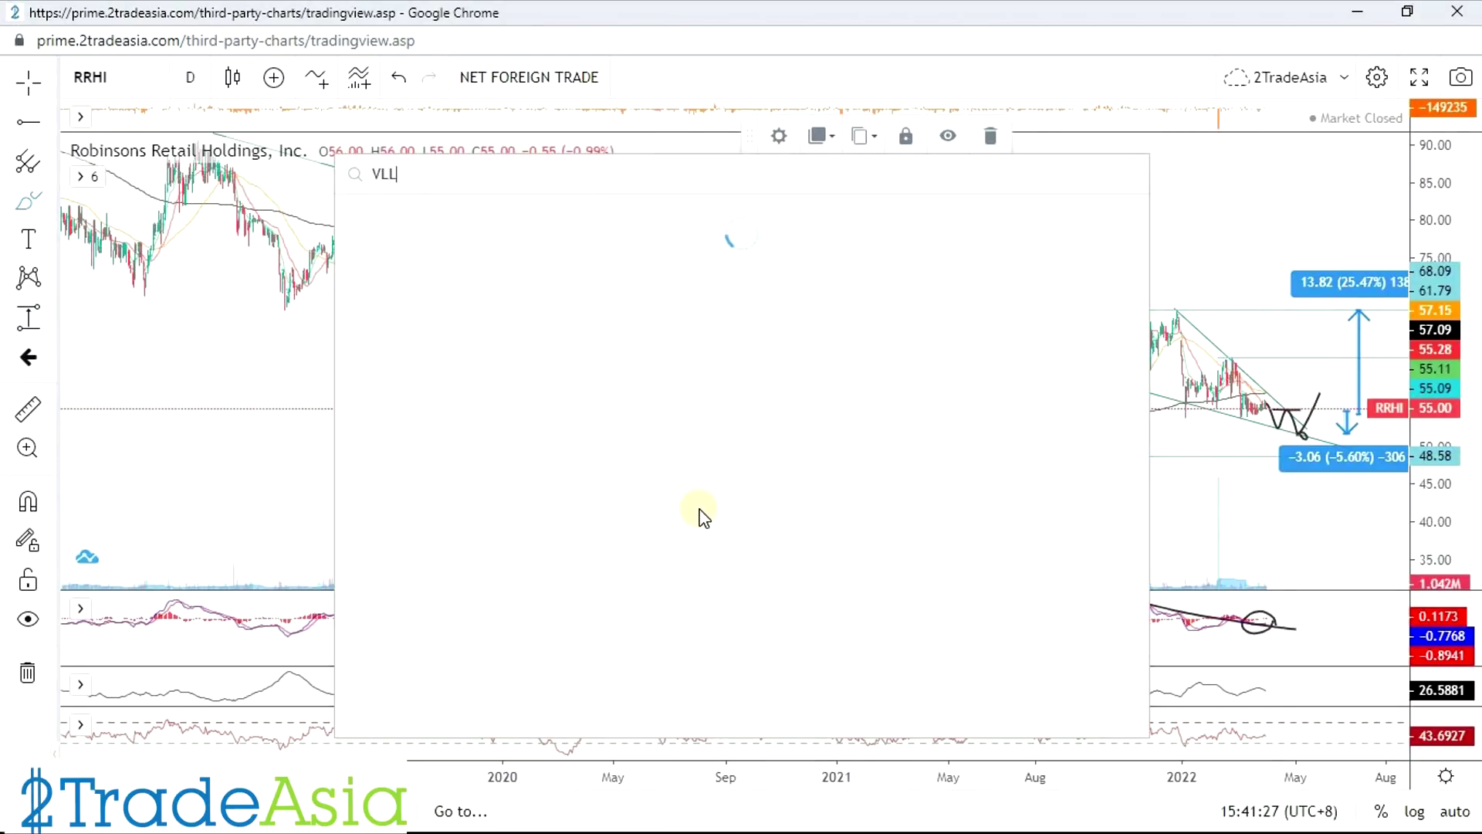
{"action": "key", "text": "Return"}
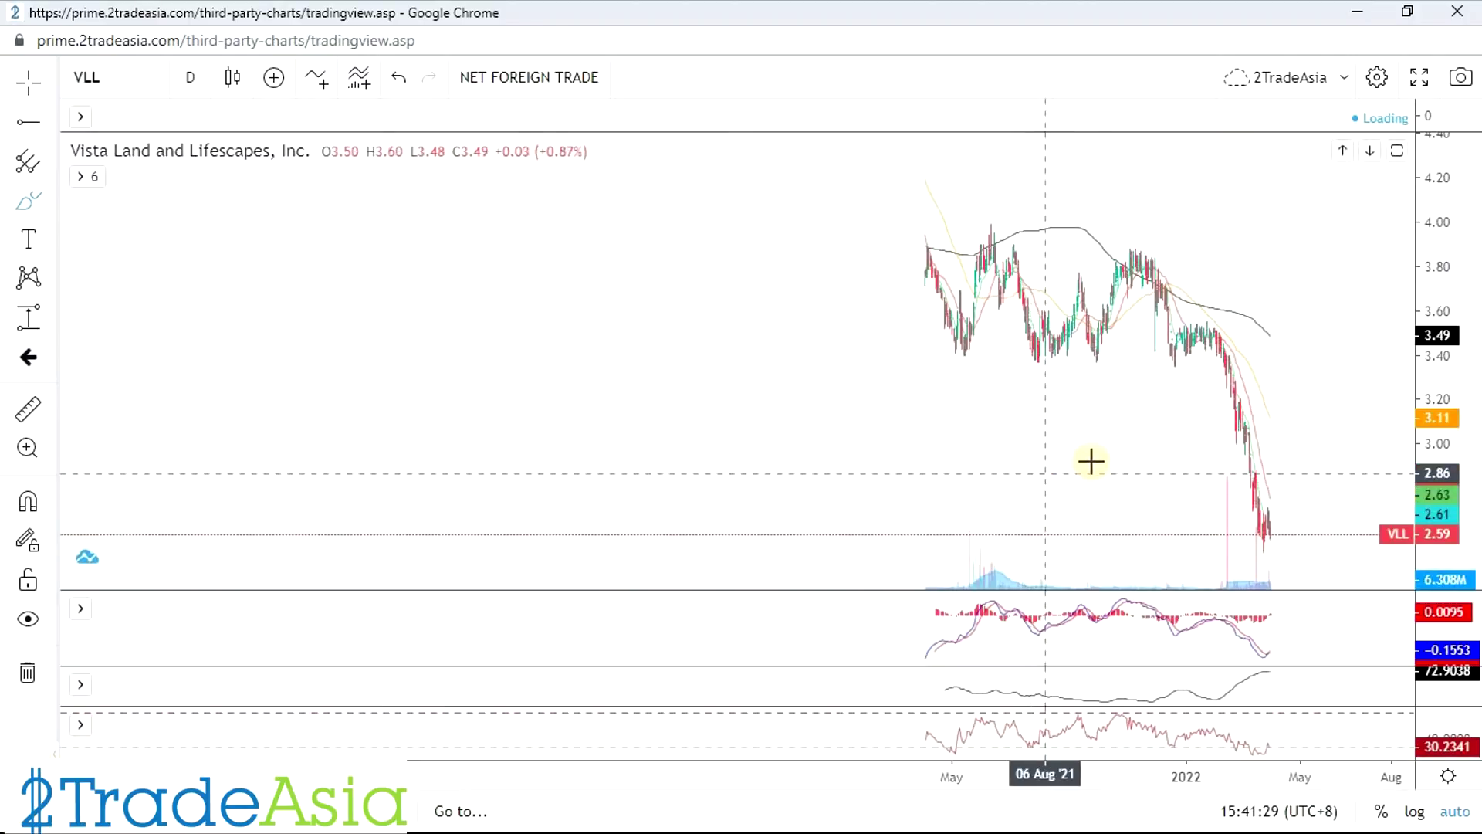
{"action": "left_click_drag", "start_coordinate": [1228, 486], "coordinate": [1239, 307]}
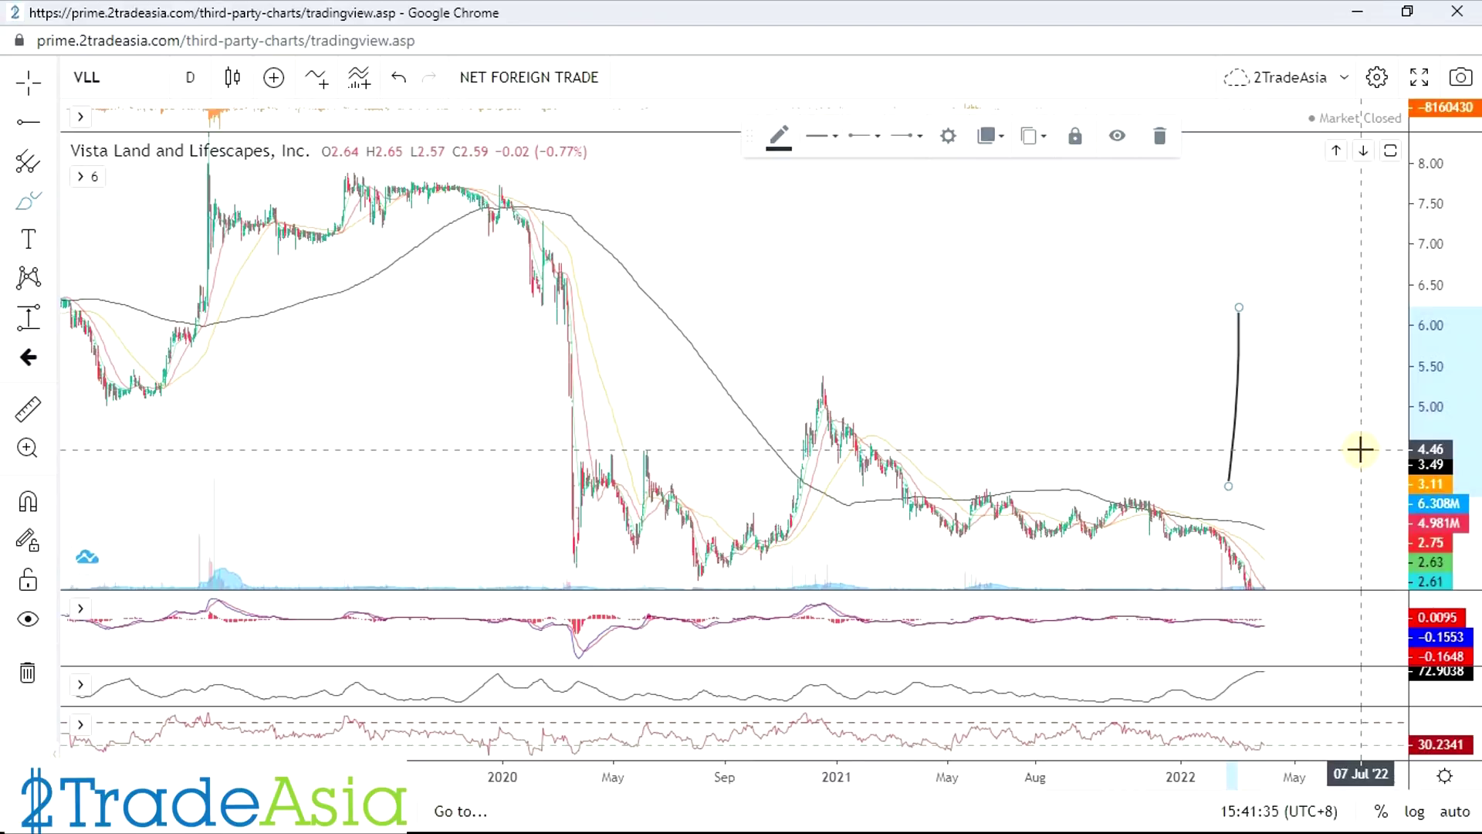
Place a horizontal ray at about 2.99 from VLL's March 2020 low.
{"action": "scroll", "coordinate": [1273, 430], "scroll_direction": "up", "scroll_amount": 3}
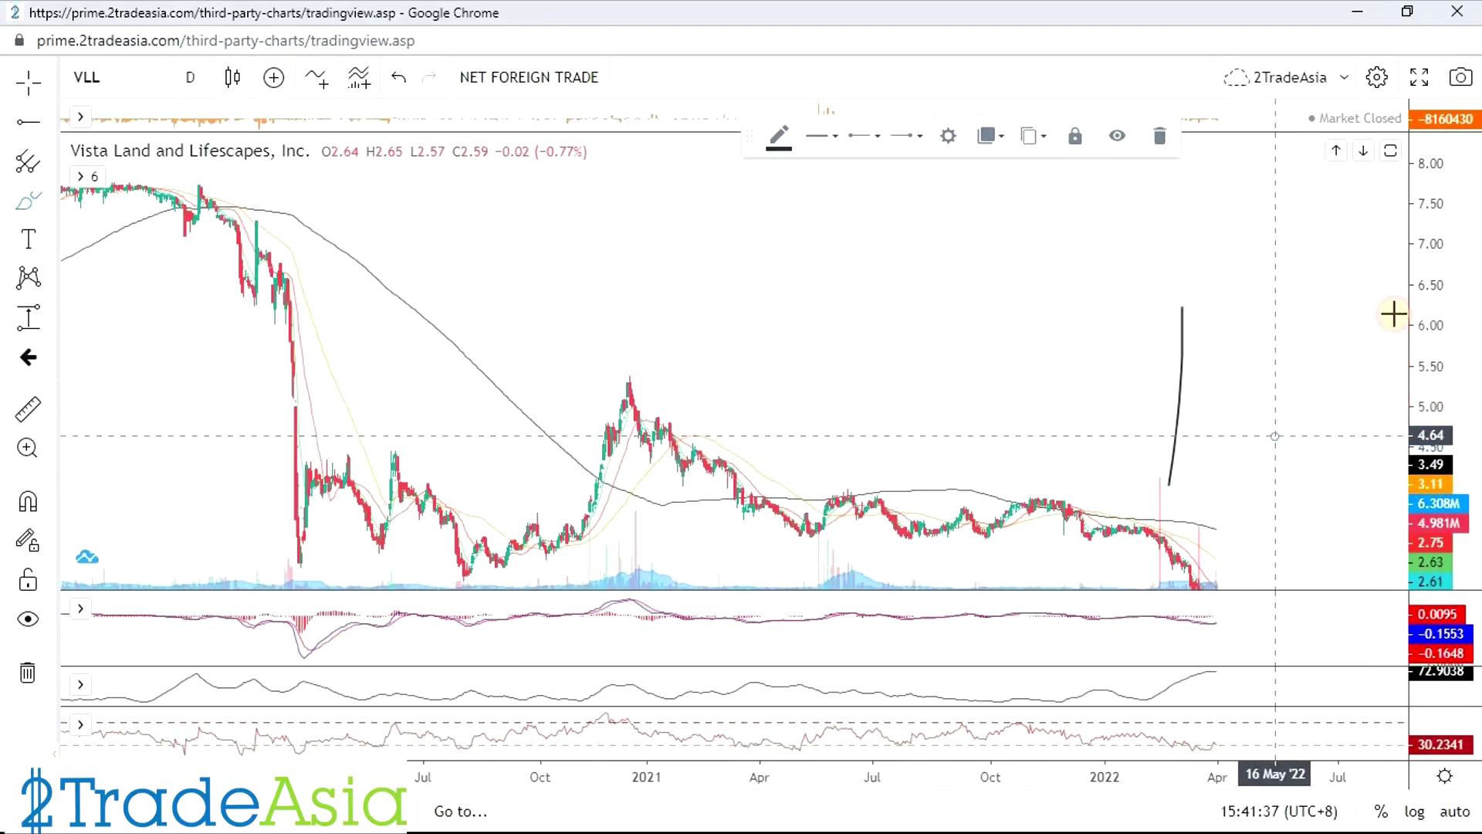
{"action": "left_click_drag", "start_coordinate": [1434, 407], "coordinate": [1433, 494]}
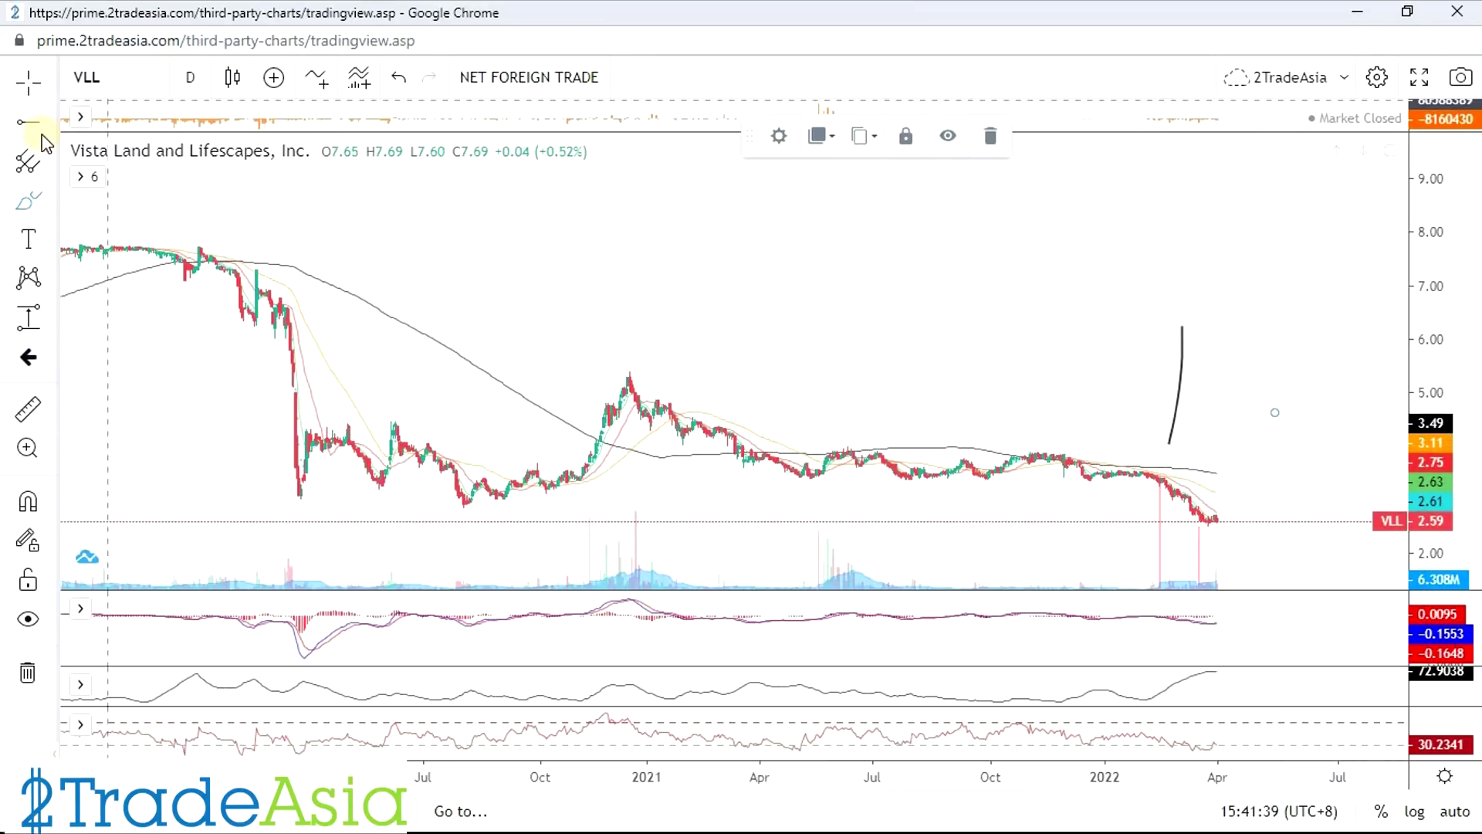
{"action": "left_click", "coordinate": [114, 294]}
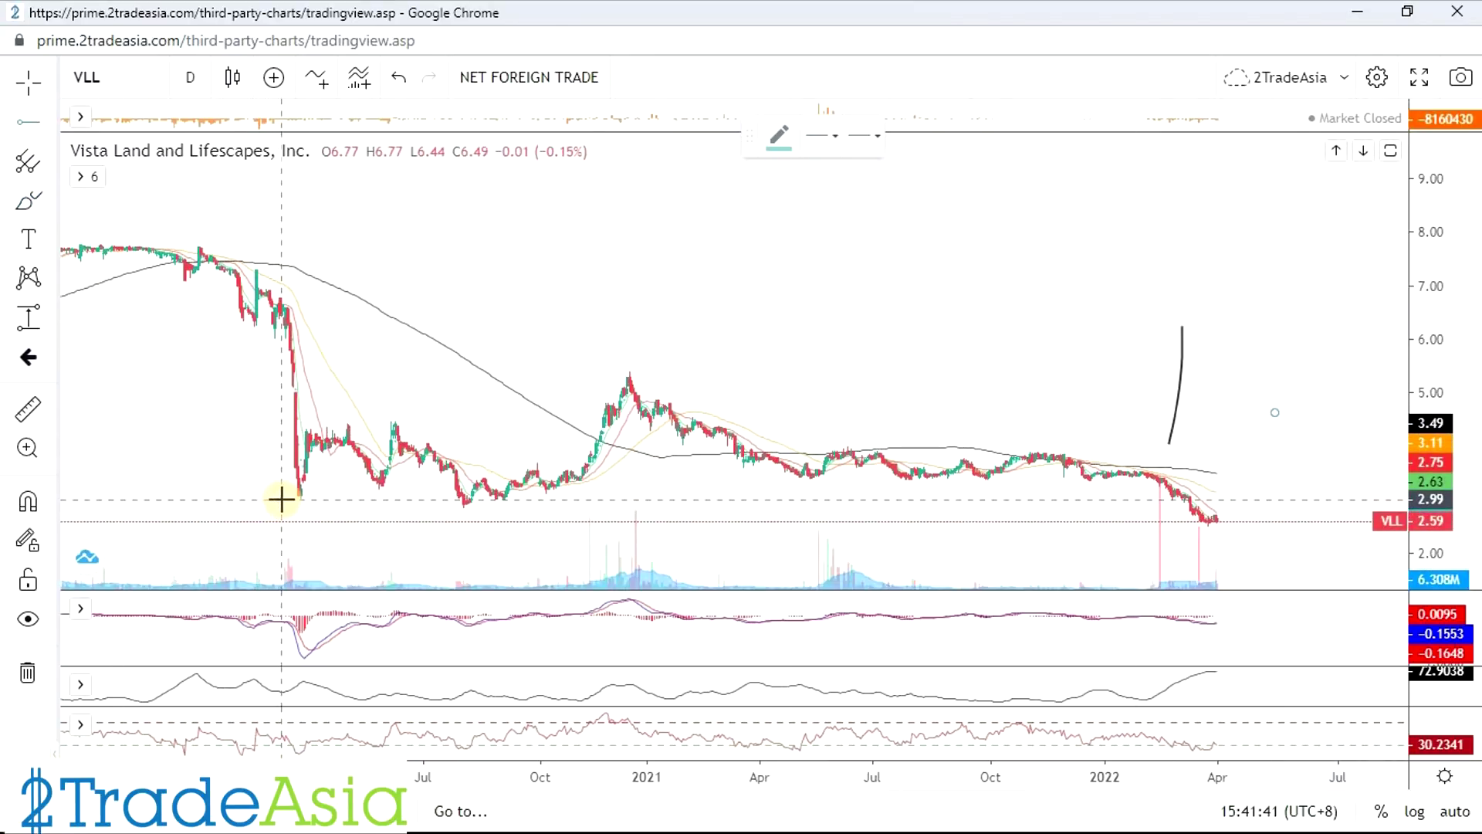
{"action": "left_click", "coordinate": [282, 499]}
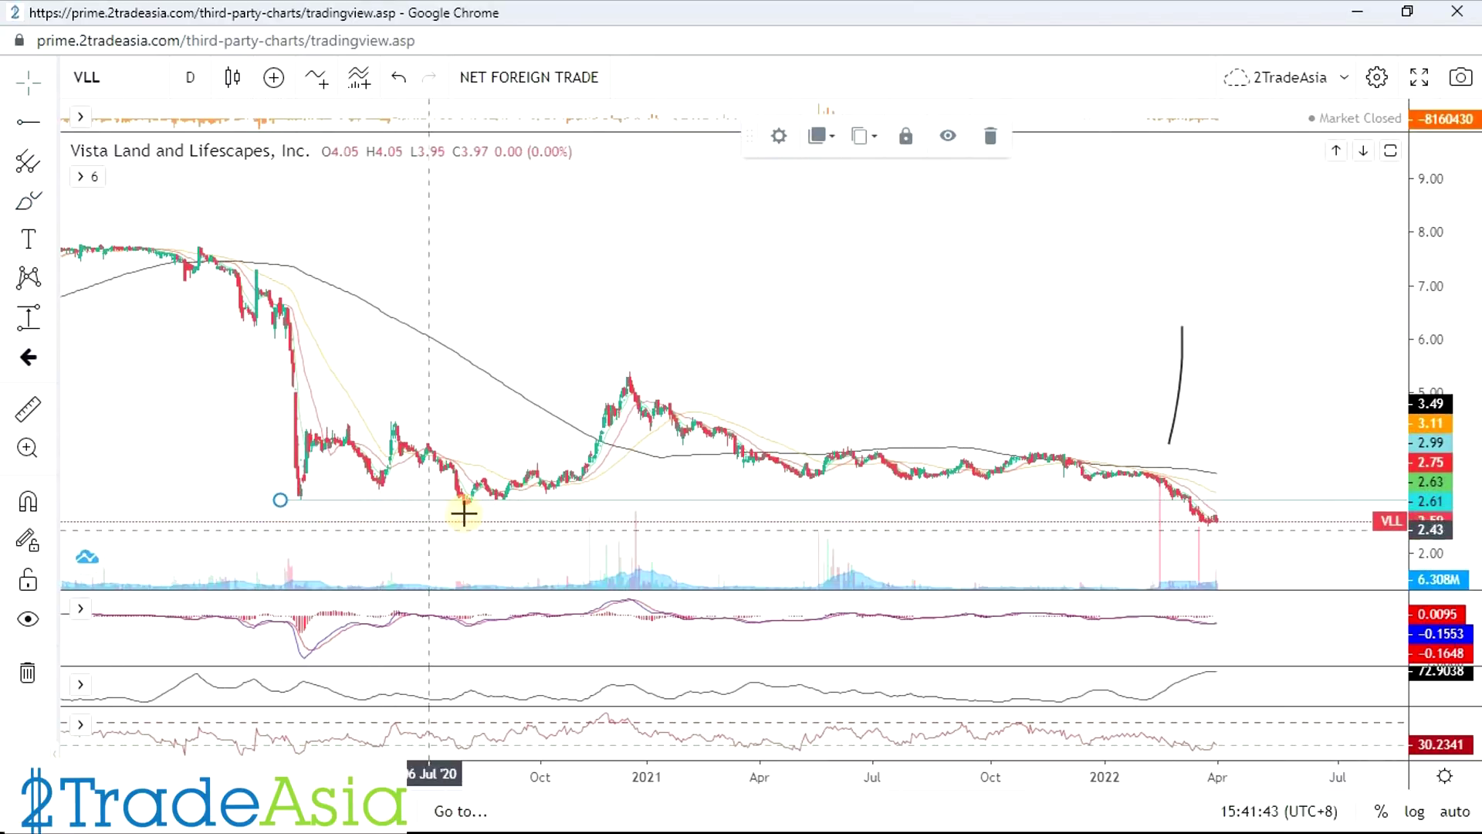
Examine VLL's full price history back before 2012 for earlier support levels below the March 2020 low.
{"action": "scroll", "coordinate": [540, 533], "scroll_direction": "down", "scroll_amount": 2}
{"action": "scroll", "coordinate": [585, 544], "scroll_direction": "down", "scroll_amount": 2}
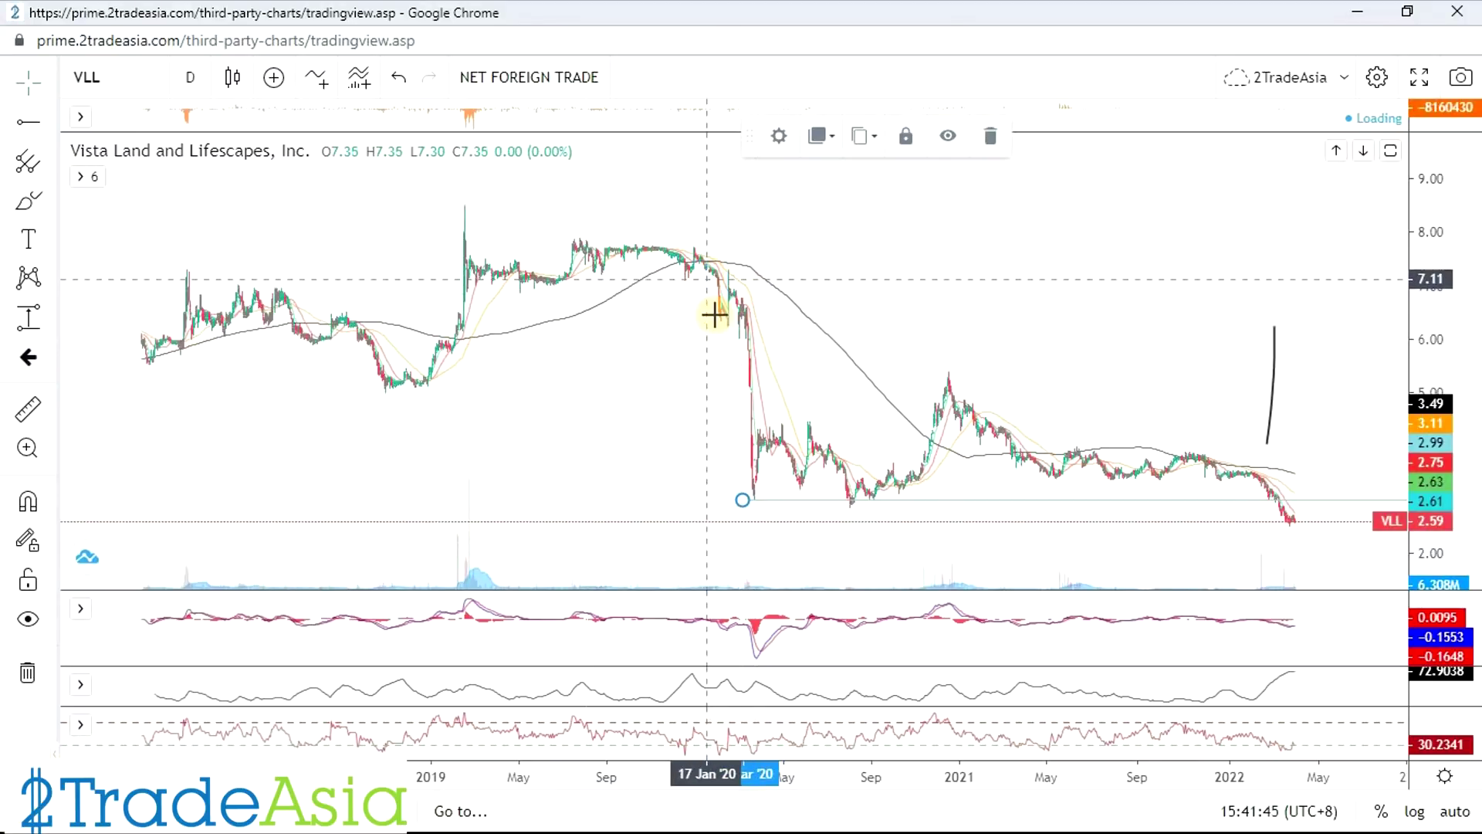
{"action": "scroll", "coordinate": [1333, 539], "scroll_direction": "down", "scroll_amount": 2}
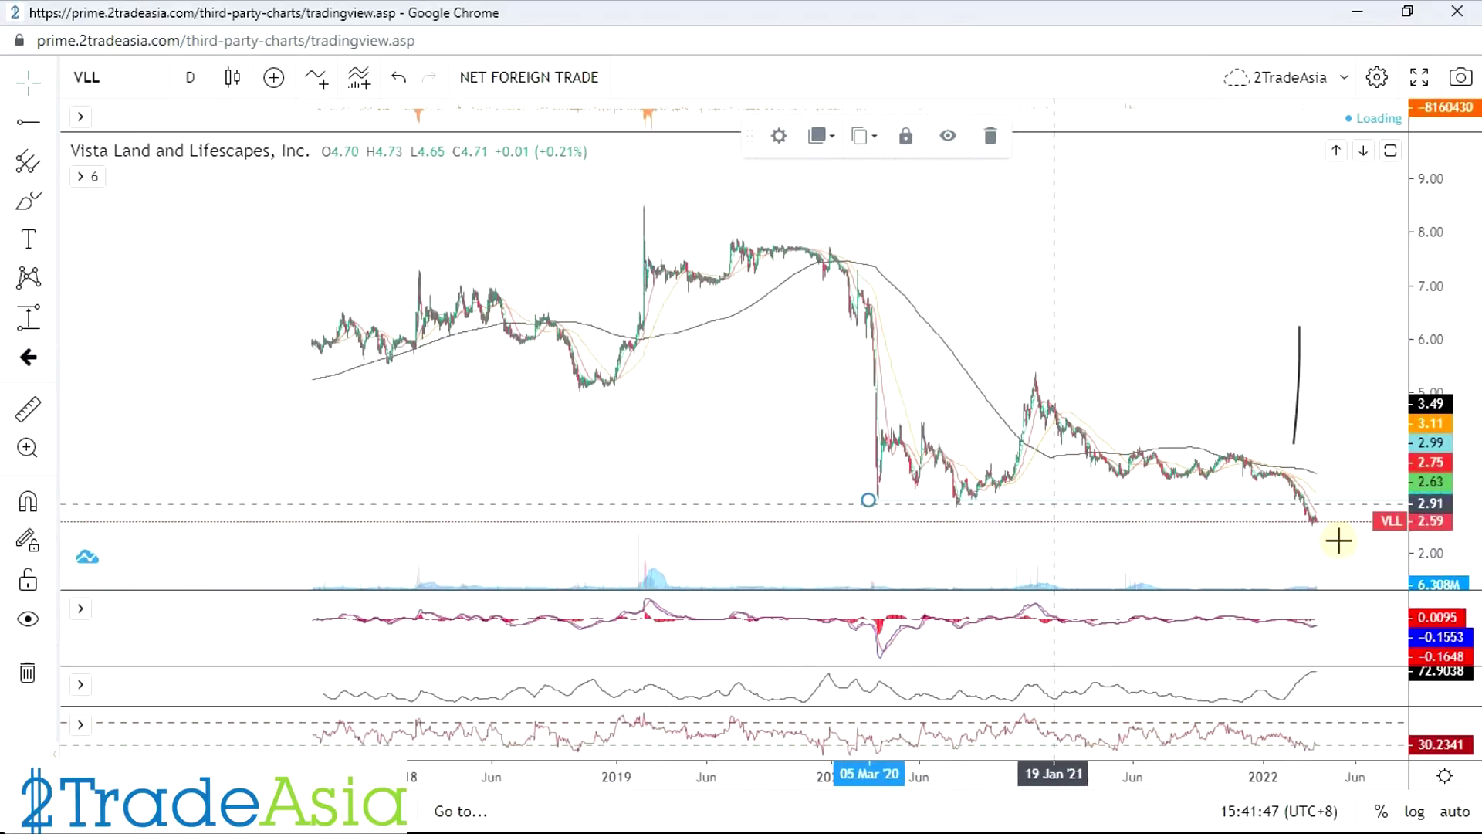
{"action": "scroll", "coordinate": [1181, 474], "scroll_direction": "down", "scroll_amount": 2}
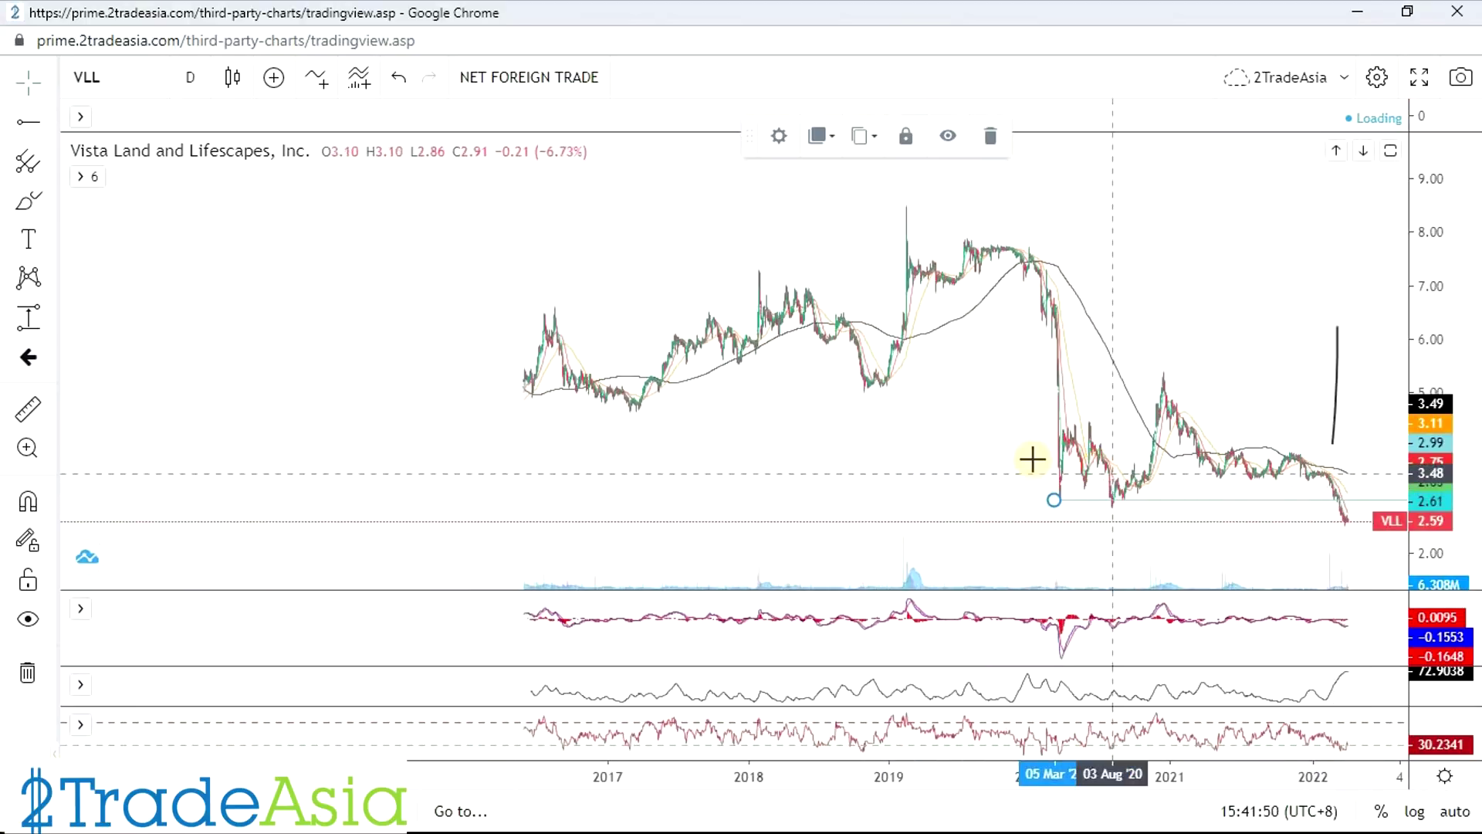
{"action": "scroll", "coordinate": [936, 458], "scroll_direction": "down", "scroll_amount": 5}
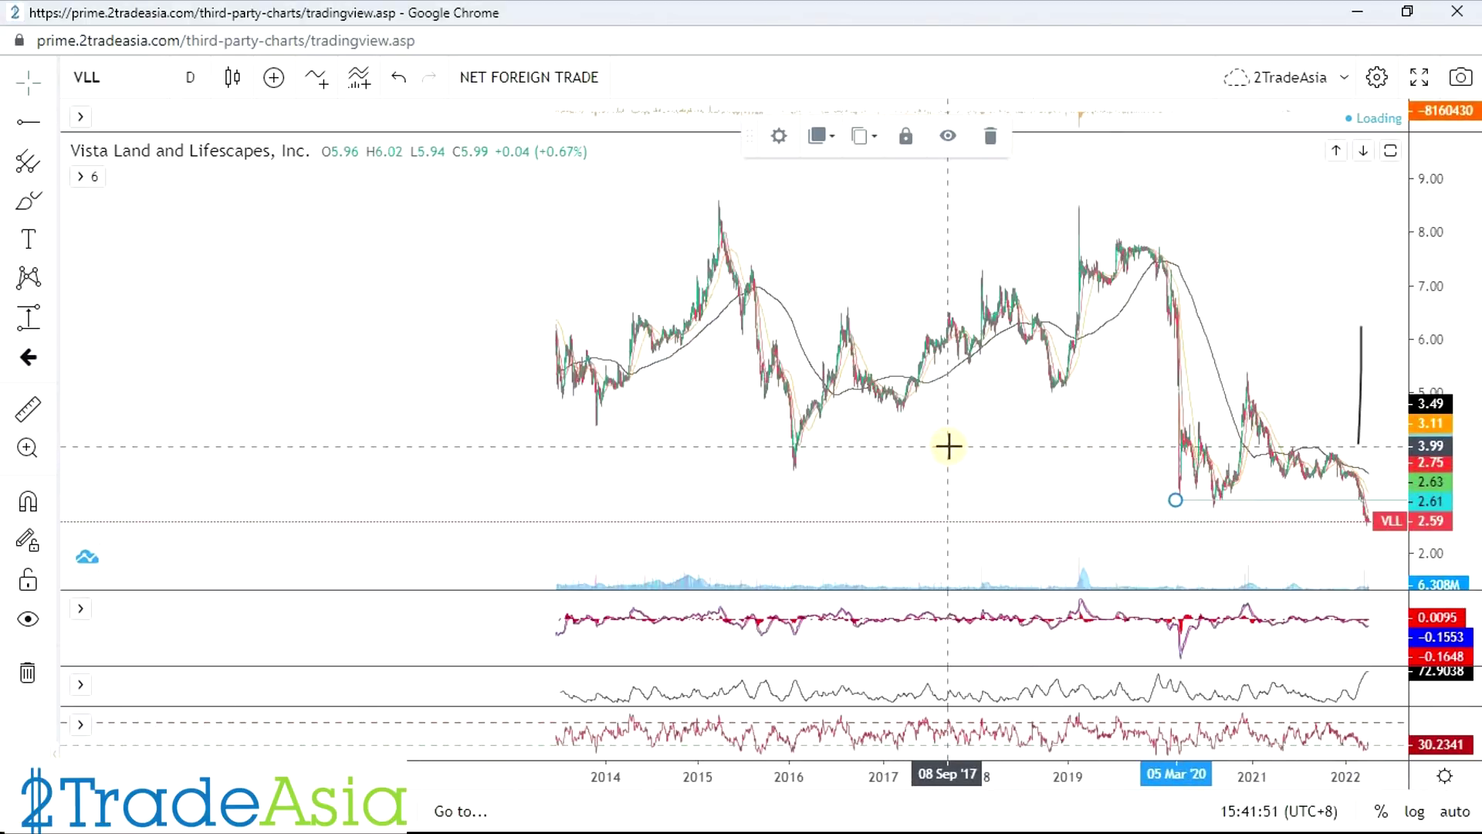
{"action": "left_click_drag", "start_coordinate": [923, 430], "coordinate": [1242, 284]}
{"action": "left_click_drag", "start_coordinate": [707, 452], "coordinate": [1012, 520]}
{"action": "left_click_drag", "start_coordinate": [1433, 232], "coordinate": [1433, 322]}
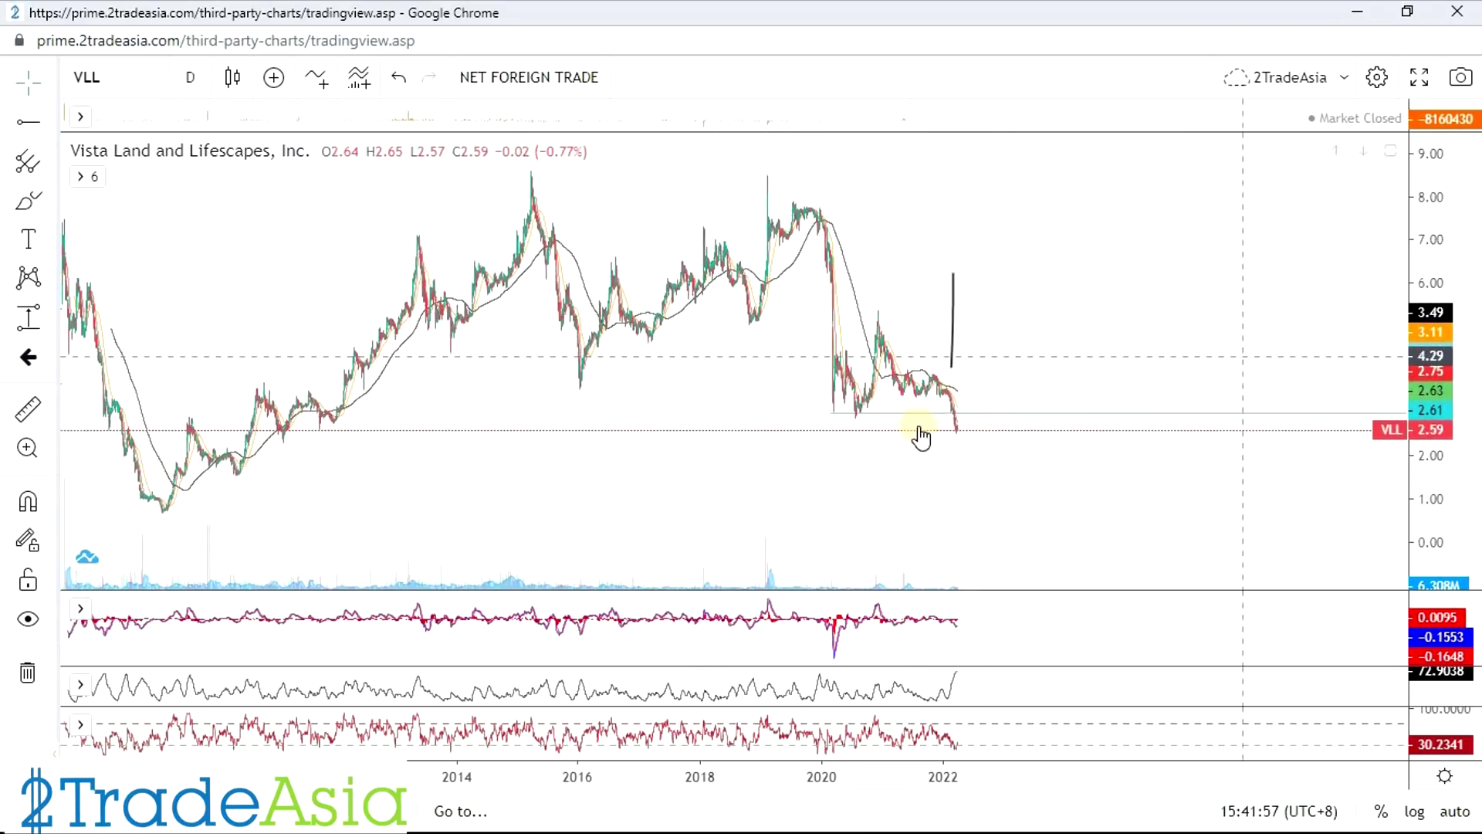
{"action": "scroll", "coordinate": [919, 437], "scroll_direction": "up", "scroll_amount": 3}
{"action": "left_click_drag", "start_coordinate": [463, 450], "coordinate": [1262, 427]}
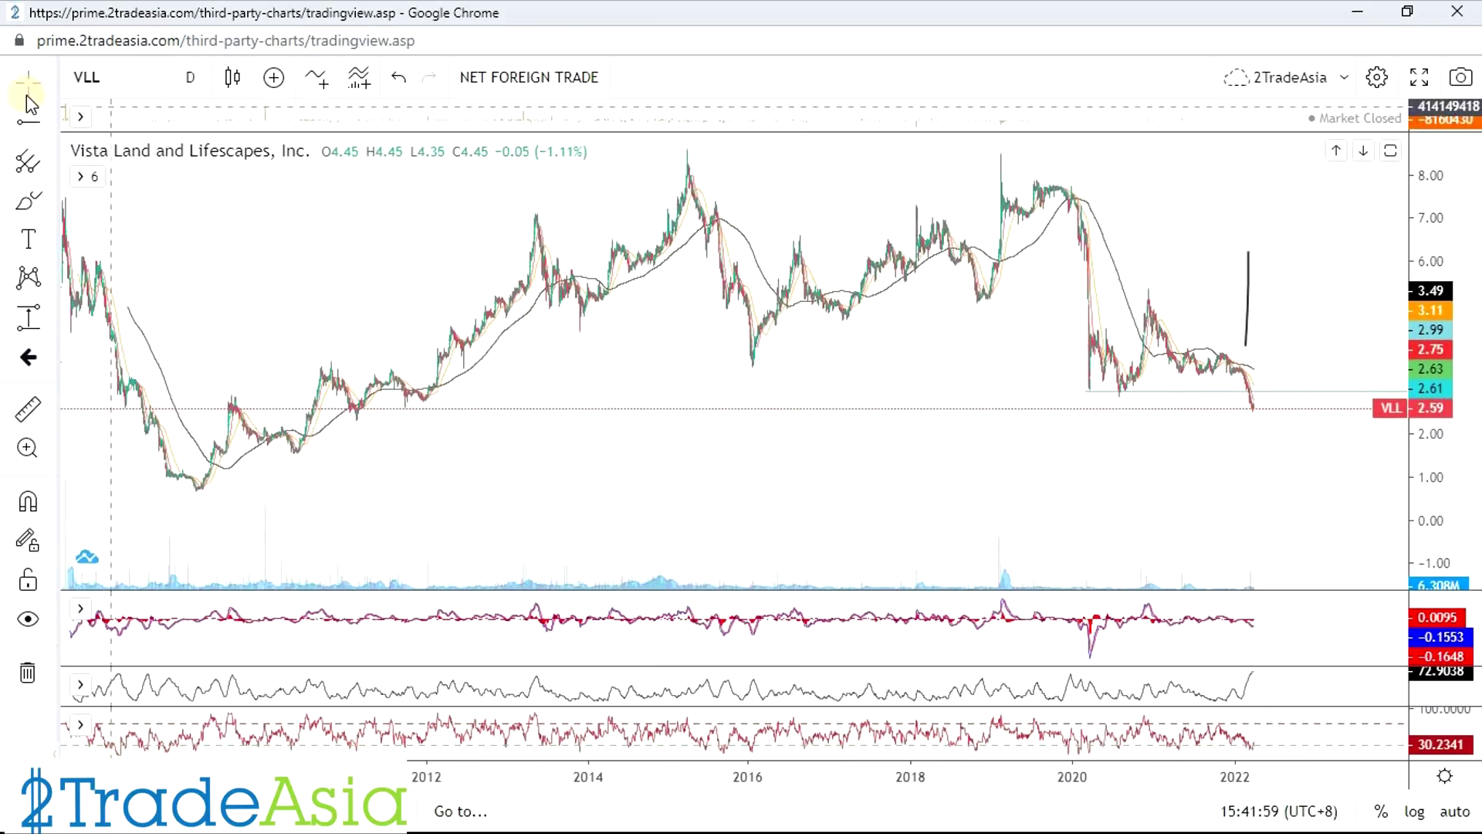
Place horizontal rays at about 1.57 along VLL's 2010 low and at about 2.30 just above that low.
{"action": "left_click", "coordinate": [27, 122]}
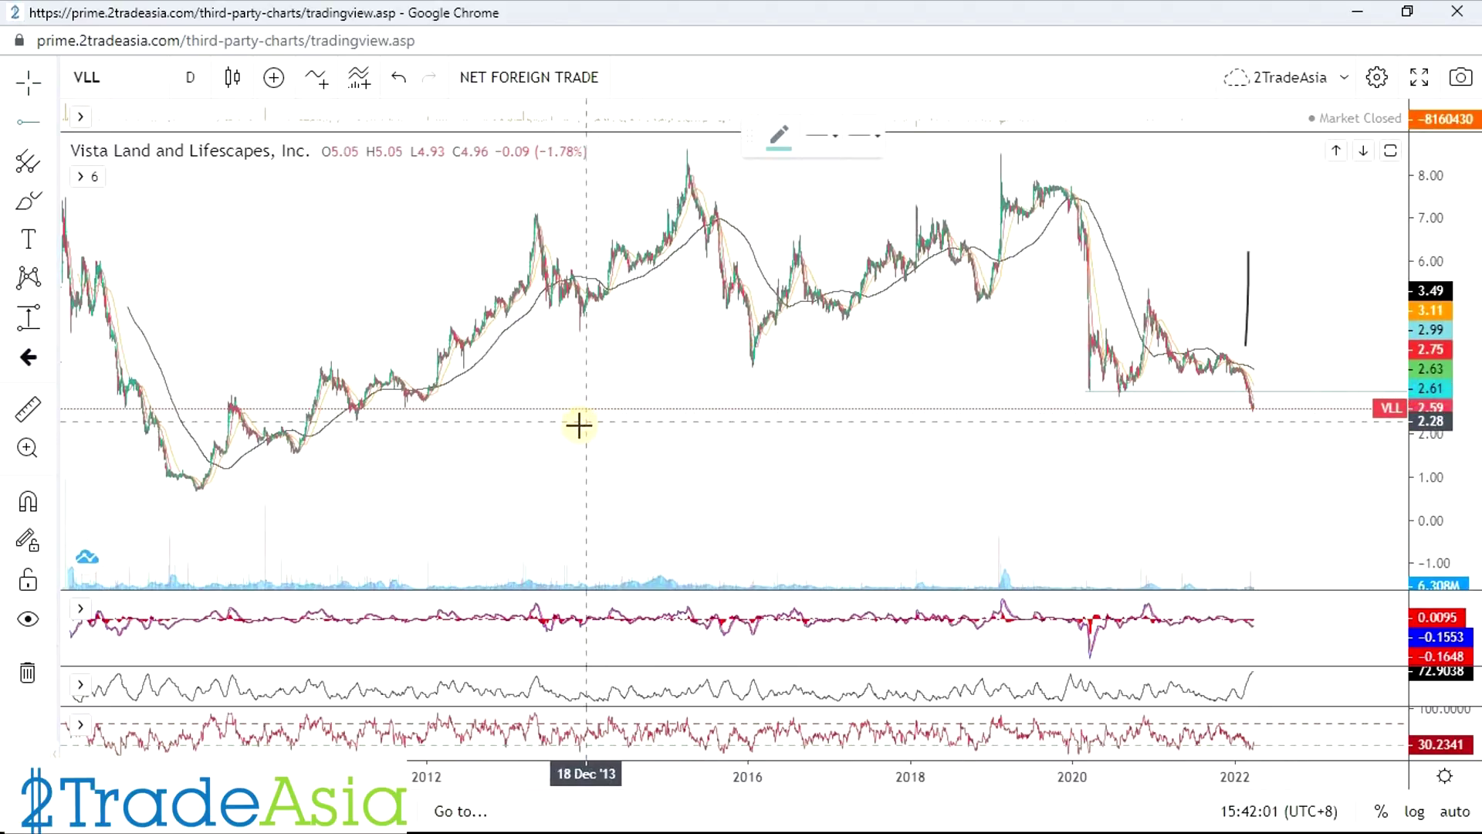
{"action": "left_click", "coordinate": [566, 454]}
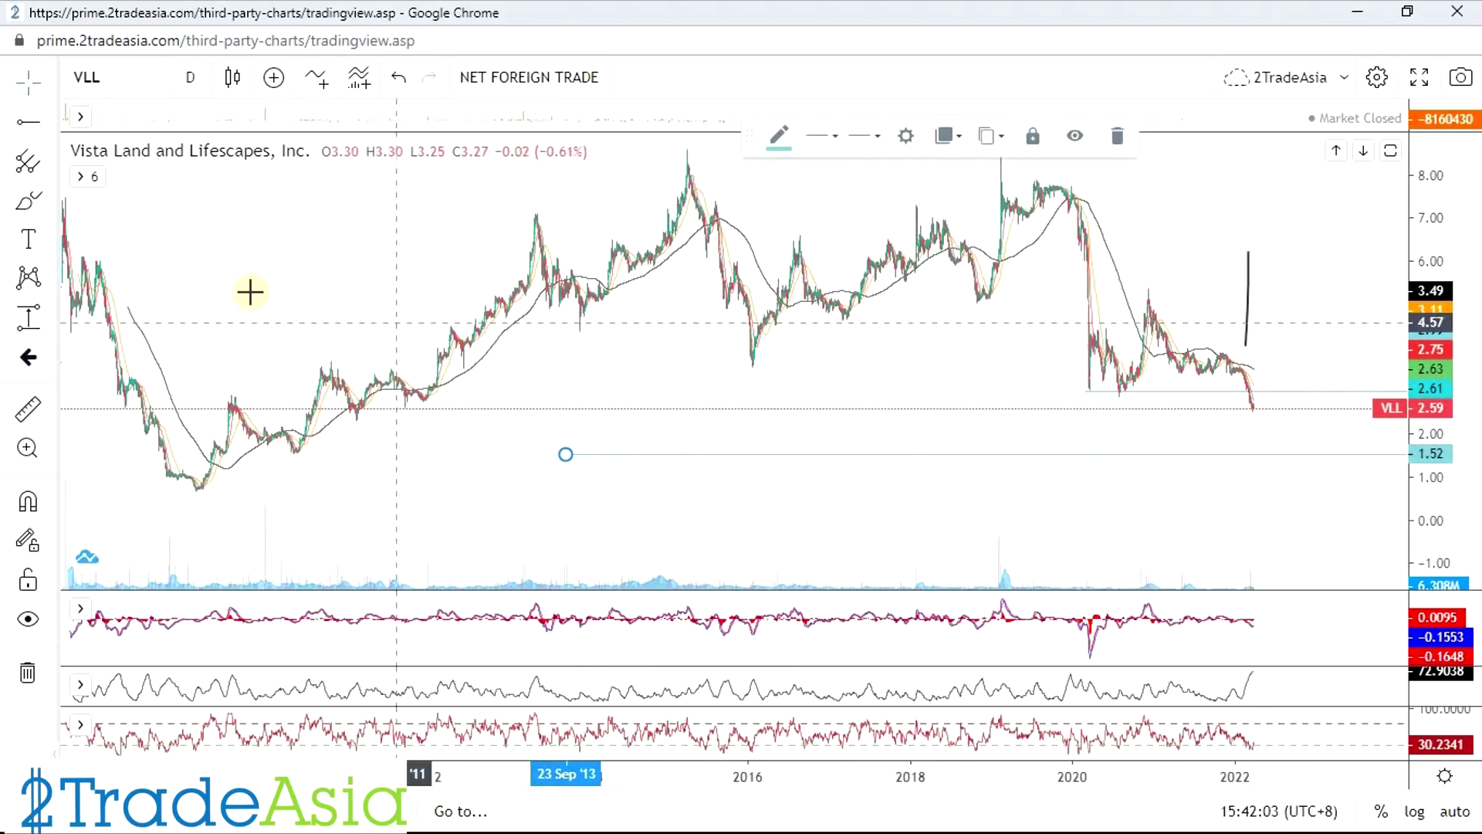
{"action": "left_click_drag", "start_coordinate": [566, 455], "coordinate": [195, 461]}
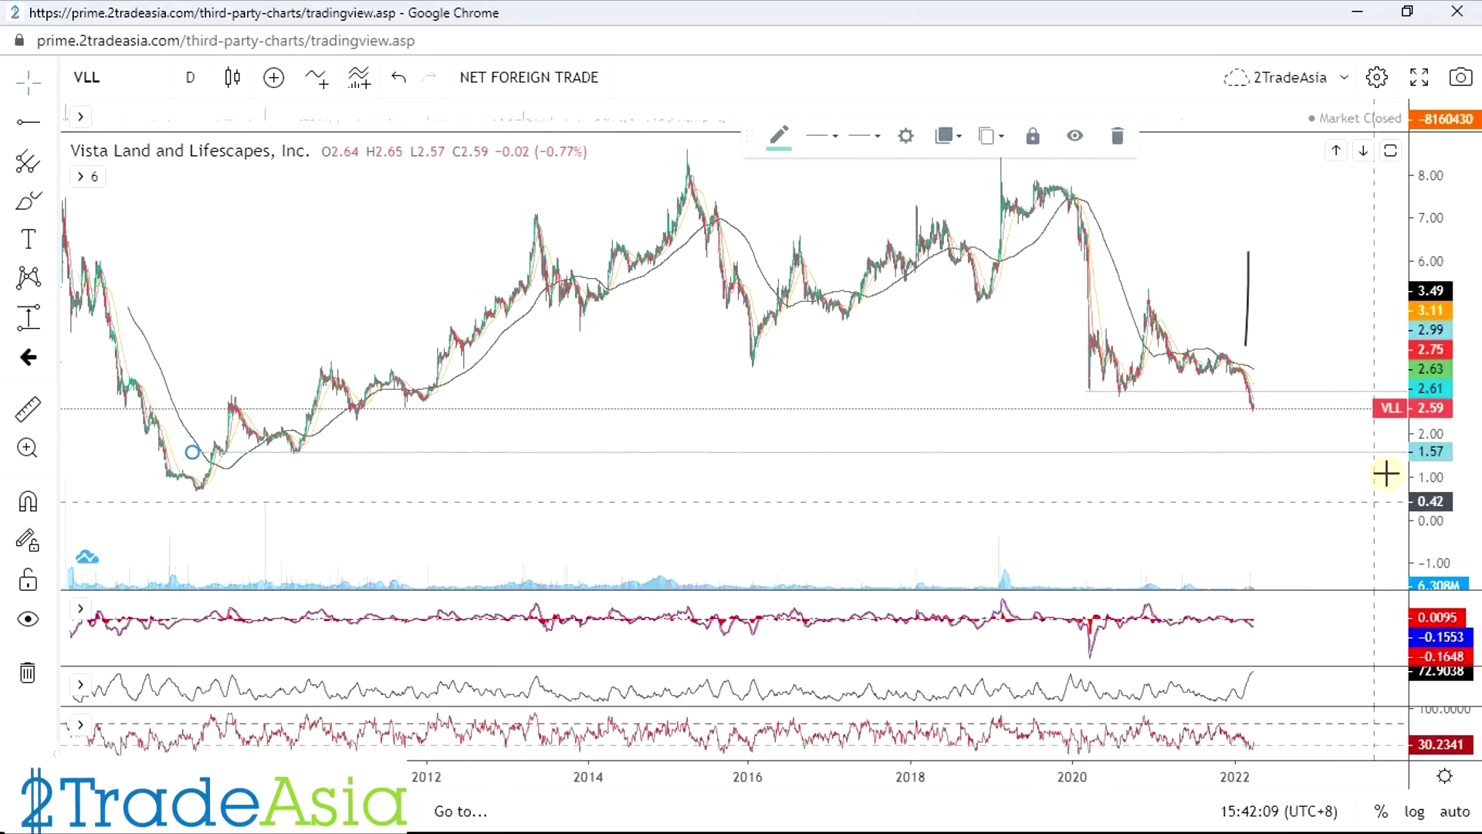
{"action": "left_click", "coordinate": [159, 308]}
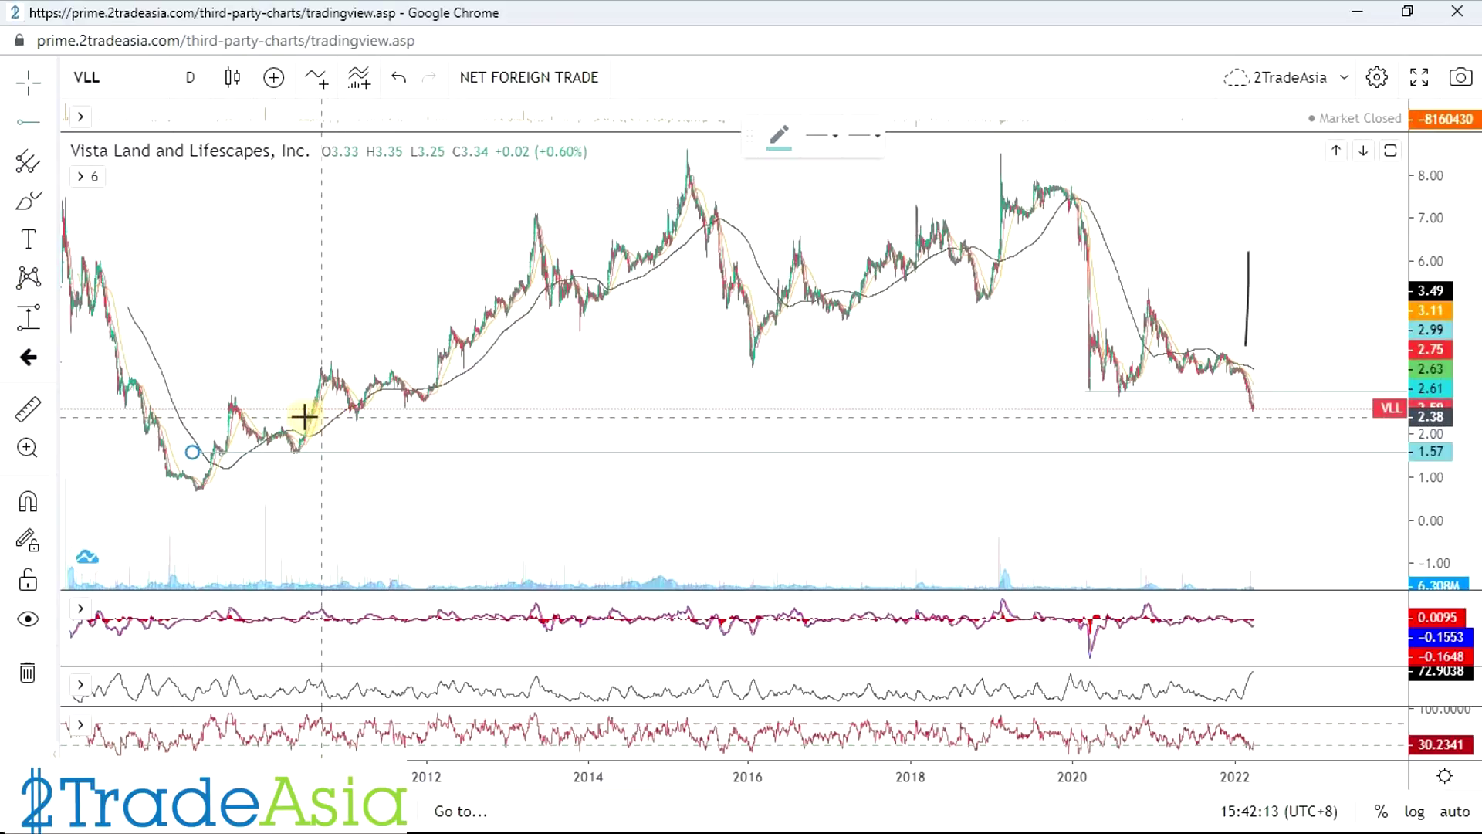
{"action": "left_click", "coordinate": [301, 417]}
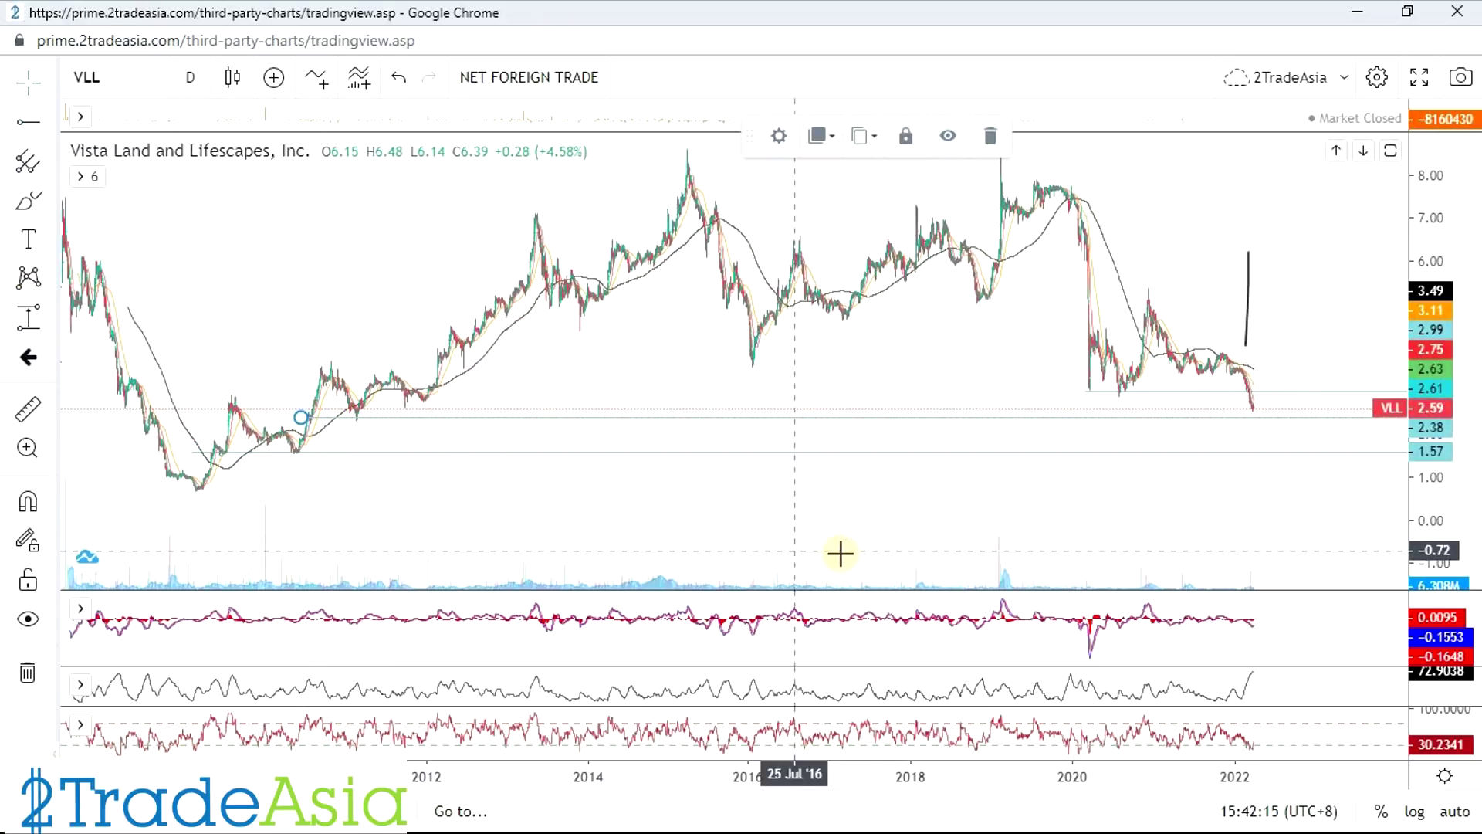
{"action": "left_click_drag", "start_coordinate": [304, 417], "coordinate": [301, 420]}
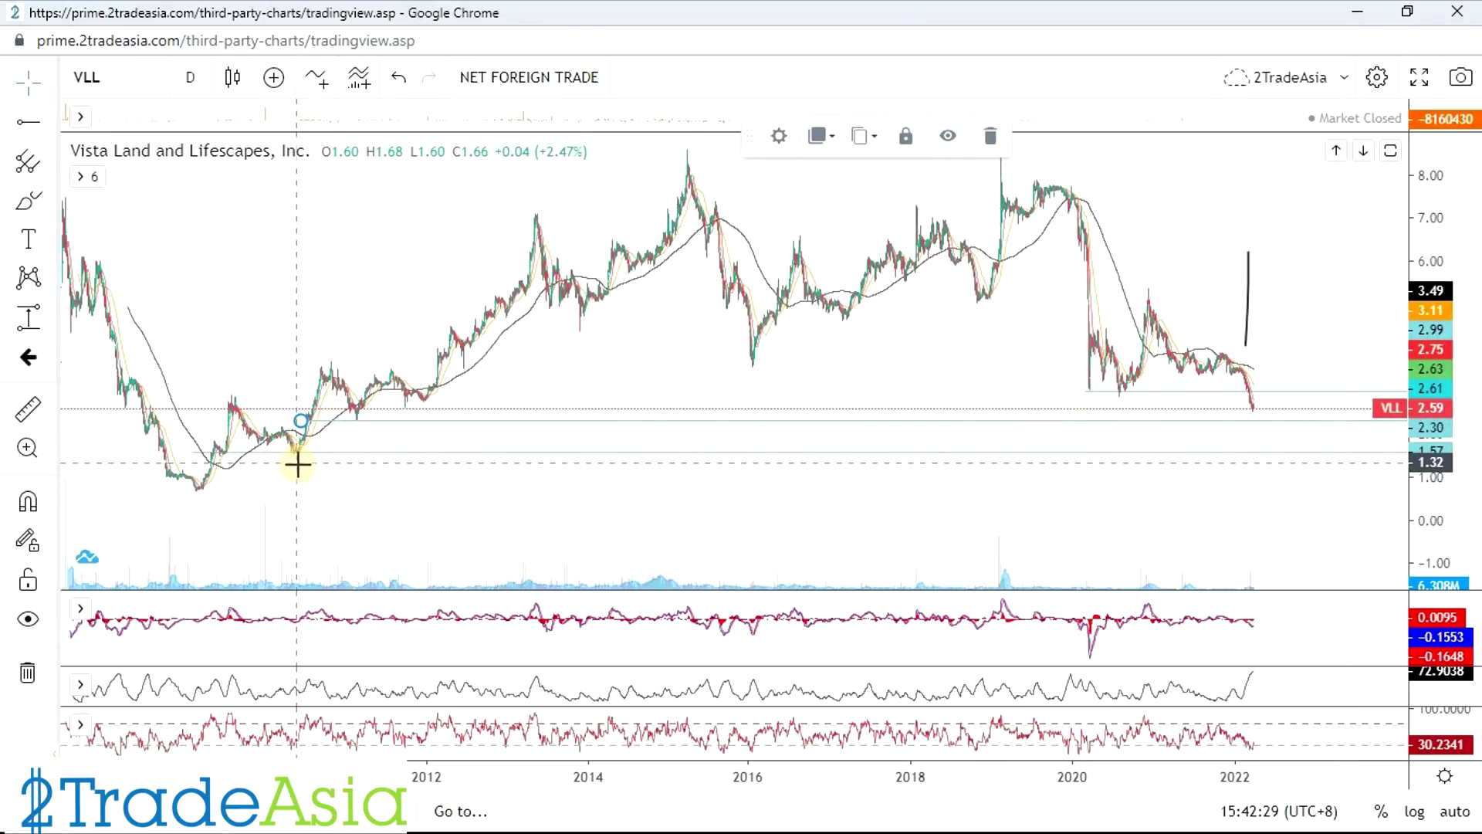
Measure the price range from VLL's latest close at about 2.59 up to the recent candle high at about 2.71.
{"action": "scroll", "coordinate": [689, 378], "scroll_direction": "up", "scroll_amount": 5}
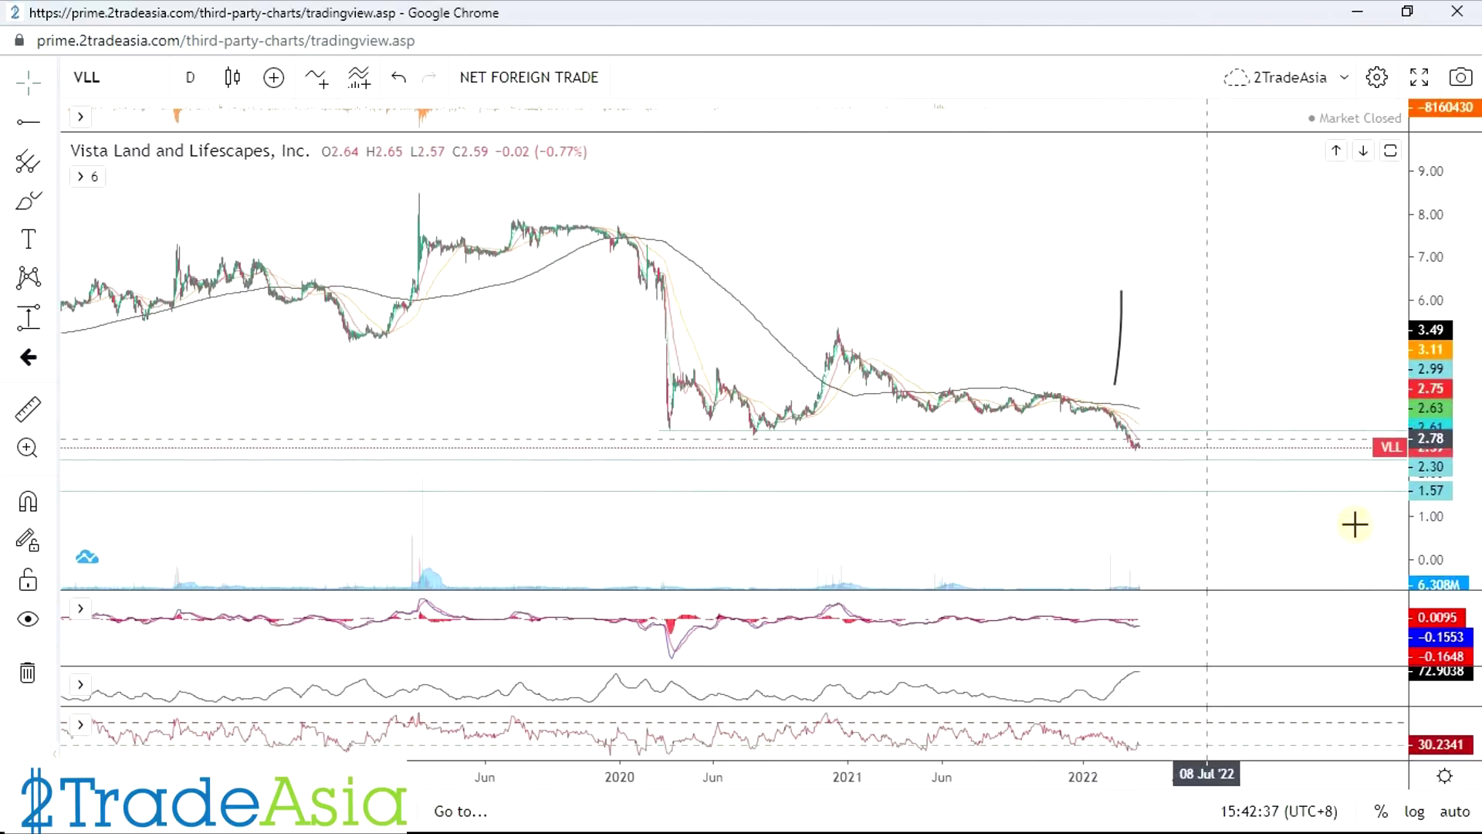
{"action": "scroll", "coordinate": [1323, 414], "scroll_direction": "up", "scroll_amount": 4}
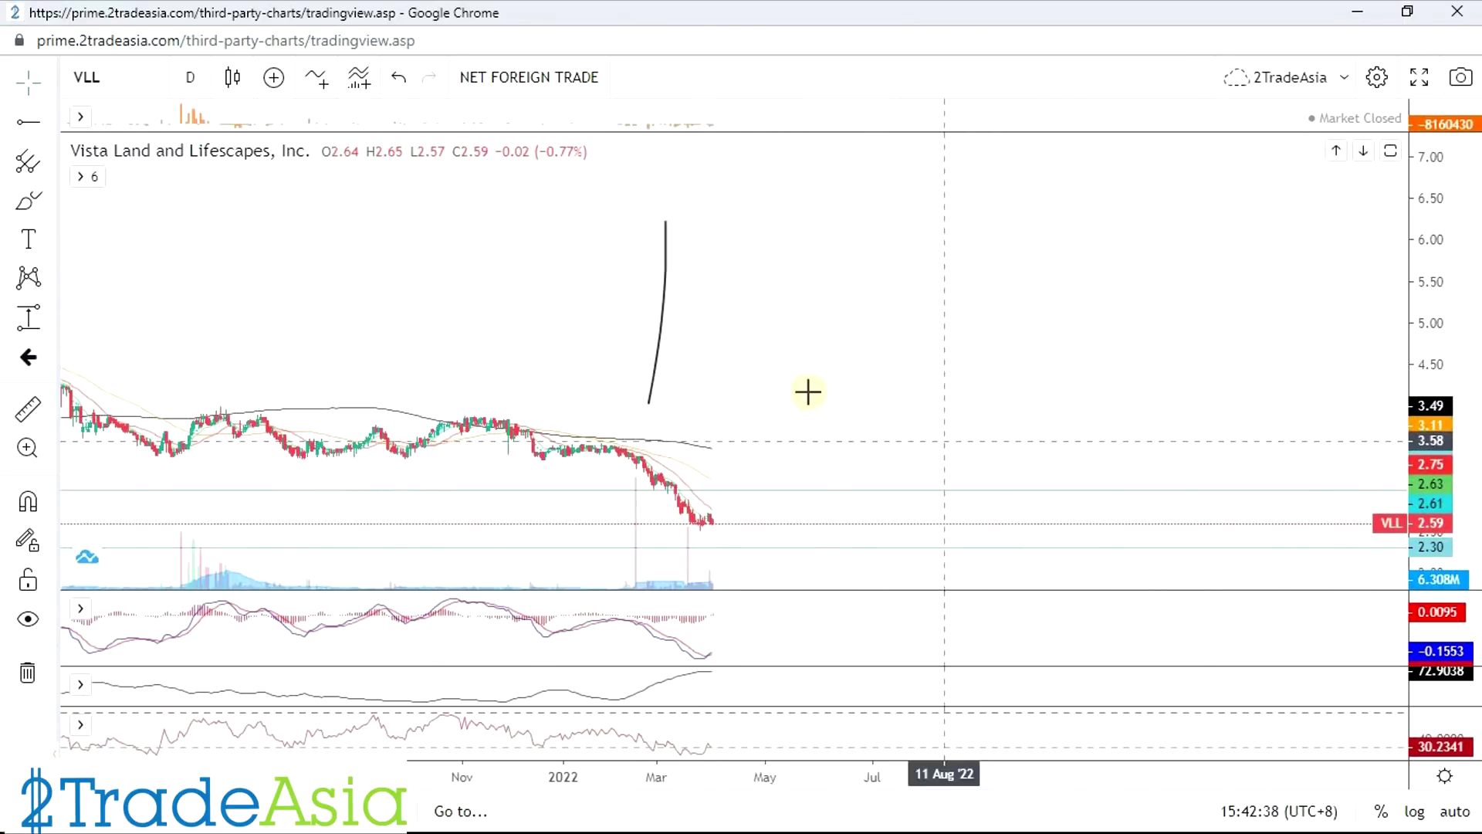
{"action": "left_click_drag", "start_coordinate": [808, 392], "coordinate": [1052, 274]}
{"action": "scroll", "coordinate": [936, 437], "scroll_direction": "up", "scroll_amount": 4}
{"action": "left_click_drag", "start_coordinate": [783, 467], "coordinate": [933, 513]}
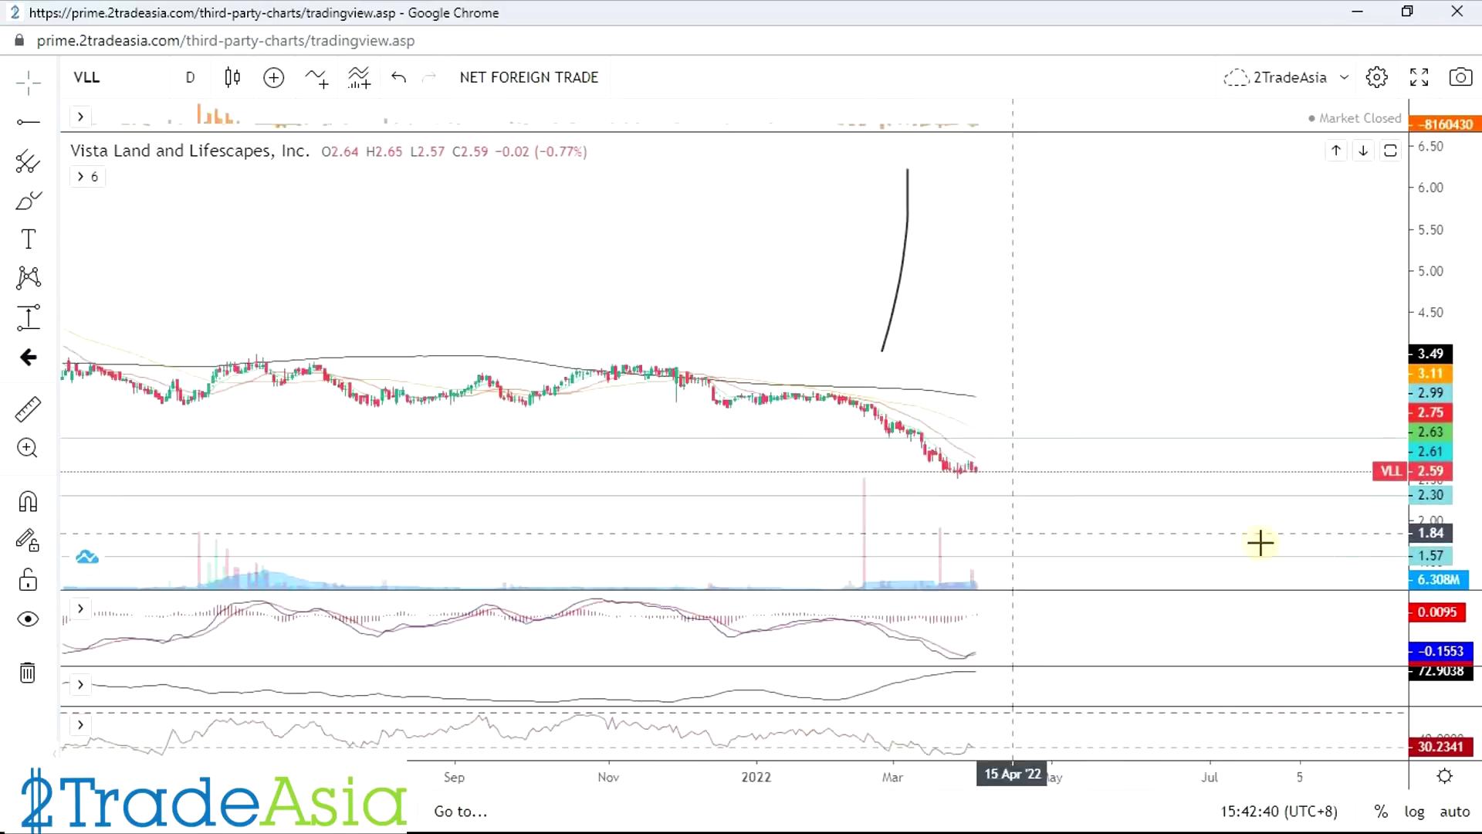
{"action": "left_click_drag", "start_coordinate": [1442, 548], "coordinate": [1448, 357]}
{"action": "scroll", "coordinate": [1243, 479], "scroll_direction": "up", "scroll_amount": 3}
{"action": "left_click_drag", "start_coordinate": [1156, 501], "coordinate": [1154, 382]}
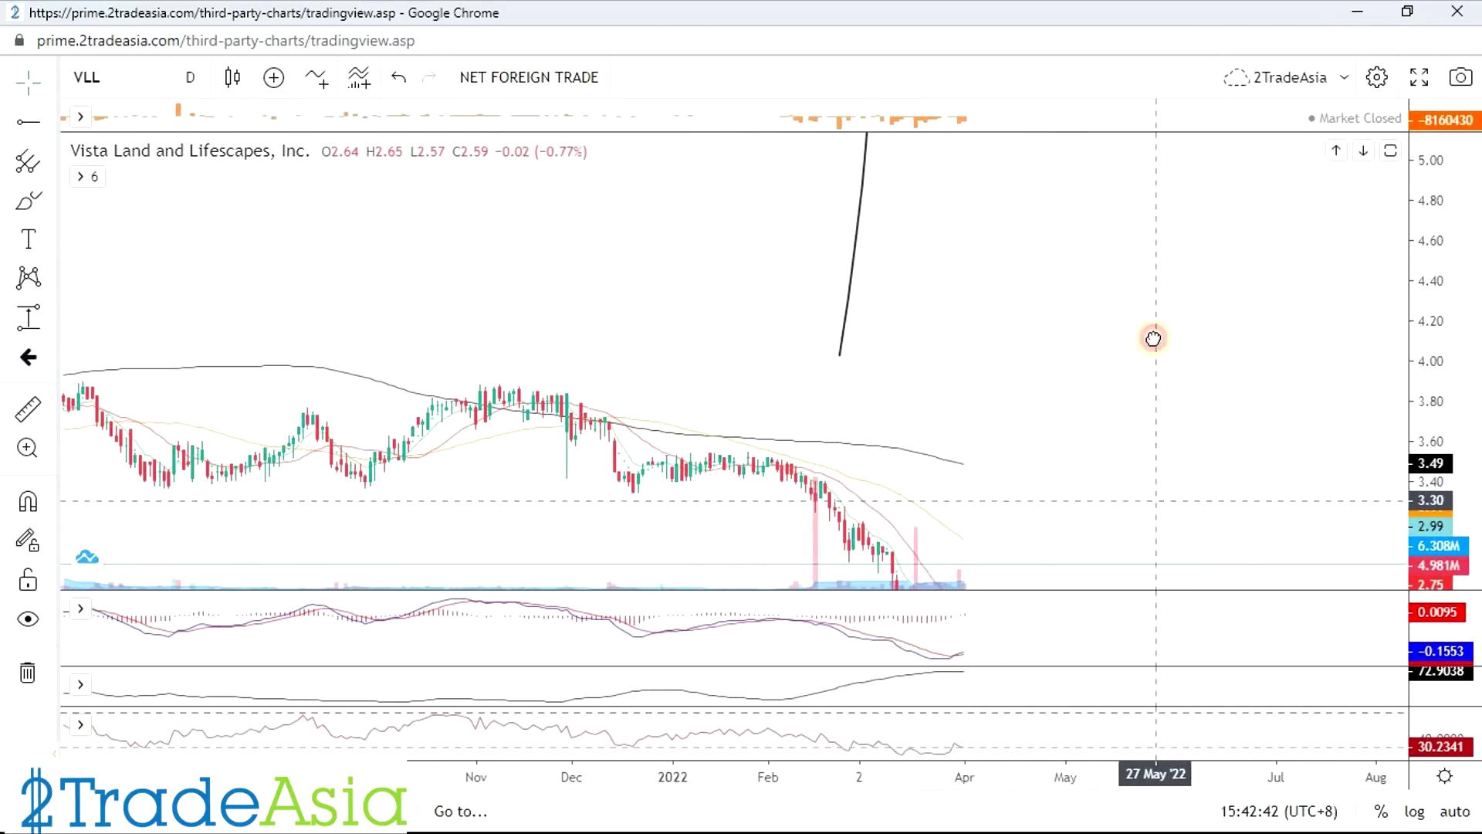
{"action": "scroll", "coordinate": [1317, 413], "scroll_direction": "up", "scroll_amount": 5}
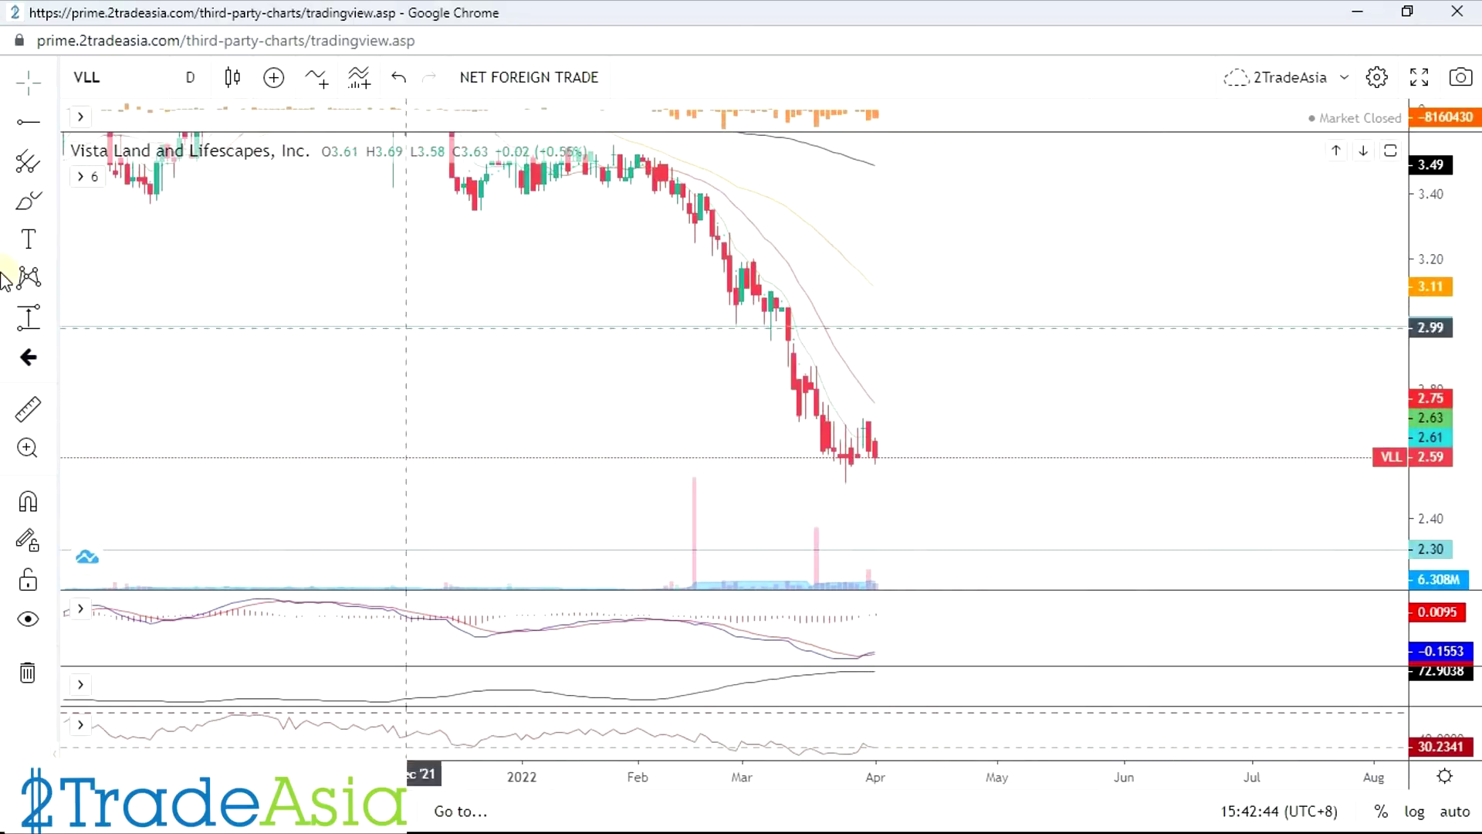
{"action": "left_click", "coordinate": [835, 439]}
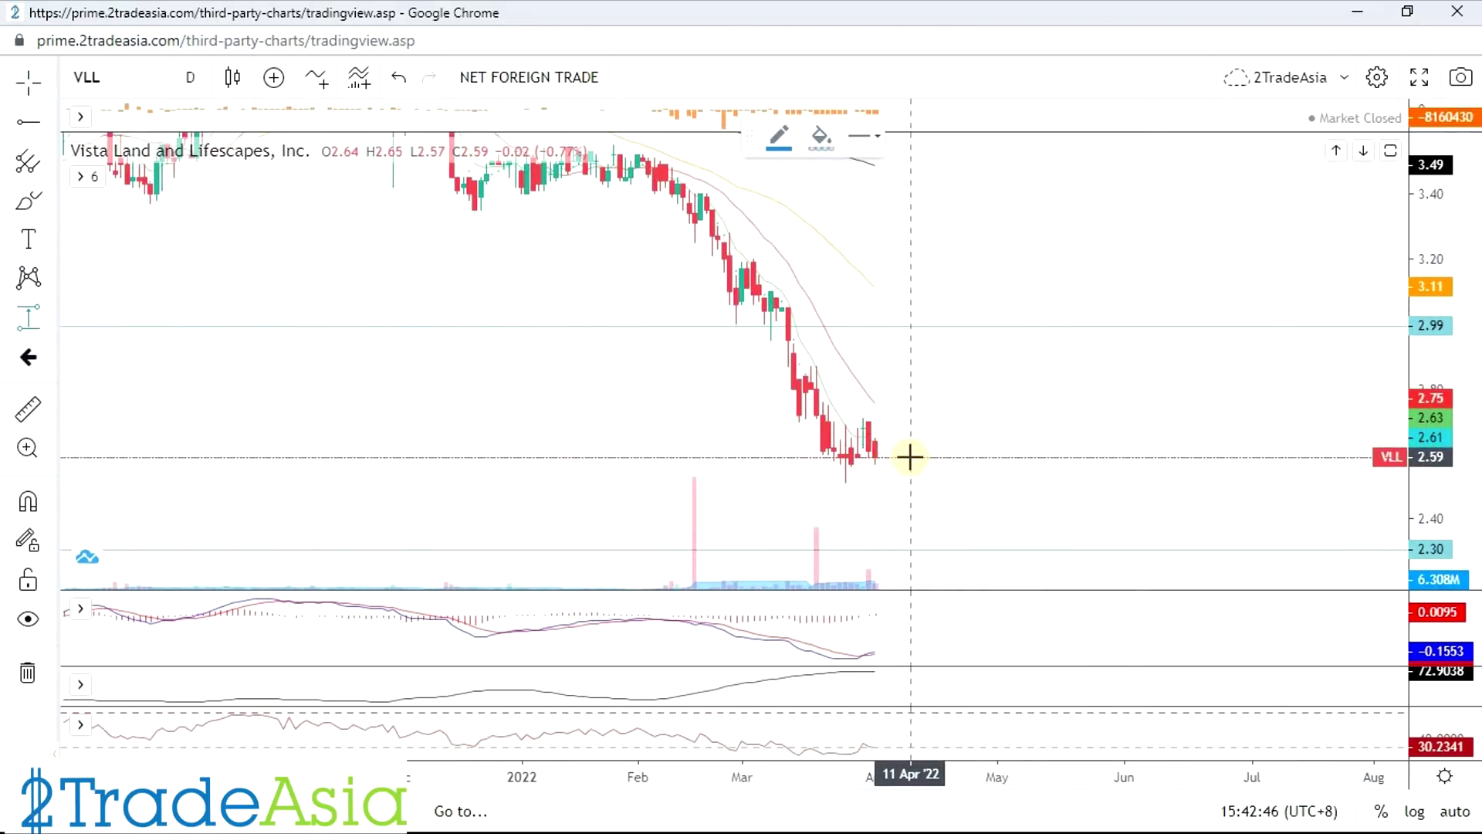
{"action": "left_click", "coordinate": [910, 457]}
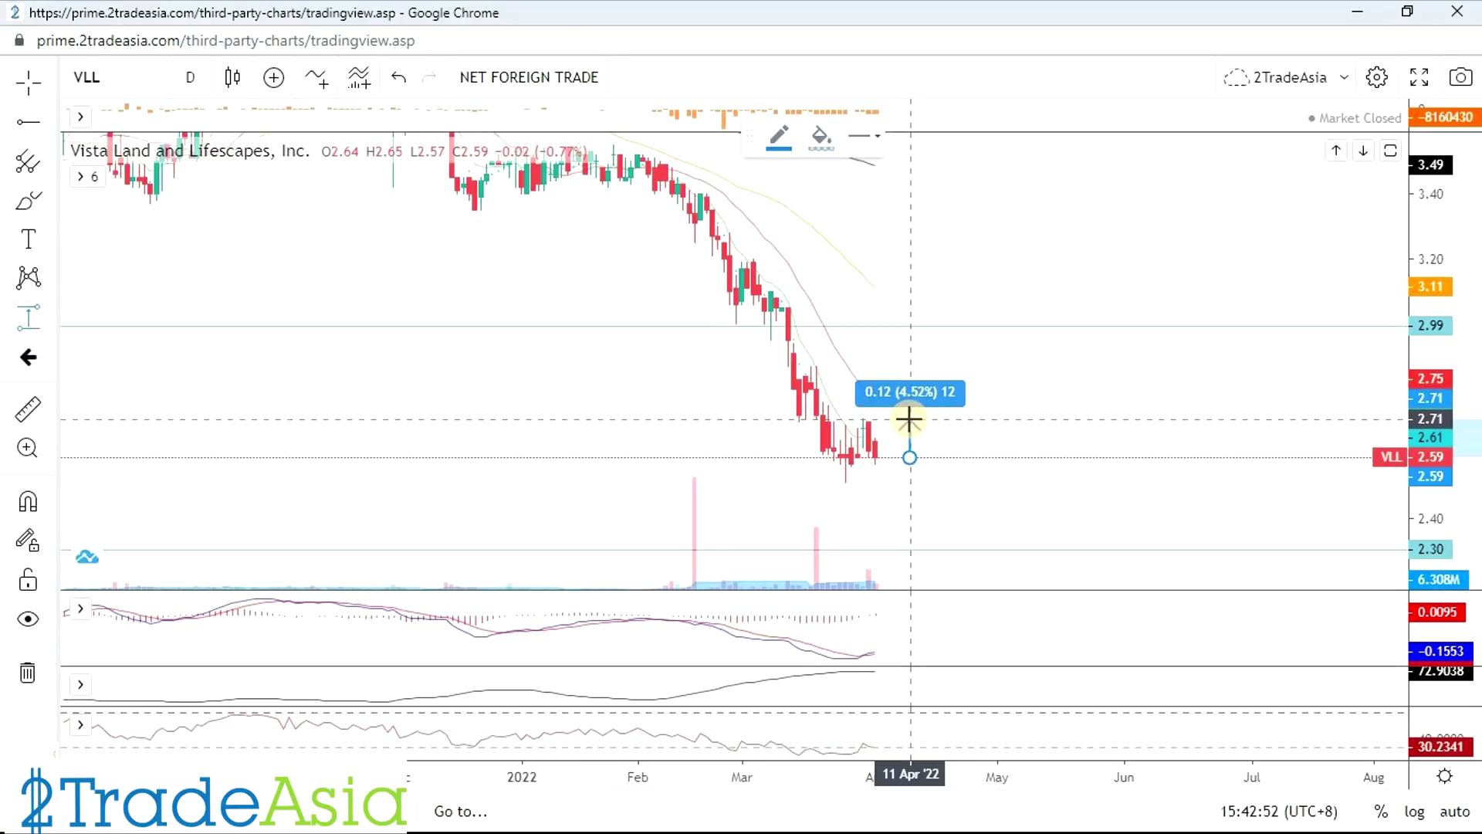
{"action": "left_click", "coordinate": [909, 419]}
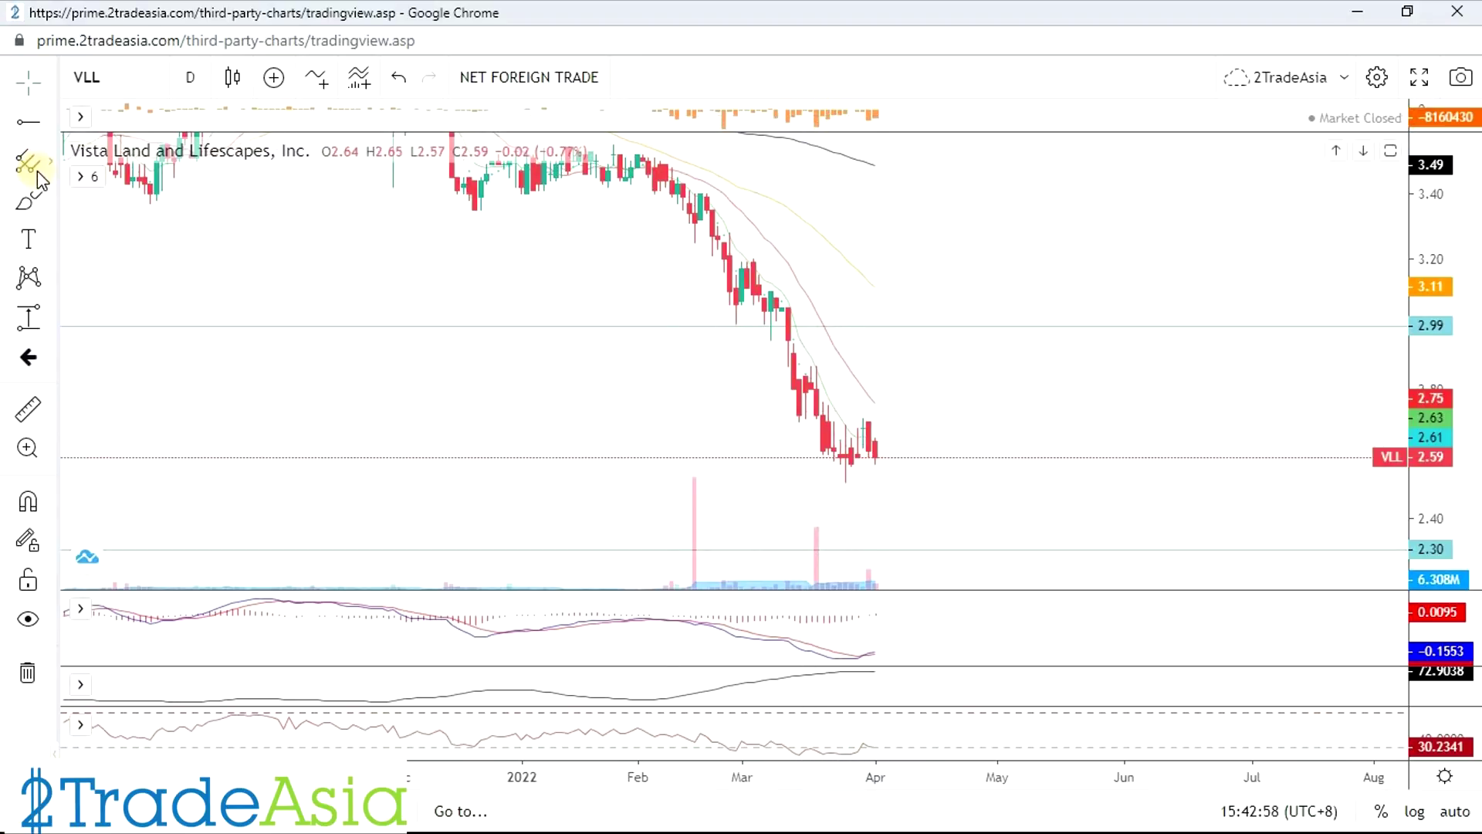
Brush a freehand circle around VLL's latest candles from late March 2022.
{"action": "left_click", "coordinate": [34, 203]}
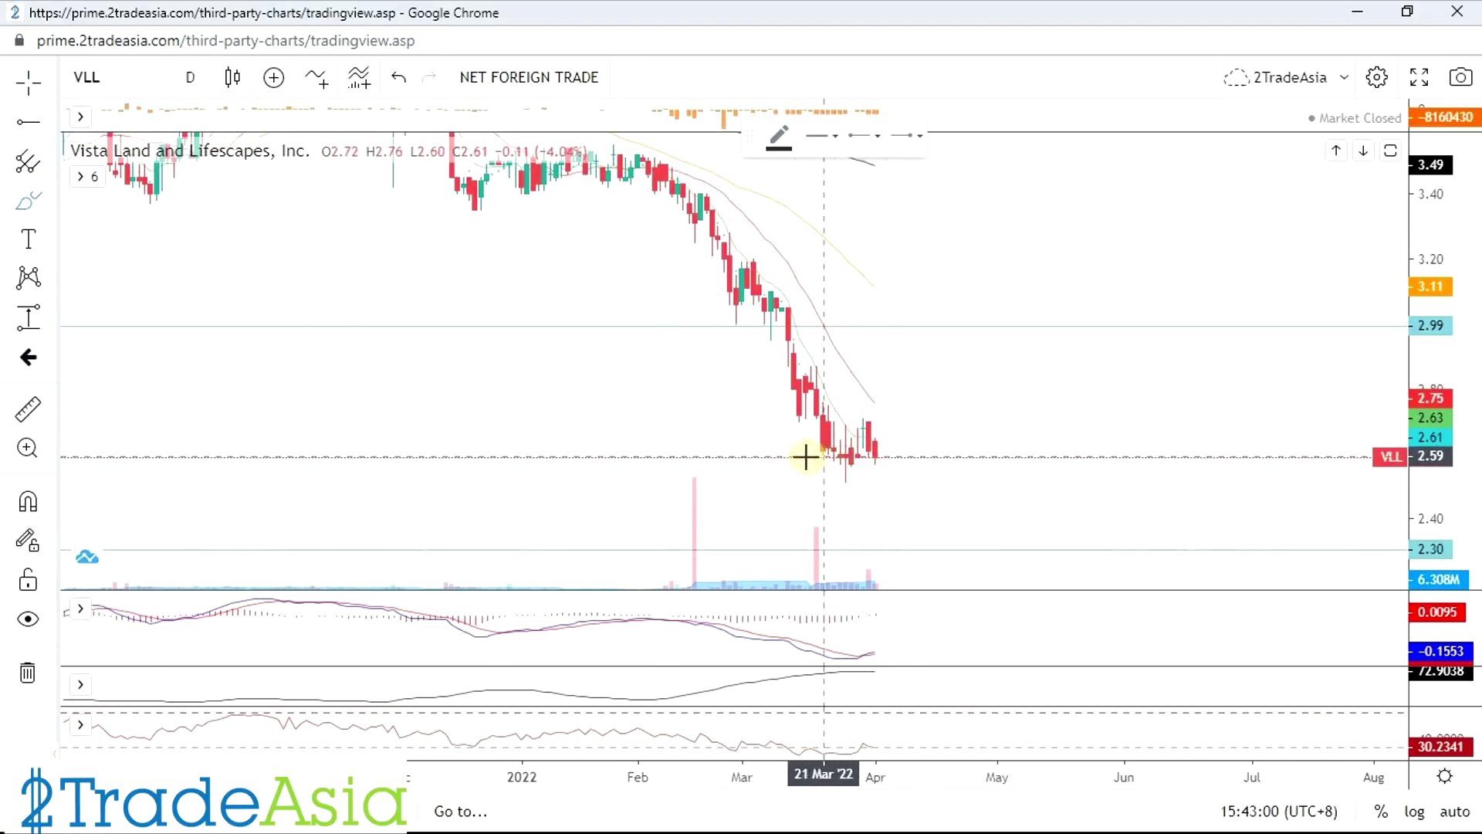
{"action": "mouse_move", "coordinate": [795, 469]}
{"action": "left_mouse_down"}
{"action": "mouse_move", "coordinate": [856, 363]}
{"action": "mouse_move", "coordinate": [814, 456]}
{"action": "mouse_move", "coordinate": [806, 420]}
{"action": "left_mouse_up"}
{"action": "left_click", "coordinate": [1014, 504]}
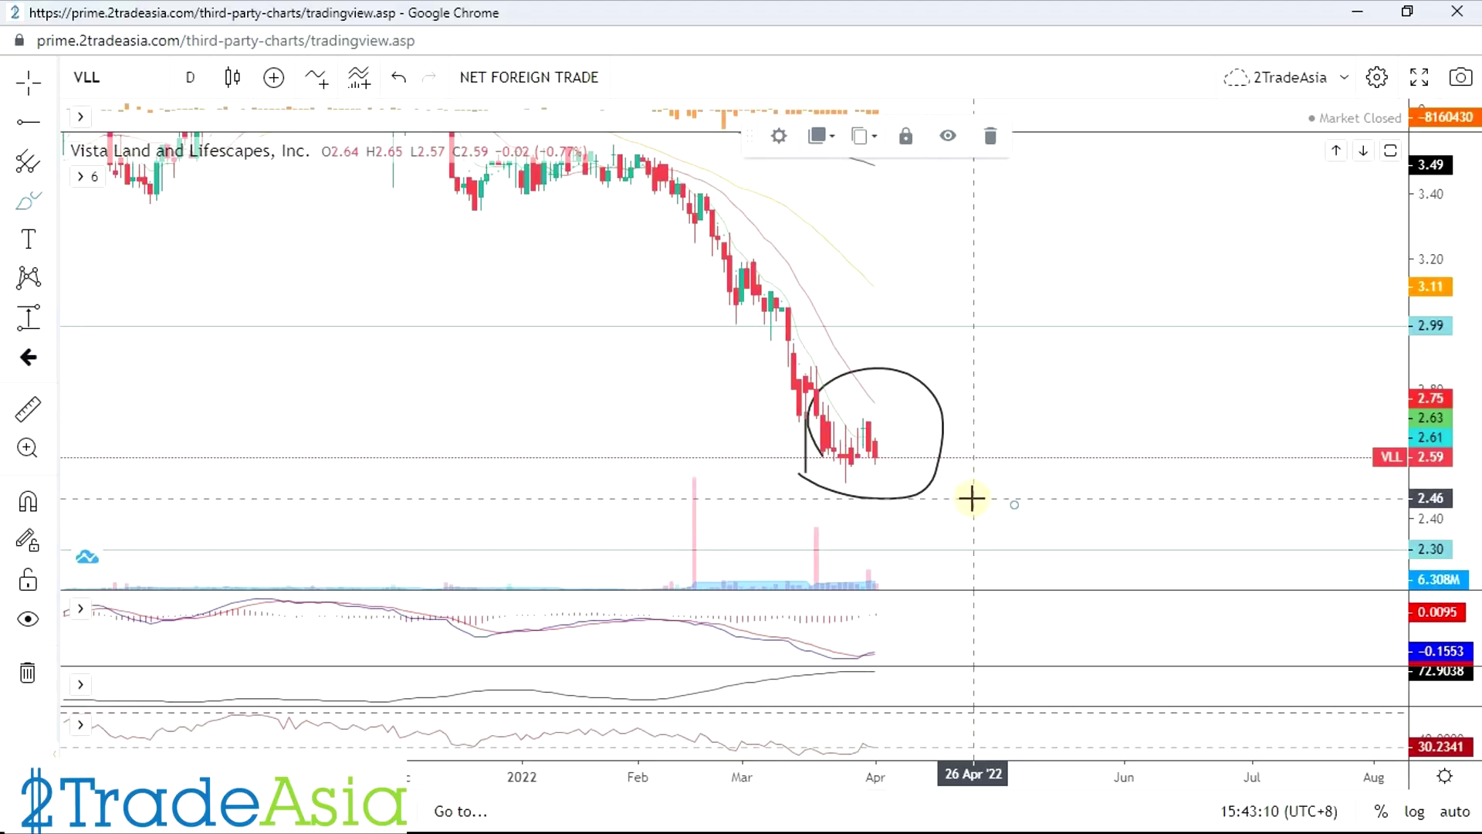
Measure the price range from about 3.35, just under VLL's 2021 lows, down to about 2.58.
{"action": "scroll", "coordinate": [971, 499], "scroll_direction": "down", "scroll_amount": 2}
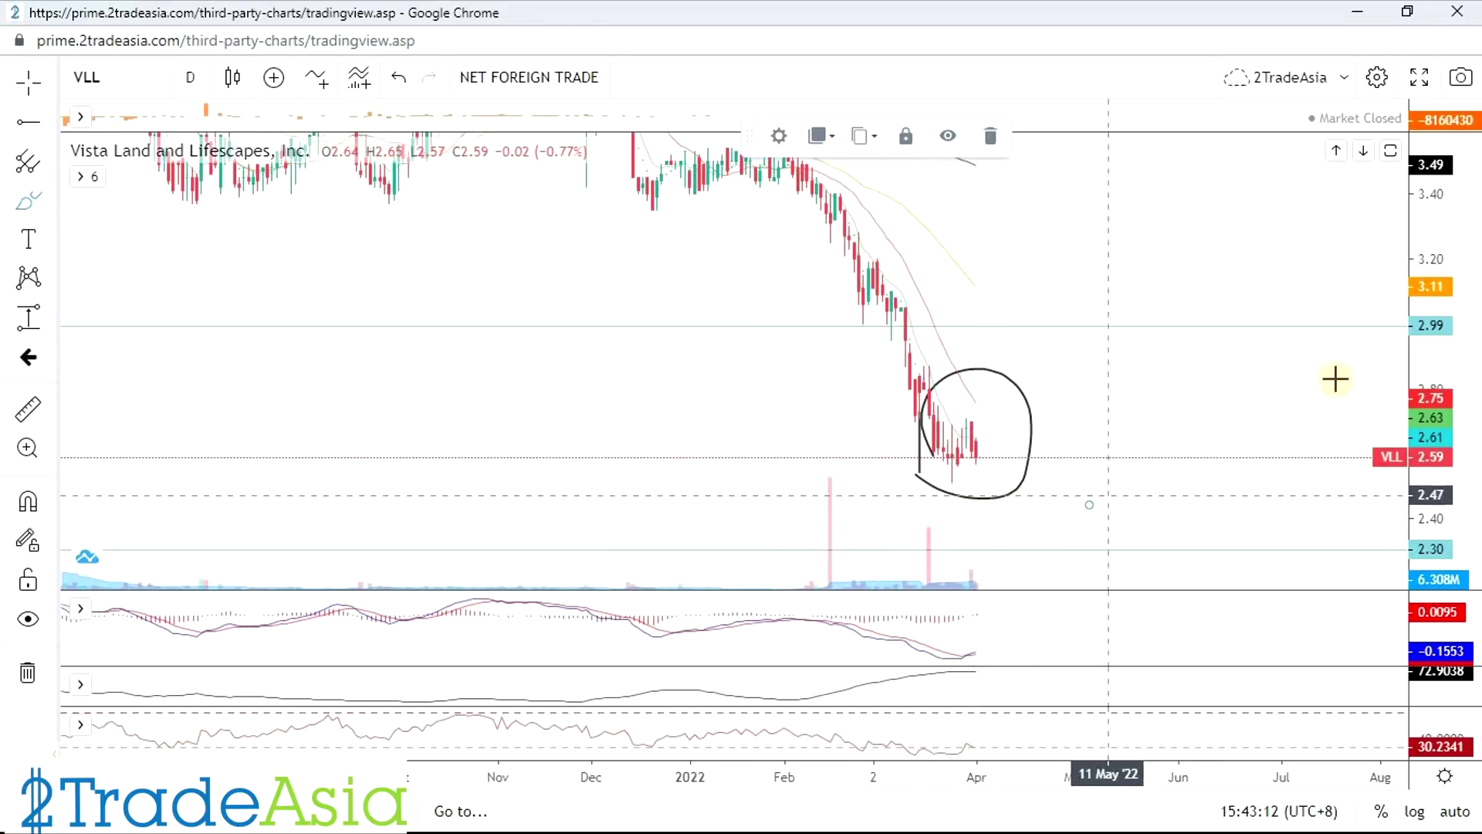
{"action": "left_click_drag", "start_coordinate": [1410, 237], "coordinate": [1393, 420]}
{"action": "scroll", "coordinate": [1312, 455], "scroll_direction": "down", "scroll_amount": 3}
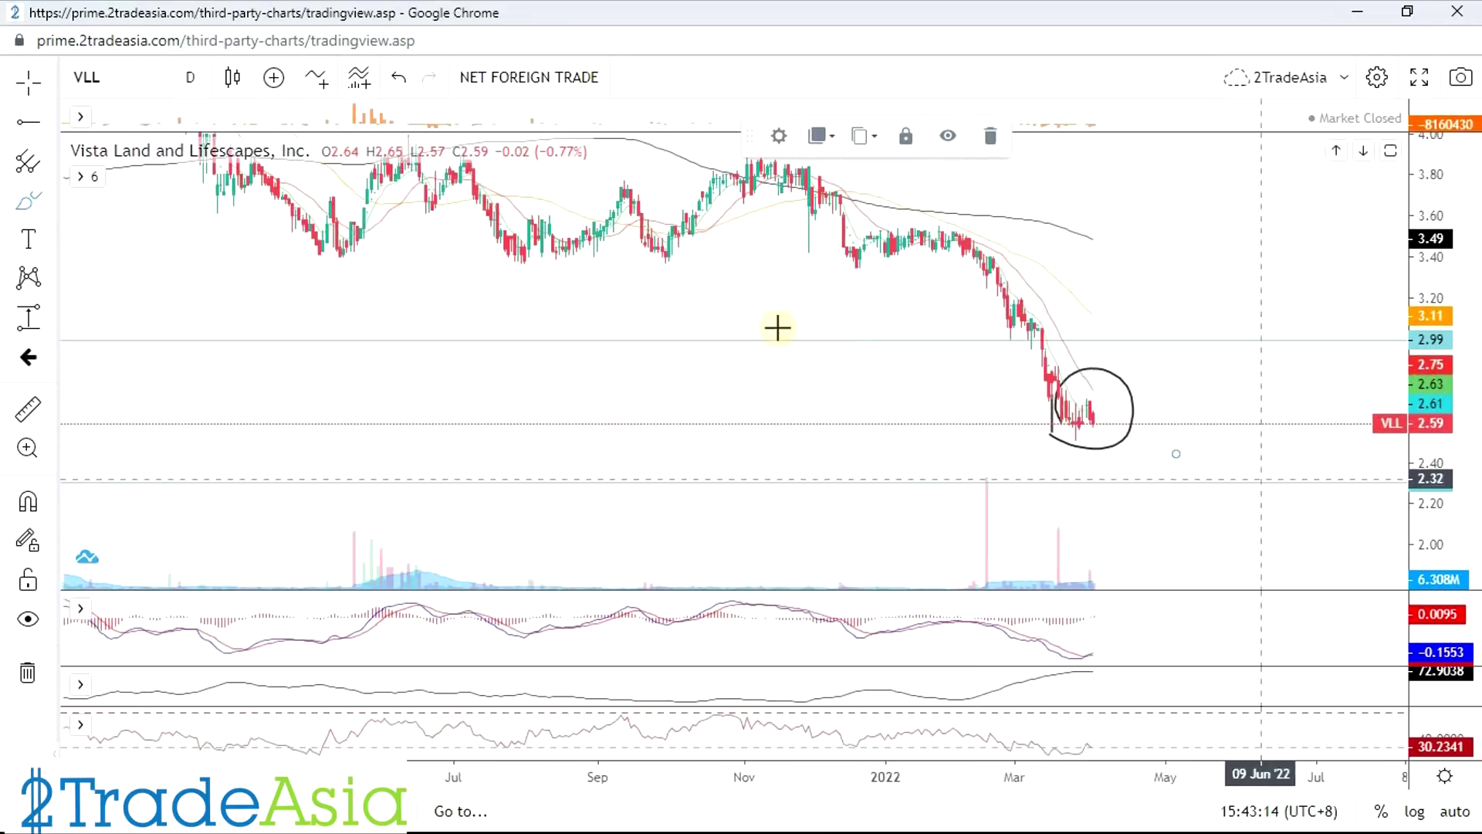
{"action": "scroll", "coordinate": [485, 289], "scroll_direction": "down", "scroll_amount": 2}
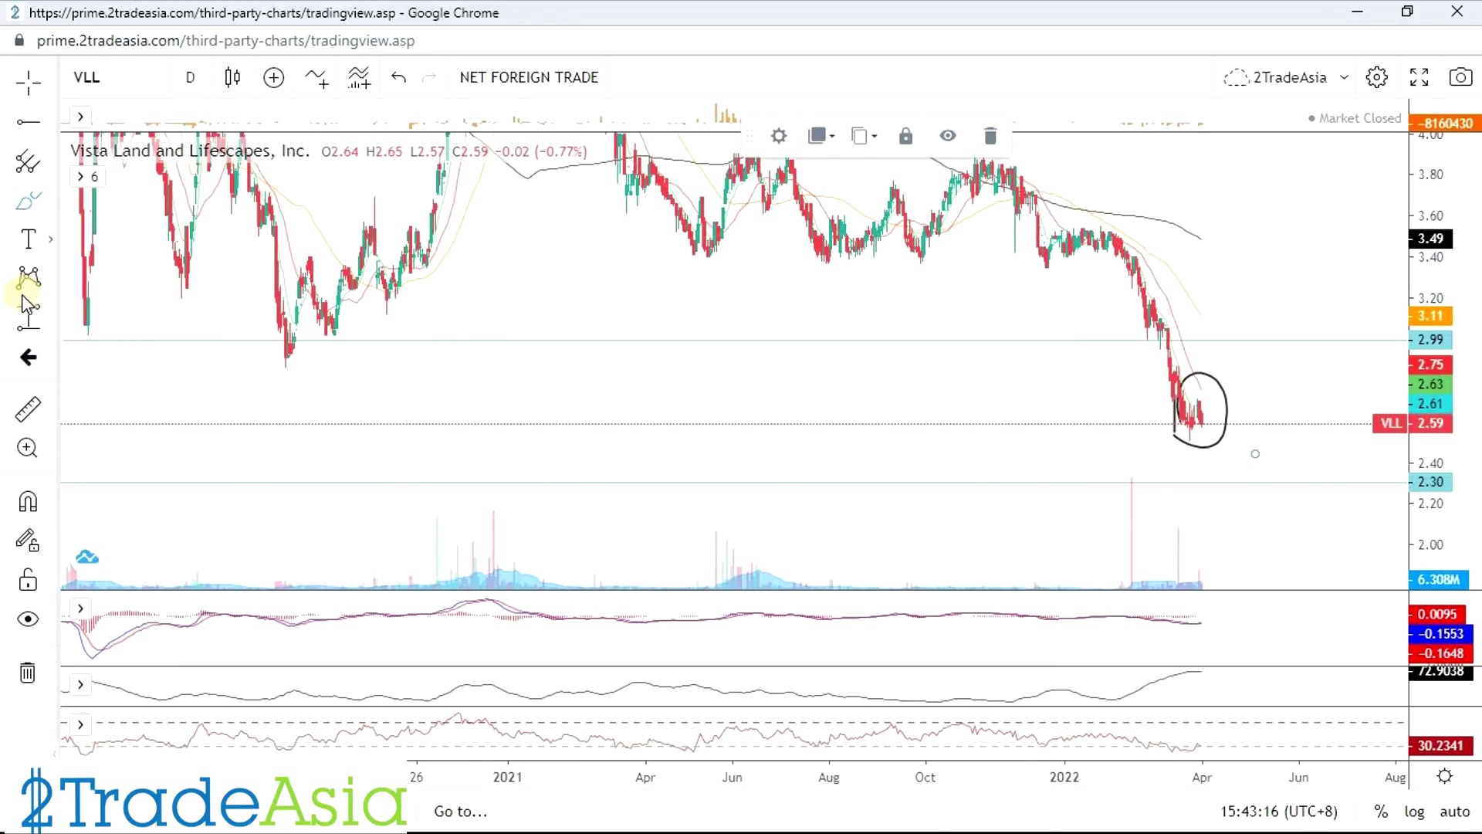
{"action": "left_click", "coordinate": [33, 323]}
{"action": "left_click", "coordinate": [934, 266]}
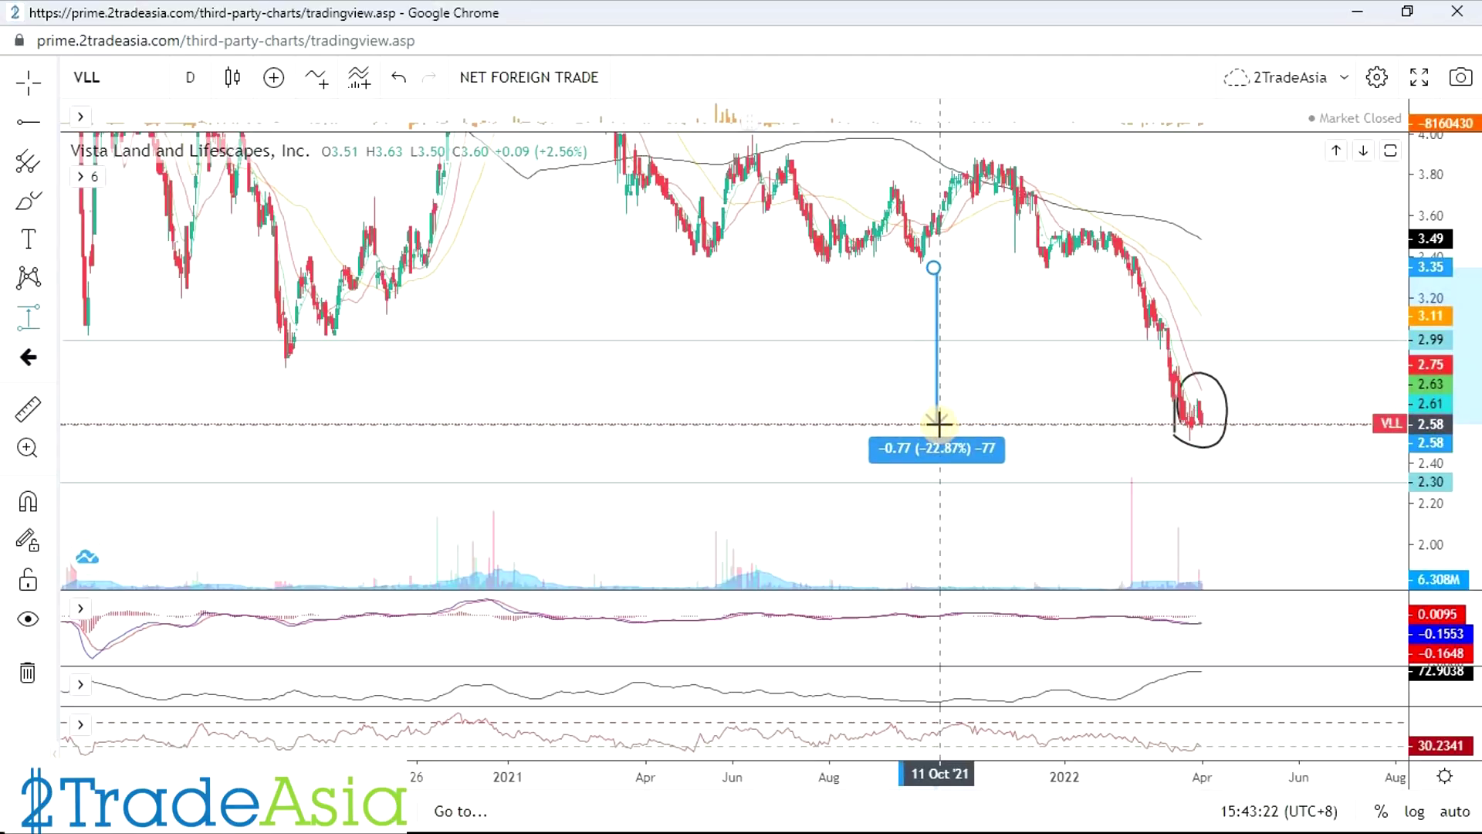
{"action": "left_click", "coordinate": [939, 424]}
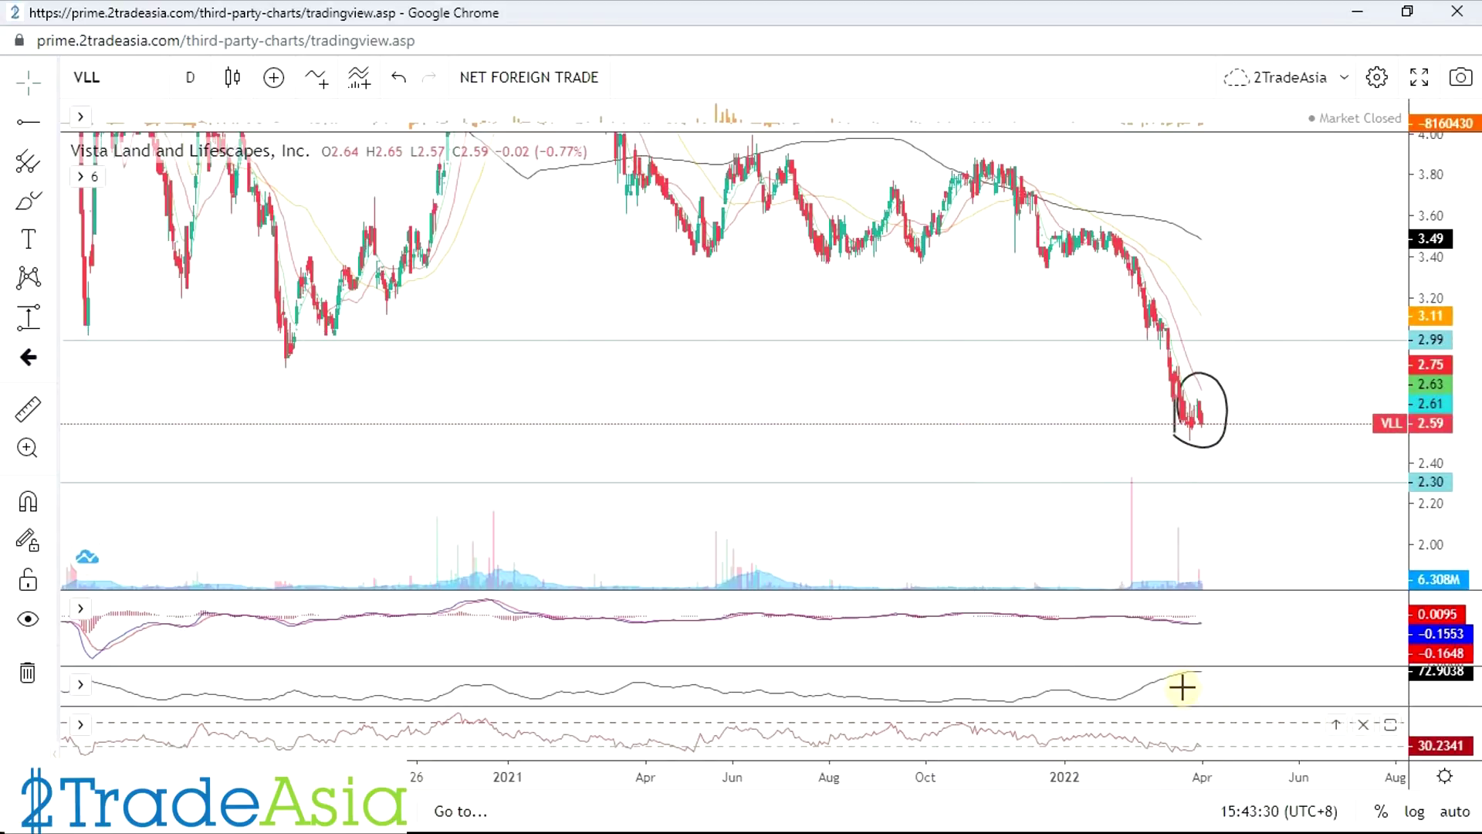
Stretch the MACD pane's vertical scale and compare VLL's latest price action with its fundamentals in the sheet.
{"action": "left_click_drag", "start_coordinate": [1440, 642], "coordinate": [1445, 572]}
{"action": "left_click_drag", "start_coordinate": [1270, 614], "coordinate": [1268, 637]}
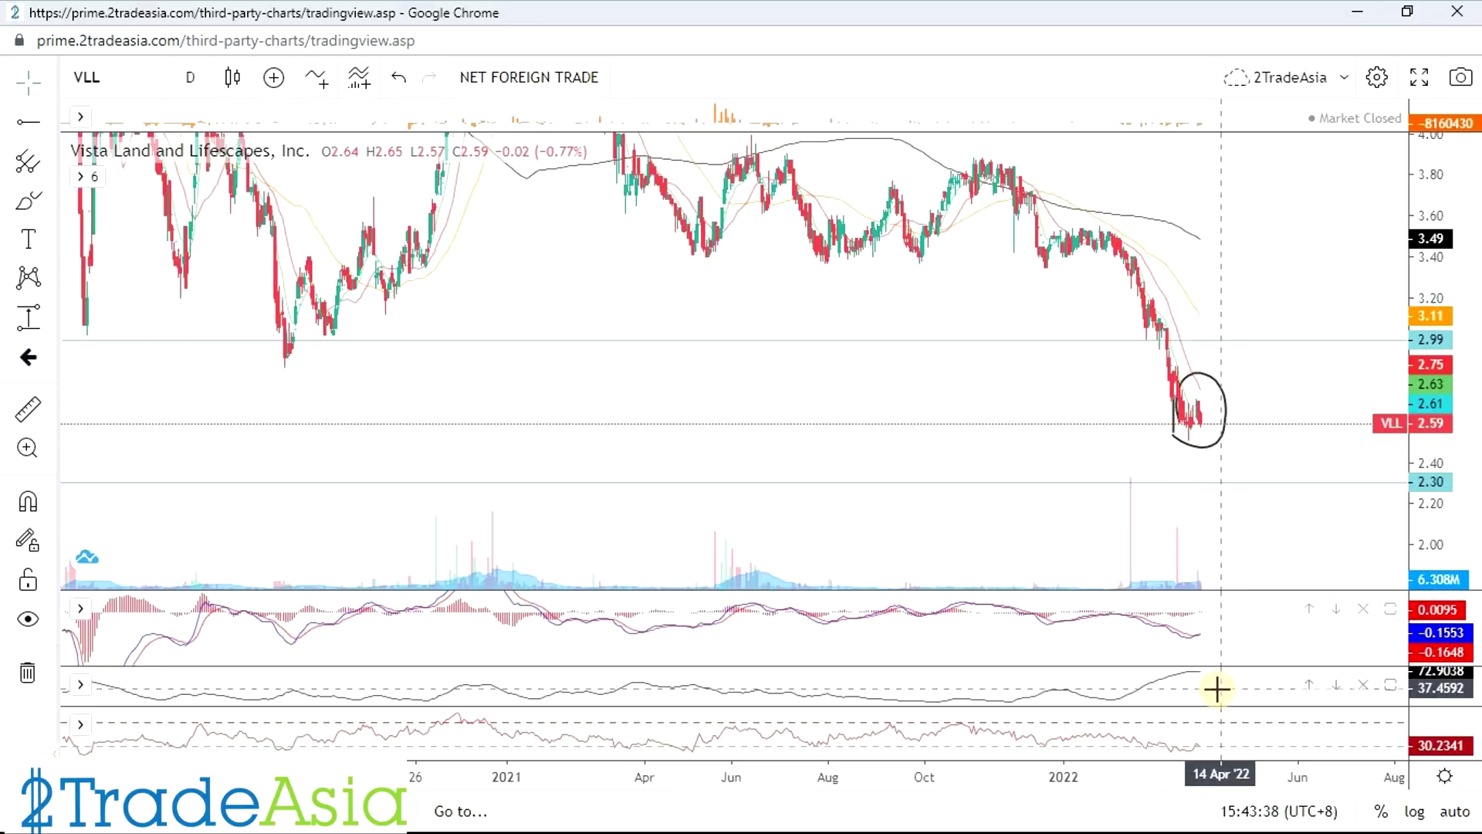
{"action": "key", "text": "alt+Tab"}
{"action": "left_click", "coordinate": [546, 640]}
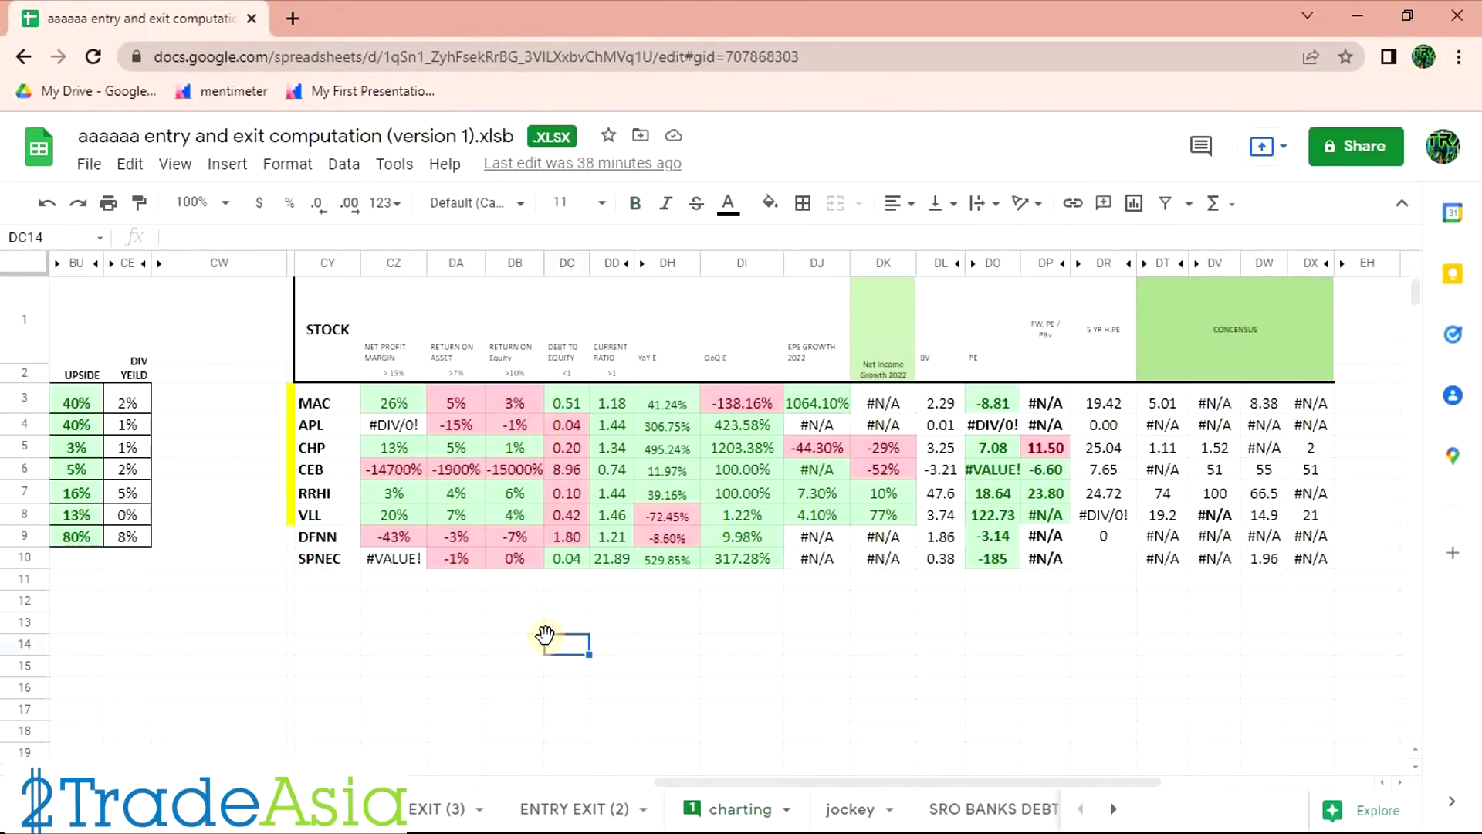
{"action": "key", "text": "alt+Tab"}
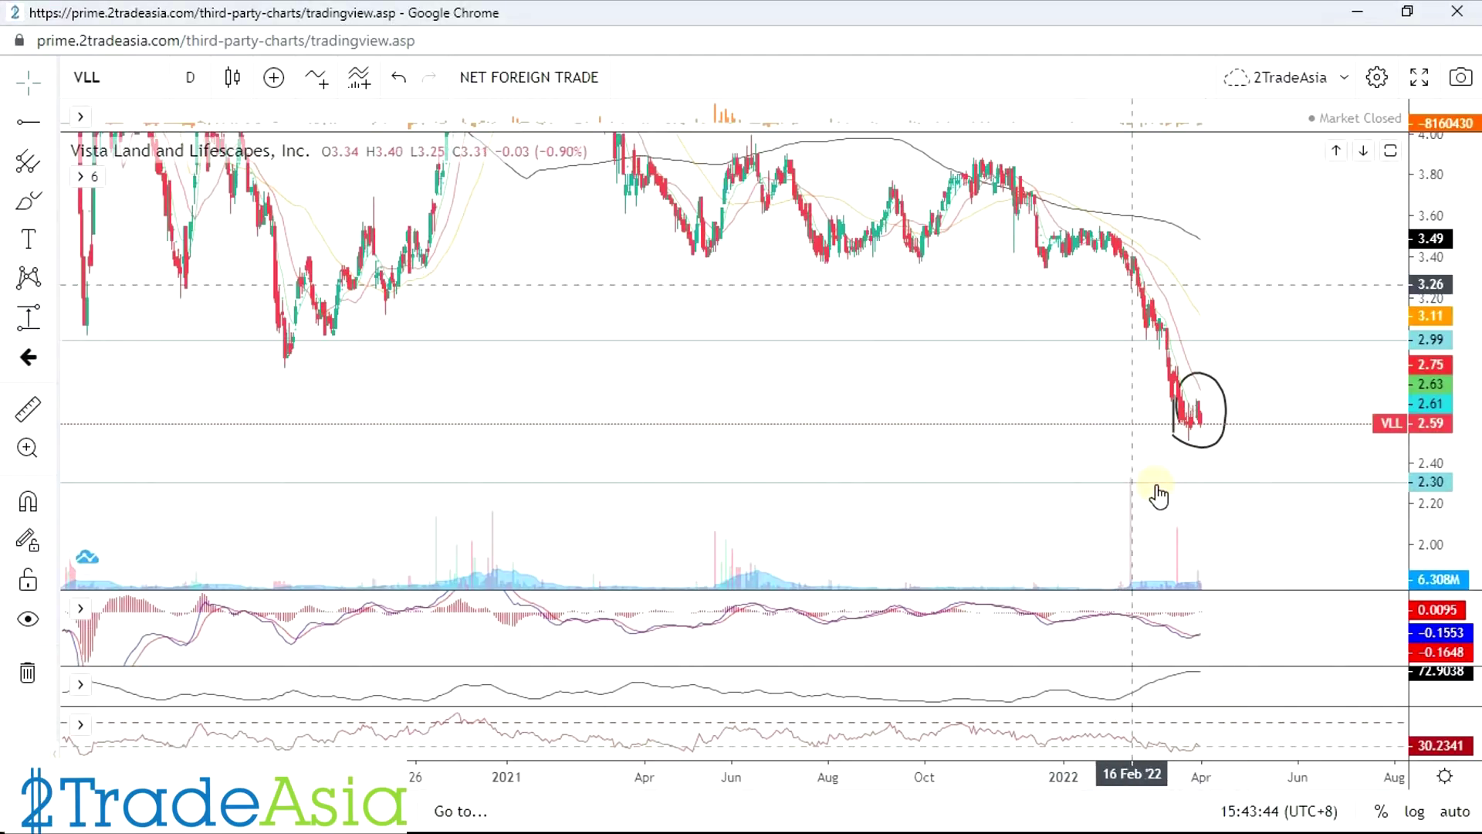
{"action": "scroll", "coordinate": [1157, 494], "scroll_direction": "up", "scroll_amount": 1}
{"action": "scroll", "coordinate": [1157, 494], "scroll_direction": "down", "scroll_amount": 1}
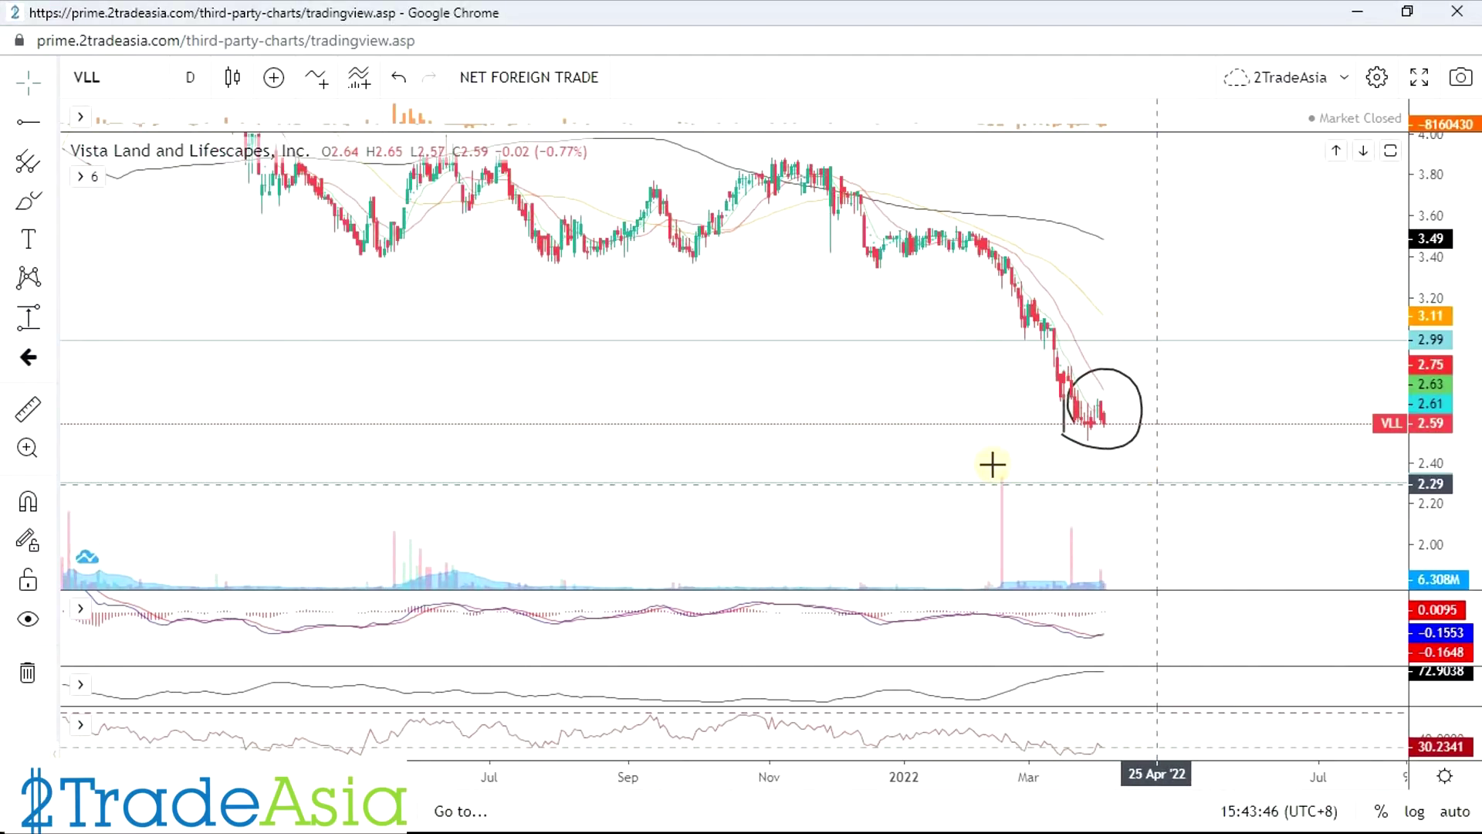
{"action": "scroll", "coordinate": [1066, 496], "scroll_direction": "down", "scroll_amount": 1}
Switch to the Google Sheets workbook and review VLL's profit margin, returns, debt to equity, current ratio, earnings growth and book value.
{"action": "key", "text": "alt+Tab"}
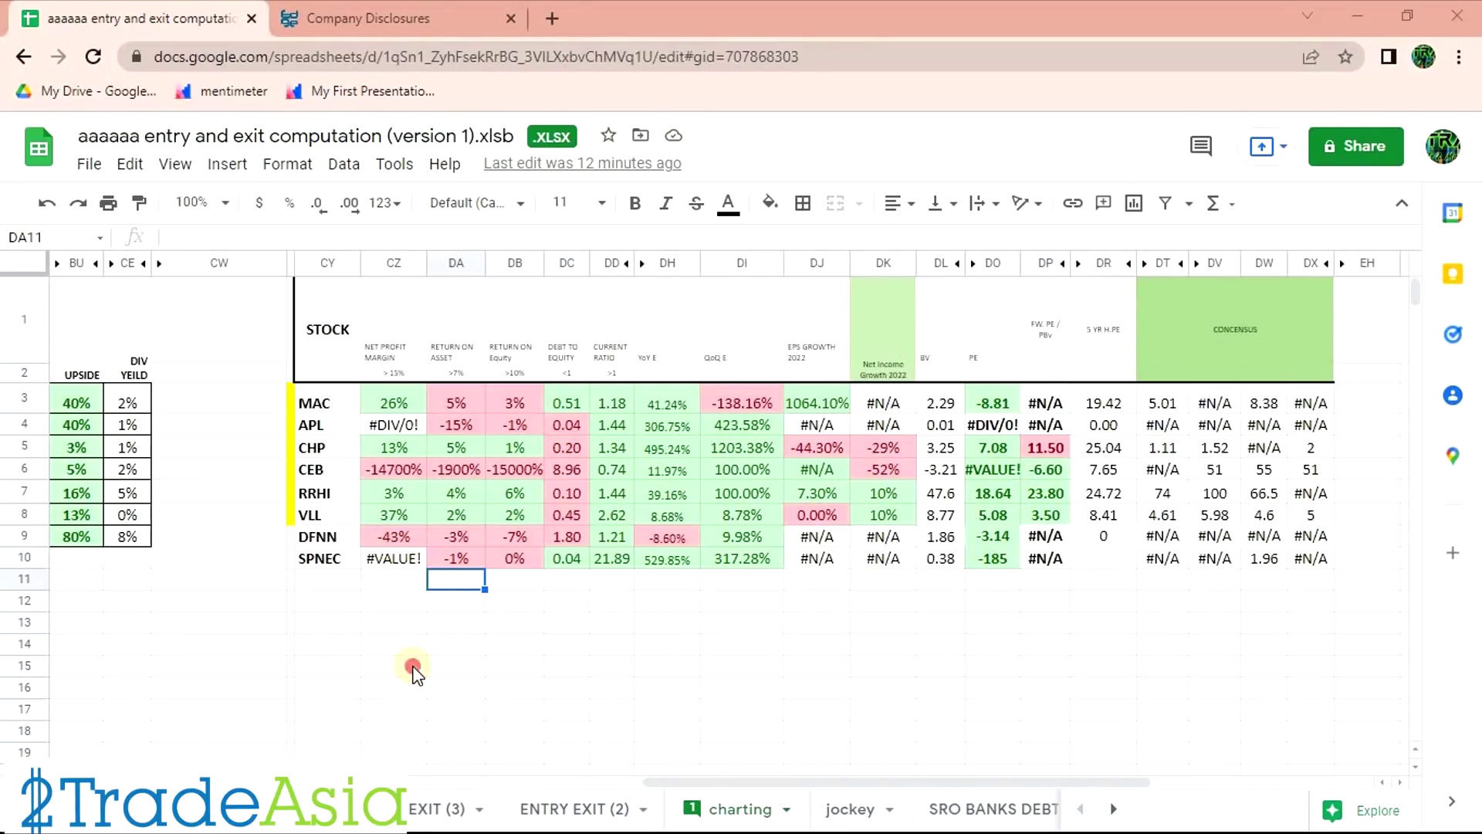
{"action": "left_click", "coordinate": [402, 517]}
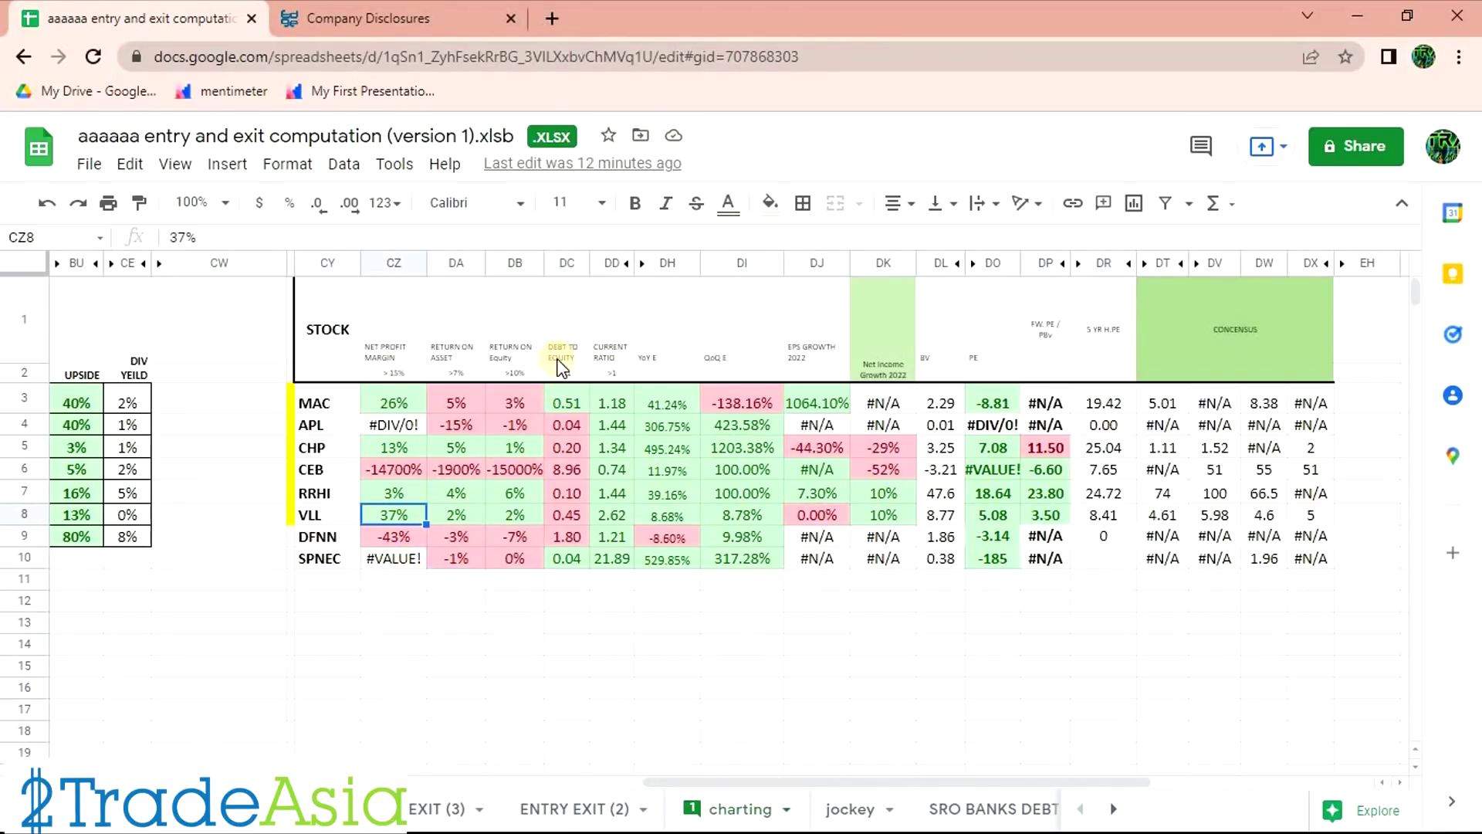
{"action": "left_click_drag", "start_coordinate": [567, 515], "coordinate": [622, 518]}
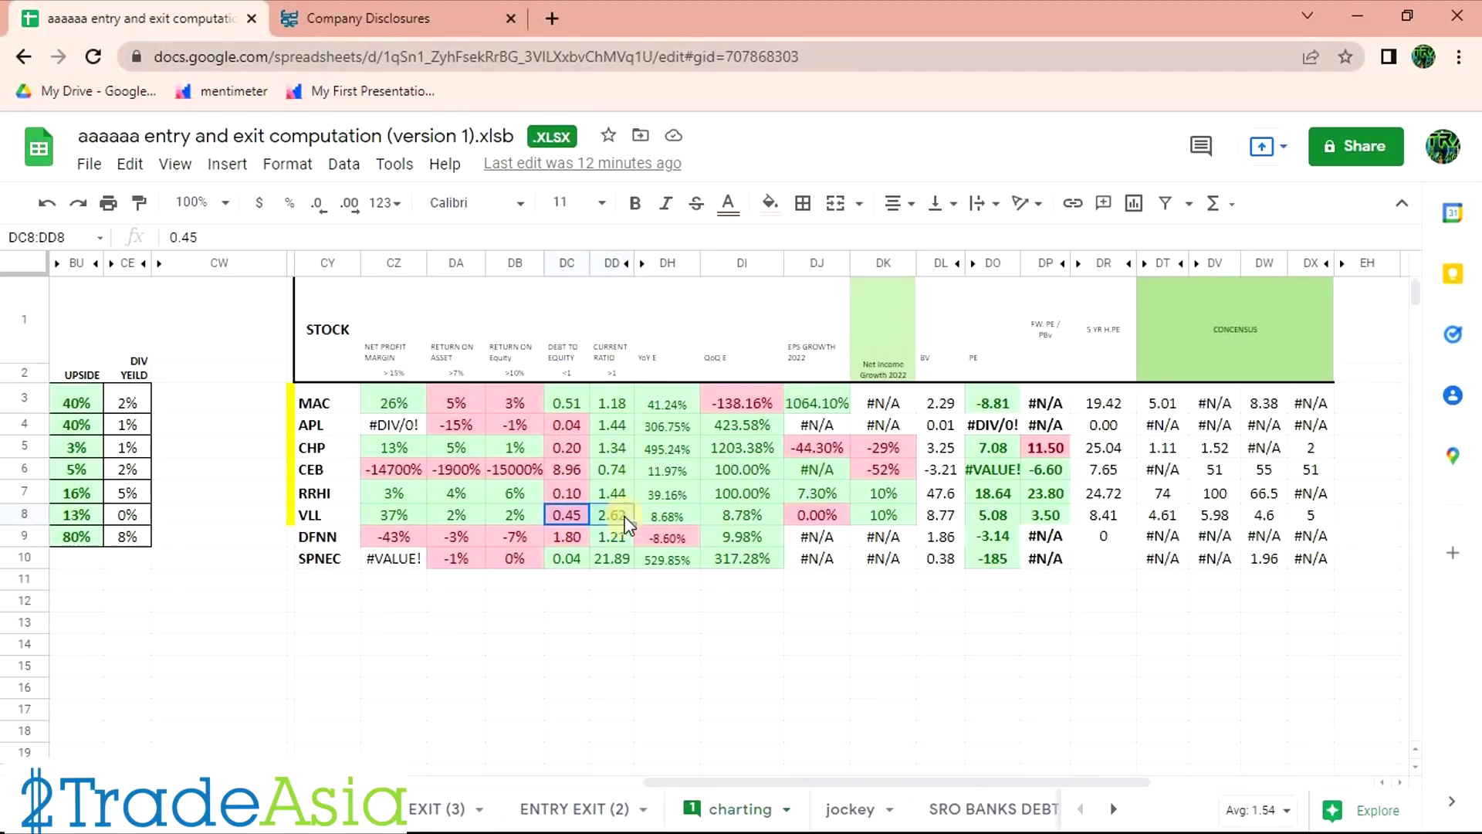
{"action": "left_click_drag", "start_coordinate": [414, 512], "coordinate": [613, 515]}
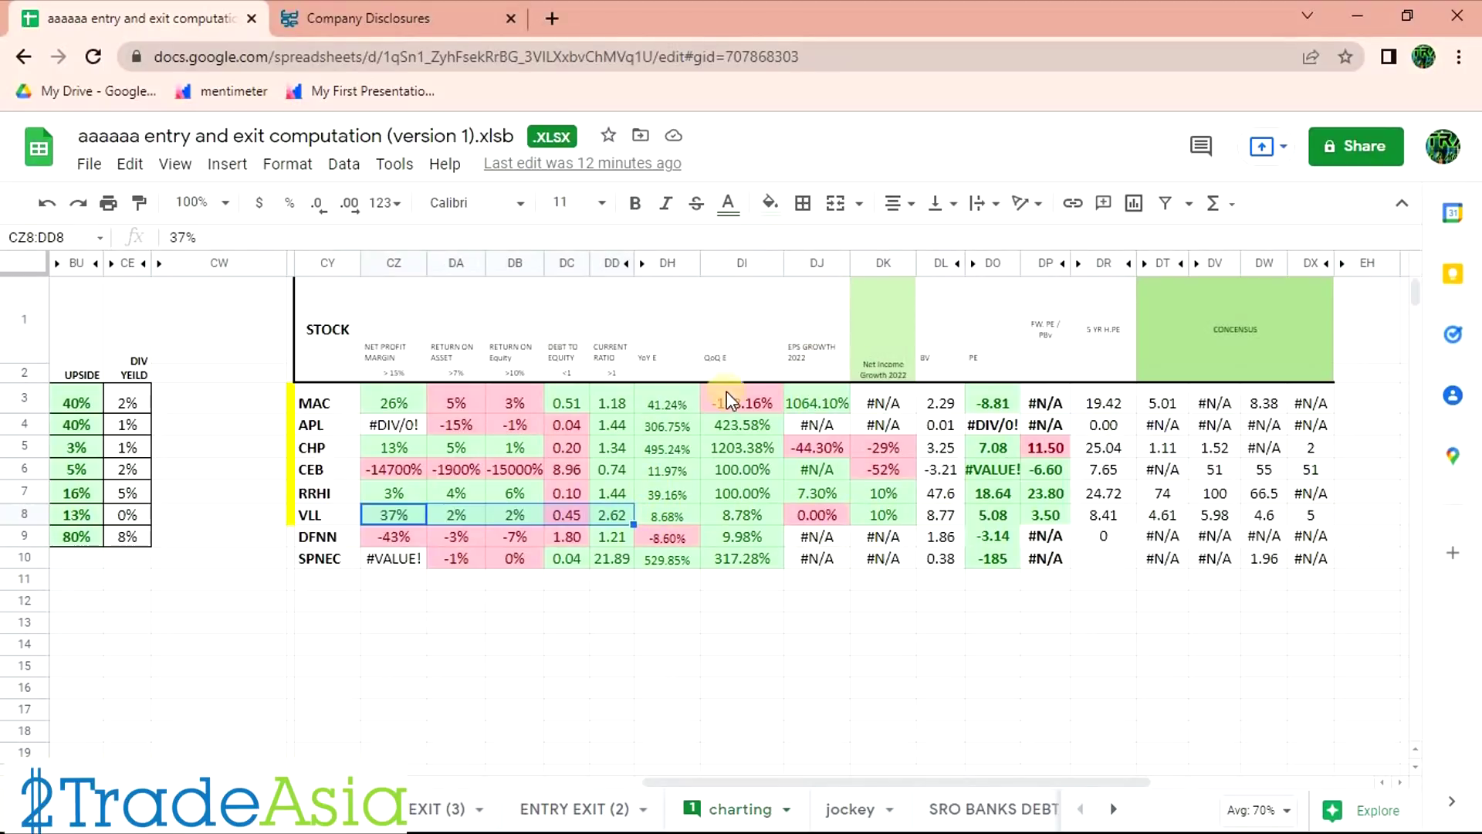
{"action": "left_click", "coordinate": [665, 517]}
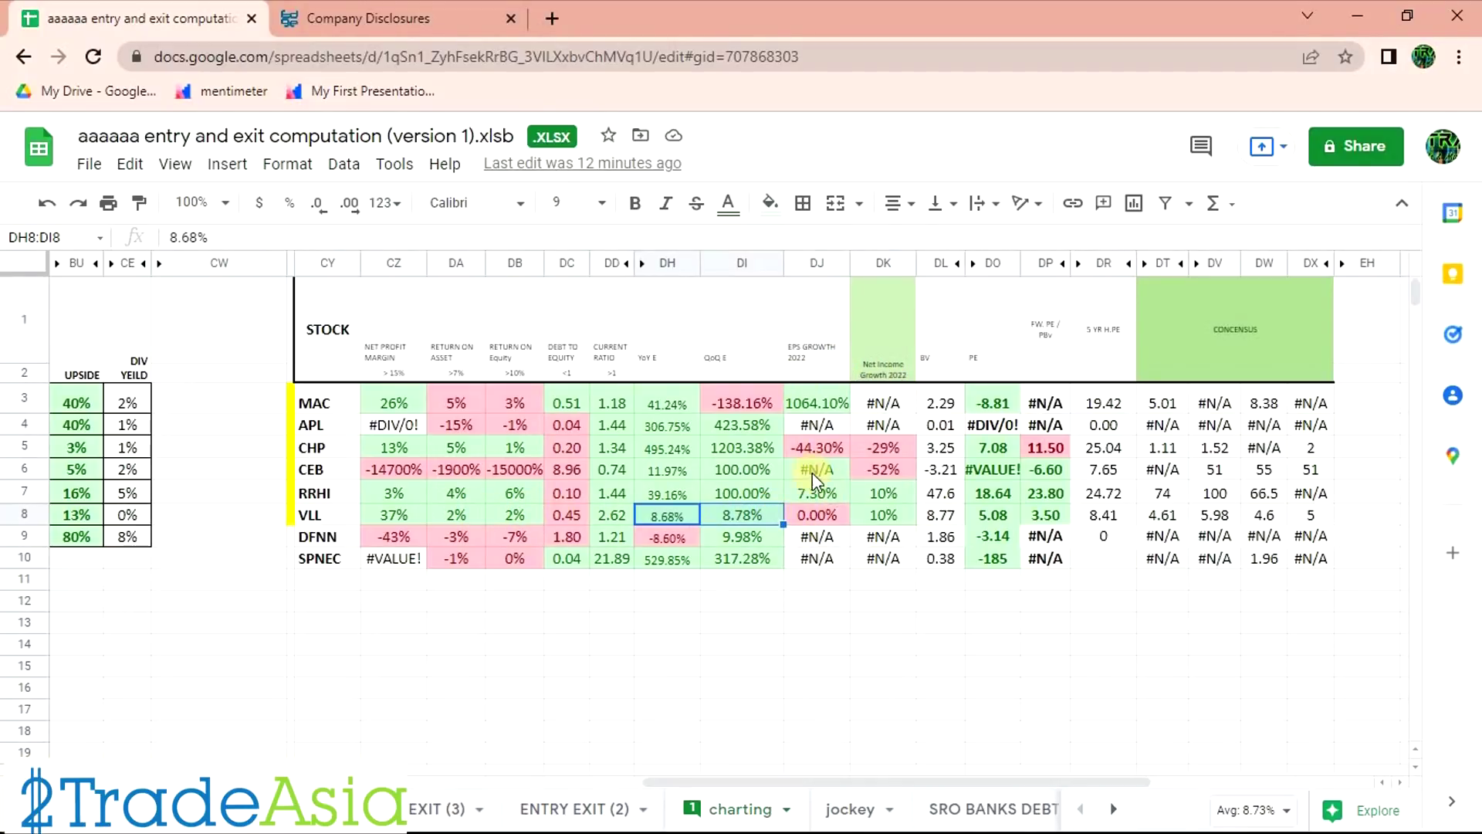
{"action": "left_click", "coordinate": [836, 527]}
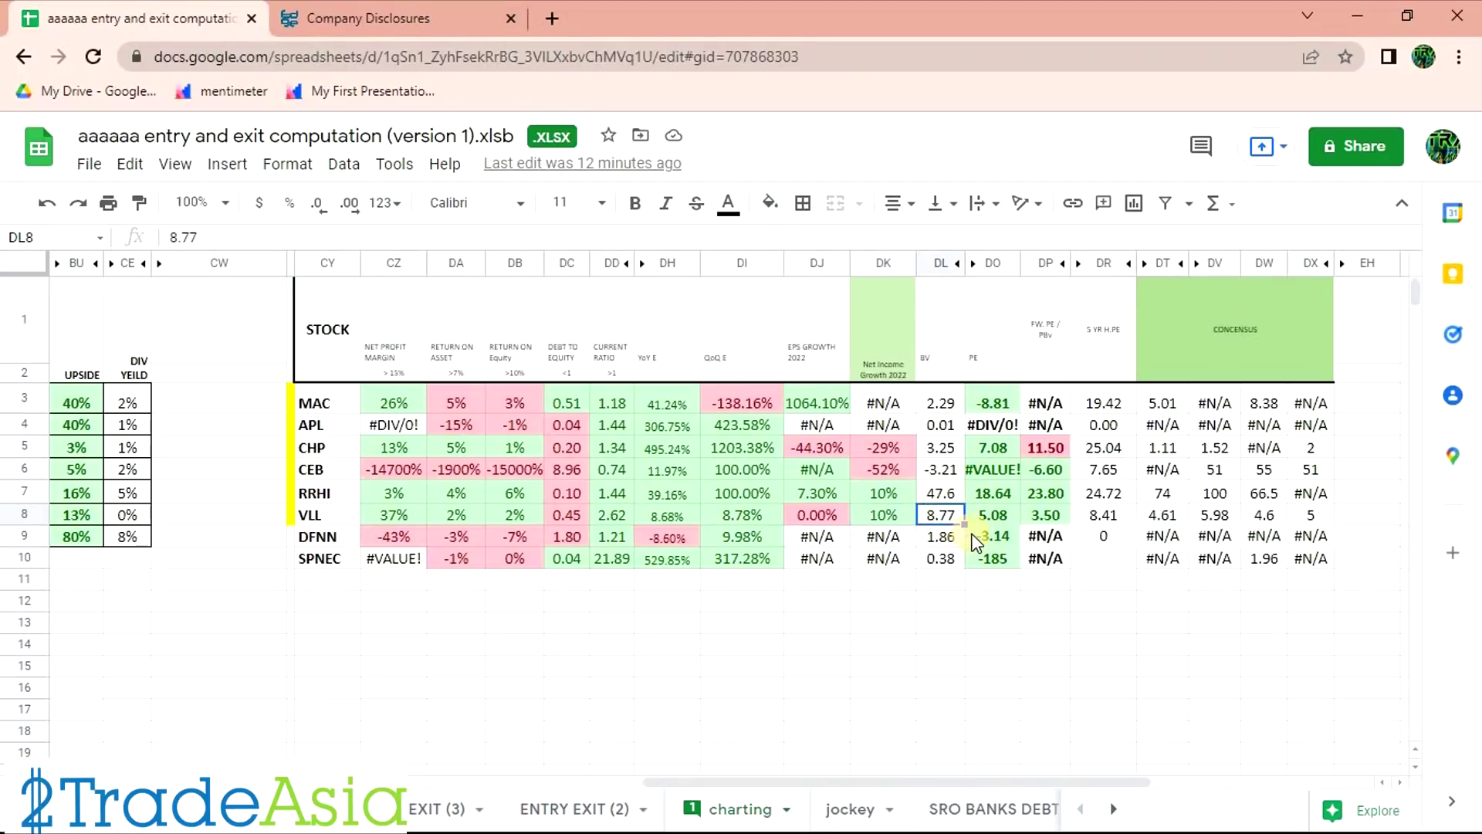
Check VLL's PE and forward PE cells, and select its row from the stock name through the 5-year historical PE.
{"action": "key", "text": "alt+Tab"}
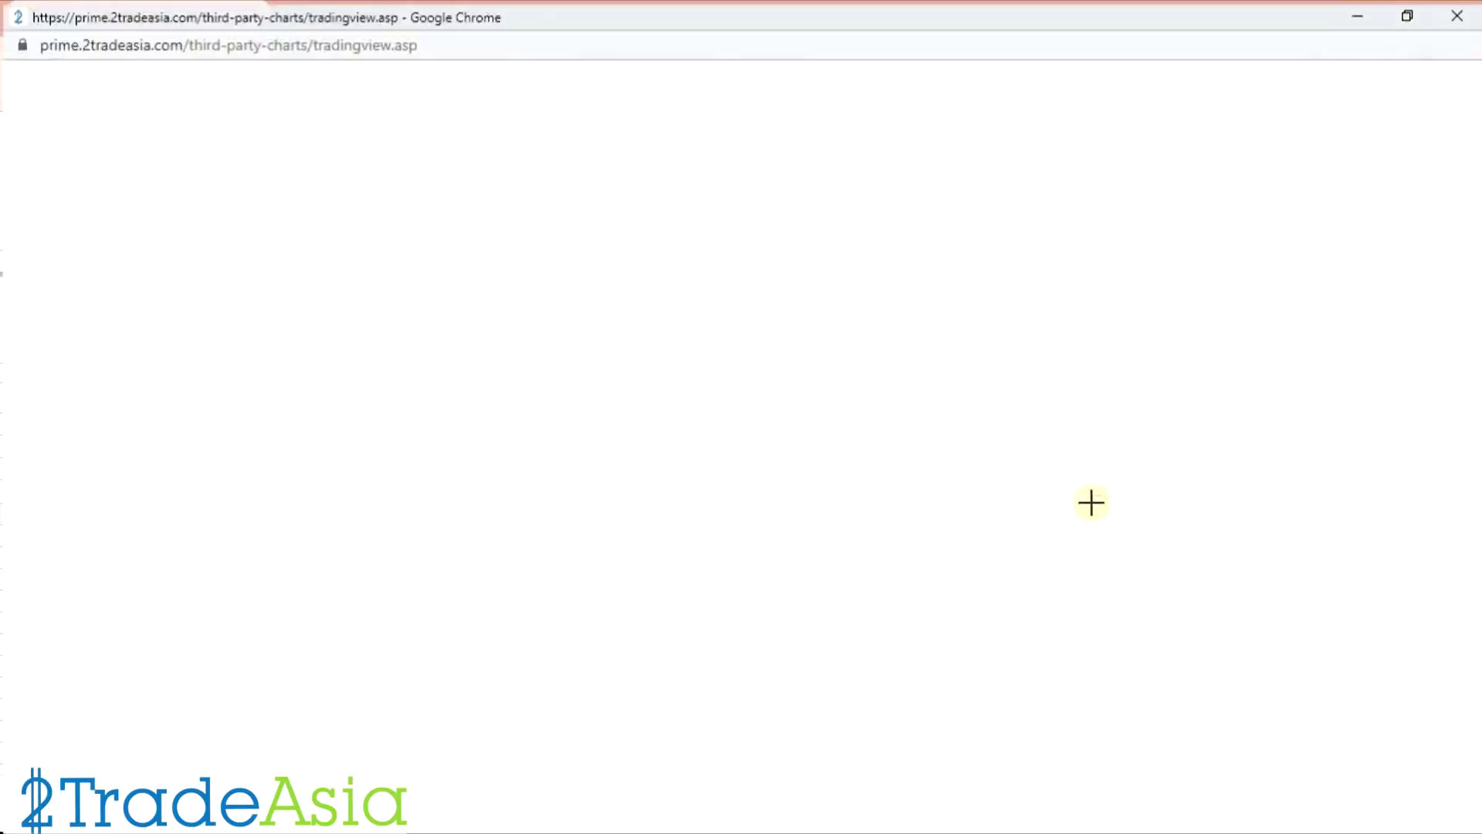
{"action": "key", "text": "alt+Tab"}
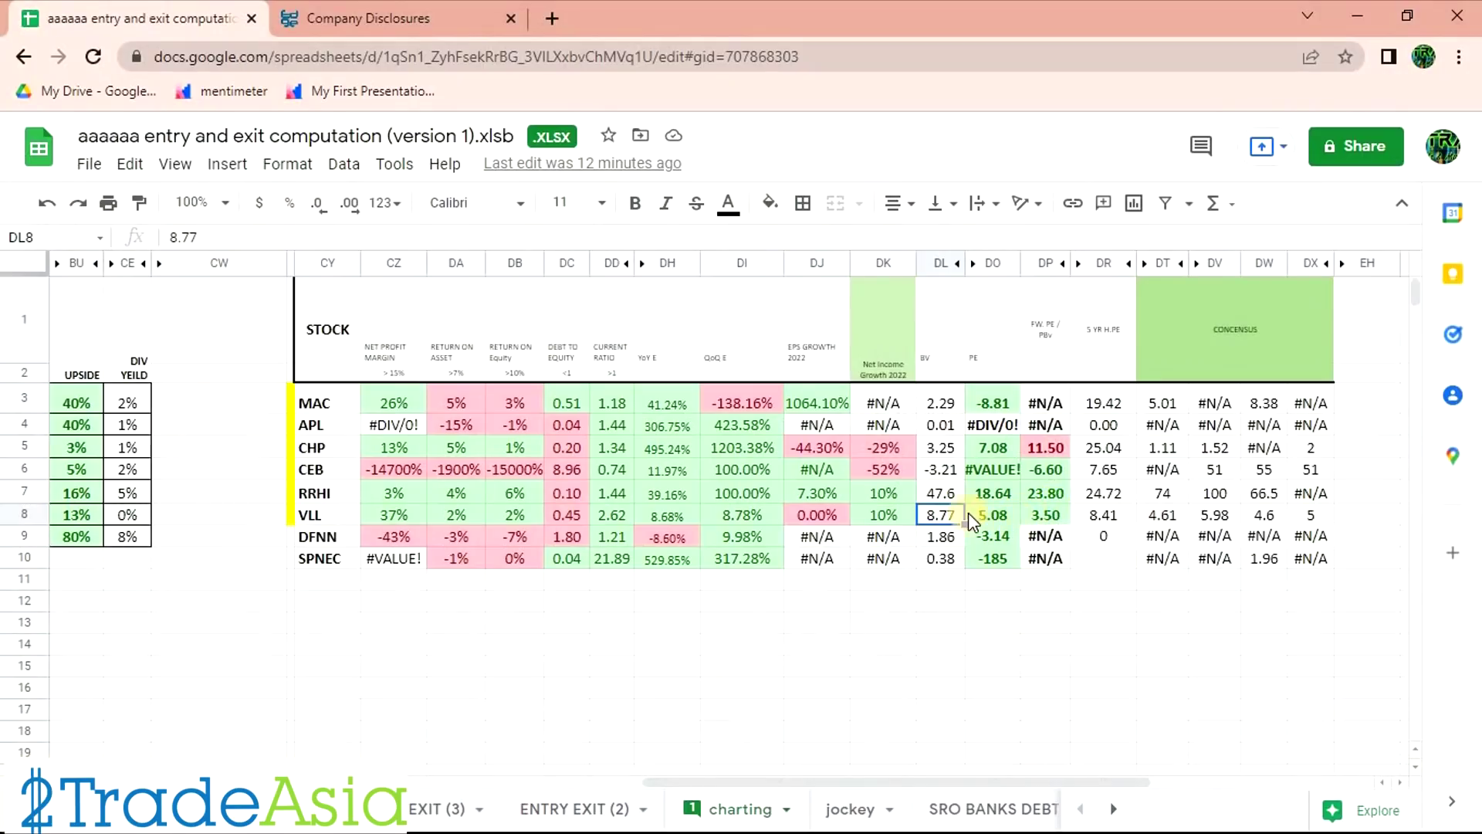
{"action": "left_click", "coordinate": [1002, 512]}
{"action": "left_click", "coordinate": [1049, 519]}
{"action": "left_click_drag", "start_coordinate": [358, 511], "coordinate": [1104, 516]}
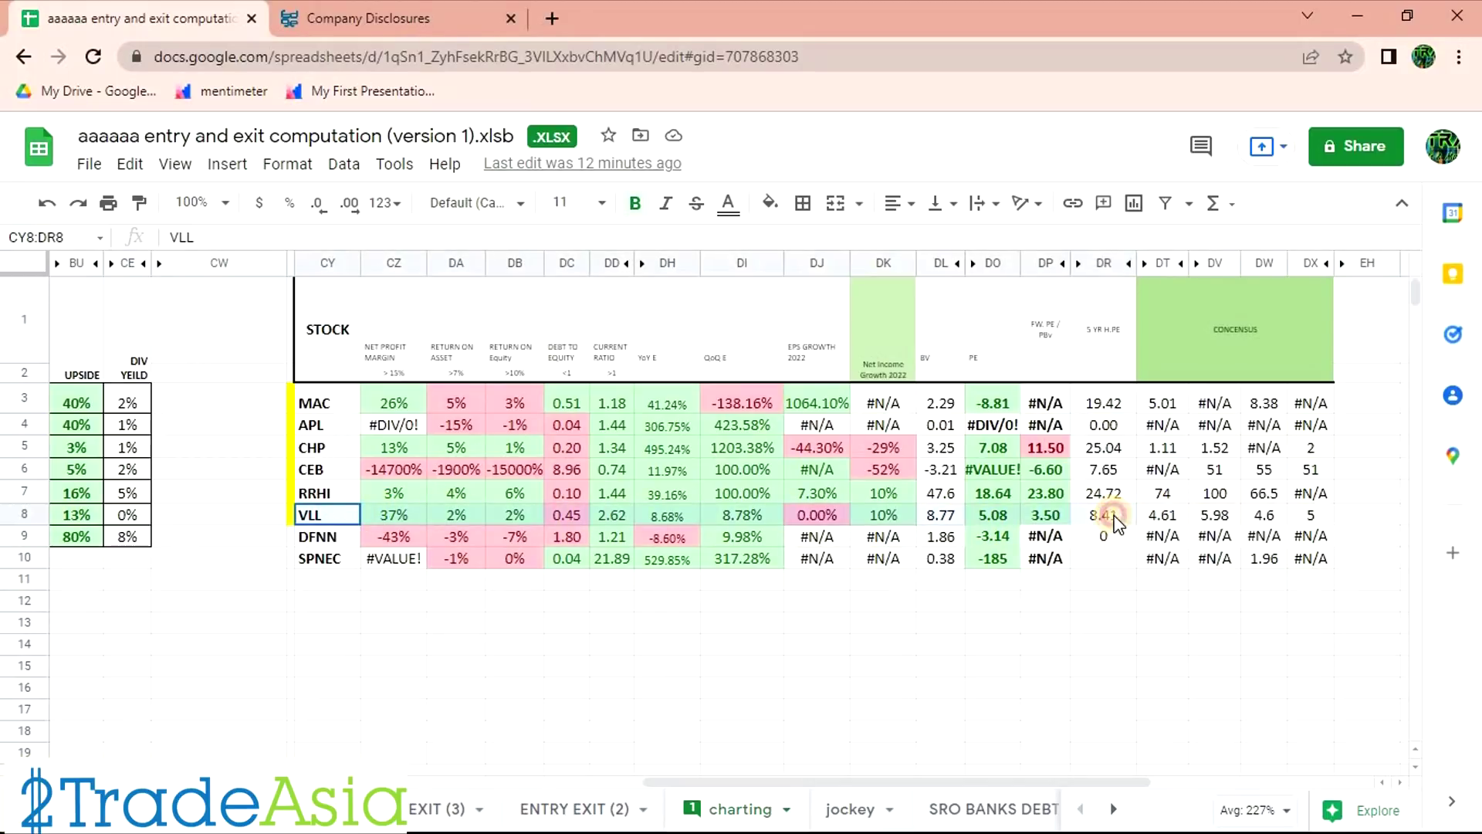
Review VLL's chart back to 2020 and select its four consensus target prices in the sheet.
{"action": "key", "text": "alt+Tab"}
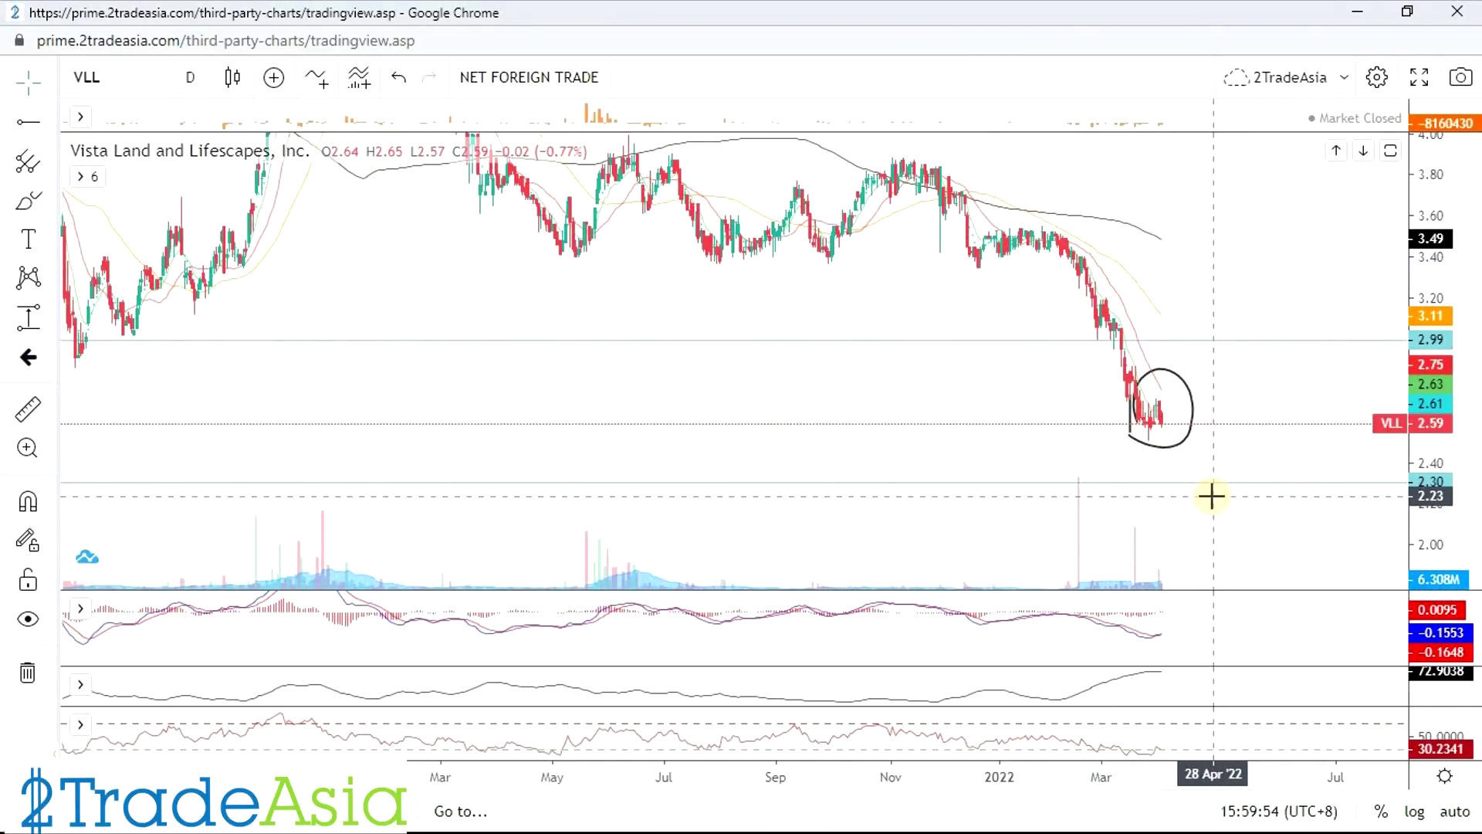
{"action": "scroll", "coordinate": [1211, 494], "scroll_direction": "up", "scroll_amount": 1}
{"action": "scroll", "coordinate": [1007, 251], "scroll_direction": "up", "scroll_amount": 1}
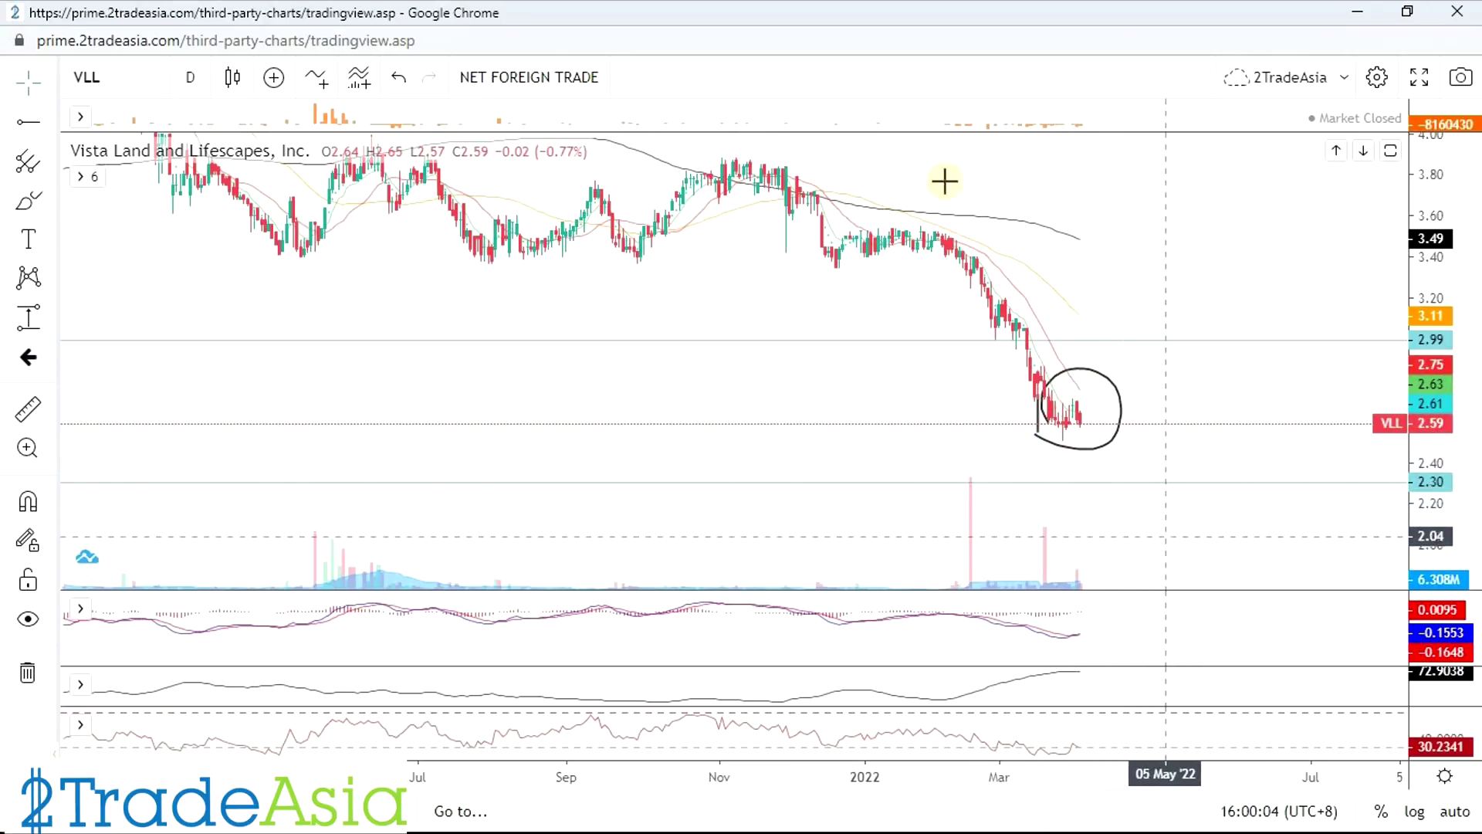
{"action": "scroll", "coordinate": [1181, 492], "scroll_direction": "down", "scroll_amount": 5}
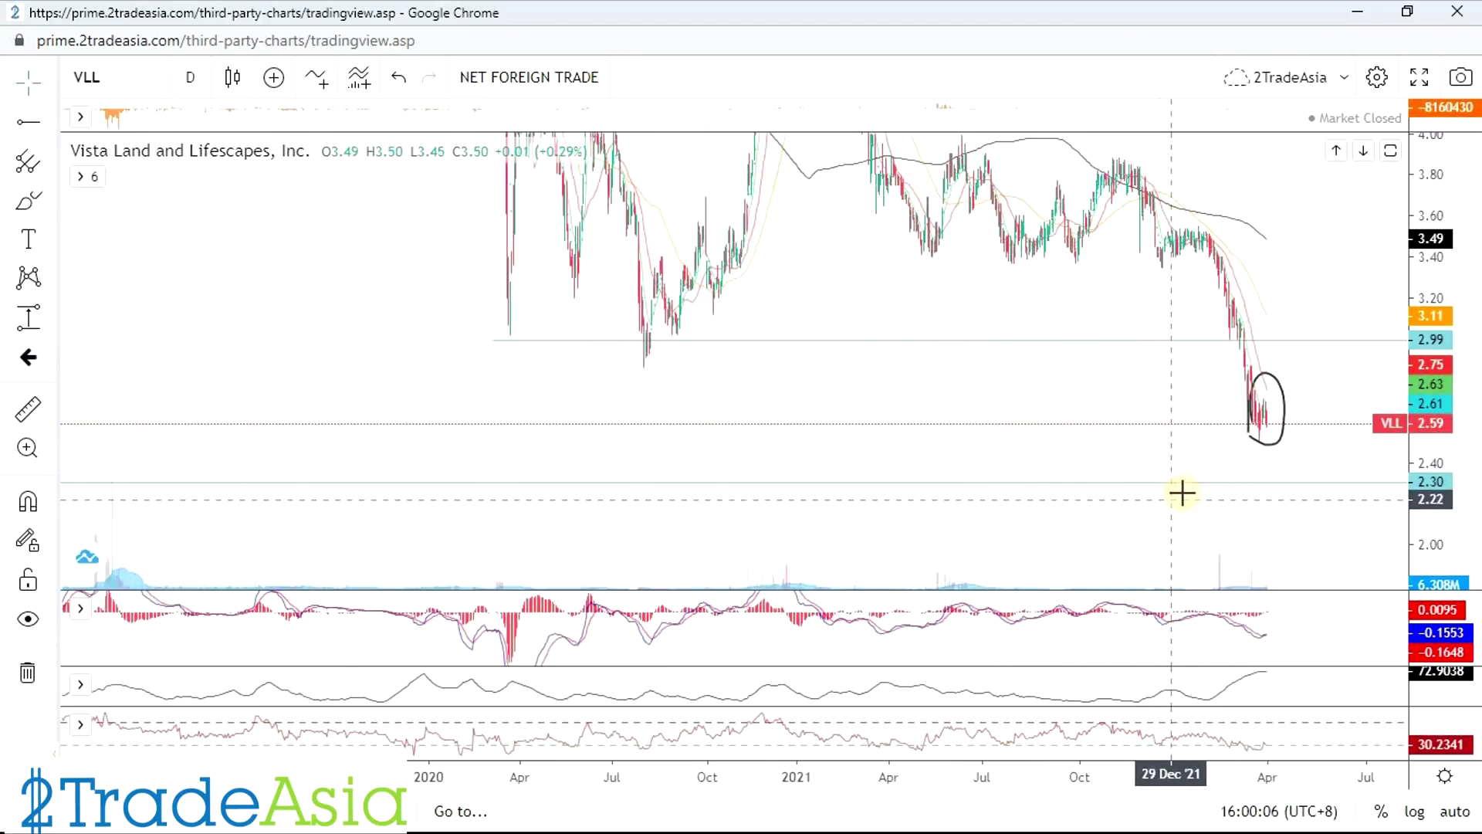
{"action": "key", "text": "alt+Tab"}
{"action": "left_click", "coordinate": [1148, 580]}
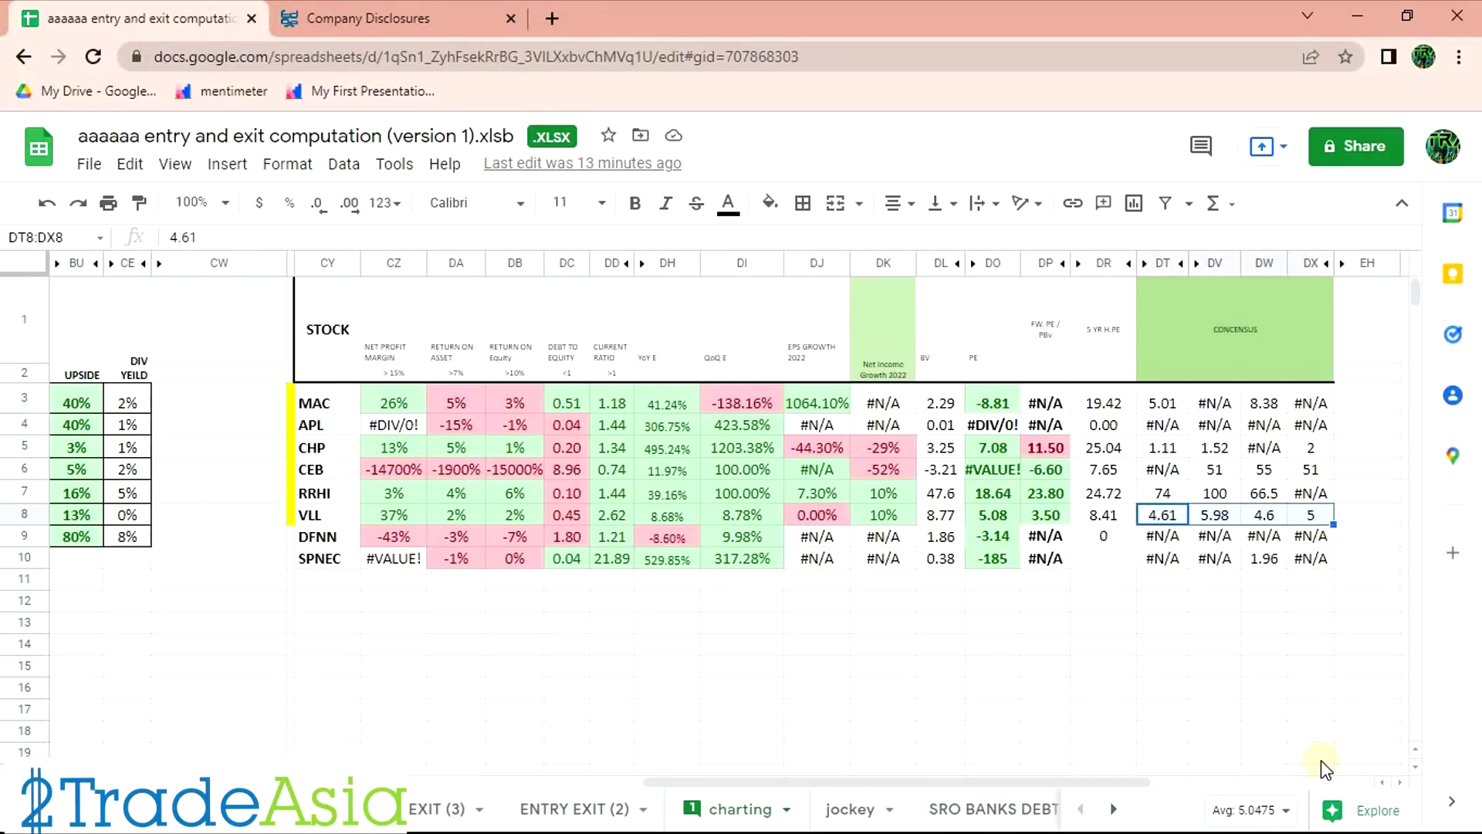
Switch to VLL's price chart and measure the upside with a price range from about 2.62 to 4.96.
{"action": "key", "text": "alt+Tab"}
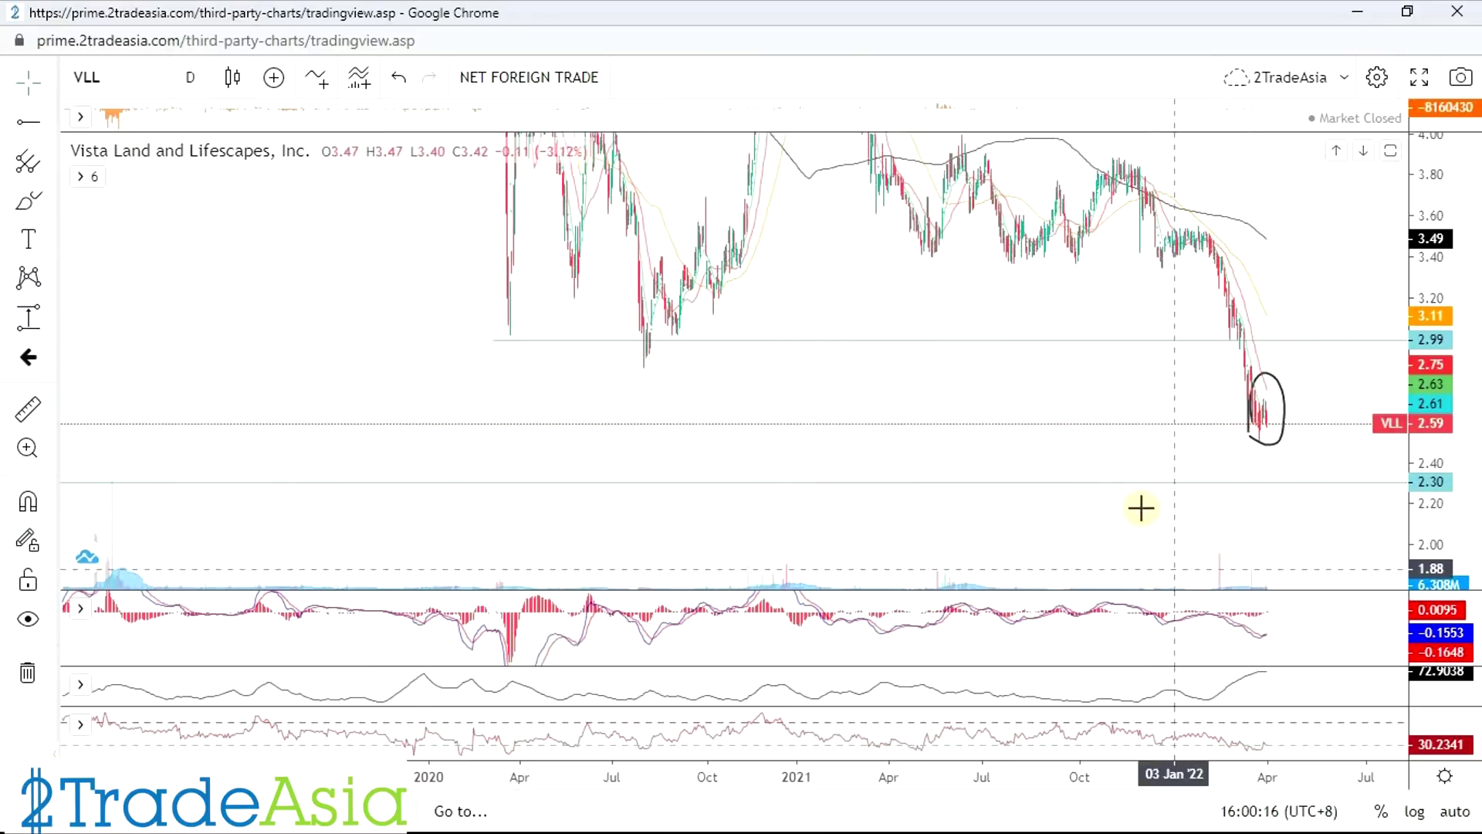
{"action": "left_click_drag", "start_coordinate": [1436, 407], "coordinate": [1434, 479]}
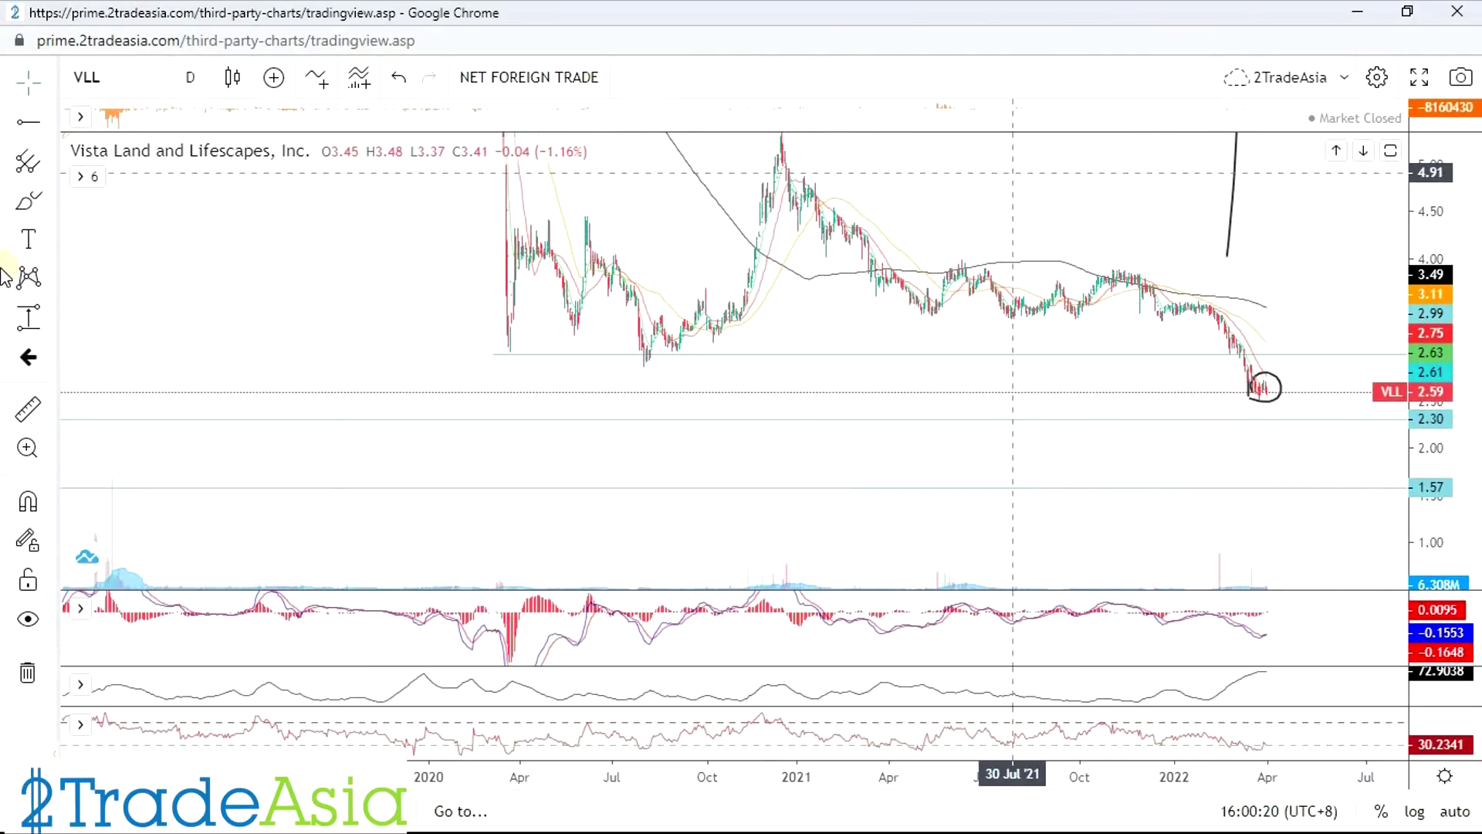
{"action": "left_click", "coordinate": [33, 336]}
{"action": "left_click", "coordinate": [1335, 389]}
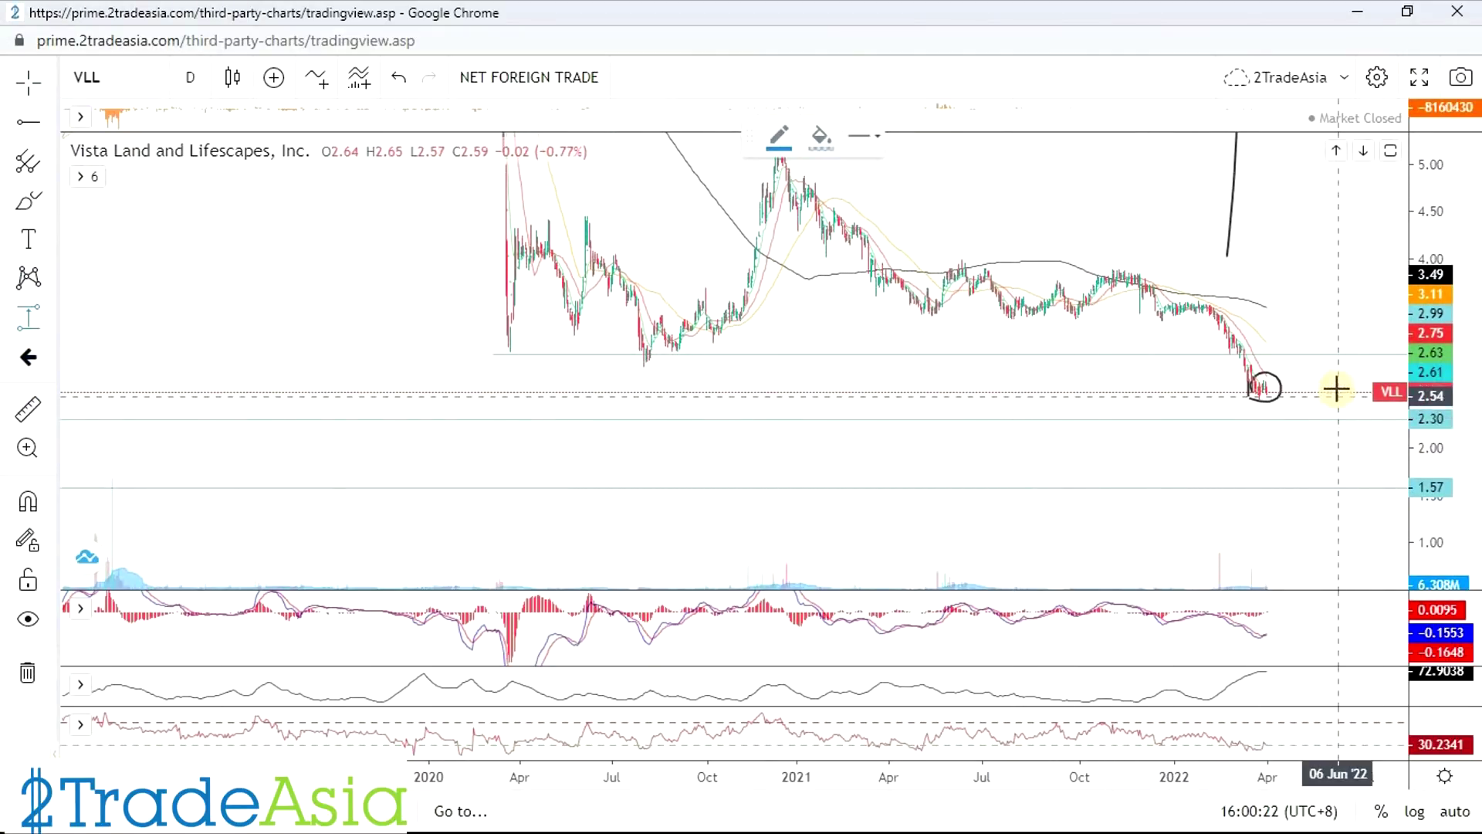
{"action": "left_click", "coordinate": [1166, 167]}
Check VLL's 4.6 consensus target in the sheet and lower the measured range's upper end to about 4.53.
{"action": "key", "text": "alt+Tab"}
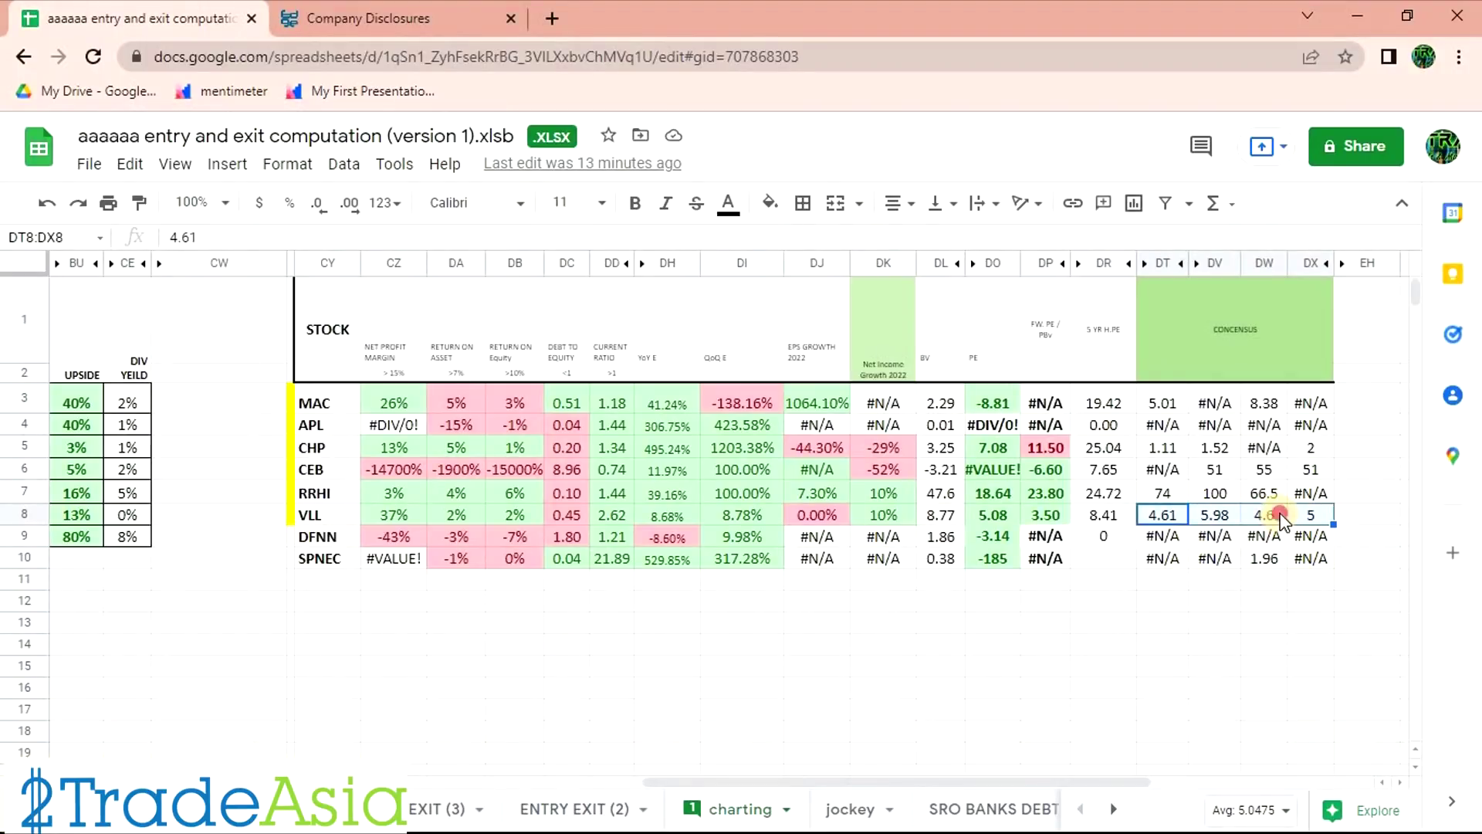
{"action": "key", "text": "alt+Tab"}
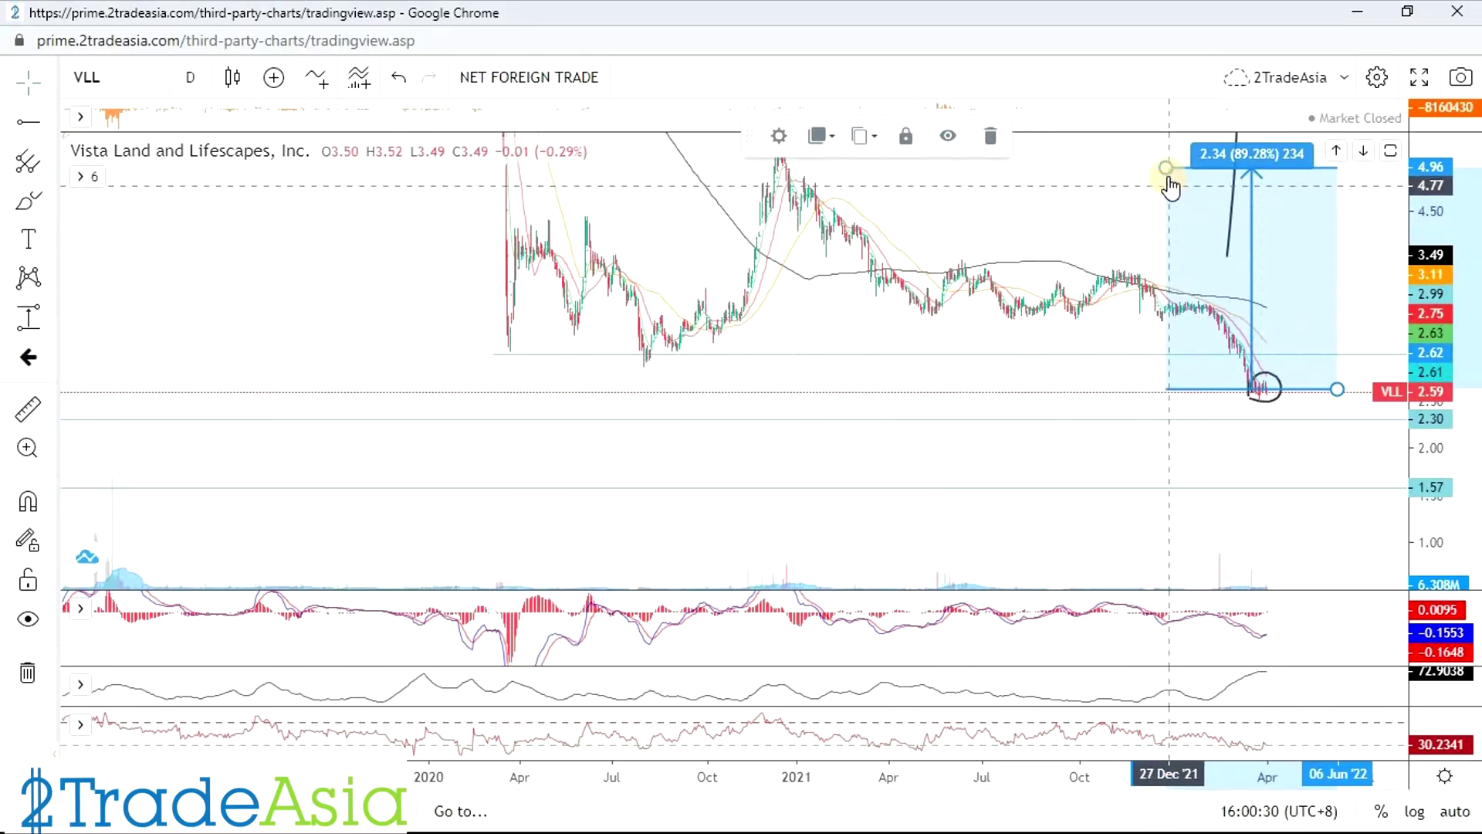
{"action": "left_click_drag", "start_coordinate": [1166, 167], "coordinate": [1168, 208]}
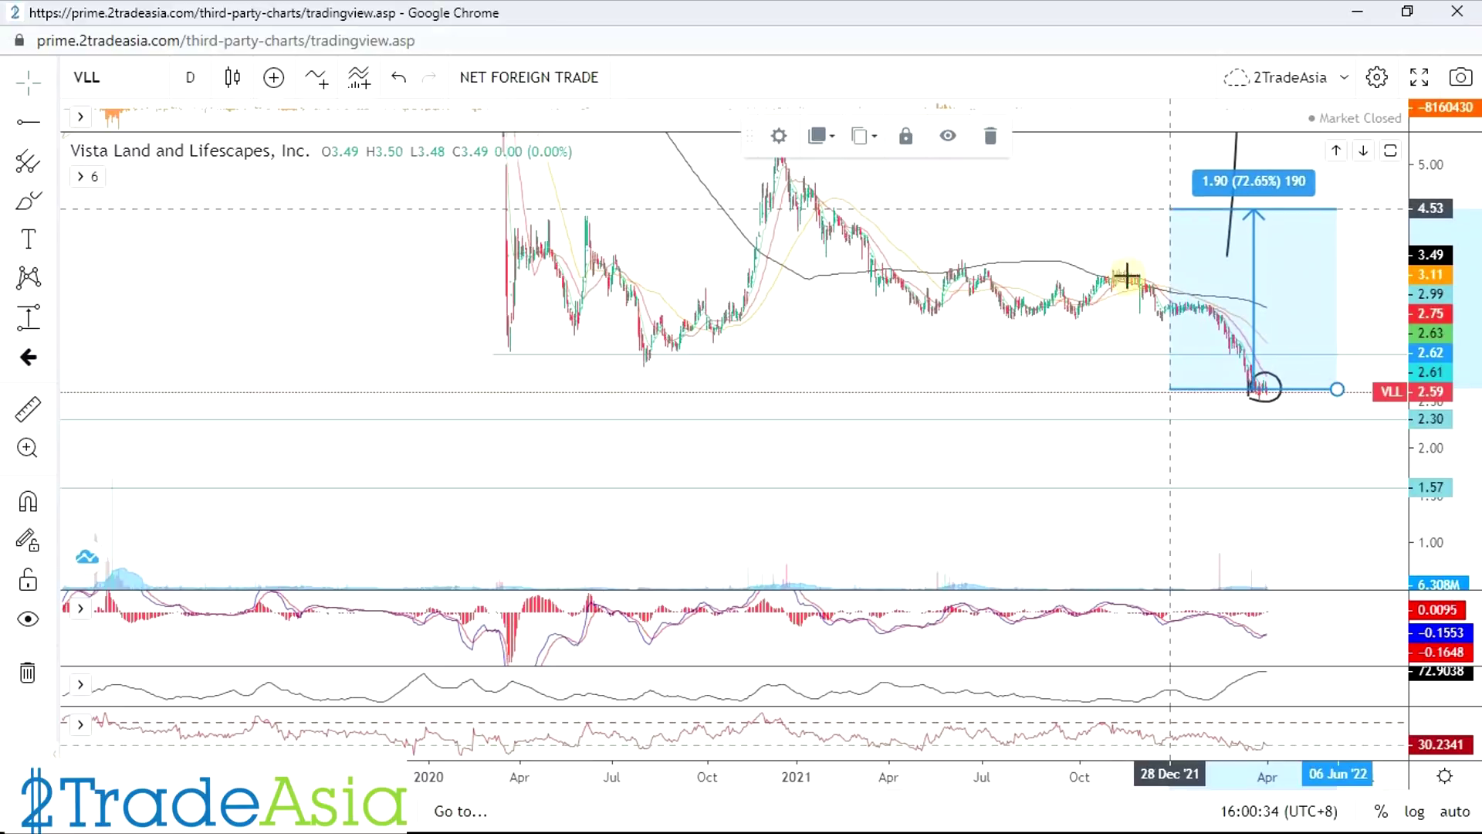
{"action": "left_click", "coordinate": [1095, 331]}
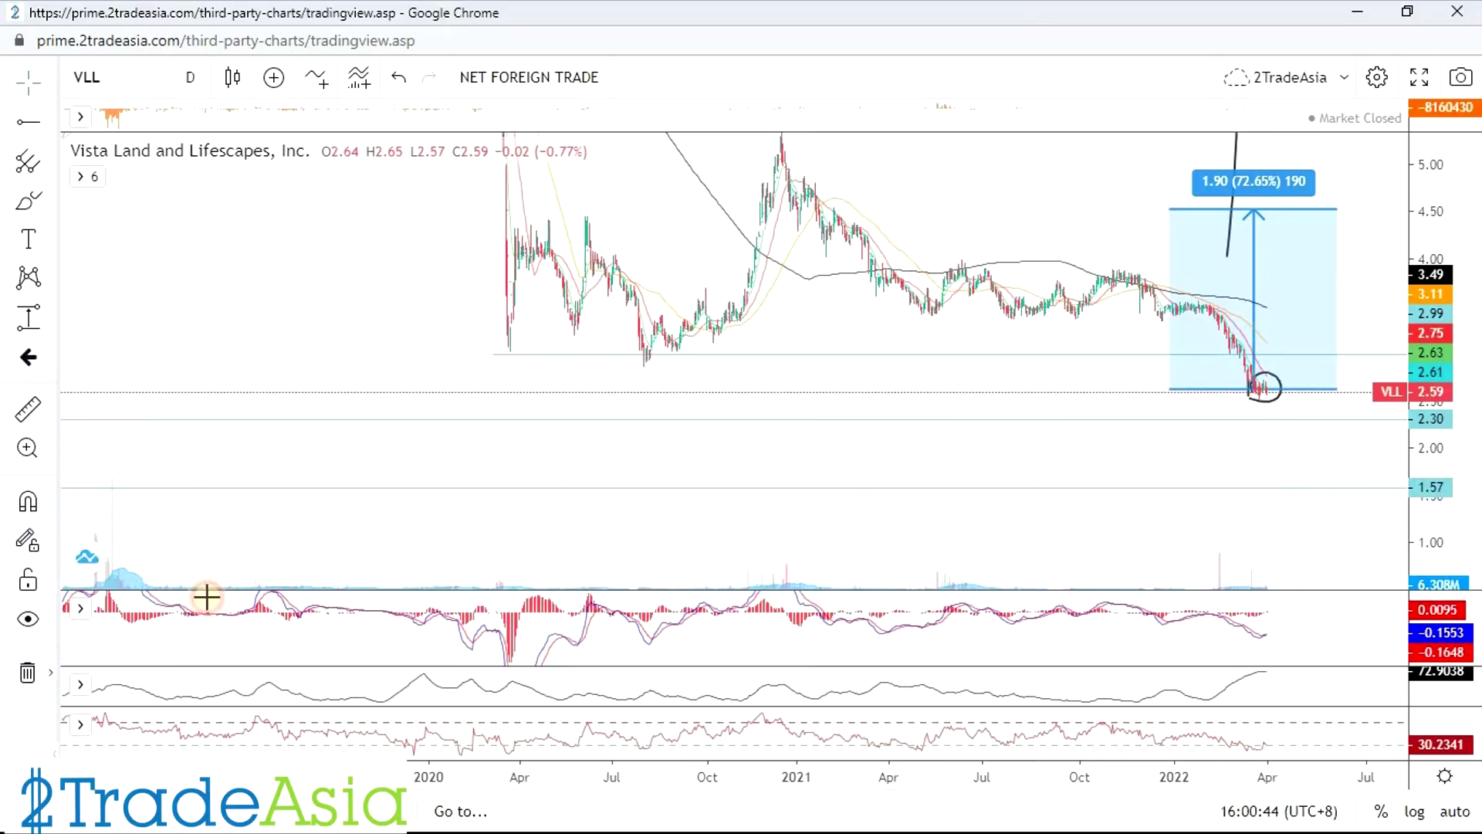
Clear the drawings from VLL's chart and examine its price history from 2013 to 2022.
{"action": "left_click_drag", "start_coordinate": [1456, 467], "coordinate": [1451, 363]}
{"action": "scroll", "coordinate": [1305, 477], "scroll_direction": "down", "scroll_amount": 10}
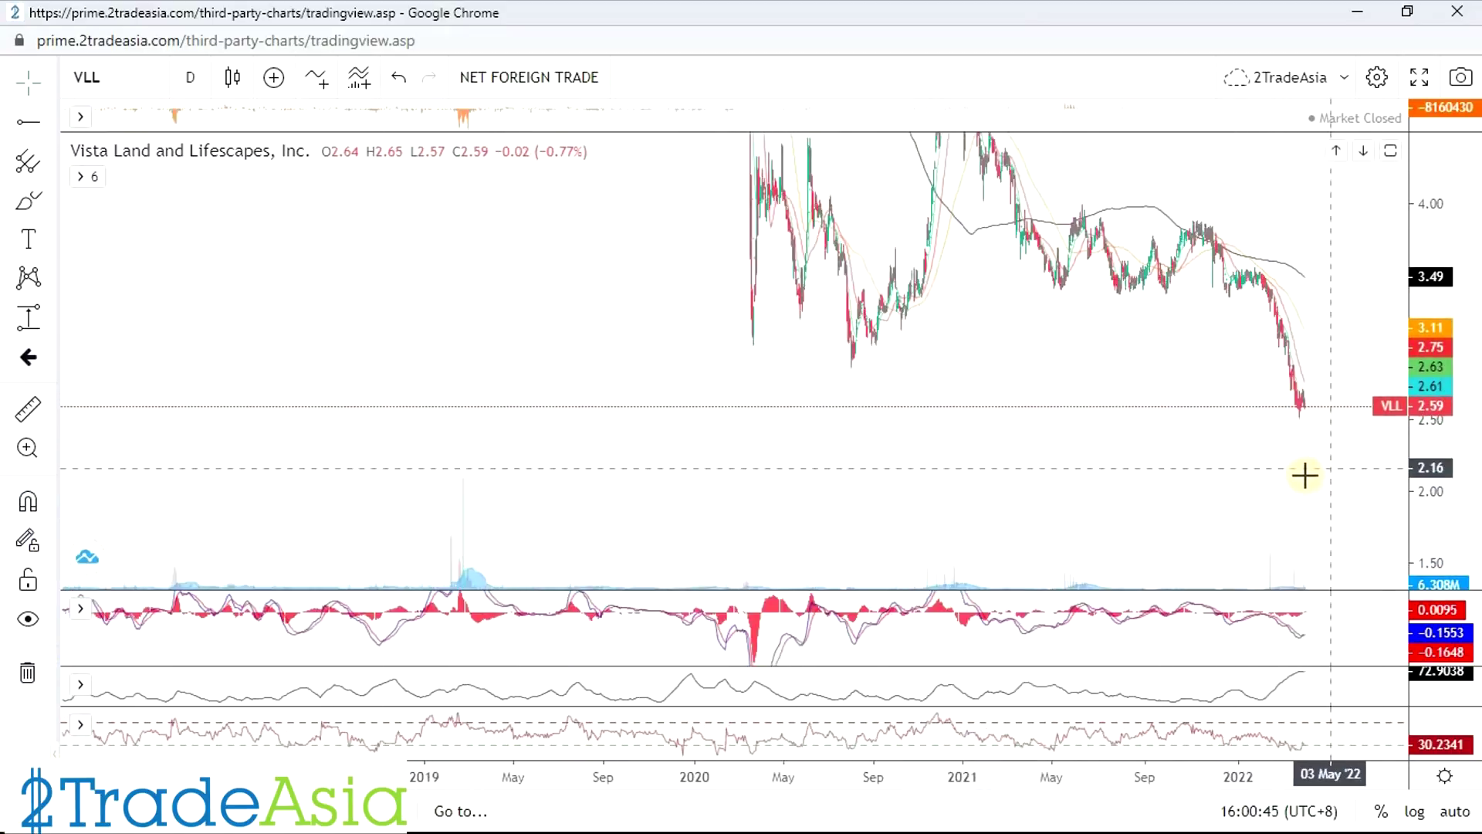
{"action": "scroll", "coordinate": [1305, 476], "scroll_direction": "down", "scroll_amount": 3}
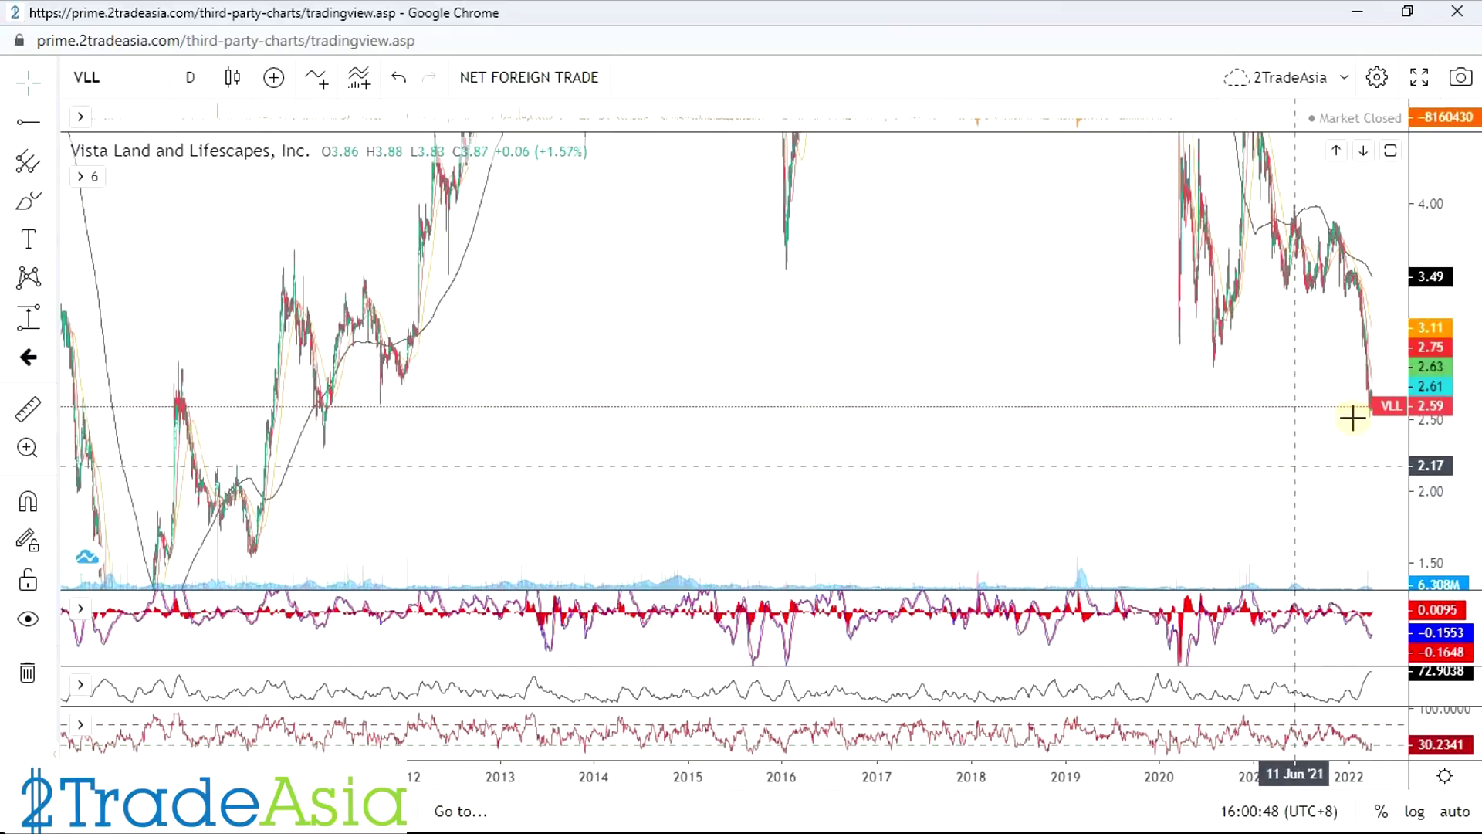
{"action": "left_click_drag", "start_coordinate": [1443, 410], "coordinate": [1442, 519]}
{"action": "left_click_drag", "start_coordinate": [1150, 280], "coordinate": [1095, 398]}
{"action": "left_click_drag", "start_coordinate": [1433, 184], "coordinate": [1433, 327]}
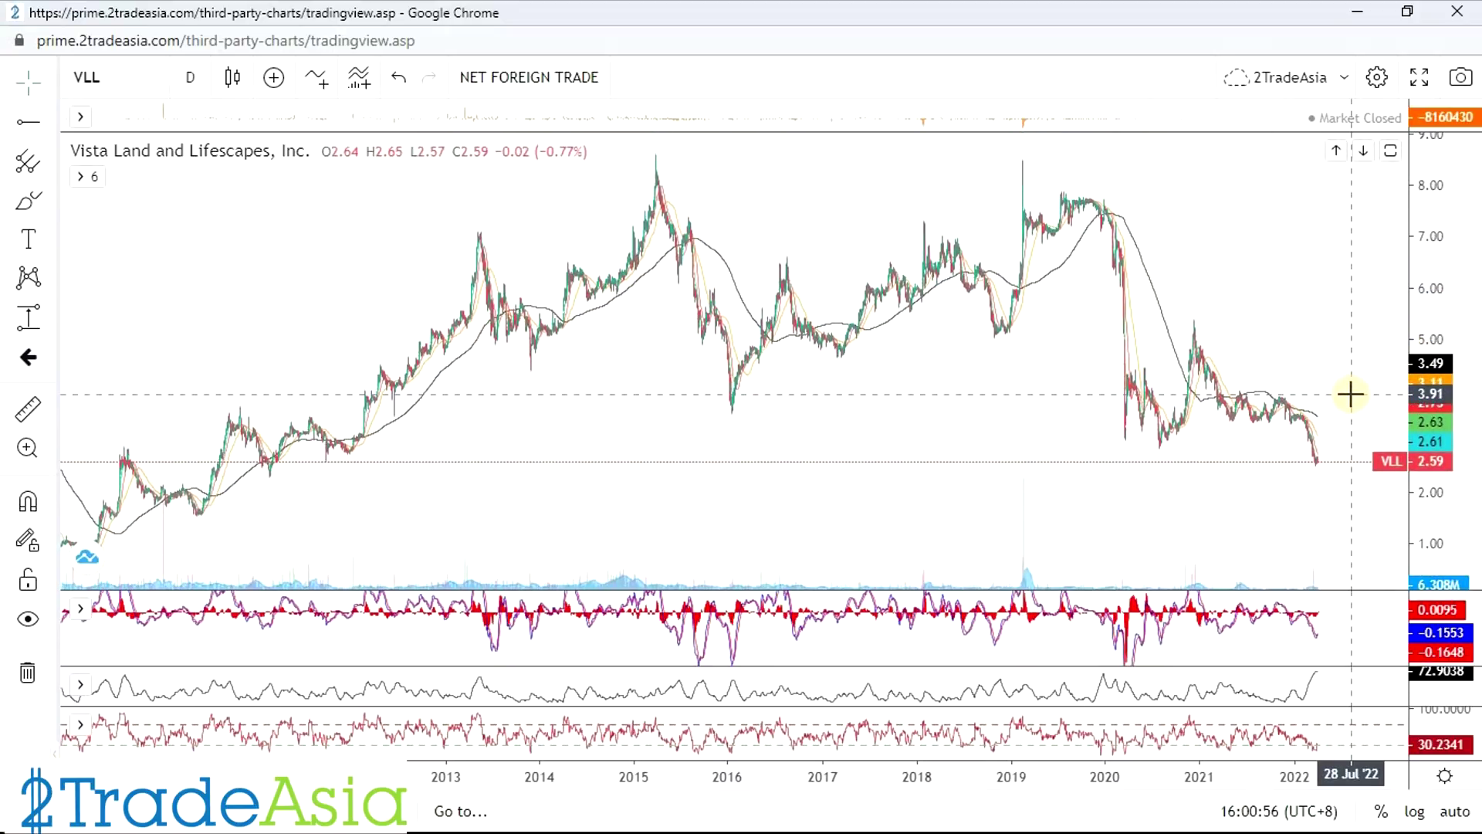
Examine VLL's recent decline from 2021 to March 2022 at closer range.
{"action": "scroll", "coordinate": [1347, 472], "scroll_direction": "up", "scroll_amount": 2}
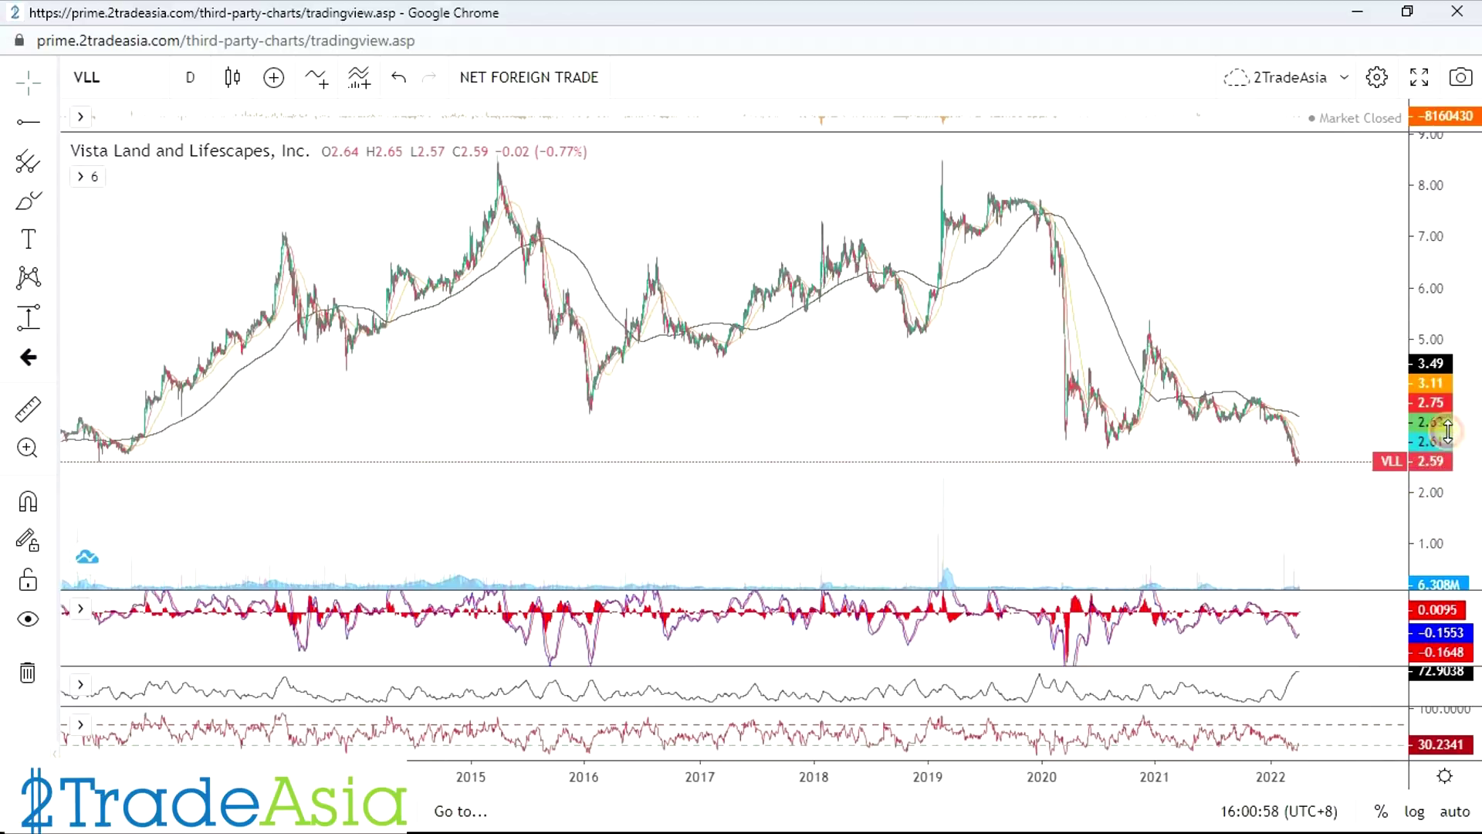
{"action": "scroll", "coordinate": [1333, 443], "scroll_direction": "up", "scroll_amount": 5}
{"action": "scroll", "coordinate": [1164, 373], "scroll_direction": "up", "scroll_amount": 4}
{"action": "left_click_drag", "start_coordinate": [953, 248], "coordinate": [1130, 232]}
{"action": "left_click_drag", "start_coordinate": [1454, 512], "coordinate": [1449, 359]}
{"action": "scroll", "coordinate": [1284, 437], "scroll_direction": "up", "scroll_amount": 2}
{"action": "left_click_drag", "start_coordinate": [1276, 482], "coordinate": [1178, 383]}
{"action": "scroll", "coordinate": [1180, 378], "scroll_direction": "up", "scroll_amount": 2}
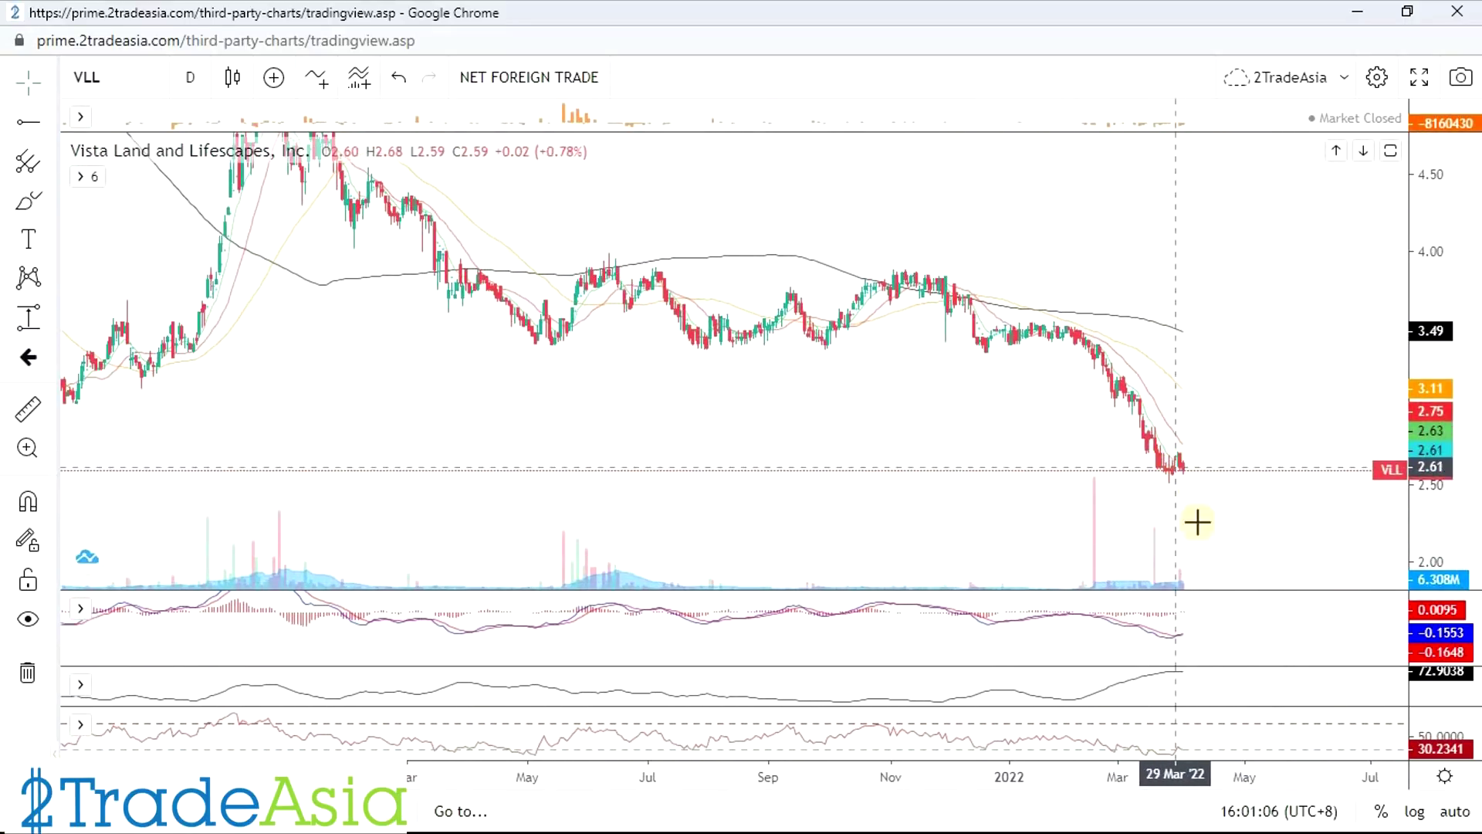
Select VLL's row in the sheet from the stock name through the second consensus target, and return to the chart.
{"action": "key", "text": "alt+Tab"}
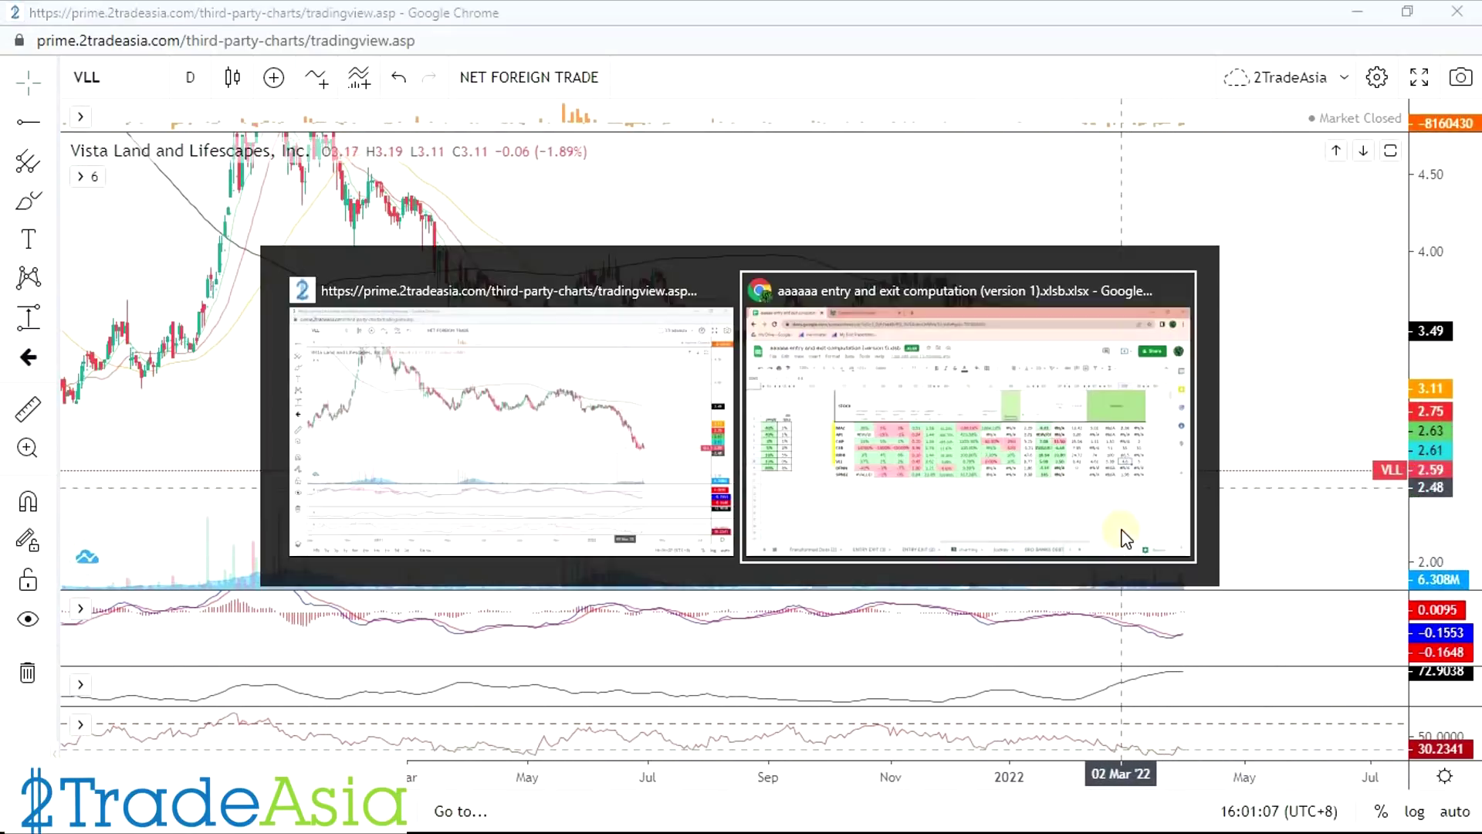
{"action": "left_click", "coordinate": [961, 502]}
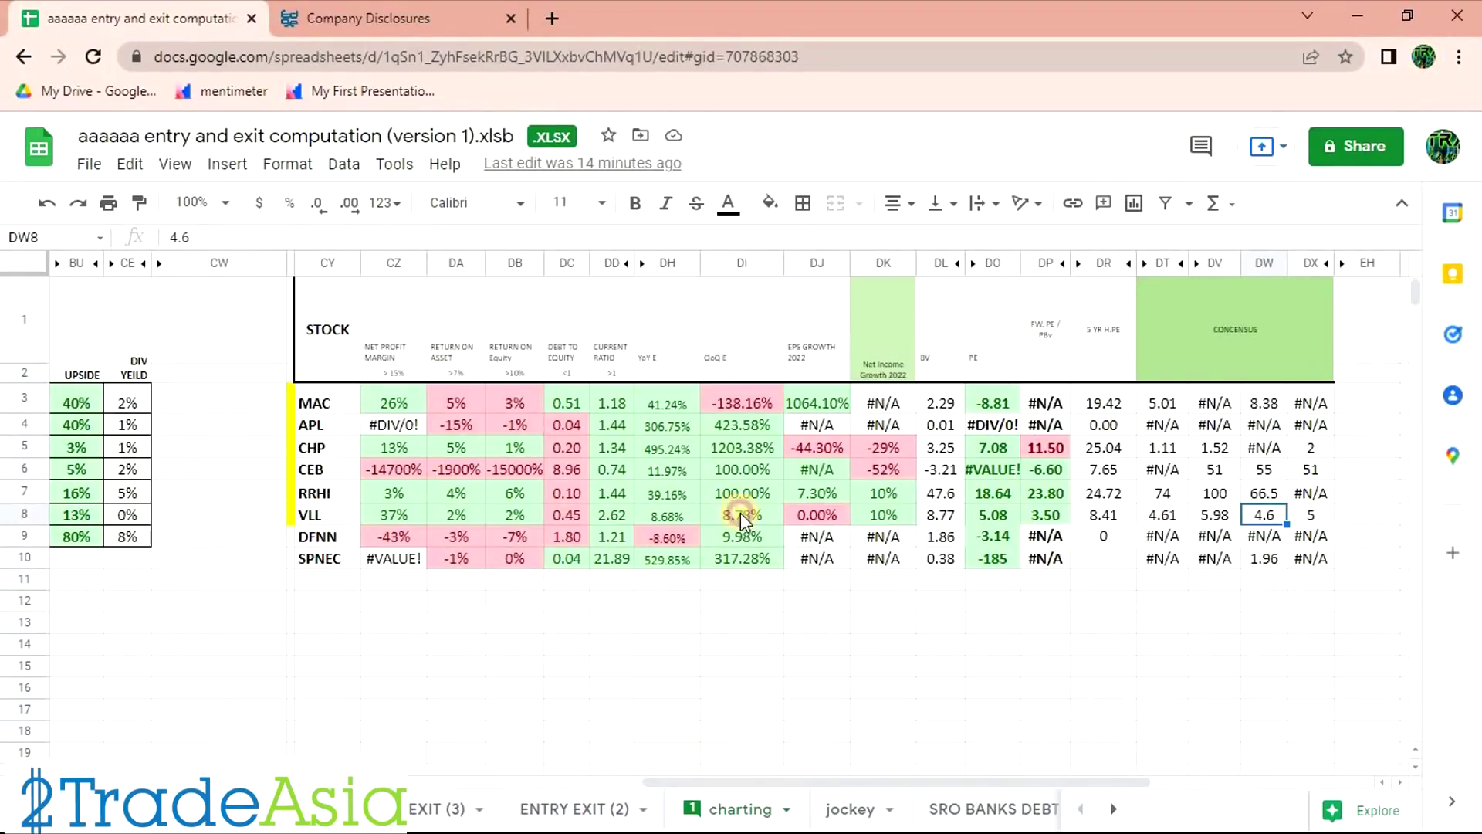
{"action": "left_click_drag", "start_coordinate": [324, 515], "coordinate": [1230, 523]}
{"action": "key", "text": "alt+Tab"}
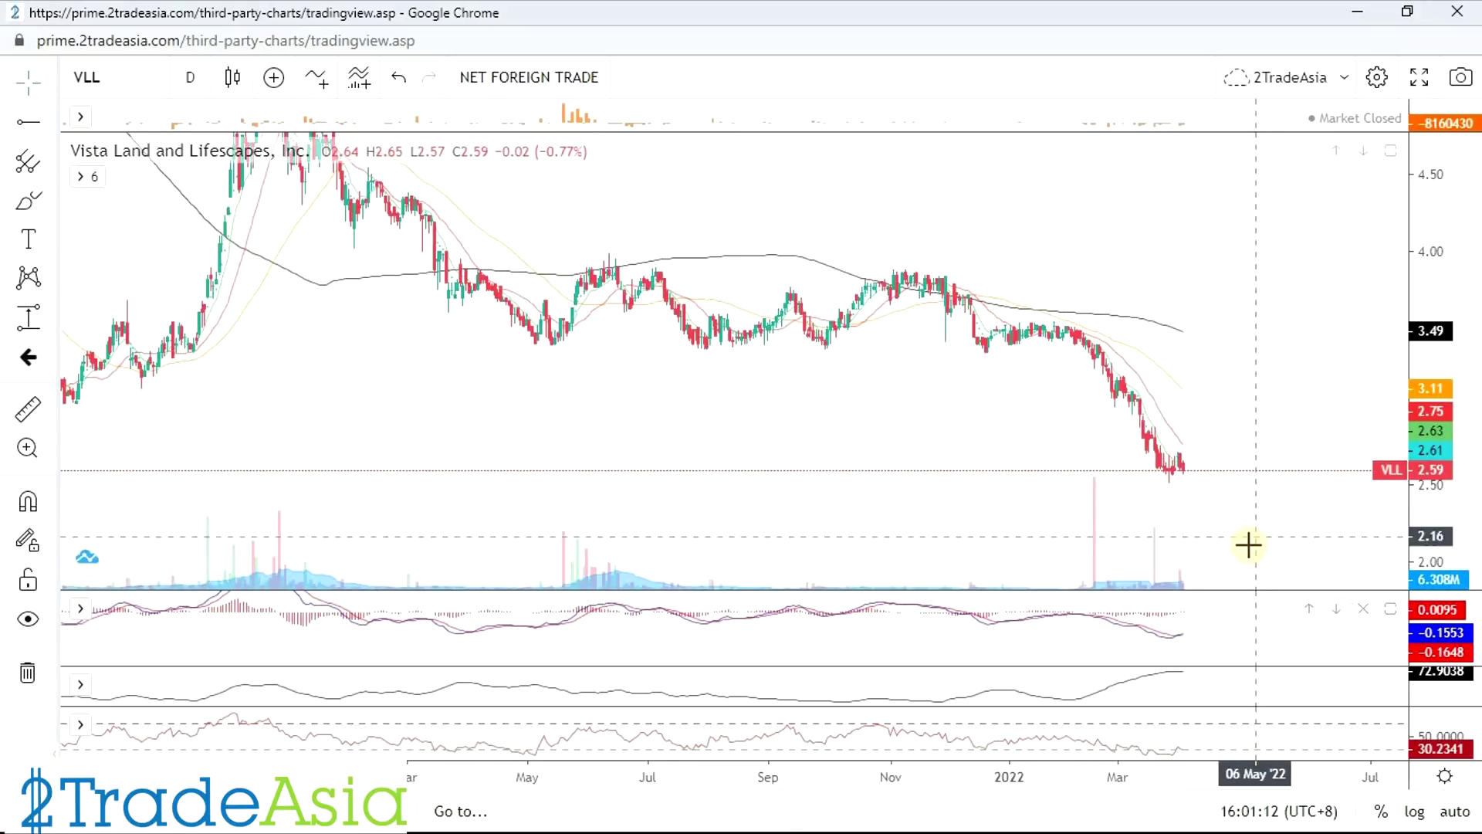
Compare VLL's current price with its lows over the years before 2014.
{"action": "scroll", "coordinate": [1251, 546], "scroll_direction": "down", "scroll_amount": 3}
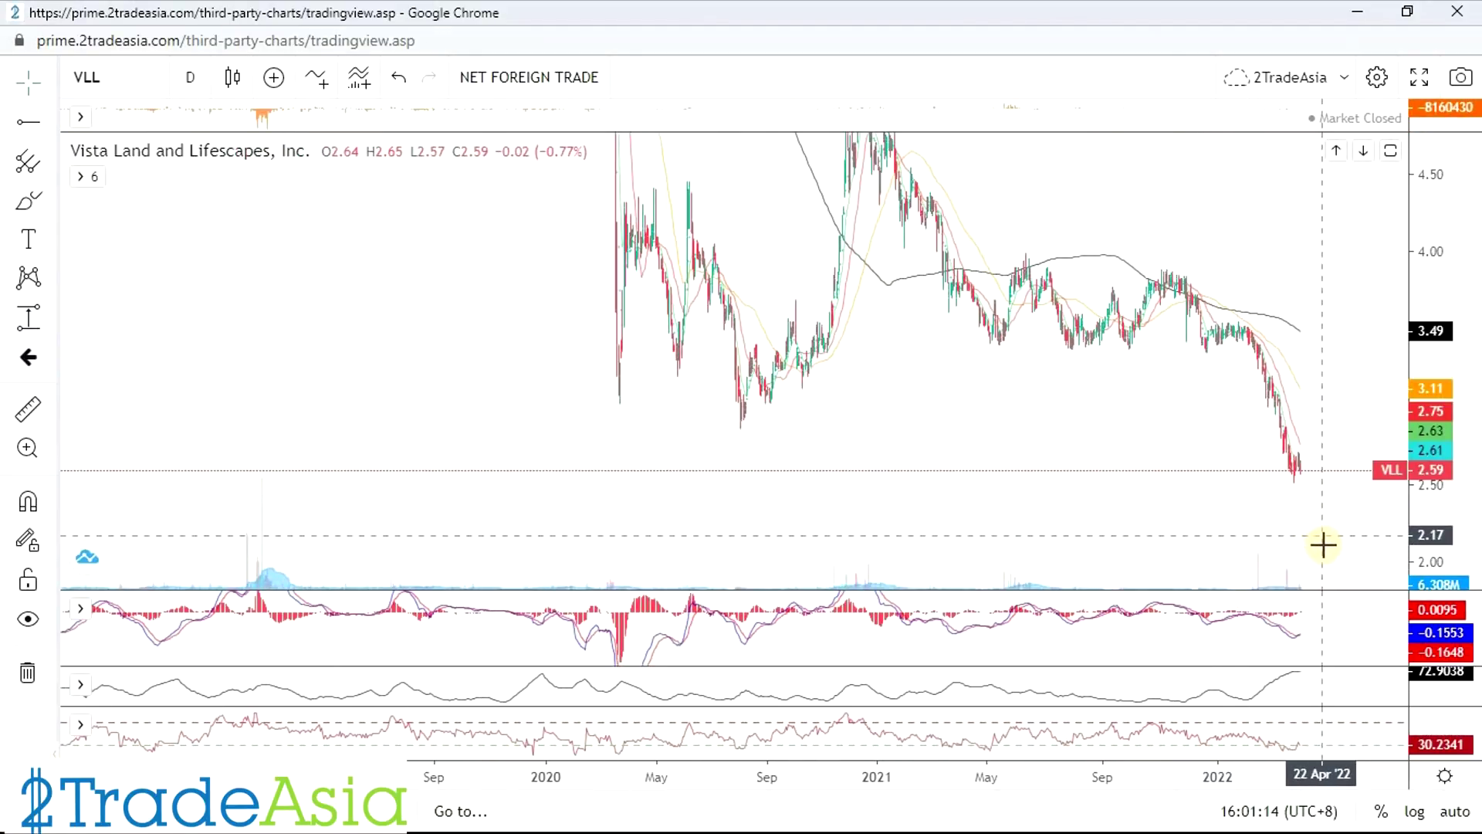
{"action": "scroll", "coordinate": [1322, 540], "scroll_direction": "down", "scroll_amount": 4}
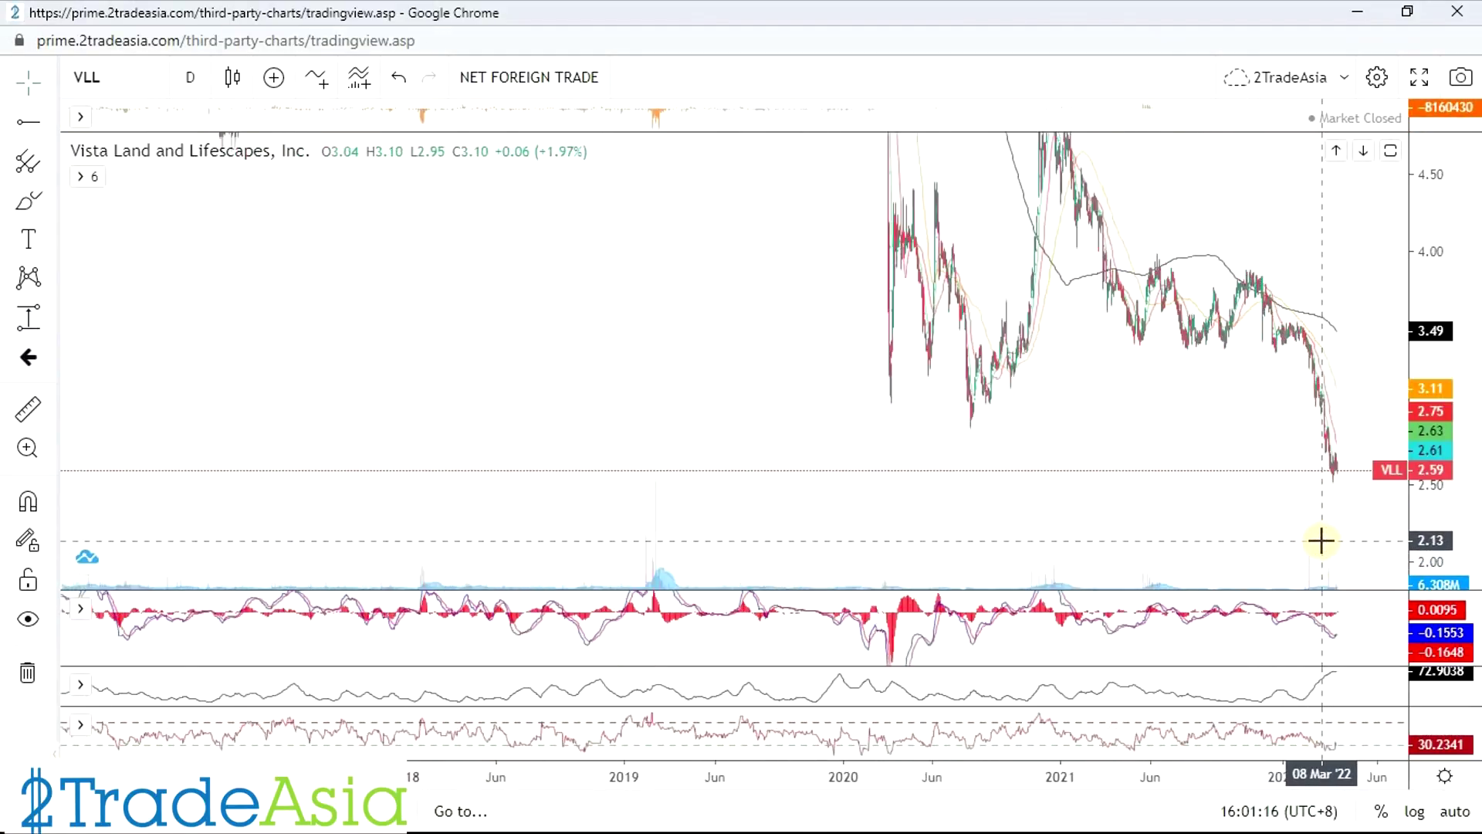
{"action": "left_click_drag", "start_coordinate": [1432, 392], "coordinate": [1433, 476]}
{"action": "scroll", "coordinate": [1026, 477], "scroll_direction": "down", "scroll_amount": 8}
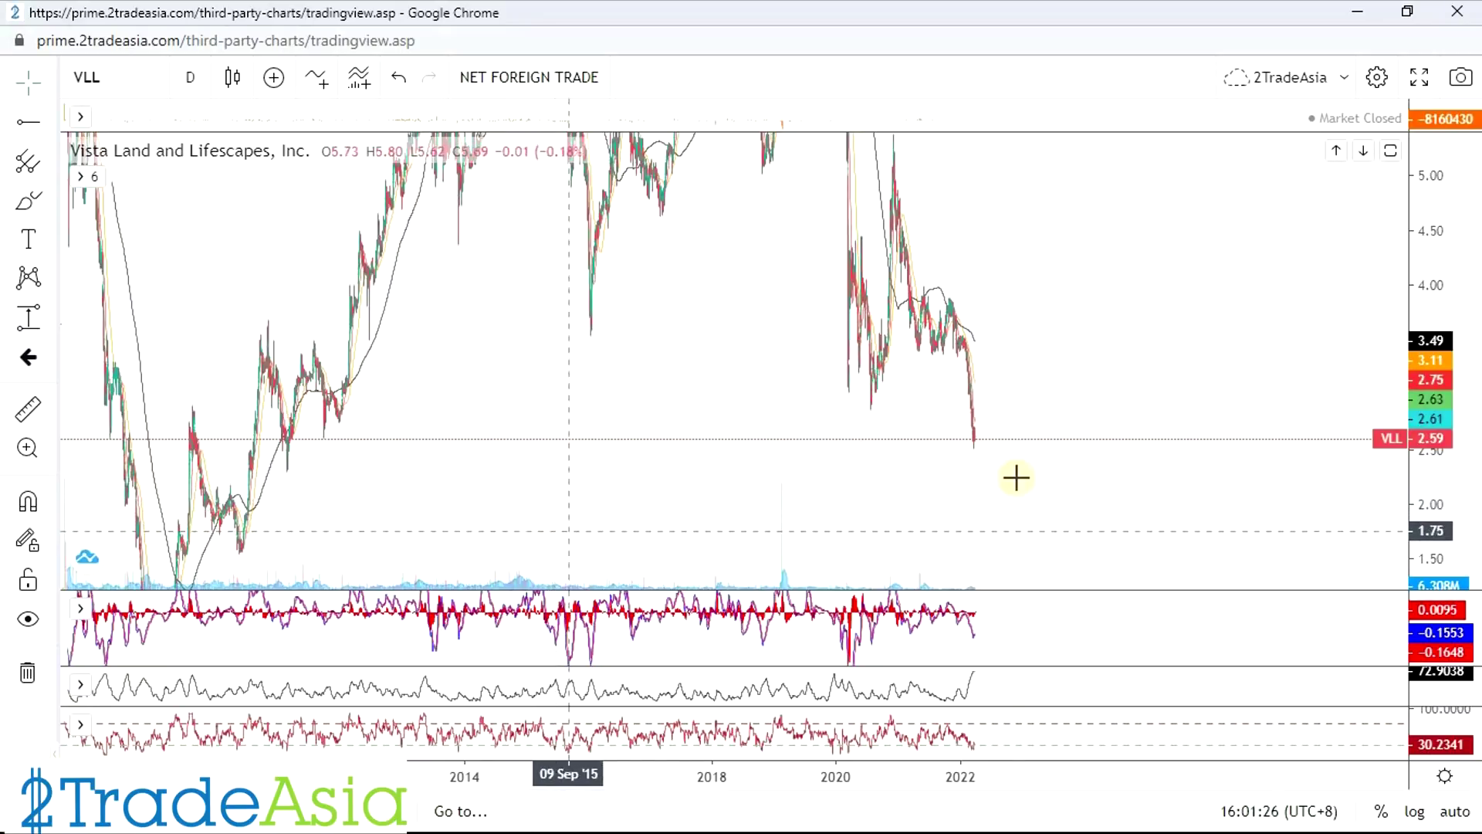
Select DFNN as the next stock in the sheet and load the DFNN chart.
{"action": "key", "text": "alt+Tab"}
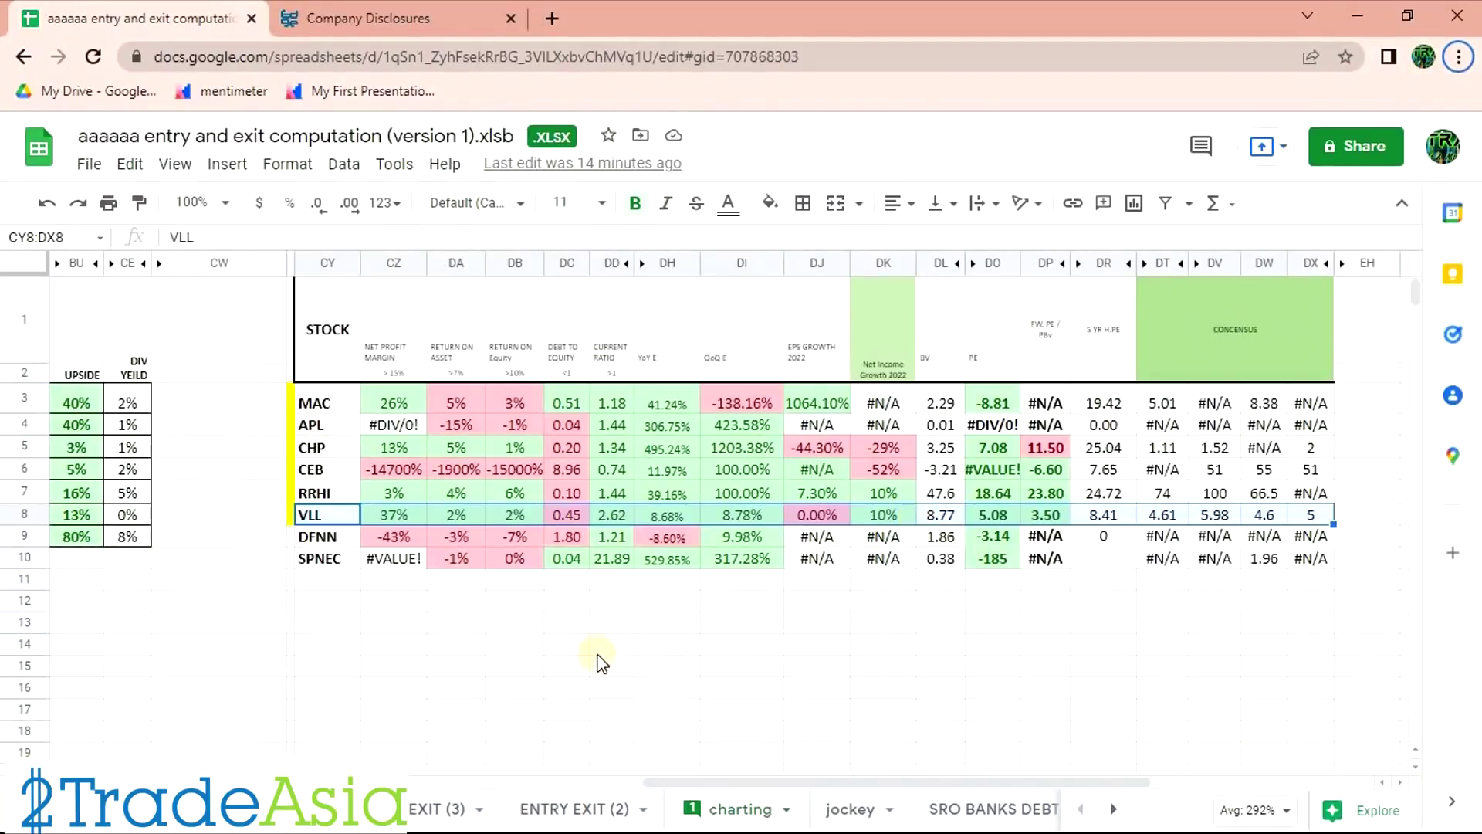
{"action": "left_click", "coordinate": [606, 646]}
{"action": "left_click", "coordinate": [348, 534]}
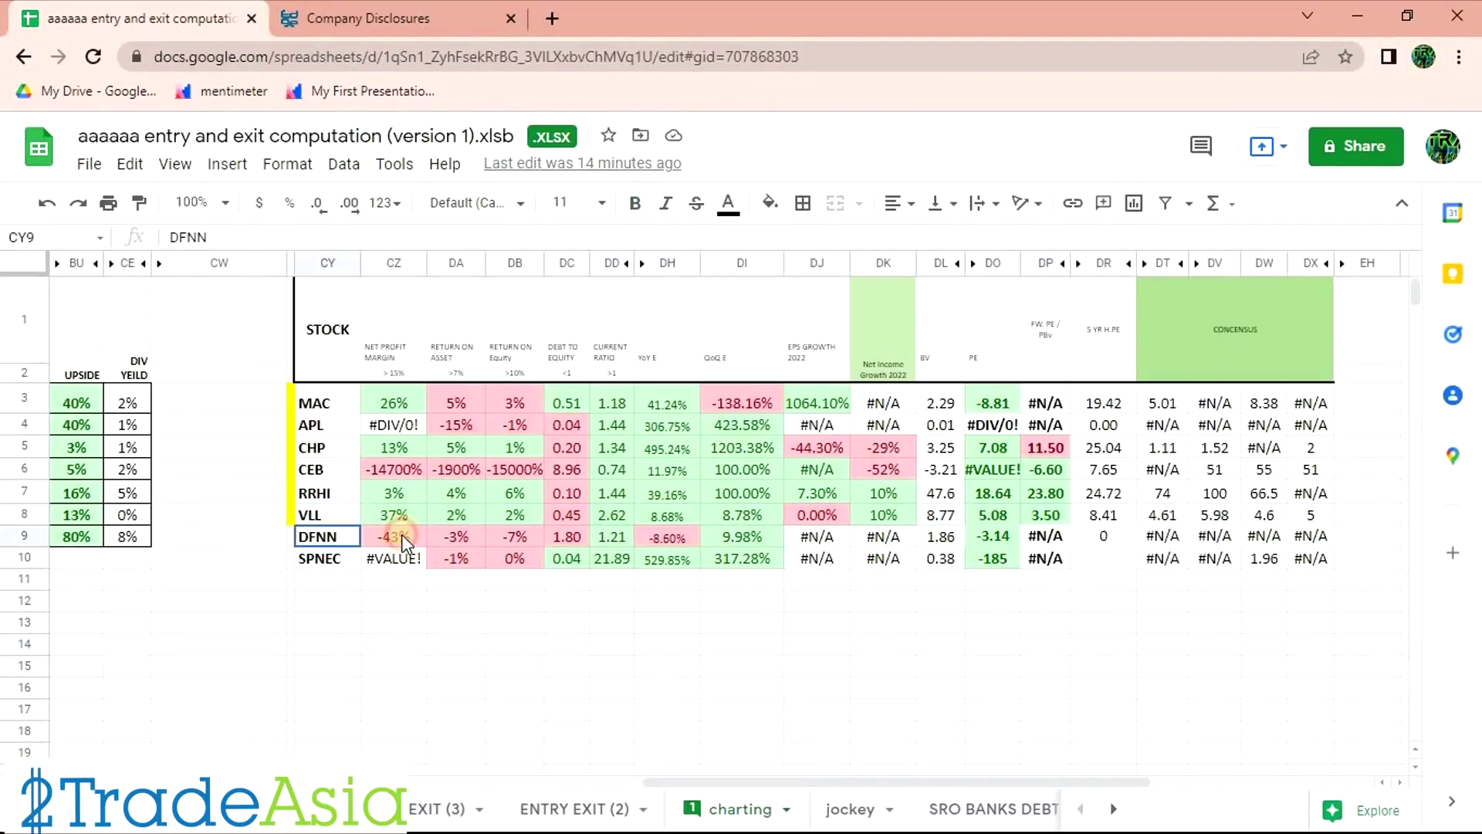
{"action": "key", "text": "alt+Tab"}
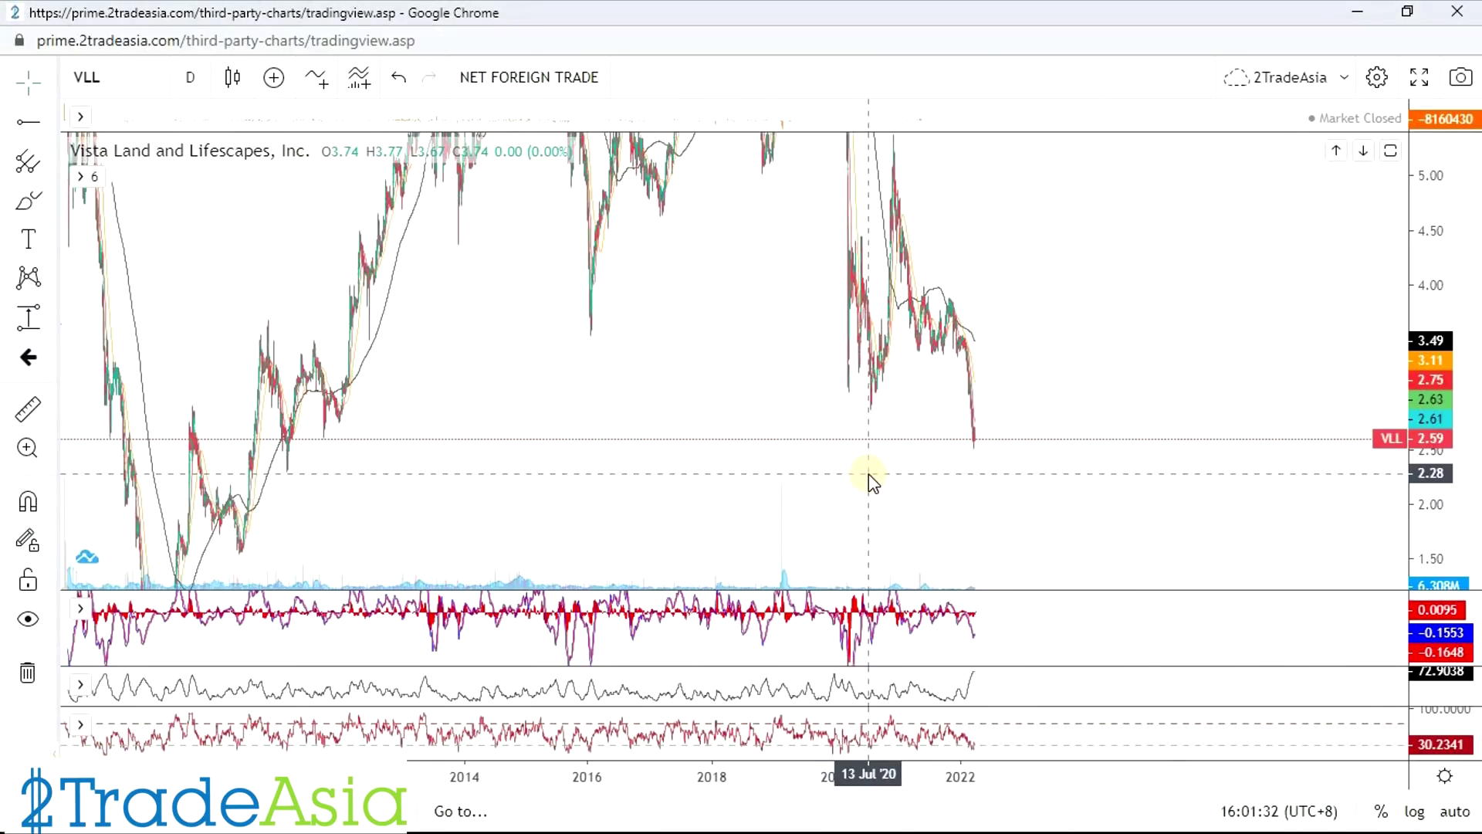
{"action": "type", "text": "DFF"}
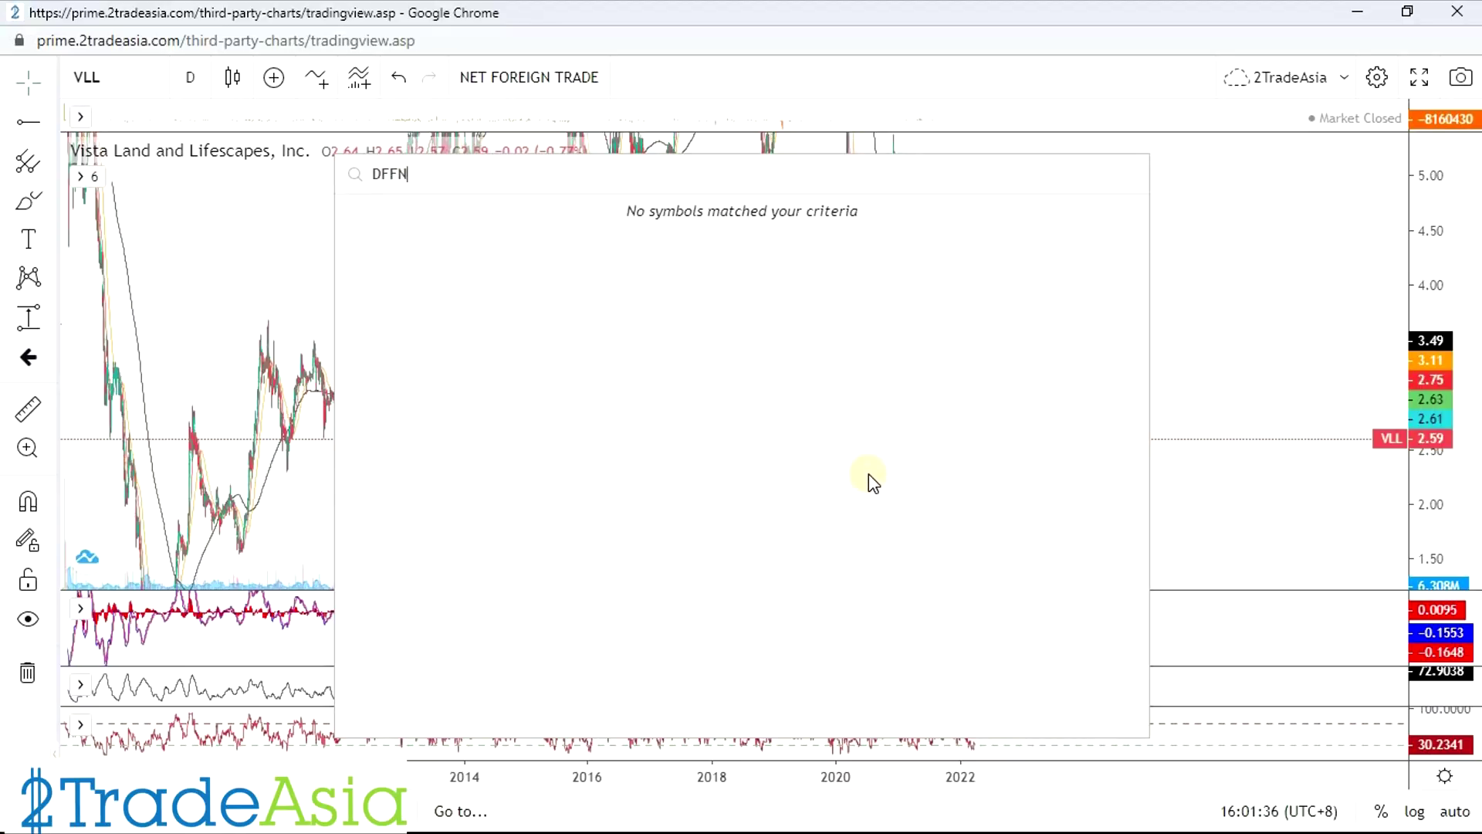
{"action": "type", "text": "N"}
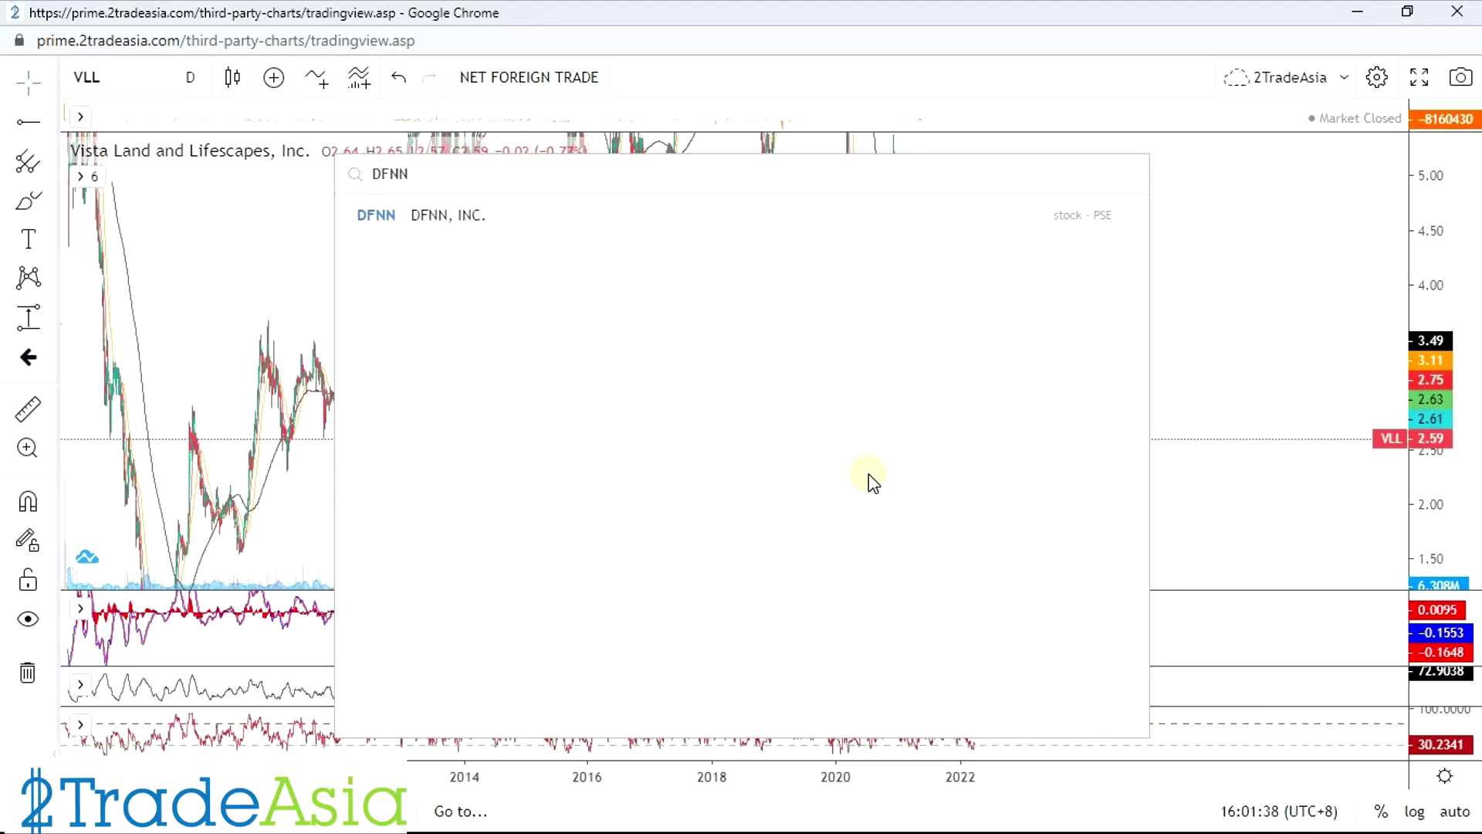
{"action": "key", "text": "Return"}
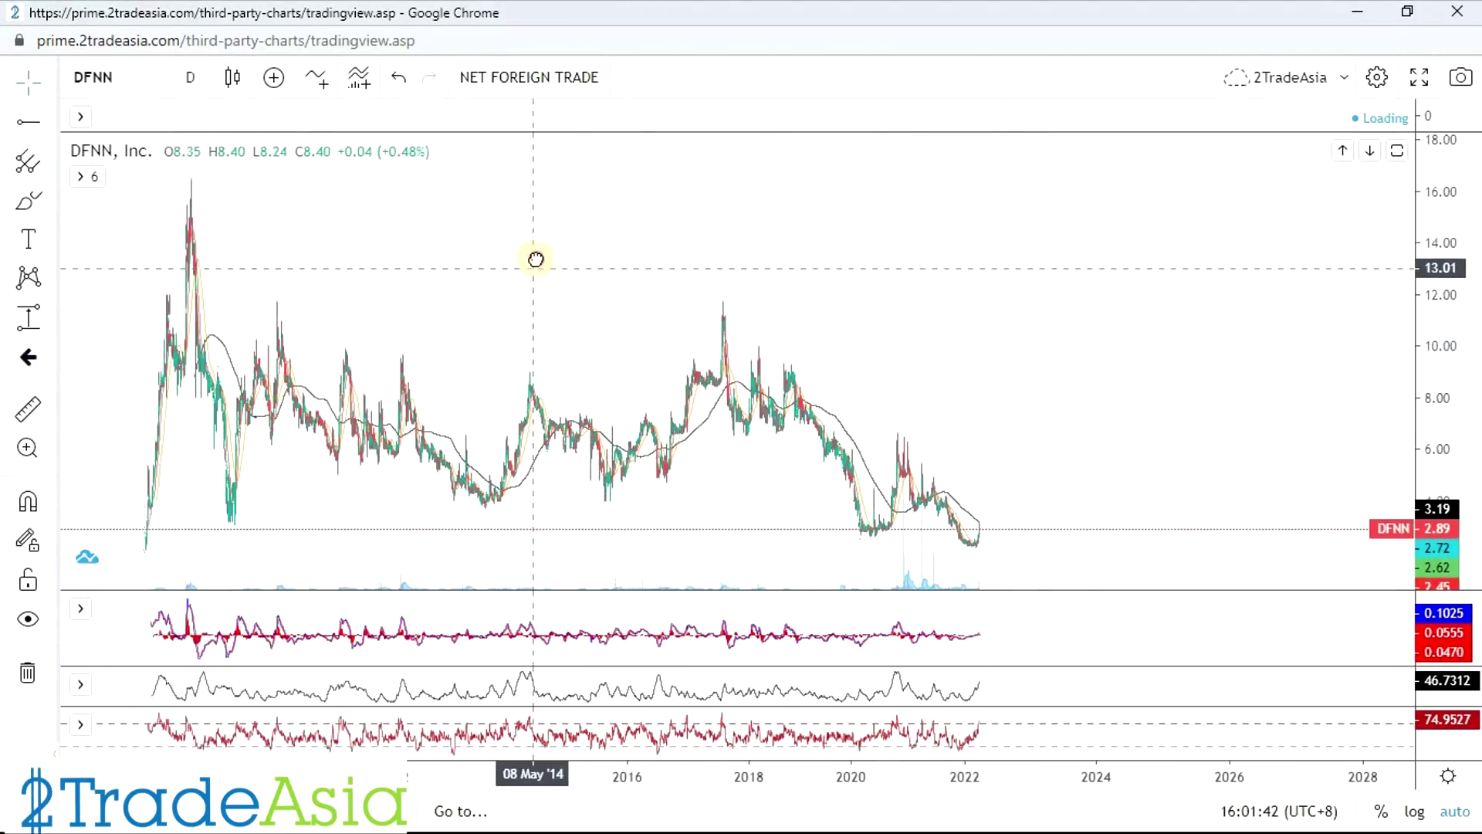
Examine DFNN's full price history through 2022 and scale the chart to fit its highs and lows.
{"action": "left_click_drag", "start_coordinate": [1446, 286], "coordinate": [1442, 434]}
{"action": "left_click_drag", "start_coordinate": [849, 522], "coordinate": [589, 476]}
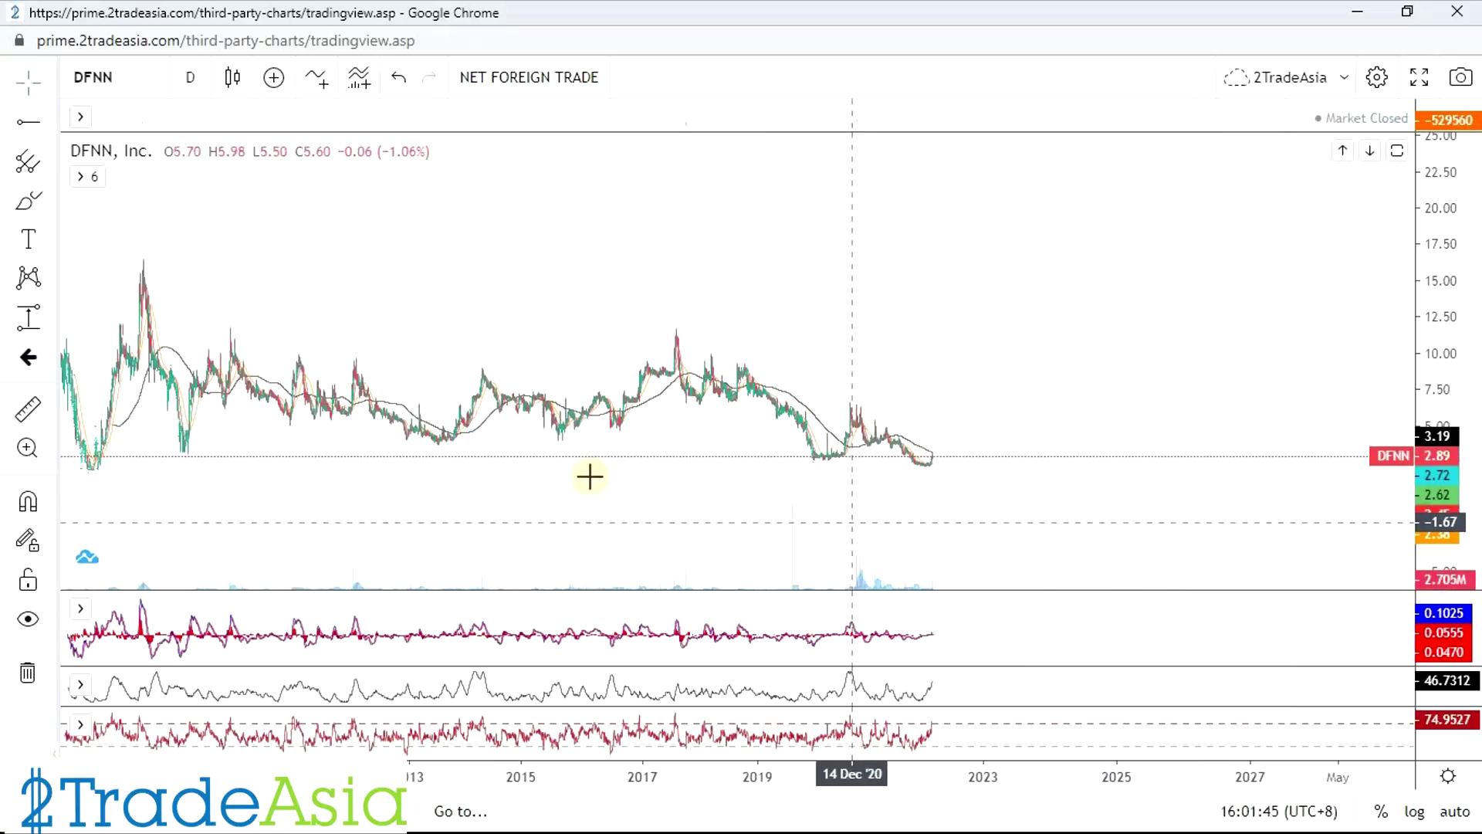
{"action": "left_click_drag", "start_coordinate": [440, 277], "coordinate": [298, 281]}
{"action": "left_click_drag", "start_coordinate": [734, 281], "coordinate": [1161, 291]}
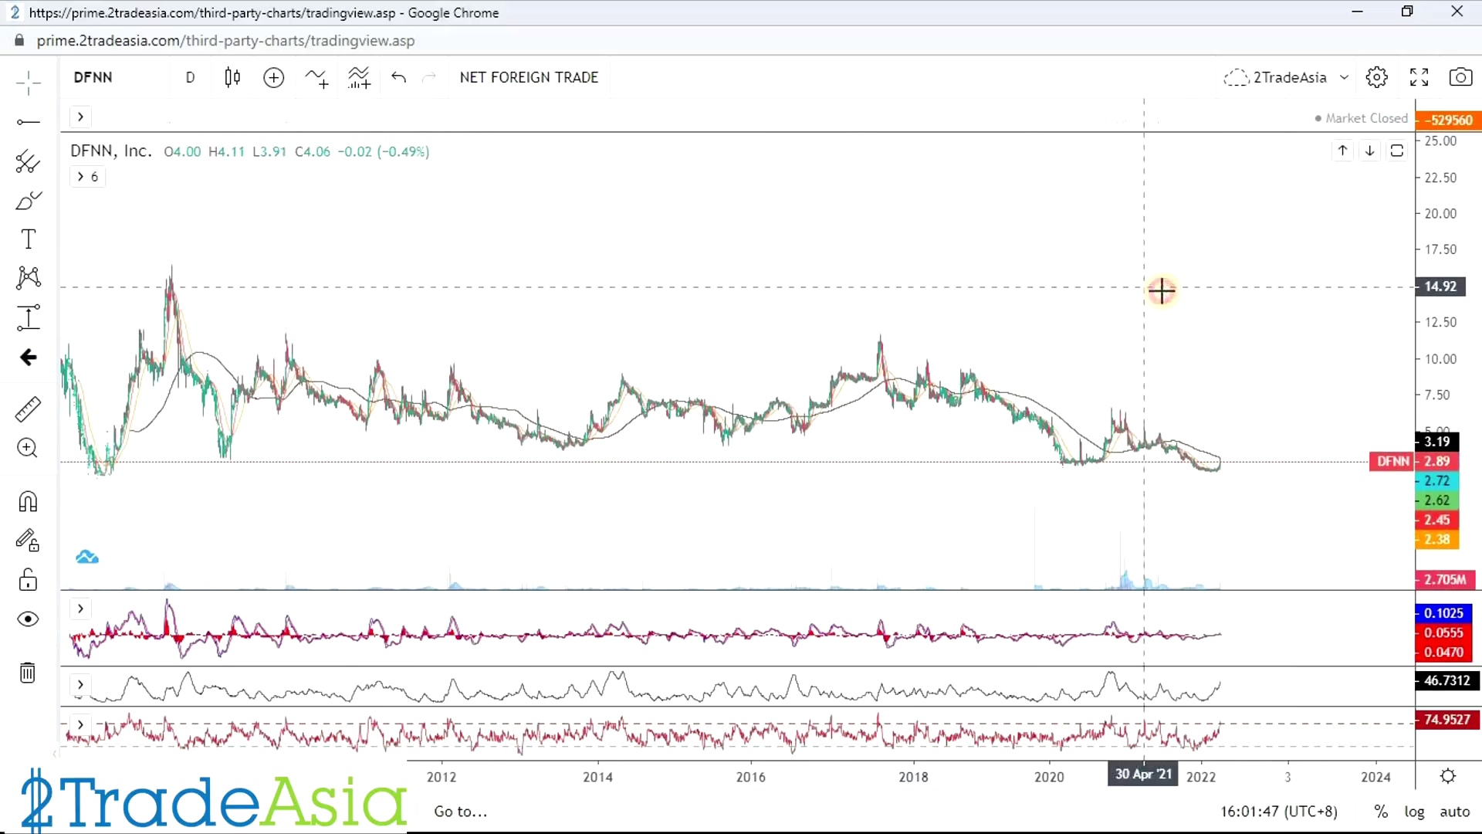
{"action": "scroll", "coordinate": [1150, 297], "scroll_direction": "down", "scroll_amount": 3}
{"action": "left_click_drag", "start_coordinate": [414, 224], "coordinate": [965, 265]}
{"action": "scroll", "coordinate": [895, 287], "scroll_direction": "up", "scroll_amount": 3}
{"action": "left_click_drag", "start_coordinate": [414, 267], "coordinate": [1201, 232]}
{"action": "left_click_drag", "start_coordinate": [1437, 535], "coordinate": [1440, 301]}
{"action": "left_click_drag", "start_coordinate": [1224, 402], "coordinate": [1219, 303]}
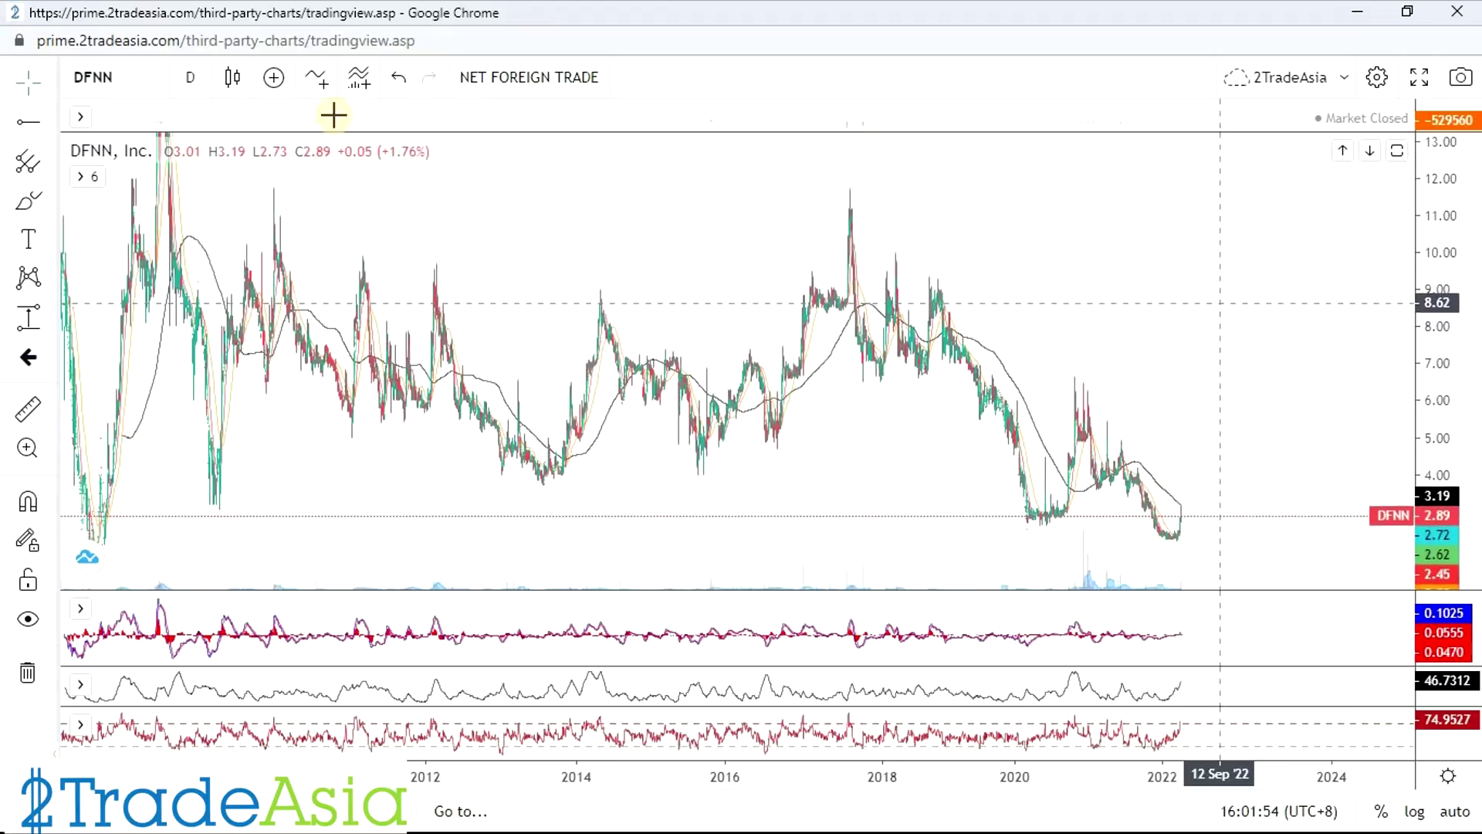
Draw a descending trend line on DFNN from the 28 Jul 2017 high at about 11.79 to about 1.09 in August 2022.
{"action": "left_click", "coordinate": [48, 128]}
{"action": "left_click", "coordinate": [85, 124]}
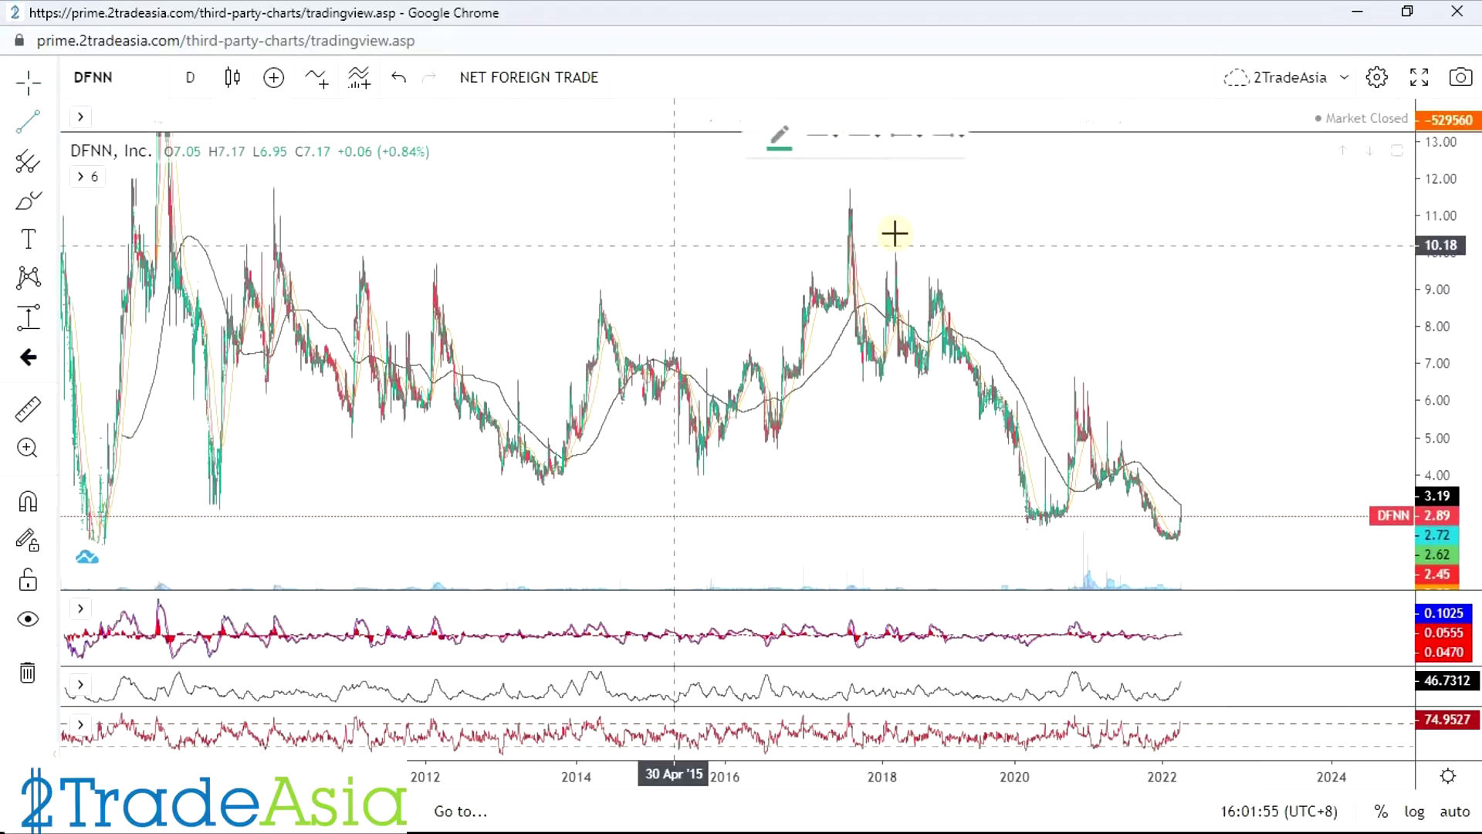
{"action": "left_click", "coordinate": [850, 185]}
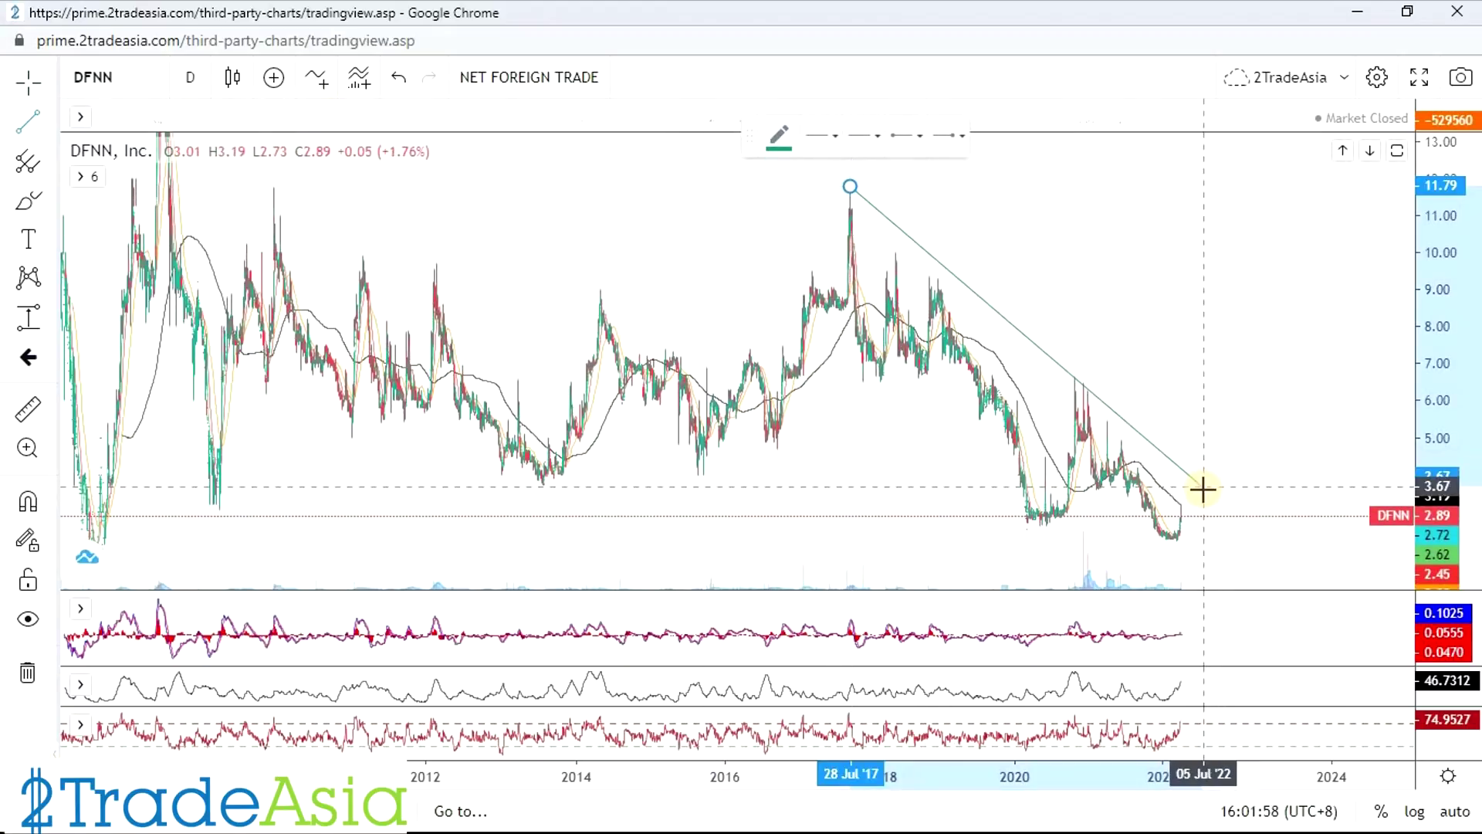
{"action": "left_click", "coordinate": [1210, 585]}
{"action": "left_click", "coordinate": [1286, 421]}
{"action": "scroll", "coordinate": [748, 397], "scroll_direction": "up", "scroll_amount": 3}
Brush a nearly horizontal line above DFNN's earlier highs, slightly above the 10.00 level, ending just before 2017.
{"action": "left_click", "coordinate": [28, 121]}
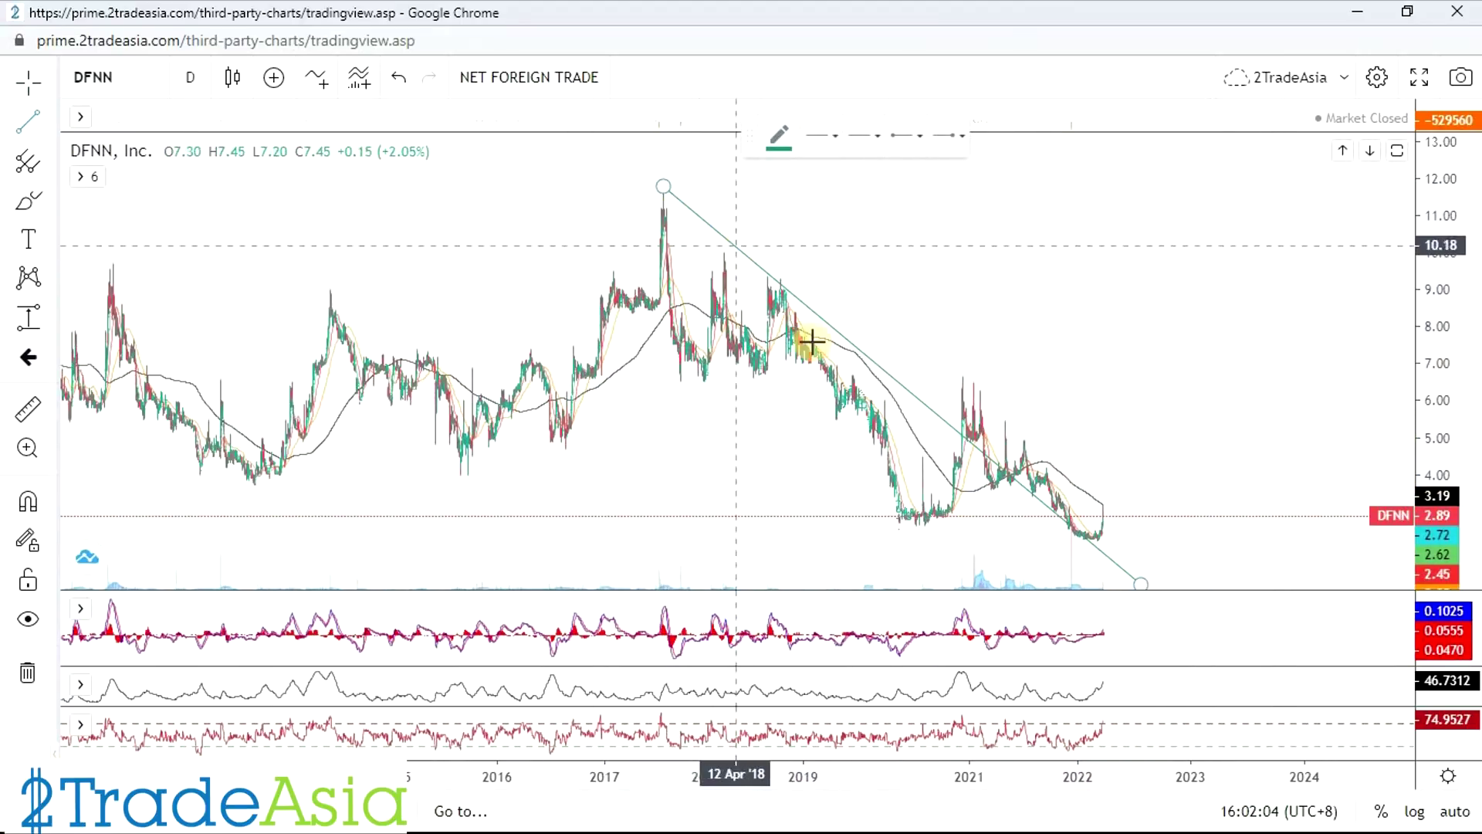
{"action": "scroll", "coordinate": [513, 310], "scroll_direction": "down", "scroll_amount": 2}
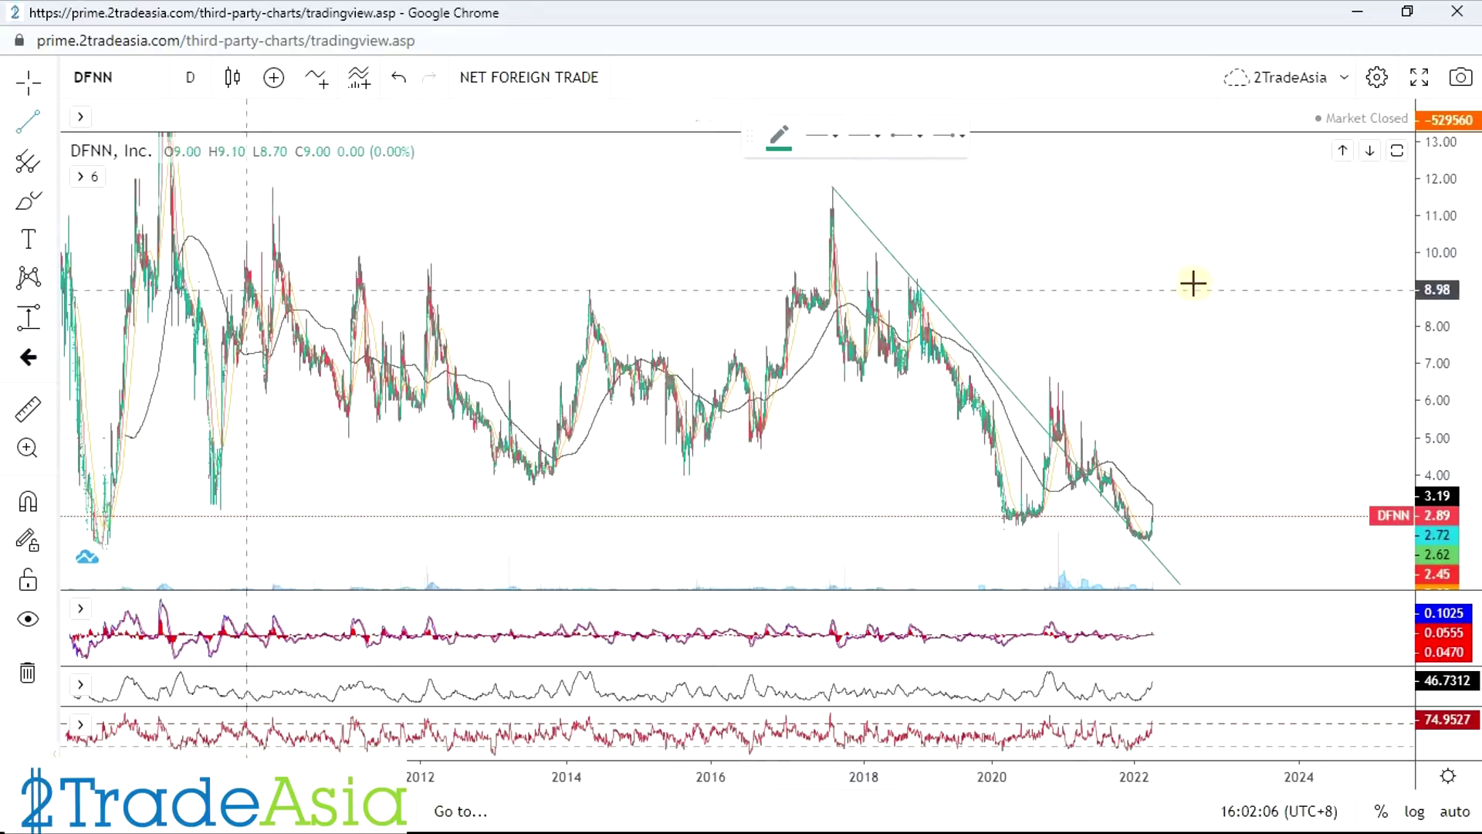
{"action": "scroll", "coordinate": [1193, 283], "scroll_direction": "down", "scroll_amount": 4}
{"action": "left_click_drag", "start_coordinate": [1448, 378], "coordinate": [1447, 502]}
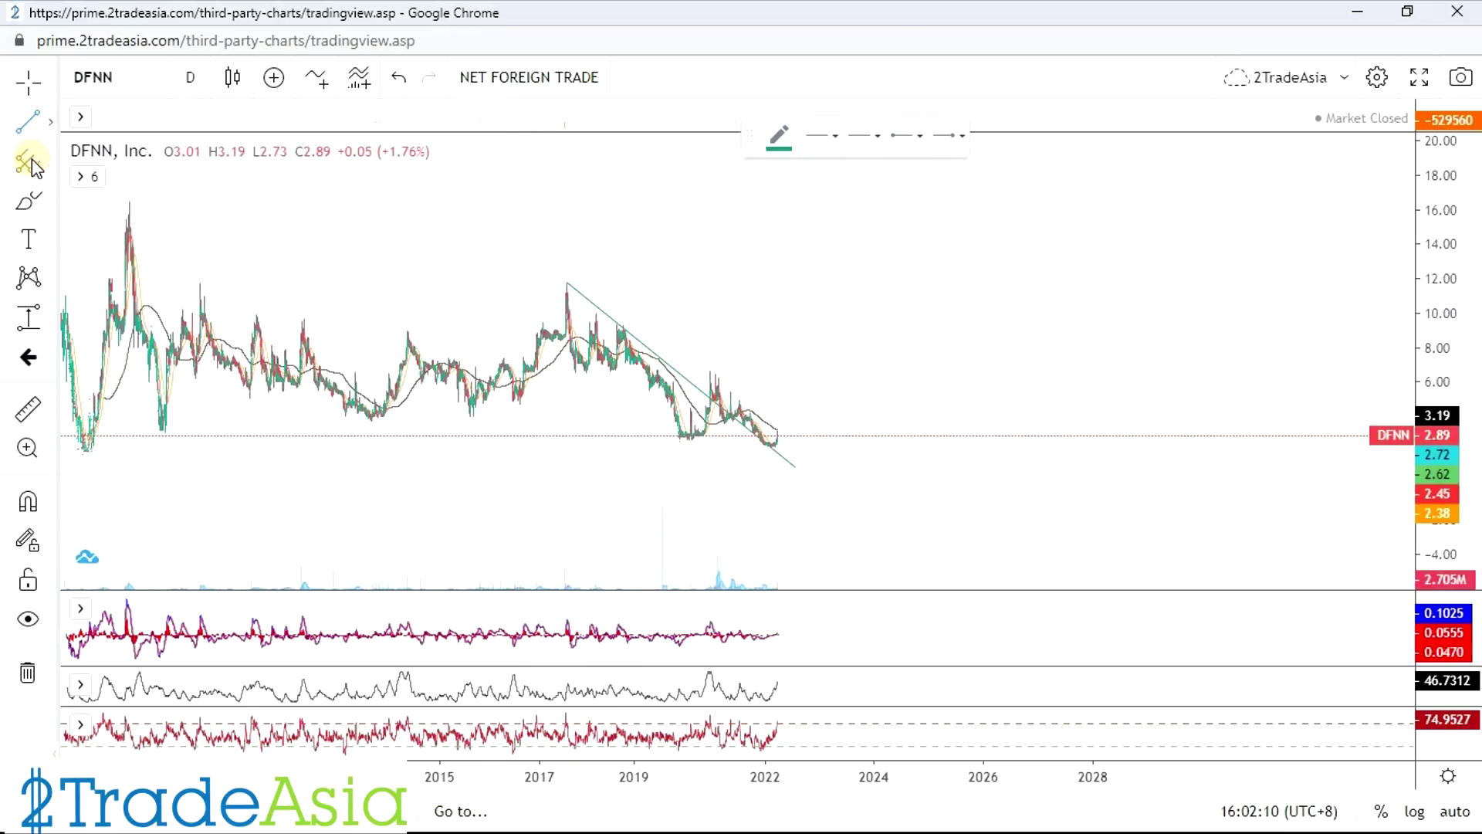
{"action": "left_click", "coordinate": [528, 309]}
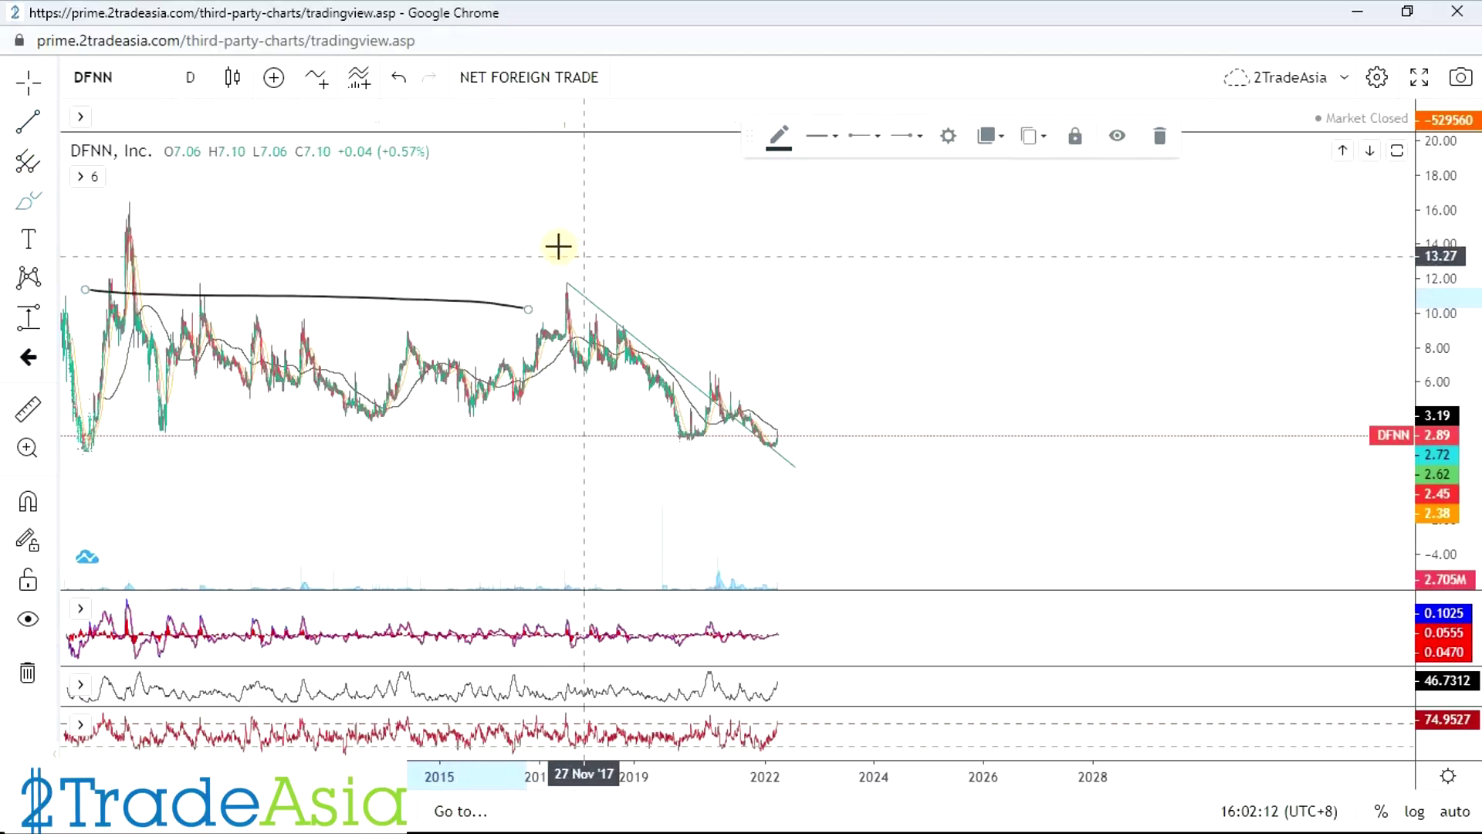
Examine DFNN's decline since the 2017 high against the descending trend line.
{"action": "scroll", "coordinate": [1333, 448], "scroll_direction": "up", "scroll_amount": 3}
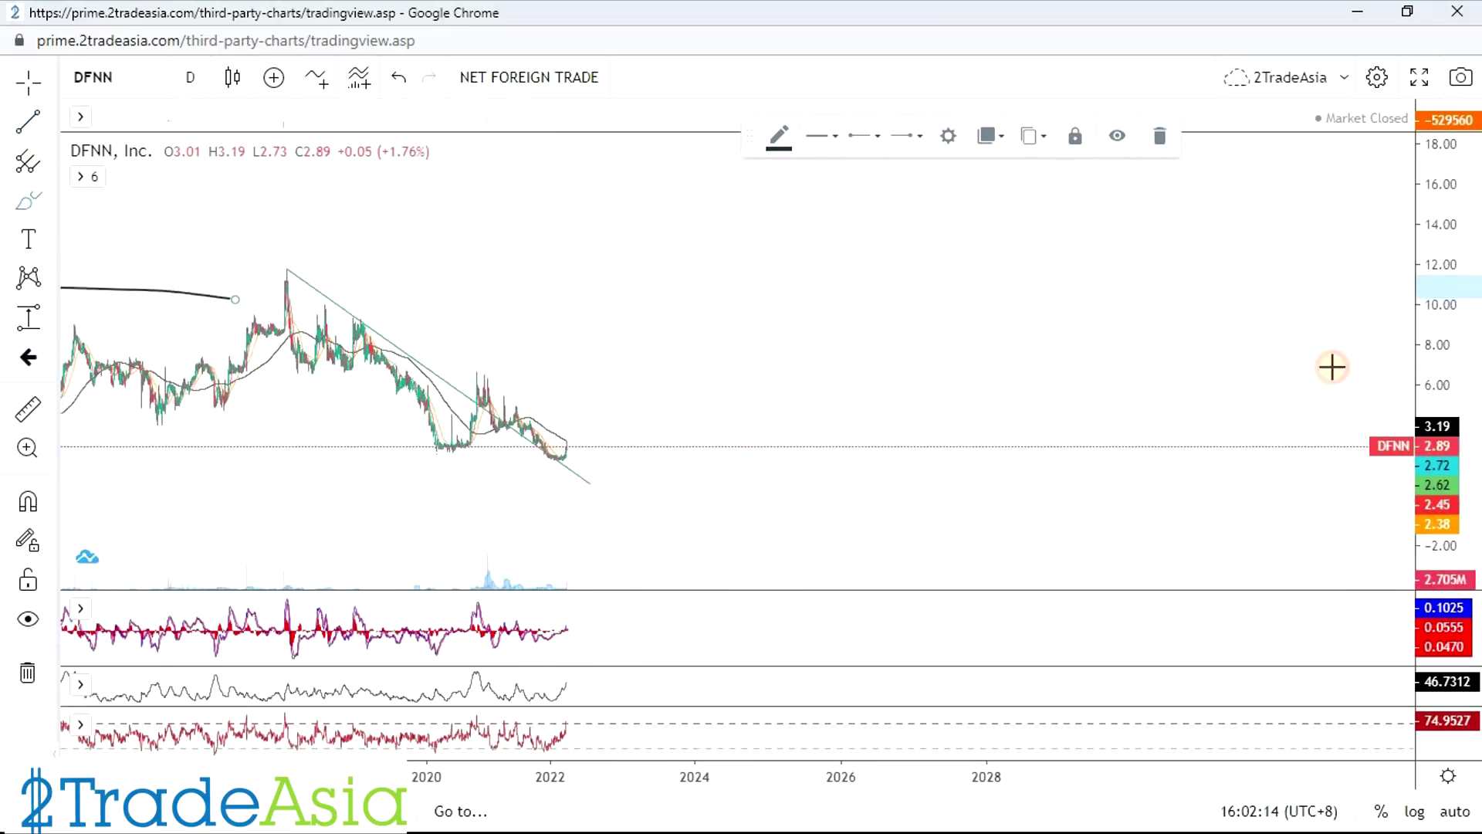
{"action": "left_click_drag", "start_coordinate": [1330, 364], "coordinate": [162, 228]}
{"action": "left_click_drag", "start_coordinate": [230, 371], "coordinate": [1164, 385]}
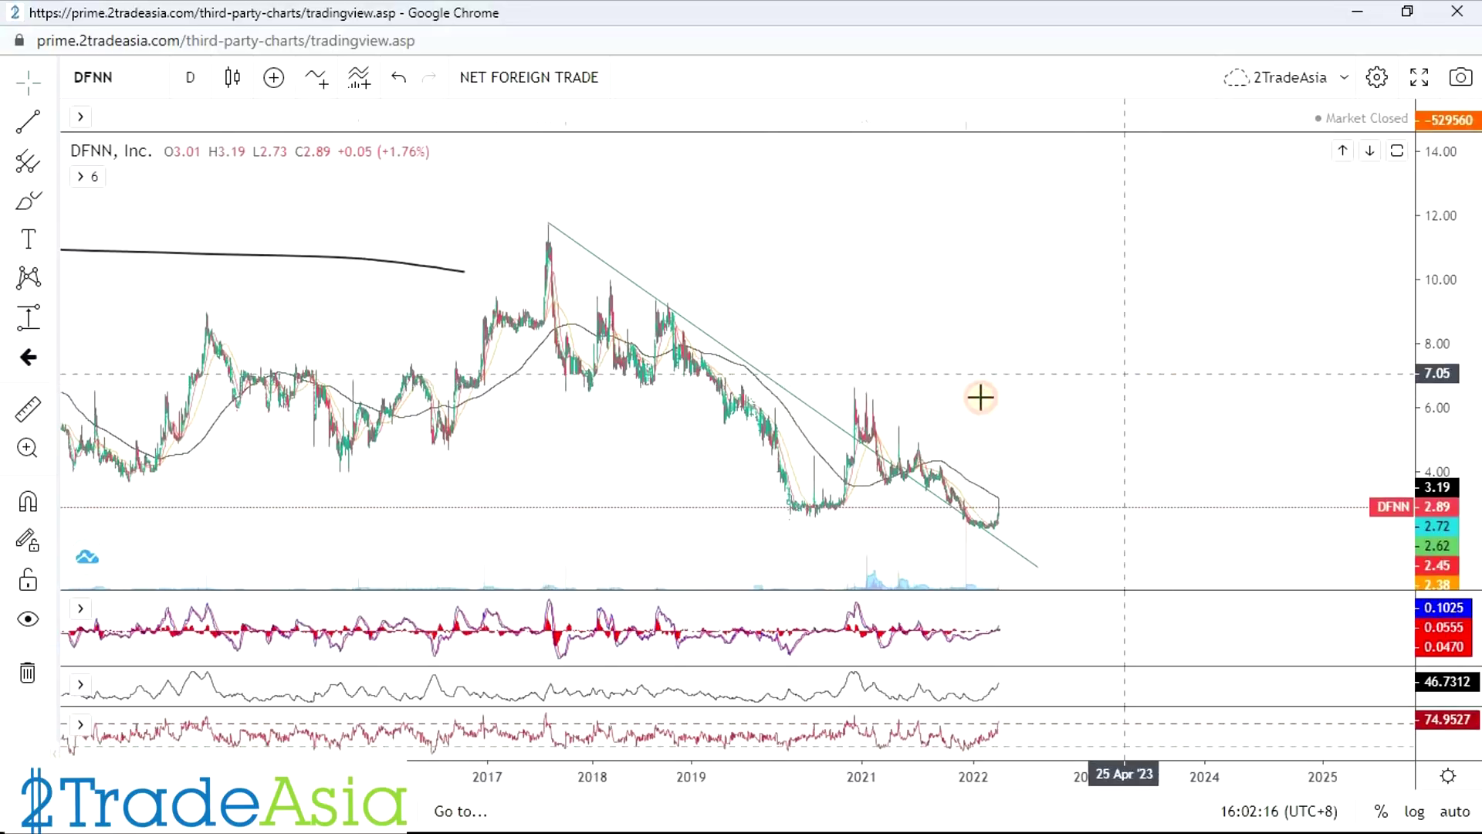
Draw a second descending trend line on DFNN from the 03 Dec 2020 high at about 6.68 to about 3.57 in June 2022.
{"action": "scroll", "coordinate": [979, 396], "scroll_direction": "up", "scroll_amount": 4}
{"action": "left_click", "coordinate": [27, 121]}
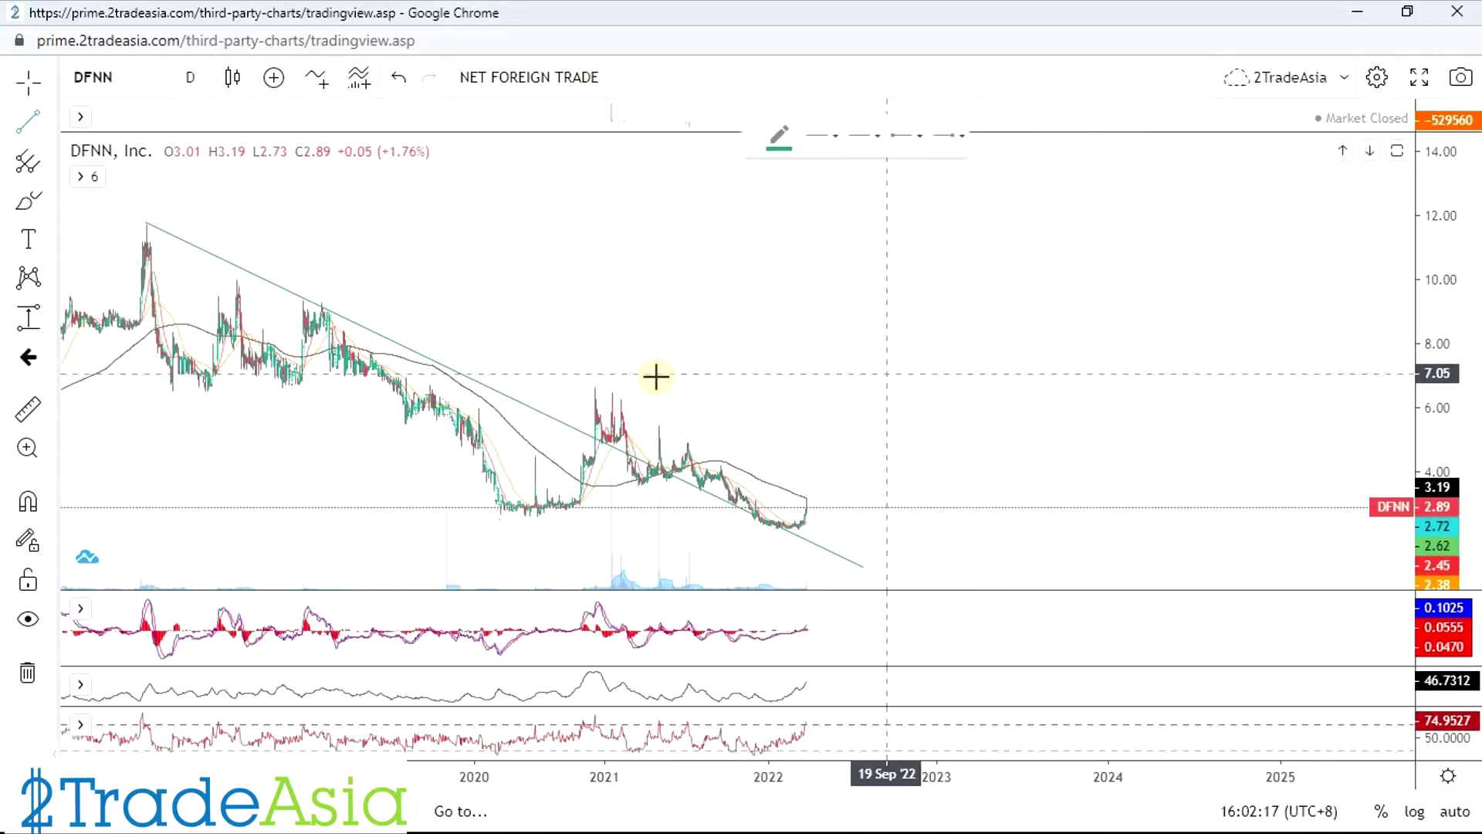
{"action": "left_click", "coordinate": [593, 385]}
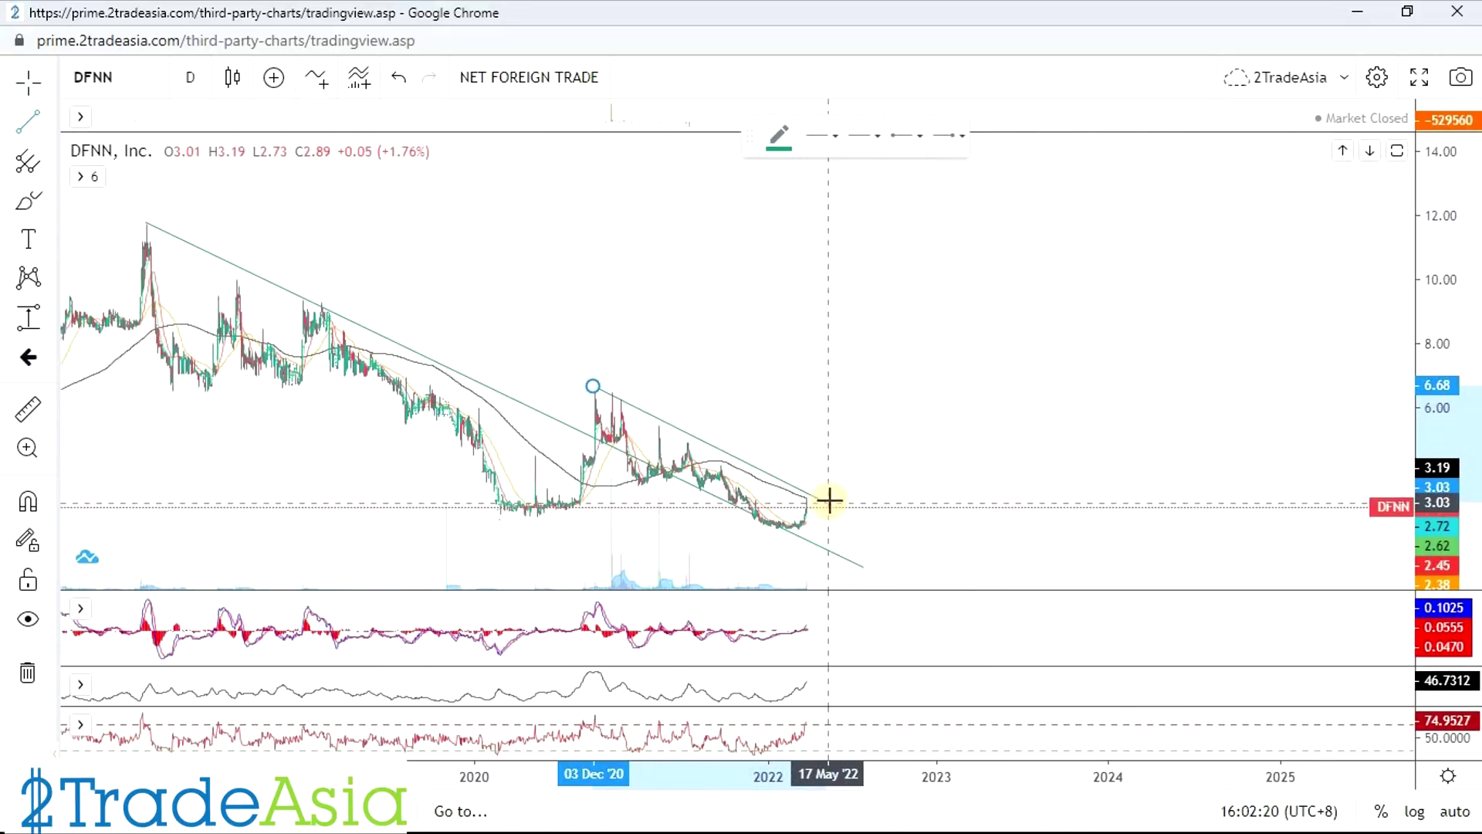
{"action": "left_click", "coordinate": [837, 487]}
{"action": "scroll", "coordinate": [1004, 432], "scroll_direction": "up", "scroll_amount": 3}
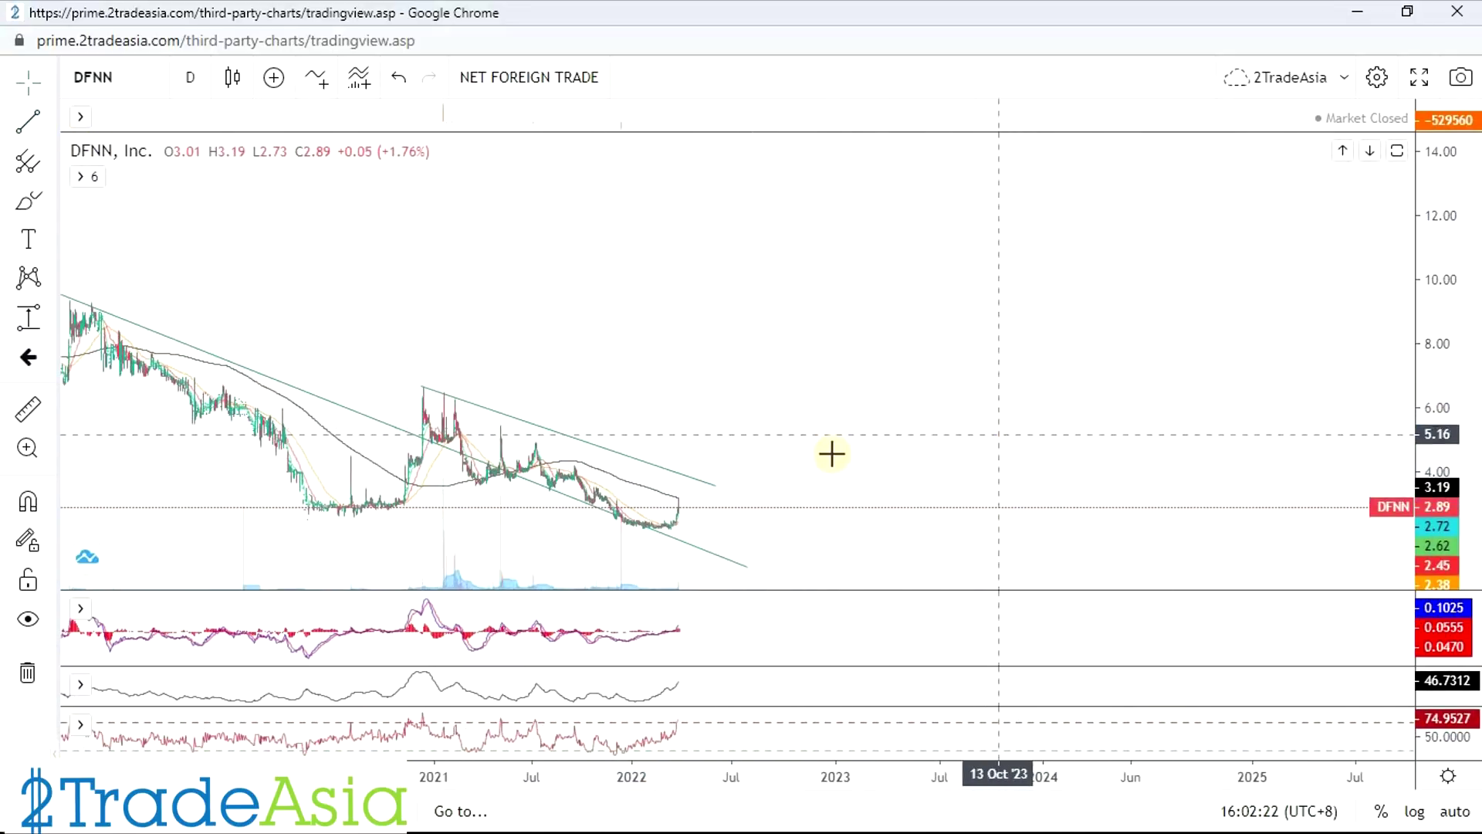
Reposition the second DFNN trend line to run from about 6.31 in early February 2021 to about 1.88 on 23 May 2022.
{"action": "left_click_drag", "start_coordinate": [832, 454], "coordinate": [949, 359]}
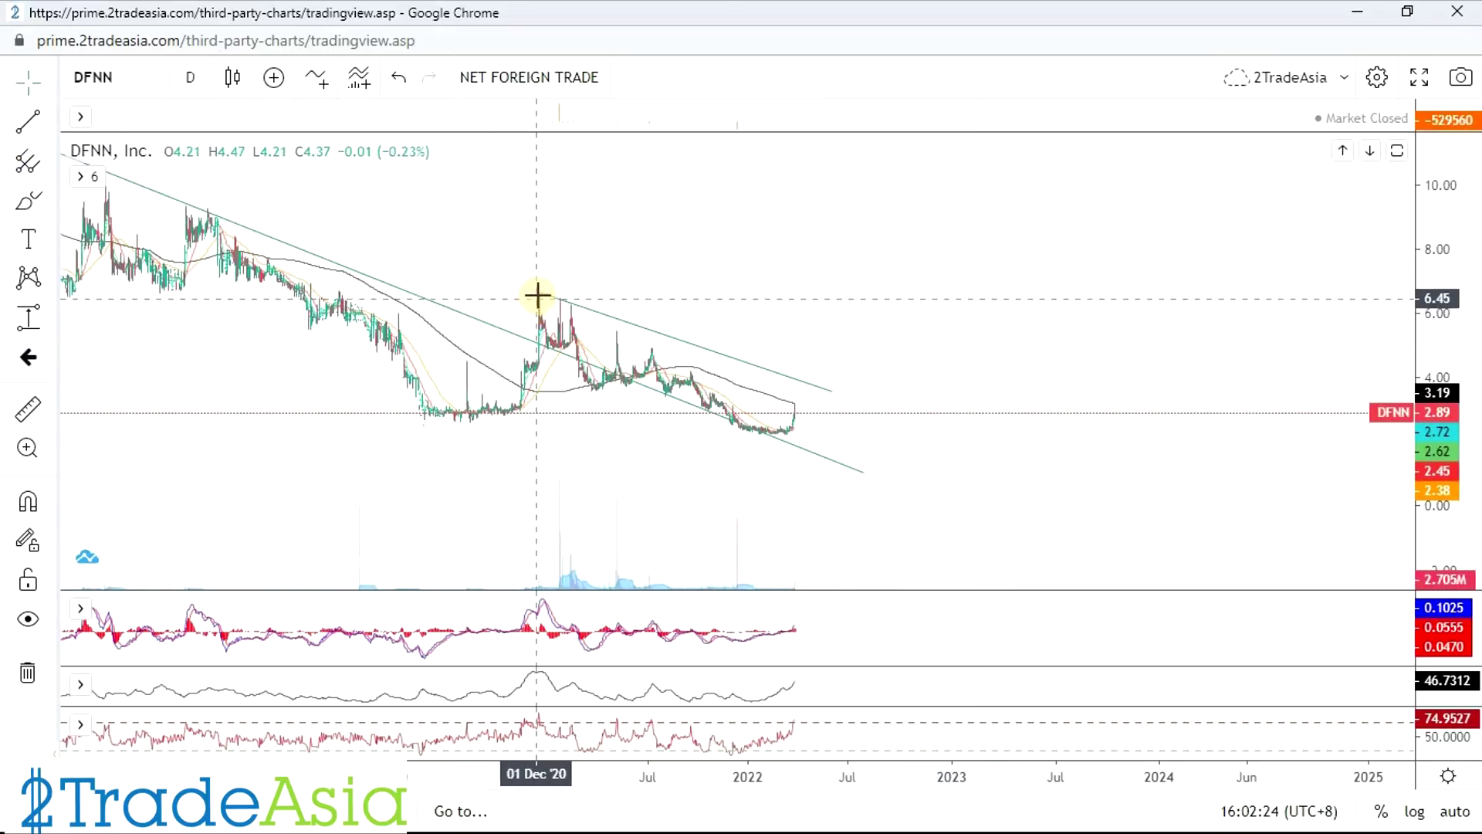
{"action": "left_click_drag", "start_coordinate": [540, 299], "coordinate": [575, 302]}
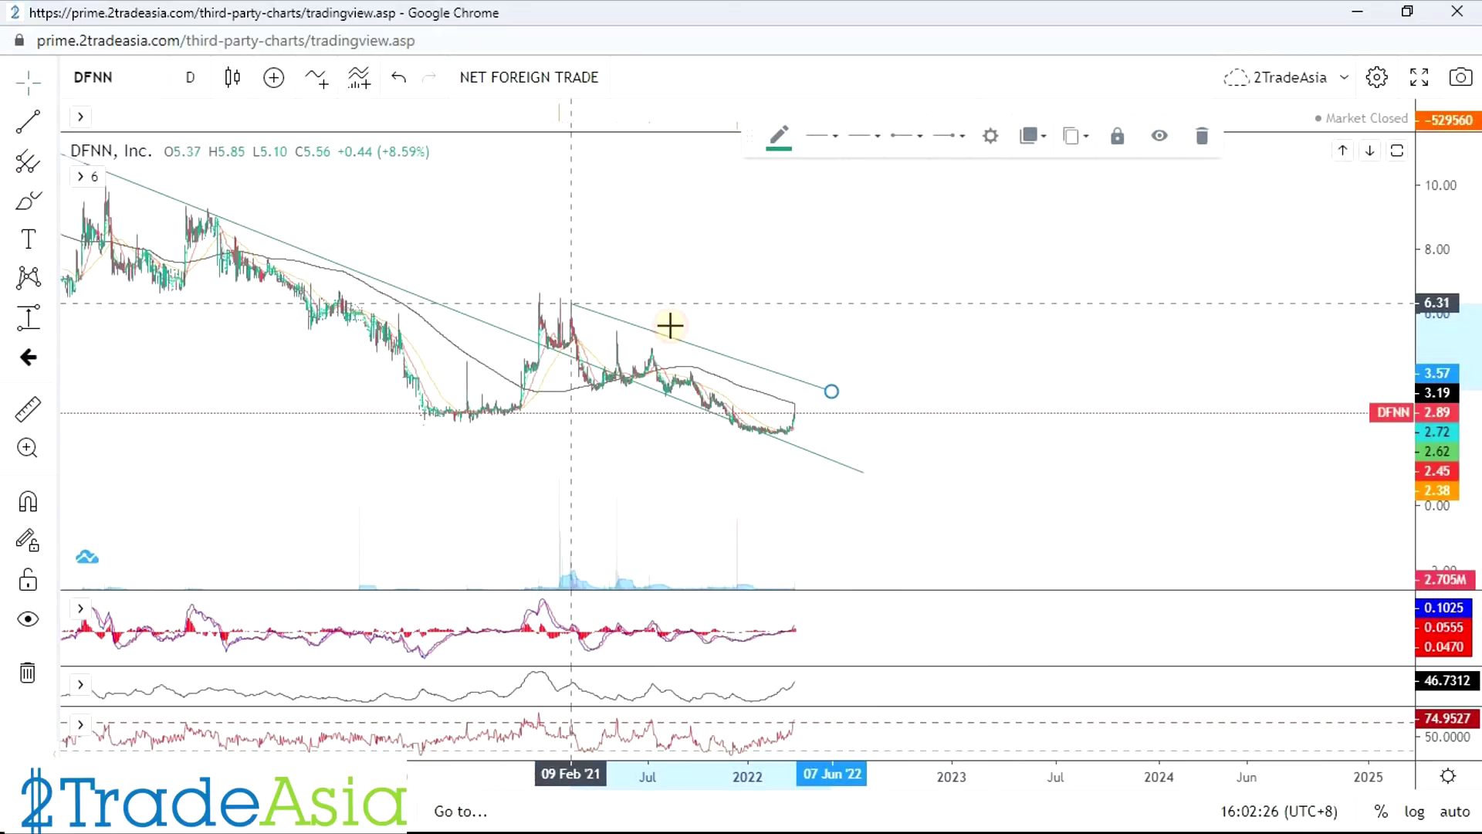
{"action": "left_click_drag", "start_coordinate": [831, 391], "coordinate": [822, 446]}
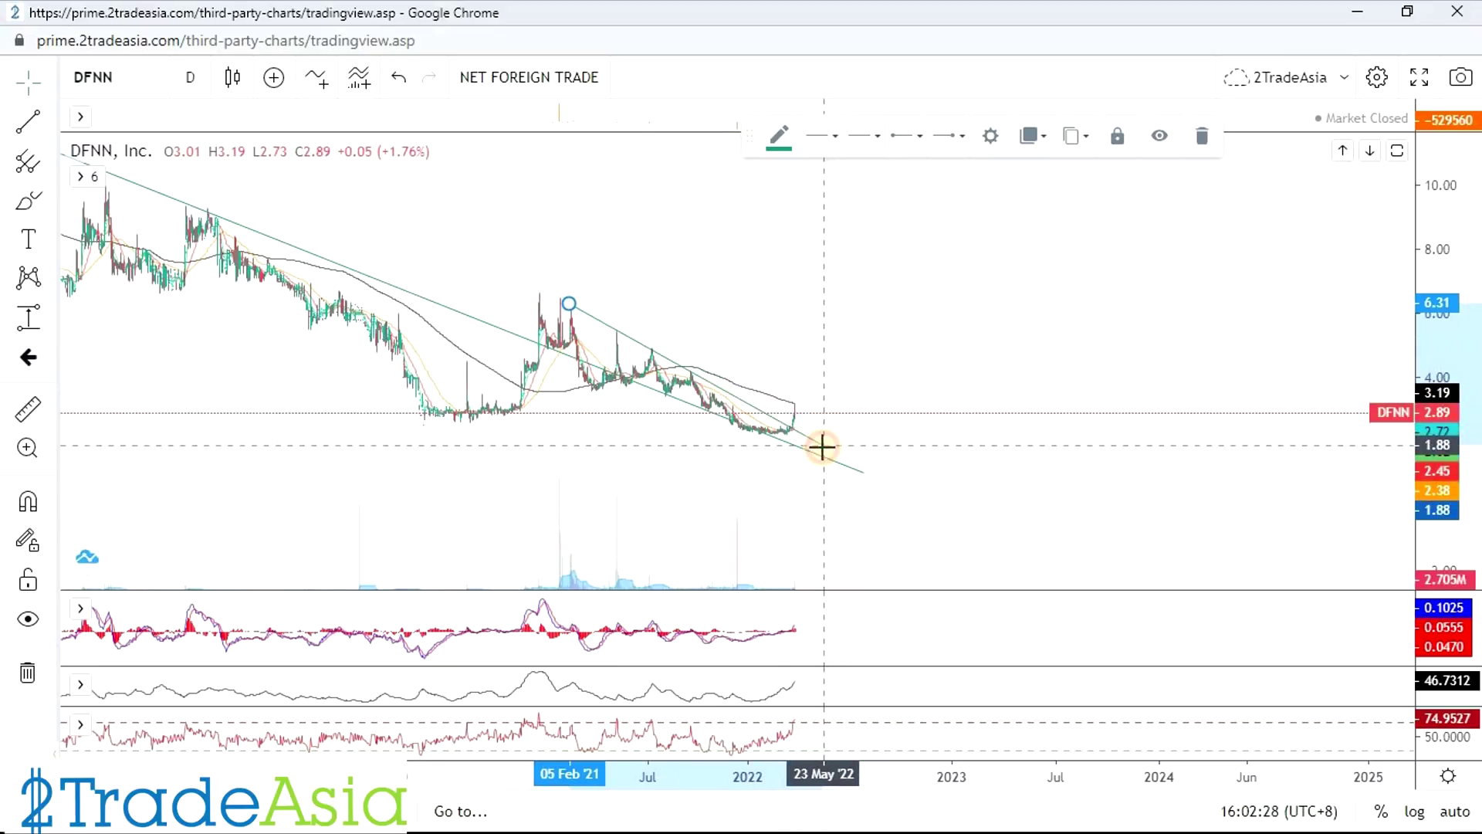
Examine DFNN's price action from late 2020 to April 2022 against both descending trend lines, the moving averages and the volume.
{"action": "left_click_drag", "start_coordinate": [569, 493], "coordinate": [1213, 505]}
{"action": "scroll", "coordinate": [1213, 505], "scroll_direction": "up", "scroll_amount": 5}
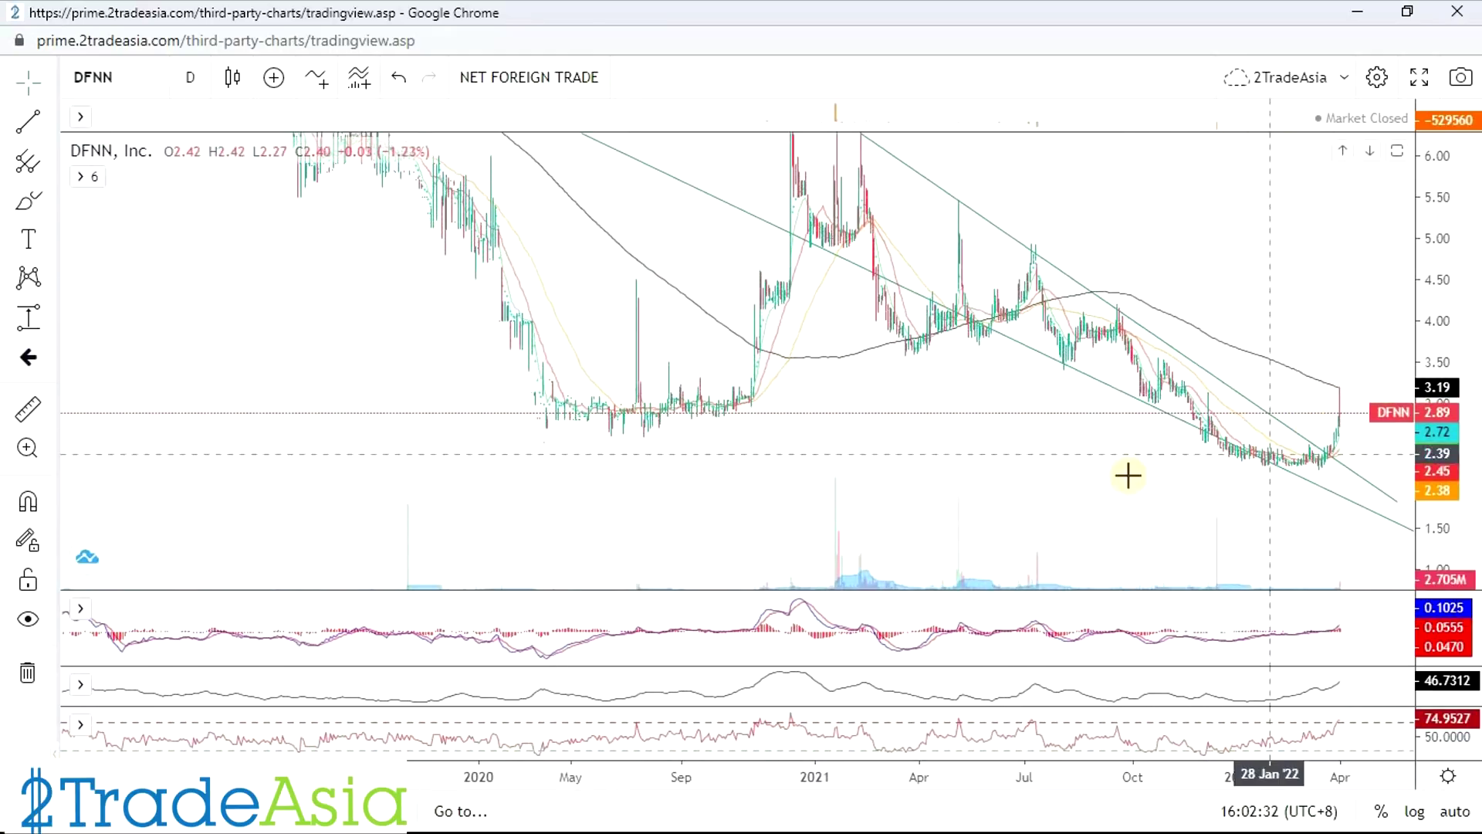
{"action": "left_click_drag", "start_coordinate": [966, 577], "coordinate": [950, 579]}
{"action": "scroll", "coordinate": [777, 471], "scroll_direction": "down", "scroll_amount": 1}
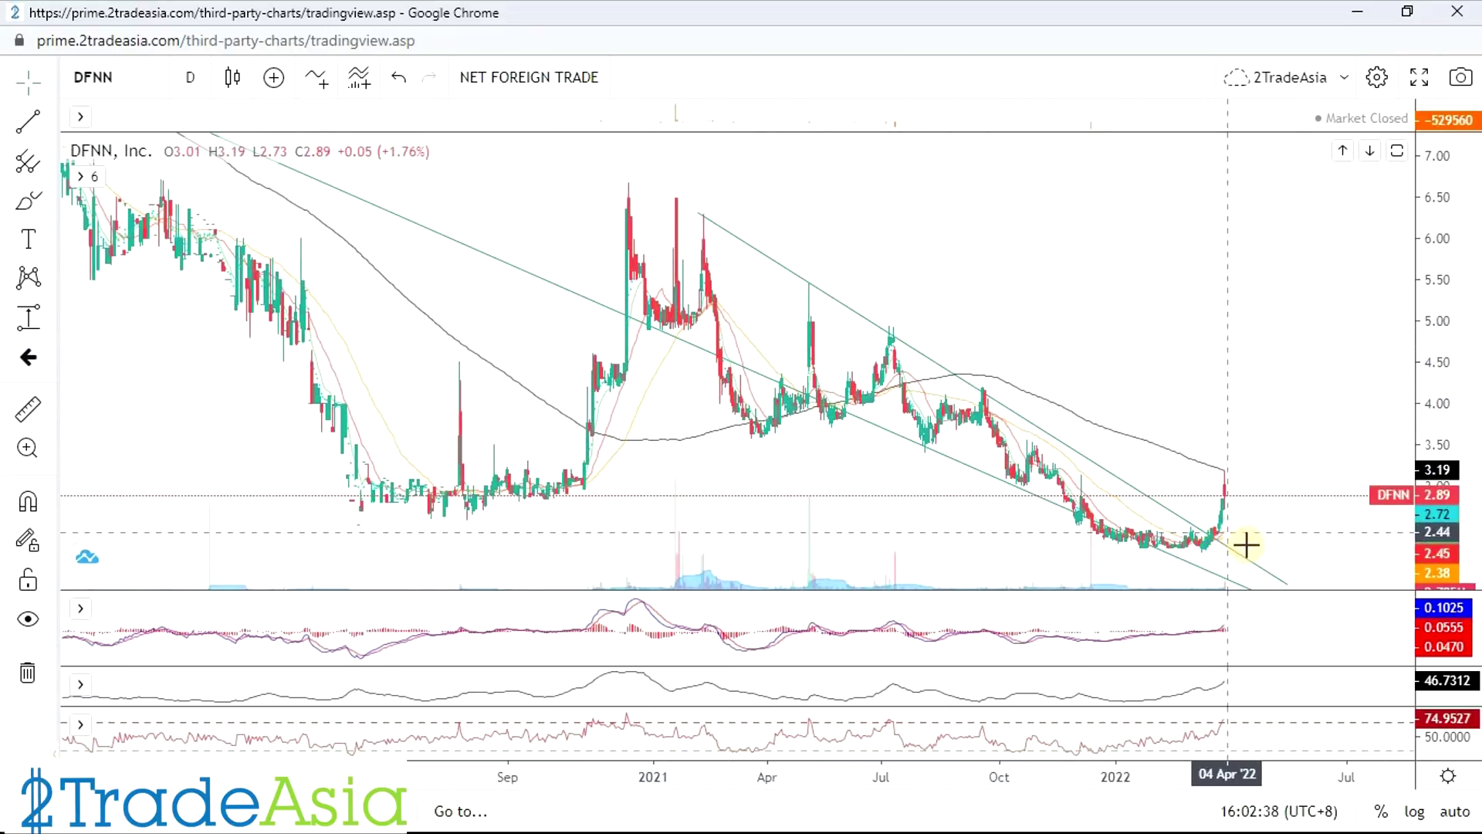
{"action": "scroll", "coordinate": [1408, 547], "scroll_direction": "up", "scroll_amount": 3}
{"action": "left_click_drag", "start_coordinate": [1424, 546], "coordinate": [1399, 456]}
{"action": "left_click_drag", "start_coordinate": [1273, 559], "coordinate": [1243, 368]}
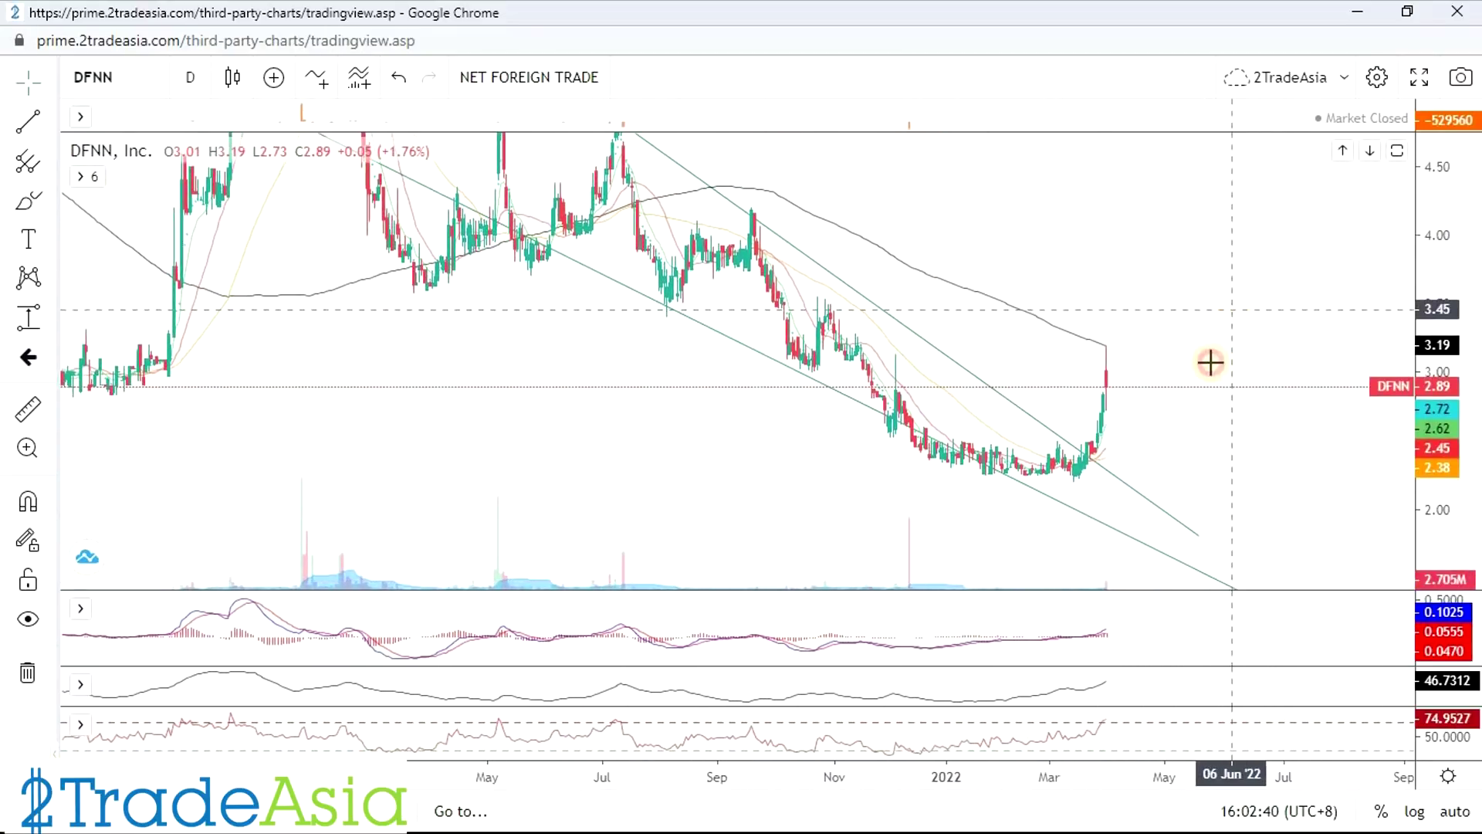
{"action": "scroll", "coordinate": [1137, 363], "scroll_direction": "up", "scroll_amount": 2}
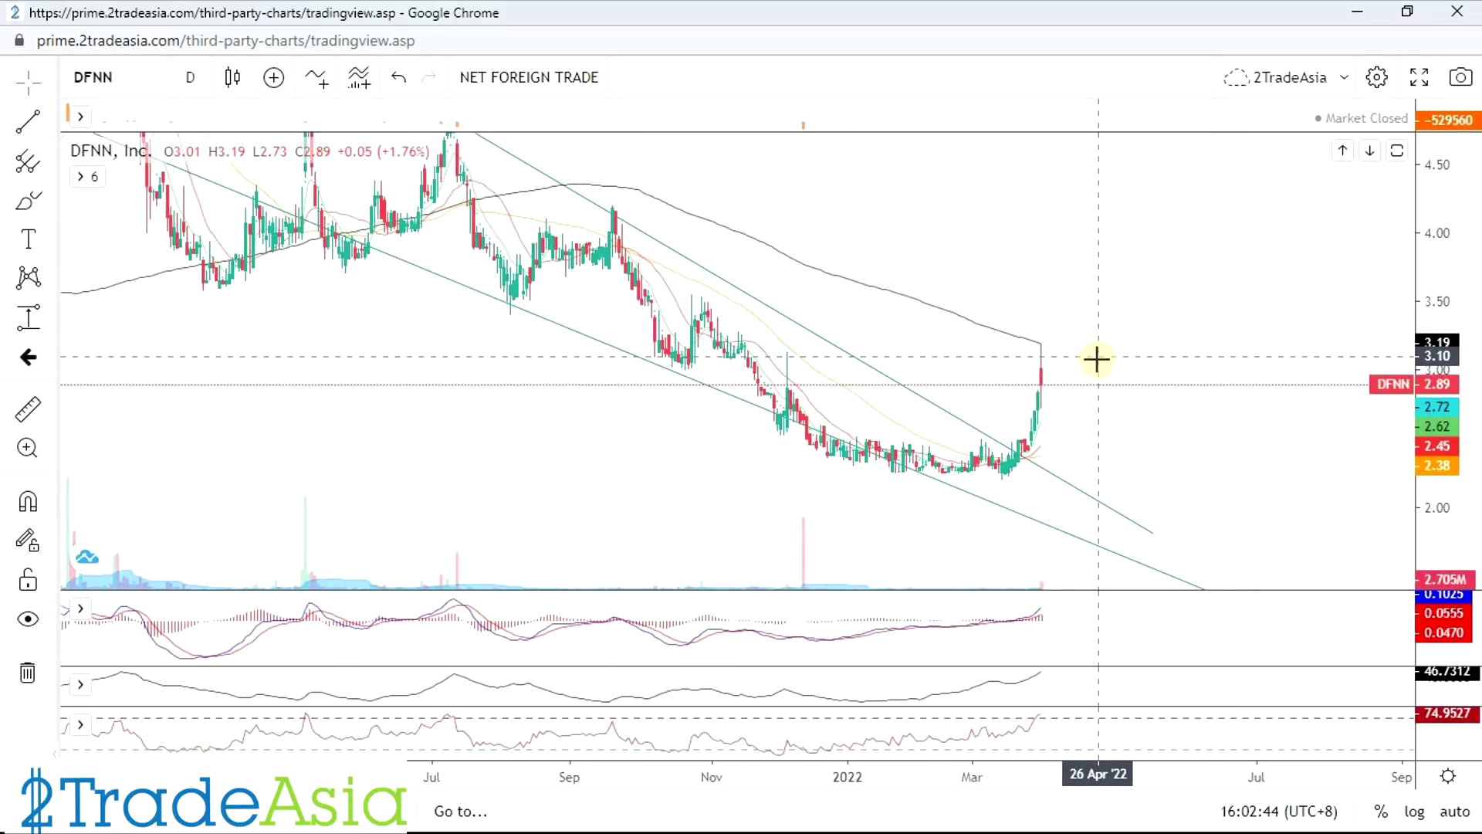
{"action": "scroll", "coordinate": [1233, 485], "scroll_direction": "up", "scroll_amount": 4}
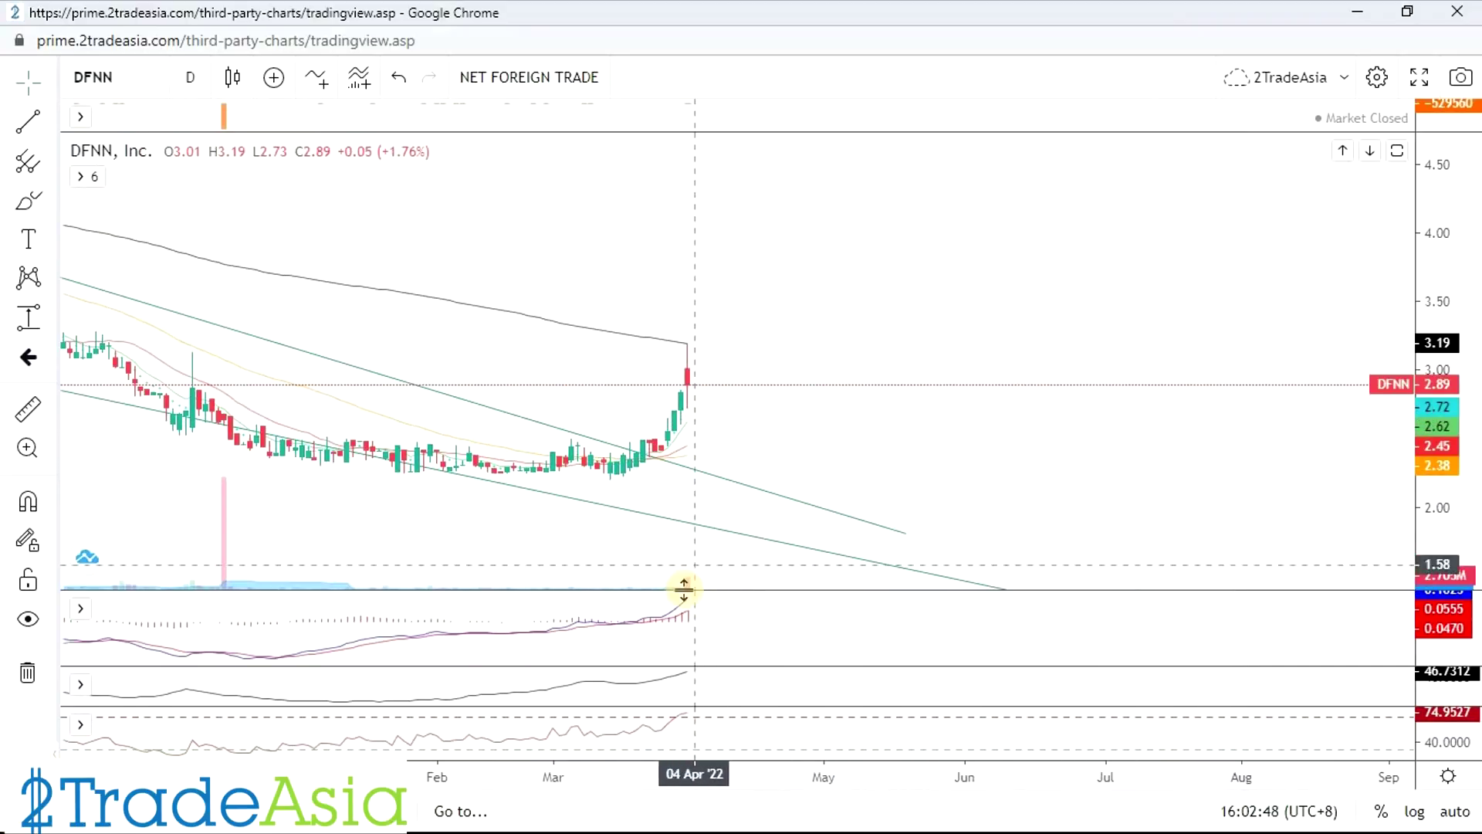
{"action": "left_click_drag", "start_coordinate": [821, 387], "coordinate": [918, 422]}
{"action": "scroll", "coordinate": [424, 535], "scroll_direction": "up", "scroll_amount": 3}
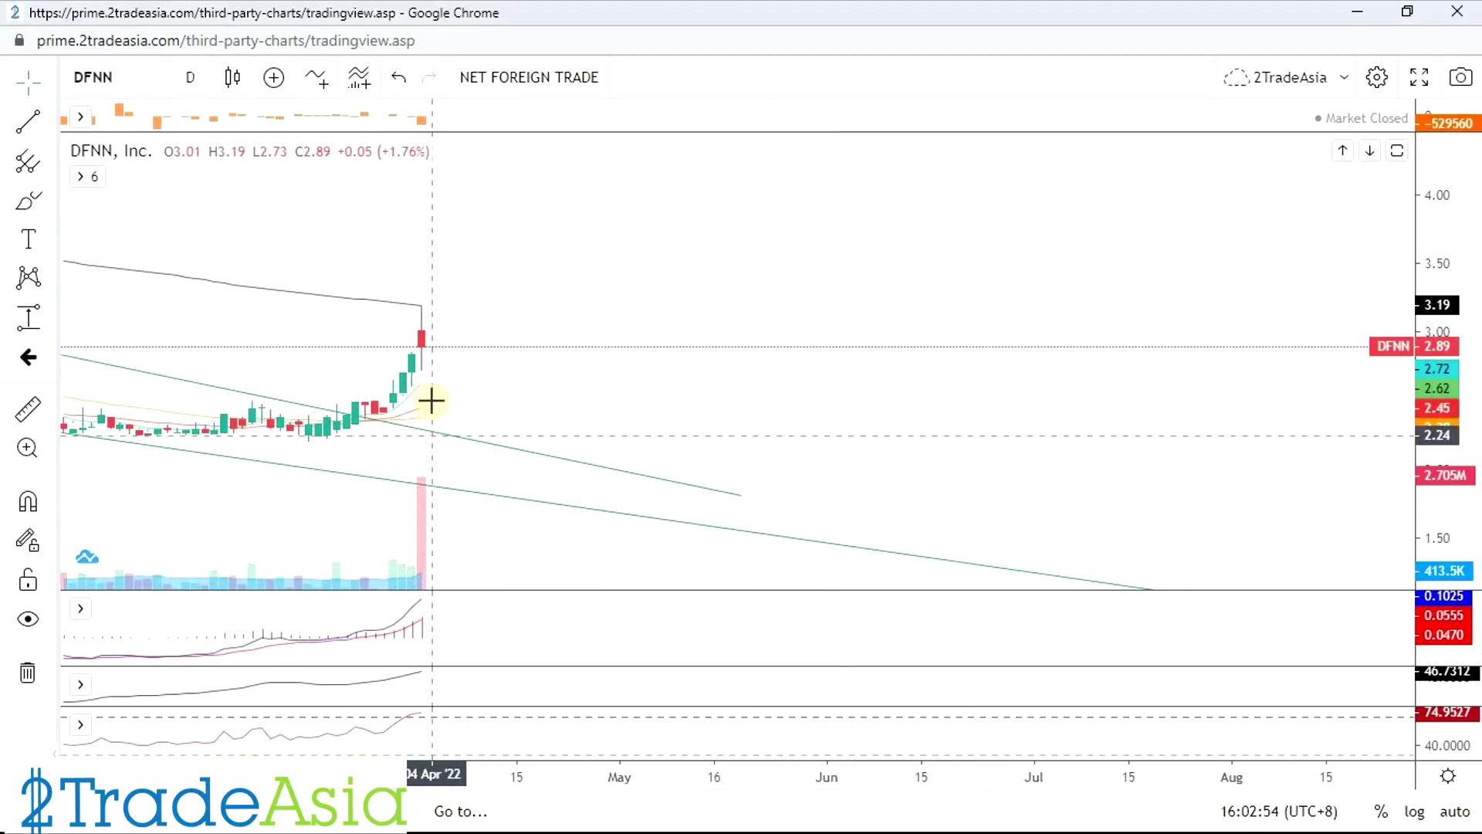
{"action": "scroll", "coordinate": [568, 460], "scroll_direction": "down", "scroll_amount": 3}
{"action": "scroll", "coordinate": [579, 470], "scroll_direction": "up", "scroll_amount": 3}
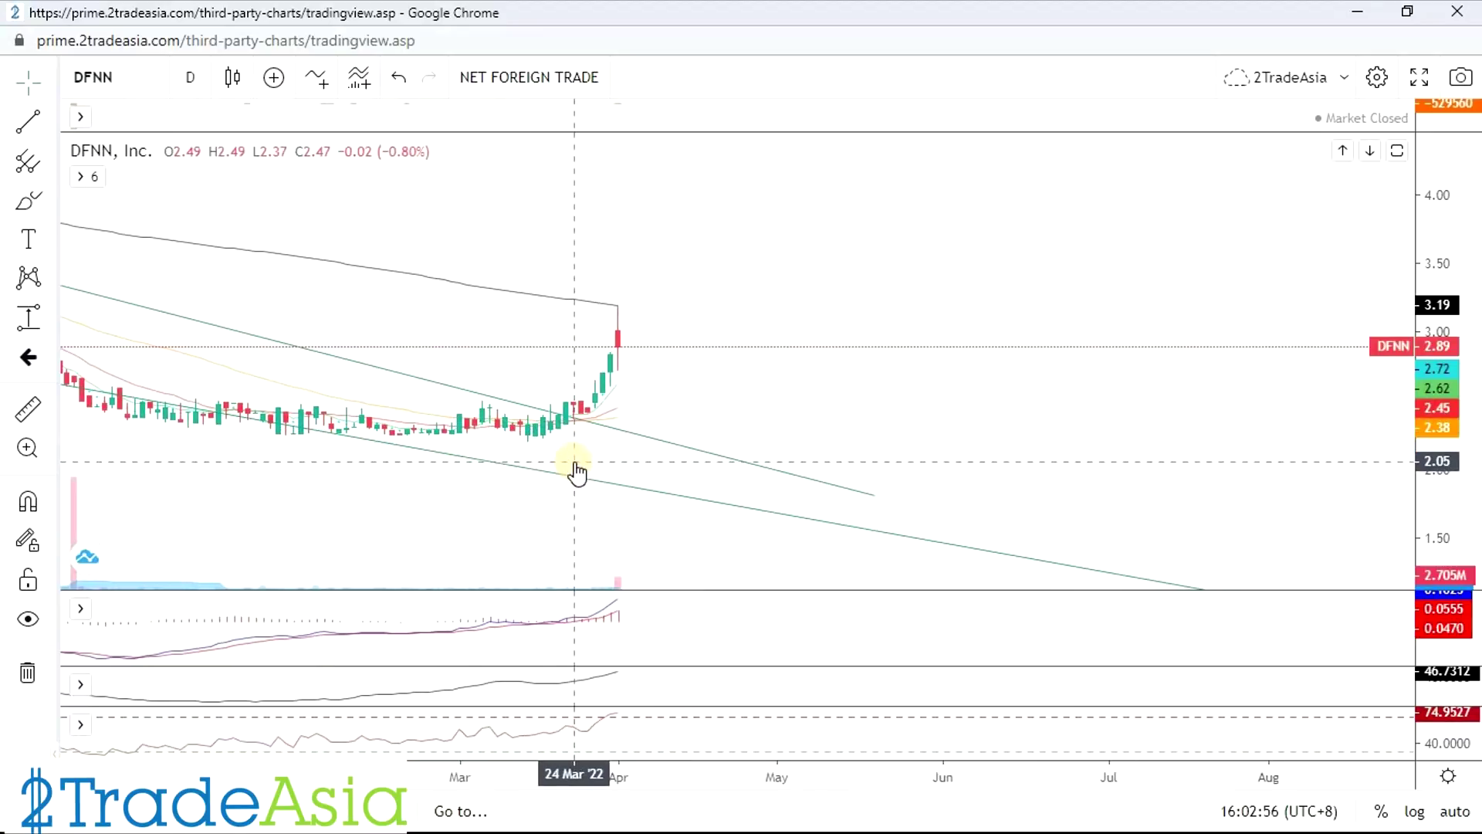
Place a horizontal ray on DFNN at about 2.50, starting at the early March 2022 highs.
{"action": "left_click", "coordinate": [23, 324]}
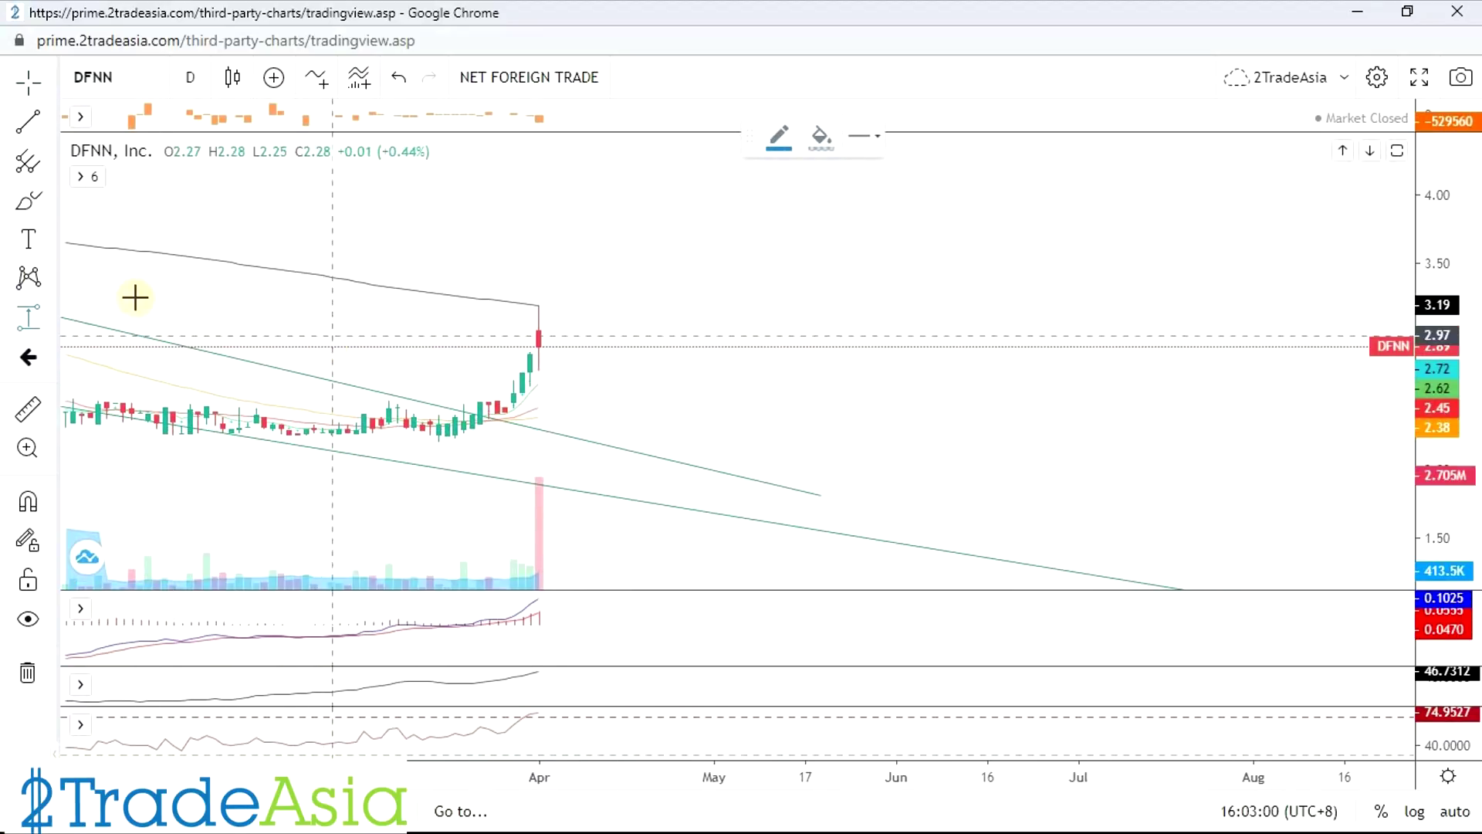
{"action": "left_click", "coordinate": [51, 123]}
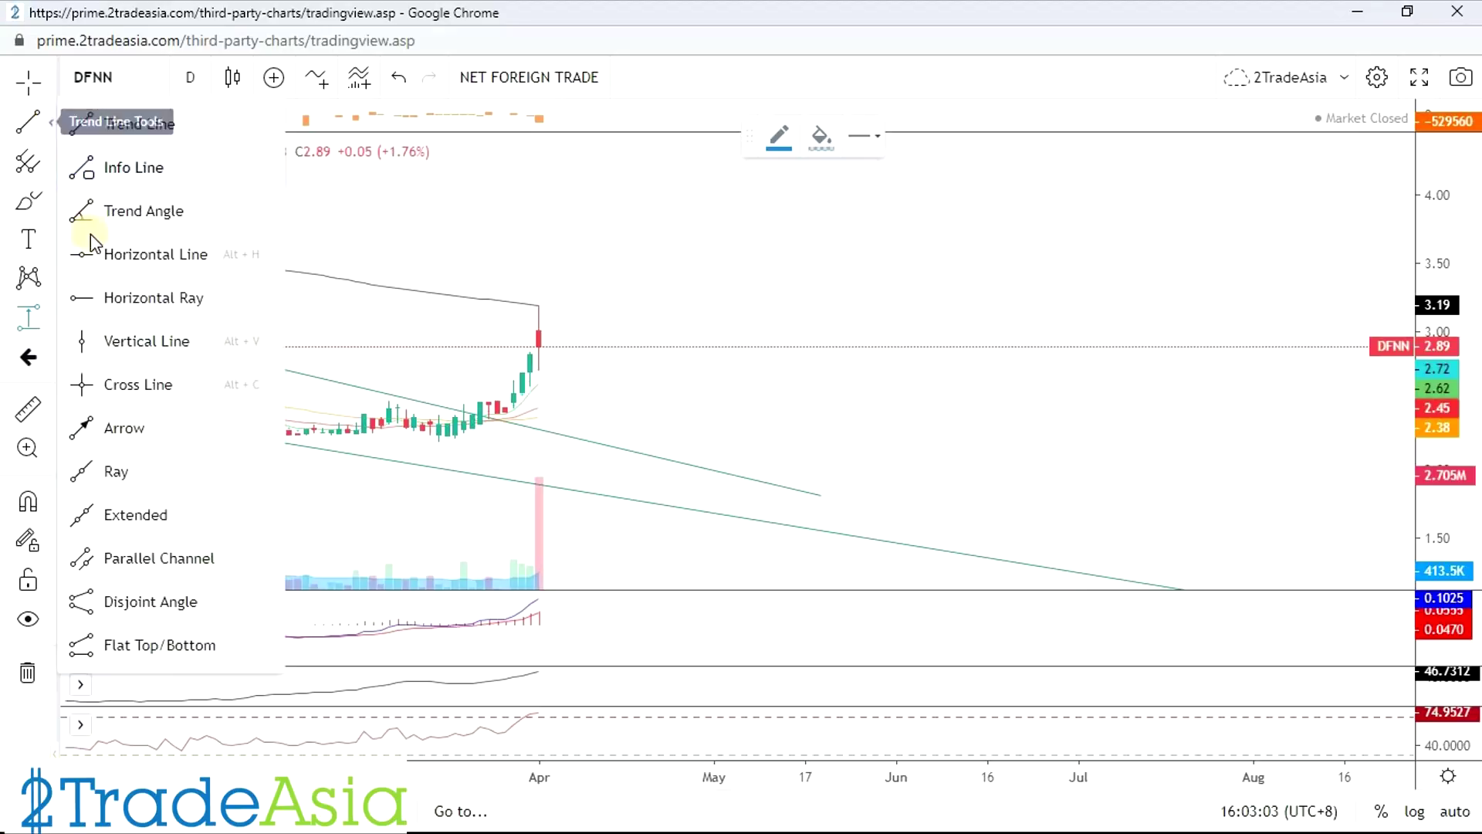
{"action": "left_click", "coordinate": [170, 340]}
{"action": "left_click", "coordinate": [380, 400]}
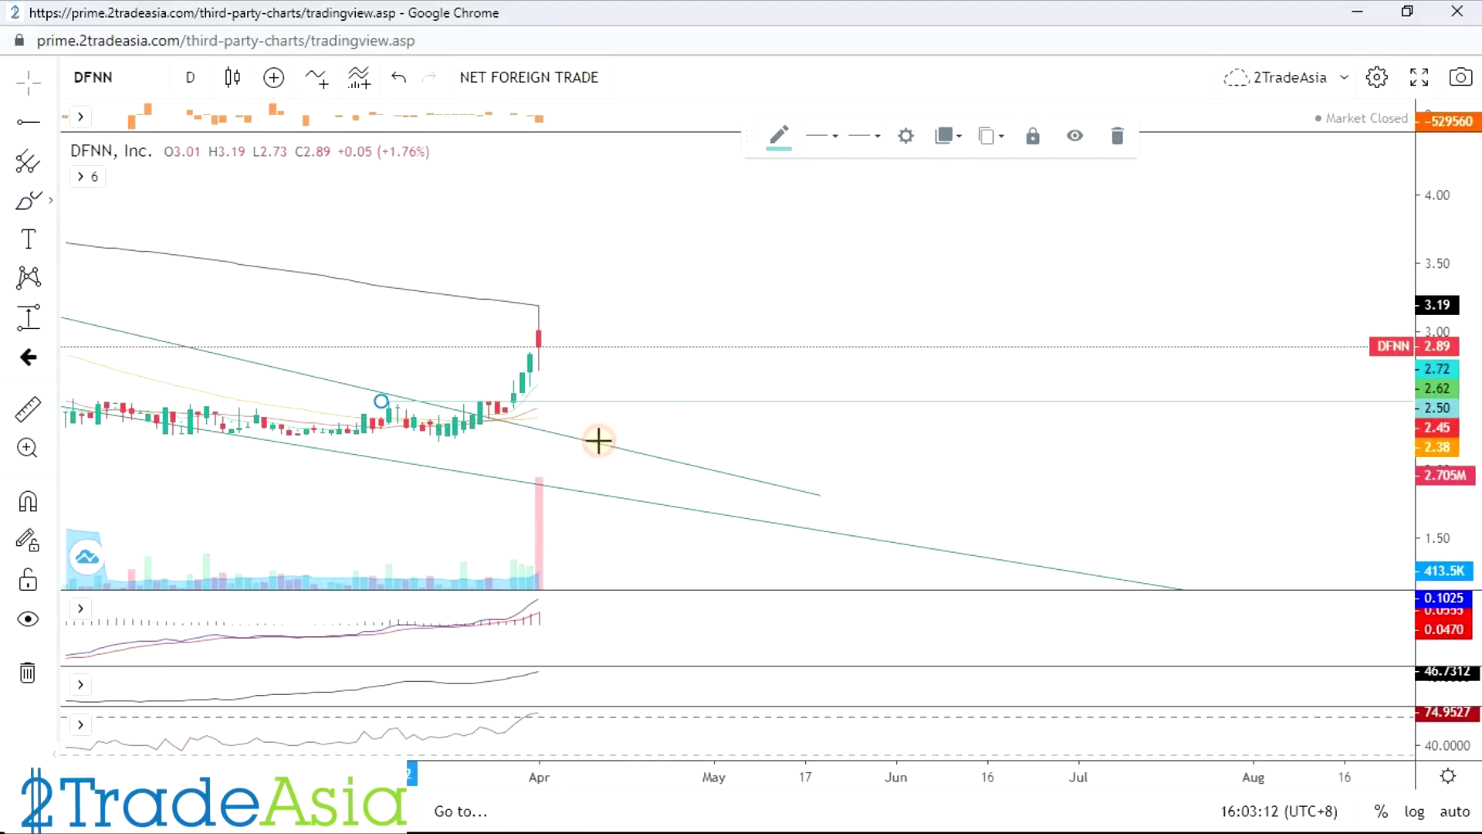
Brush two projected DFNN paths after the latest candle: one sideways just above 2.50, one dipping and then rising in waves to about 3.50.
{"action": "mouse_move", "coordinate": [565, 396]}
{"action": "left_mouse_down"}
{"action": "mouse_move", "coordinate": [690, 402]}
{"action": "mouse_move", "coordinate": [721, 376]}
{"action": "left_mouse_up"}
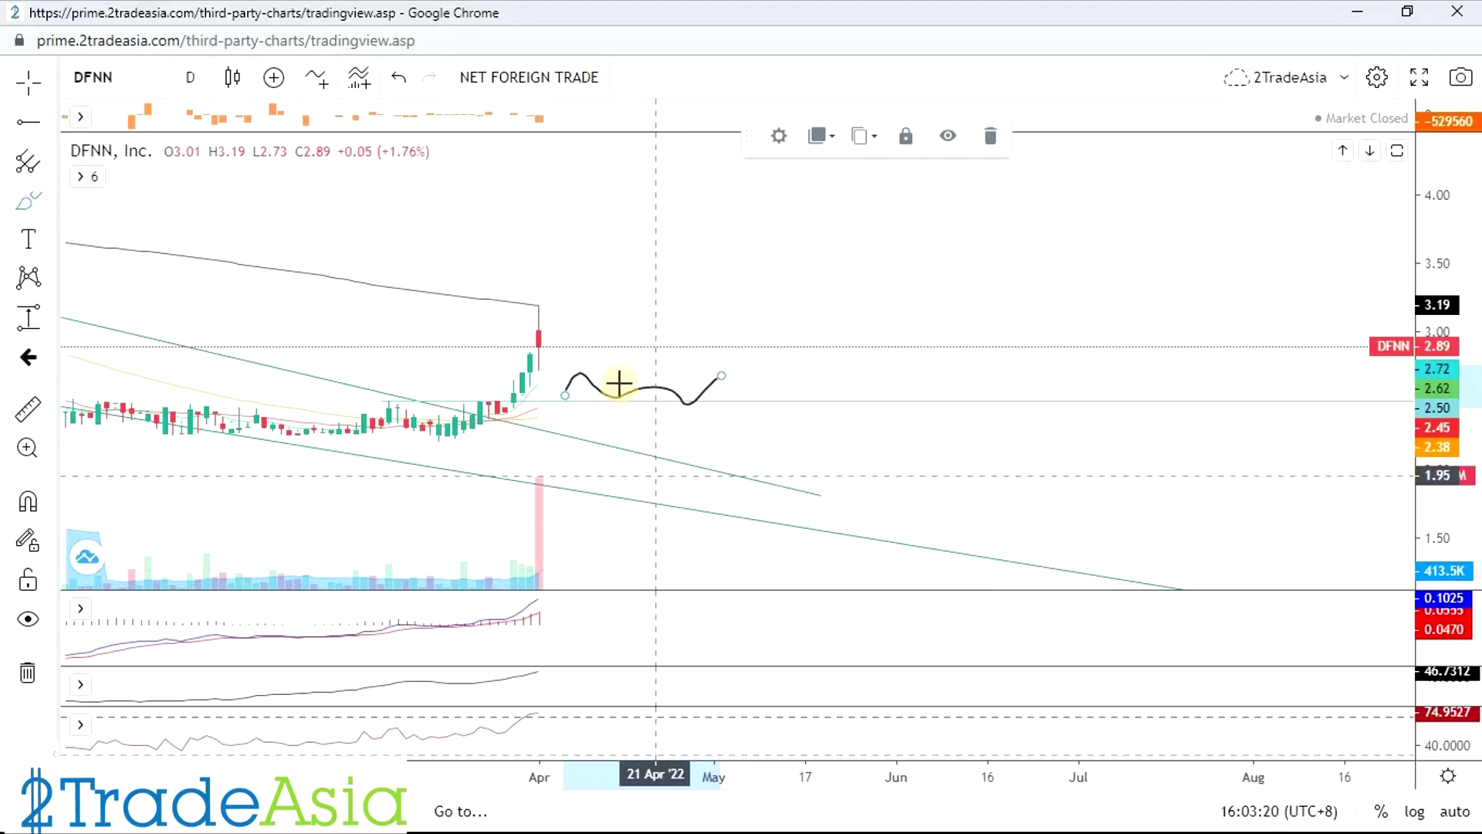
{"action": "mouse_move", "coordinate": [533, 352]}
{"action": "left_mouse_down"}
{"action": "mouse_move", "coordinate": [569, 395]}
{"action": "mouse_move", "coordinate": [644, 307]}
{"action": "mouse_move", "coordinate": [655, 332]}
{"action": "left_mouse_up"}
{"action": "left_click_drag", "start_coordinate": [743, 289], "coordinate": [798, 257]}
Place a horizontal ray on DFNN at about 3.43, starting at 11 Mar 2021.
{"action": "scroll", "coordinate": [926, 456], "scroll_direction": "down", "scroll_amount": 5}
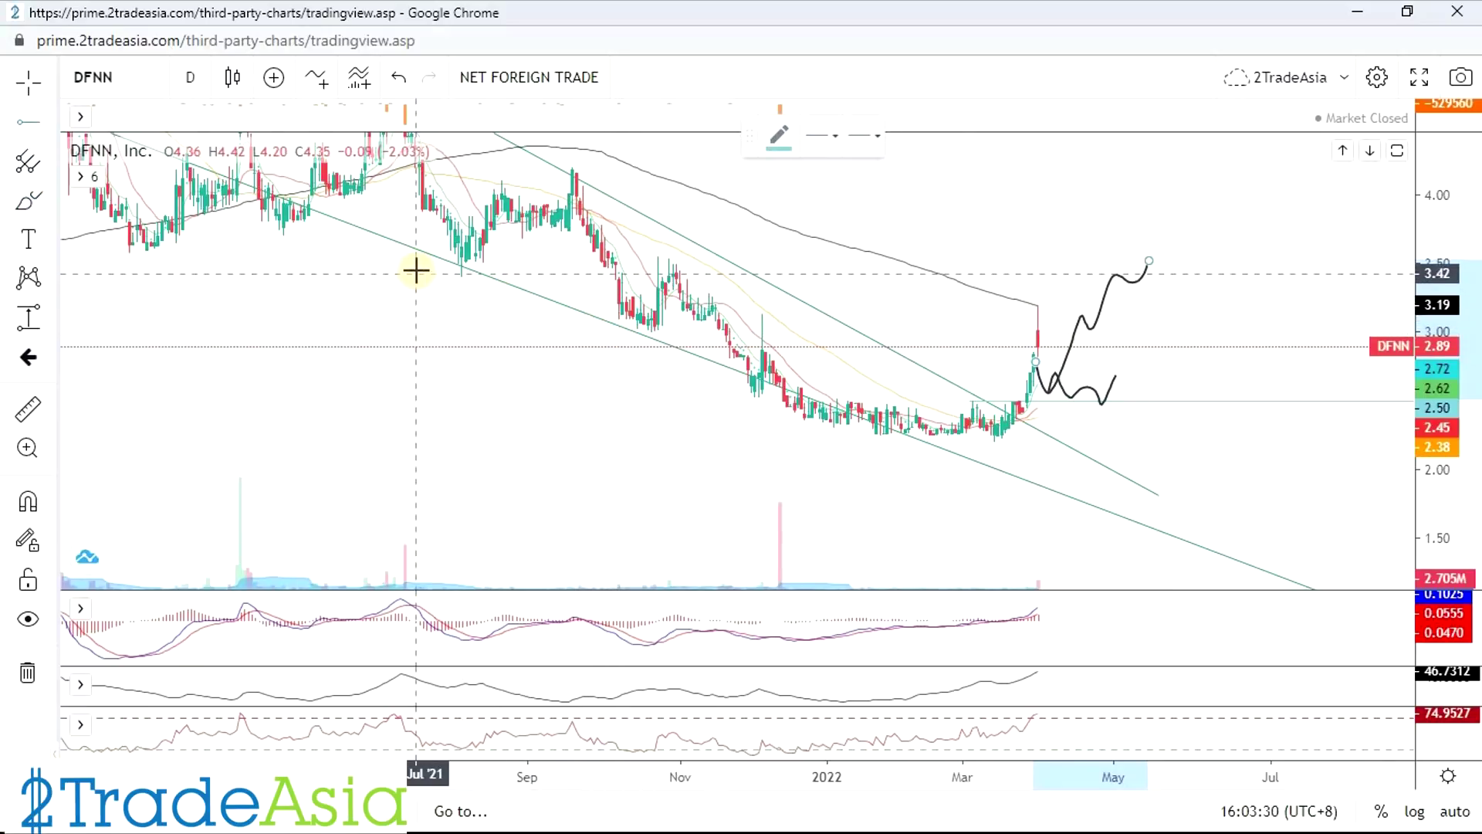
{"action": "scroll", "coordinate": [540, 344], "scroll_direction": "down", "scroll_amount": 3}
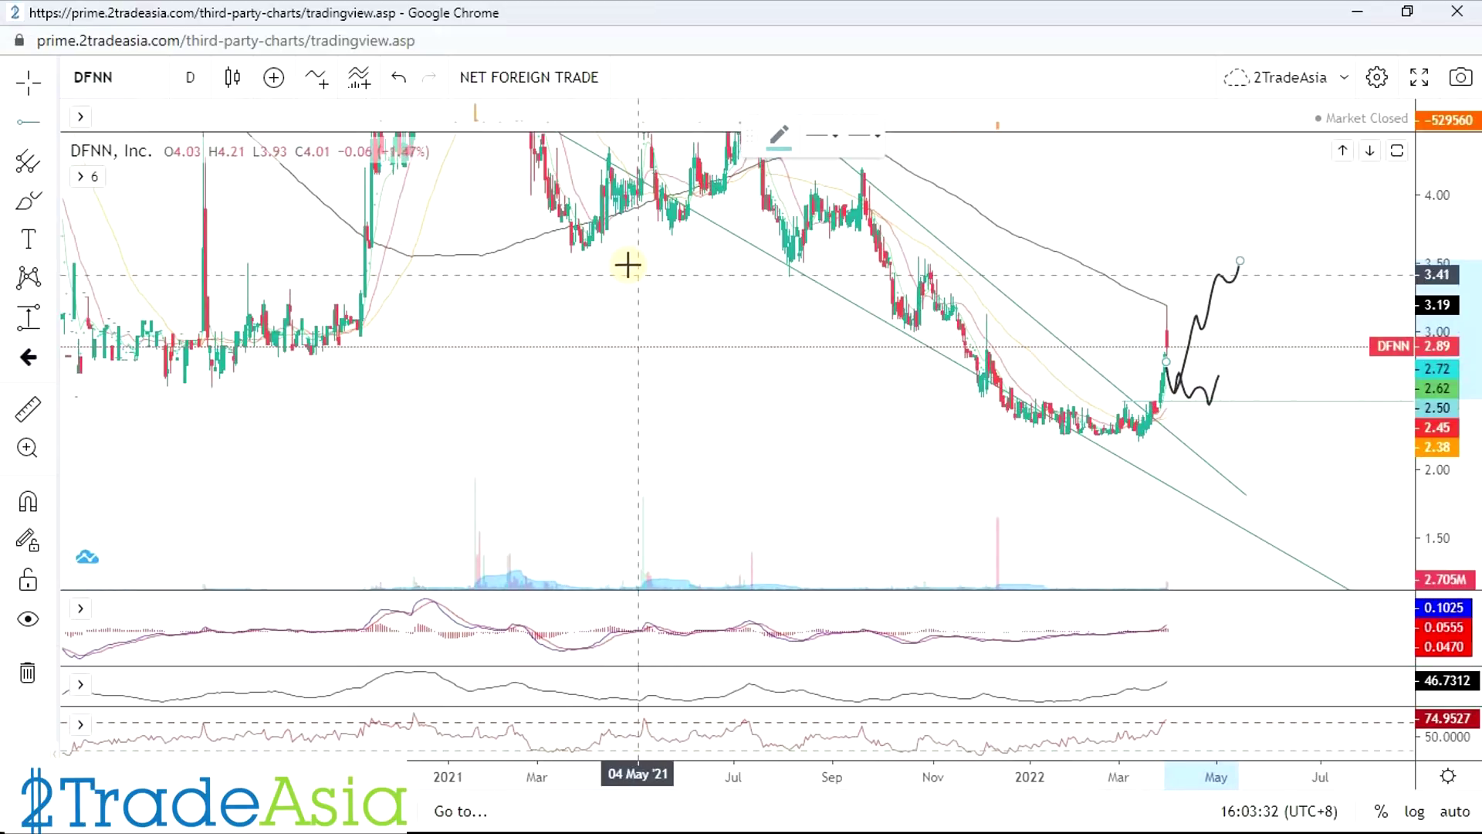
{"action": "left_click", "coordinate": [553, 273]}
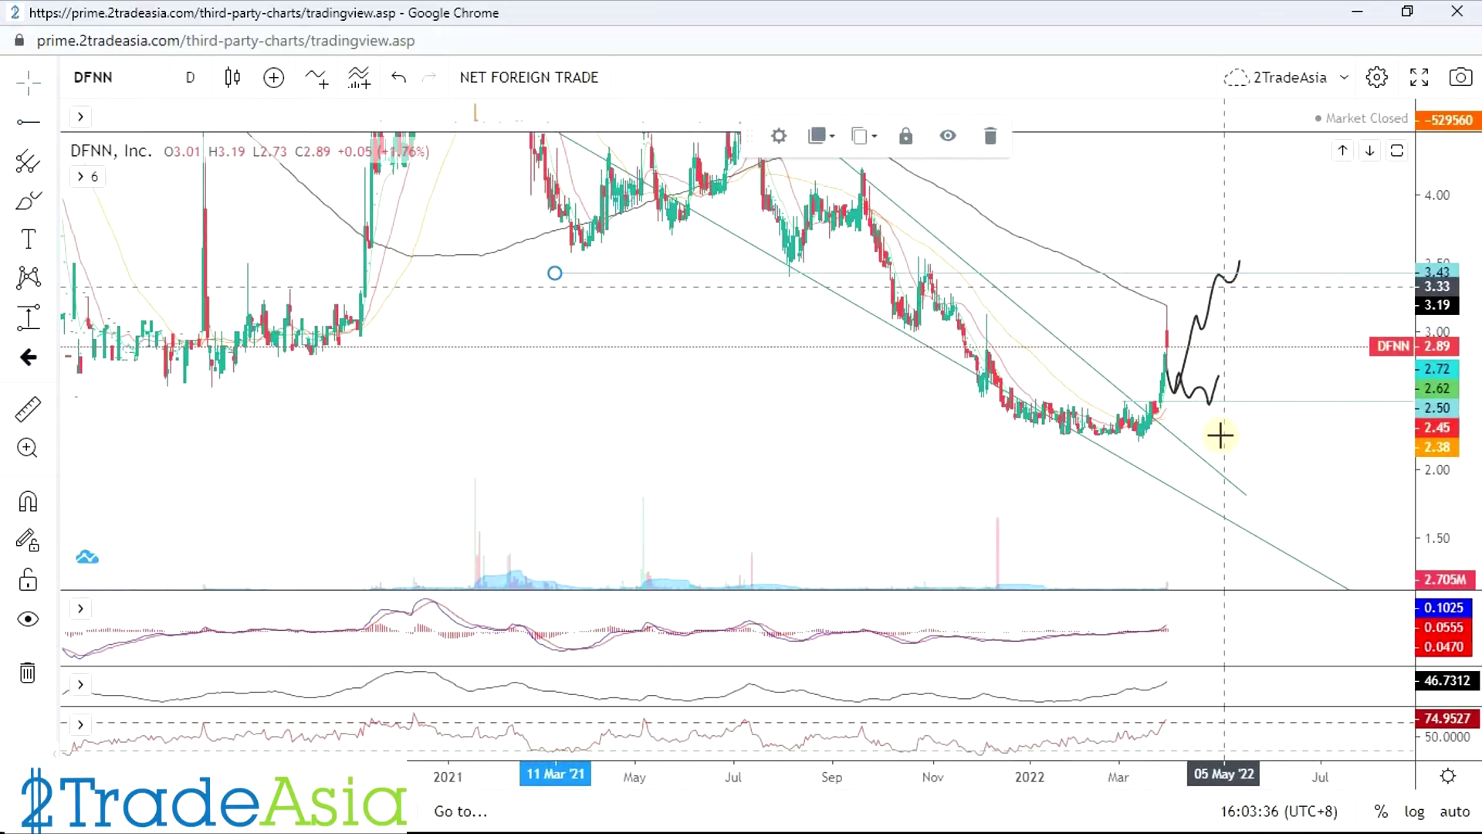
Examine DFNN's latest candles and brushed paths against the 2.50 and 3.43 levels and the trend lines.
{"action": "scroll", "coordinate": [1217, 436], "scroll_direction": "up", "scroll_amount": 2}
{"action": "scroll", "coordinate": [836, 513], "scroll_direction": "up", "scroll_amount": 1}
{"action": "scroll", "coordinate": [836, 513], "scroll_direction": "up", "scroll_amount": 1}
{"action": "left_click_drag", "start_coordinate": [583, 514], "coordinate": [920, 516]}
{"action": "scroll", "coordinate": [980, 550], "scroll_direction": "up", "scroll_amount": 1}
{"action": "scroll", "coordinate": [1052, 528], "scroll_direction": "up", "scroll_amount": 4}
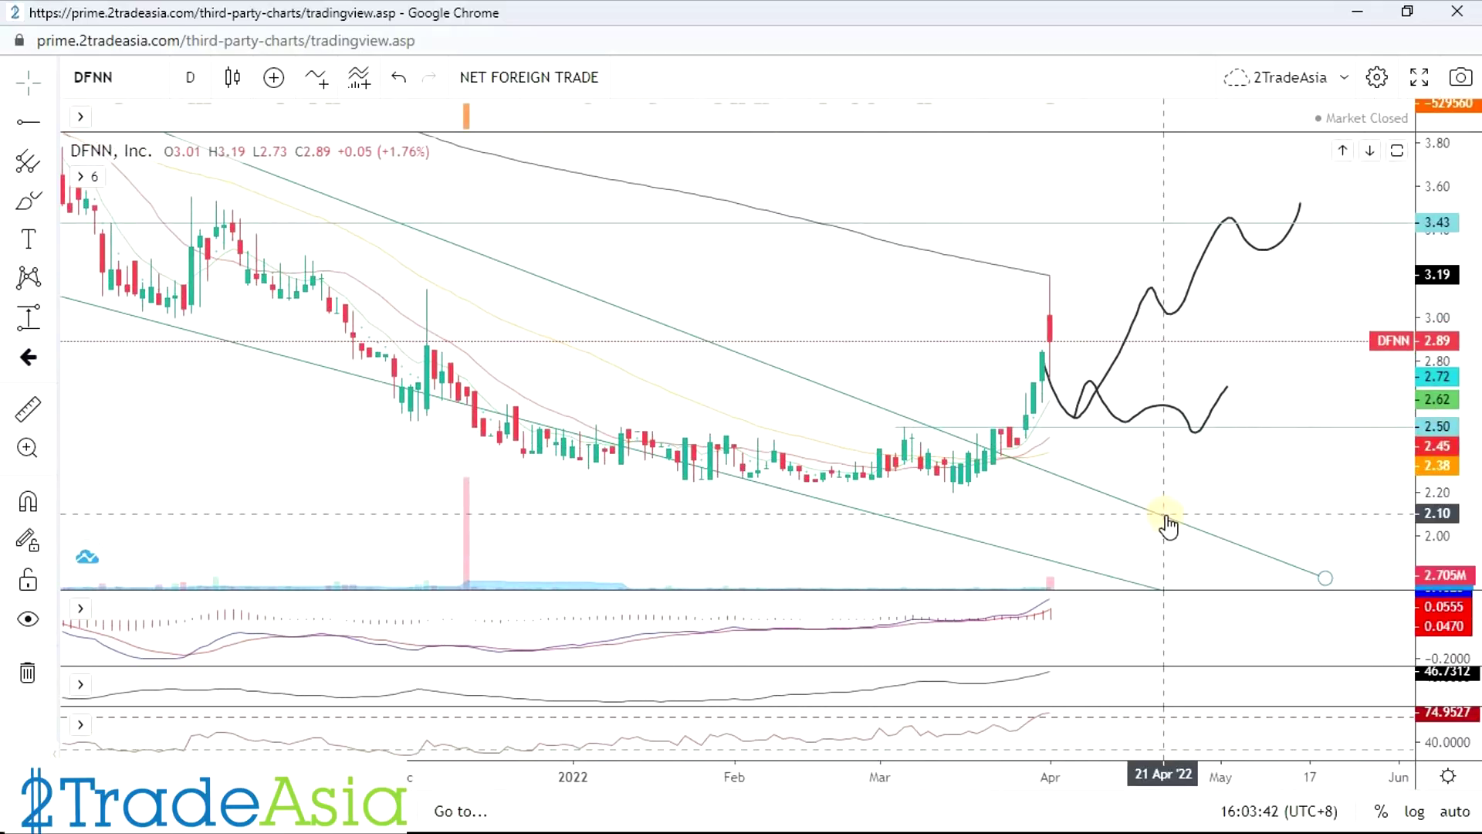
{"action": "scroll", "coordinate": [1284, 391], "scroll_direction": "down", "scroll_amount": 2}
{"action": "left_click_drag", "start_coordinate": [1440, 210], "coordinate": [1440, 254]}
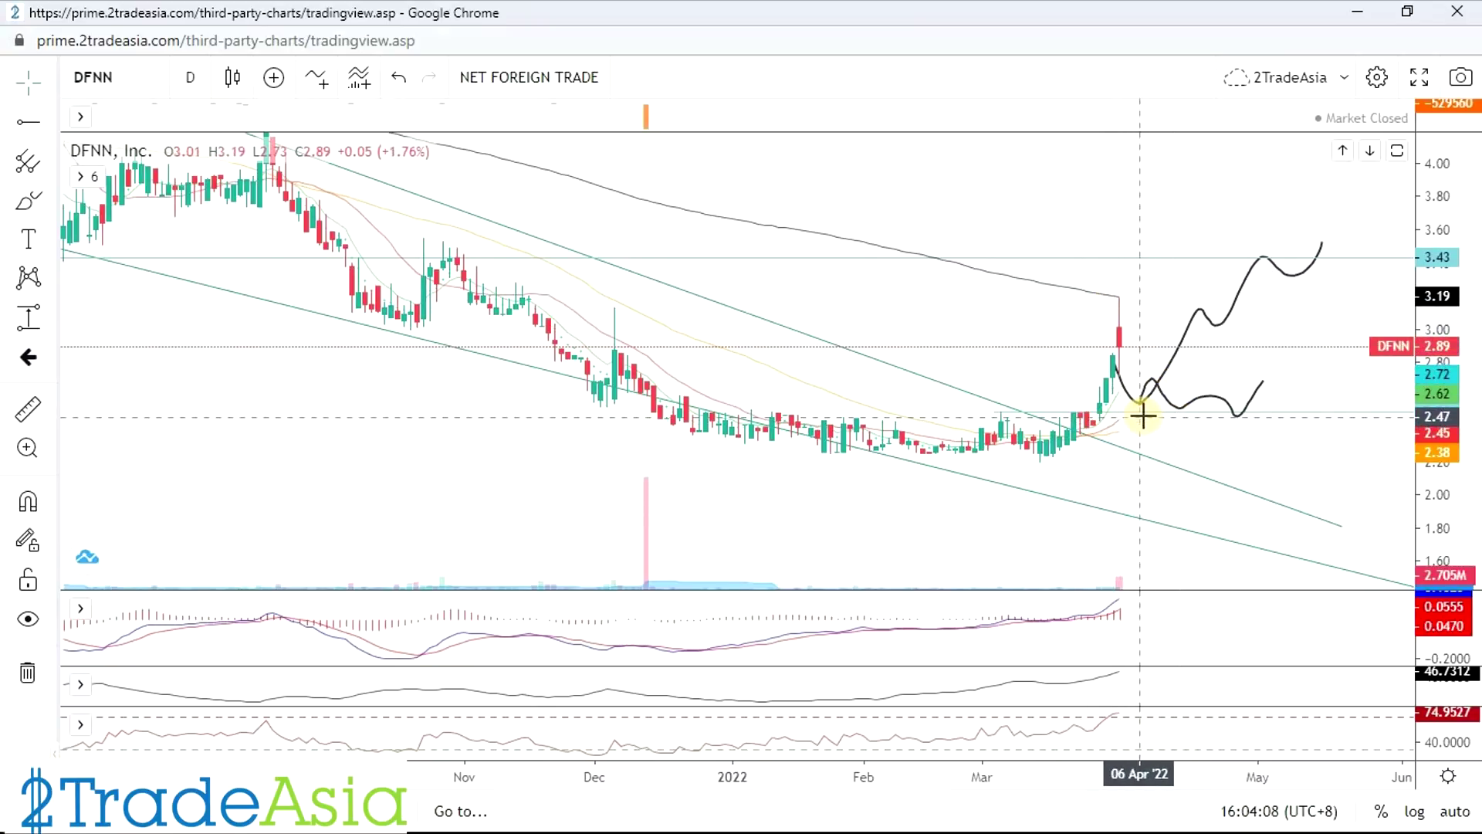
Switch to the spreadsheet and review DFNN's fundamentals from net profit margin and returns through PE to consensus.
{"action": "key", "text": "alt+Tab"}
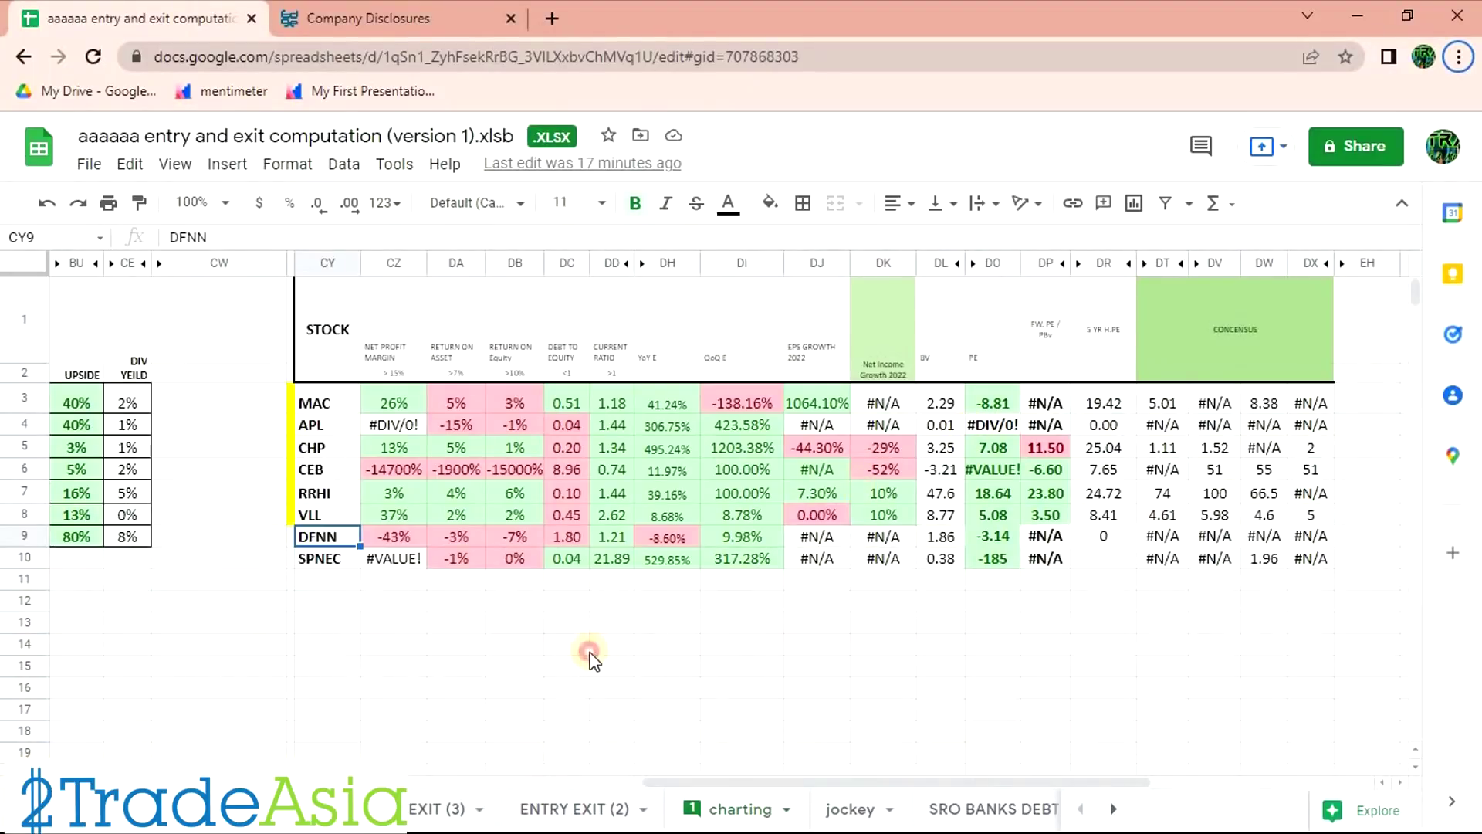
{"action": "left_click_drag", "start_coordinate": [409, 537], "coordinate": [601, 546]}
{"action": "left_click_drag", "start_coordinate": [456, 540], "coordinate": [420, 538]}
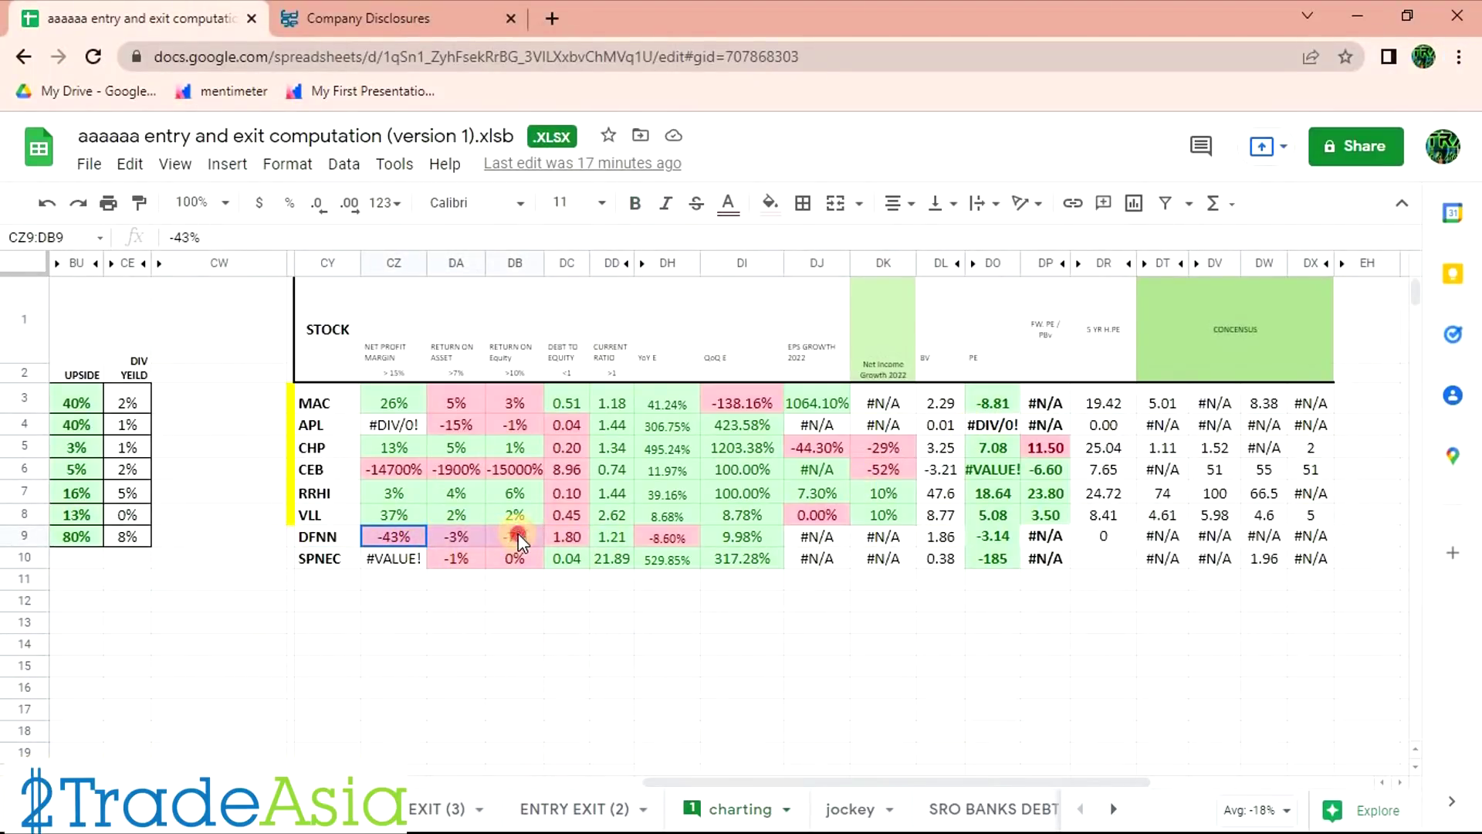
{"action": "left_click_drag", "start_coordinate": [517, 534], "coordinate": [517, 535]}
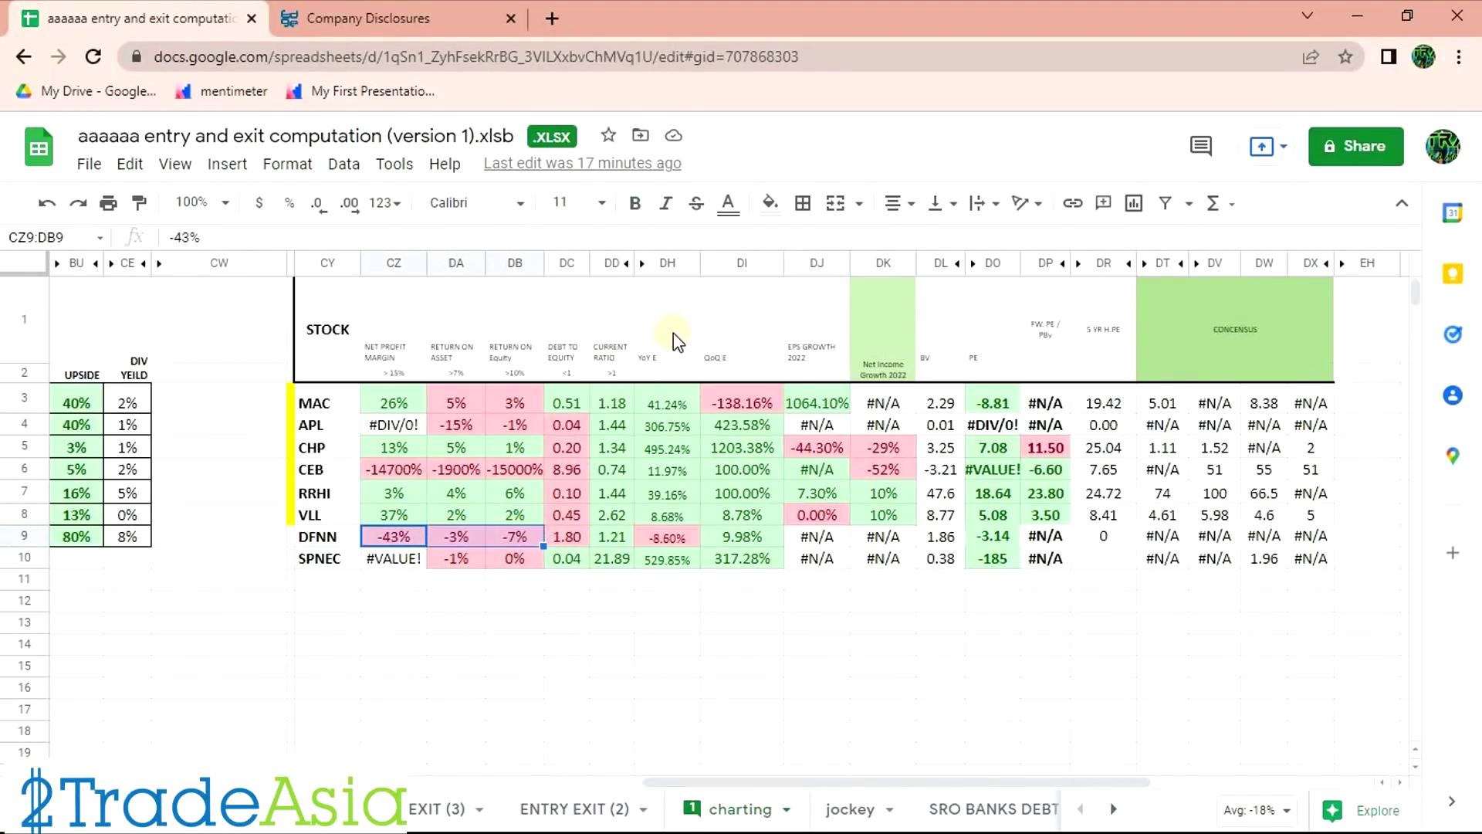
{"action": "left_click", "coordinate": [752, 535]}
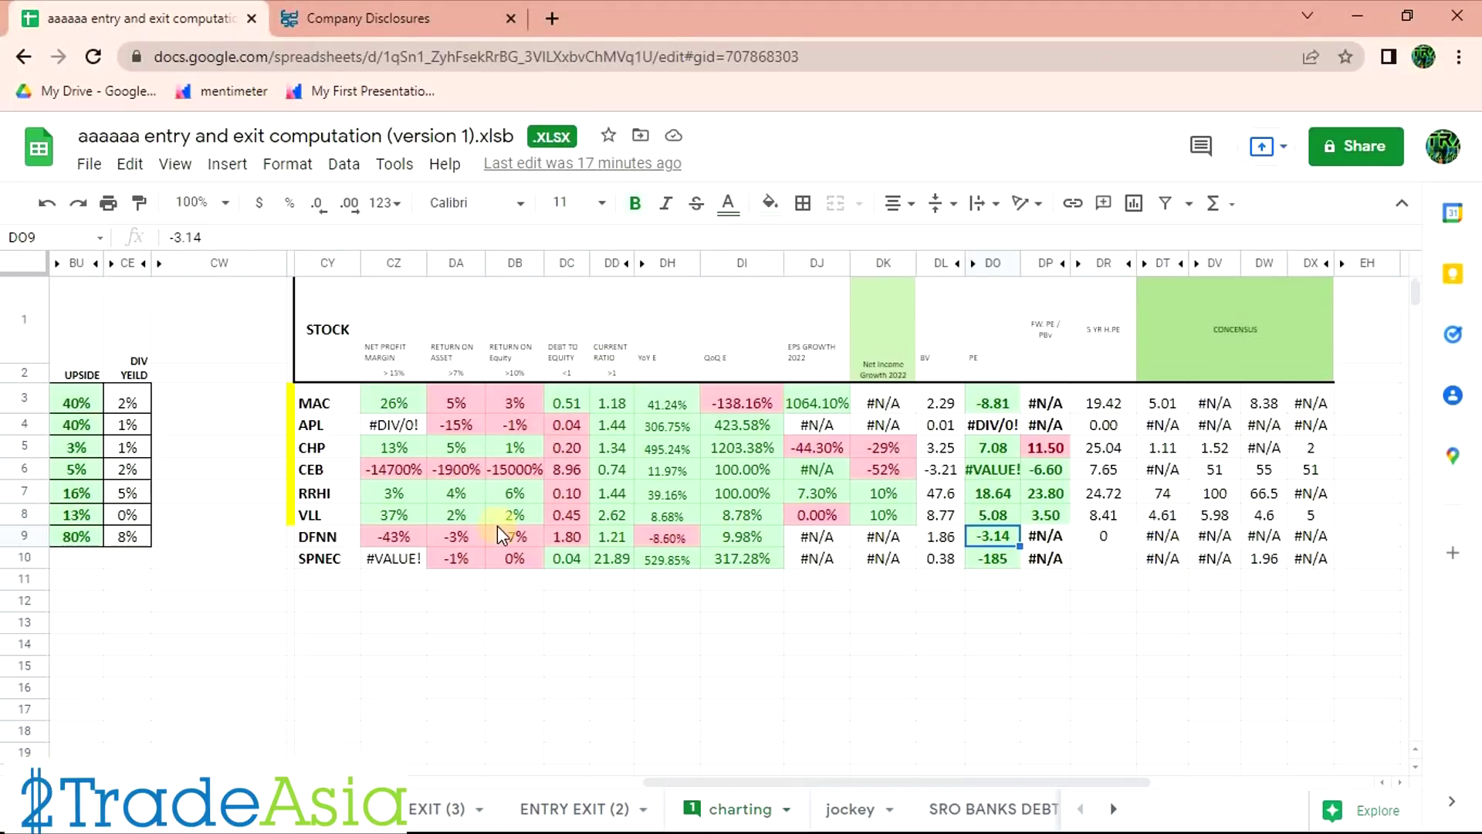
{"action": "left_click_drag", "start_coordinate": [328, 525], "coordinate": [1251, 545]}
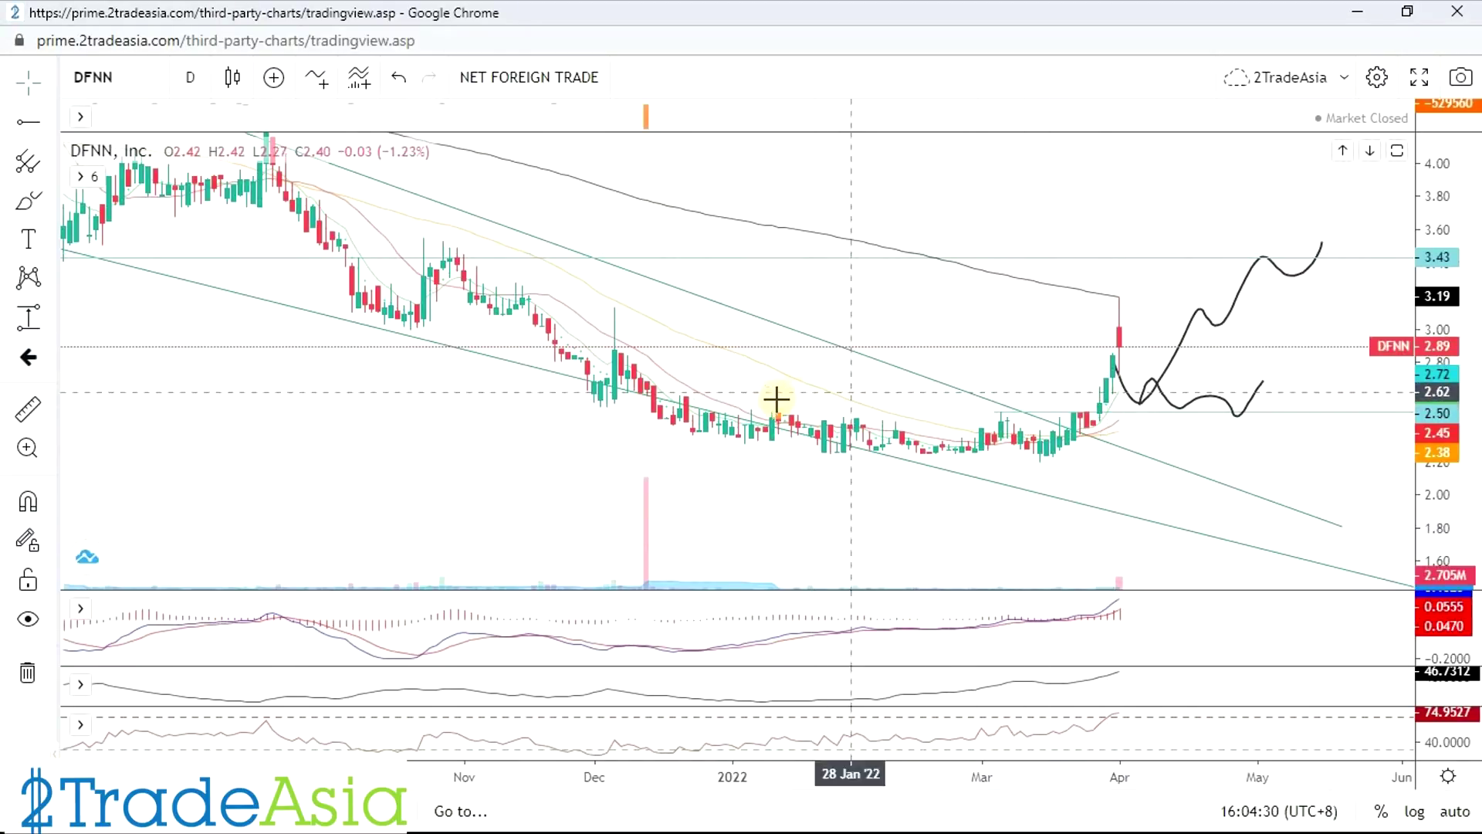
Return to the DFNN chart and examine its wider decline since early 2021 with a compressed price scale.
{"action": "left_click", "coordinate": [132, 81]}
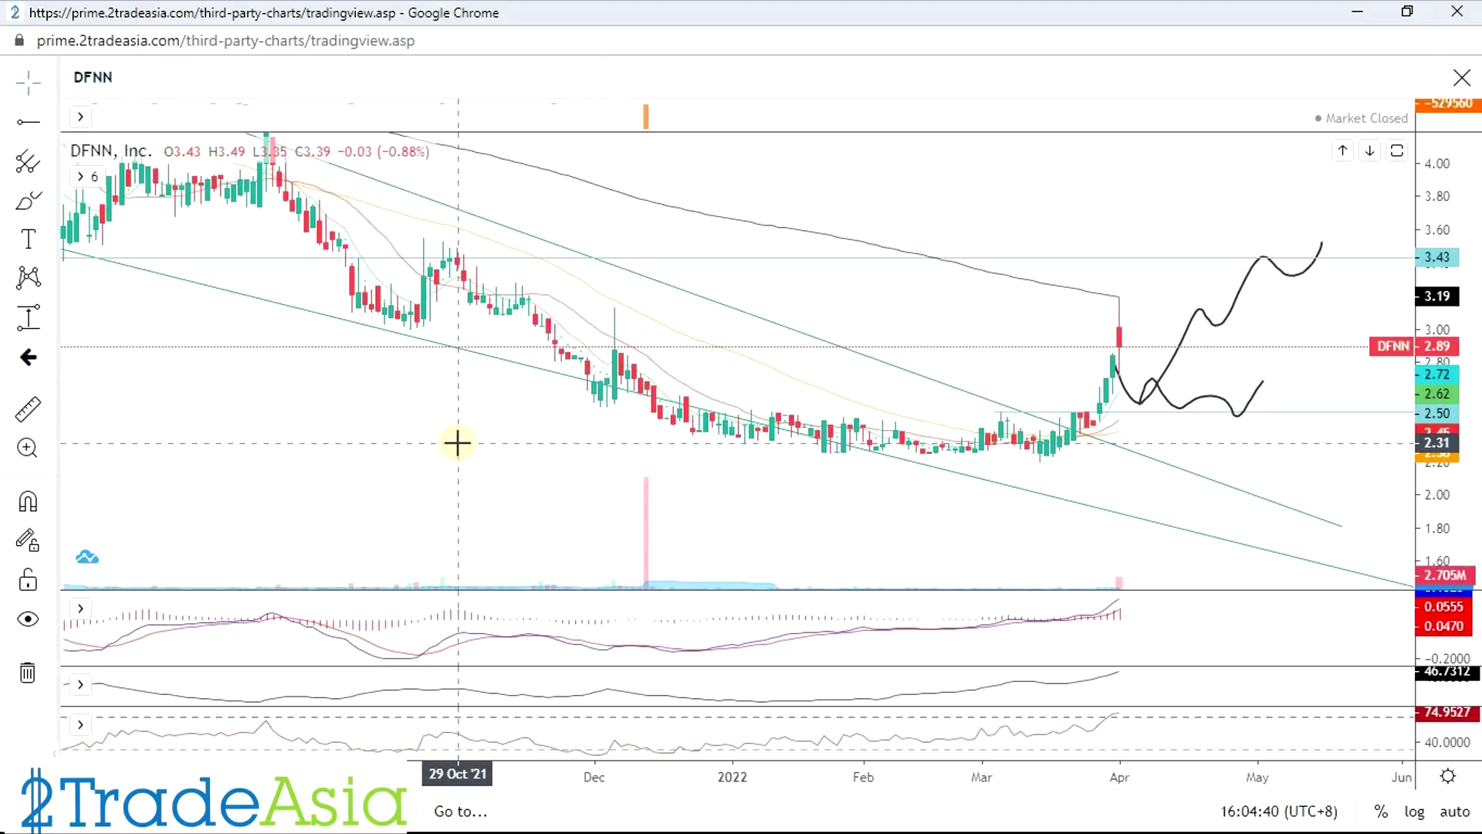
{"action": "scroll", "coordinate": [680, 467], "scroll_direction": "down", "scroll_amount": 5}
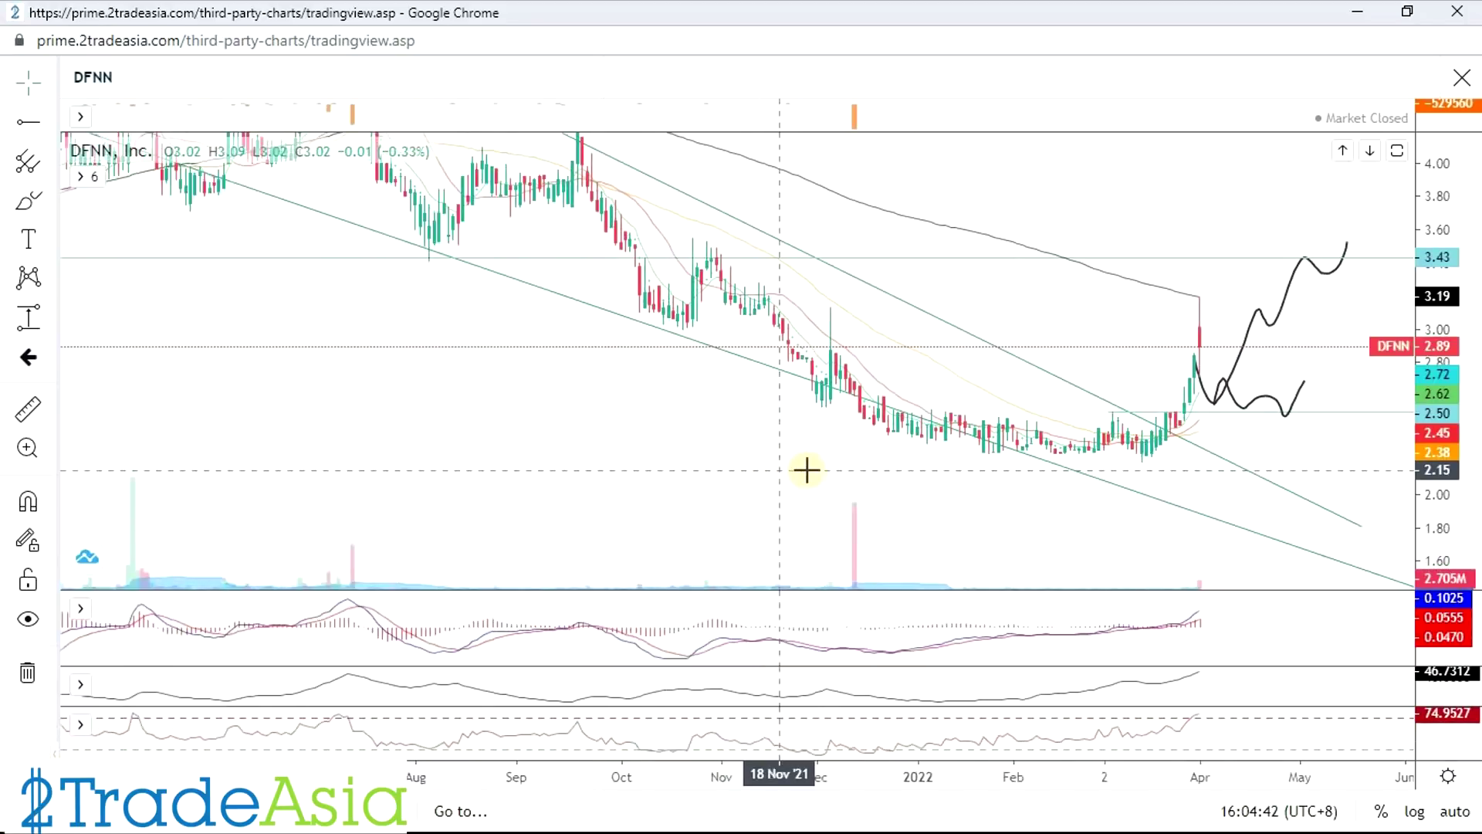
{"action": "left_click_drag", "start_coordinate": [1437, 218], "coordinate": [1433, 395]}
{"action": "scroll", "coordinate": [614, 526], "scroll_direction": "down", "scroll_amount": 3}
{"action": "left_click_drag", "start_coordinate": [837, 414], "coordinate": [796, 530]}
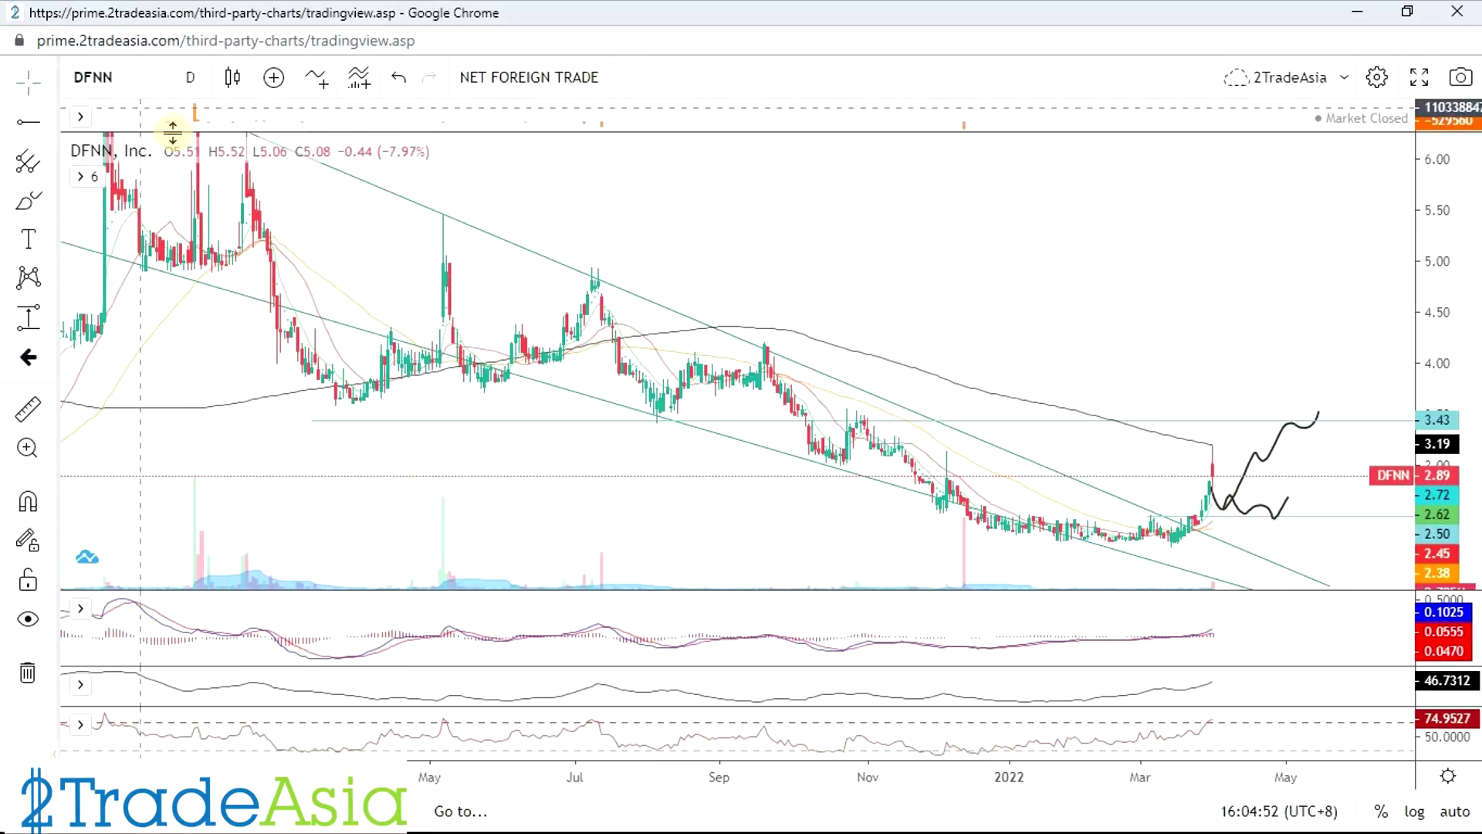
Switch to the spreadsheet and review the SPNEC row's fundamentals from net profit margin through PE to consensus.
{"action": "left_click", "coordinate": [139, 75]}
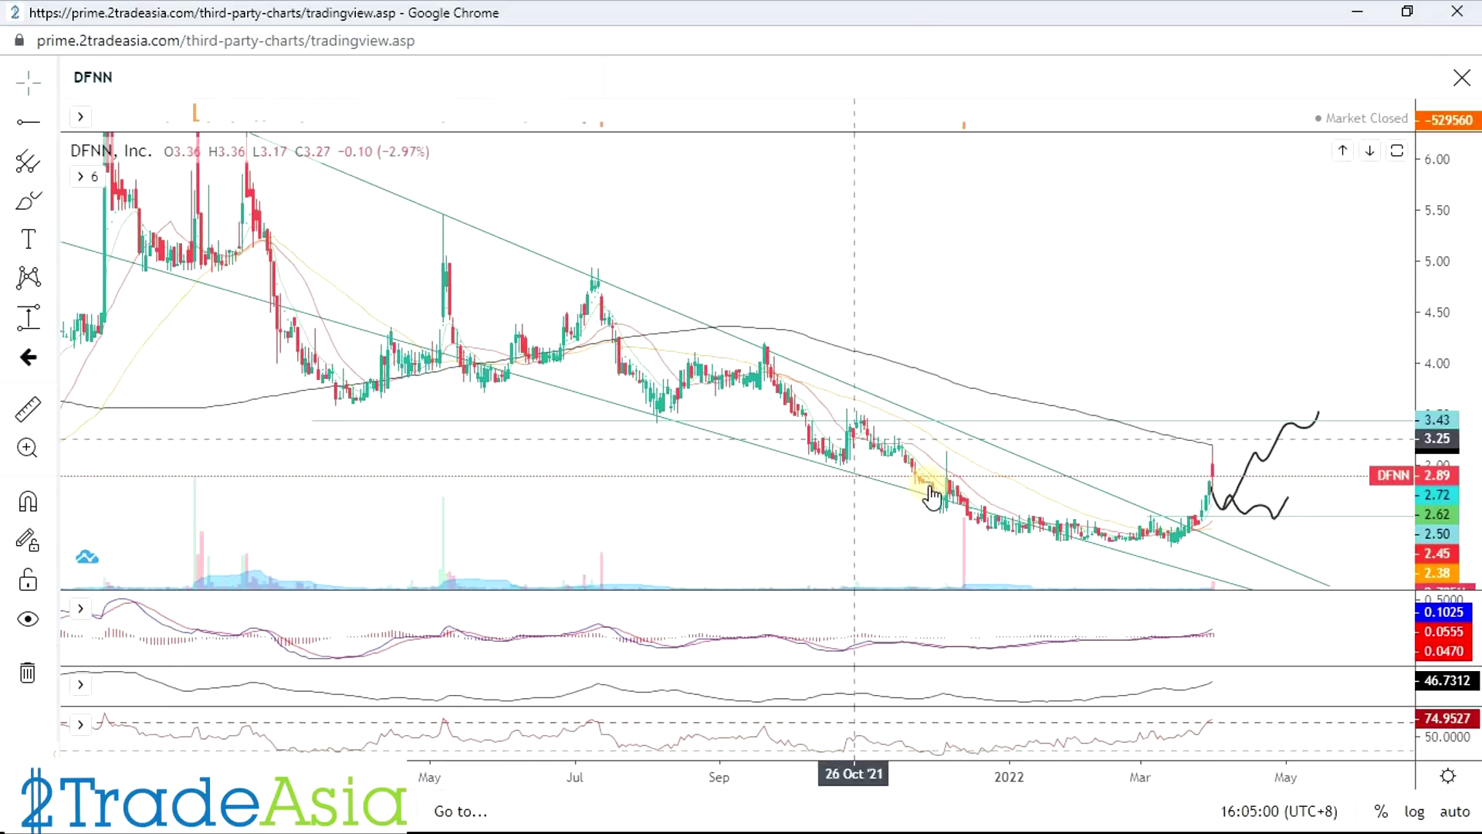
{"action": "key", "text": "alt+Tab"}
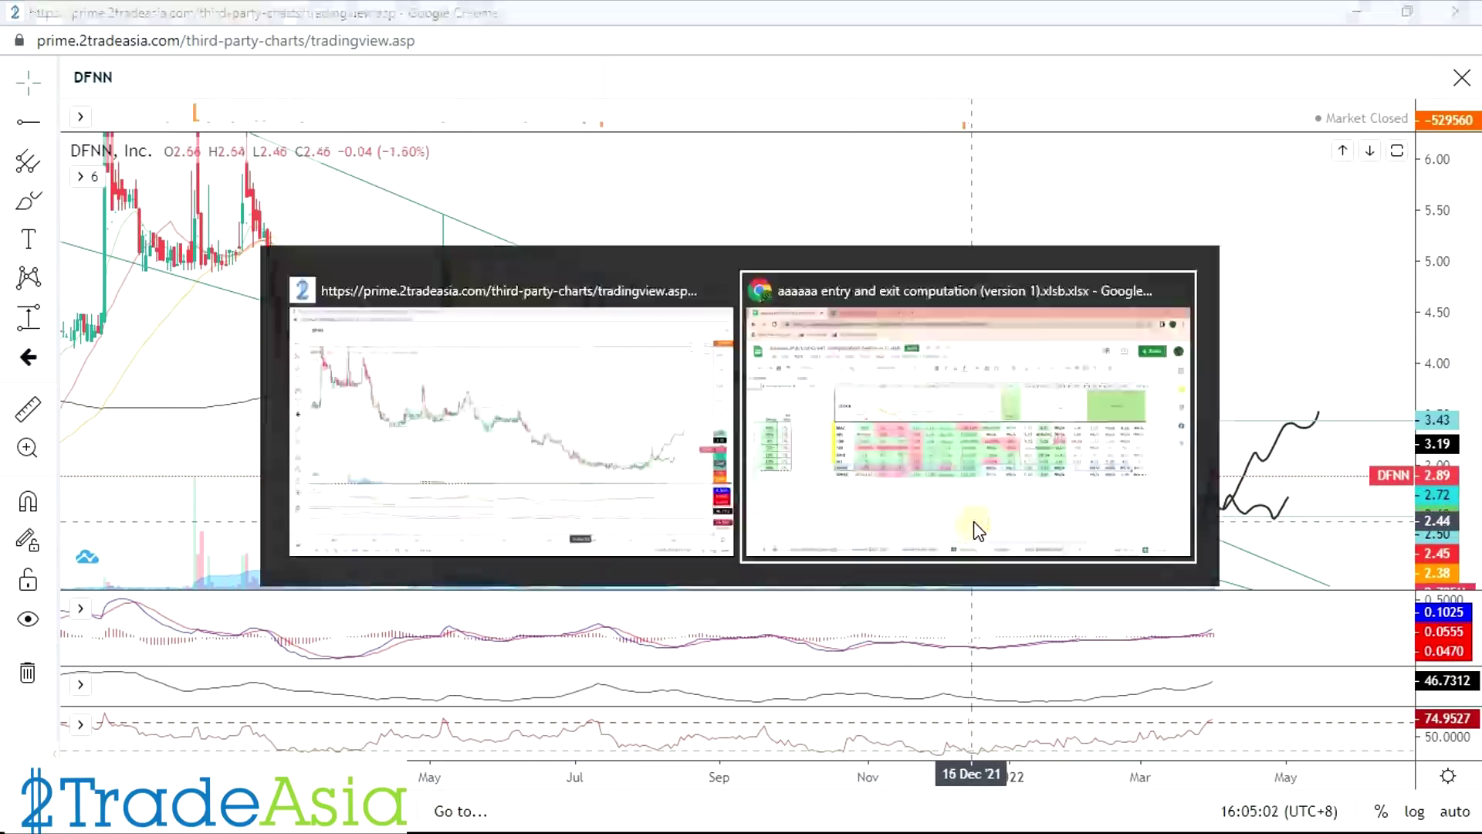
{"action": "left_click", "coordinate": [392, 618]}
{"action": "key", "text": "alt+Tab"}
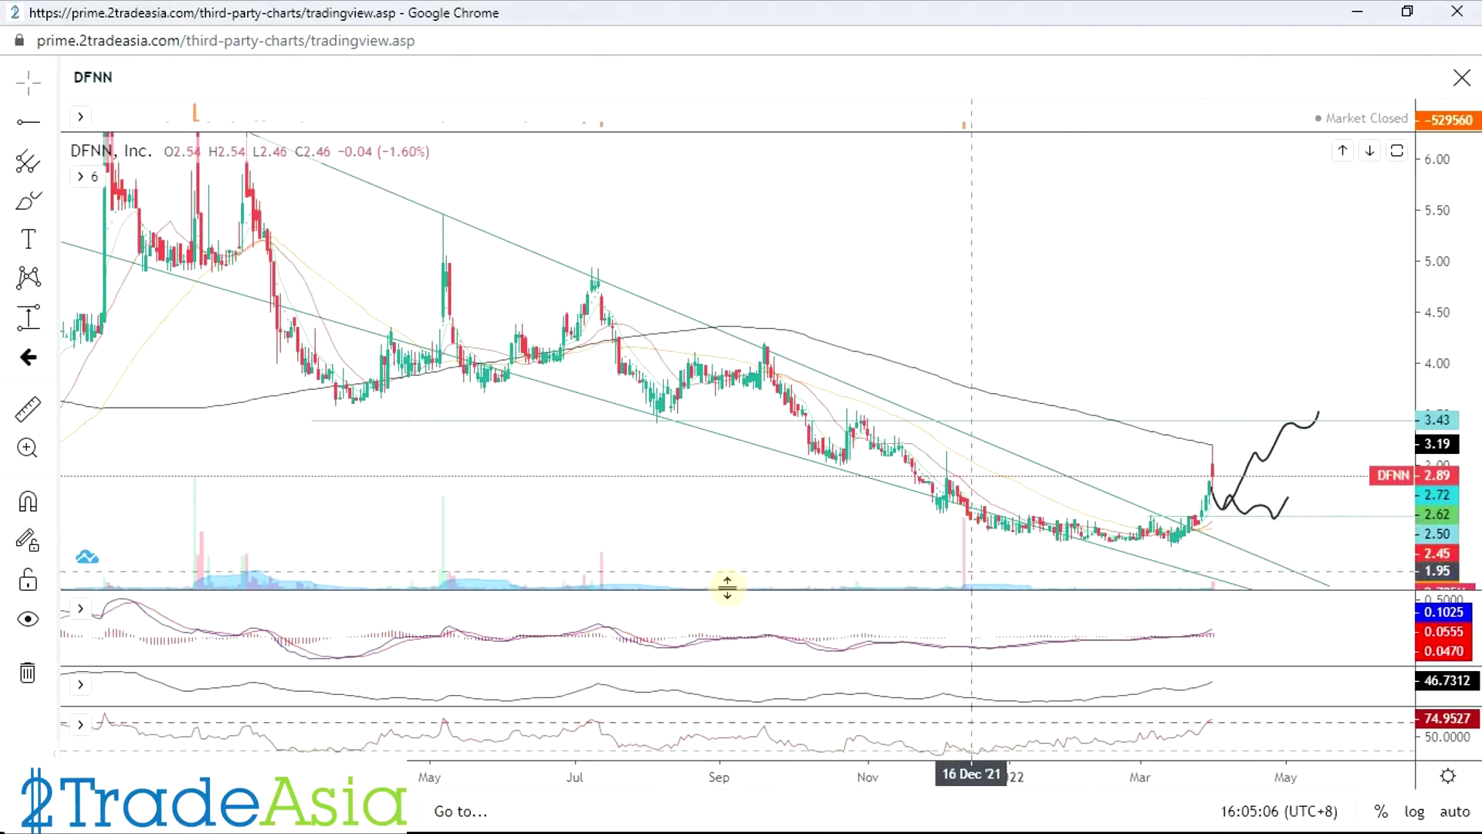
{"action": "key", "text": "alt+Tab"}
{"action": "key", "text": "alt+Tab"}
{"action": "key", "text": "alt+Tab"}
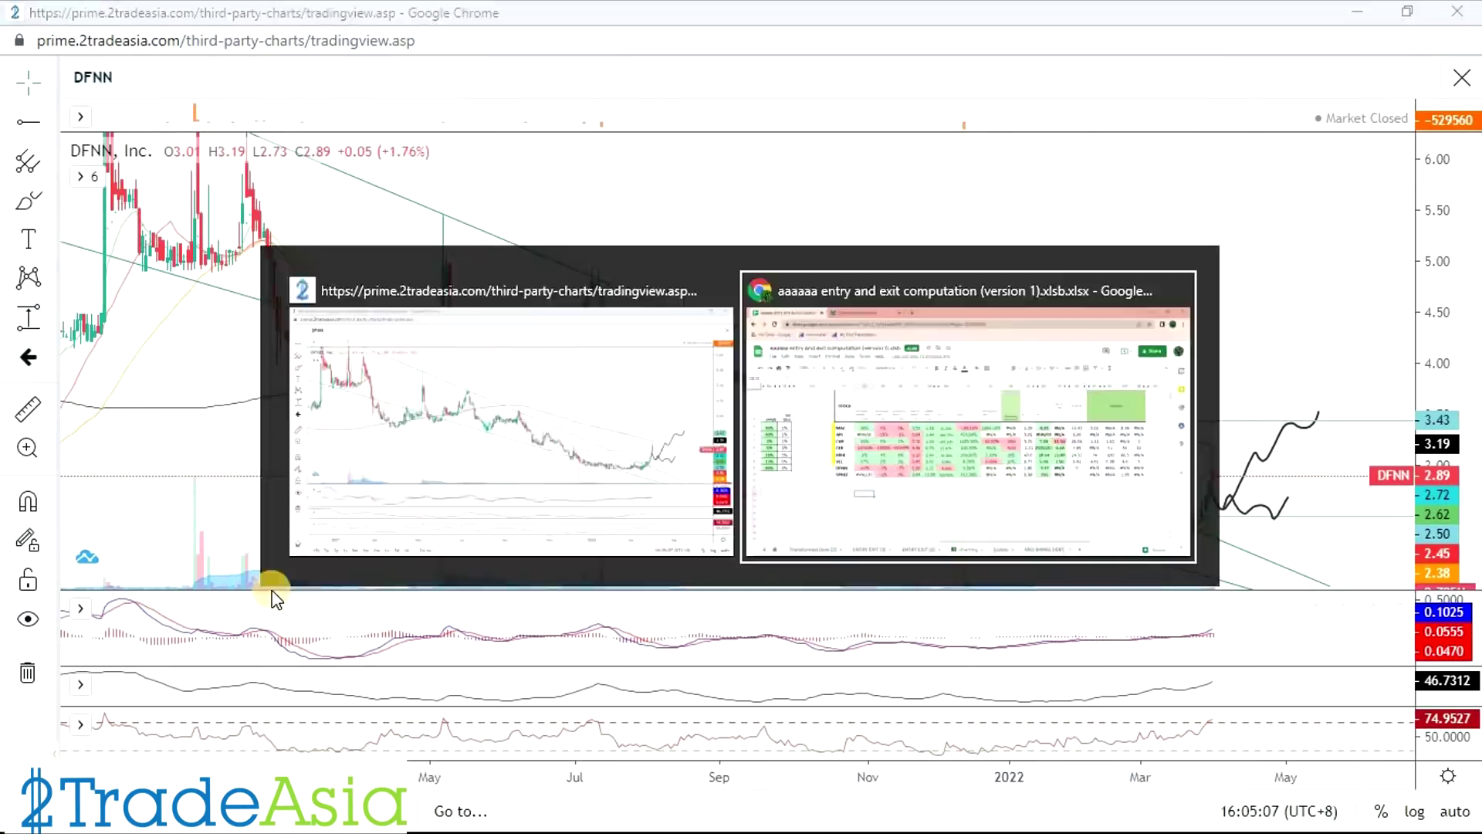
{"action": "left_click", "coordinate": [333, 560]}
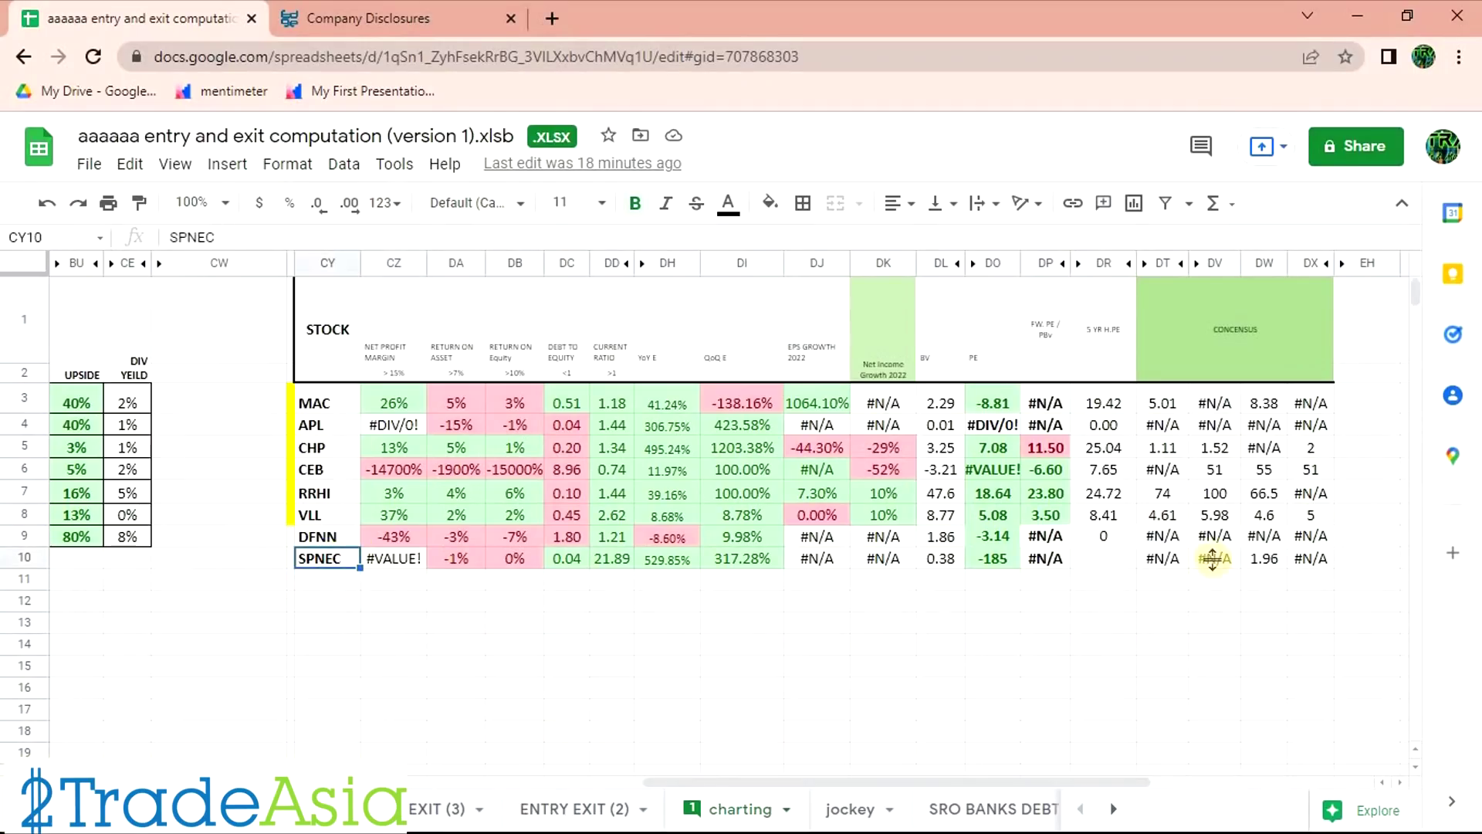
{"action": "key", "text": "alt+Tab"}
{"action": "key", "text": "alt+Tab"}
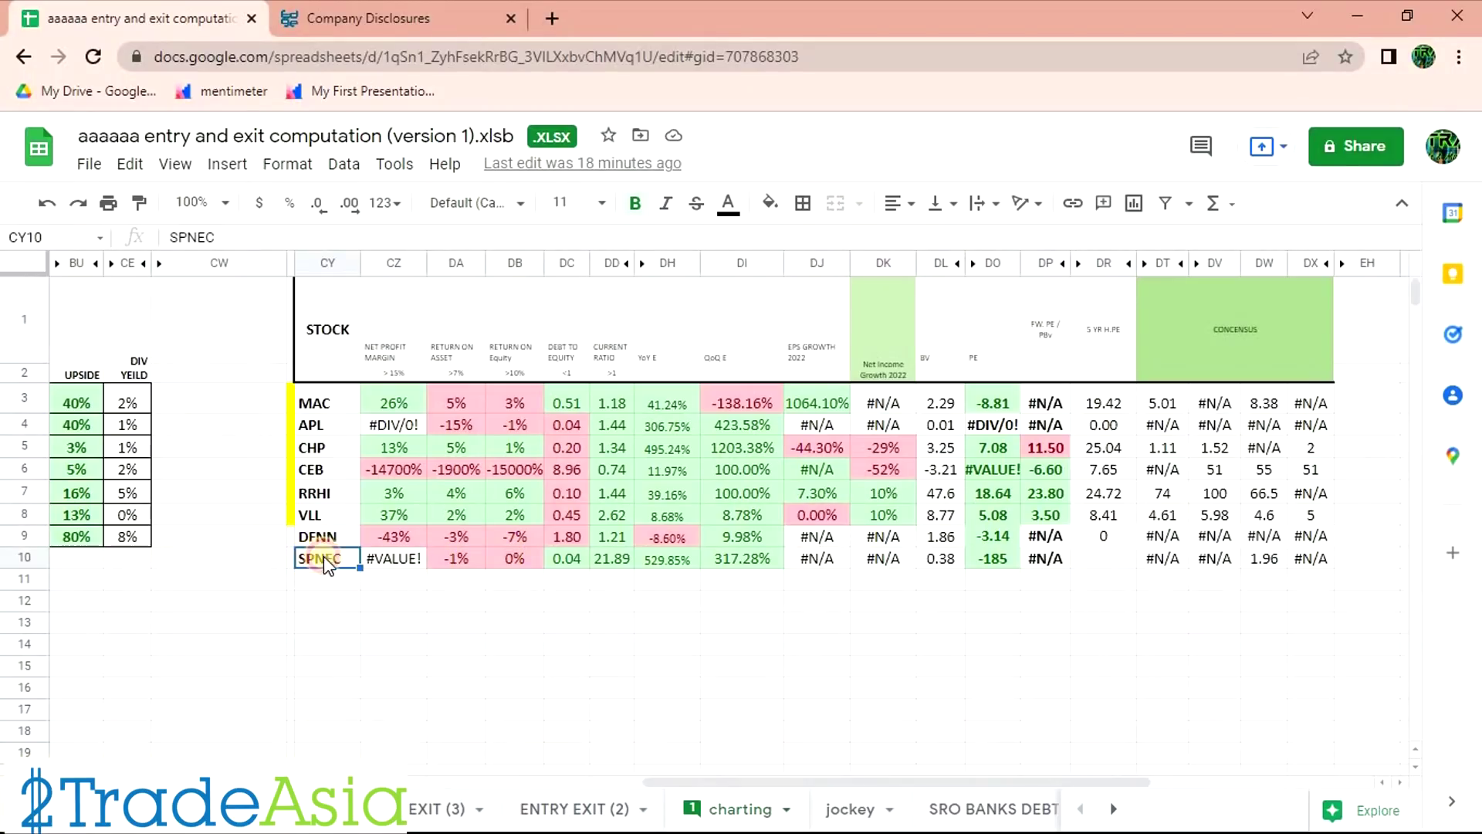
{"action": "left_click_drag", "start_coordinate": [355, 558], "coordinate": [1283, 564]}
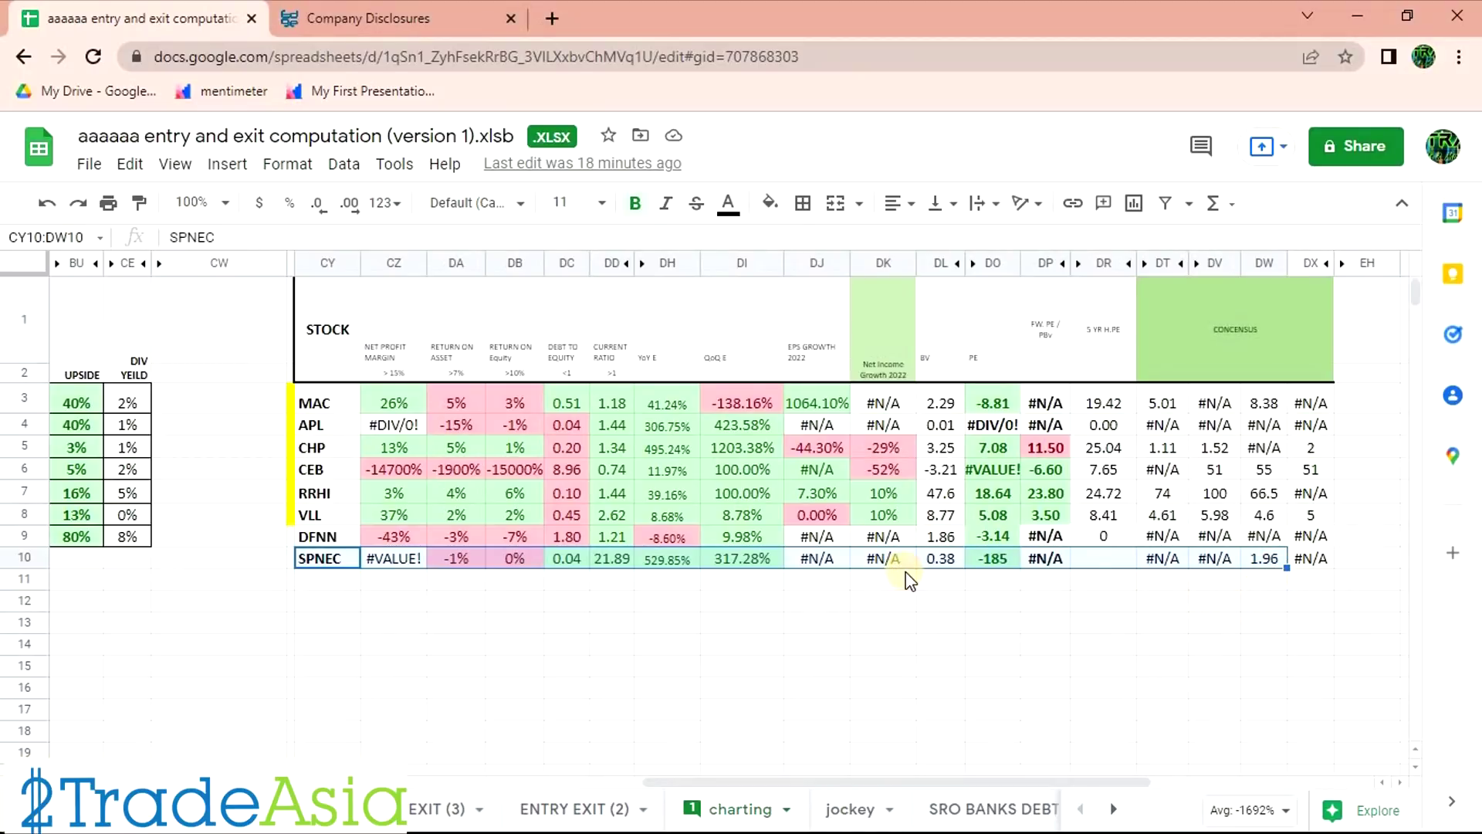
Switch back to the TradingView chart and load SPNEC with its daily candles widened and in view.
{"action": "key", "text": "alt+Tab"}
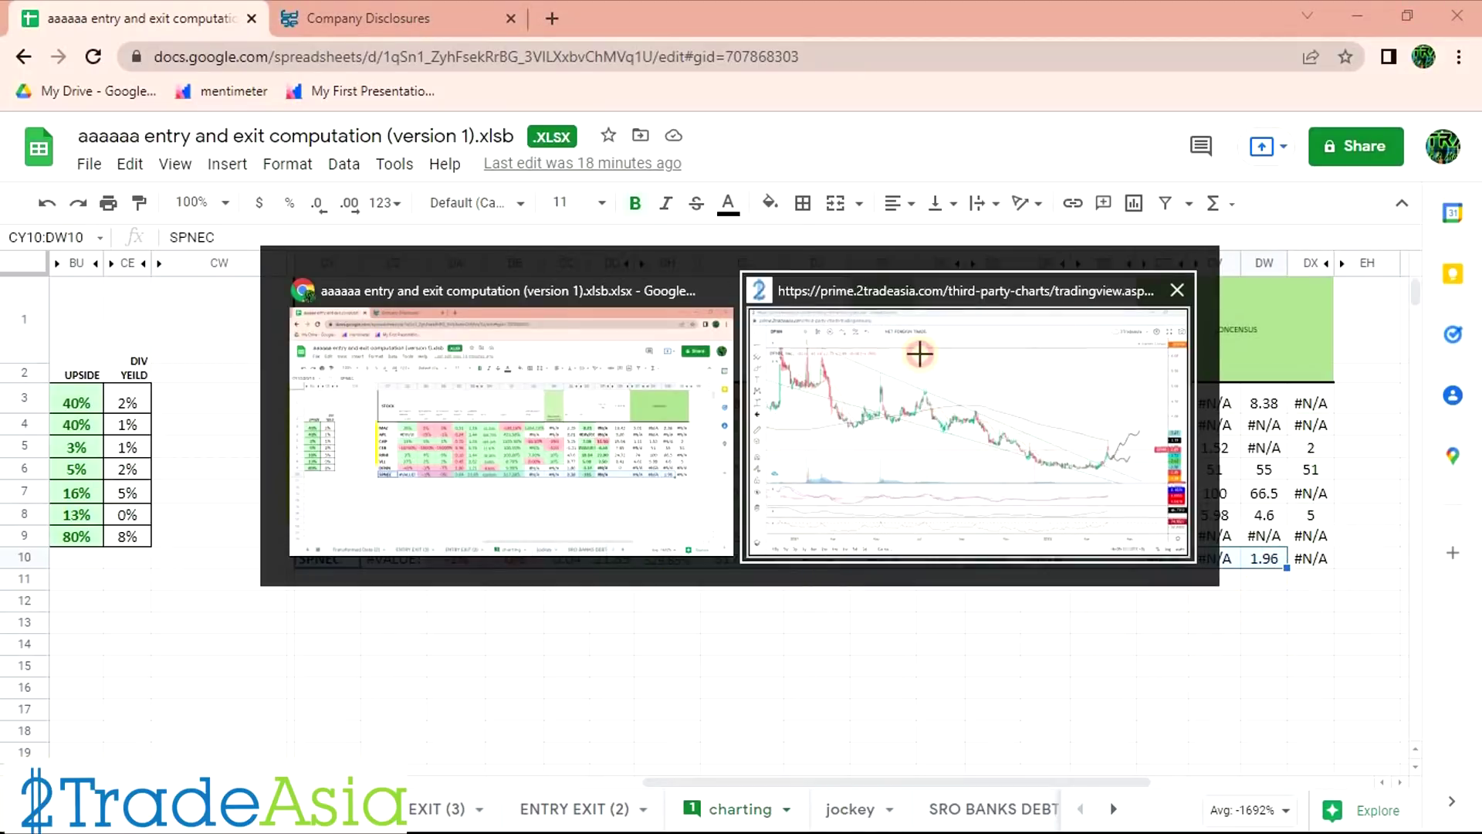
{"action": "left_click", "coordinate": [1096, 436]}
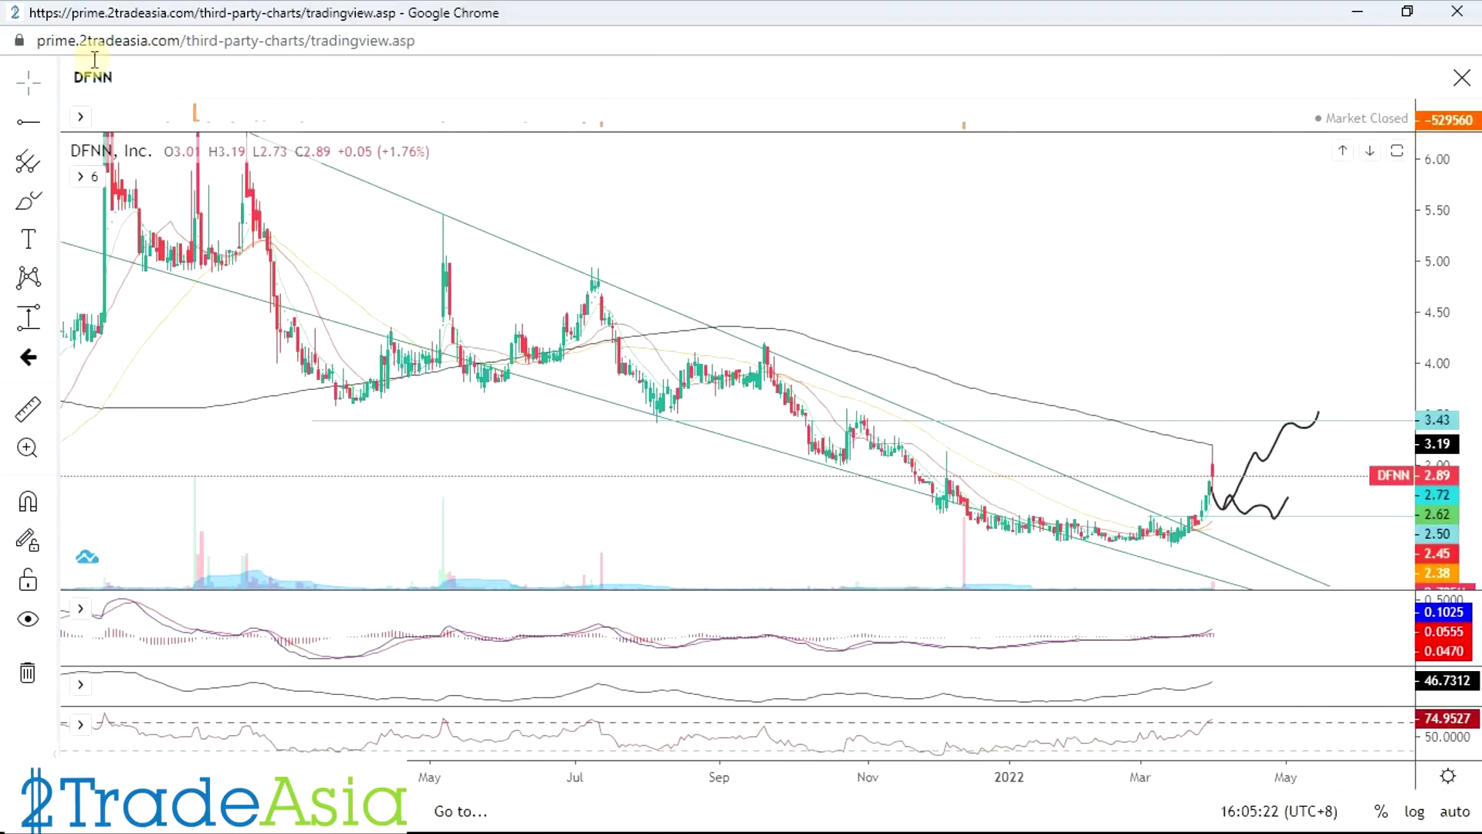
{"action": "left_click", "coordinate": [162, 67]}
{"action": "type", "text": "SPNEC"}
{"action": "key", "text": "Return"}
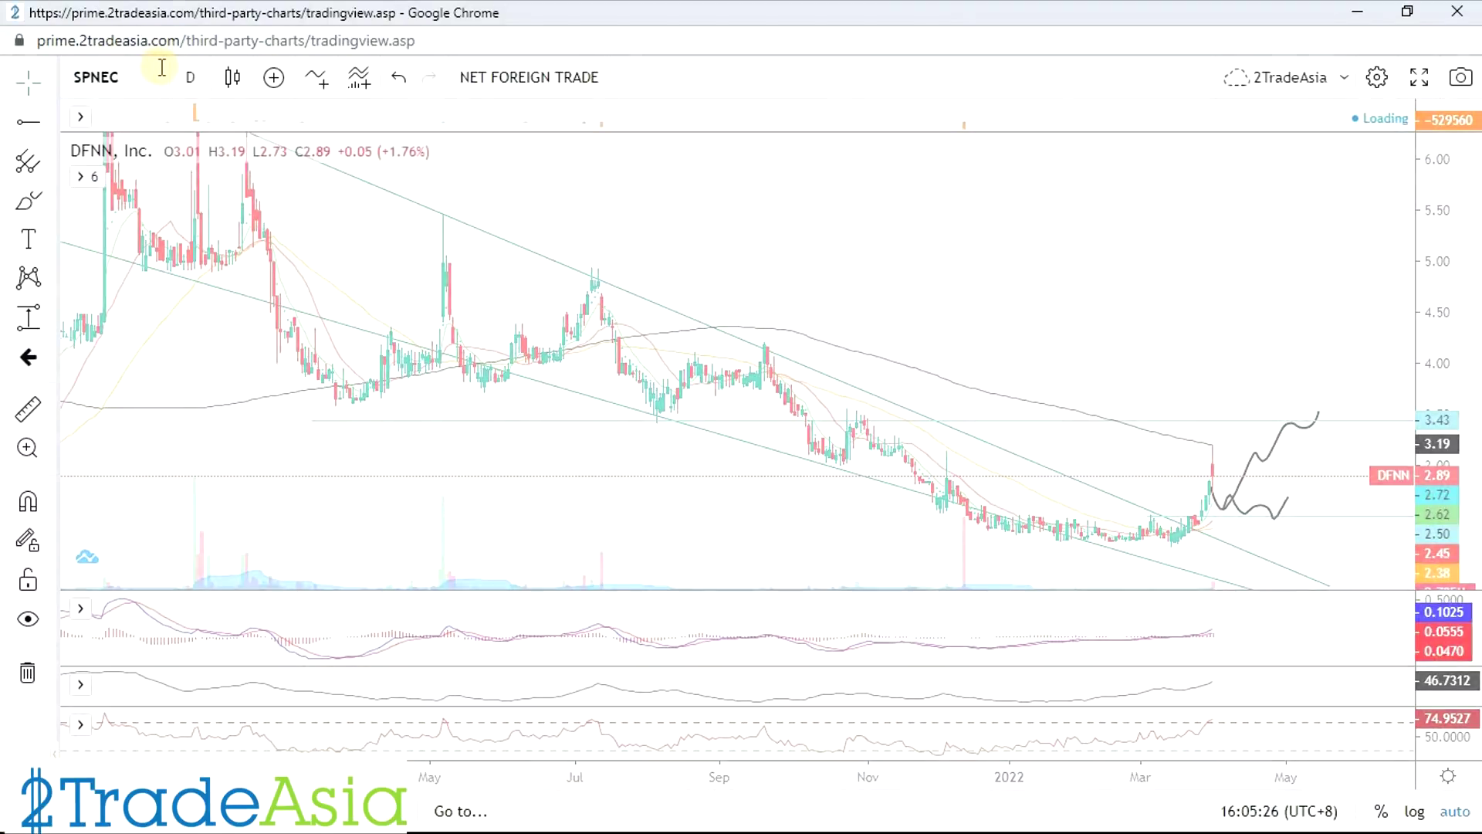
{"action": "scroll", "coordinate": [1277, 489], "scroll_direction": "right", "scroll_amount": 5}
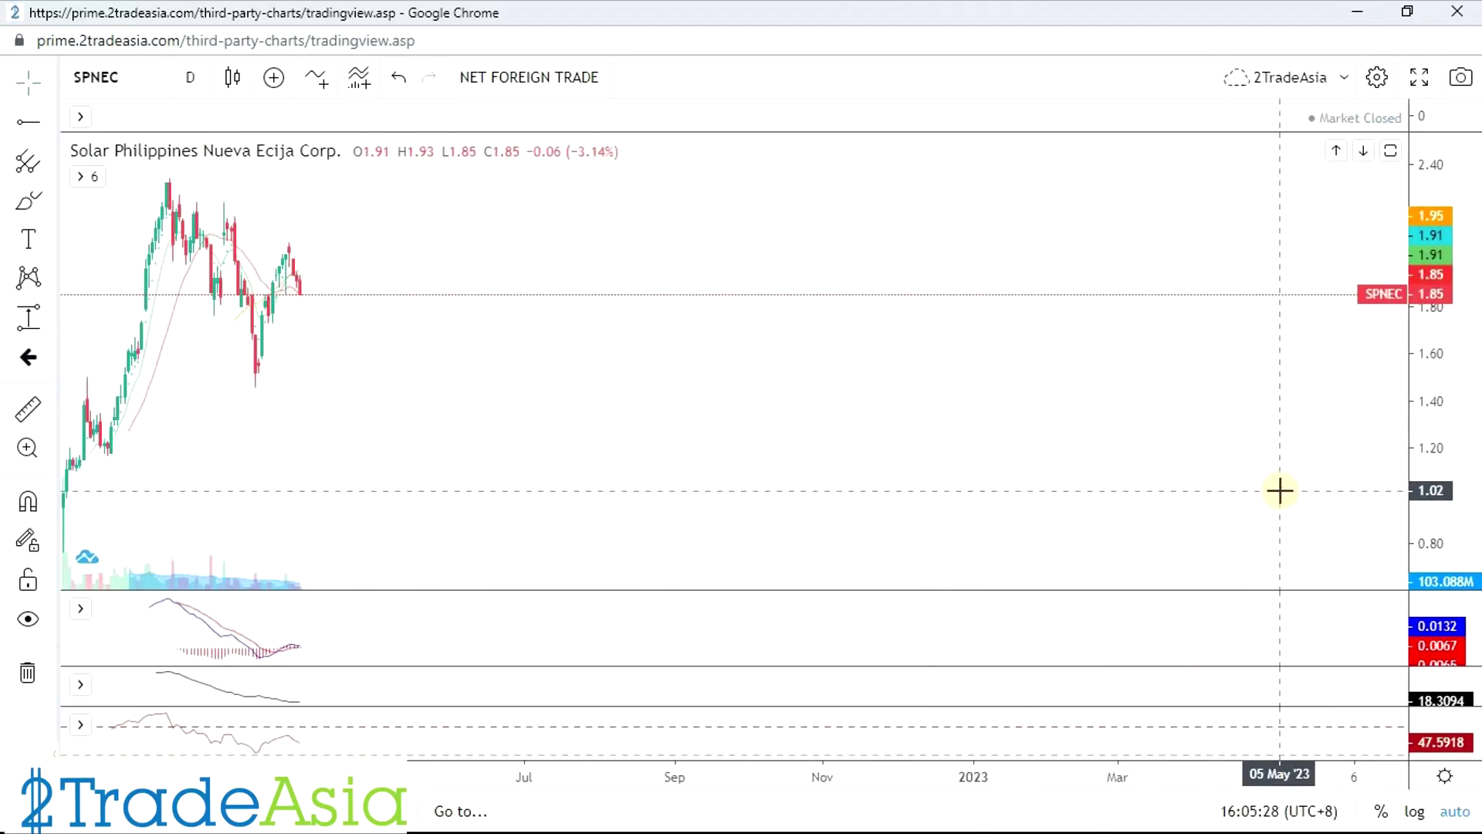
{"action": "scroll", "coordinate": [438, 414], "scroll_direction": "up", "scroll_amount": 5}
{"action": "left_click_drag", "start_coordinate": [199, 344], "coordinate": [890, 337]}
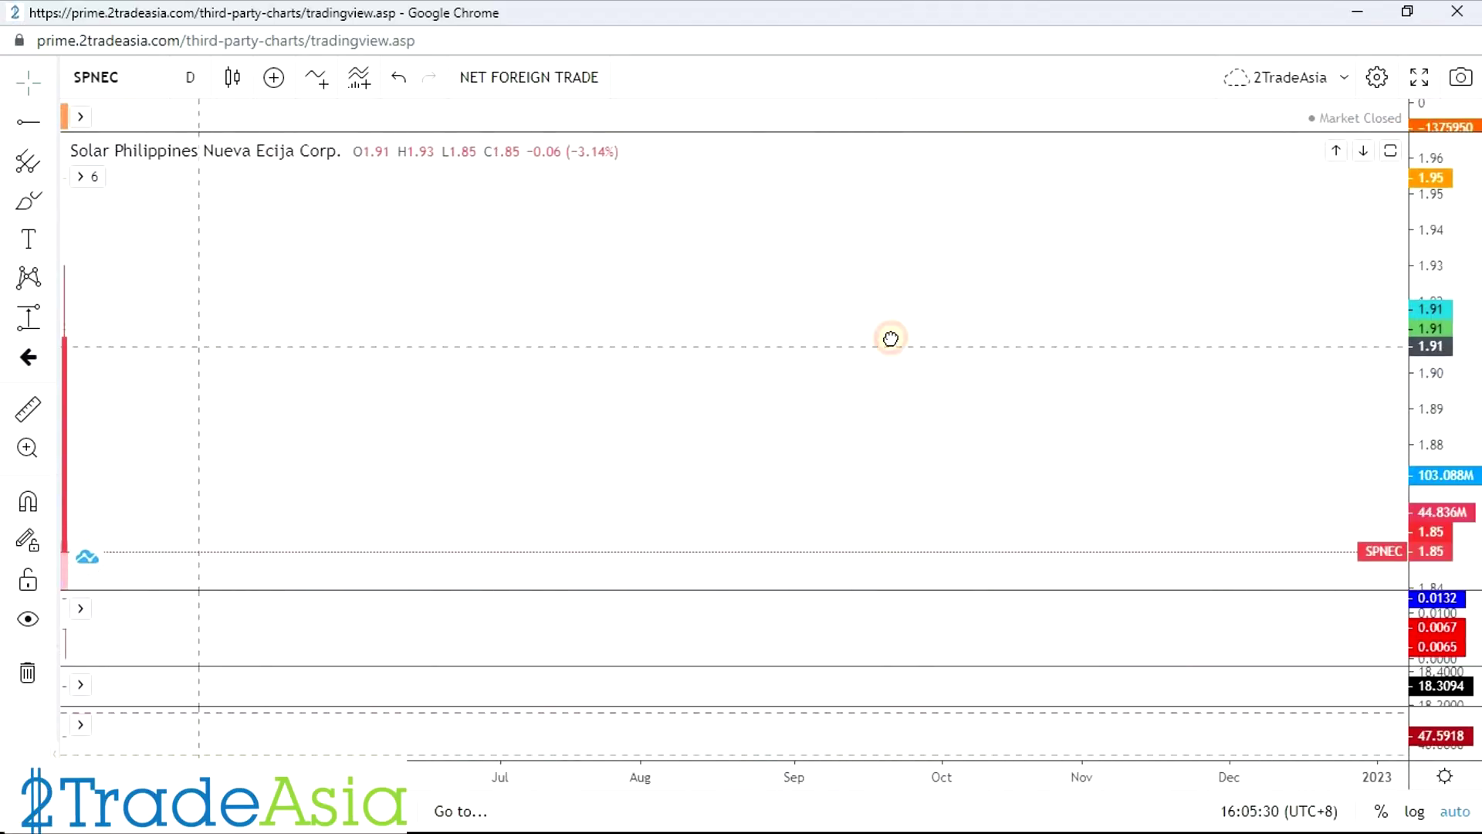
{"action": "scroll", "coordinate": [334, 482], "scroll_direction": "up", "scroll_amount": 3}
{"action": "scroll", "coordinate": [239, 463], "scroll_direction": "up", "scroll_amount": 3}
{"action": "left_click_drag", "start_coordinate": [225, 364], "coordinate": [1257, 407]}
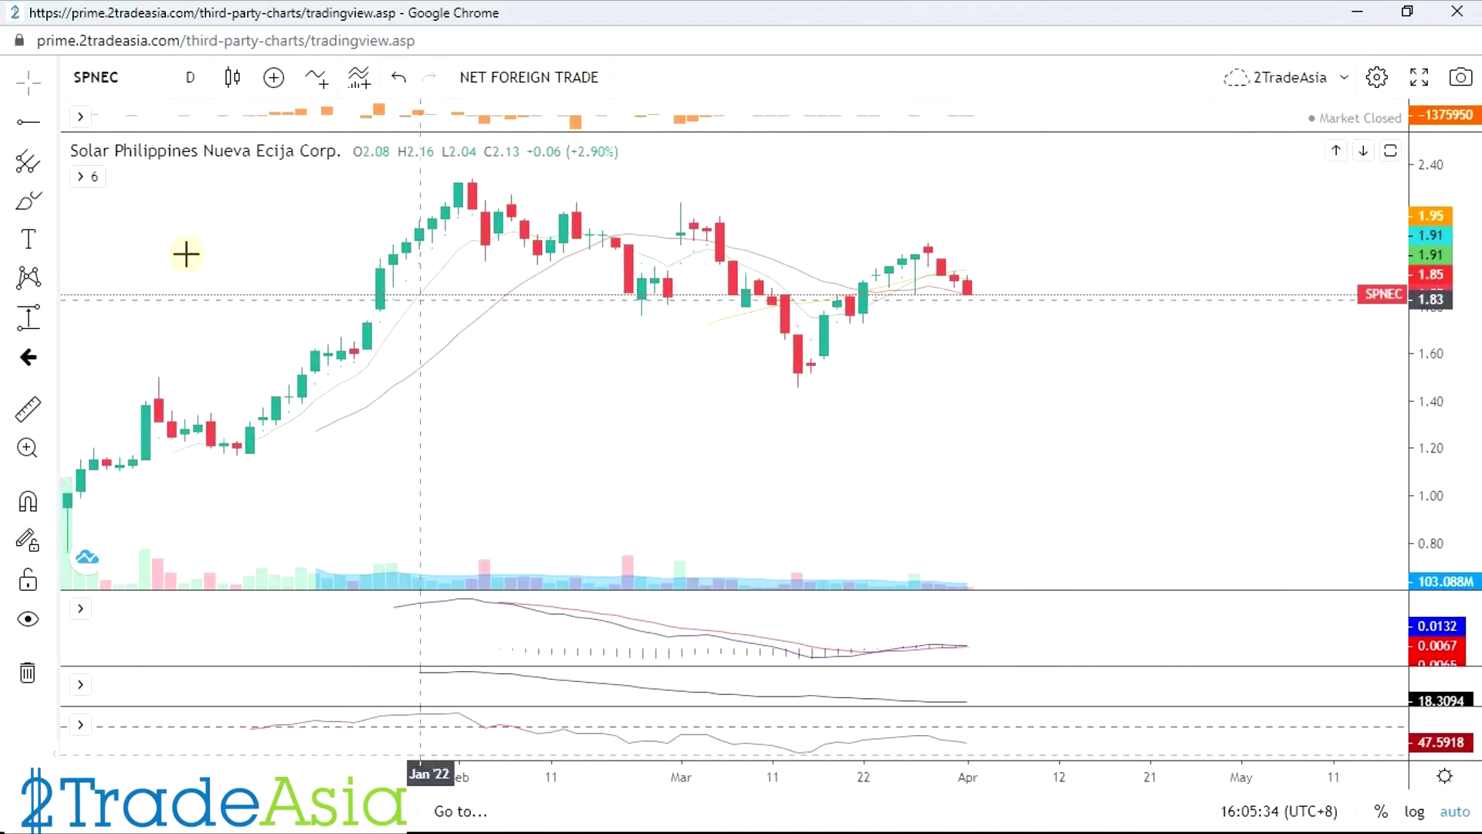
Compress the price scale and place a horizontal ray at 2.51 starting above the 03 Feb '22 high.
{"action": "left_click", "coordinate": [32, 124]}
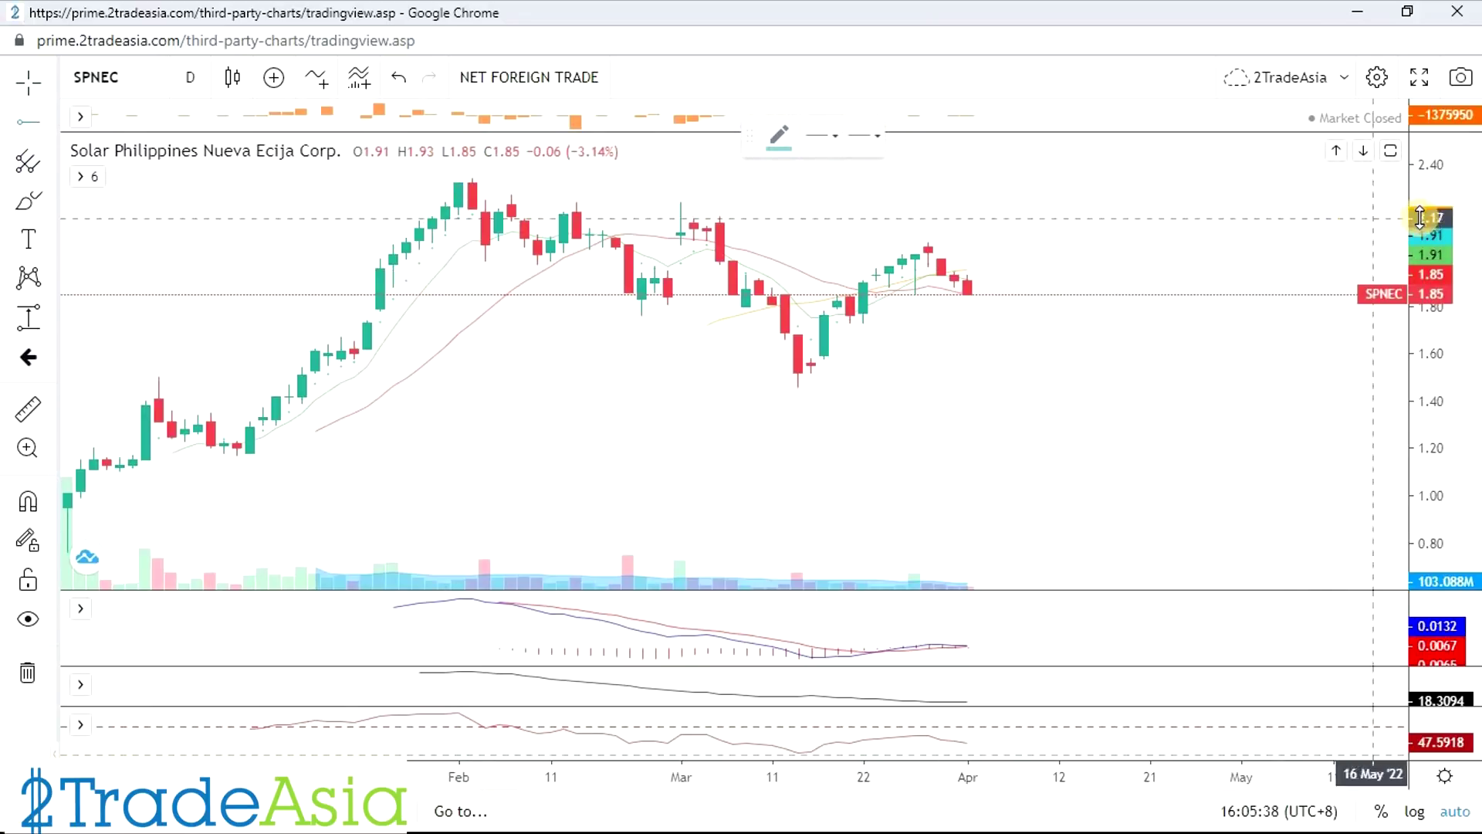
{"action": "left_click_drag", "start_coordinate": [1429, 218], "coordinate": [1430, 324]}
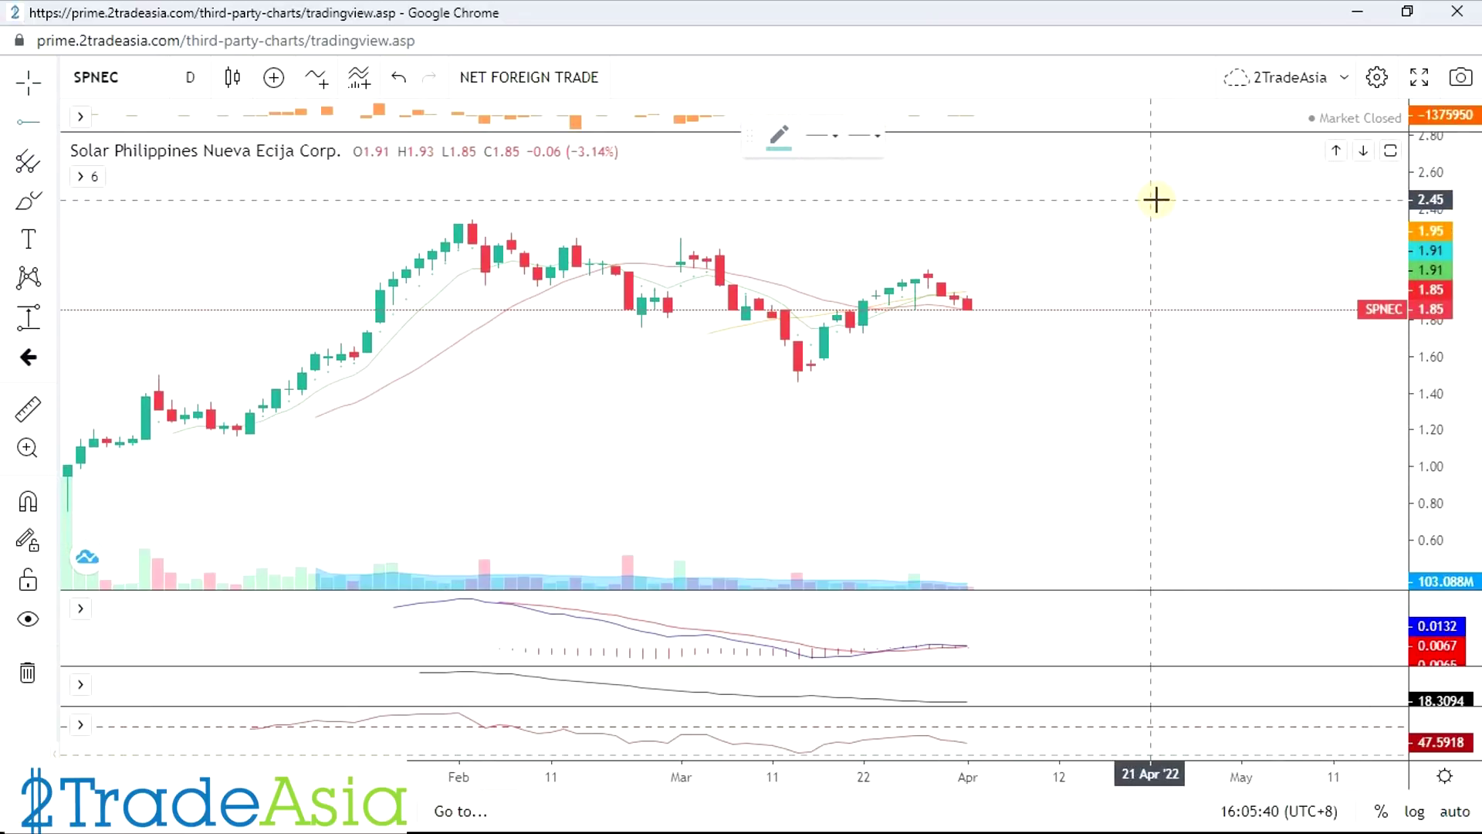
{"action": "left_click", "coordinate": [472, 188]}
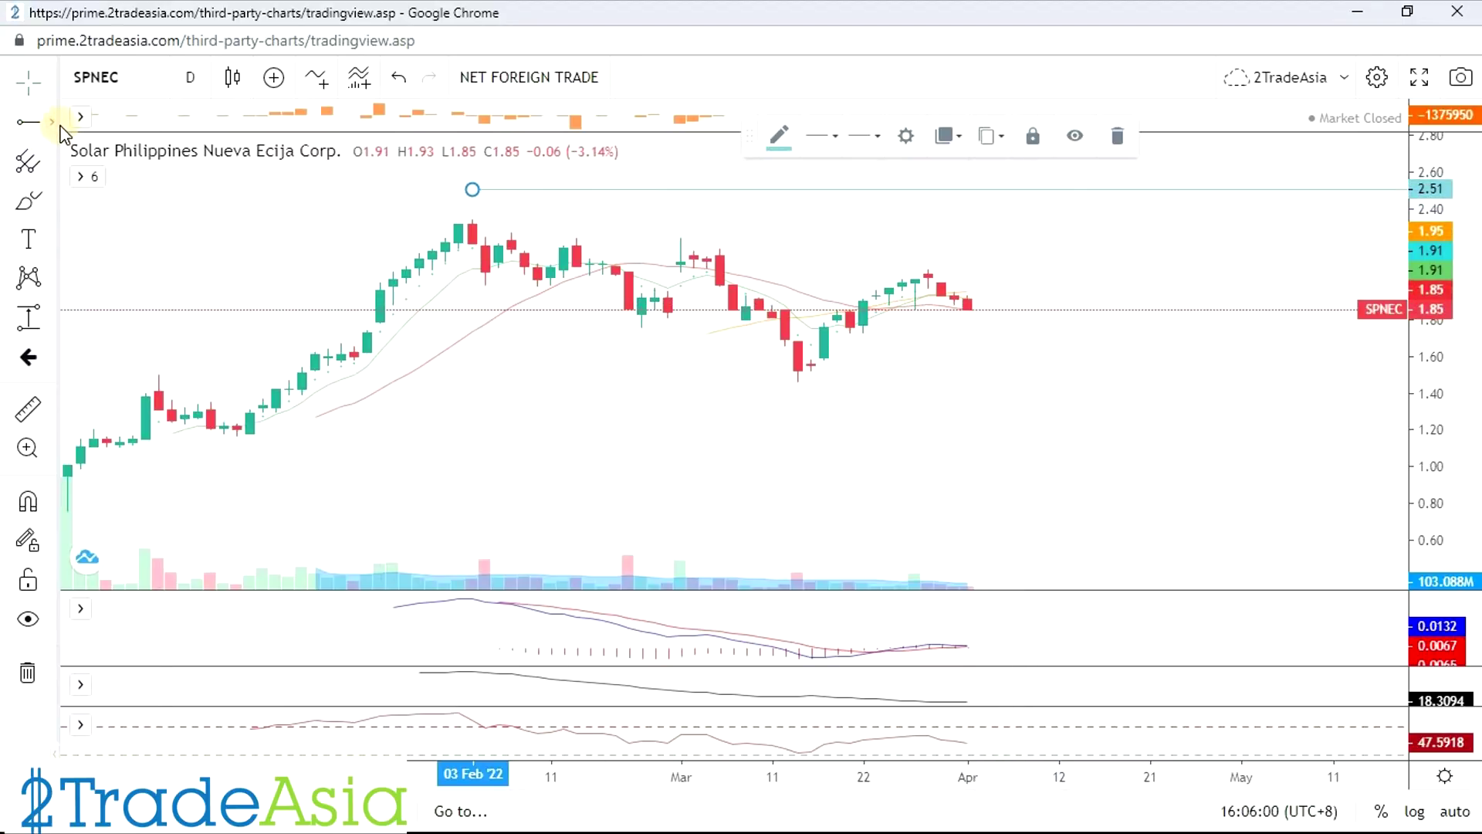
Draw a descending trend line from the 03 Feb '22 high at about 2.32 to about 1.98 on 18 Apr '22.
{"action": "left_click", "coordinate": [49, 123]}
{"action": "left_click", "coordinate": [473, 224]}
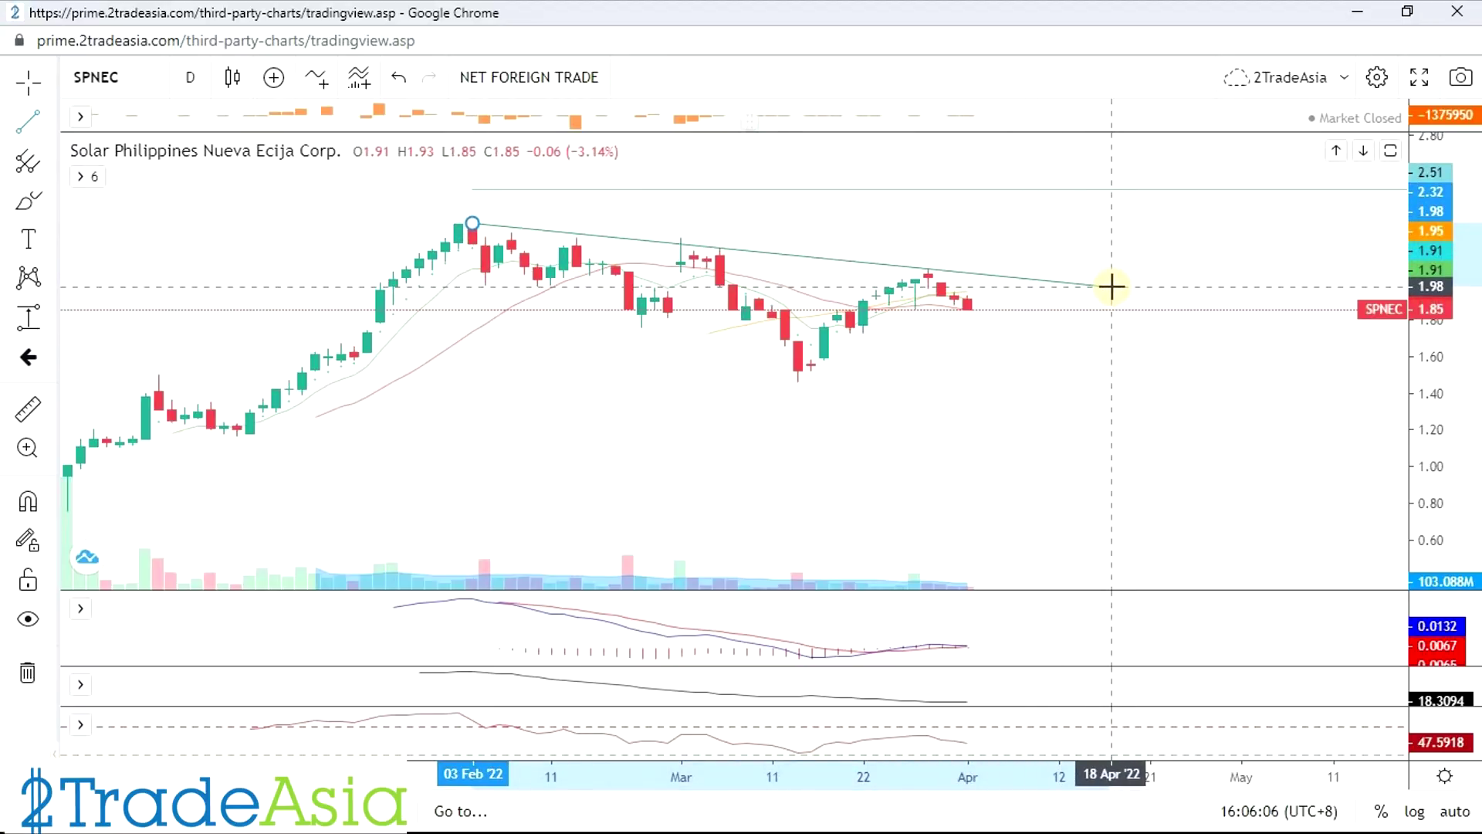
{"action": "left_click", "coordinate": [1112, 288]}
Draw a rectangle marking the support zone between about 1.77 and 1.60 from mid-February past the latest candle.
{"action": "left_click", "coordinate": [51, 117]}
{"action": "left_click", "coordinate": [85, 309]}
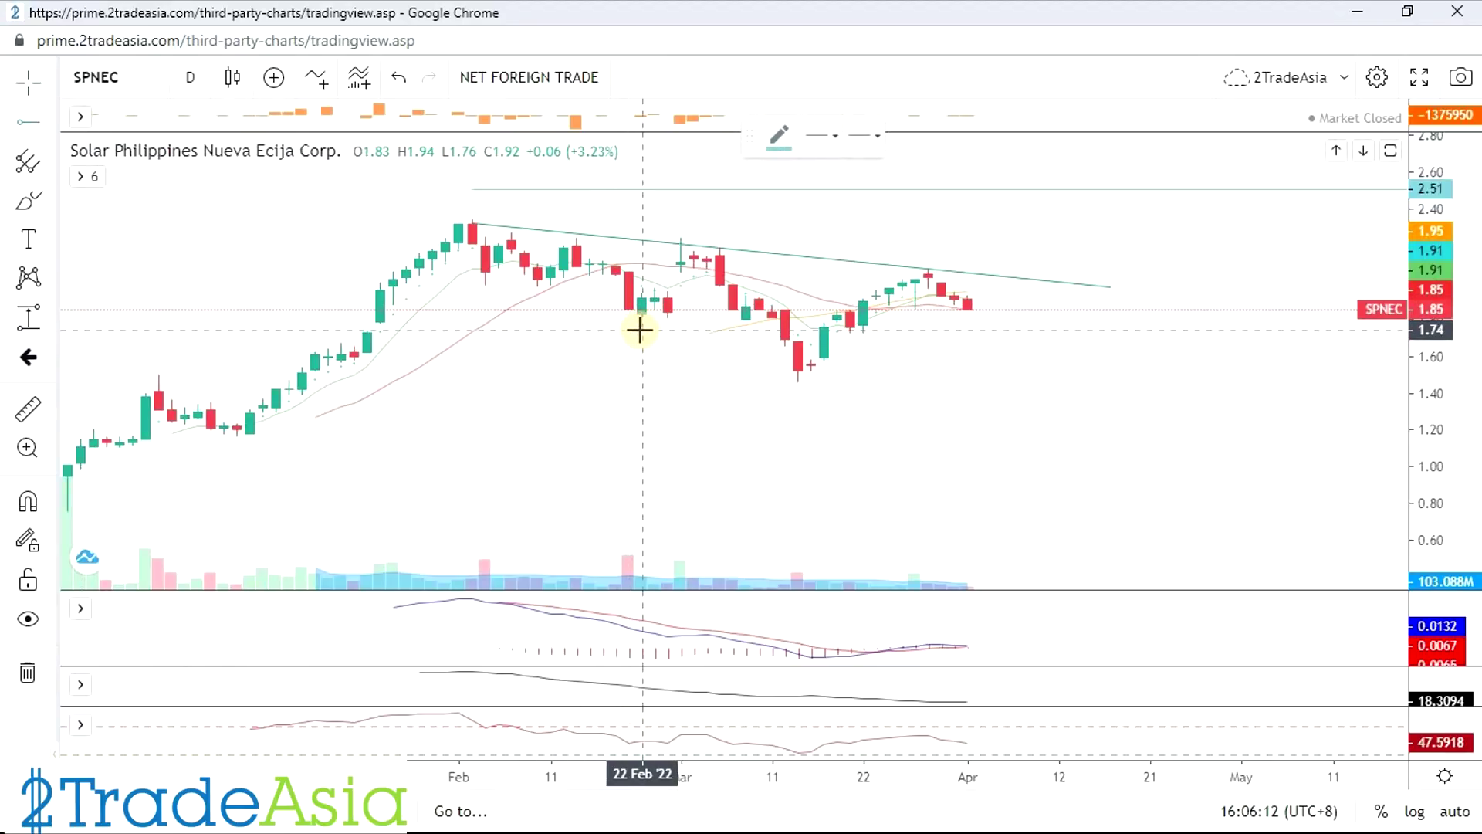
{"action": "left_click", "coordinate": [50, 202]}
{"action": "left_click", "coordinate": [85, 247]}
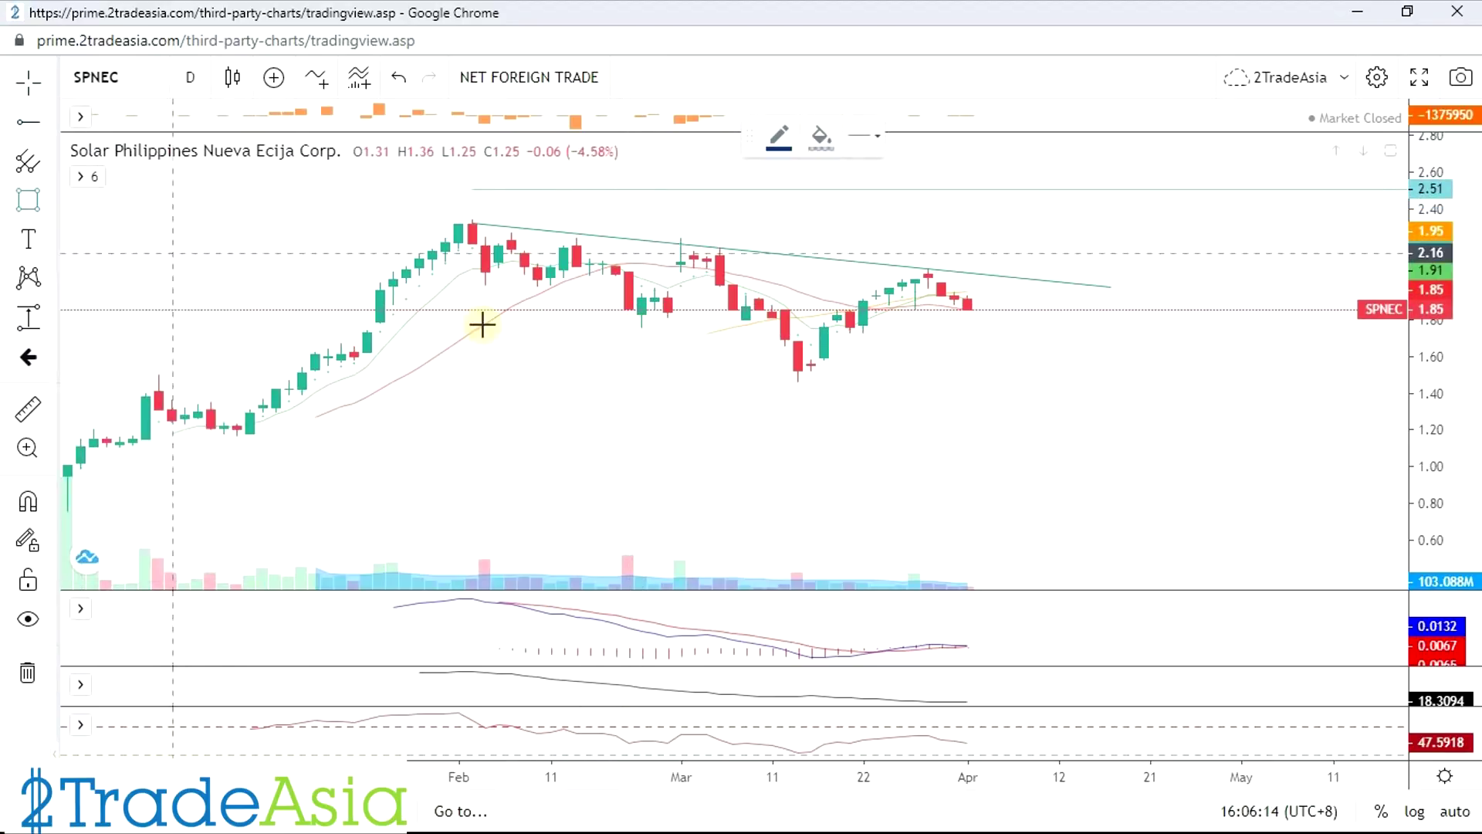
{"action": "mouse_move", "coordinate": [574, 325]}
{"action": "left_mouse_down"}
{"action": "mouse_move", "coordinate": [975, 347]}
{"action": "mouse_move", "coordinate": [1010, 366]}
{"action": "mouse_move", "coordinate": [1124, 356]}
{"action": "left_mouse_up"}
{"action": "left_click", "coordinate": [1111, 409]}
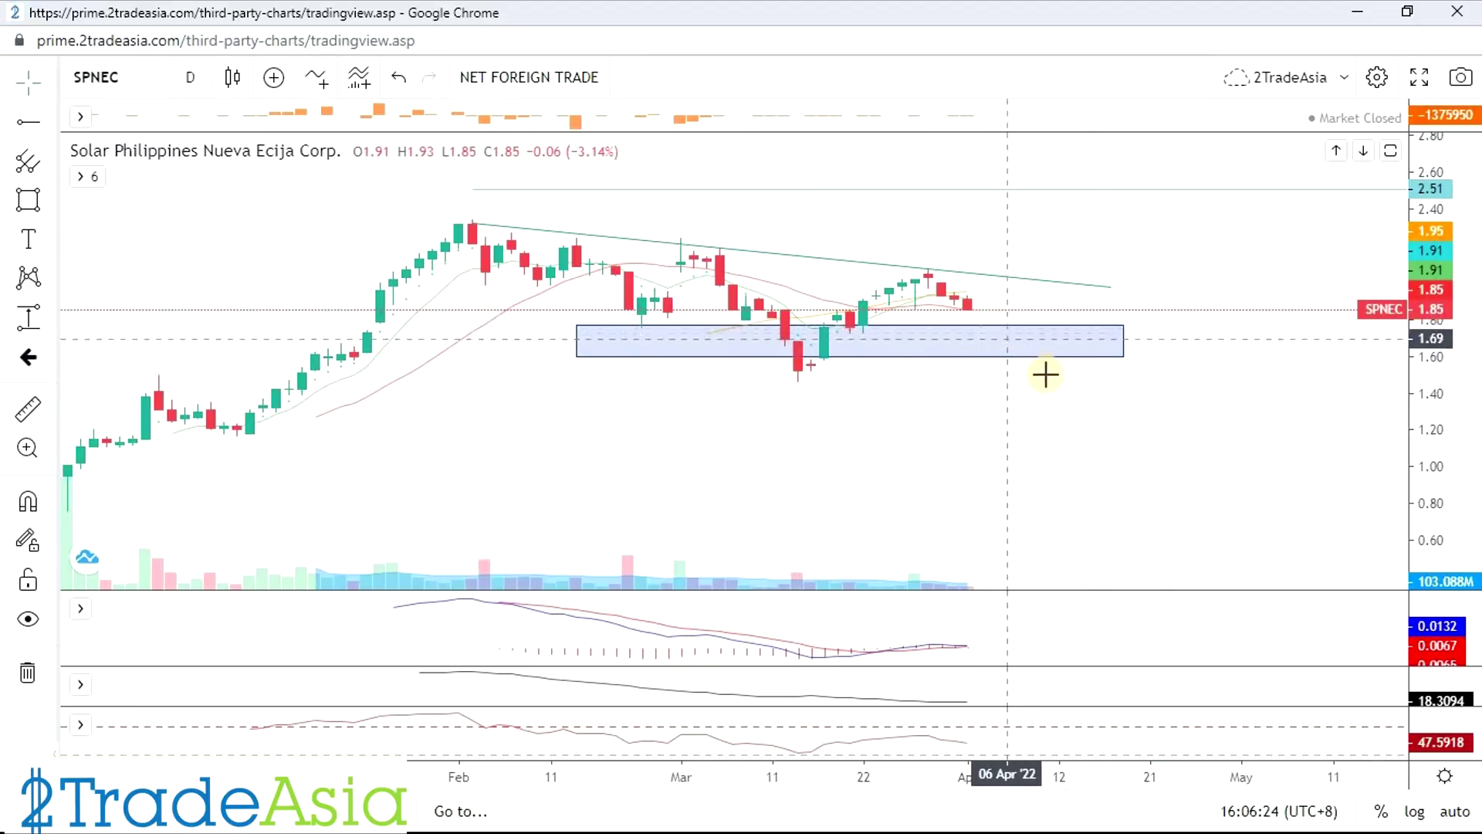
Examine SPNEC's candles around the support zone and the descending trend line at several time and price scales.
{"action": "scroll", "coordinate": [1065, 390], "scroll_direction": "down", "scroll_amount": 1}
{"action": "left_click", "coordinate": [936, 332]}
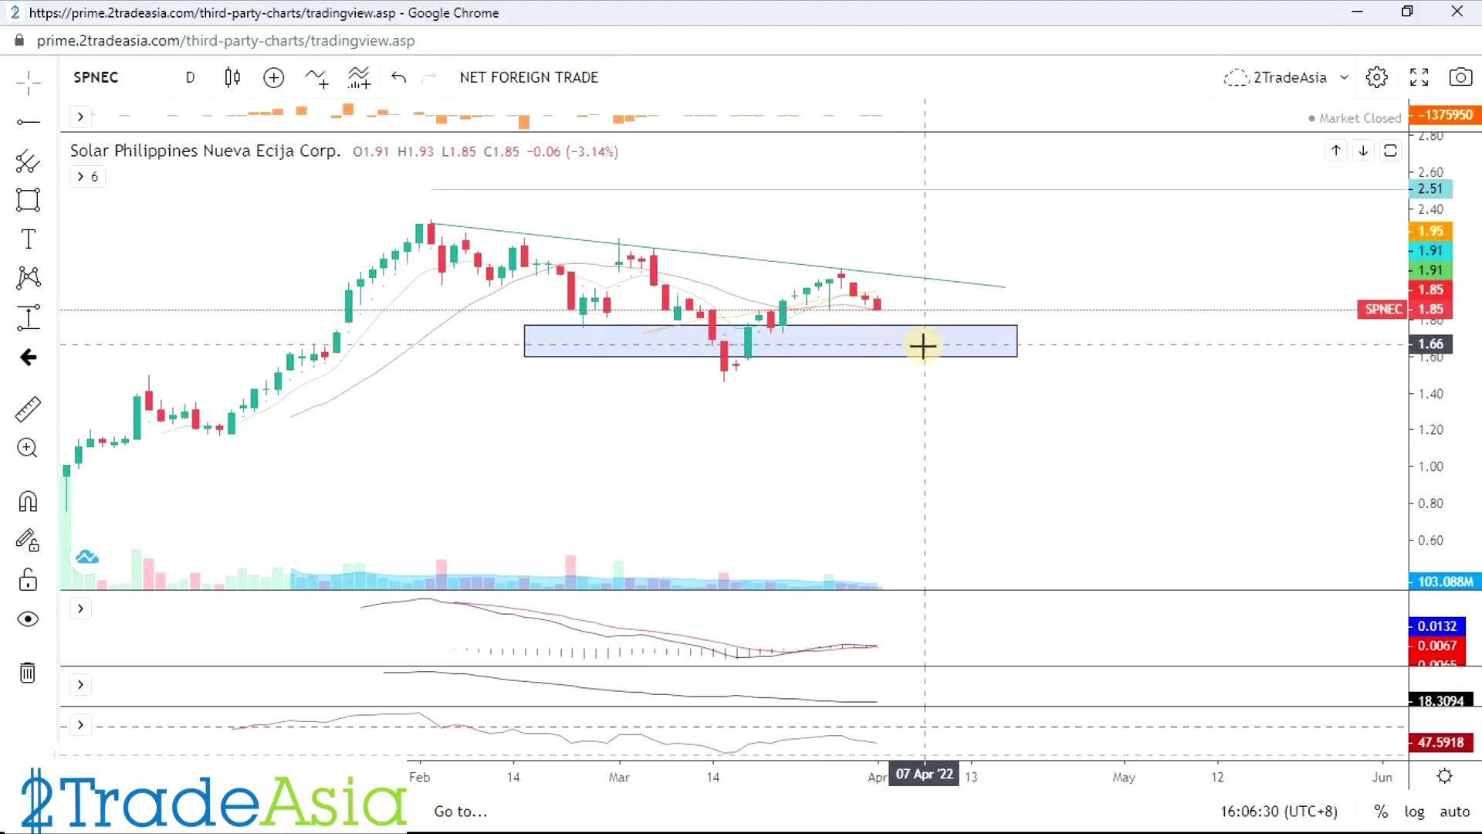
{"action": "scroll", "coordinate": [1142, 451], "scroll_direction": "down", "scroll_amount": 2}
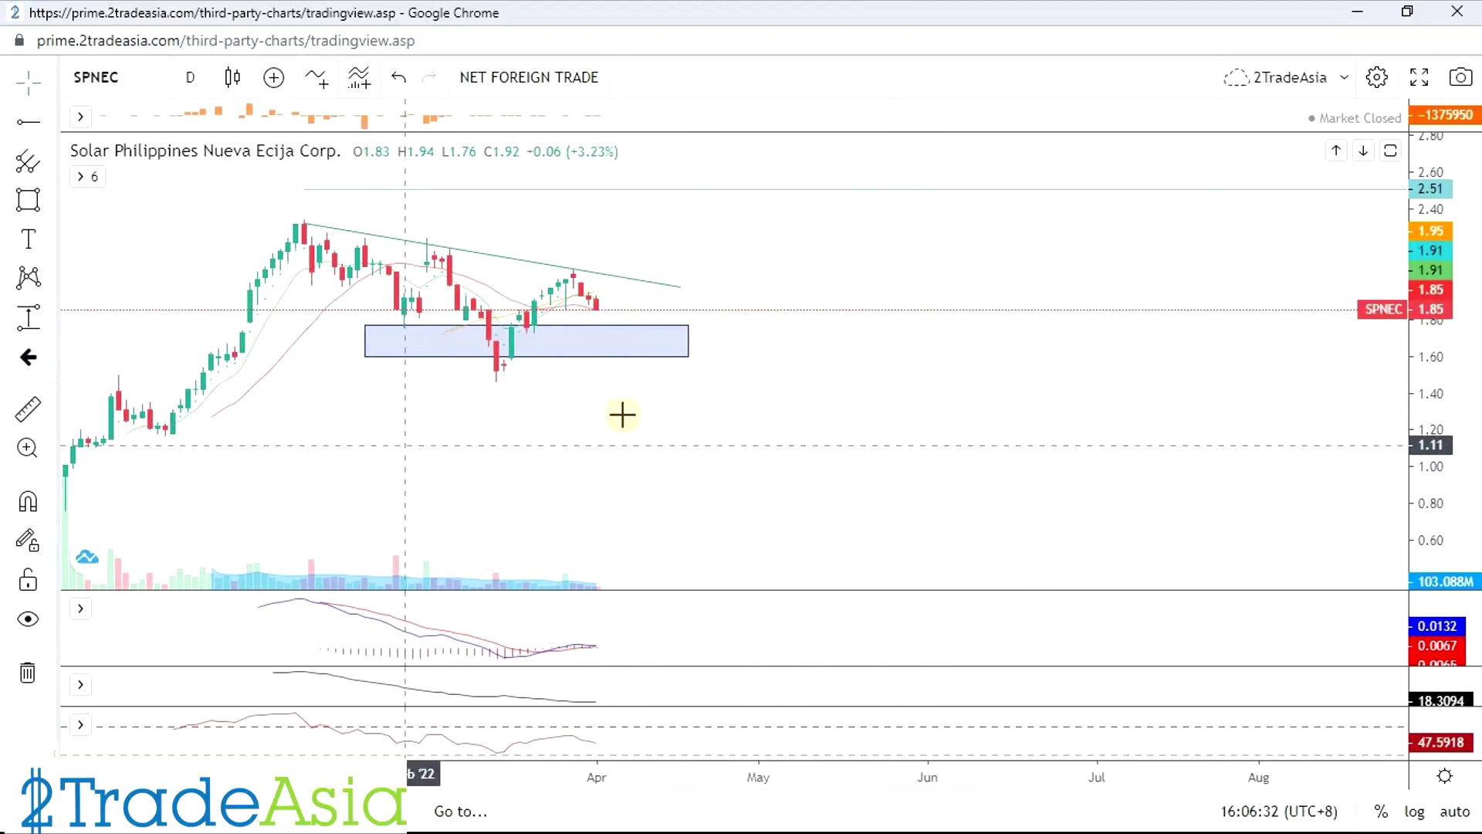
{"action": "scroll", "coordinate": [1125, 461], "scroll_direction": "up", "scroll_amount": 1}
{"action": "scroll", "coordinate": [1124, 461], "scroll_direction": "up", "scroll_amount": 1}
{"action": "left_click_drag", "start_coordinate": [1439, 506], "coordinate": [1428, 405]}
{"action": "scroll", "coordinate": [369, 417], "scroll_direction": "up", "scroll_amount": 1}
{"action": "left_click_drag", "start_coordinate": [369, 418], "coordinate": [1120, 452]}
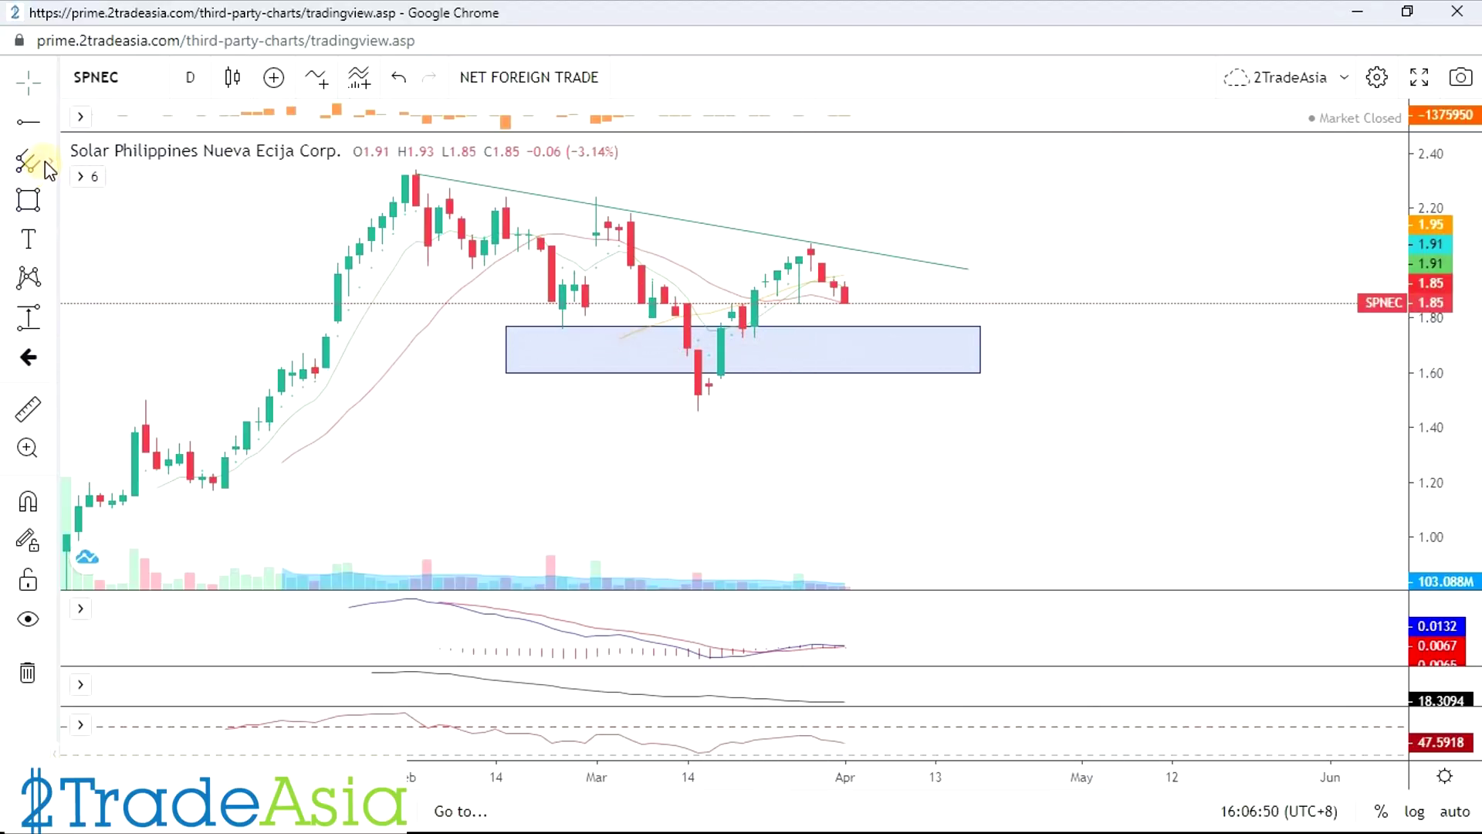
Brush three arcs under the late February low, the mid-March low and the latest candles to mark an inverted head and shoulders.
{"action": "left_click", "coordinate": [49, 197]}
{"action": "left_click", "coordinate": [115, 203]}
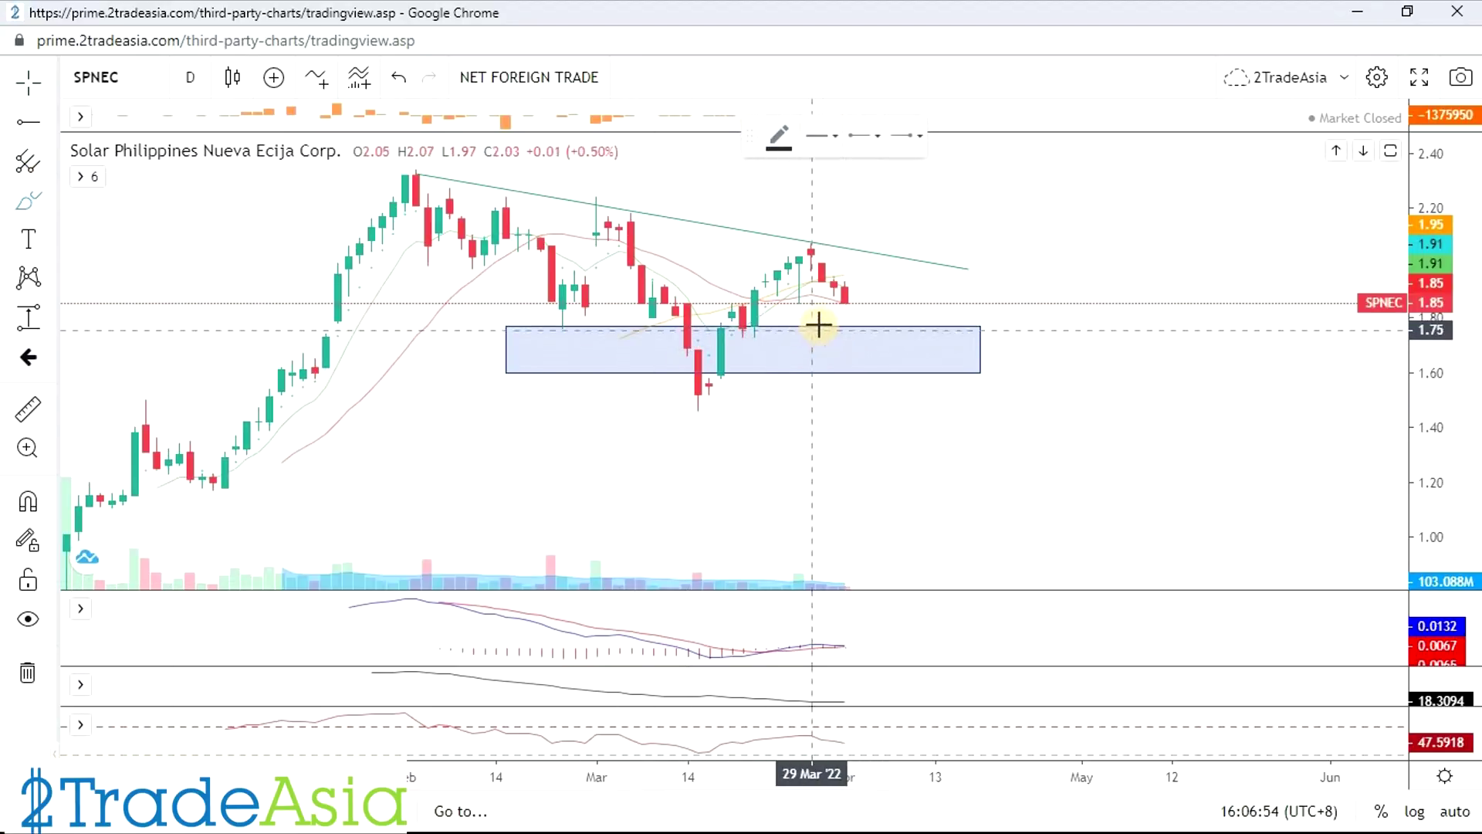
{"action": "left_click_drag", "start_coordinate": [529, 308], "coordinate": [610, 316]}
{"action": "mouse_move", "coordinate": [624, 392]}
{"action": "left_mouse_down"}
{"action": "mouse_move", "coordinate": [685, 466]}
{"action": "mouse_move", "coordinate": [754, 457]}
{"action": "left_mouse_up"}
{"action": "left_click_drag", "start_coordinate": [816, 319], "coordinate": [912, 337]}
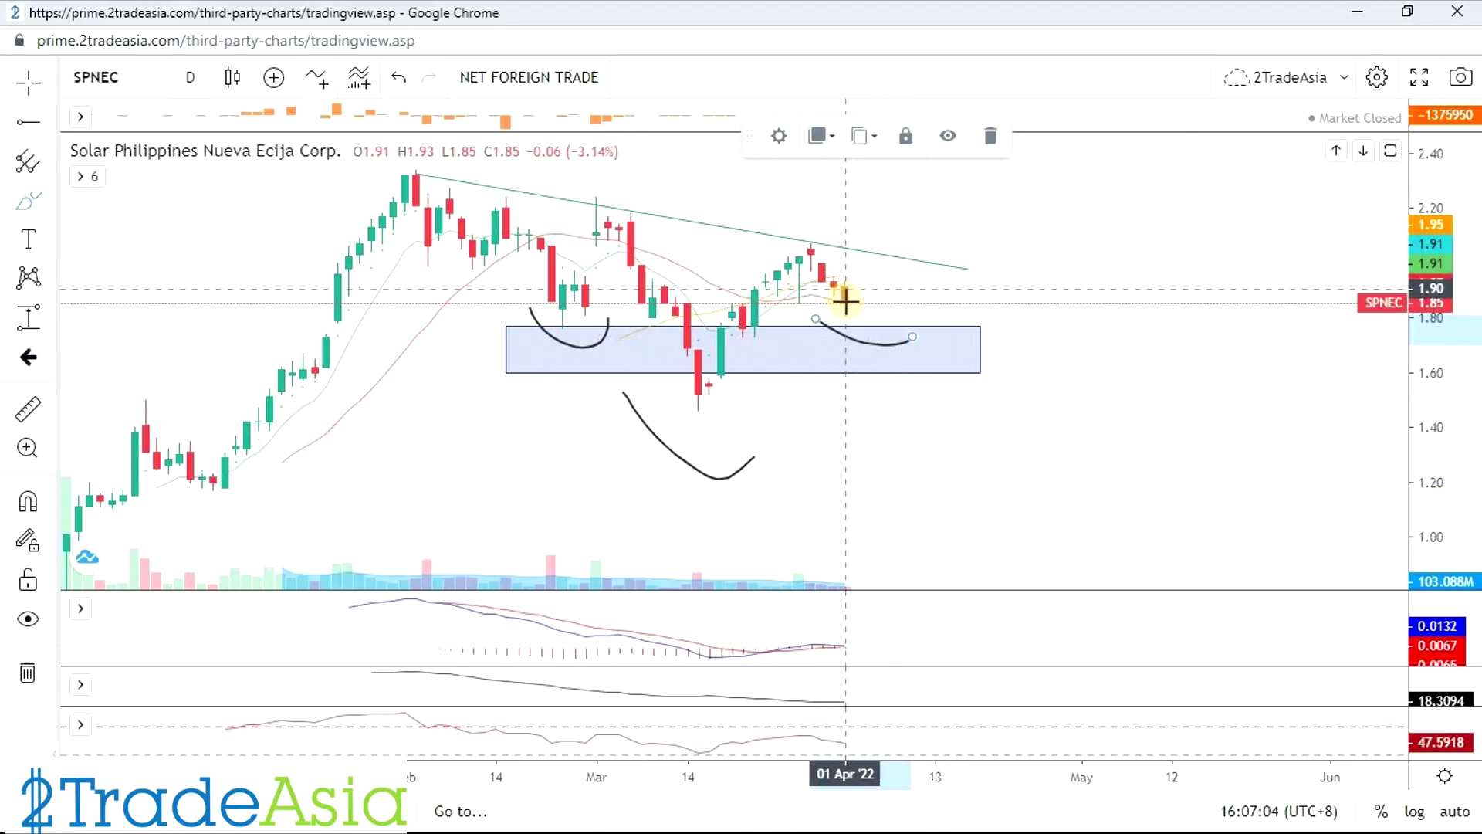
Brush a projected path from the latest candle through the trend line up to 2.51, and place a horizontal ray at 2.34.
{"action": "mouse_move", "coordinate": [854, 311]}
{"action": "left_mouse_down"}
{"action": "mouse_move", "coordinate": [883, 245]}
{"action": "mouse_move", "coordinate": [889, 265]}
{"action": "mouse_move", "coordinate": [948, 179]}
{"action": "left_mouse_up"}
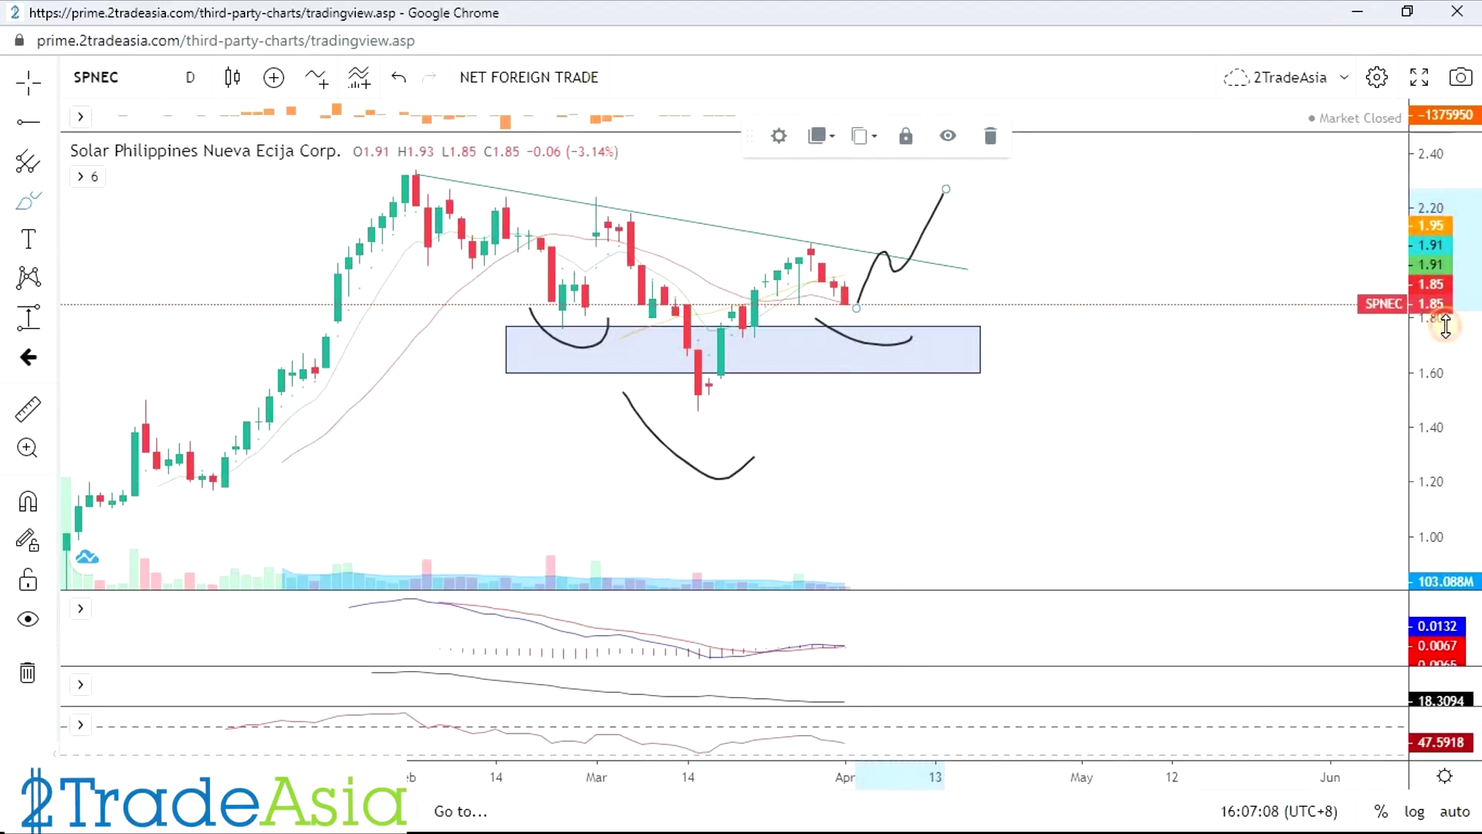
{"action": "mouse_move", "coordinate": [946, 228]}
{"action": "left_mouse_down"}
{"action": "mouse_move", "coordinate": [999, 263]}
{"action": "mouse_move", "coordinate": [1095, 183]}
{"action": "left_mouse_up"}
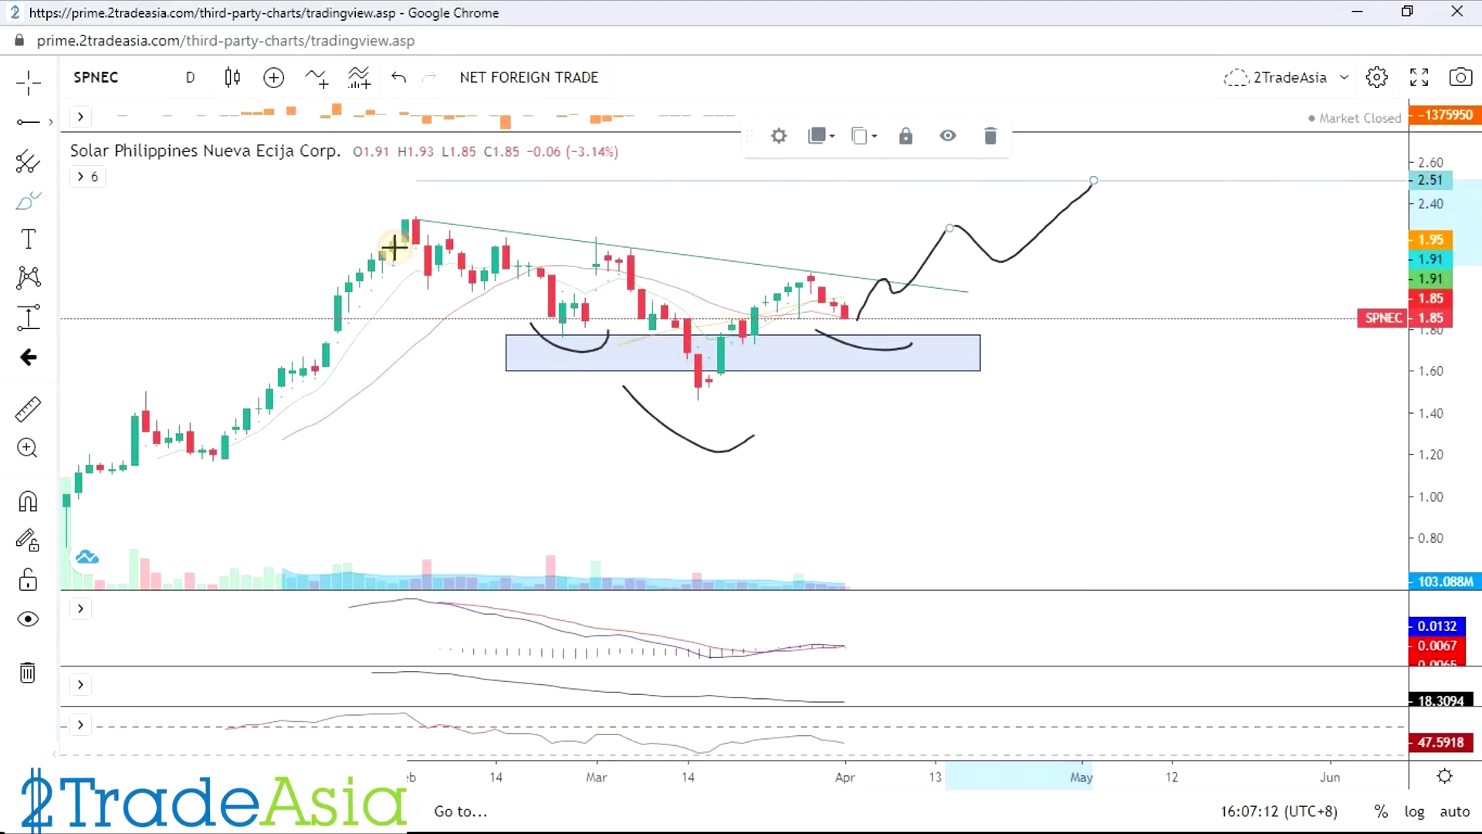
{"action": "left_click", "coordinate": [371, 216]}
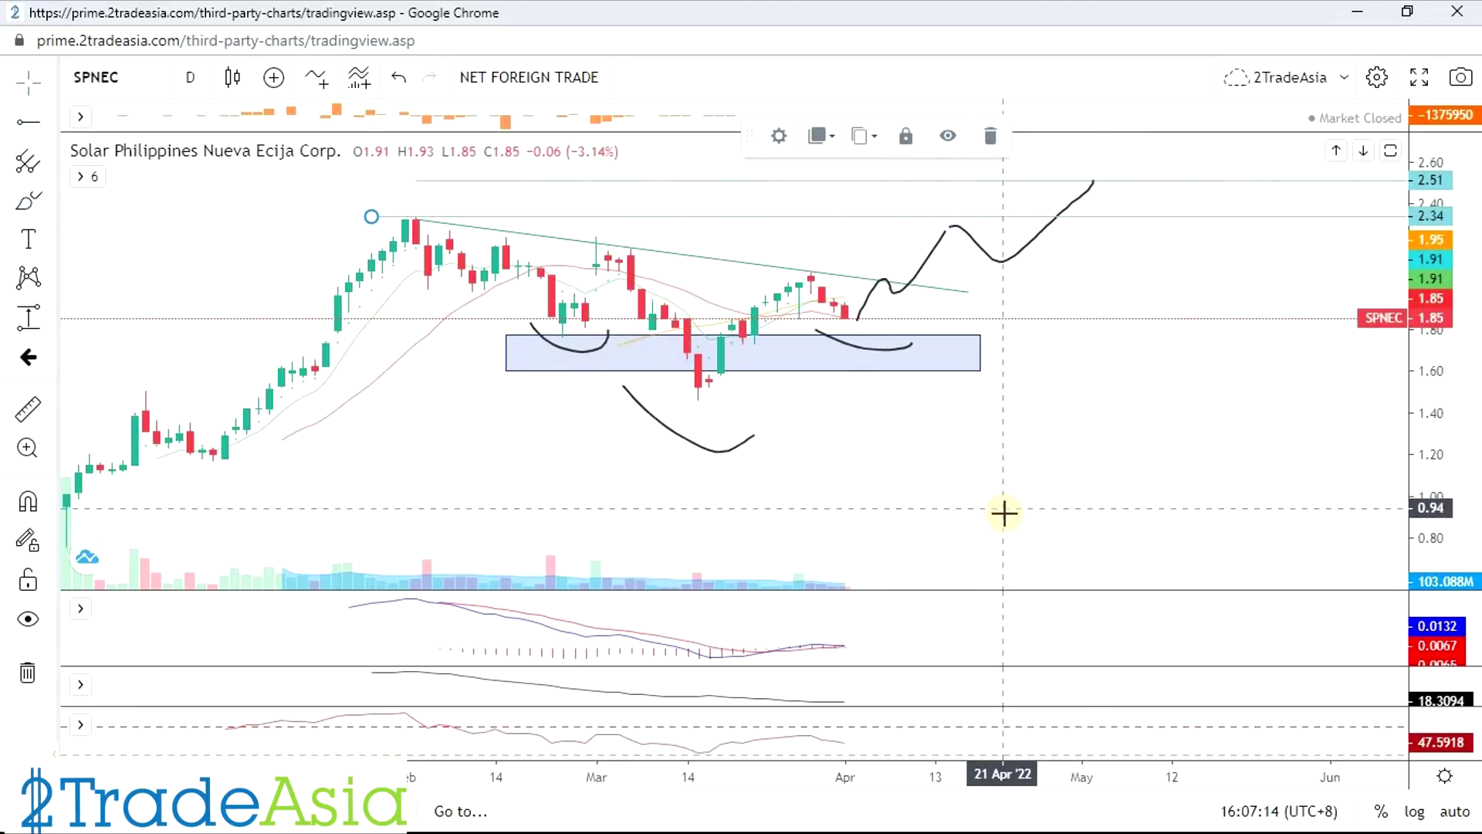
Place a price range from about 1.77 up to 2.50, and move its lower end to about 2.07.
{"action": "left_click", "coordinate": [25, 315]}
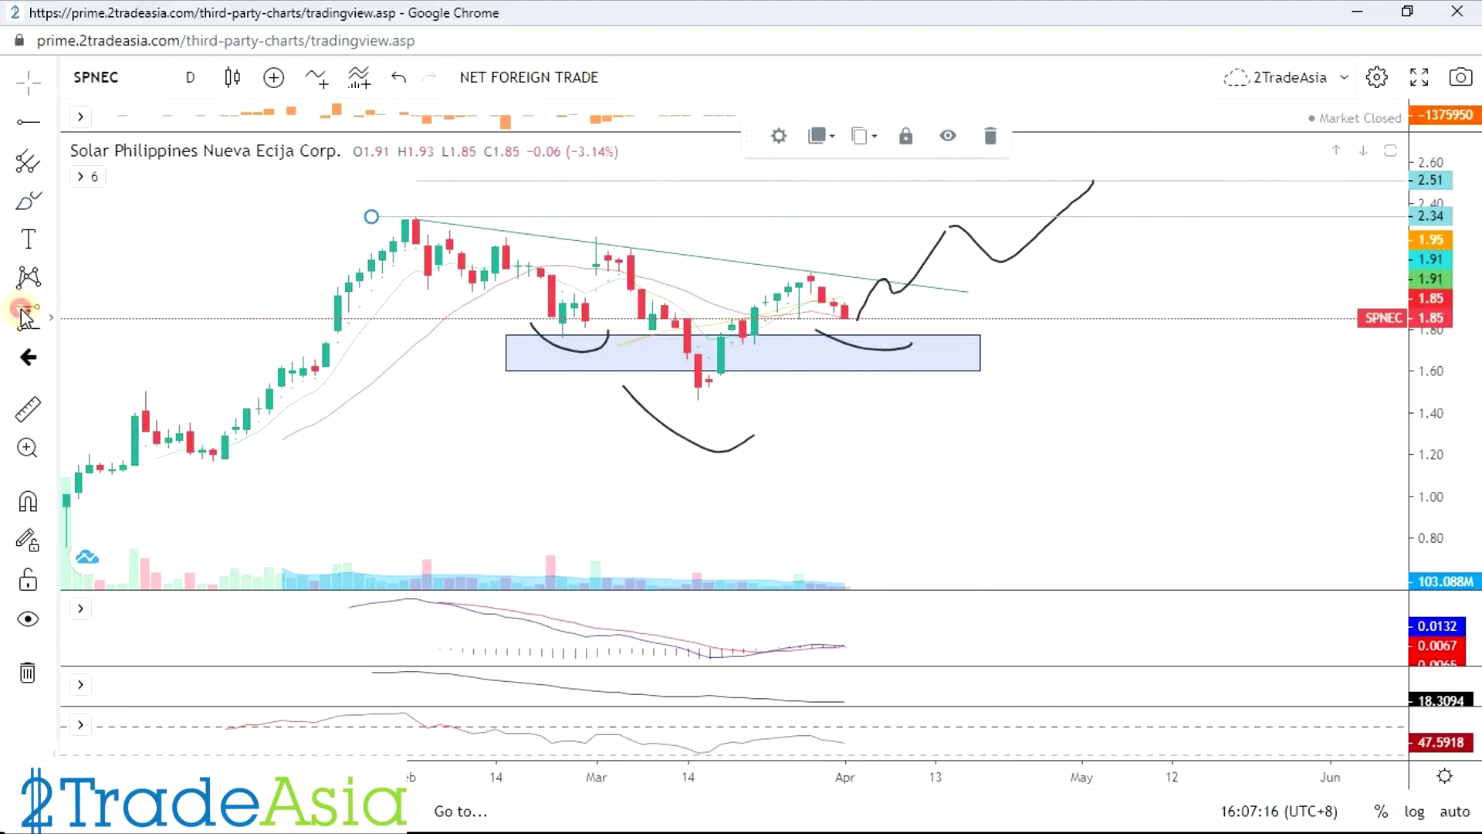
{"action": "left_click", "coordinate": [1254, 335]}
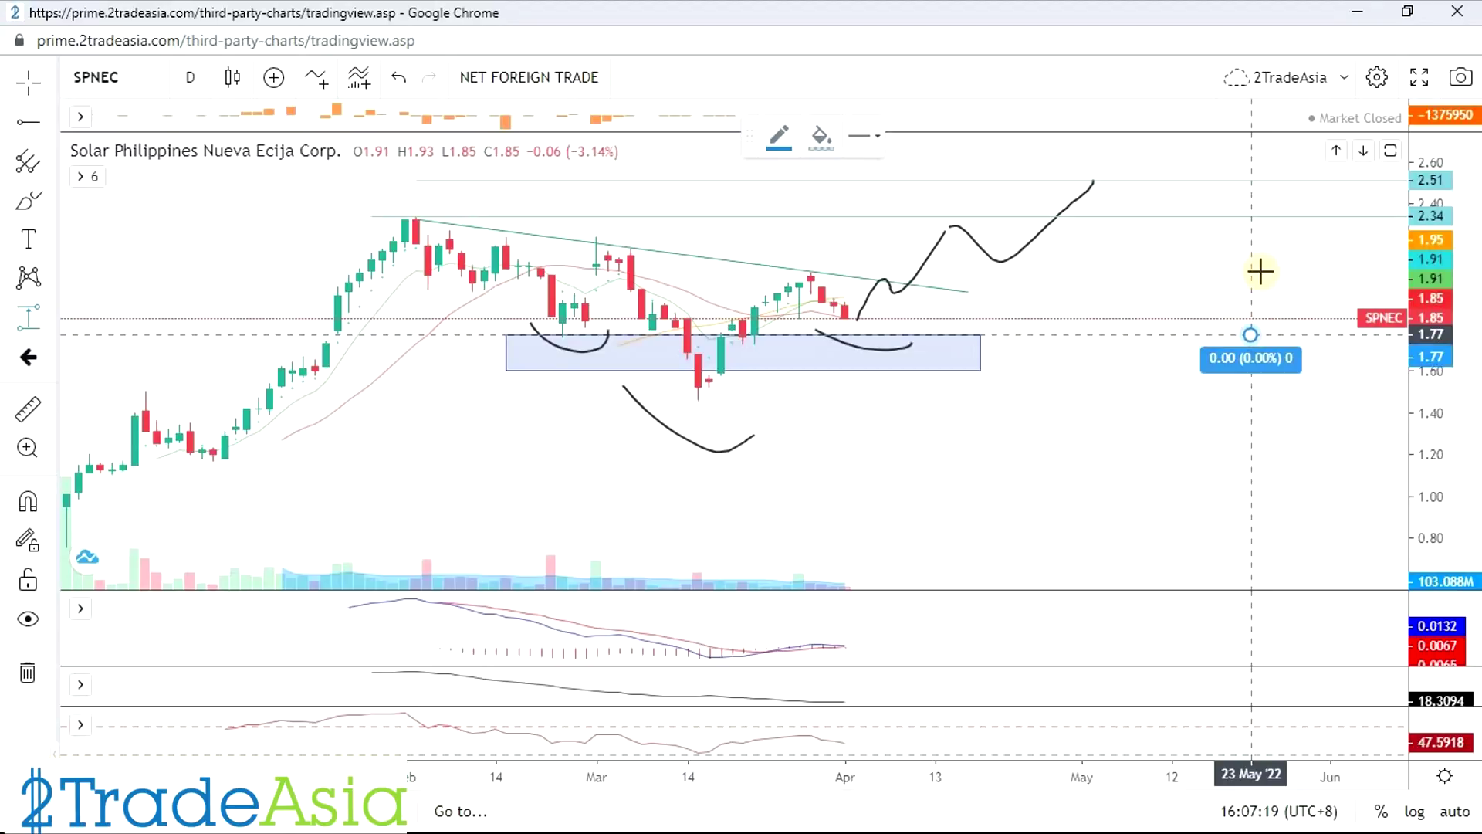
{"action": "left_click", "coordinate": [1262, 180]}
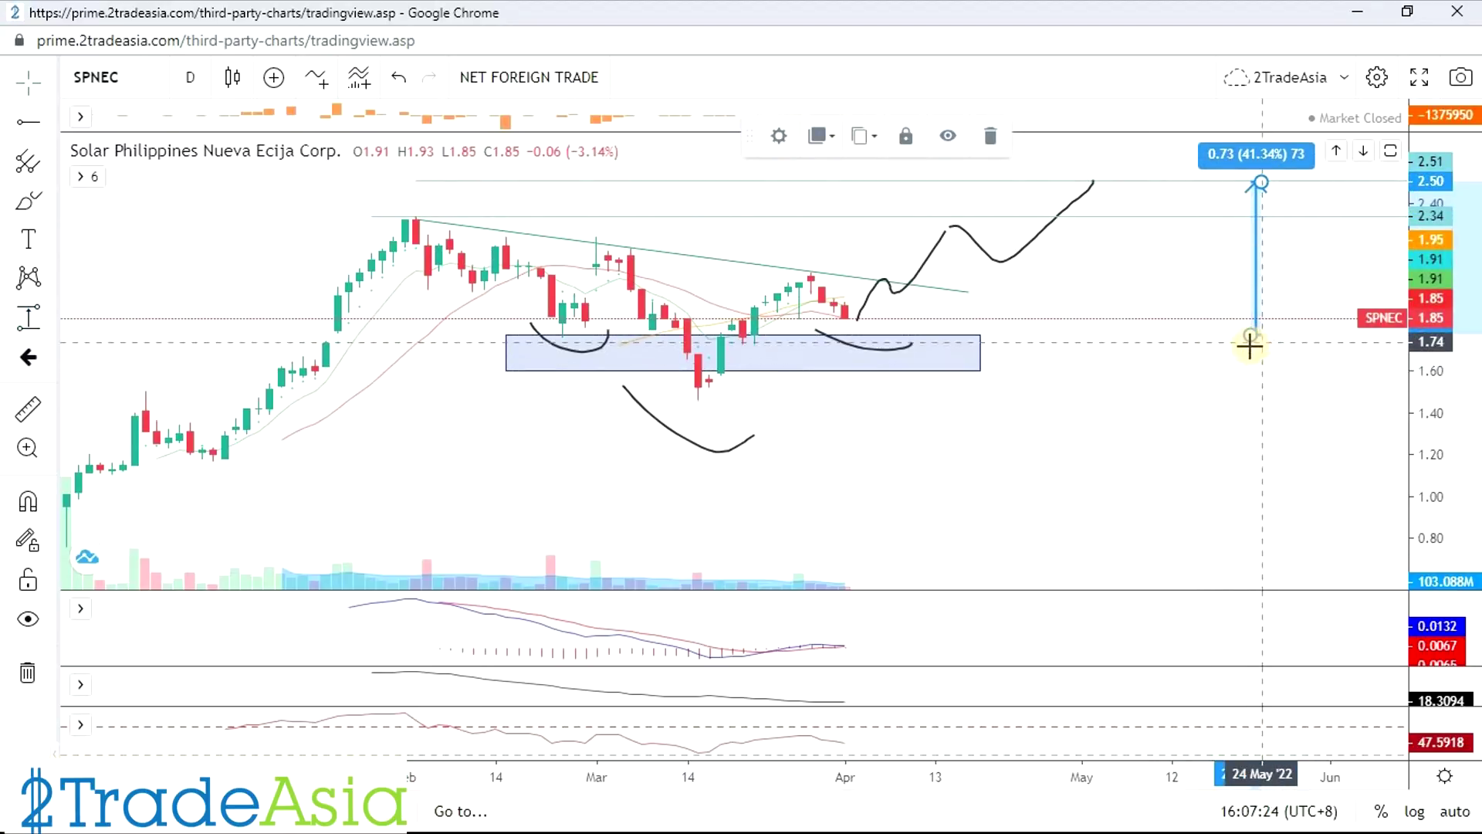
{"action": "left_click_drag", "start_coordinate": [1251, 334], "coordinate": [1253, 270]}
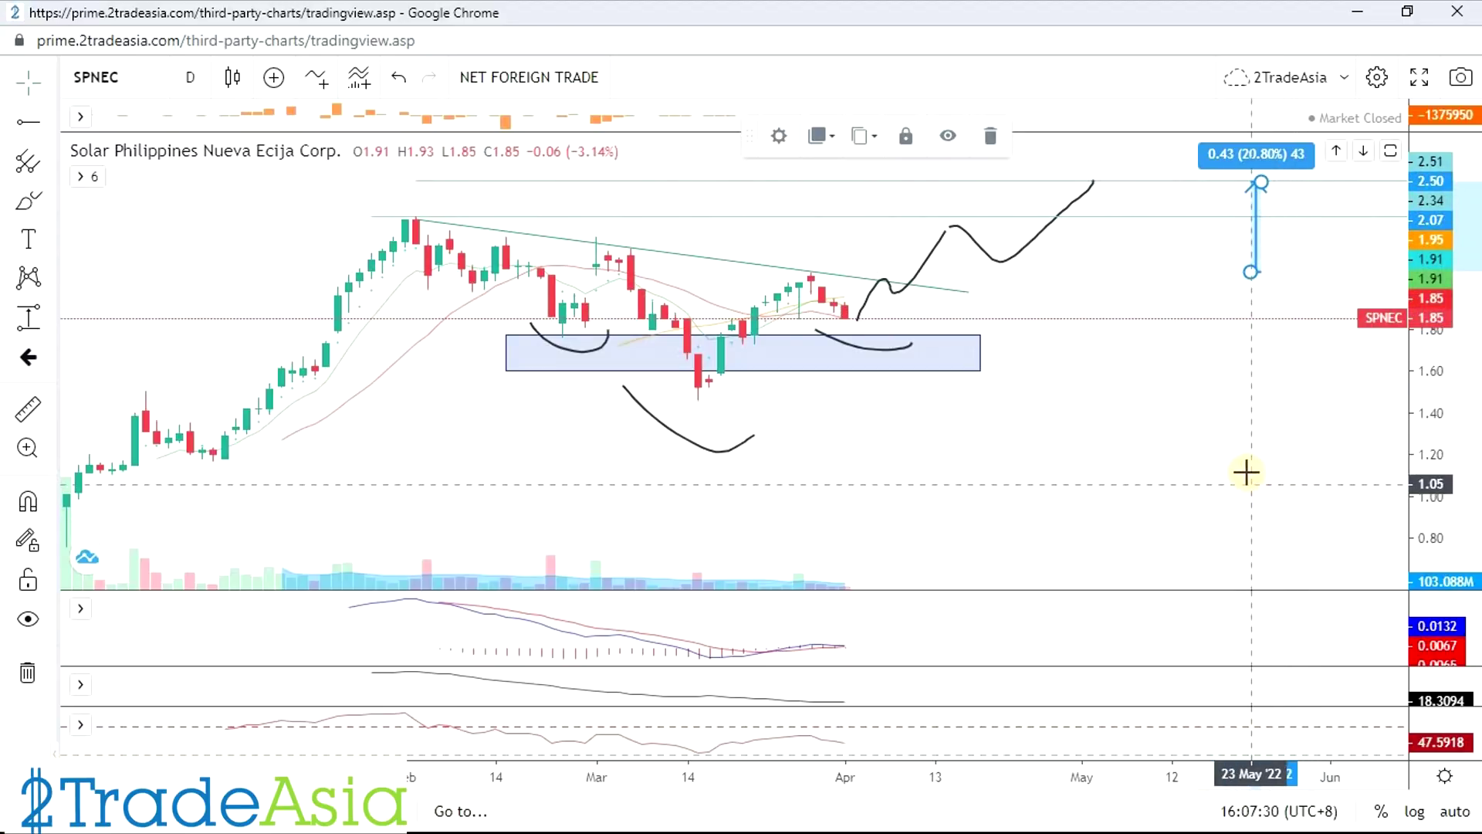
{"action": "left_click", "coordinate": [950, 454]}
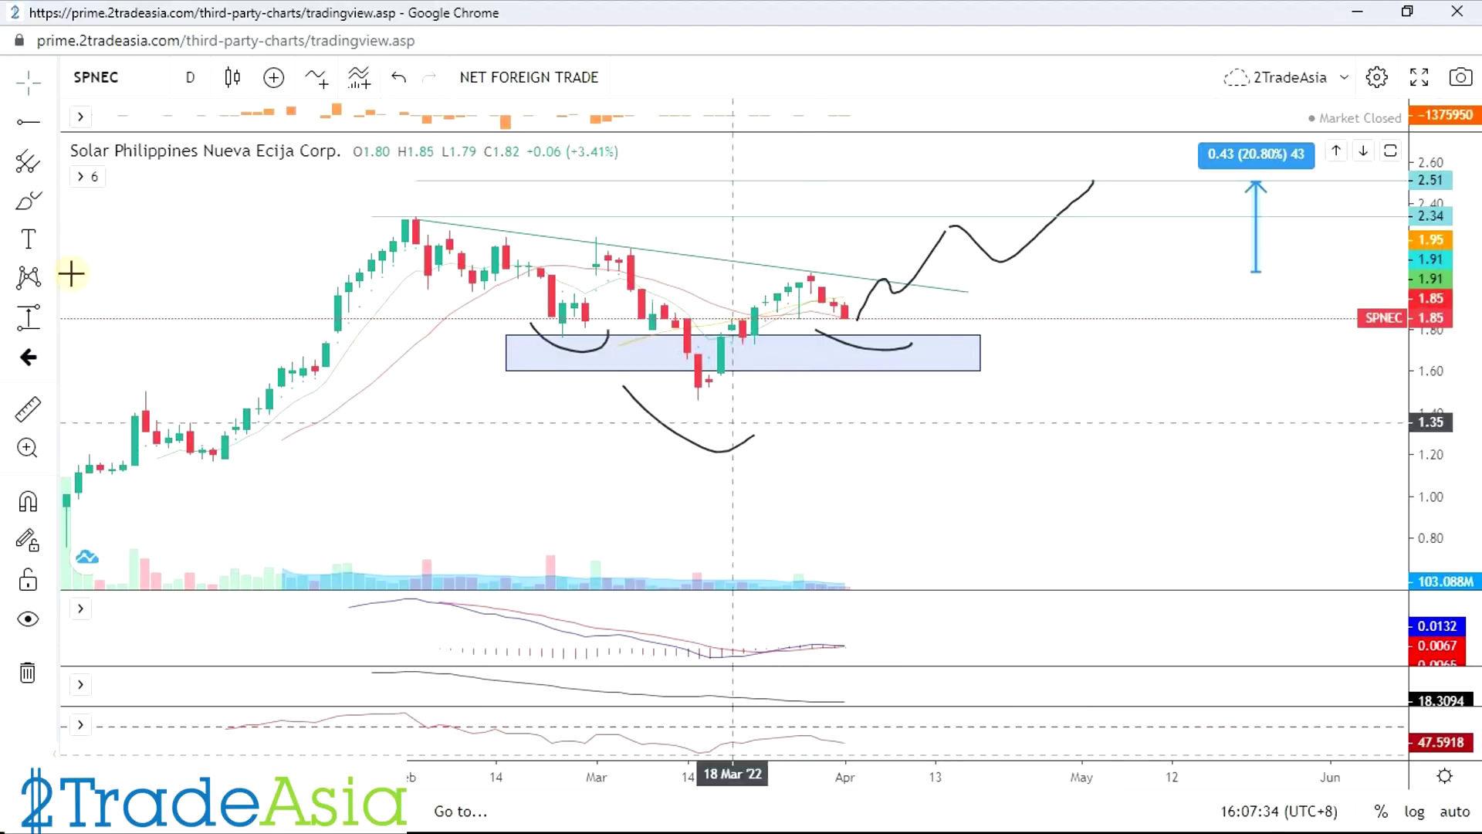
Circle the latest MACD lines with the brush, stretch that pane's scale and brush a short downward stroke after the last bar.
{"action": "left_click", "coordinate": [21, 210]}
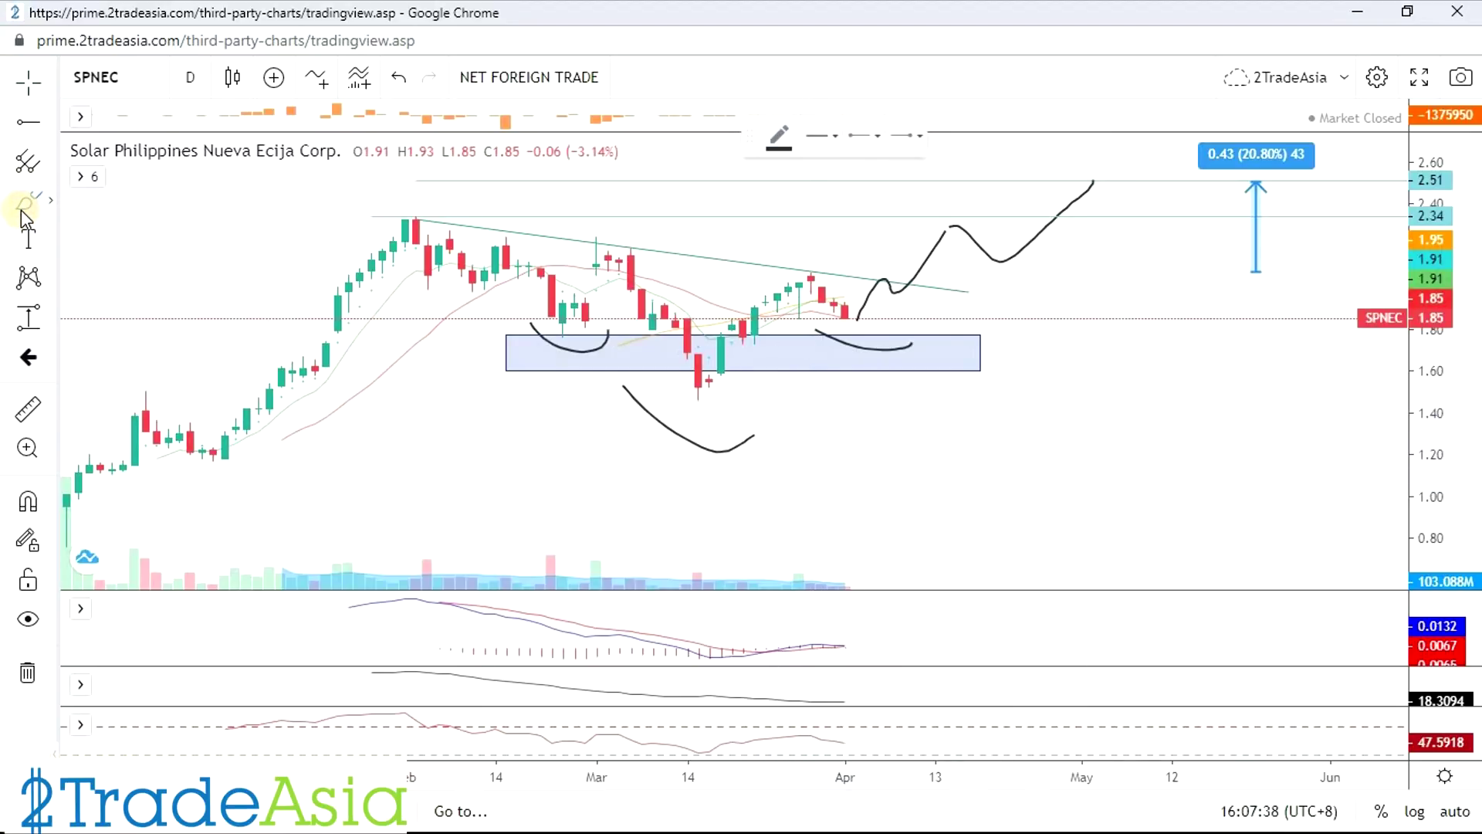
{"action": "mouse_move", "coordinate": [862, 624]}
{"action": "left_mouse_down"}
{"action": "mouse_move", "coordinate": [888, 606]}
{"action": "mouse_move", "coordinate": [897, 663]}
{"action": "left_mouse_up"}
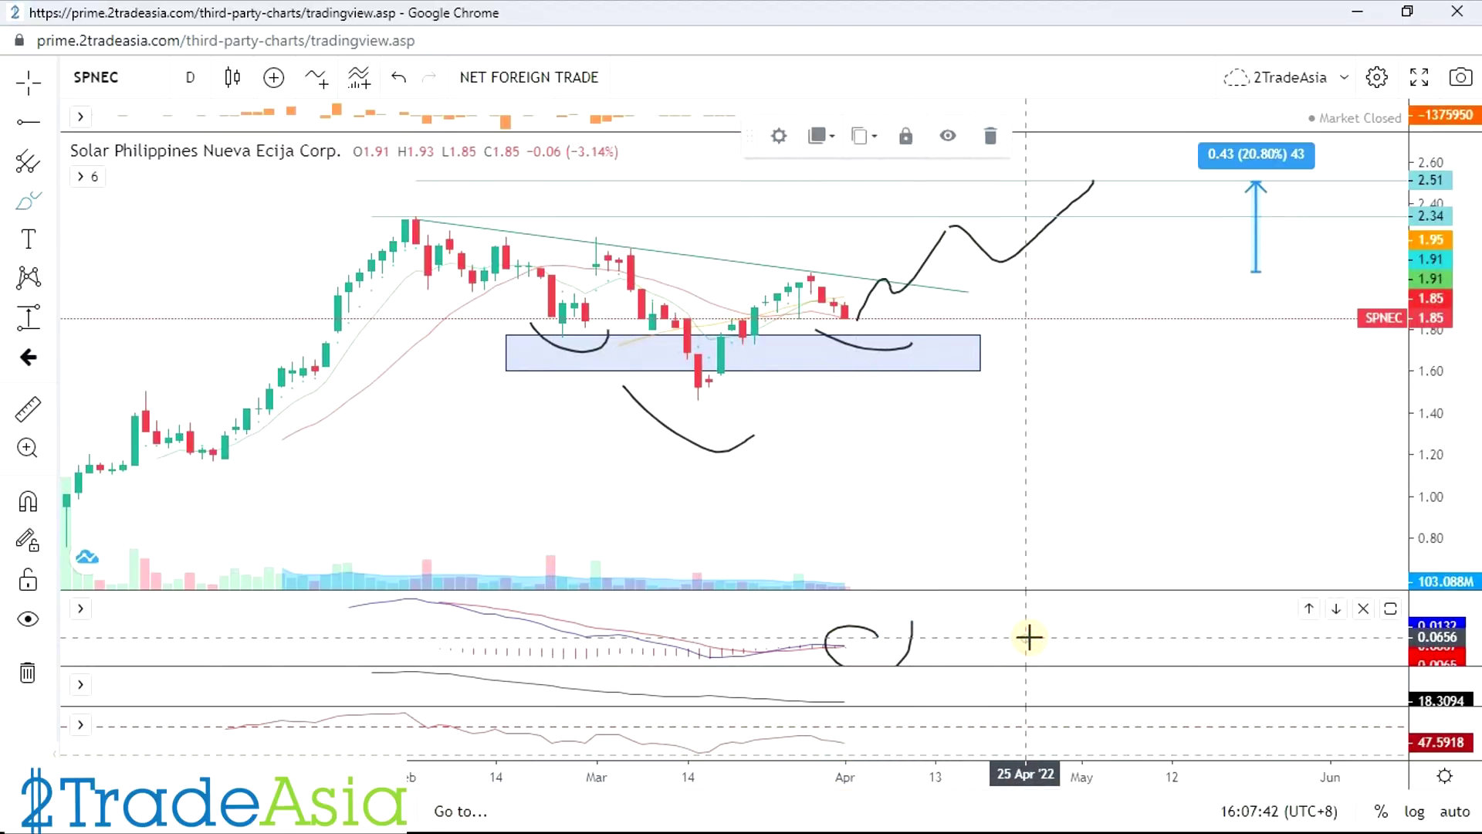
{"action": "scroll", "coordinate": [1029, 637], "scroll_direction": "up", "scroll_amount": 3}
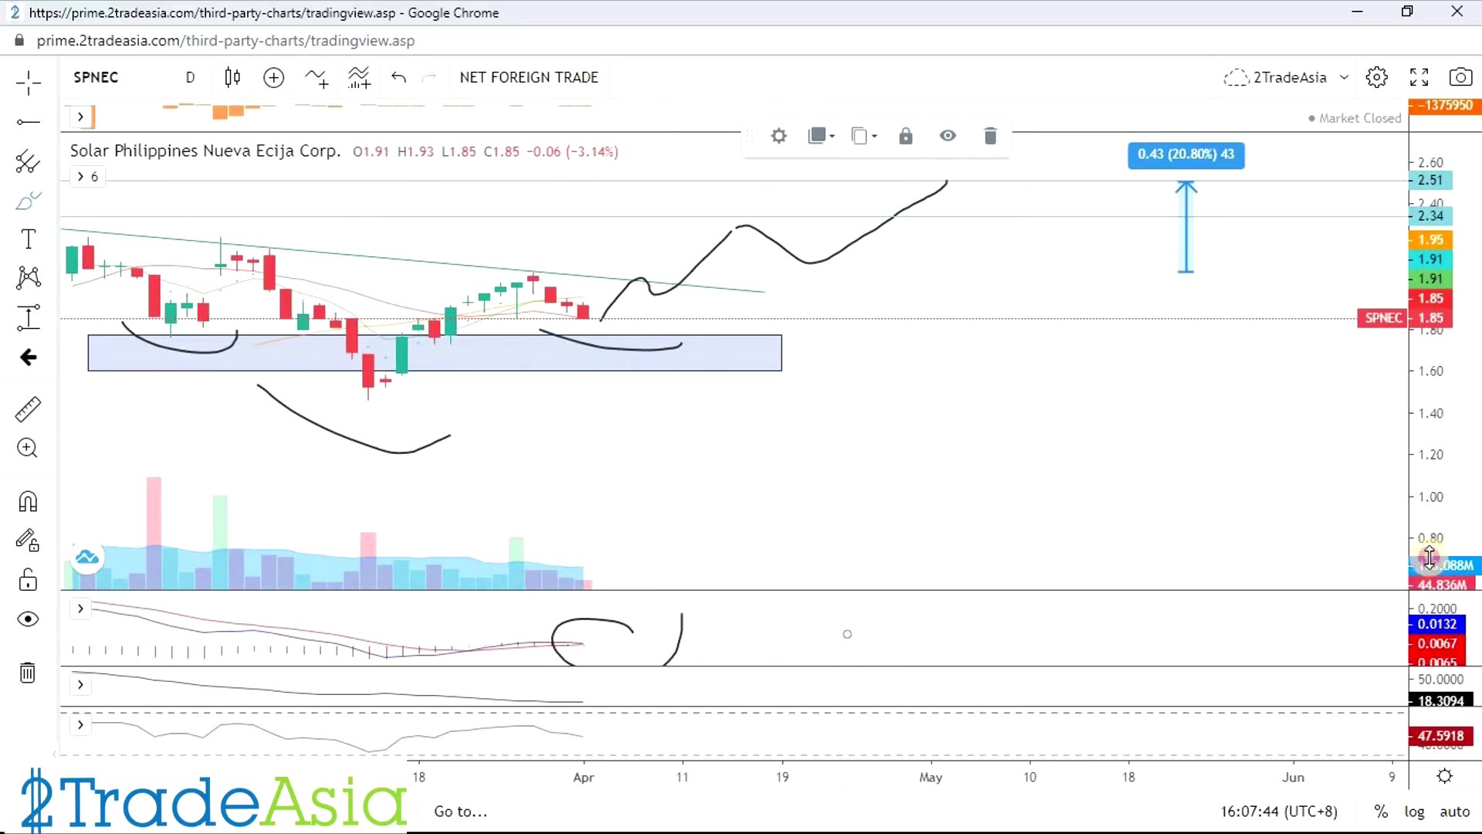
{"action": "left_click_drag", "start_coordinate": [1429, 557], "coordinate": [1430, 541]}
{"action": "left_click_drag", "start_coordinate": [915, 647], "coordinate": [957, 507]}
{"action": "right_click", "coordinate": [874, 566]}
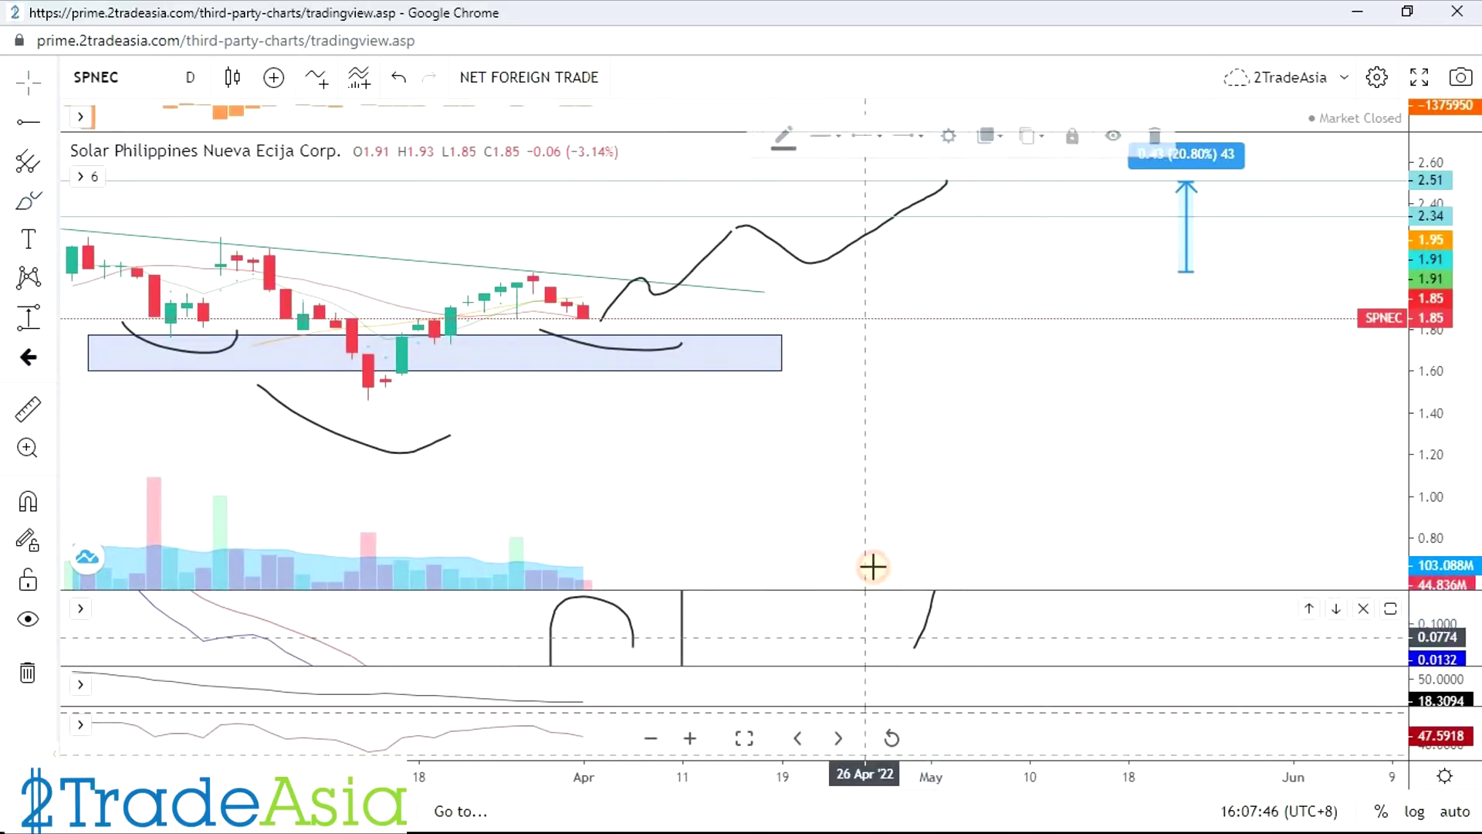
{"action": "left_click_drag", "start_coordinate": [873, 567], "coordinate": [887, 556]}
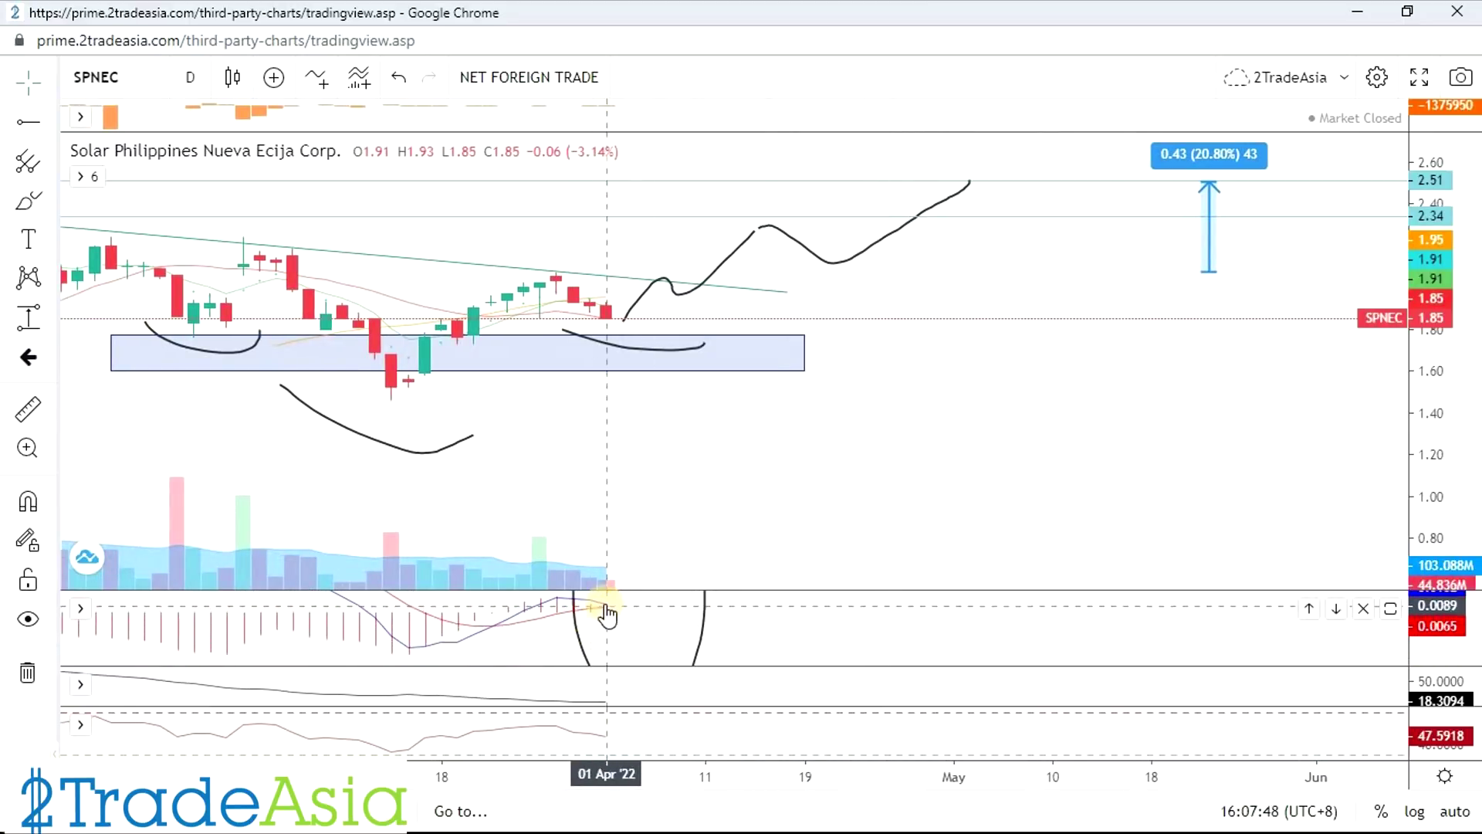
{"action": "left_click_drag", "start_coordinate": [607, 613], "coordinate": [634, 631]}
{"action": "left_click", "coordinate": [31, 207]}
{"action": "left_click_drag", "start_coordinate": [638, 632], "coordinate": [687, 648]}
Examine the whole marked-up SPNEC chart with a compressed price scale, and return to the spreadsheet.
{"action": "scroll", "coordinate": [840, 423], "scroll_direction": "down", "scroll_amount": 5}
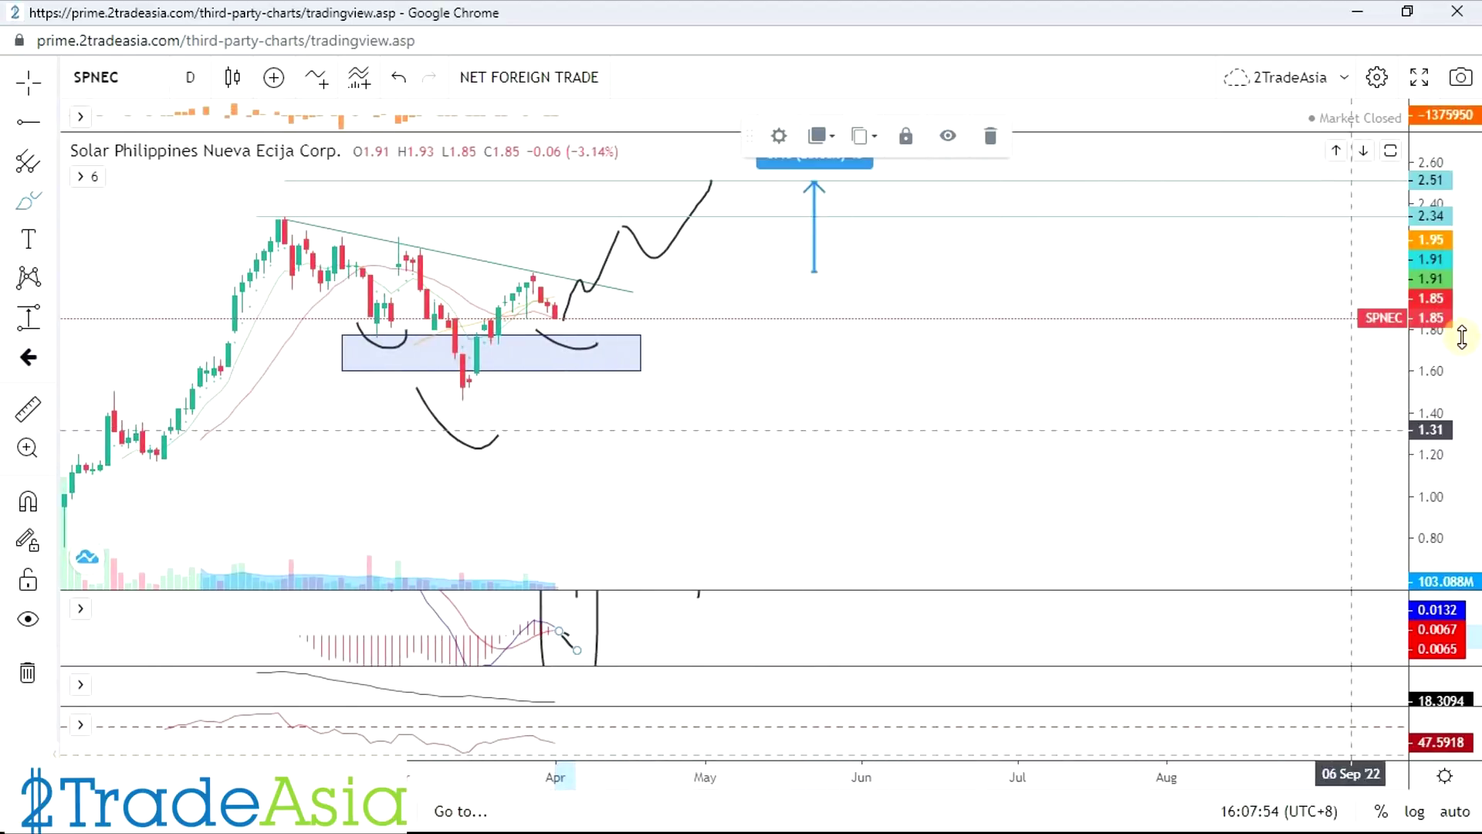
{"action": "left_click_drag", "start_coordinate": [1461, 337], "coordinate": [1461, 378]}
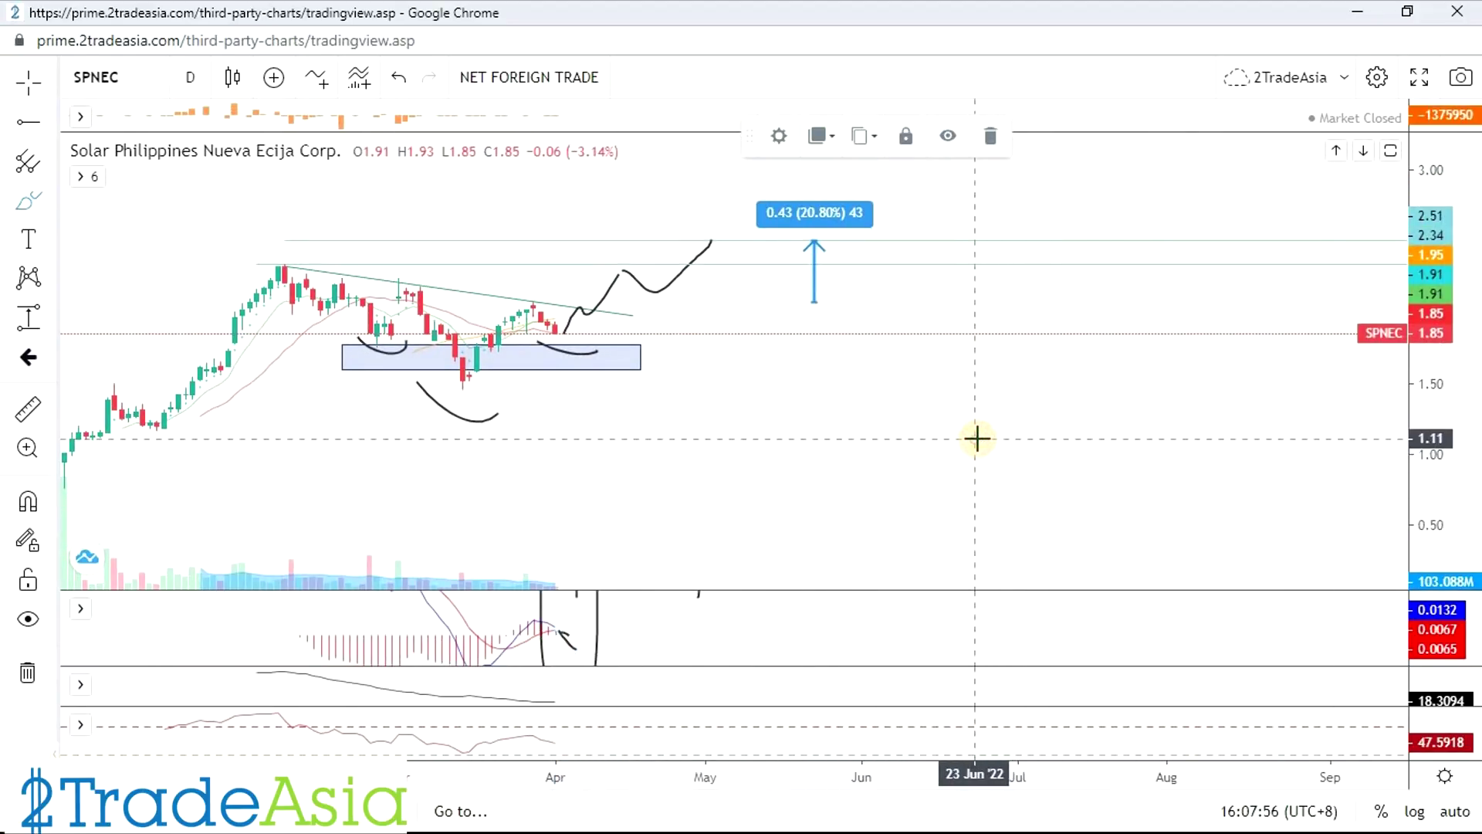
{"action": "scroll", "coordinate": [883, 438], "scroll_direction": "up", "scroll_amount": 2}
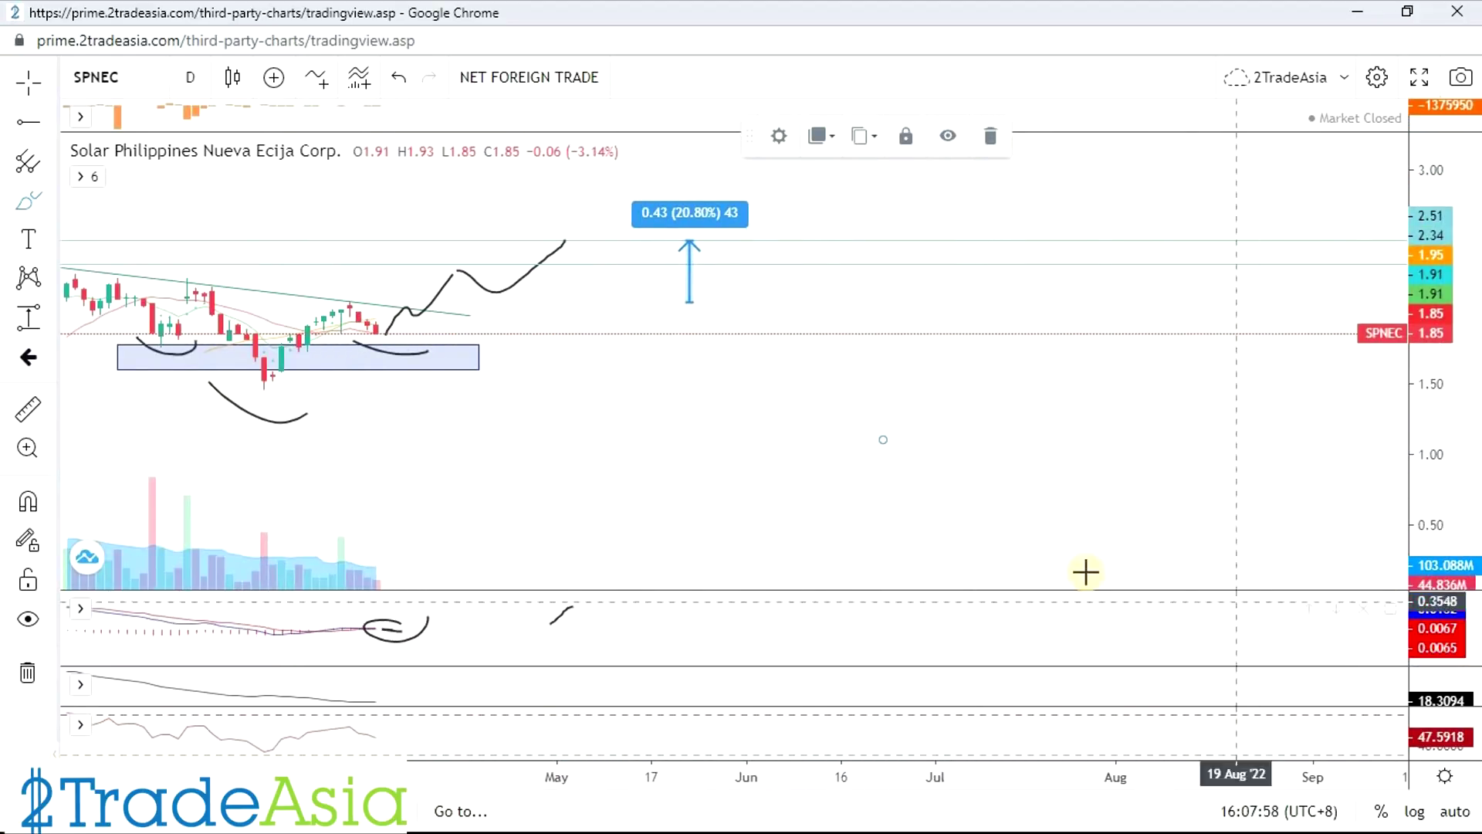
{"action": "scroll", "coordinate": [1086, 572], "scroll_direction": "down", "scroll_amount": 3}
{"action": "key", "text": "alt+Tab"}
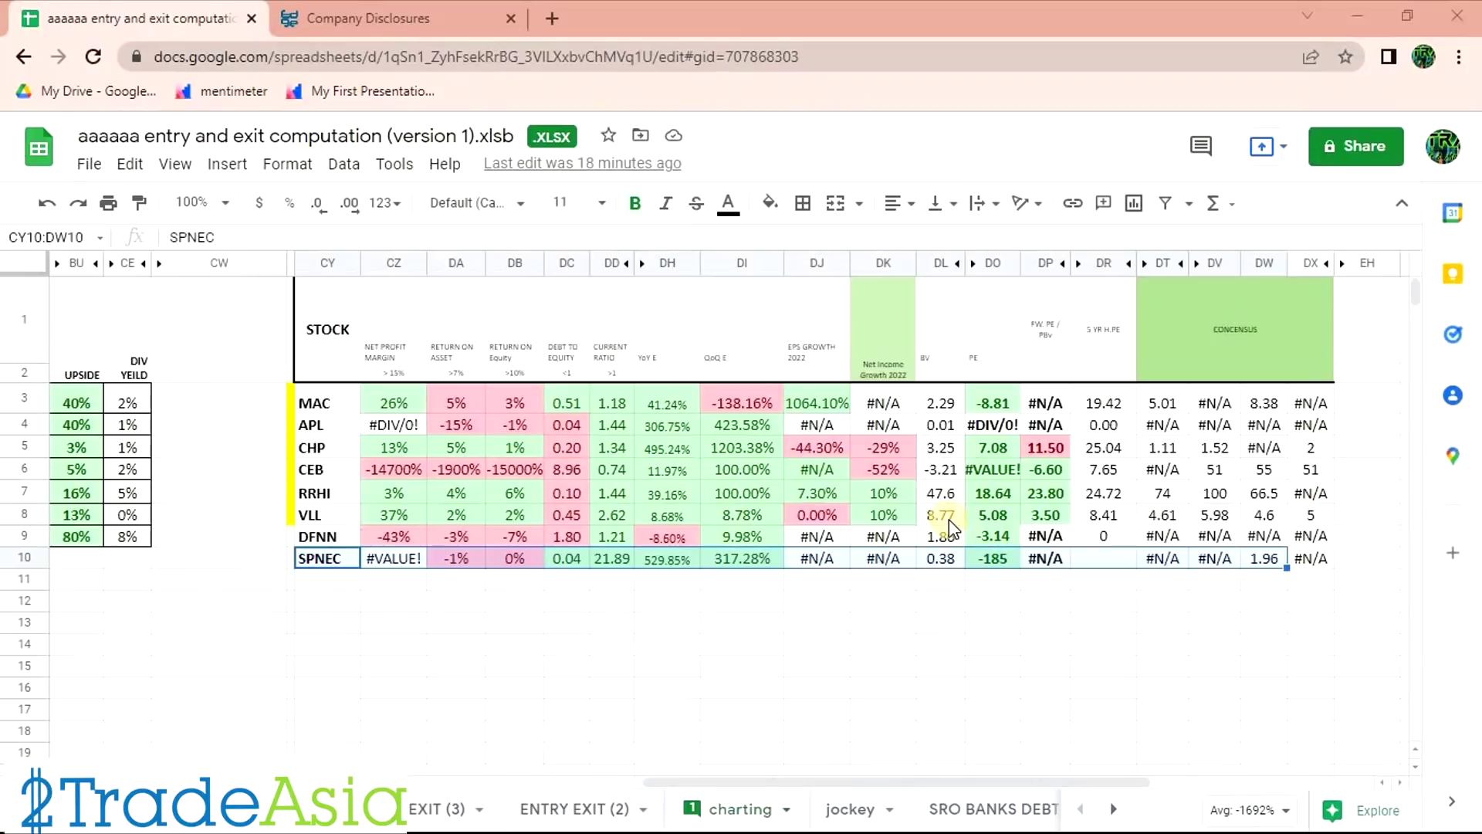
Select the tickers in the STOCK column from MAC down past SPNEC.
{"action": "left_click", "coordinate": [673, 659]}
{"action": "left_click_drag", "start_coordinate": [325, 403], "coordinate": [321, 640]}
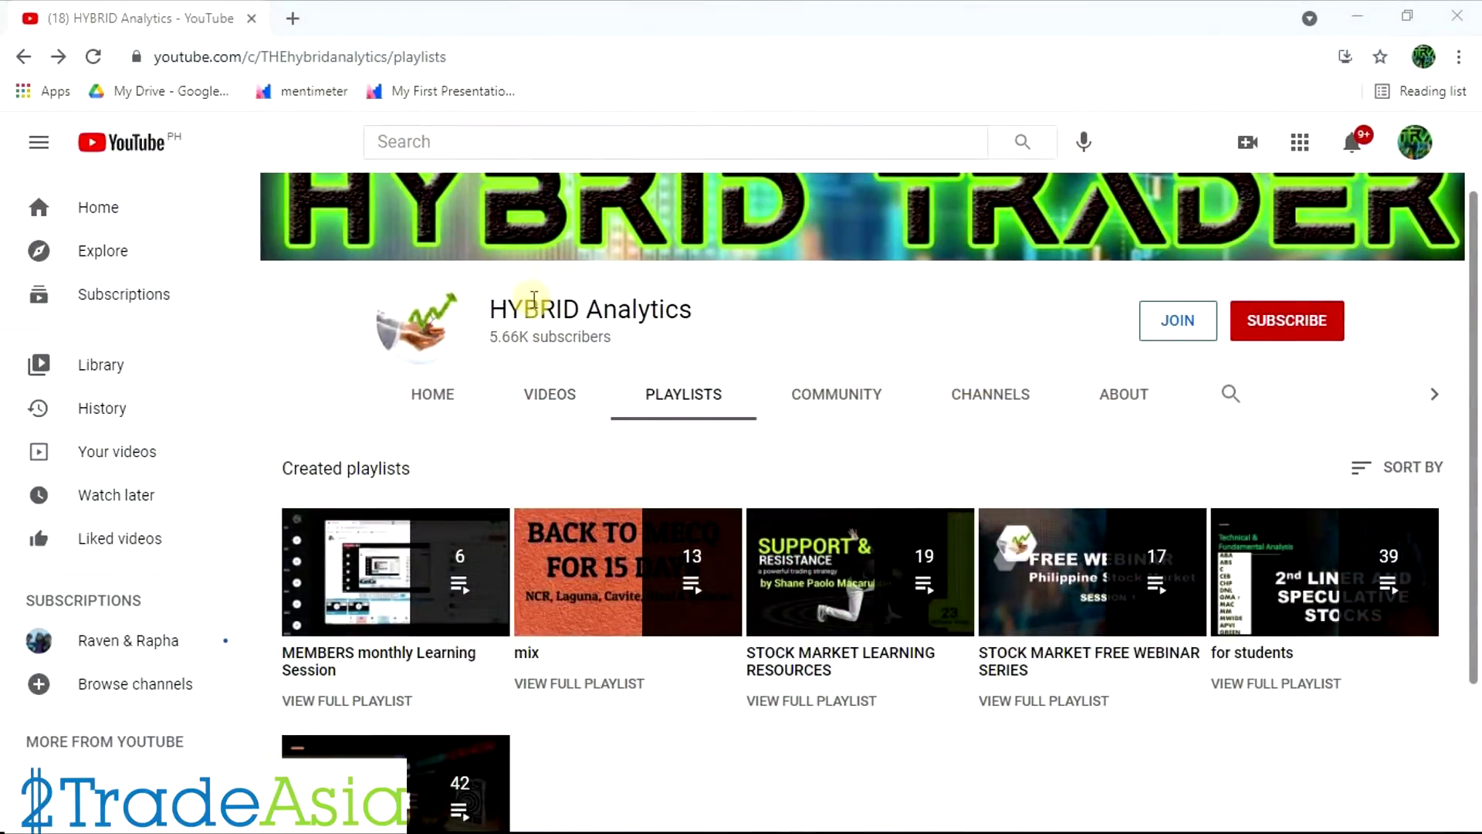
View the HYBRID Analytics channel's uploaded videos, subscribe to the channel and turn on all of its notifications.
{"action": "left_click", "coordinate": [550, 393]}
{"action": "scroll", "coordinate": [849, 695], "scroll_direction": "down", "scroll_amount": 3}
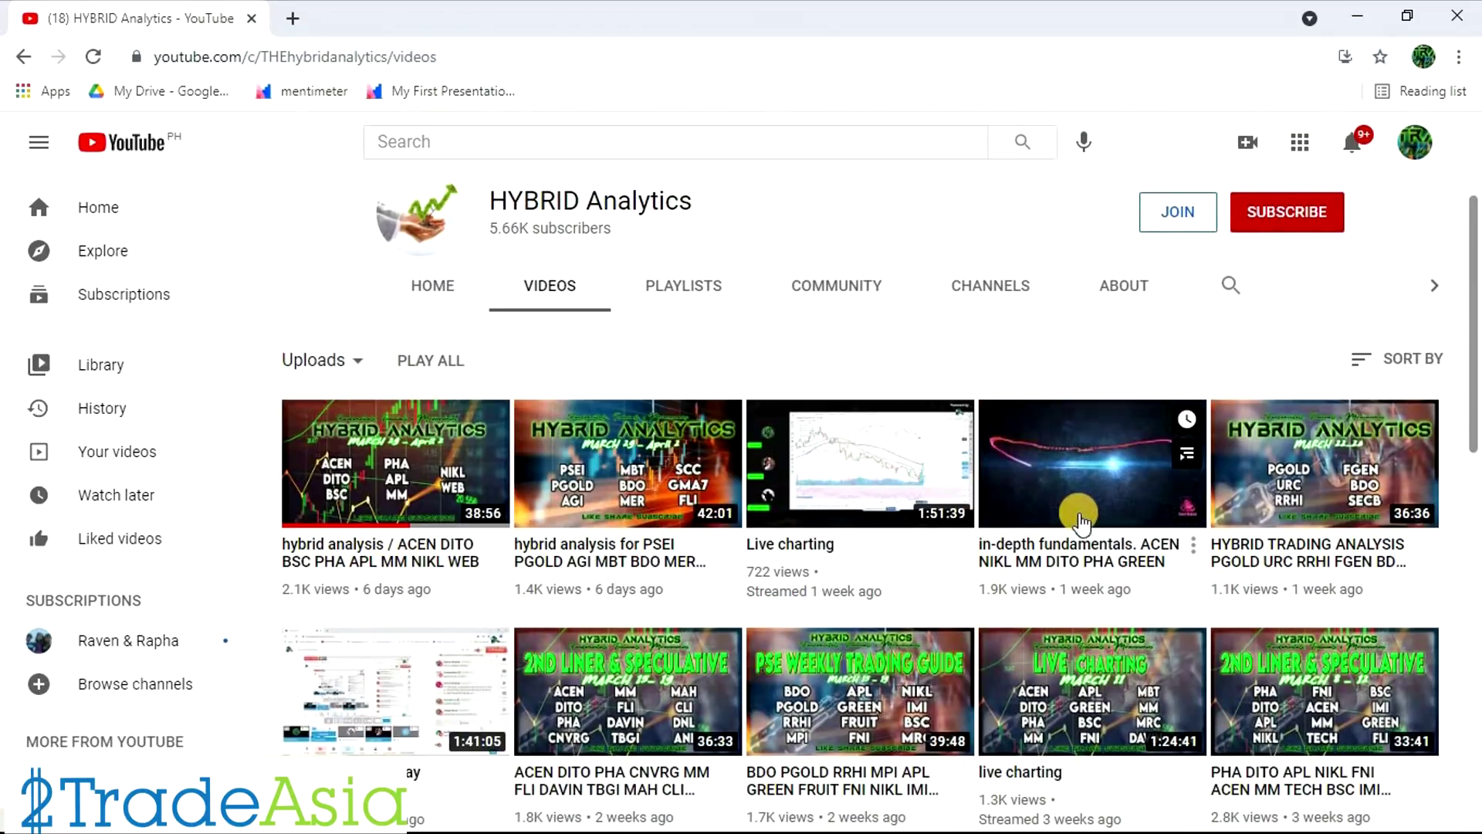
{"action": "left_click", "coordinate": [1326, 222]}
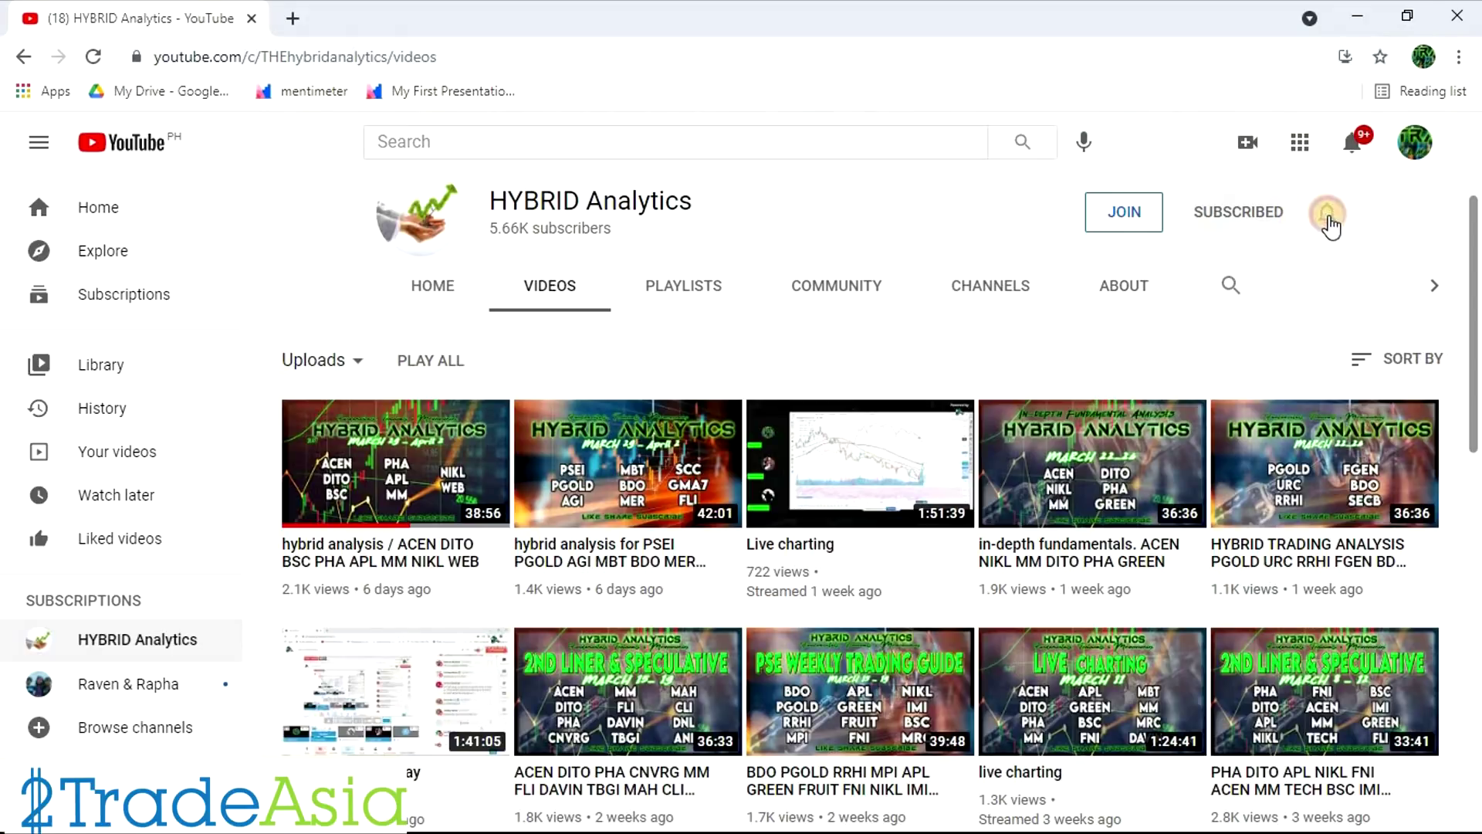
{"action": "left_click", "coordinate": [1328, 220]}
{"action": "left_click", "coordinate": [1225, 266]}
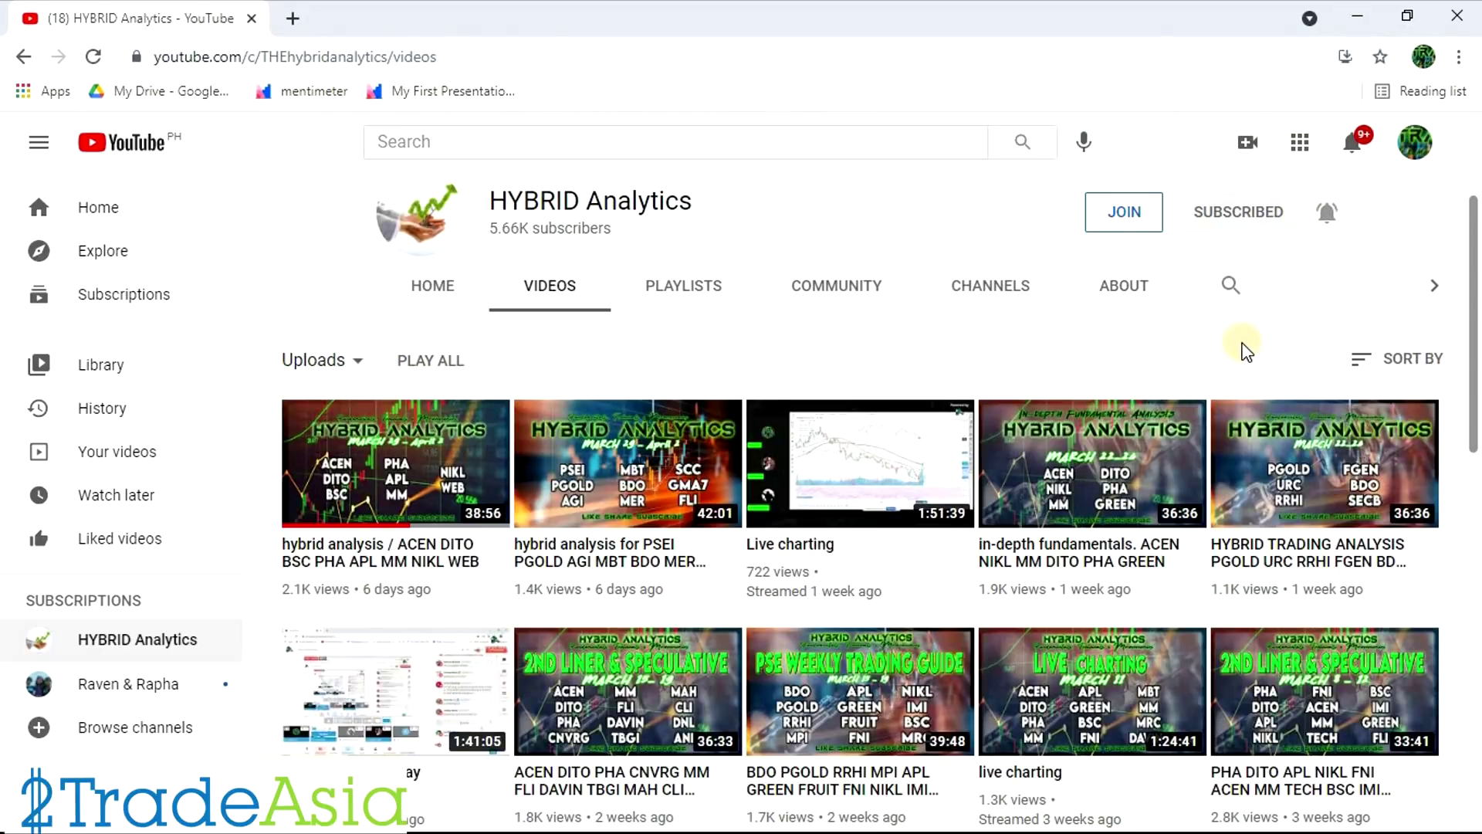
Look through the HYBRID Analytics channel's community posts and its created playlists.
{"action": "left_click", "coordinate": [824, 290]}
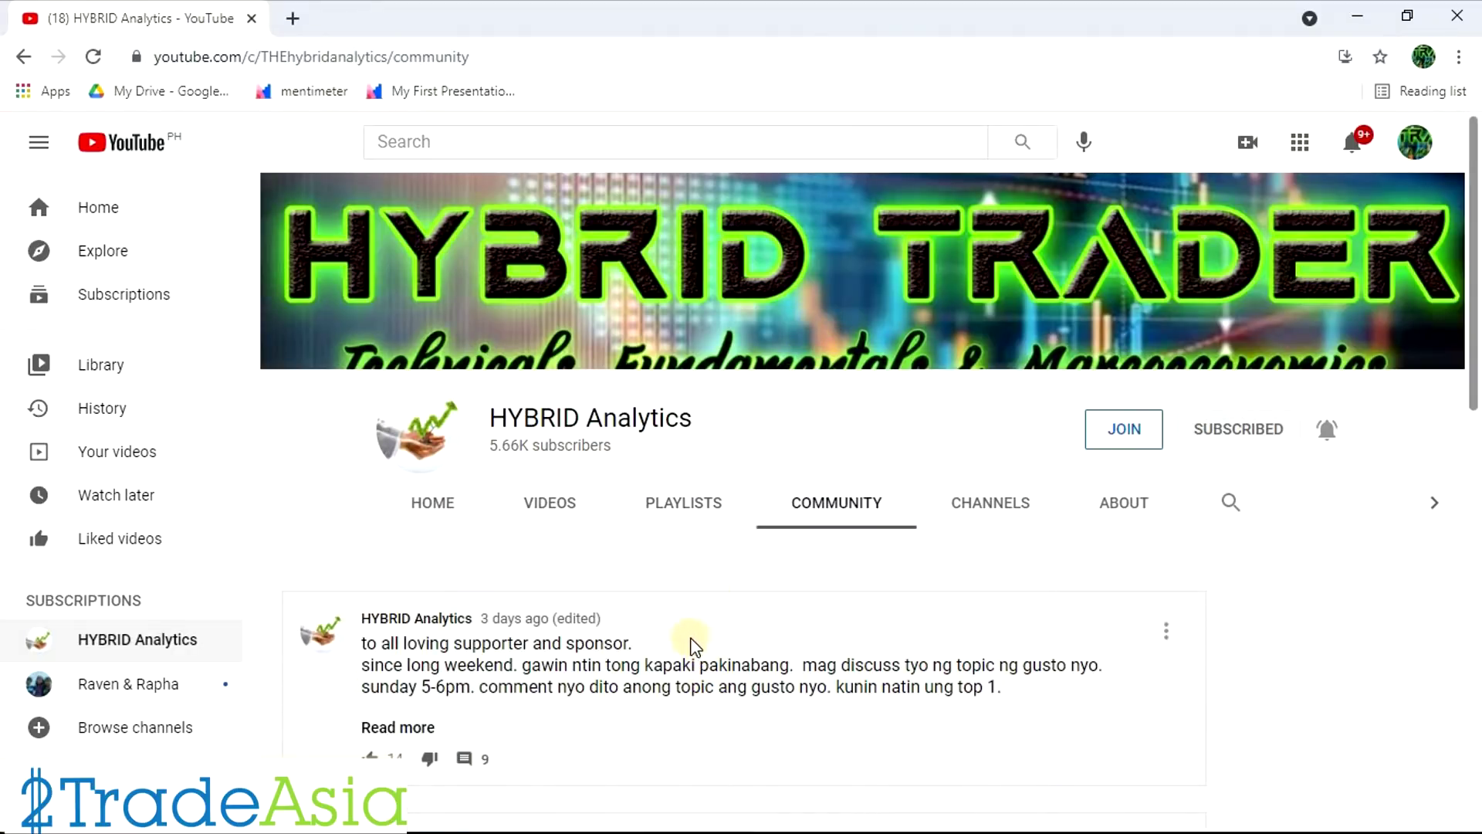
{"action": "scroll", "coordinate": [556, 679], "scroll_direction": "down", "scroll_amount": 4}
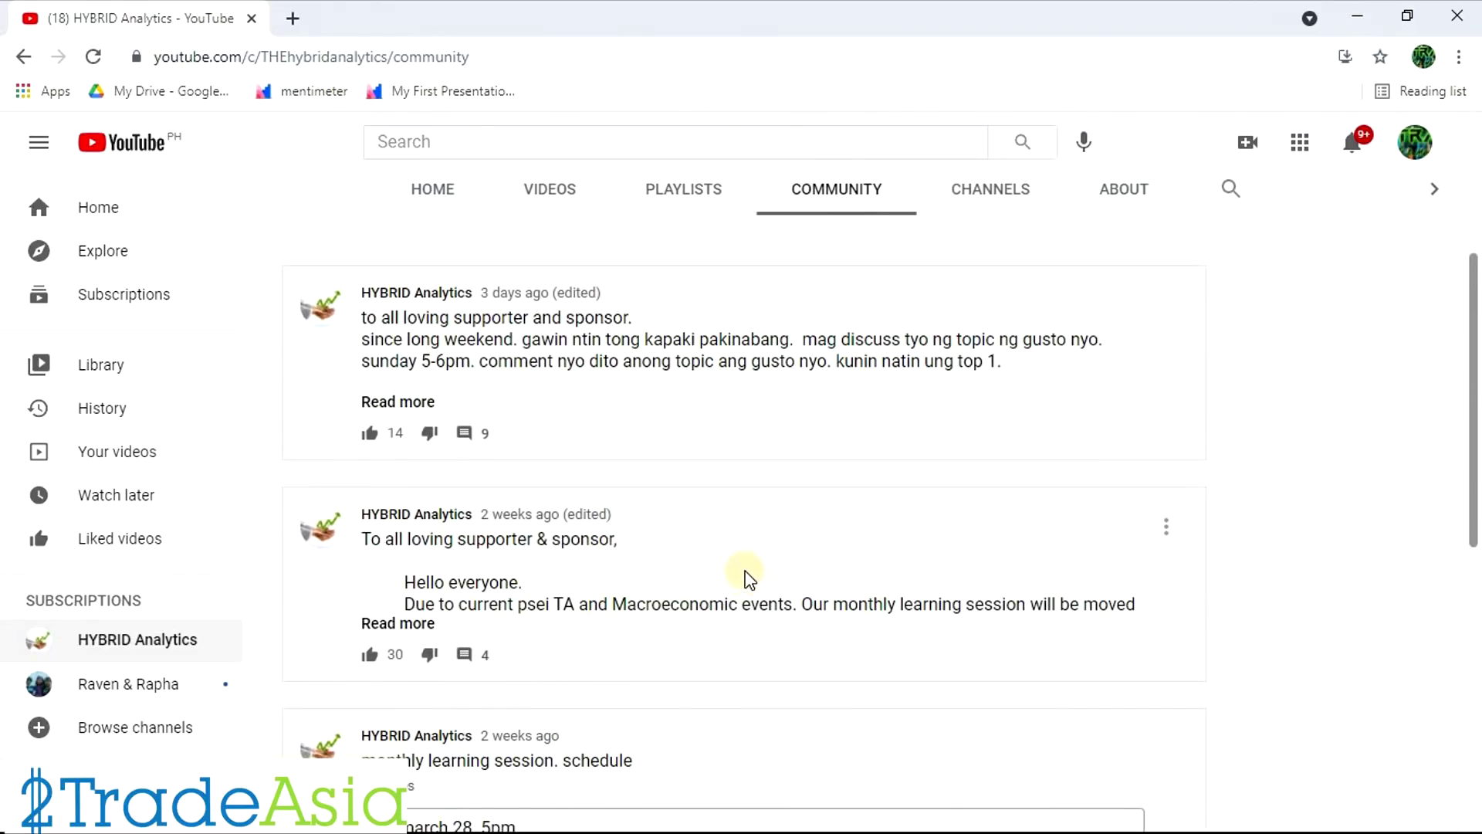
{"action": "scroll", "coordinate": [747, 588], "scroll_direction": "up", "scroll_amount": 4}
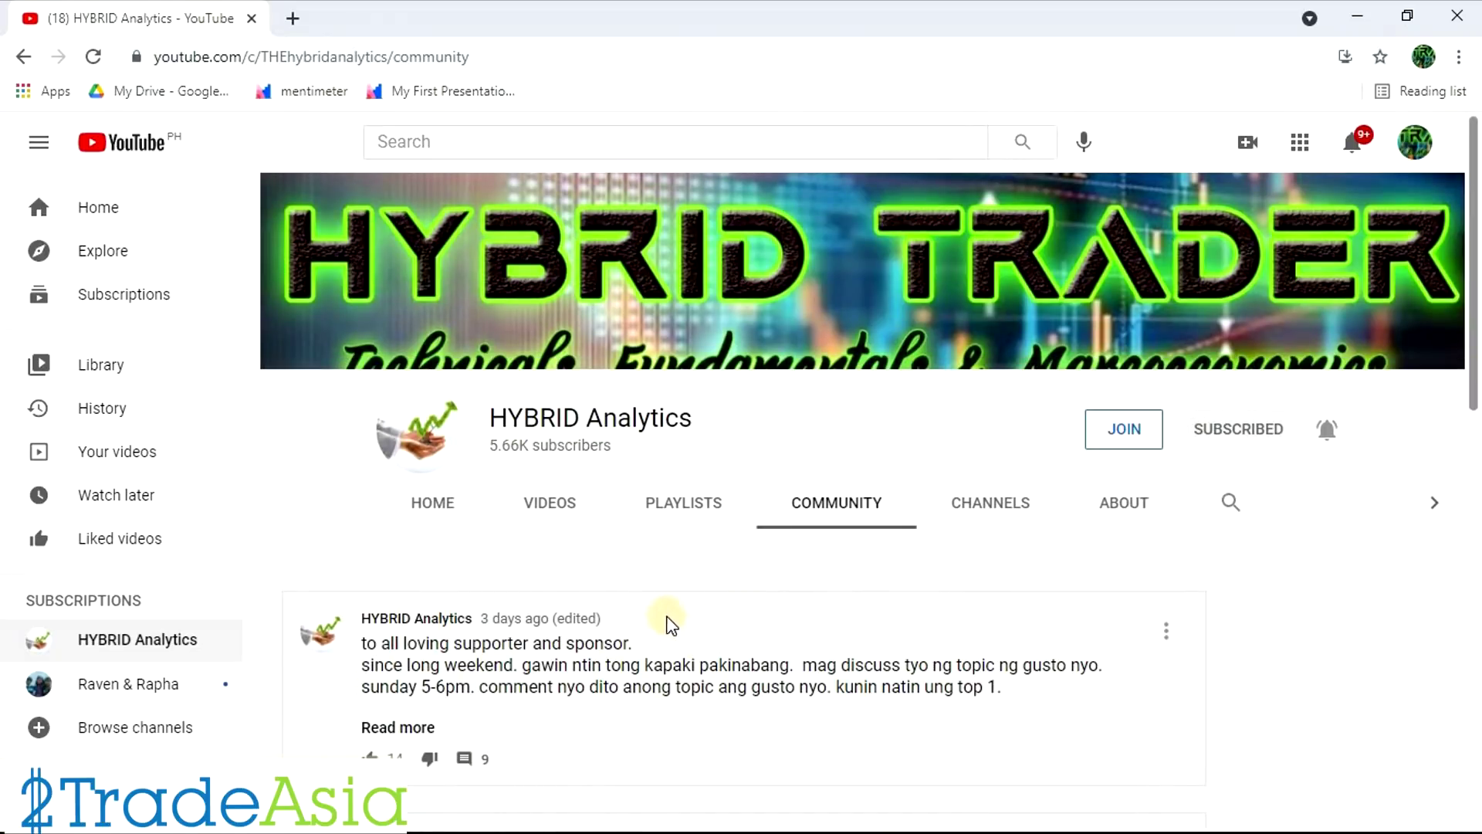
{"action": "left_click", "coordinate": [687, 501]}
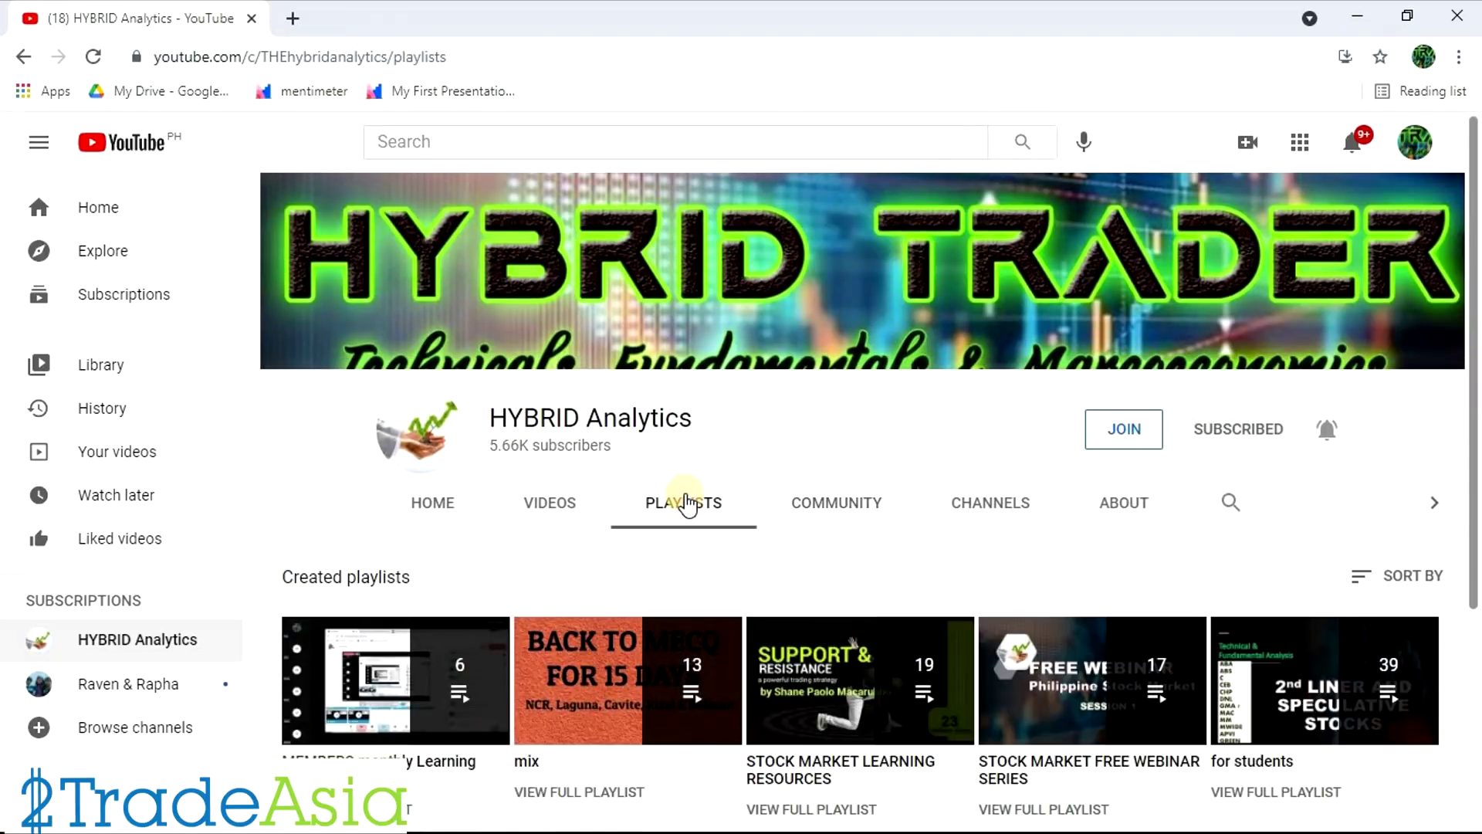
{"action": "scroll", "coordinate": [799, 610], "scroll_direction": "down", "scroll_amount": 3}
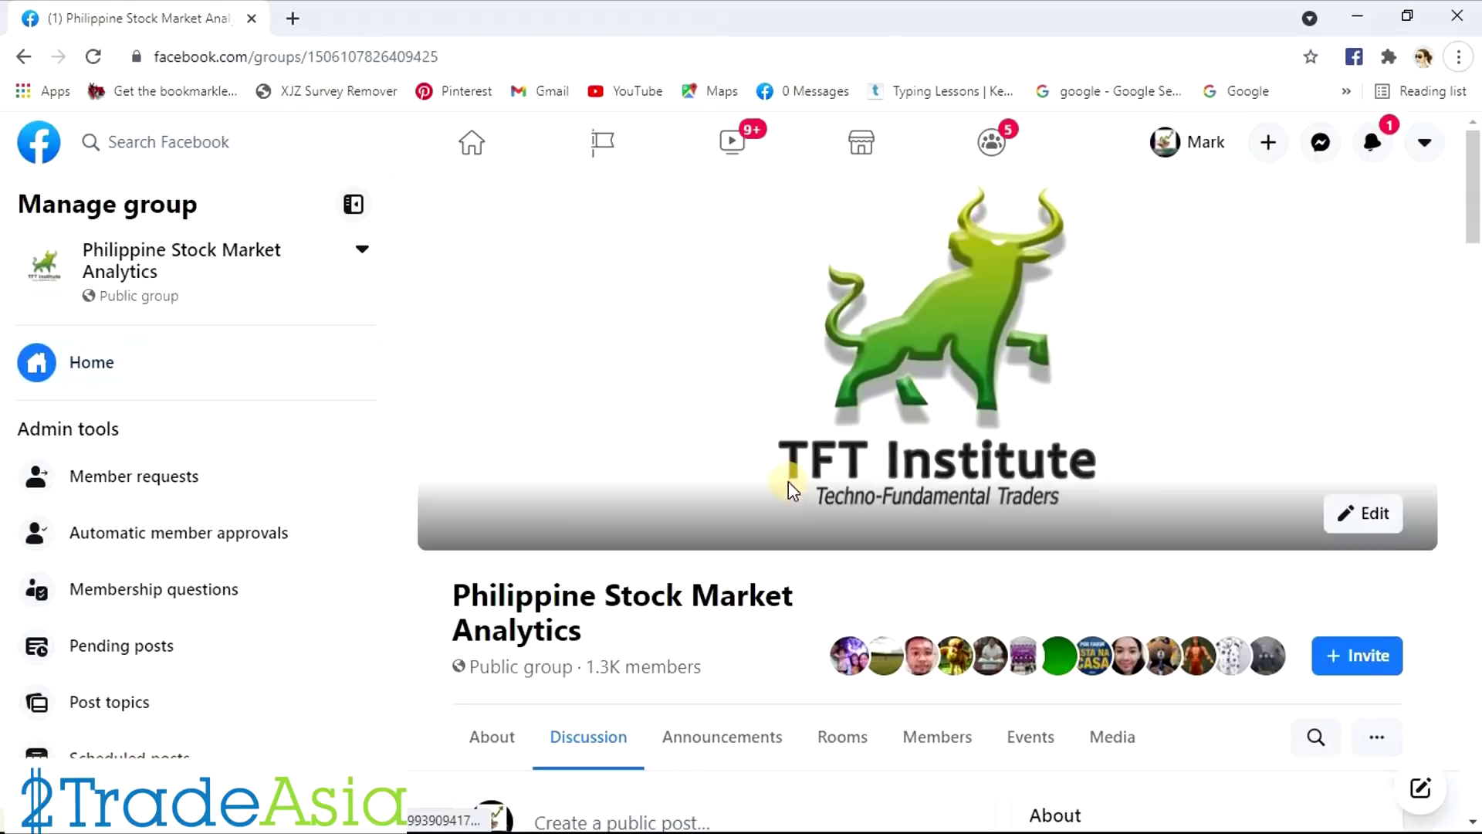
Find the weekend stock analysis poll in the Philippine Stock Market Analytics Facebook group and expand its full list of options.
{"action": "scroll", "coordinate": [728, 600], "scroll_direction": "down", "scroll_amount": 4}
{"action": "scroll", "coordinate": [728, 599], "scroll_direction": "down", "scroll_amount": 3}
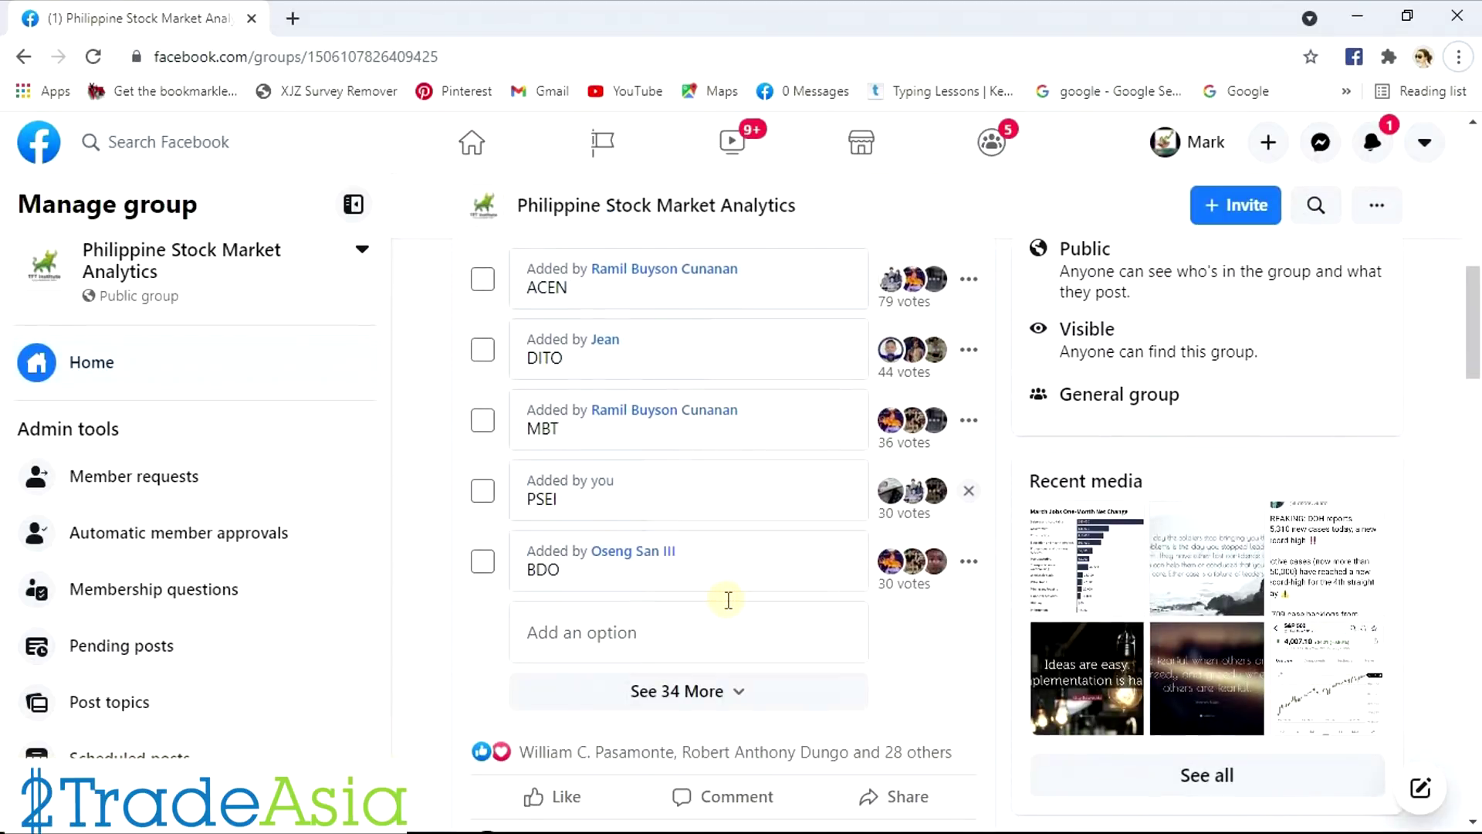
{"action": "scroll", "coordinate": [725, 599], "scroll_direction": "up", "scroll_amount": 1}
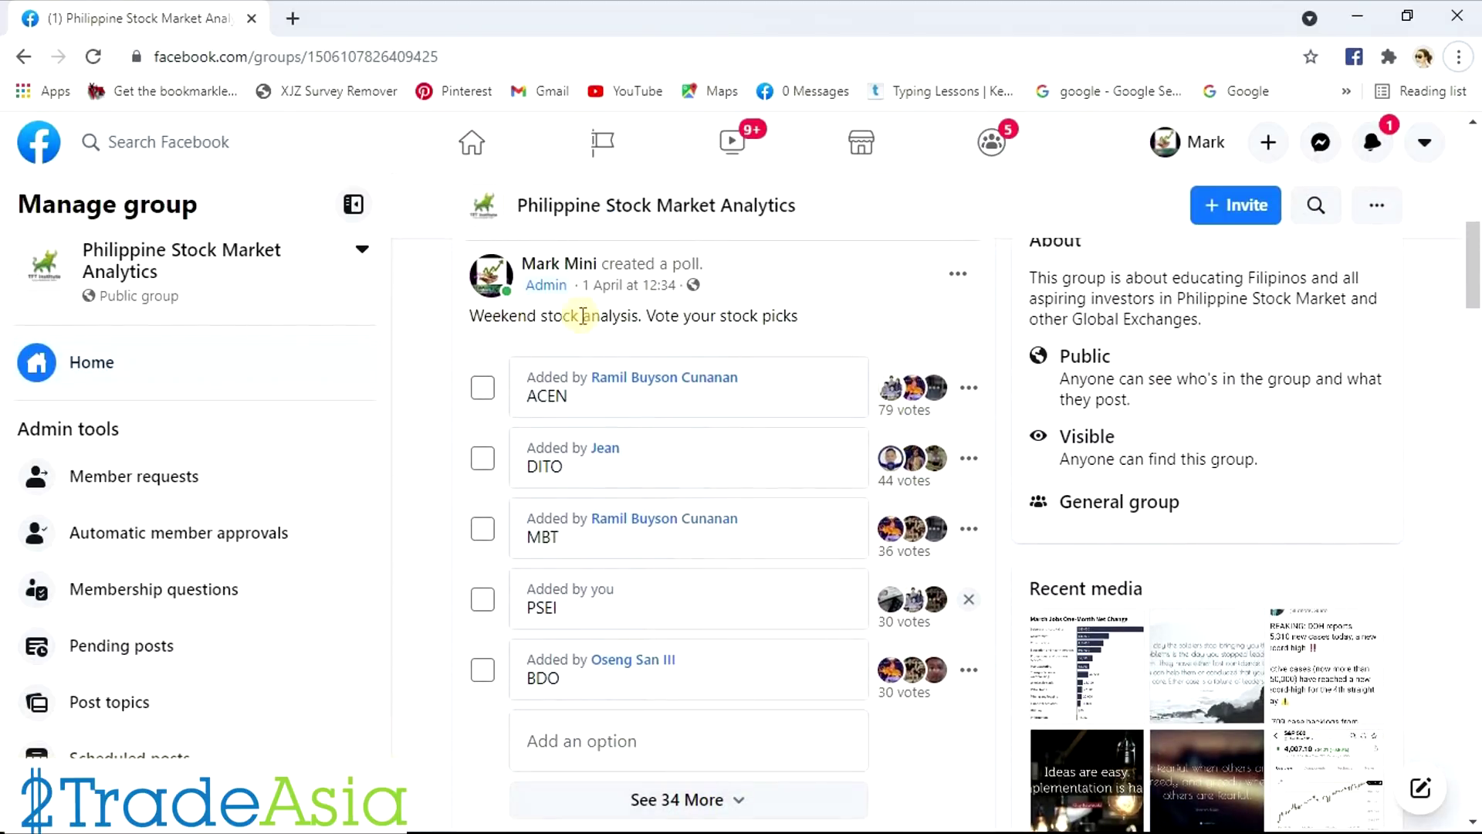
{"action": "left_click", "coordinate": [757, 803]}
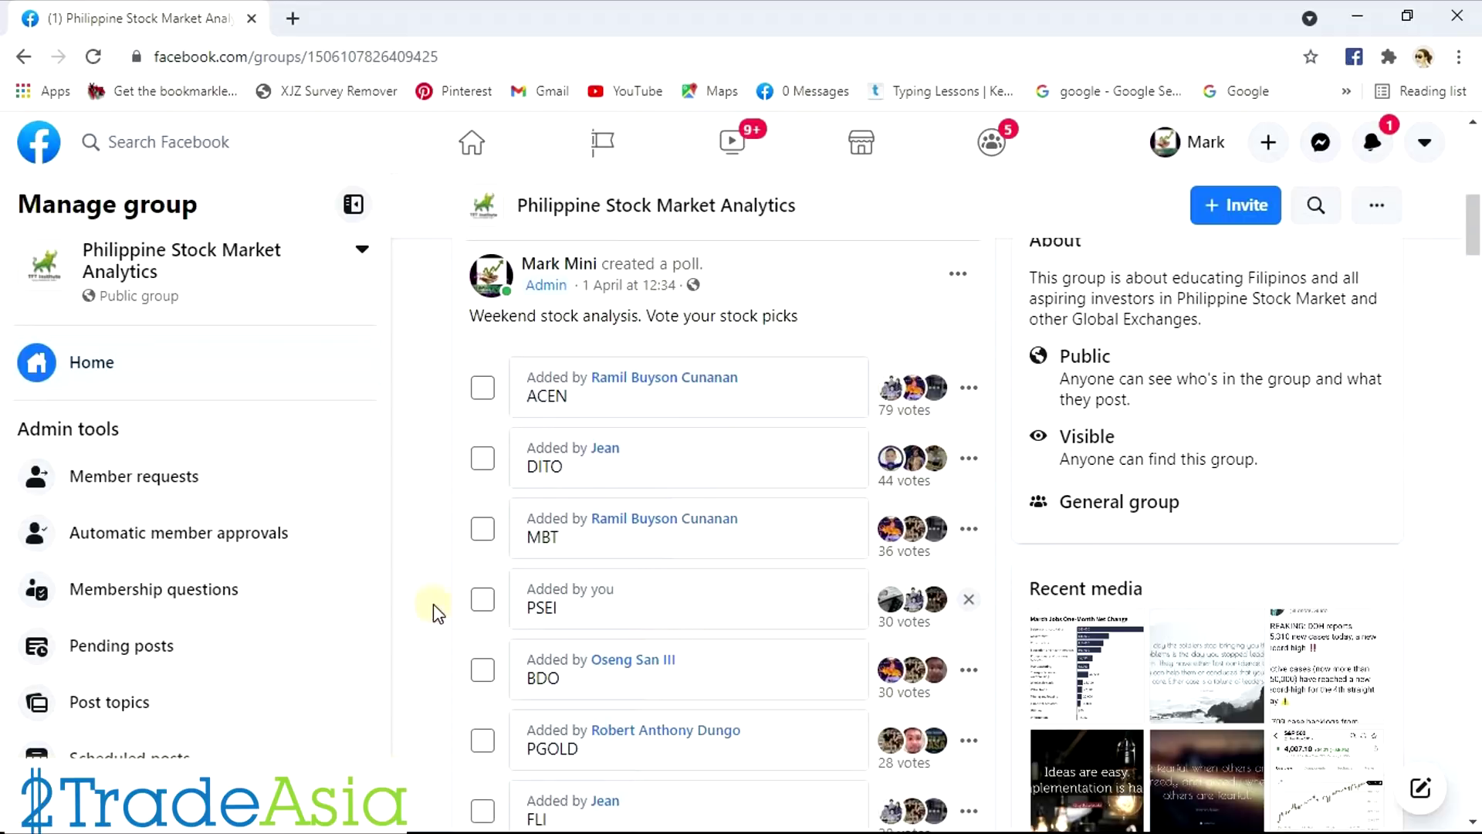